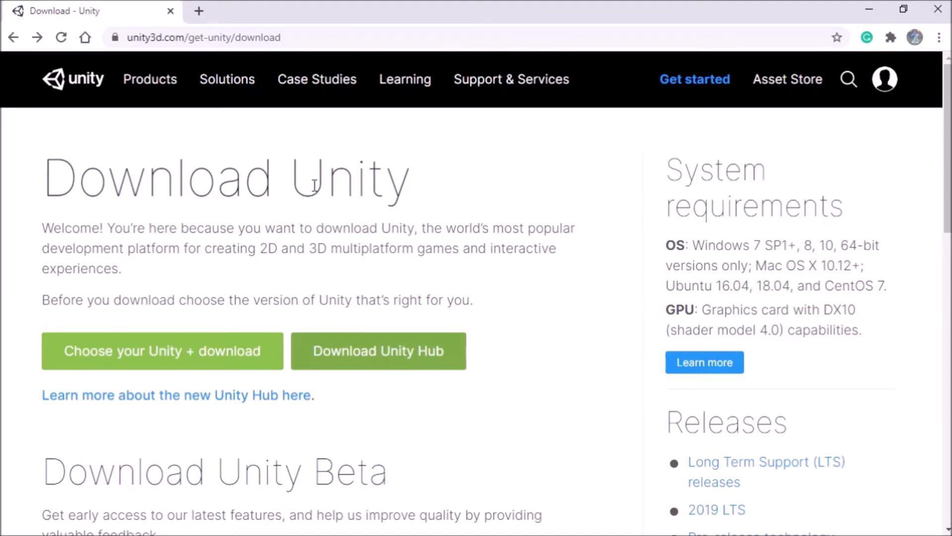
Download the Unity Hub installer from the Unity download page and save it to the Desktop as UnityHubSetup.
{"action": "scroll", "coordinate": [314, 186], "scroll_direction": "down", "scroll_amount": 2}
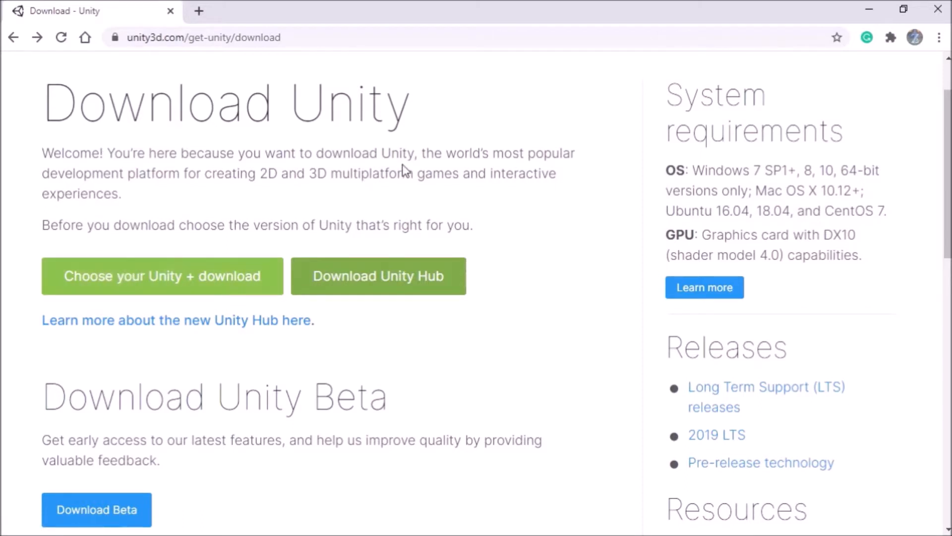
{"action": "left_click", "coordinate": [350, 279]}
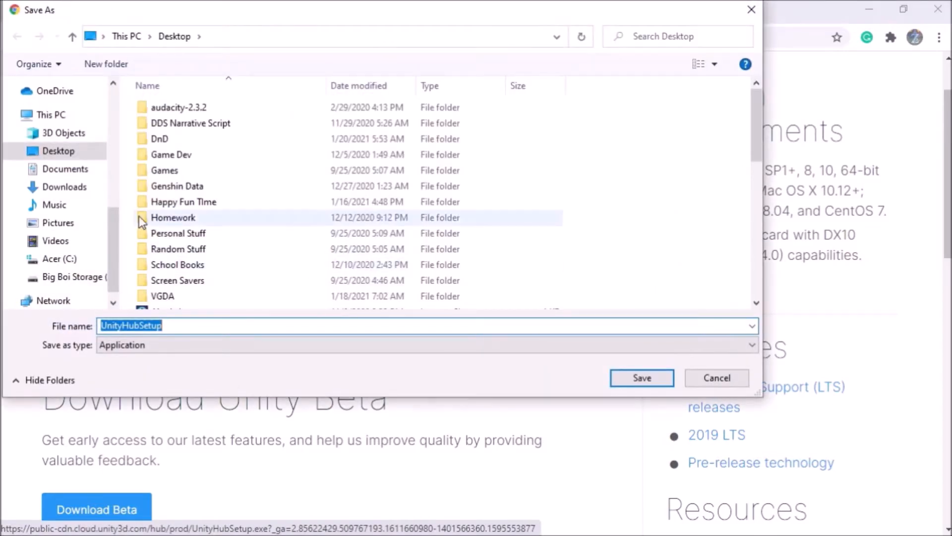
{"action": "left_click", "coordinate": [640, 375]}
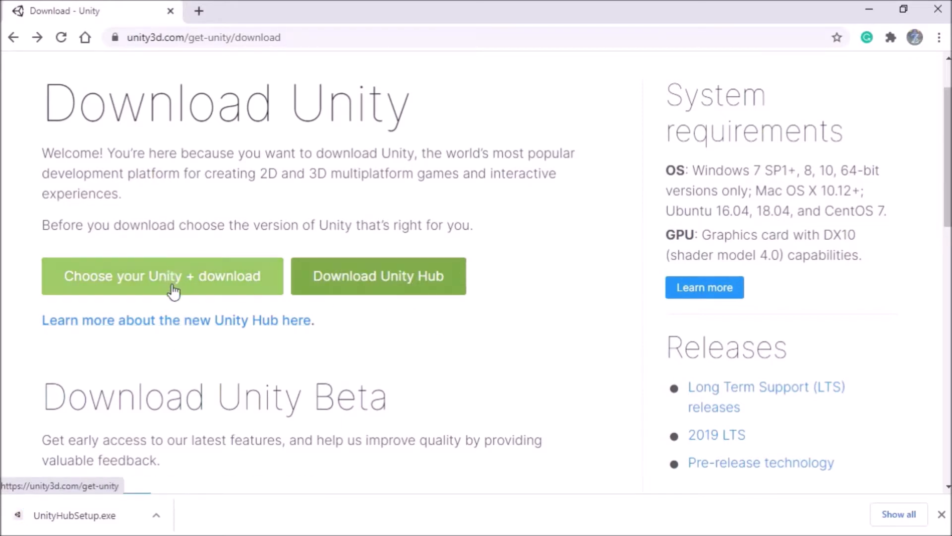
Install Unity Hub in C:\Program Files\Unity Hub, accepting the license agreement, and launch it when setup completes.
{"action": "left_click", "coordinate": [109, 517]}
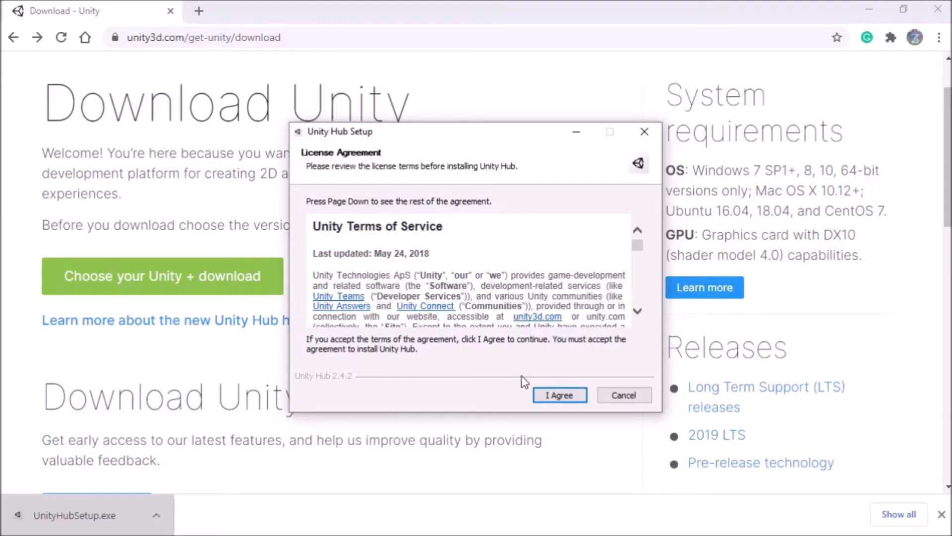
{"action": "left_click", "coordinate": [547, 396]}
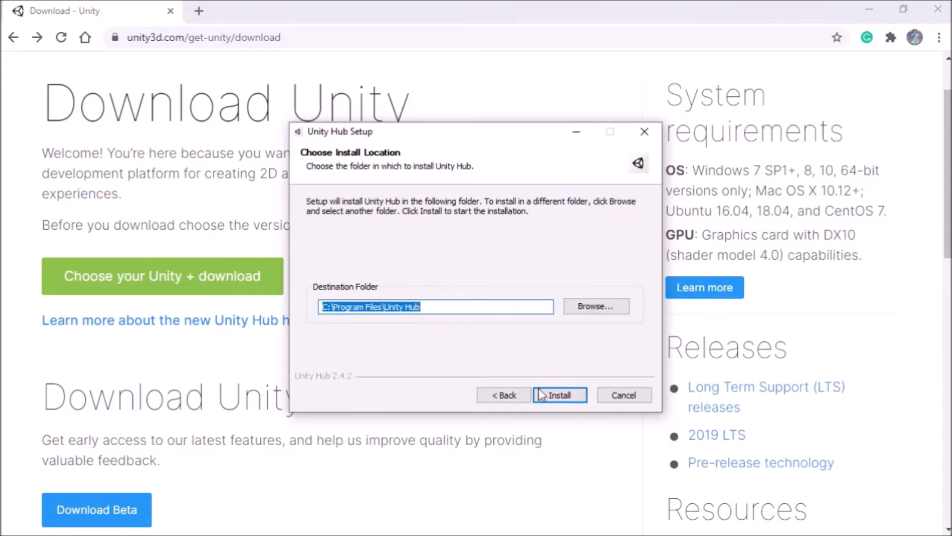
{"action": "left_click", "coordinate": [559, 395]}
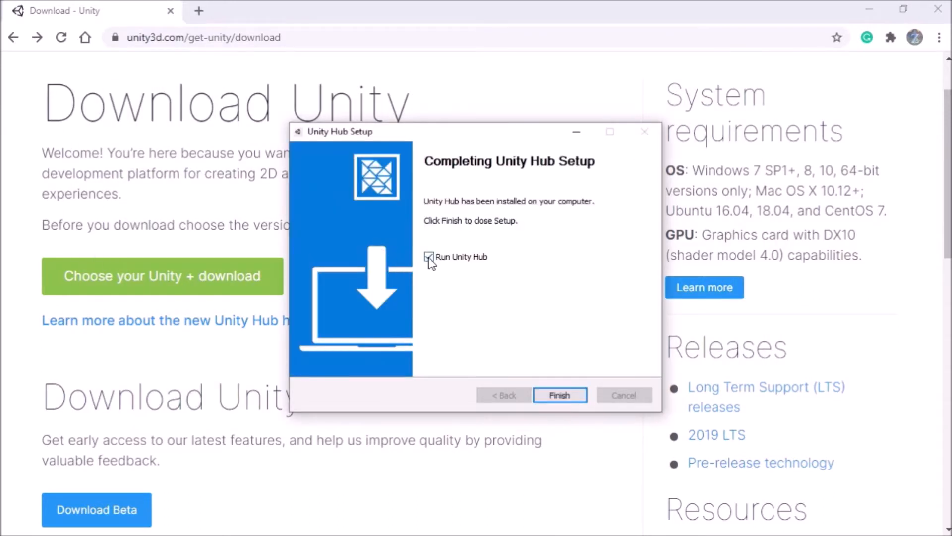
{"action": "left_click", "coordinate": [553, 390]}
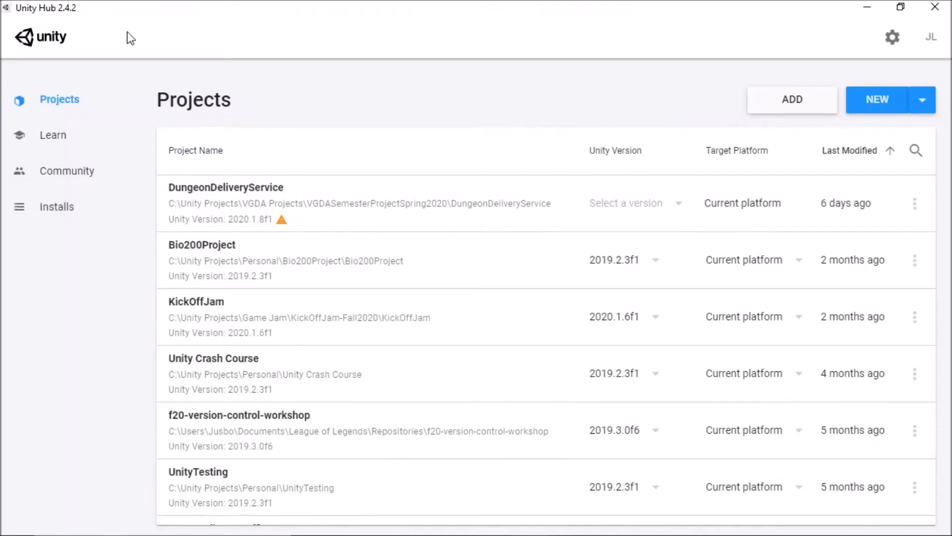
Activate a new Unity Personal license in the preferences, declaring that Unity is not used in a professional capacity.
{"action": "left_click", "coordinate": [893, 40]}
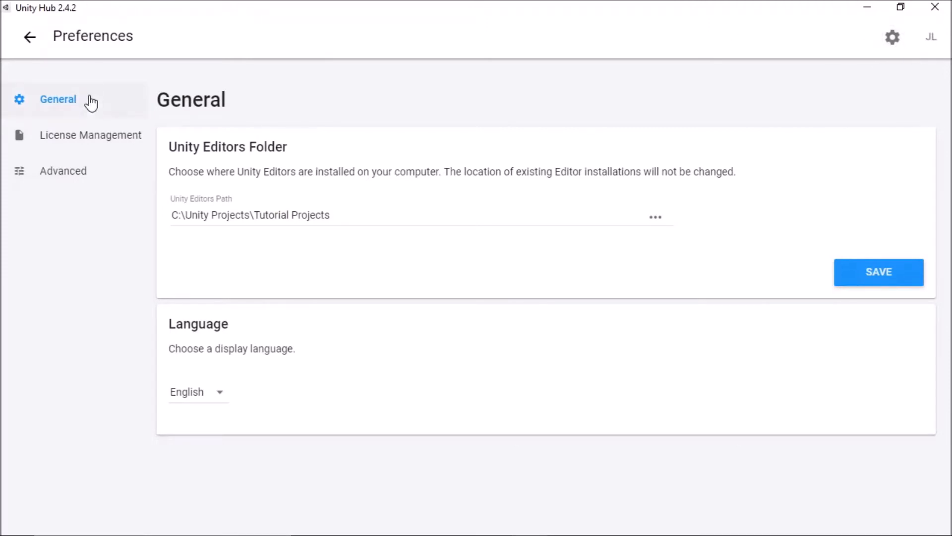
{"action": "left_click", "coordinate": [88, 141]}
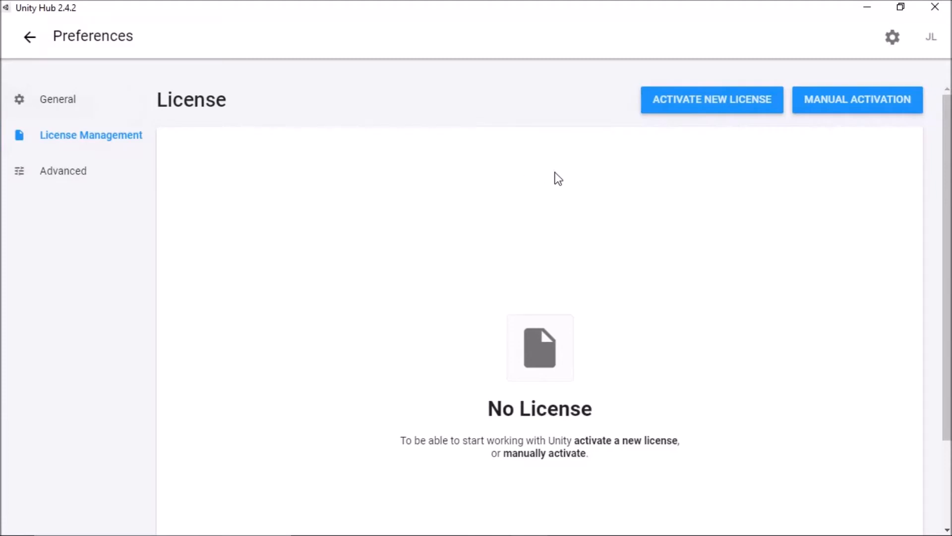
{"action": "left_click", "coordinate": [722, 101]}
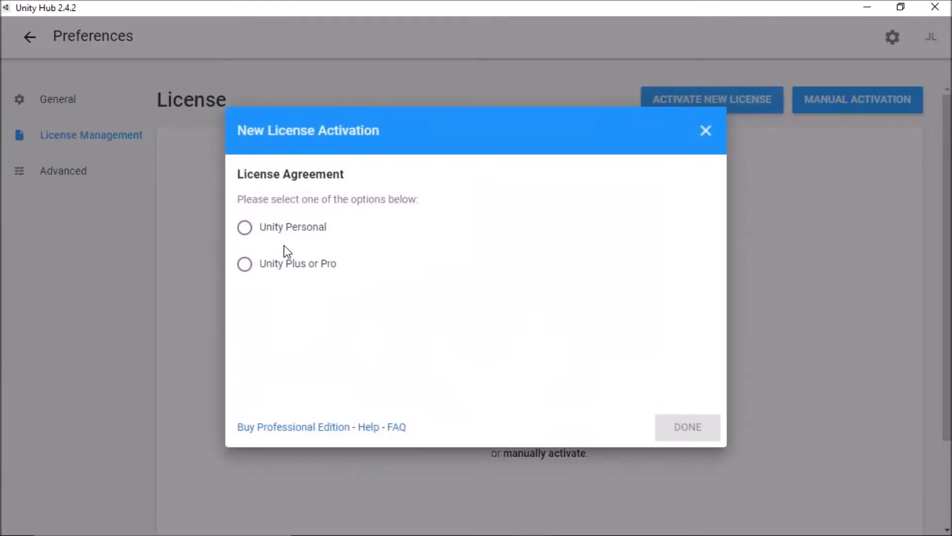
{"action": "left_click", "coordinate": [707, 132]}
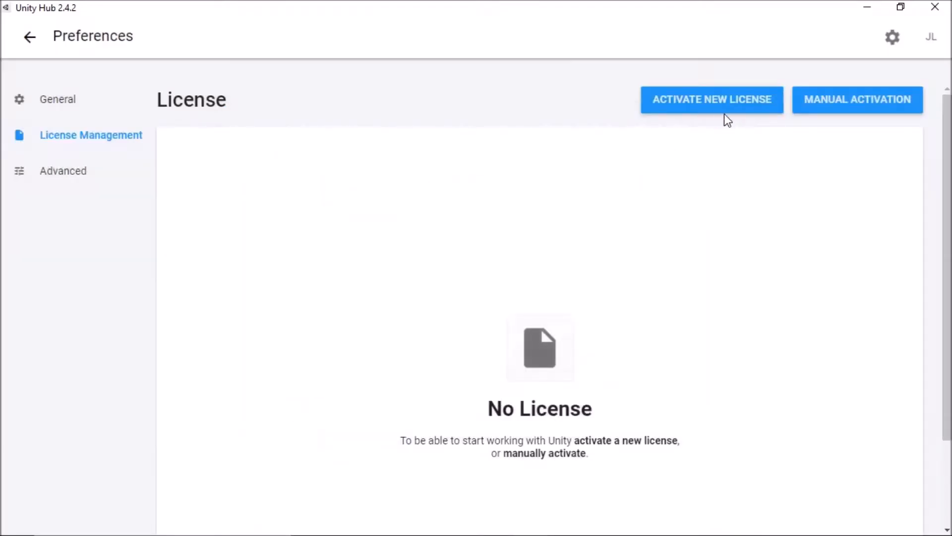
{"action": "left_click", "coordinate": [719, 106]}
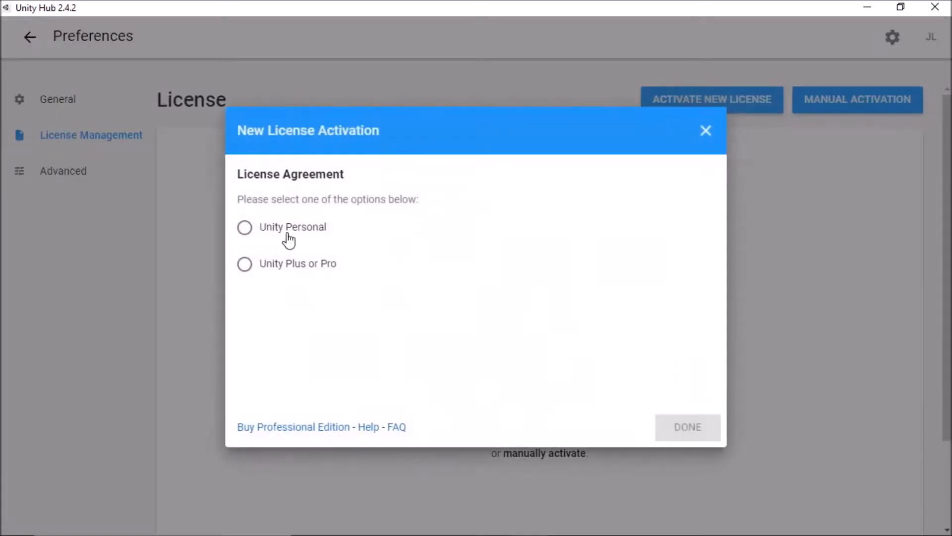
{"action": "left_click", "coordinate": [268, 231]}
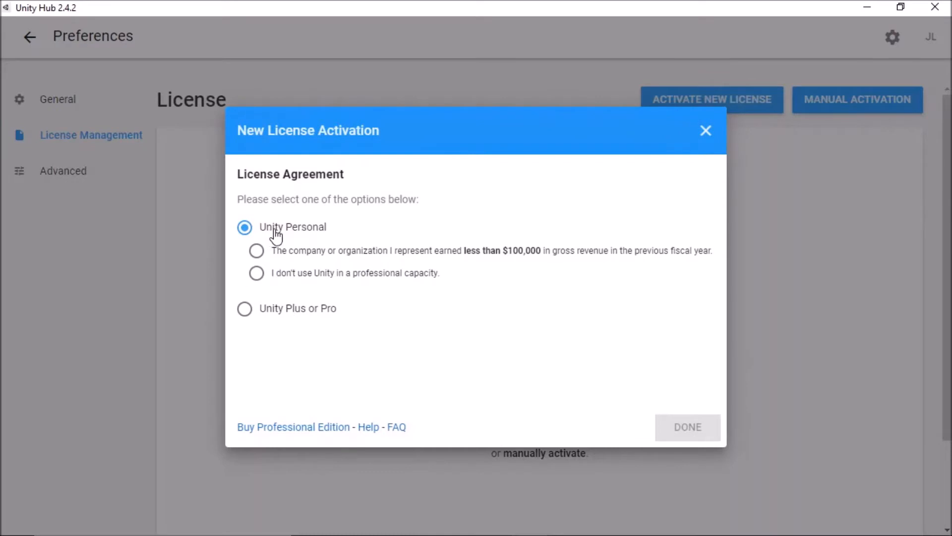
{"action": "left_click", "coordinate": [396, 276]}
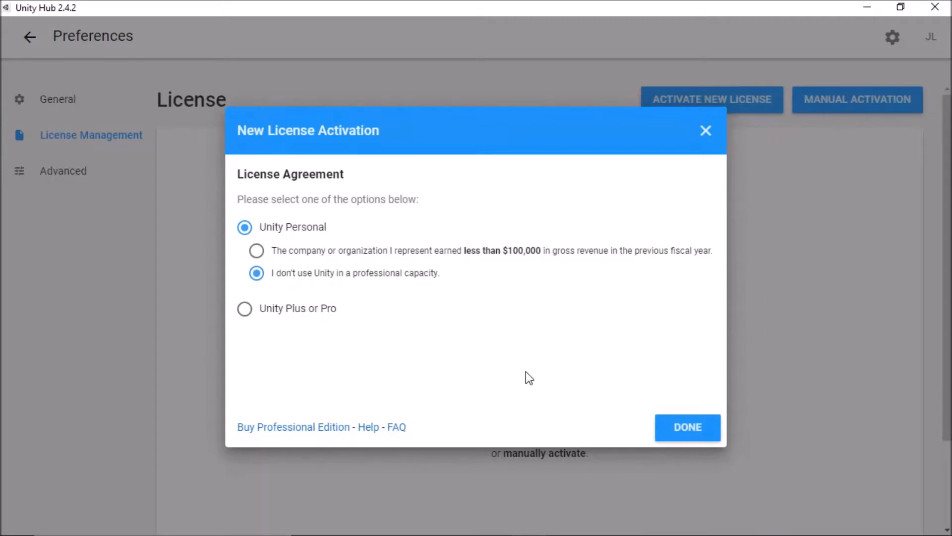
{"action": "left_click", "coordinate": [681, 436]}
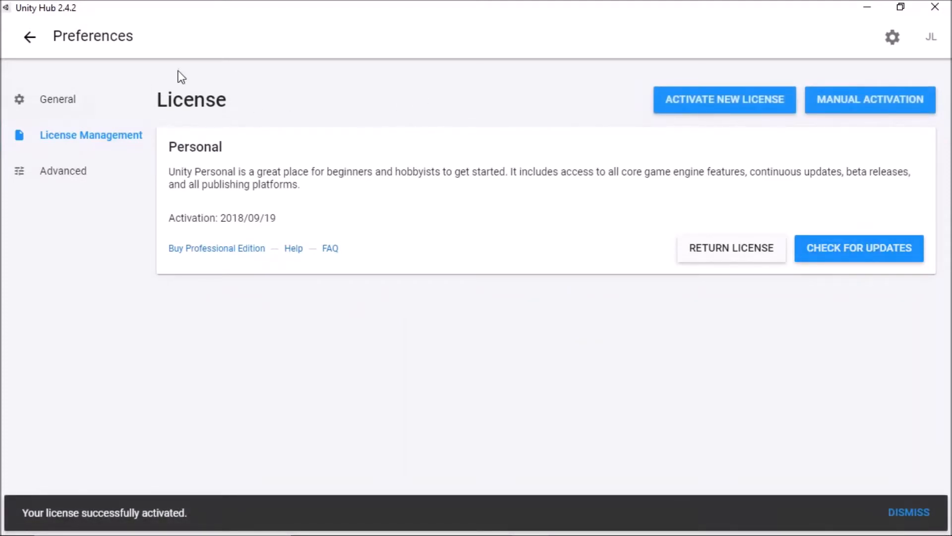
Leave the preferences and look through the list of existing projects with their locations and Unity versions.
{"action": "left_click", "coordinate": [30, 38]}
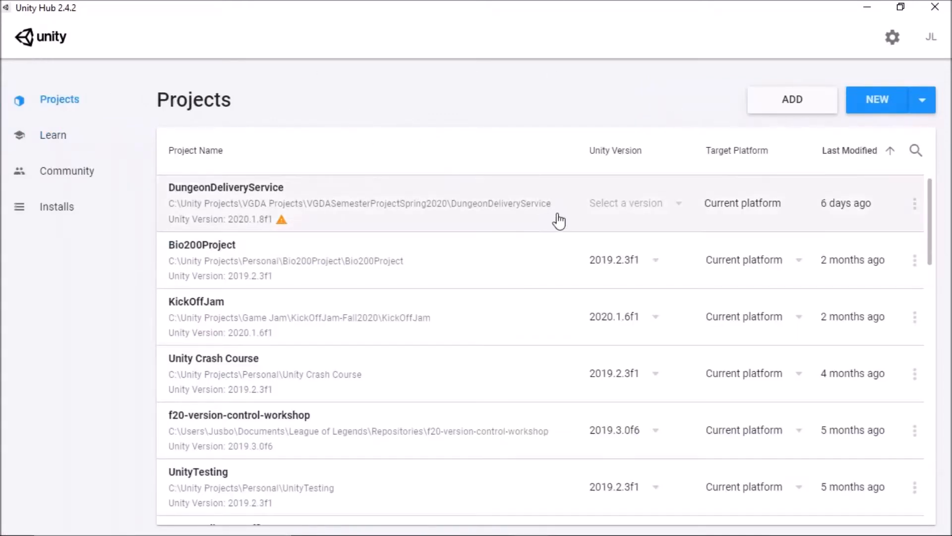
{"action": "scroll", "coordinate": [556, 235], "scroll_direction": "down", "scroll_amount": 7}
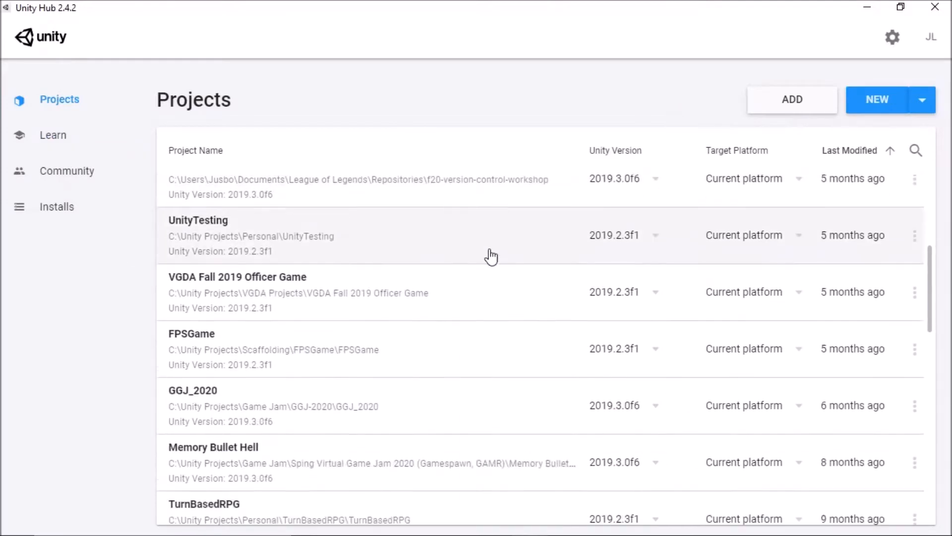
{"action": "scroll", "coordinate": [462, 268], "scroll_direction": "down", "scroll_amount": 11}
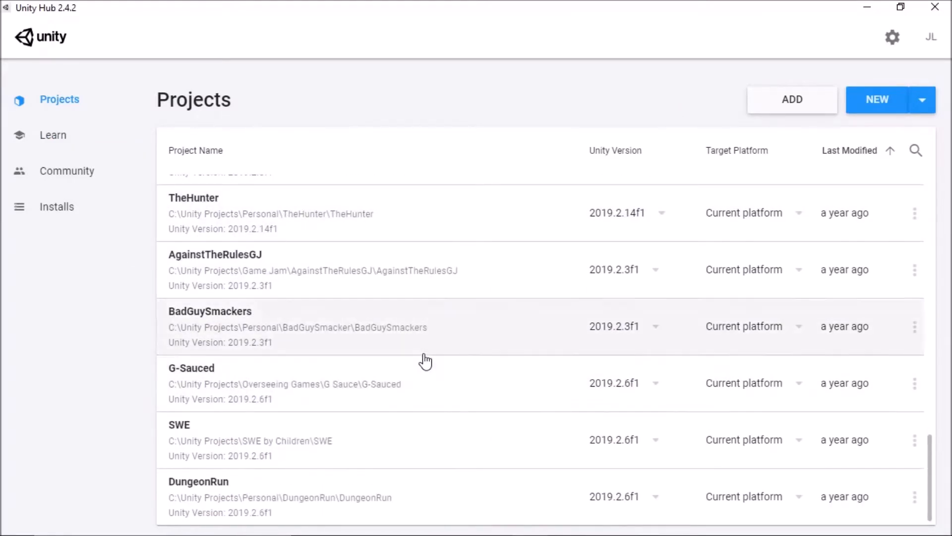
{"action": "scroll", "coordinate": [419, 353], "scroll_direction": "up", "scroll_amount": 12}
{"action": "scroll", "coordinate": [348, 260], "scroll_direction": "up", "scroll_amount": 7}
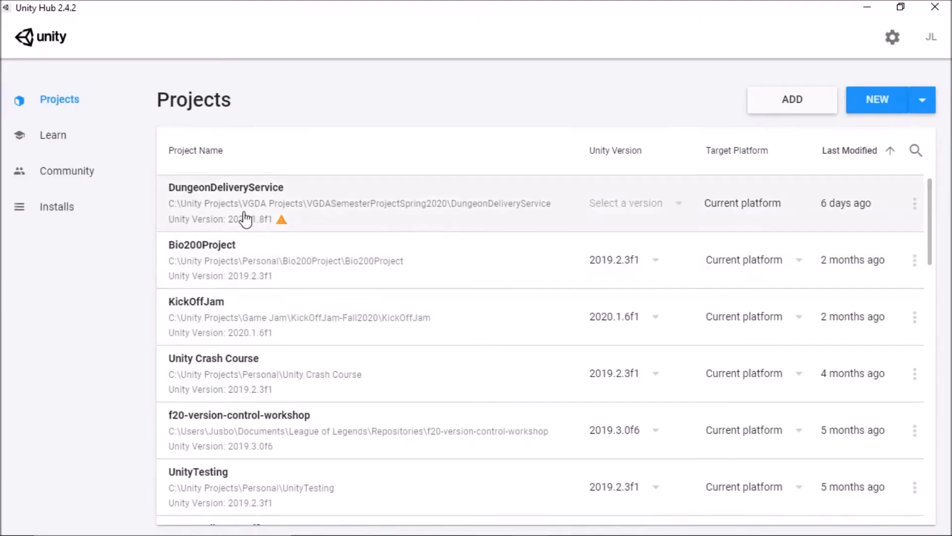
{"action": "scroll", "coordinate": [363, 312], "scroll_direction": "down", "scroll_amount": 3}
{"action": "scroll", "coordinate": [504, 350], "scroll_direction": "down", "scroll_amount": 8}
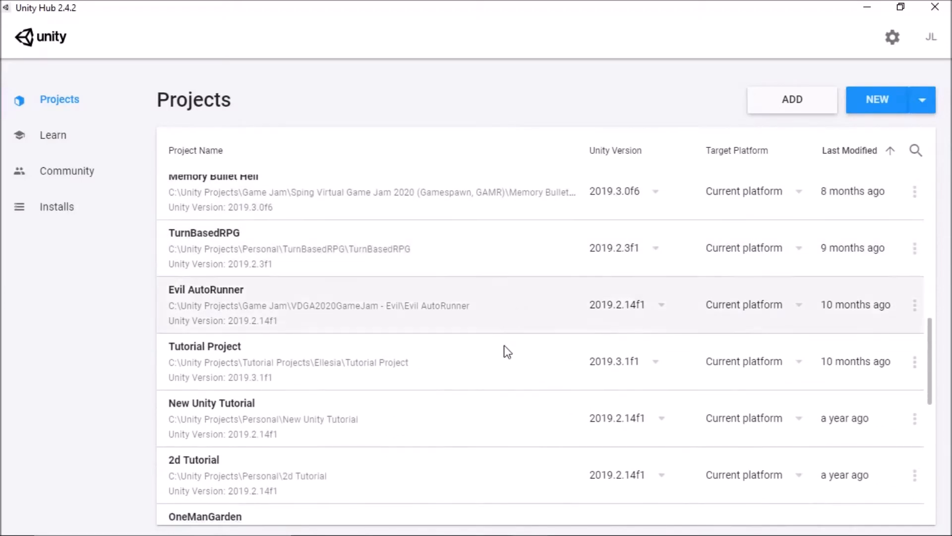
{"action": "scroll", "coordinate": [504, 319], "scroll_direction": "up", "scroll_amount": 12}
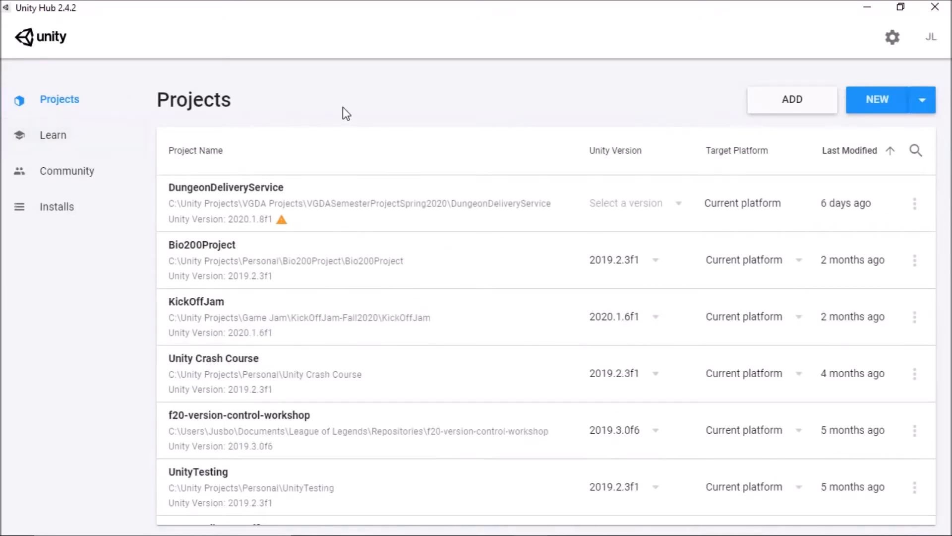
Browse the sample projects offered in the Learn section.
{"action": "left_click", "coordinate": [89, 136]}
{"action": "scroll", "coordinate": [293, 333], "scroll_direction": "down", "scroll_amount": 1}
{"action": "scroll", "coordinate": [495, 357], "scroll_direction": "down", "scroll_amount": 10}
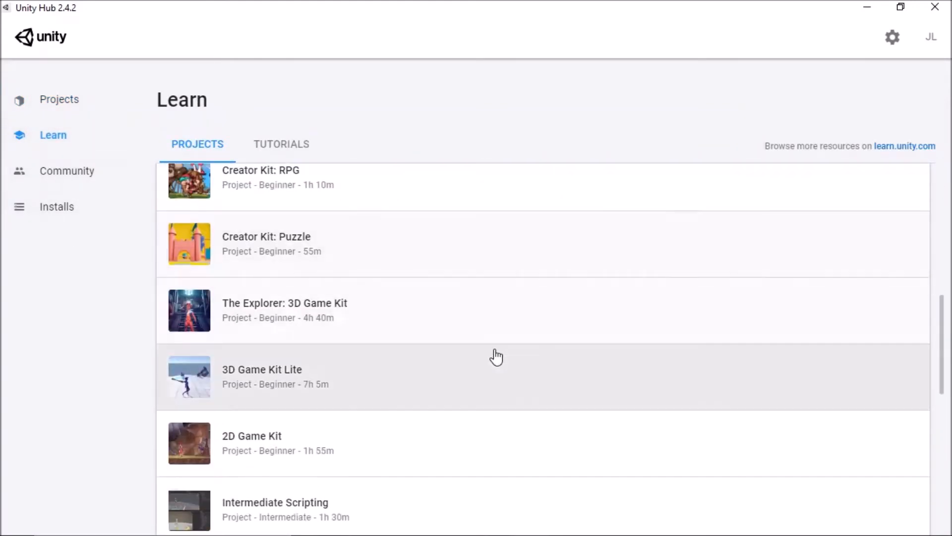
{"action": "scroll", "coordinate": [476, 397], "scroll_direction": "down", "scroll_amount": 1}
{"action": "scroll", "coordinate": [476, 397], "scroll_direction": "down", "scroll_amount": 2}
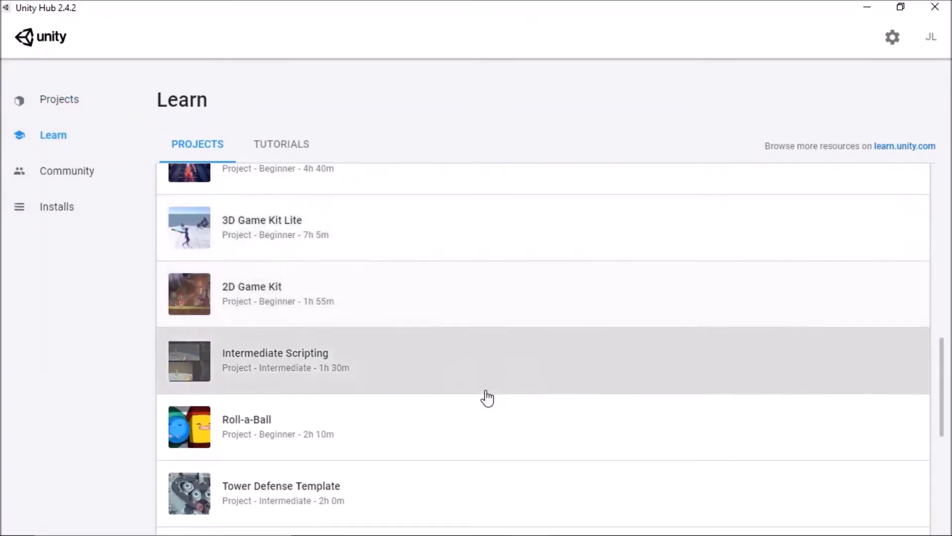
{"action": "scroll", "coordinate": [480, 394], "scroll_direction": "up", "scroll_amount": 10}
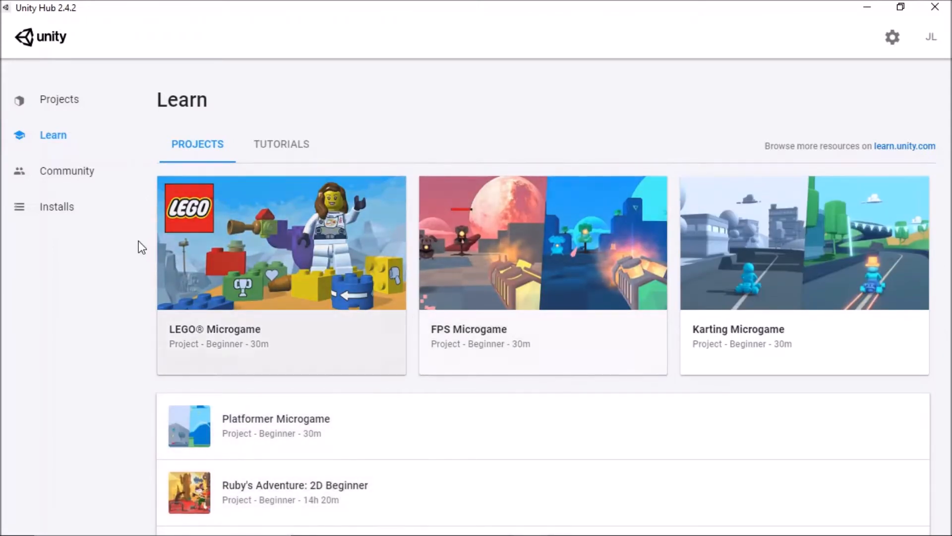
Look over the Community section's resources, from Unite Now and Unity Blog to Live Help and Groups.
{"action": "left_click", "coordinate": [76, 175]}
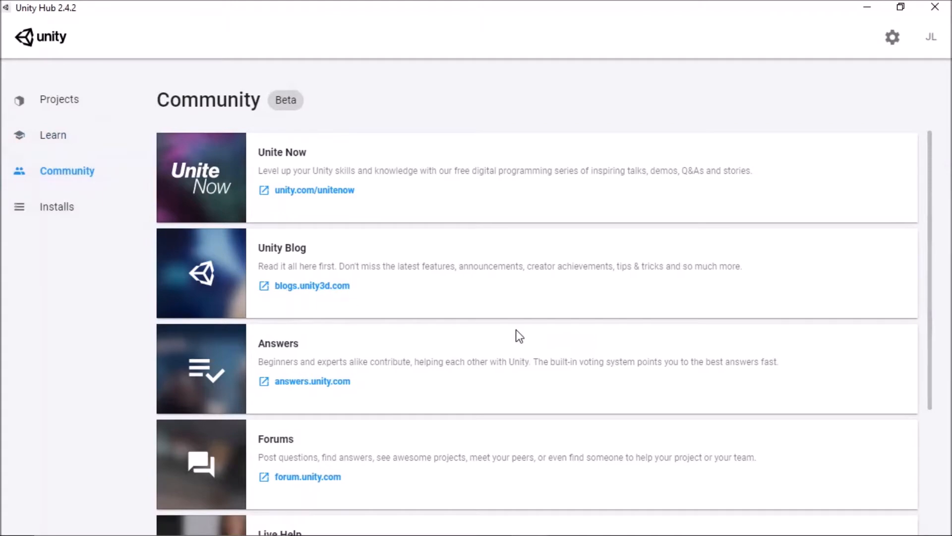
{"action": "scroll", "coordinate": [516, 334], "scroll_direction": "down", "scroll_amount": 3}
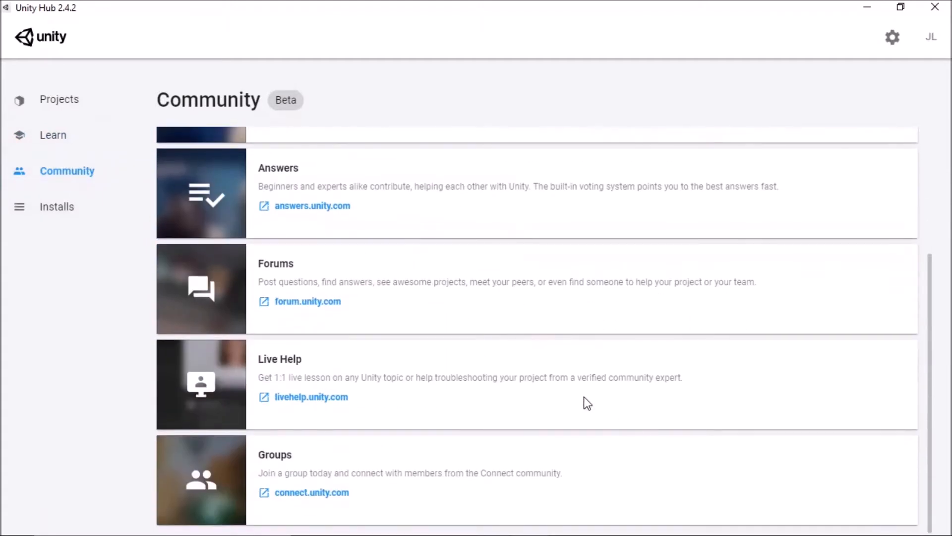
{"action": "scroll", "coordinate": [411, 398], "scroll_direction": "up", "scroll_amount": 3}
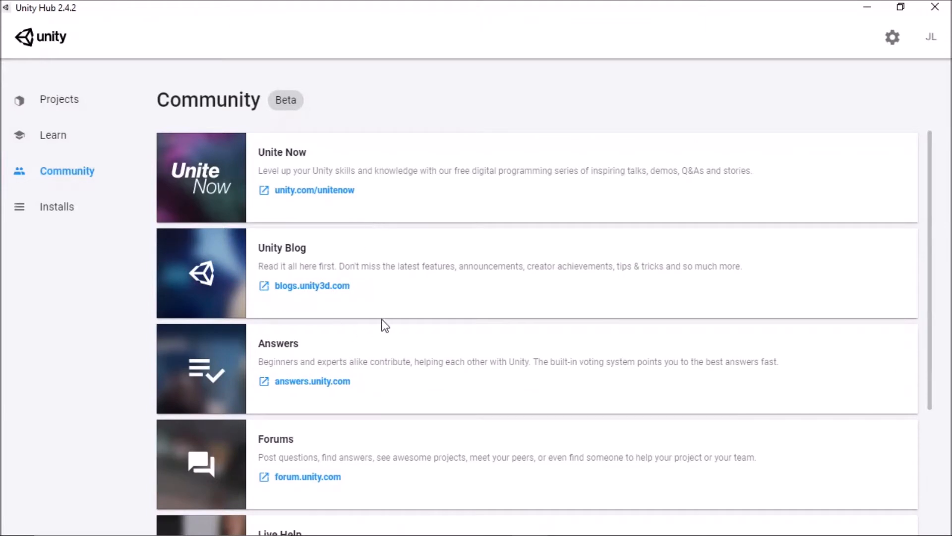
{"action": "scroll", "coordinate": [387, 323], "scroll_direction": "down", "scroll_amount": 3}
{"action": "scroll", "coordinate": [445, 356], "scroll_direction": "up", "scroll_amount": 3}
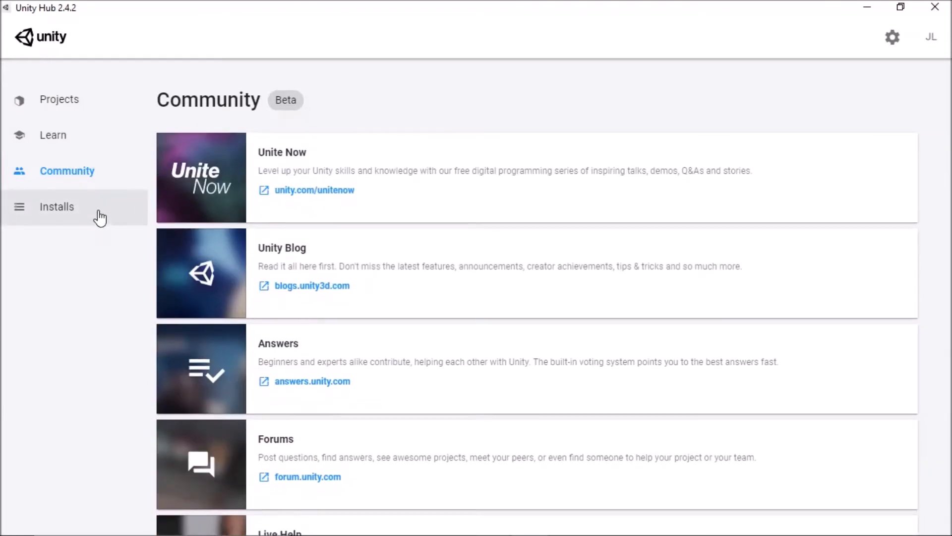
Review the Unity editor versions listed in the Installs section.
{"action": "left_click", "coordinate": [99, 216]}
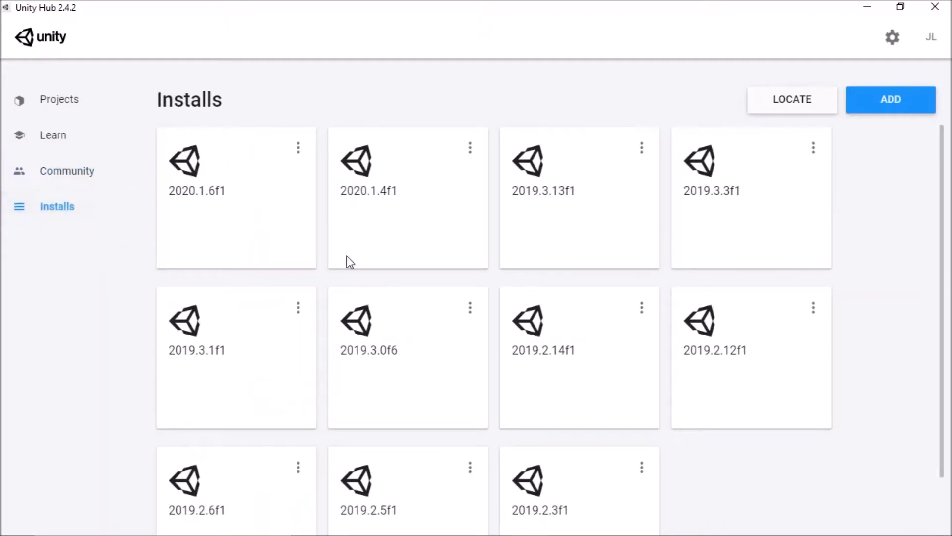
{"action": "scroll", "coordinate": [527, 400], "scroll_direction": "down", "scroll_amount": 1}
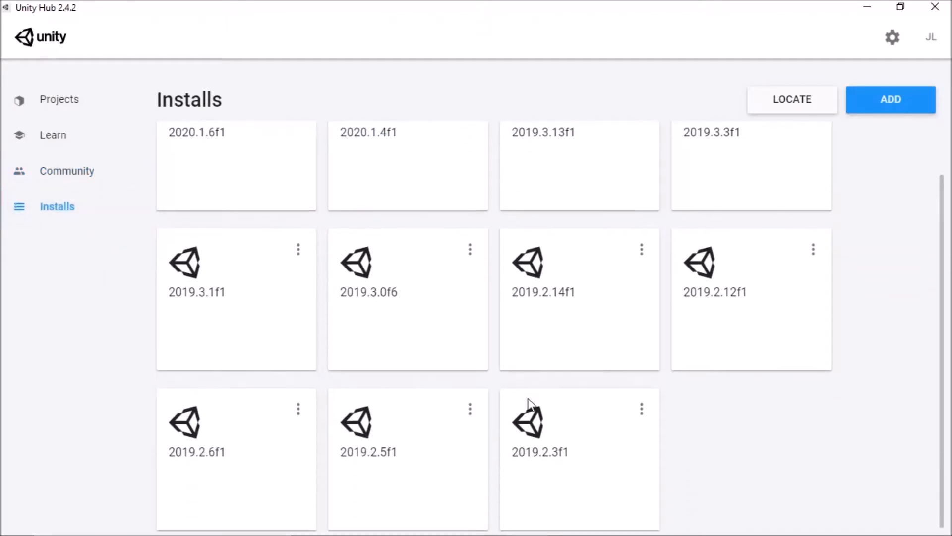
{"action": "scroll", "coordinate": [496, 392], "scroll_direction": "up", "scroll_amount": 1}
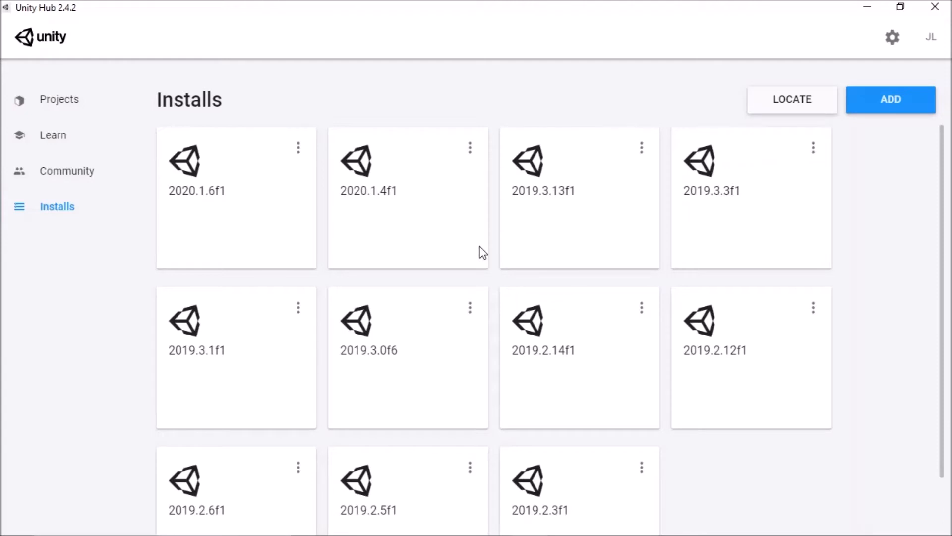
Review which Unity version each project in the projects list was made with.
{"action": "left_click", "coordinate": [39, 100]}
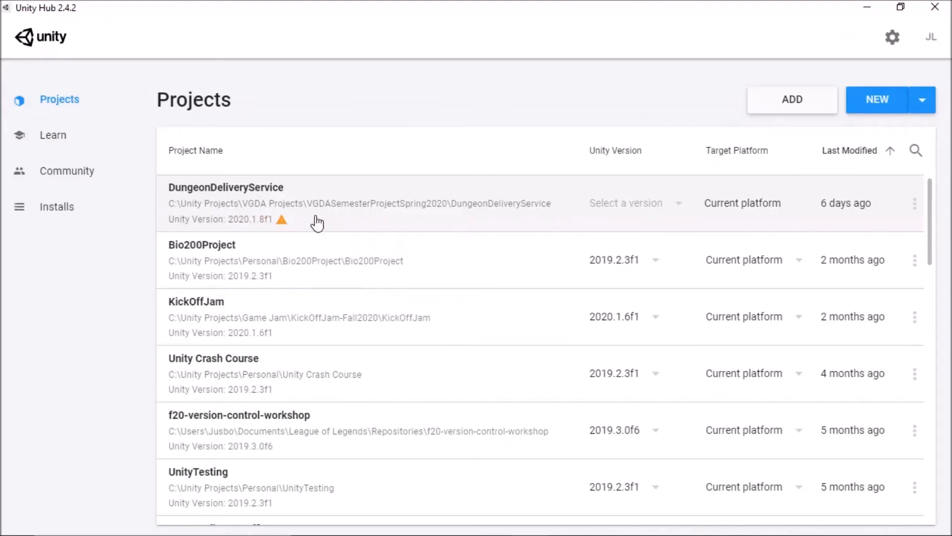
{"action": "scroll", "coordinate": [647, 262], "scroll_direction": "down", "scroll_amount": 5}
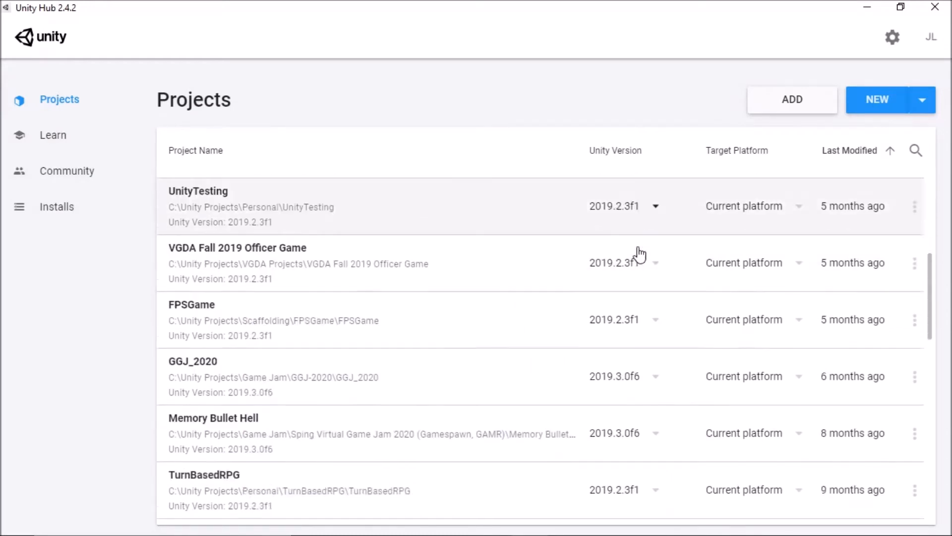
{"action": "scroll", "coordinate": [640, 256], "scroll_direction": "down", "scroll_amount": 3}
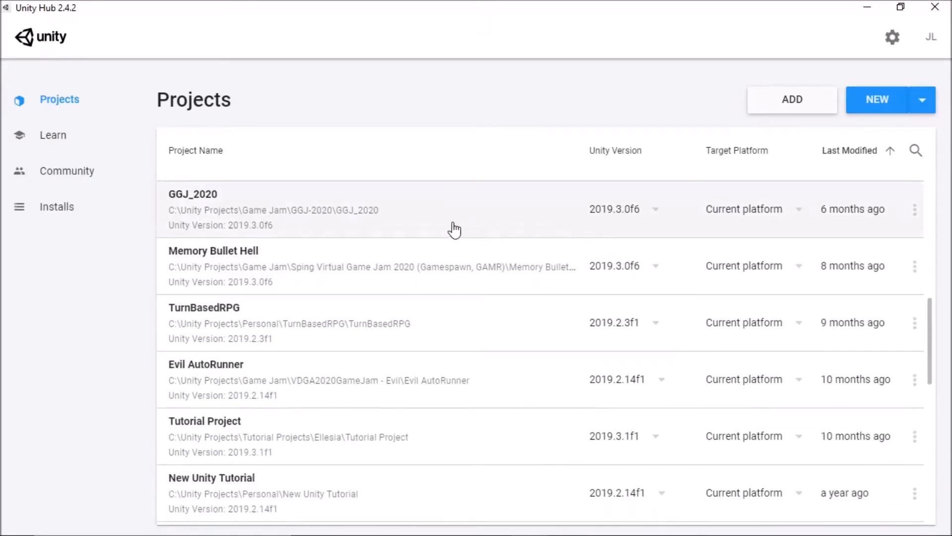
{"action": "scroll", "coordinate": [360, 227], "scroll_direction": "down", "scroll_amount": 3}
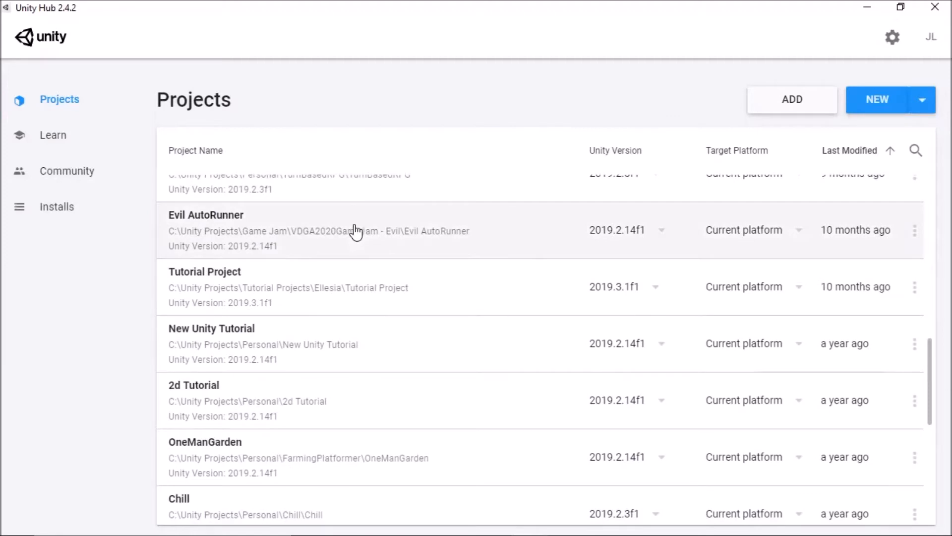
{"action": "scroll", "coordinate": [351, 236], "scroll_direction": "down", "scroll_amount": 3}
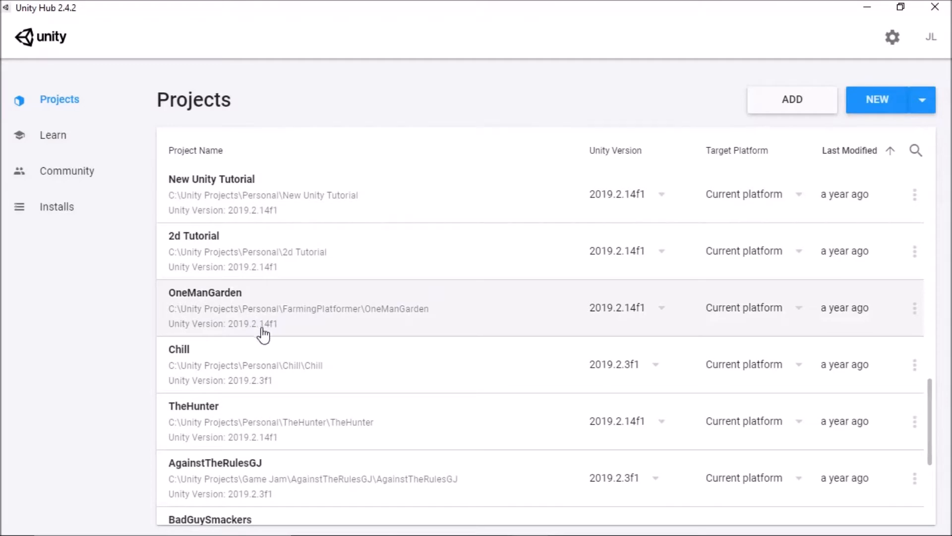
{"action": "scroll", "coordinate": [403, 298], "scroll_direction": "up", "scroll_amount": 15}
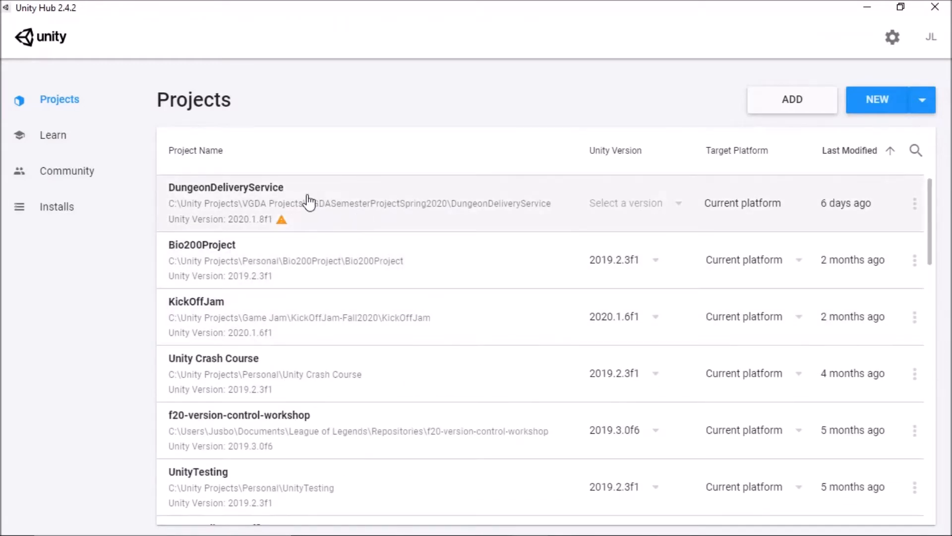
Compare the Unity versions used by the projects with the editor versions available under Installs.
{"action": "left_click", "coordinate": [101, 213]}
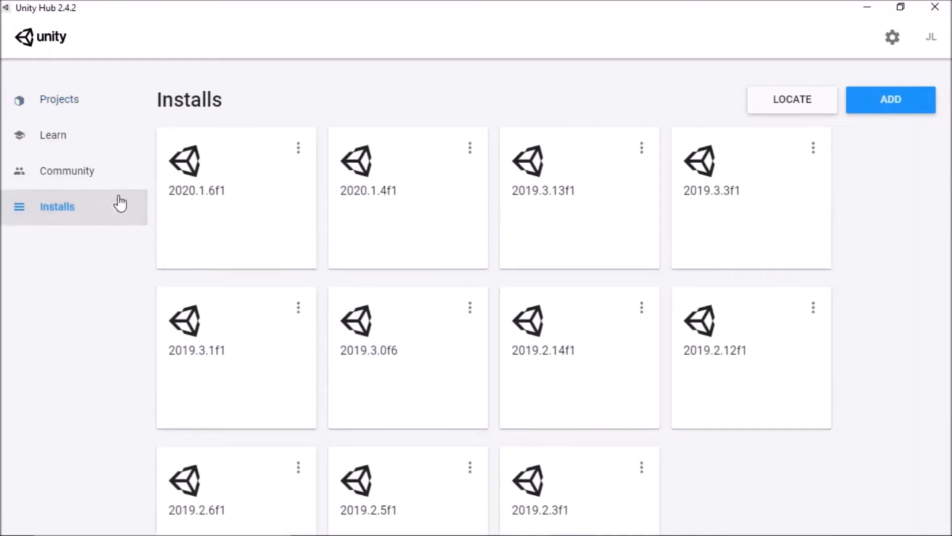
{"action": "left_click", "coordinate": [47, 102]}
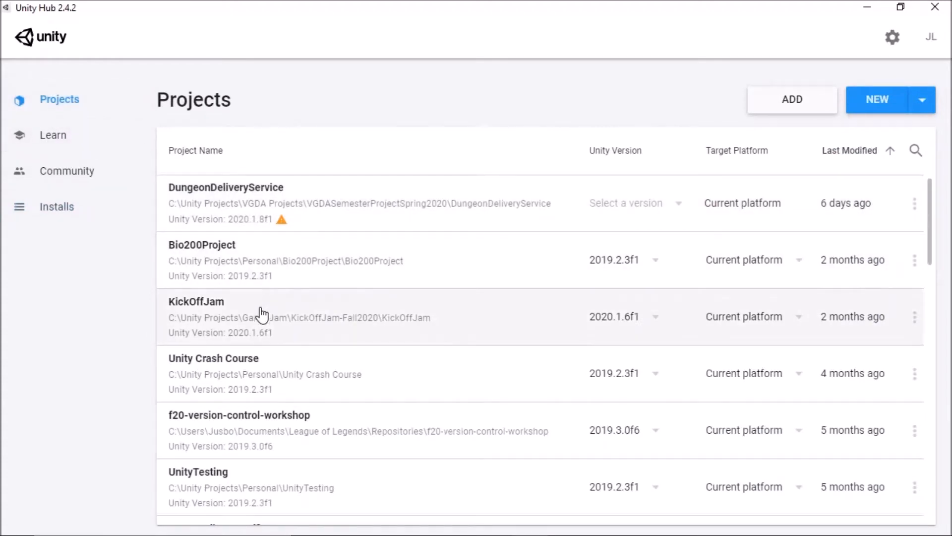
{"action": "left_click", "coordinate": [45, 206]}
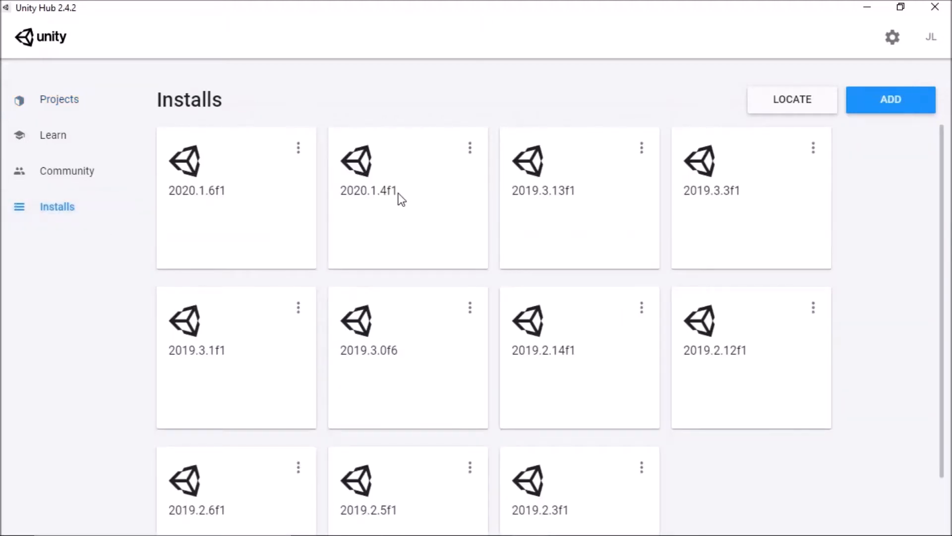
{"action": "scroll", "coordinate": [471, 382], "scroll_direction": "down", "scroll_amount": 2}
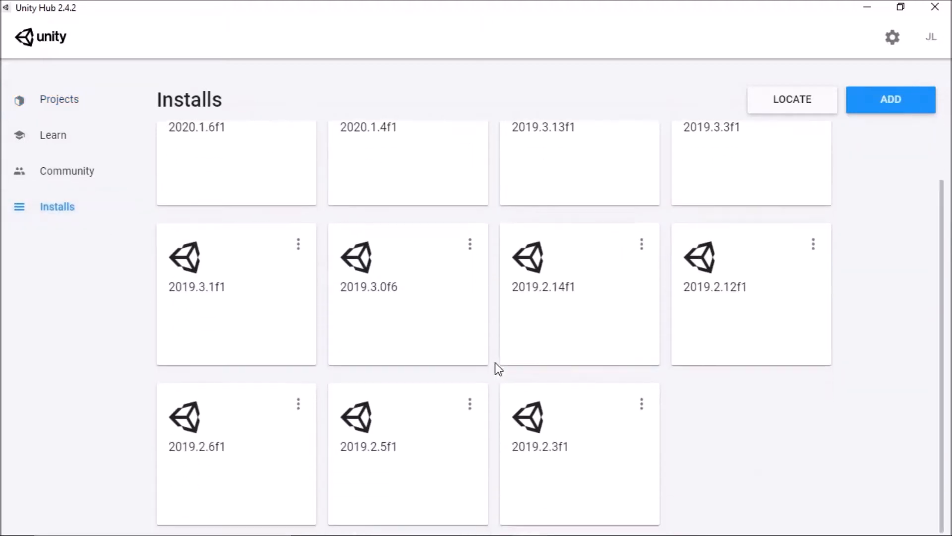
{"action": "scroll", "coordinate": [567, 397], "scroll_direction": "up", "scroll_amount": 2}
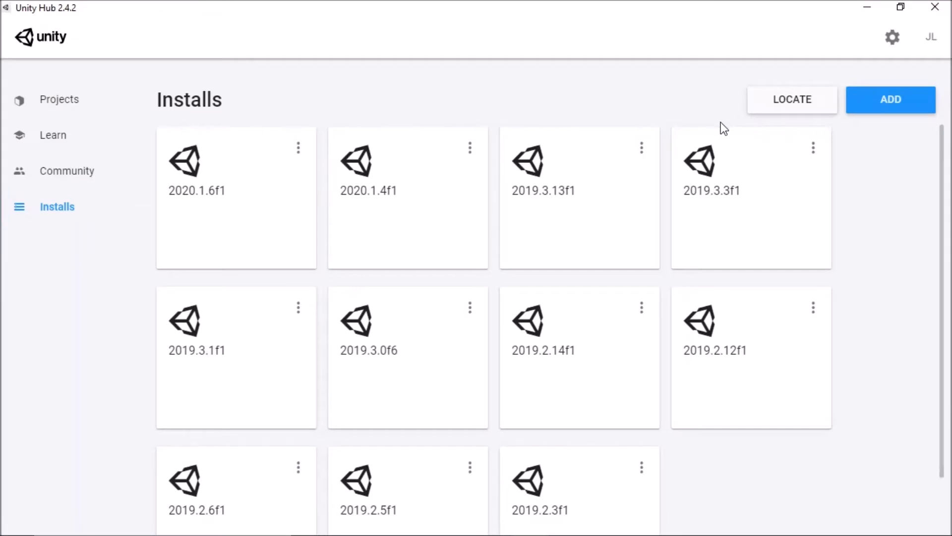
Start adding the official release Unity 2020.2.2f1 as a new editor version and proceed to its module selection.
{"action": "left_click", "coordinate": [889, 102]}
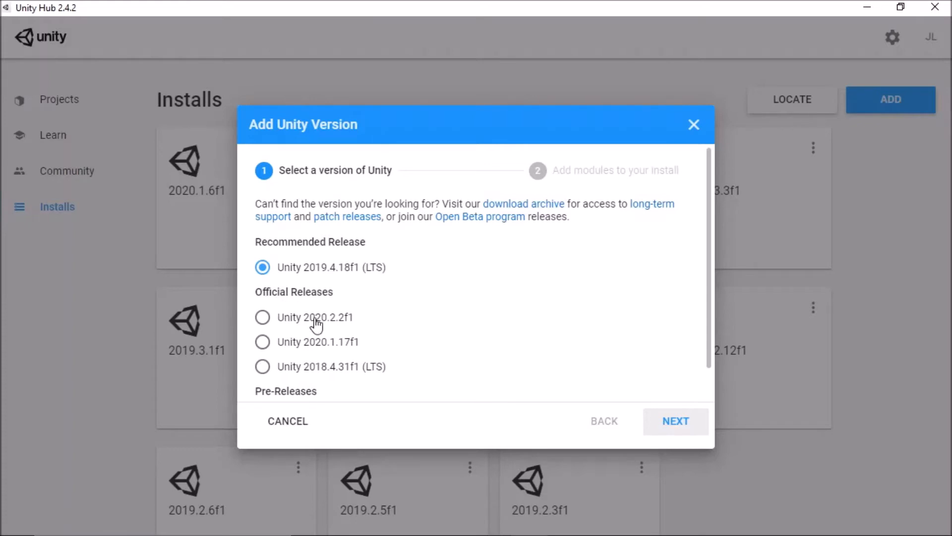
{"action": "scroll", "coordinate": [278, 313], "scroll_direction": "down", "scroll_amount": 1}
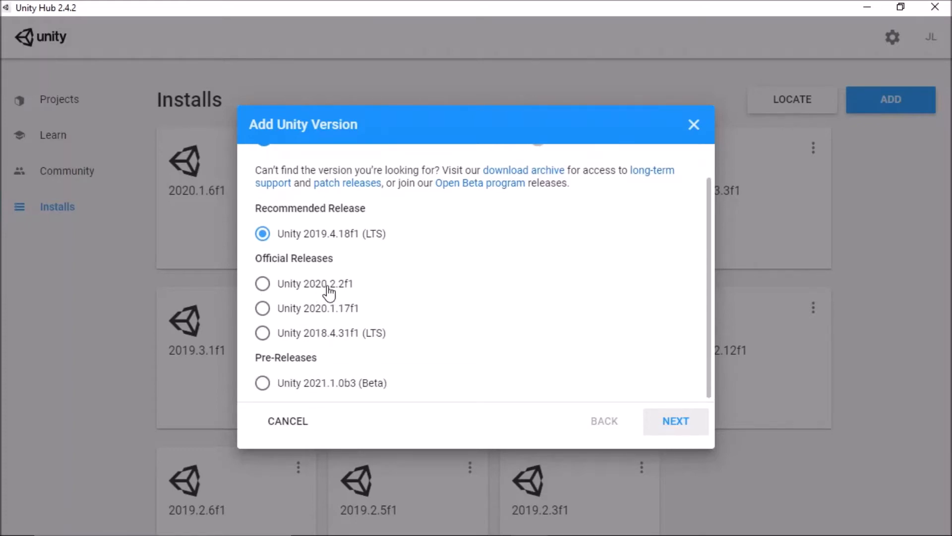
{"action": "left_click", "coordinate": [270, 289]}
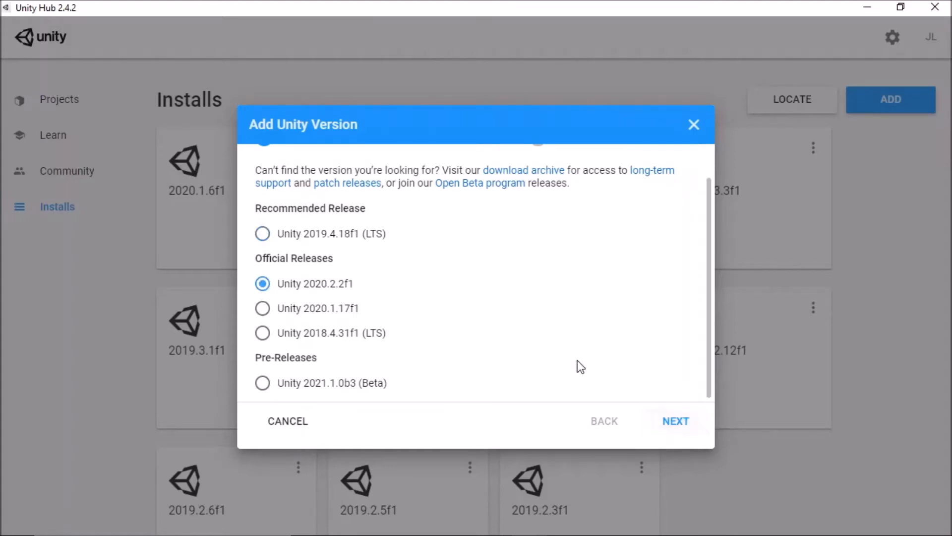
{"action": "left_click", "coordinate": [660, 421]}
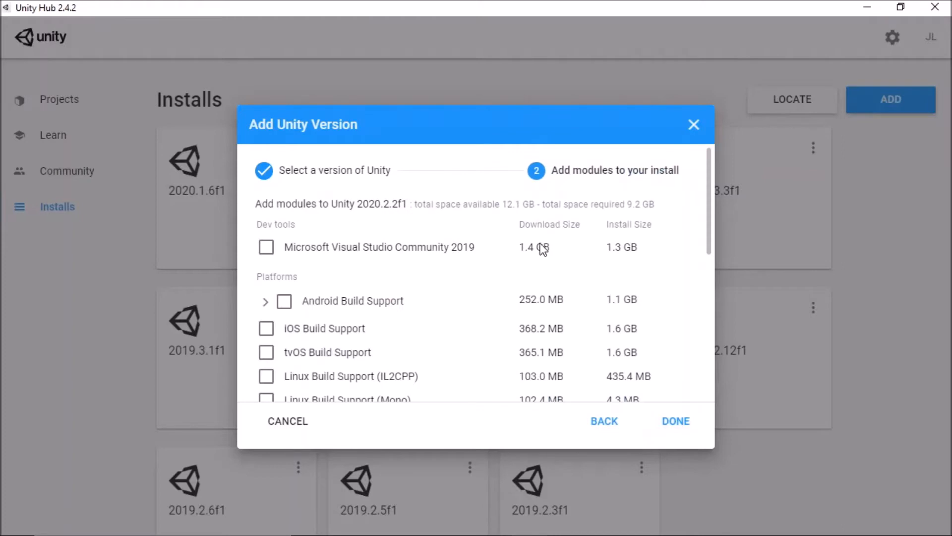
Review the modules offered for Unity 2020.2.2f1, from dev tools and platform build support to documentation and language packs.
{"action": "scroll", "coordinate": [453, 285], "scroll_direction": "down", "scroll_amount": 6}
{"action": "scroll", "coordinate": [466, 255], "scroll_direction": "up", "scroll_amount": 3}
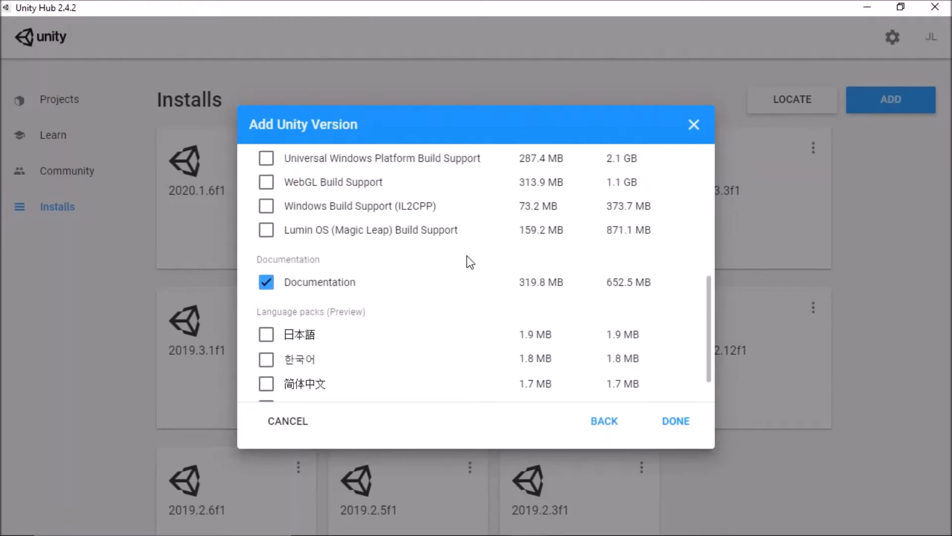
{"action": "scroll", "coordinate": [500, 259], "scroll_direction": "up", "scroll_amount": 4}
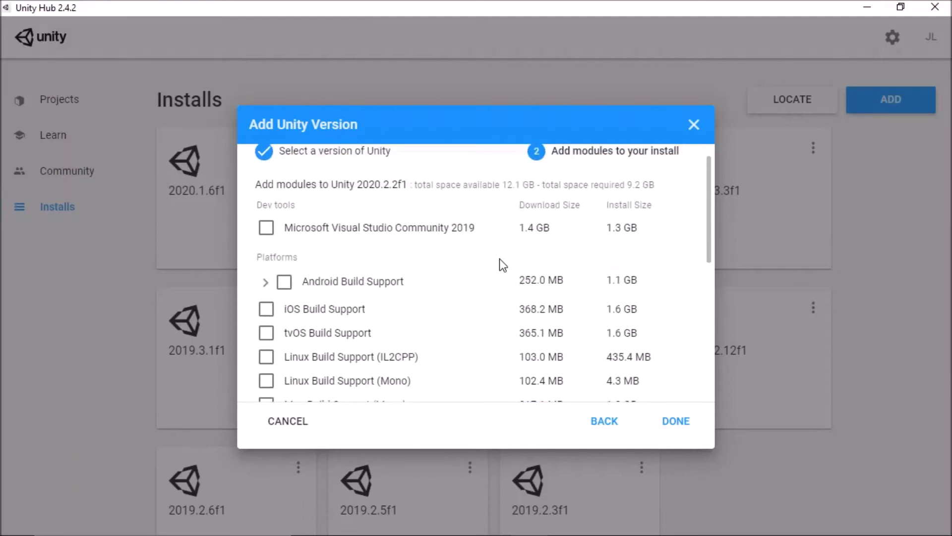
{"action": "scroll", "coordinate": [463, 248], "scroll_direction": "down", "scroll_amount": 2}
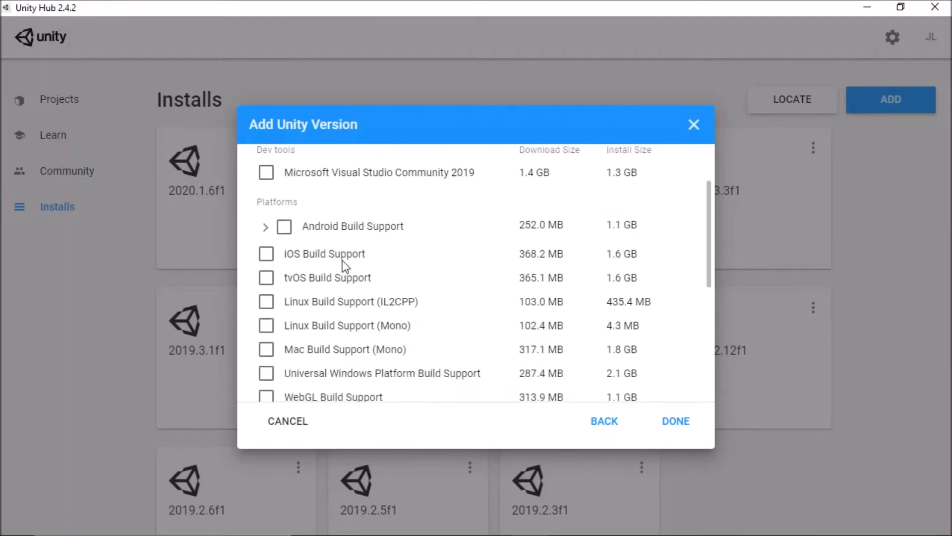
{"action": "scroll", "coordinate": [644, 290], "scroll_direction": "down", "scroll_amount": 5}
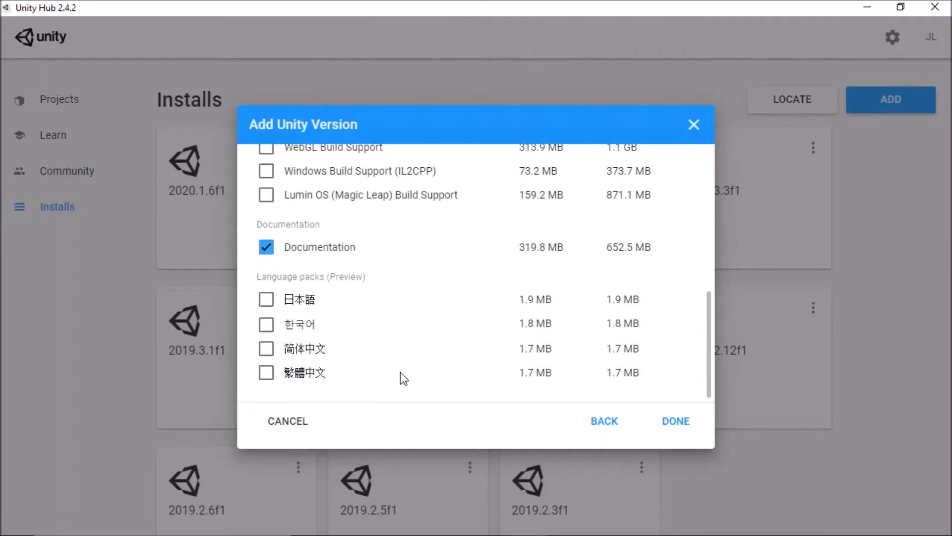
{"action": "scroll", "coordinate": [290, 292], "scroll_direction": "up", "scroll_amount": 7}
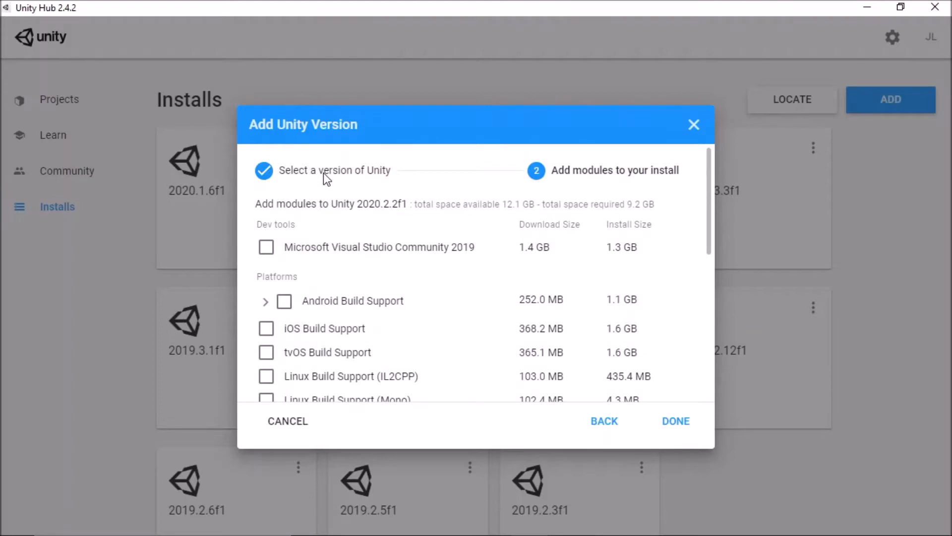
Leave Microsoft Visual Studio Community 2019 unselected and install Unity 2020.2.2f1 with only the Documentation module.
{"action": "left_click", "coordinate": [272, 246]}
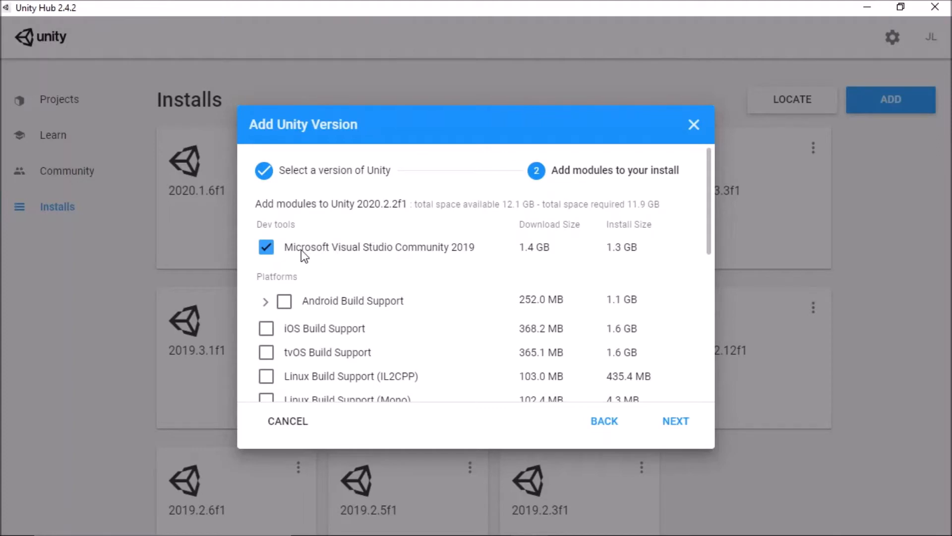
{"action": "left_click", "coordinate": [266, 247]}
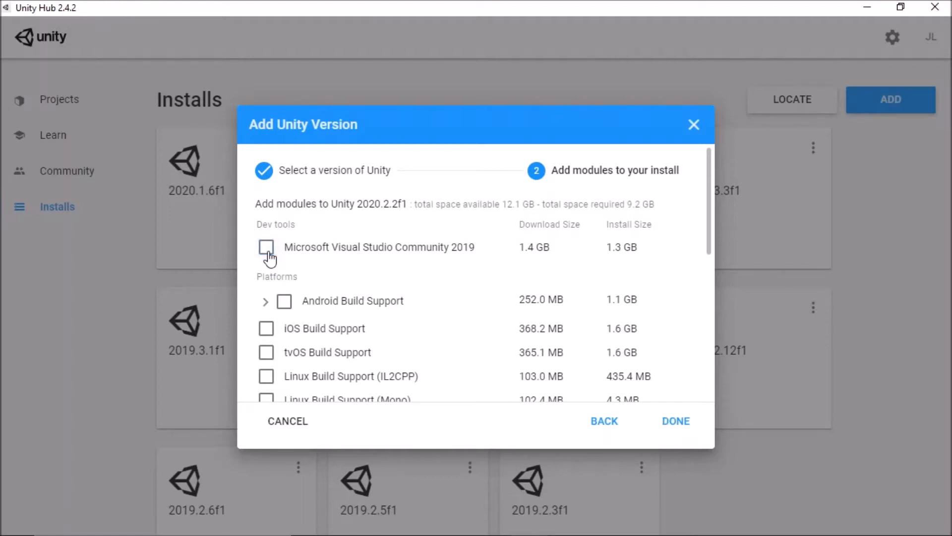
{"action": "left_click", "coordinate": [677, 431]}
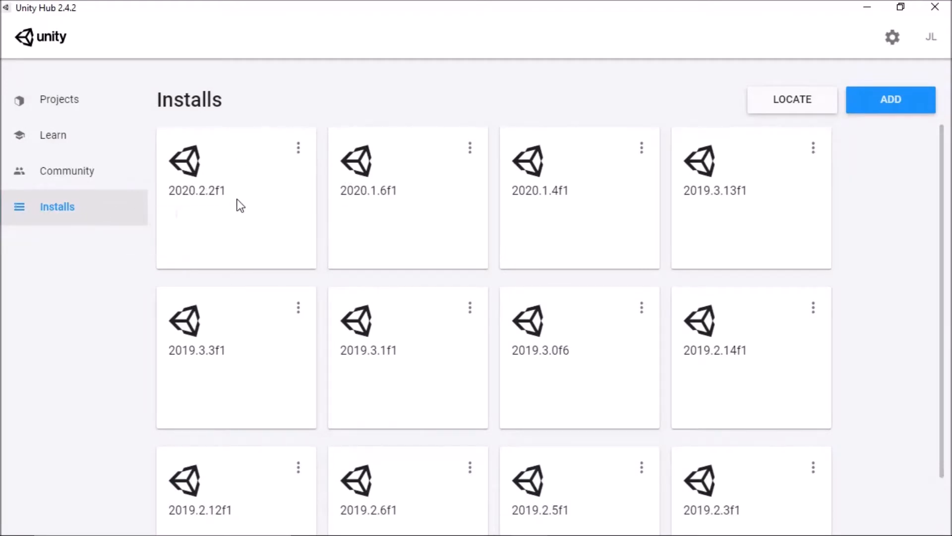
Start a new project with Unity 2020.2.2f1 and choose the 2D template.
{"action": "left_click", "coordinate": [50, 97]}
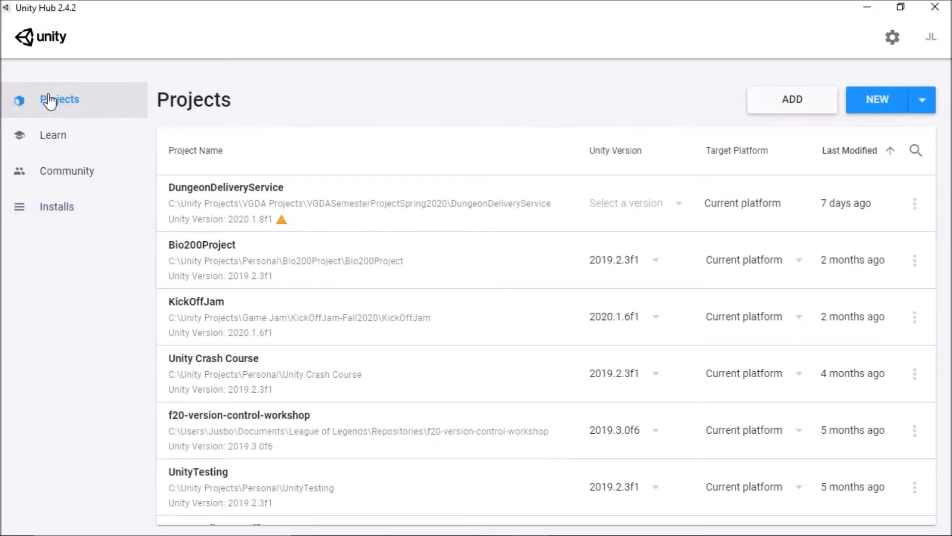
{"action": "left_click", "coordinate": [933, 108]}
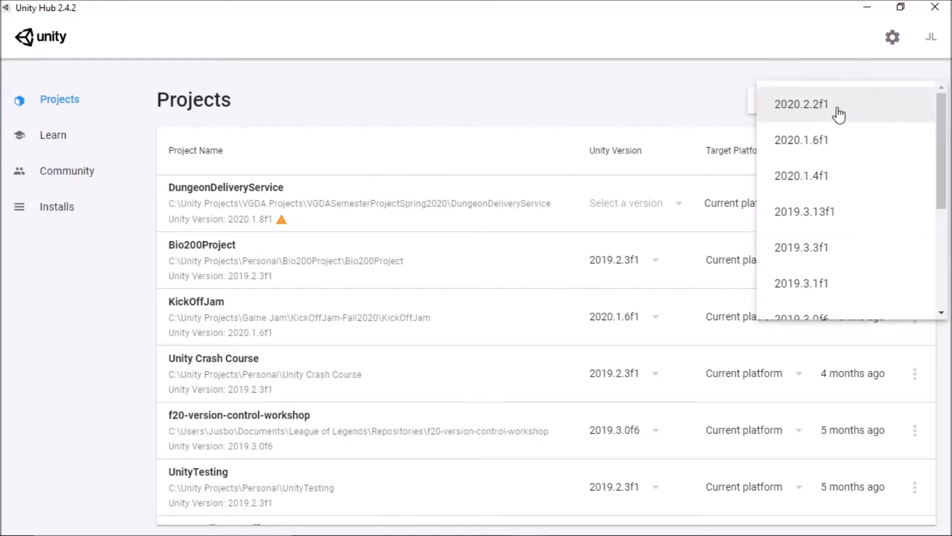
{"action": "left_click", "coordinate": [819, 110]}
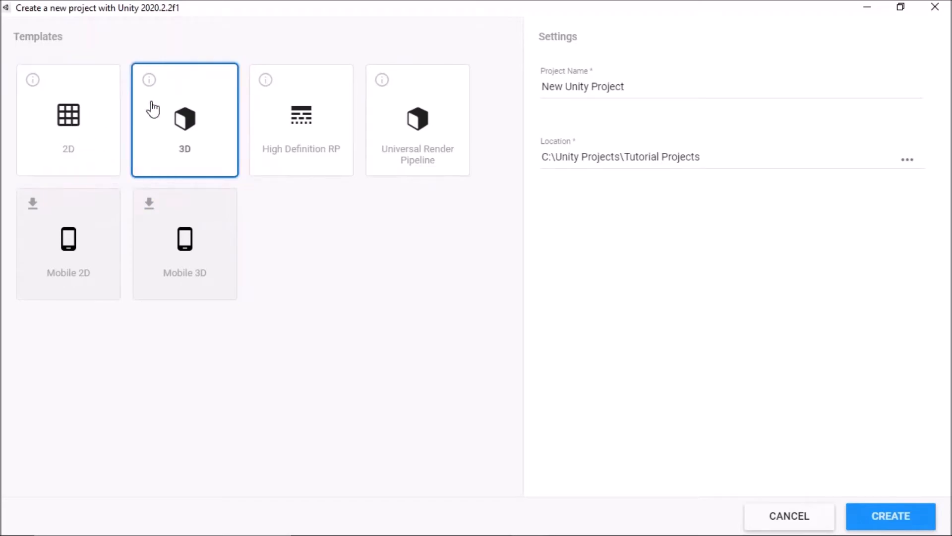
{"action": "left_click", "coordinate": [97, 144]}
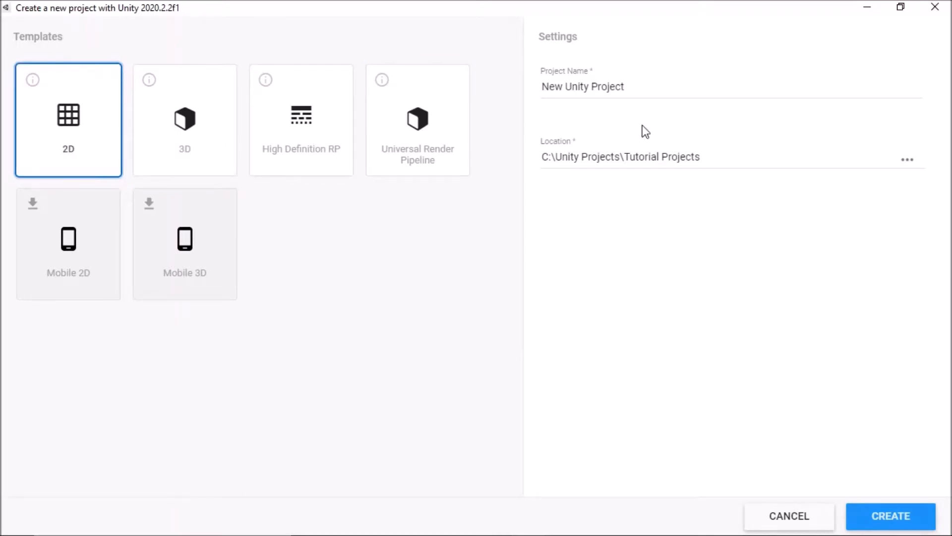
Name the new project "Unity Crash Course".
{"action": "left_click", "coordinate": [678, 88]}
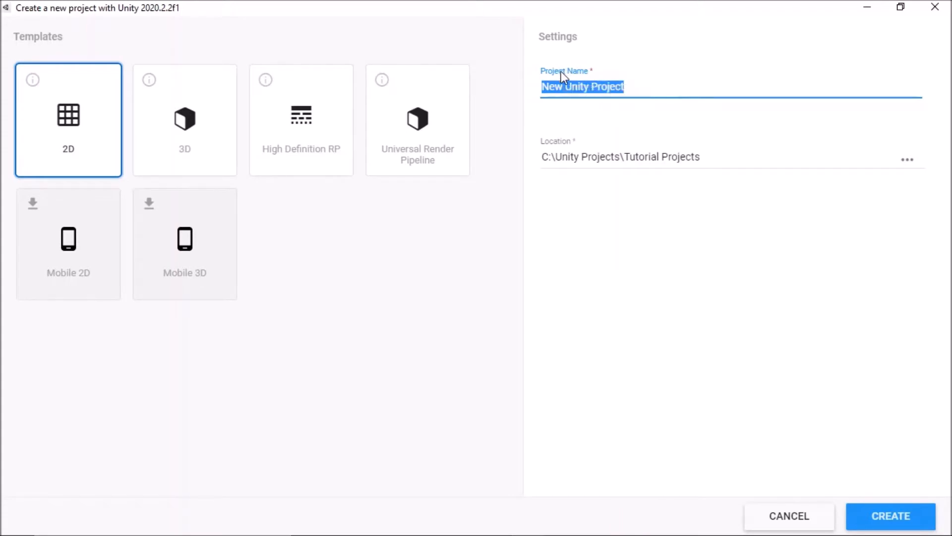
{"action": "type", "text": "Cra"}
{"action": "key", "text": "BackSpace"}
{"action": "key", "text": "BackSpace"}
{"action": "key", "text": "BackSpace"}
{"action": "type", "text": "Unity Crash "}
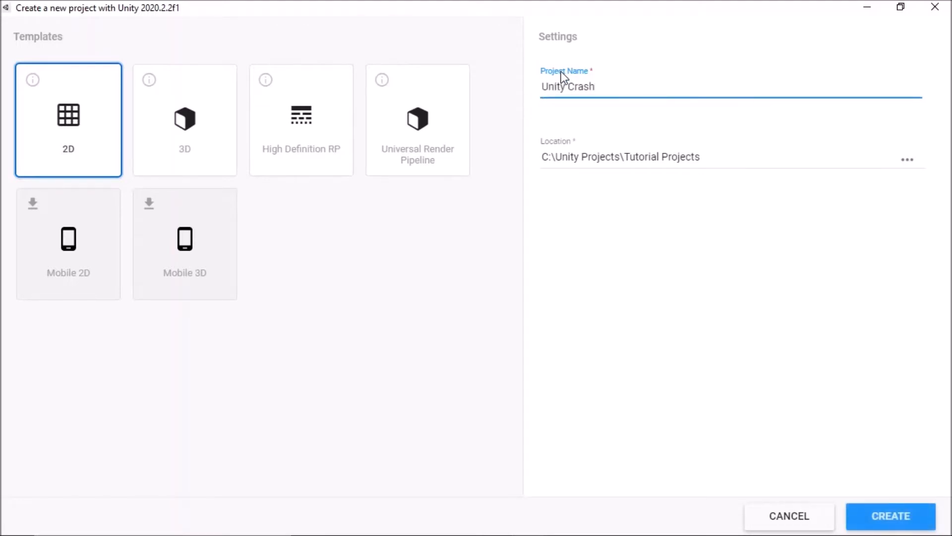
{"action": "type", "text": "Course"}
{"action": "left_click", "coordinate": [766, 274]}
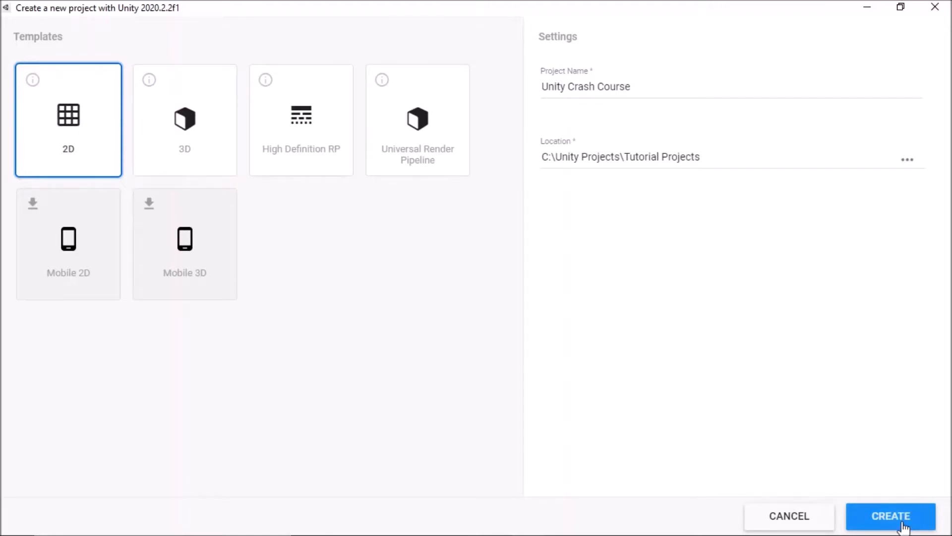
{"action": "left_click", "coordinate": [179, 133]}
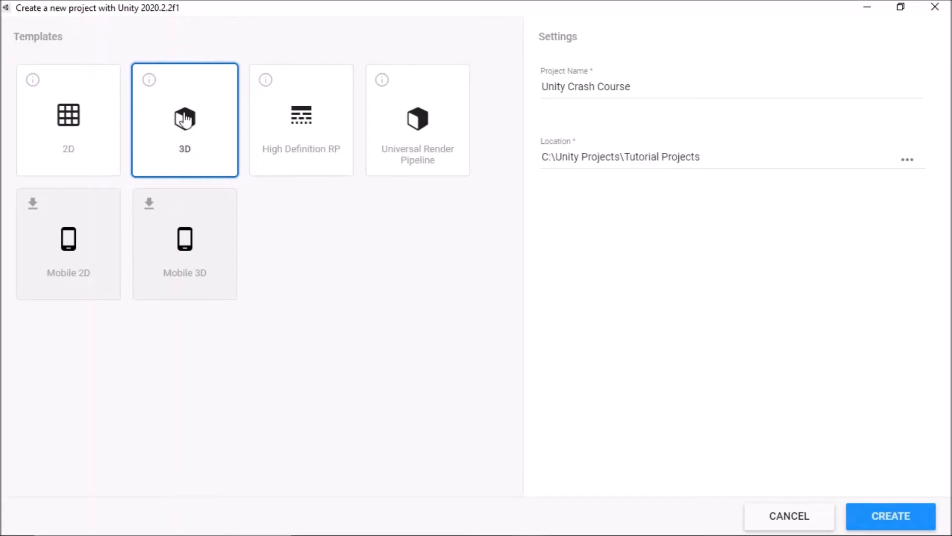
{"action": "left_click", "coordinate": [106, 121]}
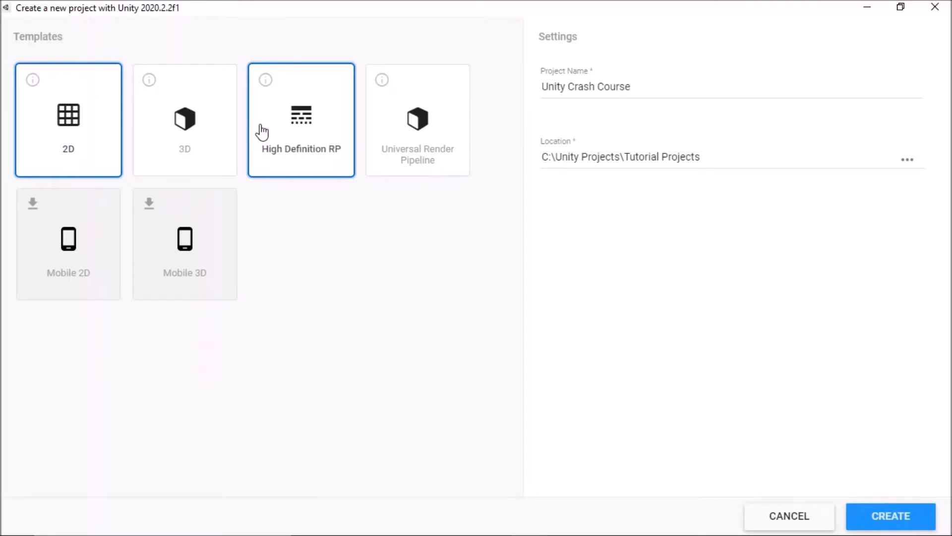
{"action": "left_click", "coordinate": [174, 121]}
{"action": "left_click", "coordinate": [91, 125]}
{"action": "left_click", "coordinate": [190, 130]}
{"action": "left_click", "coordinate": [90, 126]}
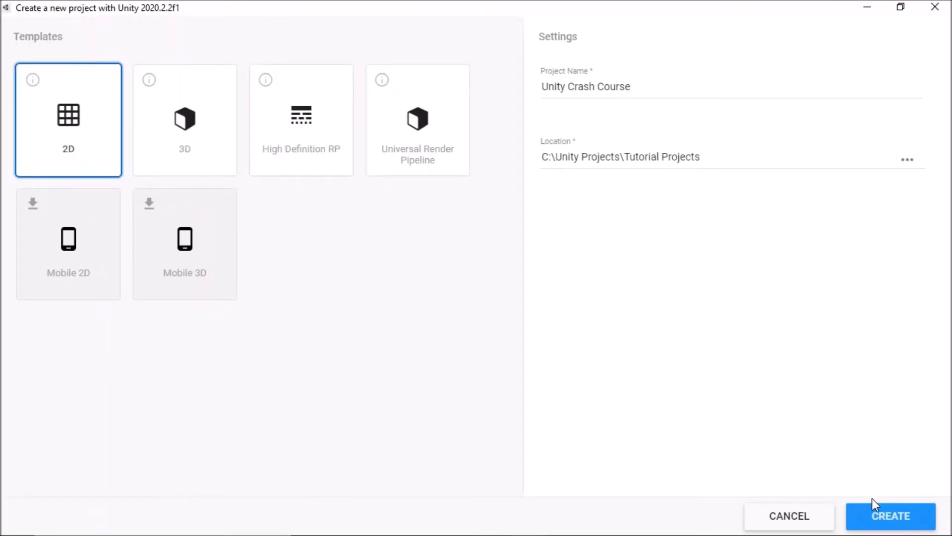
Create the 2D project Unity Crash Course in C:\Unity Projects\Tutorial Projects.
{"action": "left_click", "coordinate": [895, 516]}
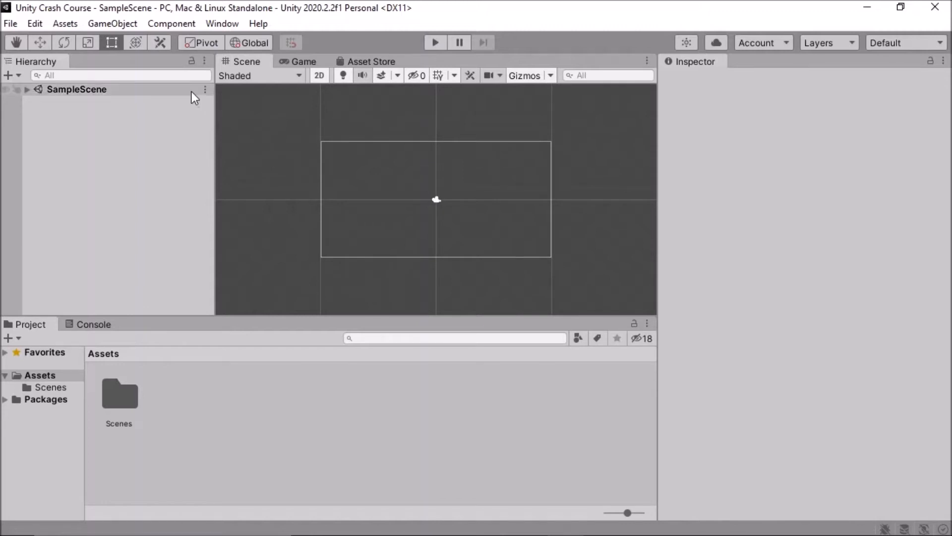
Set the Editor Theme to Dark in the general preferences and close the preferences.
{"action": "left_click", "coordinate": [40, 26]}
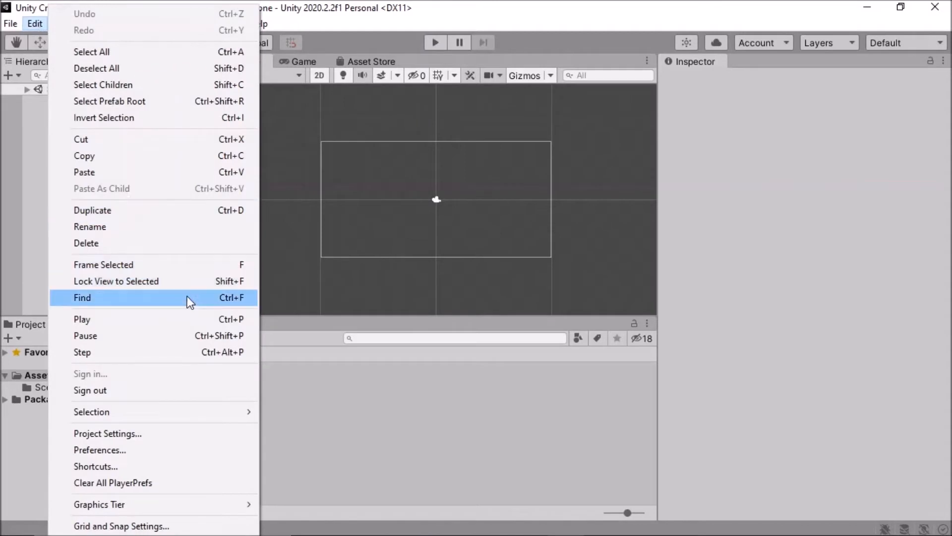
{"action": "left_click", "coordinate": [118, 450]}
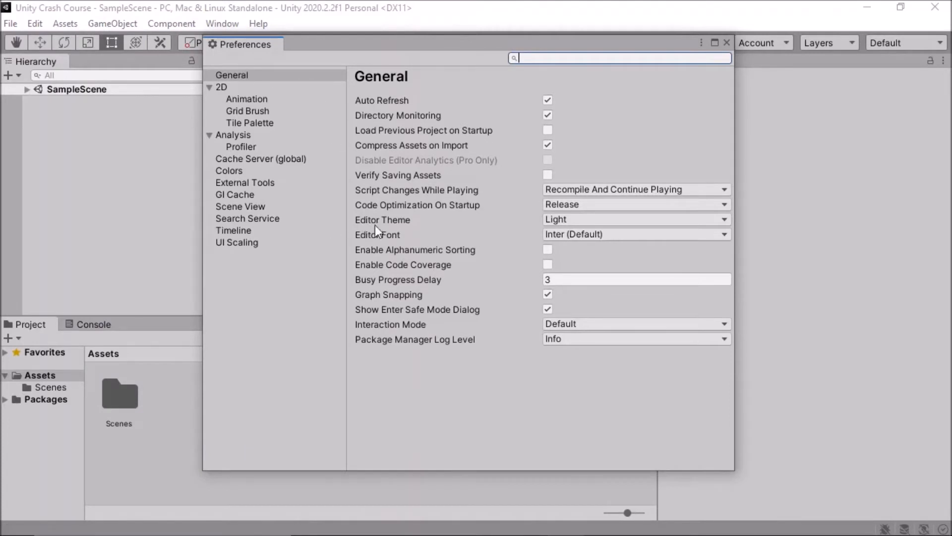
{"action": "left_click", "coordinate": [562, 219]}
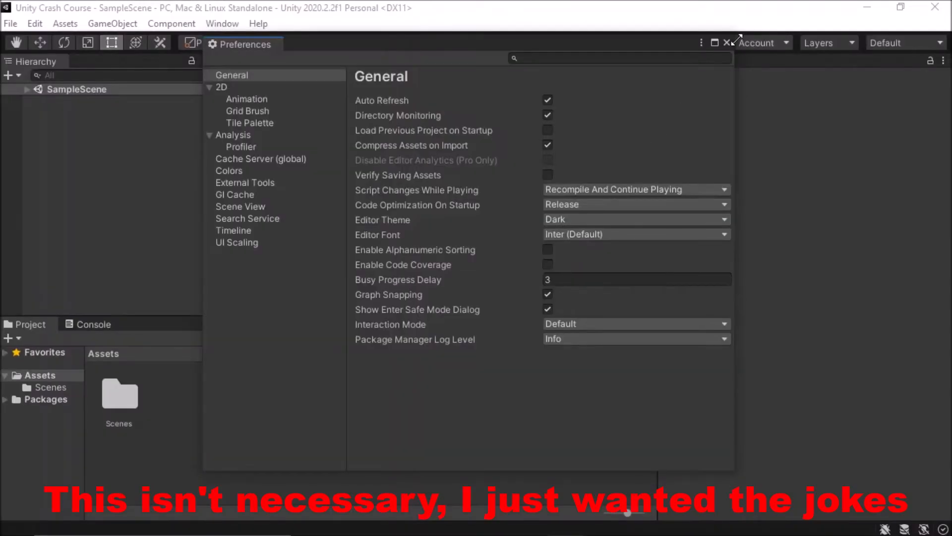
{"action": "left_click", "coordinate": [727, 43]}
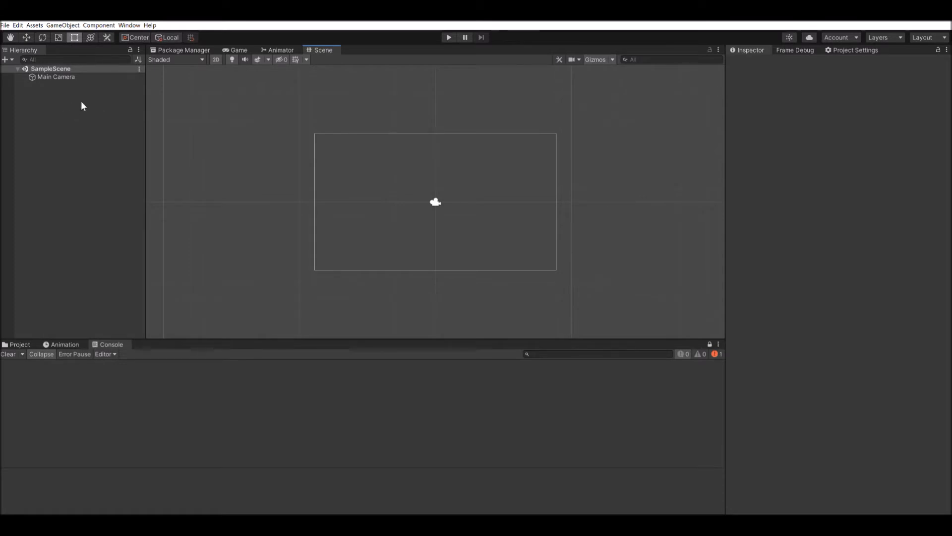
Examine the object hierarchy of SampleScene and the Transform, Camera and Audio Listener components of its Main Camera.
{"action": "left_click", "coordinate": [62, 111]}
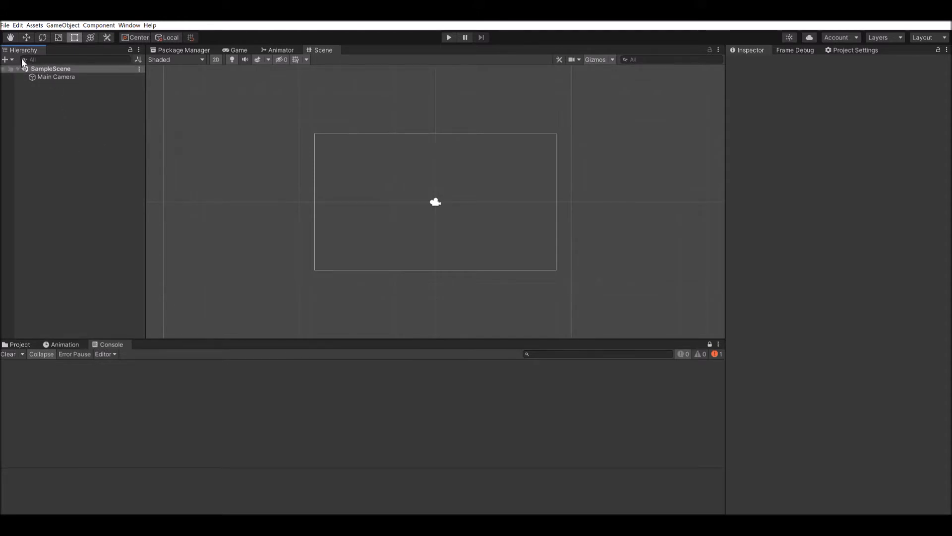
{"action": "left_click", "coordinate": [46, 66]}
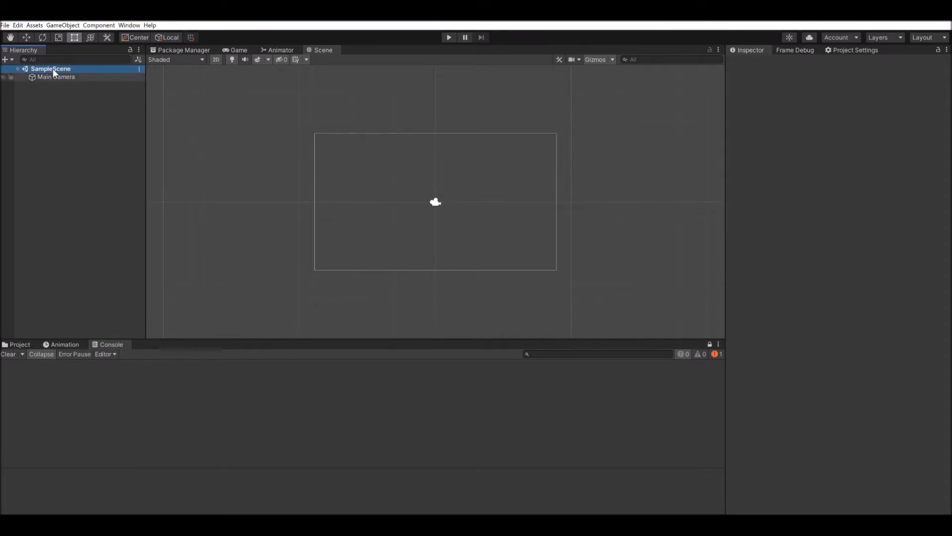
{"action": "left_click", "coordinate": [56, 76]}
{"action": "left_click", "coordinate": [58, 68]}
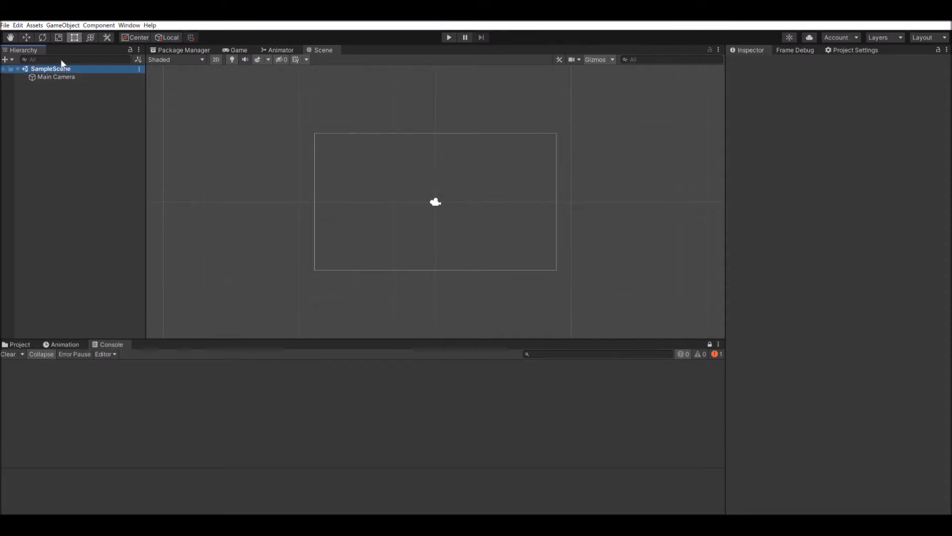
{"action": "key", "text": "Left"}
{"action": "key", "text": "Right"}
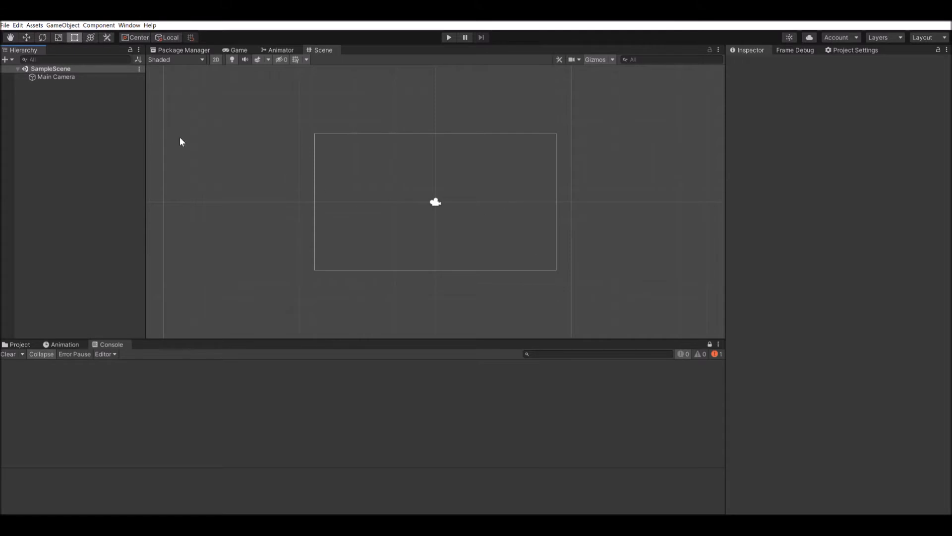
{"action": "left_click", "coordinate": [62, 77]}
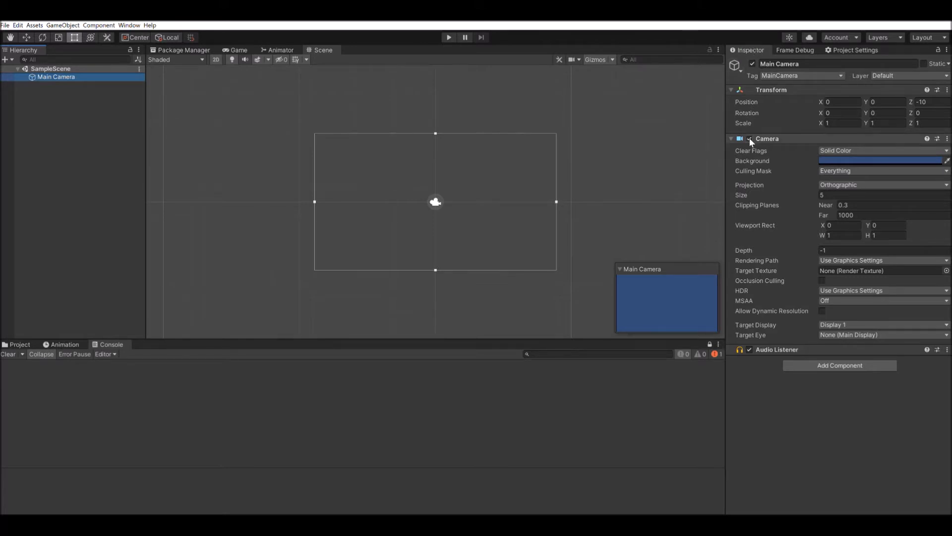
{"action": "left_click", "coordinate": [709, 137]}
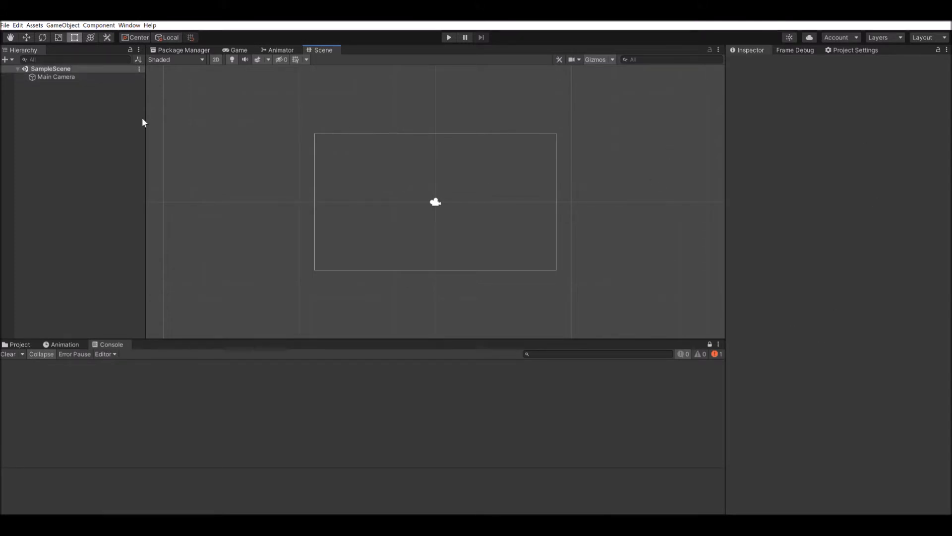
{"action": "left_click", "coordinate": [62, 76]}
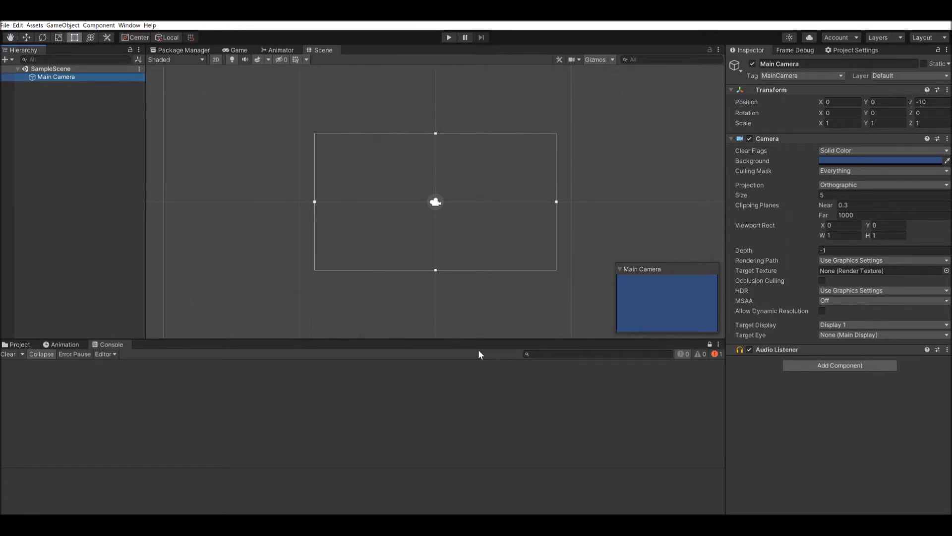
{"action": "left_click", "coordinate": [332, 73]}
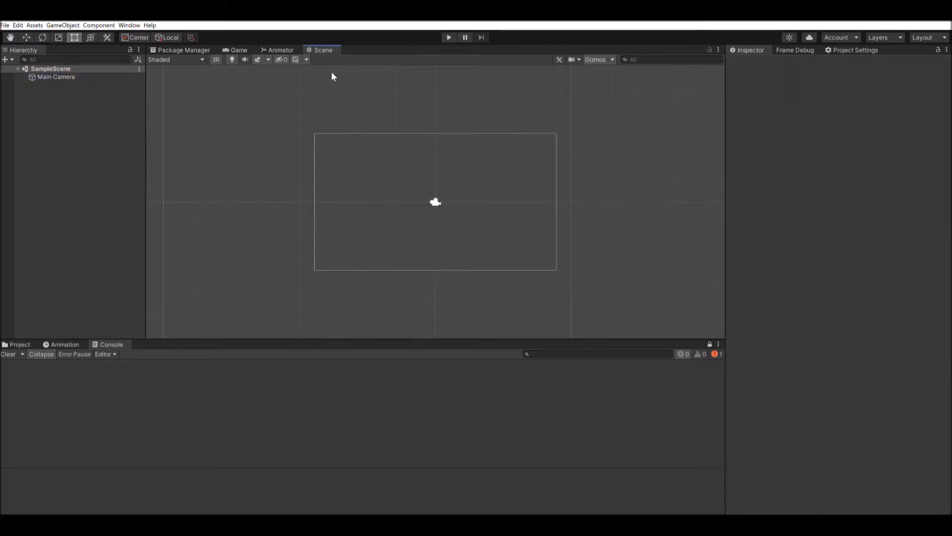
Look over the Project, Animation and Console windows and browse the project's Assets, Scenes and Packages folders.
{"action": "left_click", "coordinate": [20, 344]}
{"action": "left_click", "coordinate": [47, 343]}
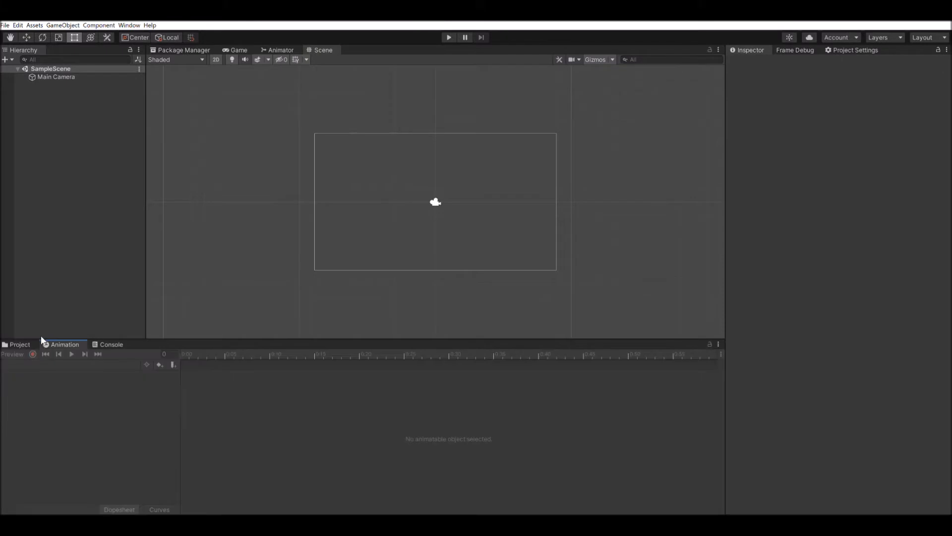
{"action": "left_click", "coordinate": [102, 343]}
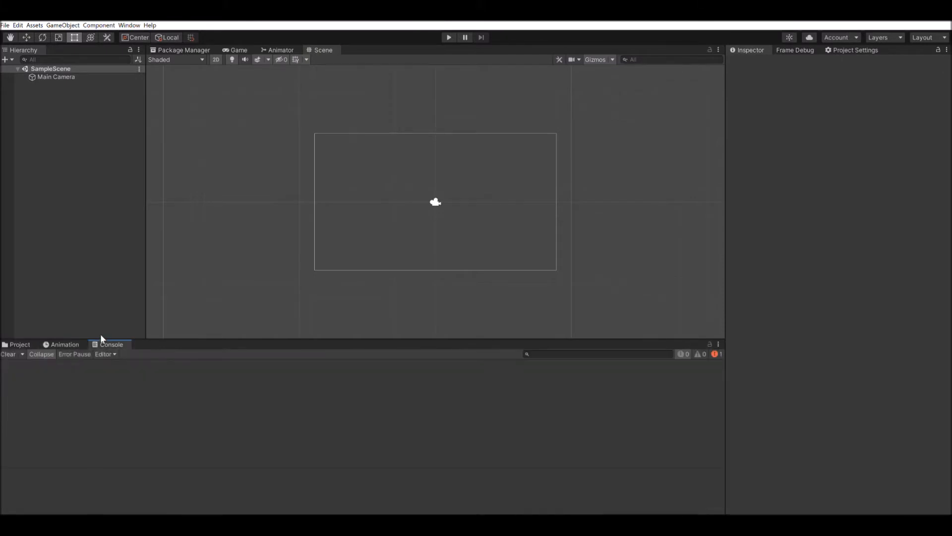
{"action": "left_click", "coordinate": [24, 343]}
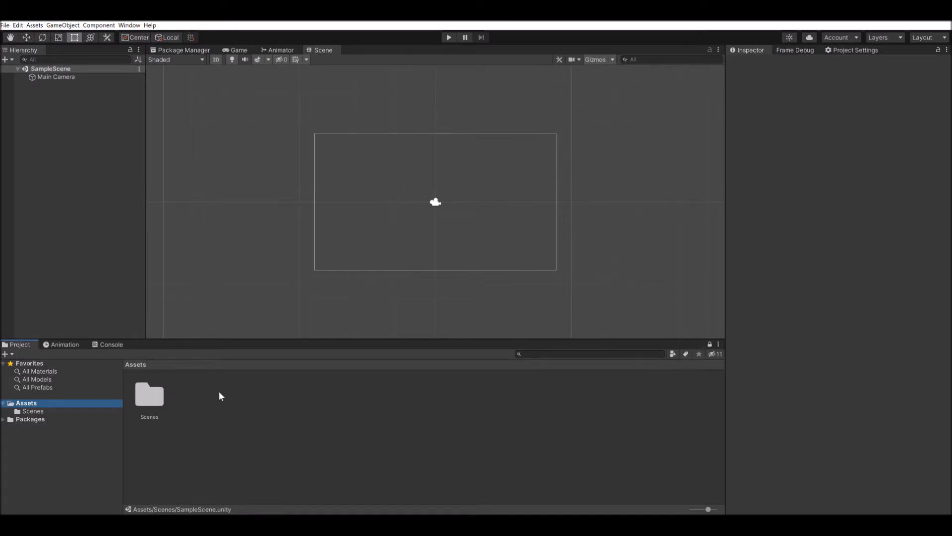
{"action": "left_click", "coordinate": [33, 411]}
{"action": "left_click", "coordinate": [31, 418]}
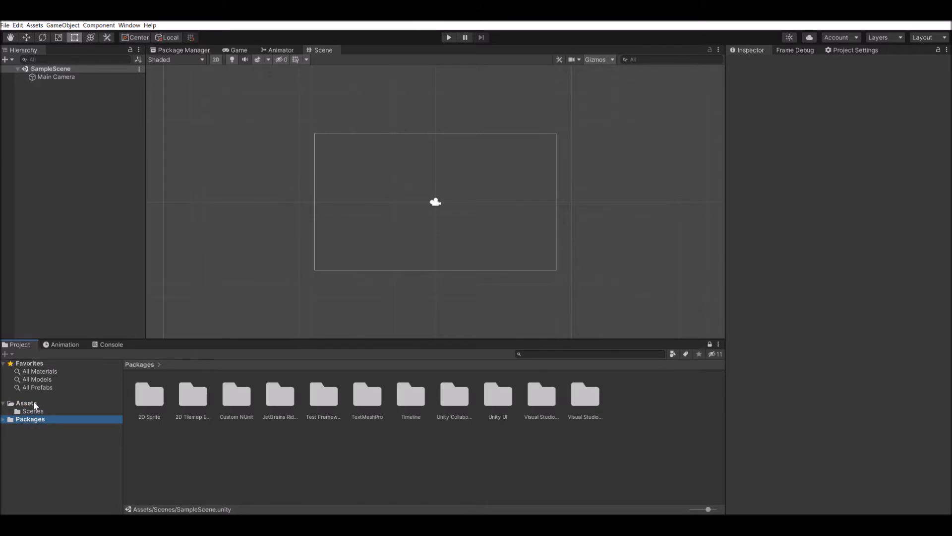
{"action": "key", "text": "Up"}
{"action": "key", "text": "Up"}
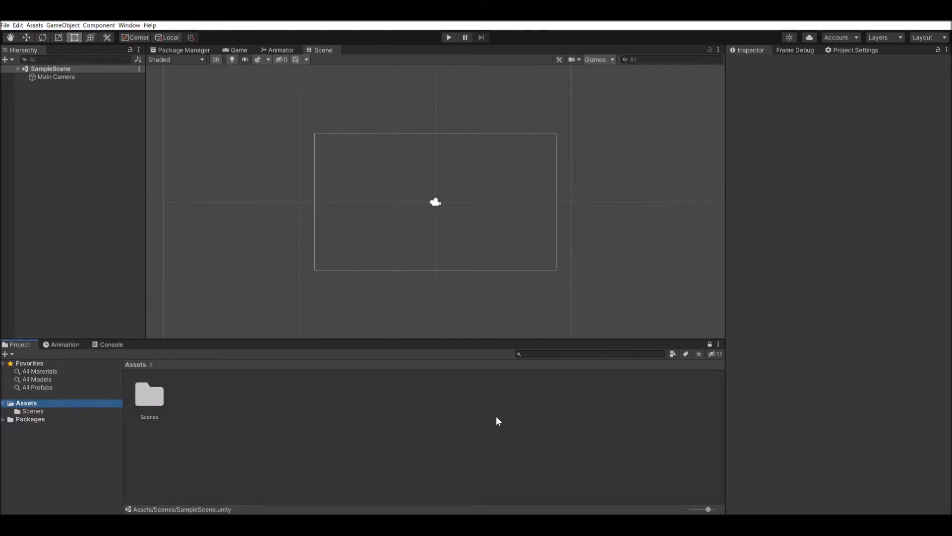
Show error messages in the Console, inspect the logged device file error and clear the log.
{"action": "left_click", "coordinate": [72, 342]}
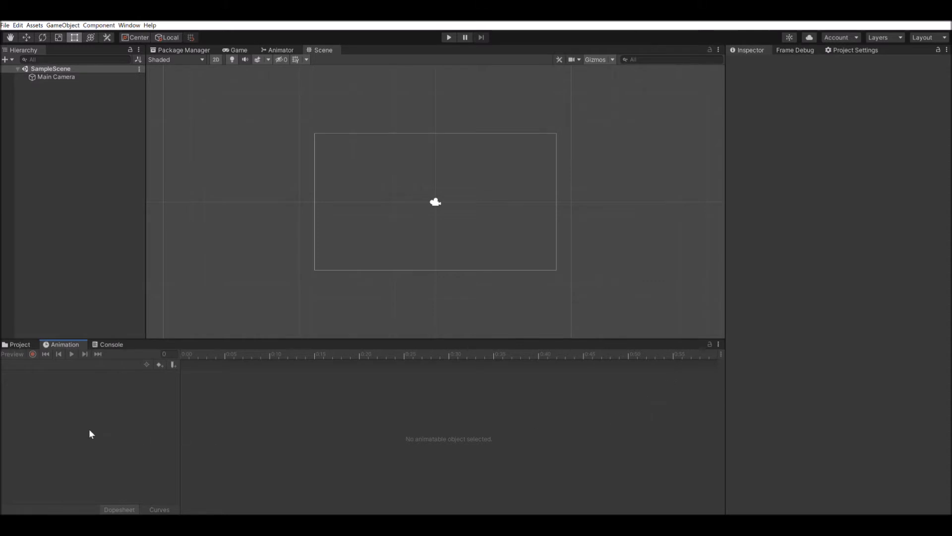
{"action": "left_click", "coordinate": [118, 335]}
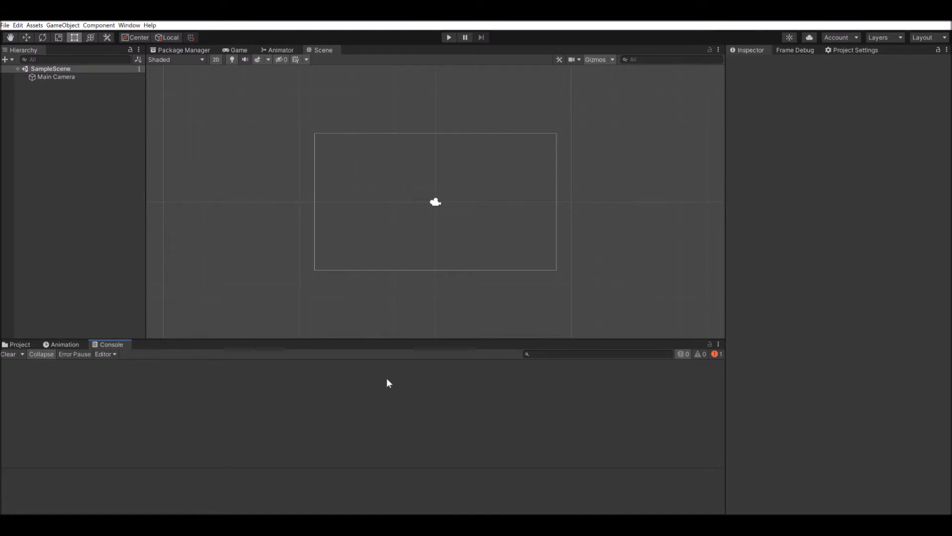
{"action": "left_click", "coordinate": [715, 352]}
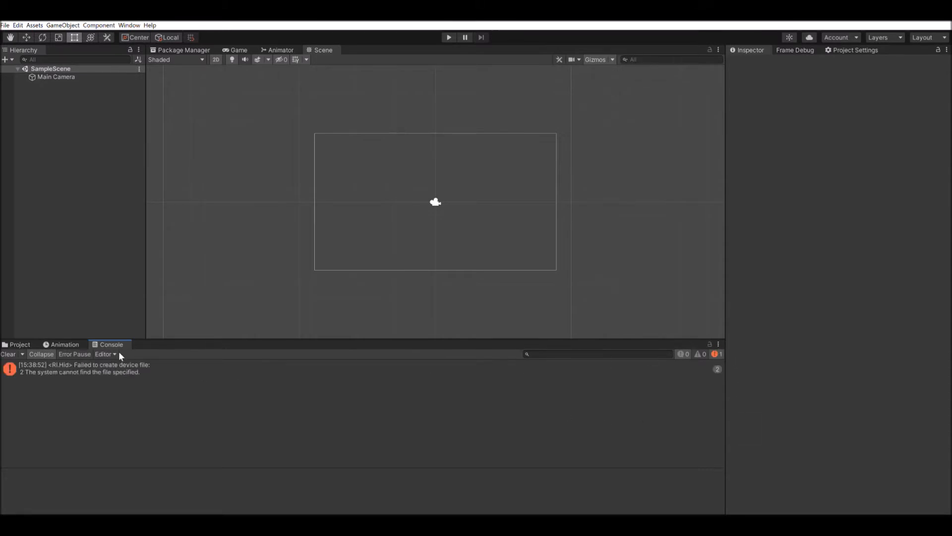
{"action": "left_click", "coordinate": [171, 362]}
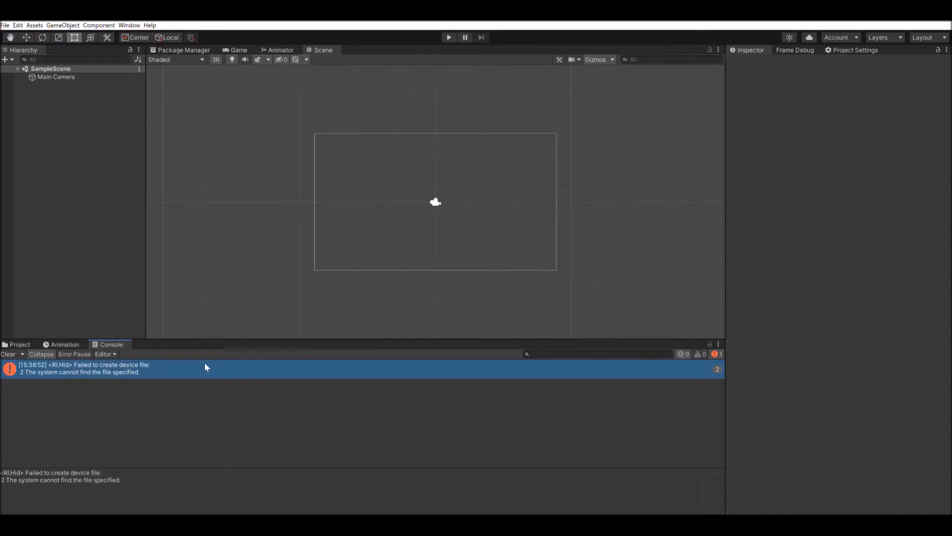
{"action": "left_click", "coordinate": [7, 353]}
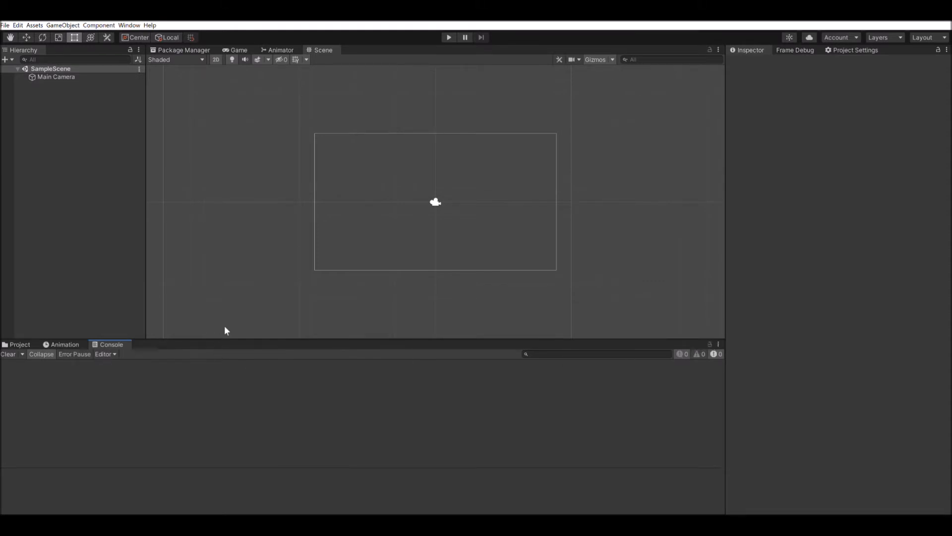
Make the lower window area slightly taller and add a second Project window beside the Console.
{"action": "left_click_drag", "start_coordinate": [227, 334], "coordinate": [231, 328]}
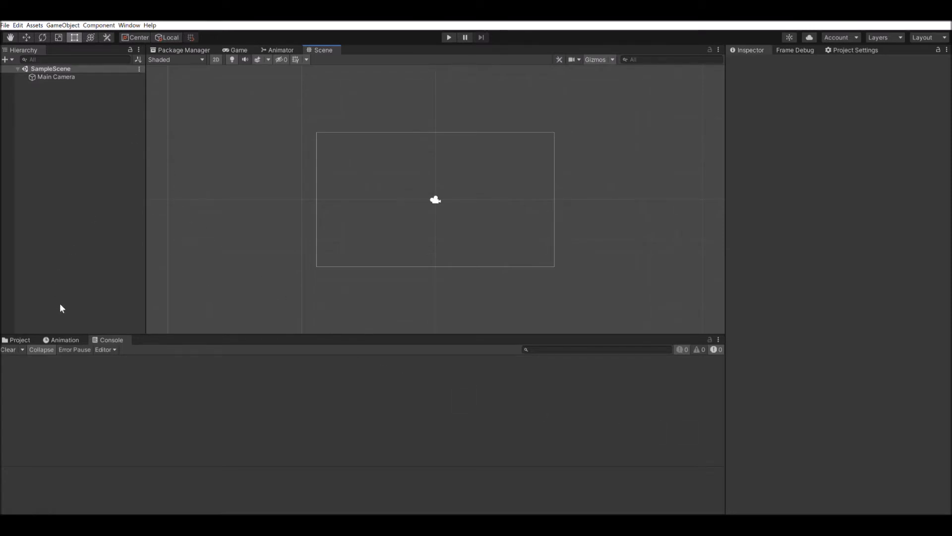
{"action": "left_click", "coordinate": [67, 333]}
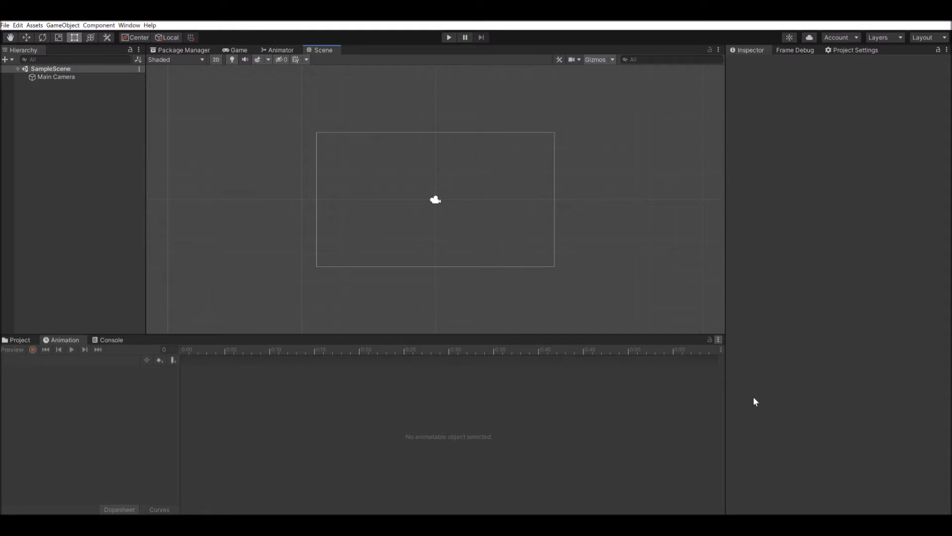
{"action": "left_click", "coordinate": [836, 411]}
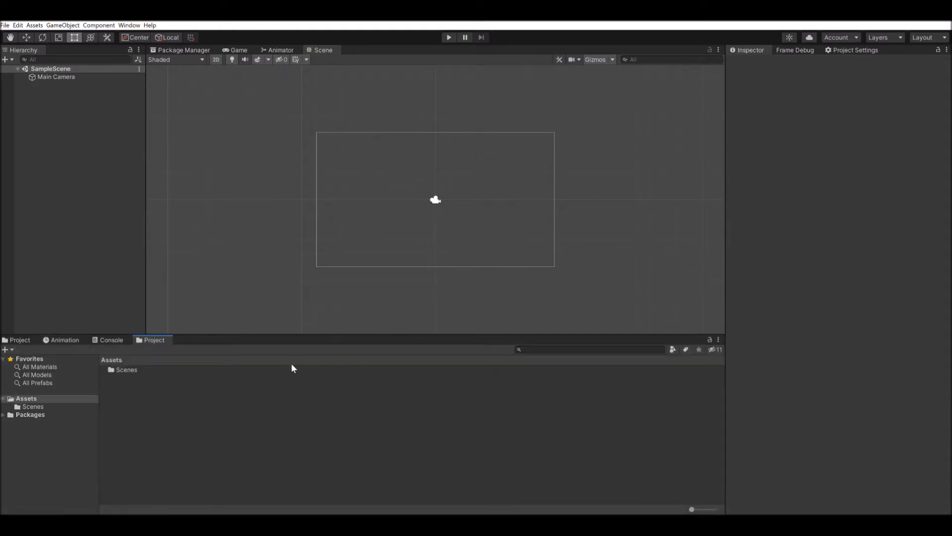
Close the Animation window and bring the Console to the front.
{"action": "left_click", "coordinate": [17, 340]}
{"action": "left_click", "coordinate": [62, 339]}
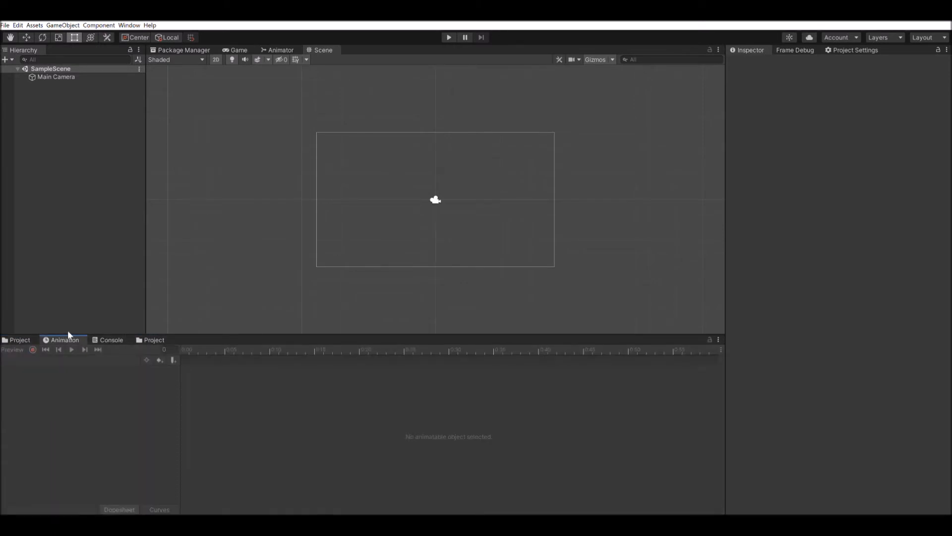
{"action": "left_click", "coordinate": [94, 353]}
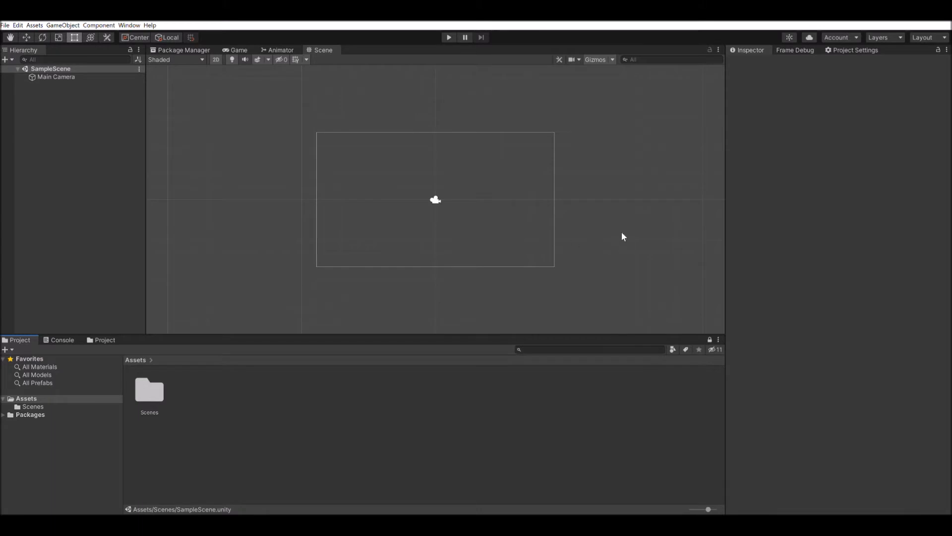
{"action": "left_click", "coordinate": [263, 98]}
{"action": "left_click", "coordinate": [55, 339]}
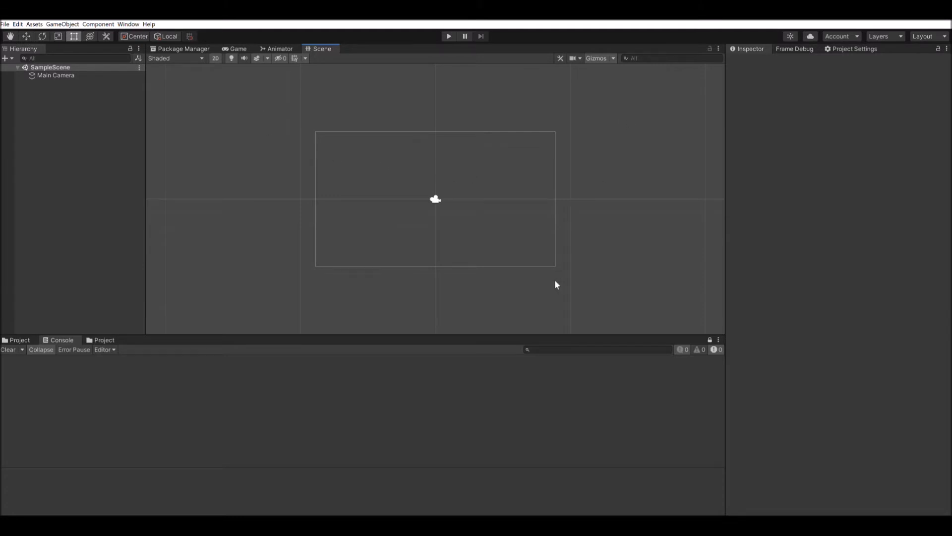
Create an empty GameObject in SampleScene and delete it again.
{"action": "left_click", "coordinate": [34, 120]}
{"action": "key", "text": "ctrl+shift+n"}
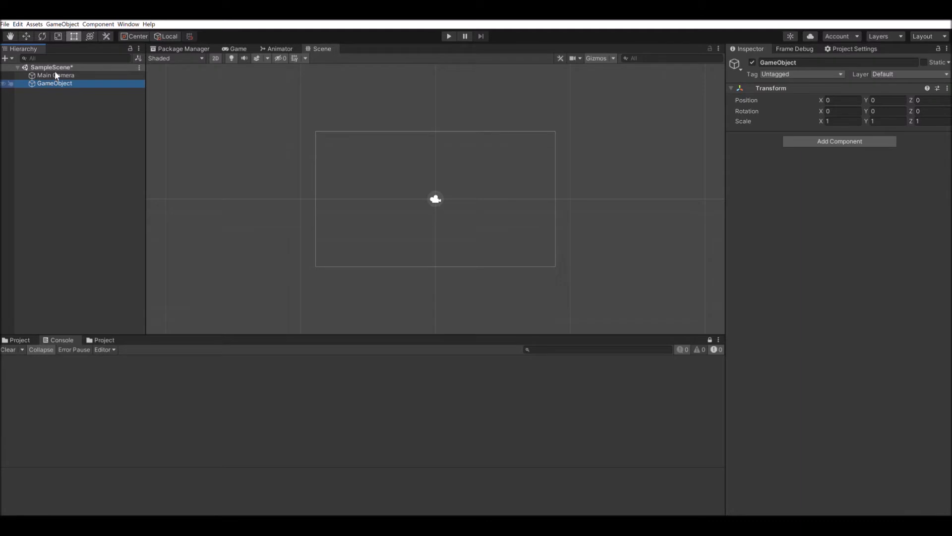
{"action": "key", "text": "F2"}
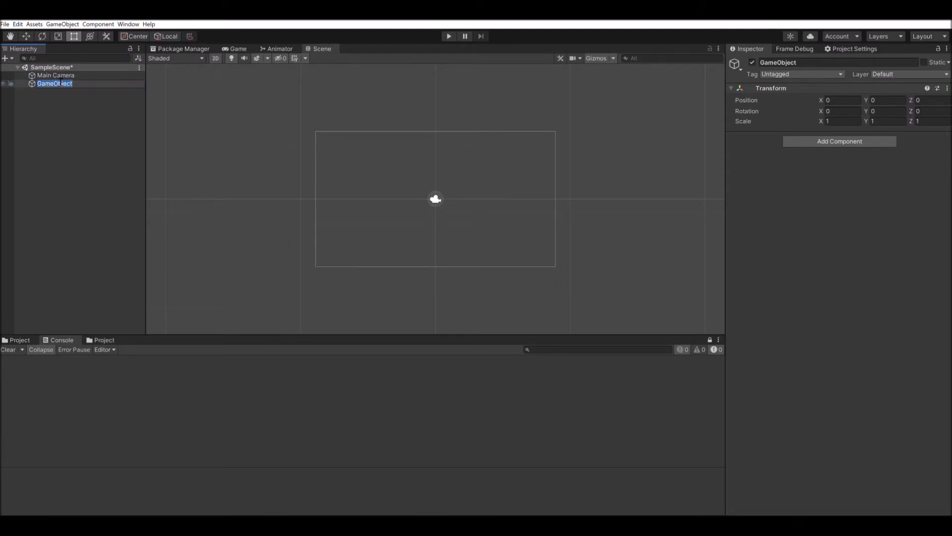
{"action": "key", "text": "Escape"}
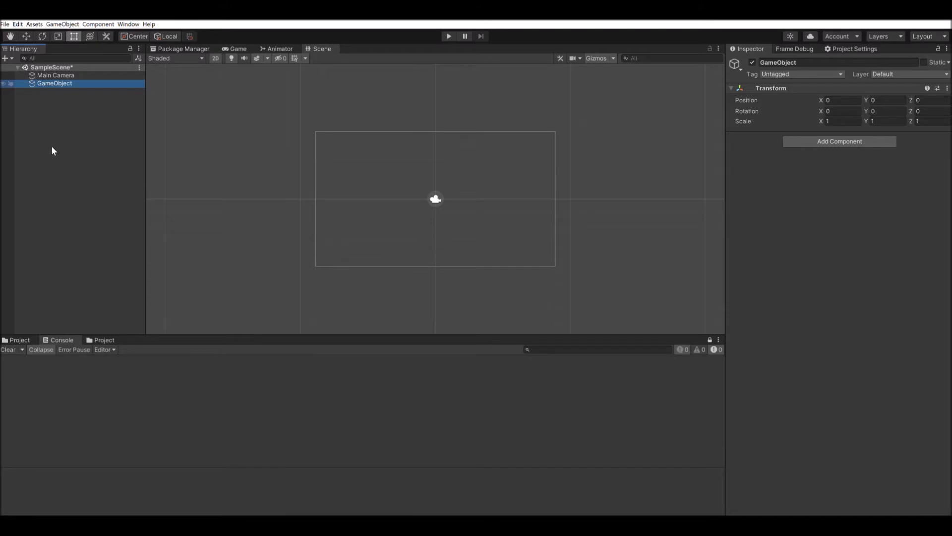
{"action": "key", "text": "Delete"}
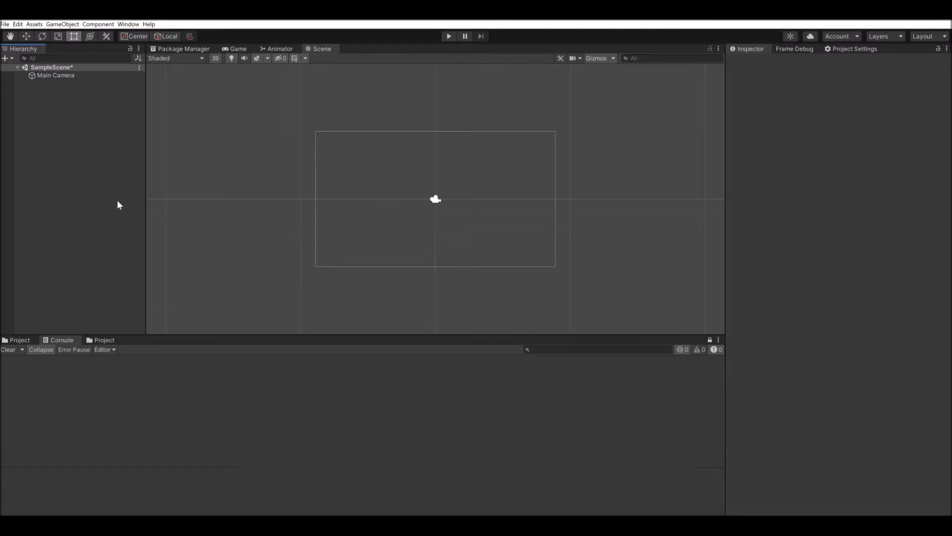
Add a new empty GameObject to SampleScene, keep its default name and focus its Transform component.
{"action": "key", "text": "ctrl+shift+n"}
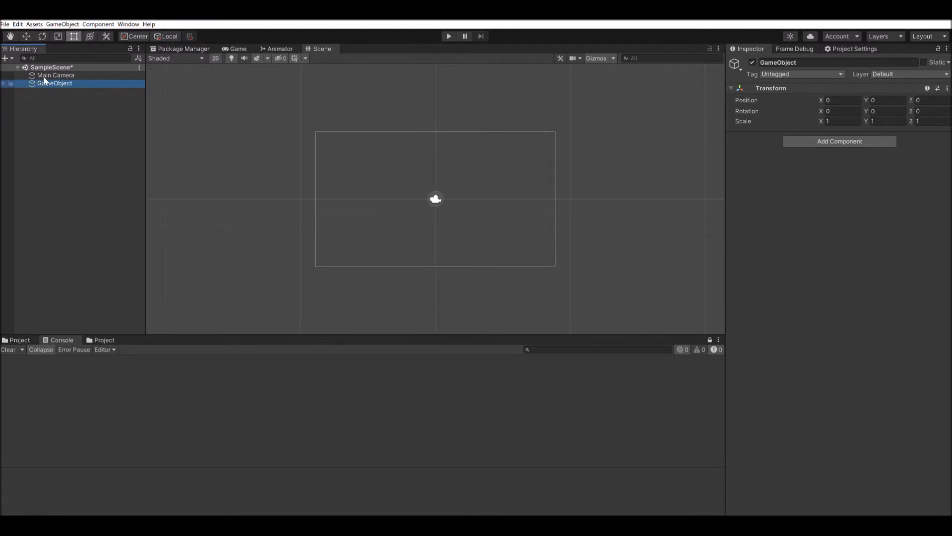
{"action": "key", "text": "F2"}
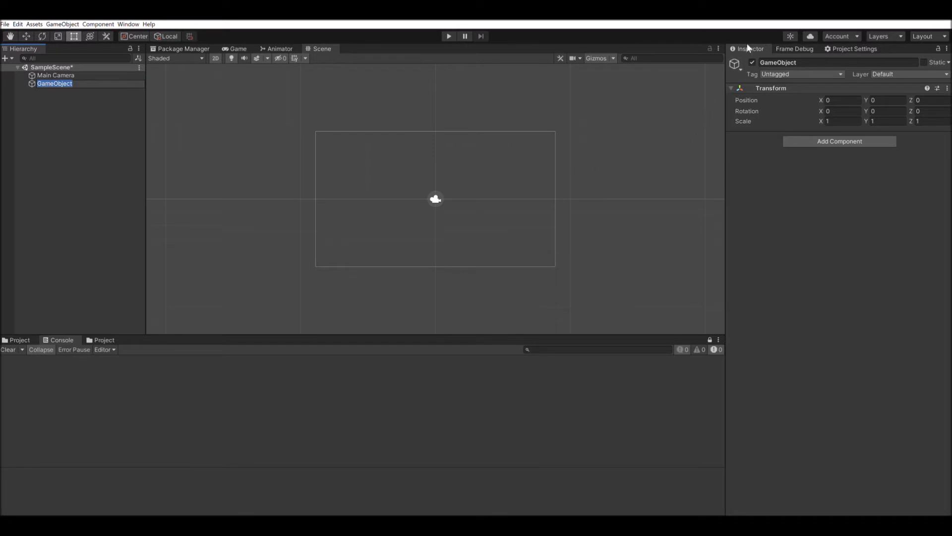
{"action": "left_click", "coordinate": [731, 85]}
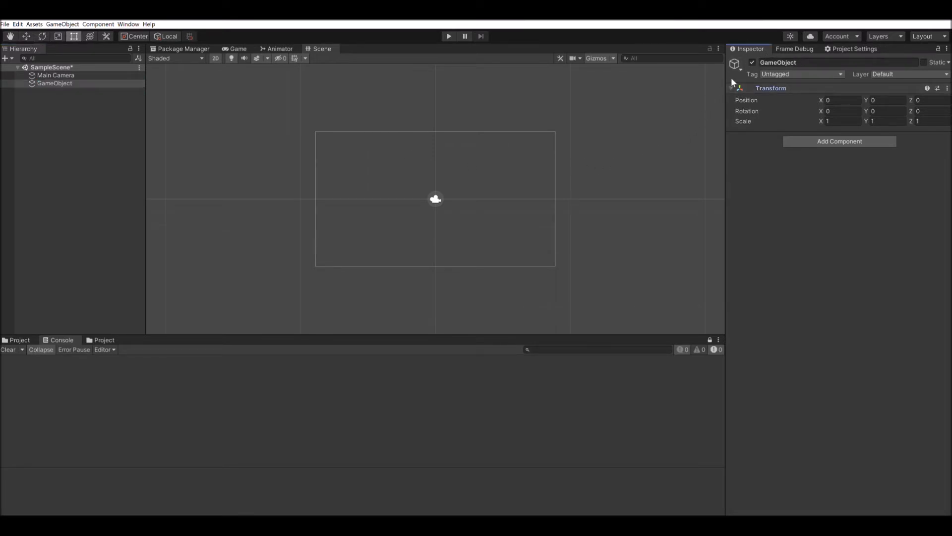
{"action": "left_click", "coordinate": [732, 84]}
{"action": "left_click", "coordinate": [48, 83]}
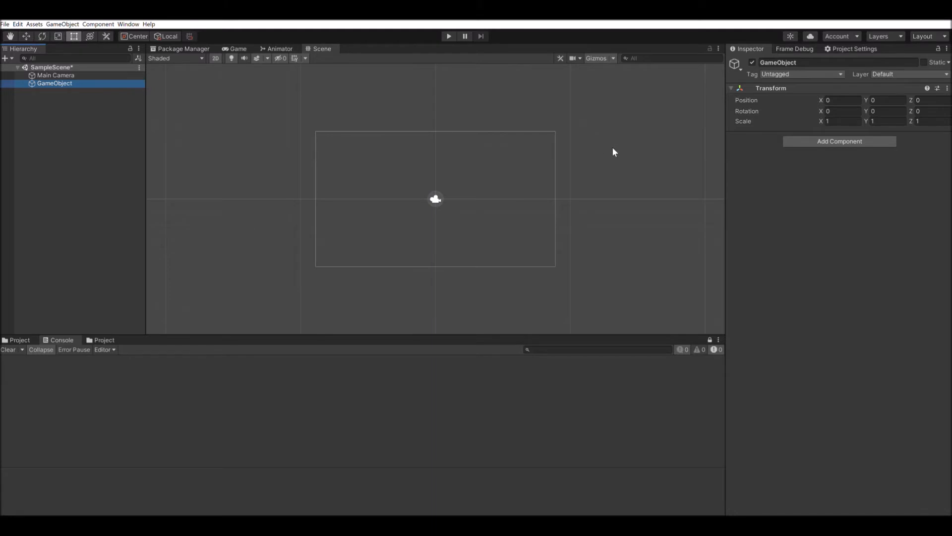
{"action": "left_click", "coordinate": [734, 86]}
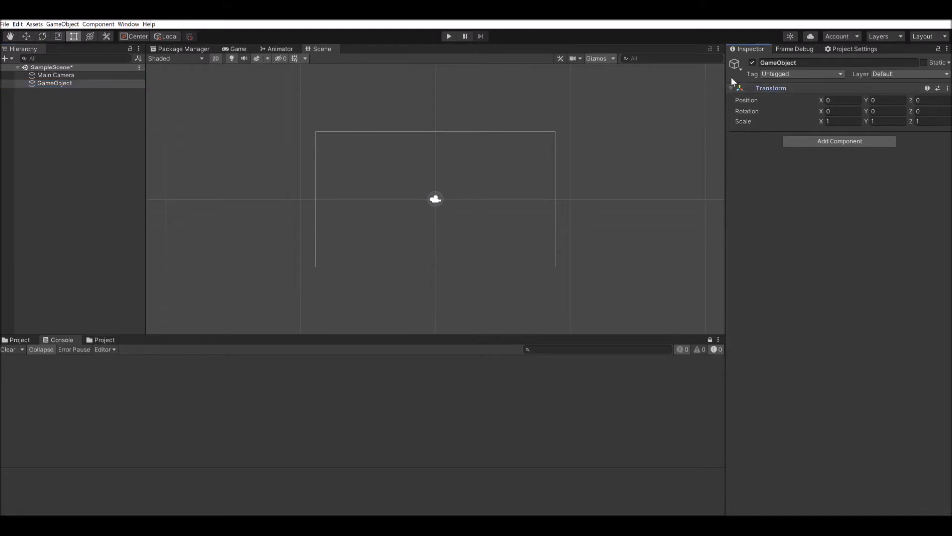
{"action": "left_click", "coordinate": [734, 85]}
Add a new sprite object with the default name New Sprite to SampleScene and widen the Inspector.
{"action": "left_click", "coordinate": [46, 101]}
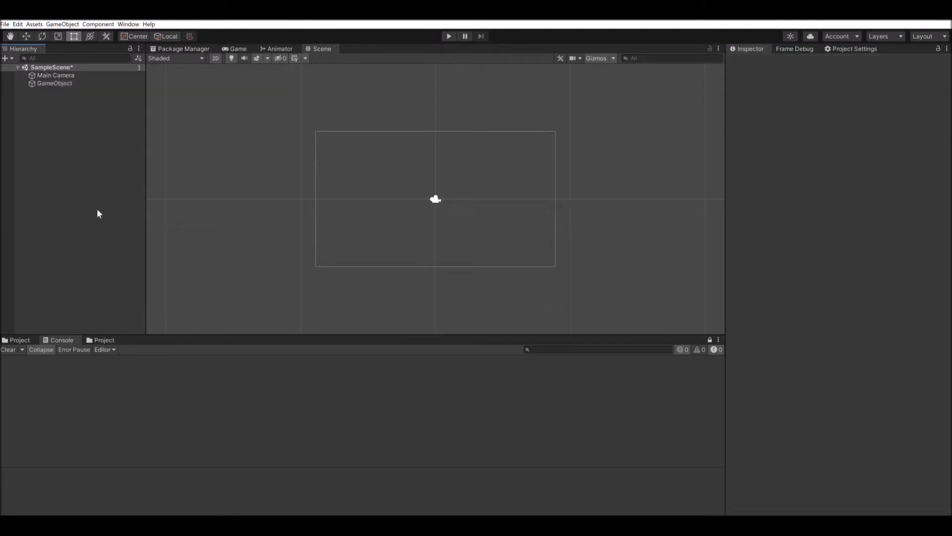
{"action": "left_click", "coordinate": [152, 211]}
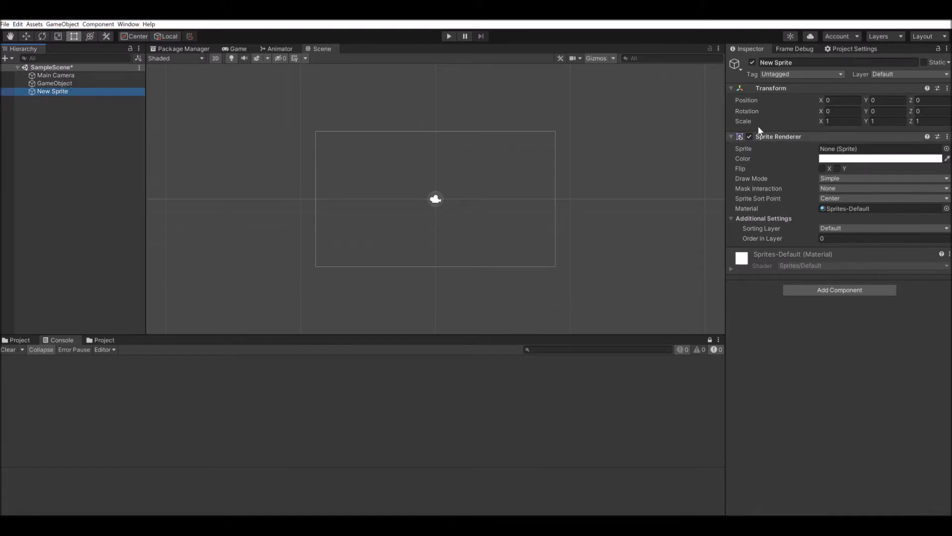
{"action": "left_click_drag", "start_coordinate": [730, 150], "coordinate": [594, 143]}
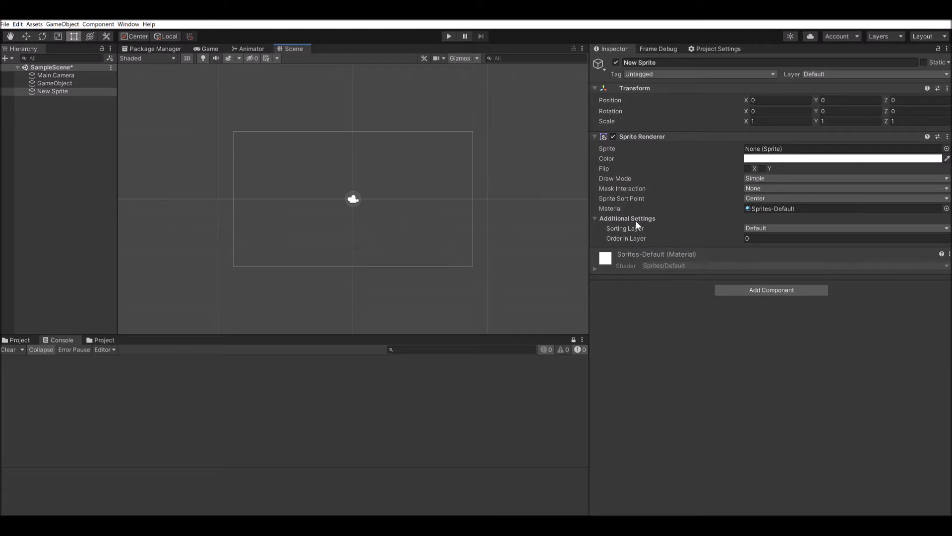
Compare the components of the empty GameObject with those of New Sprite.
{"action": "left_click", "coordinate": [82, 83]}
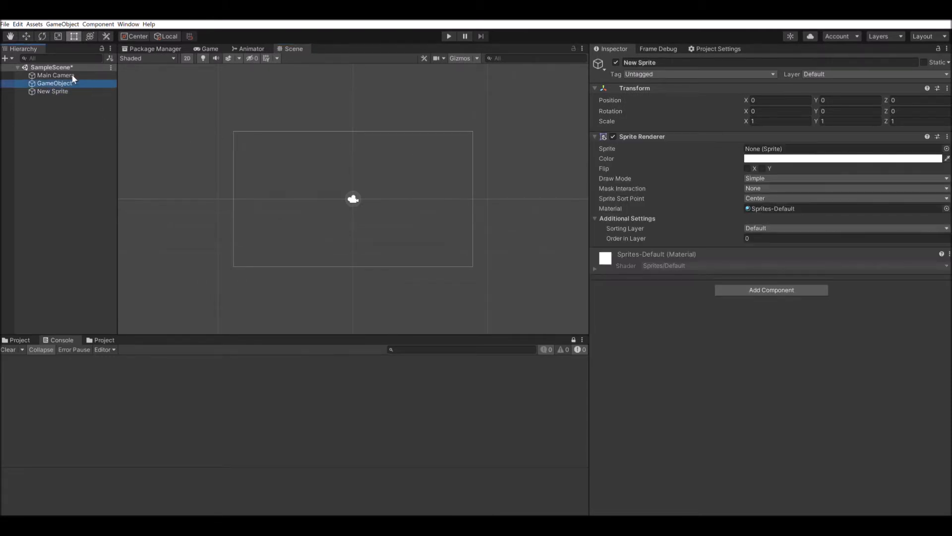
{"action": "left_click", "coordinate": [70, 89]}
{"action": "left_click", "coordinate": [71, 81]}
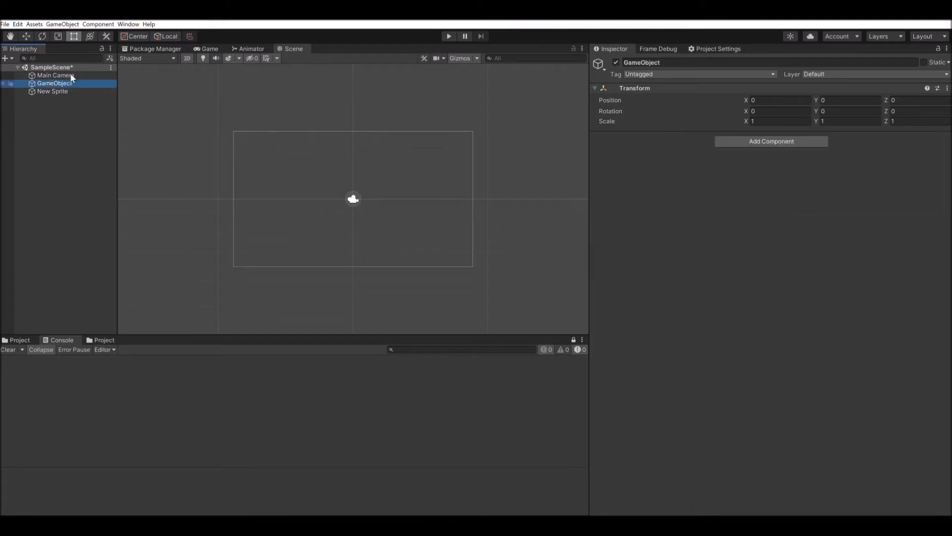
{"action": "left_click", "coordinate": [68, 91]}
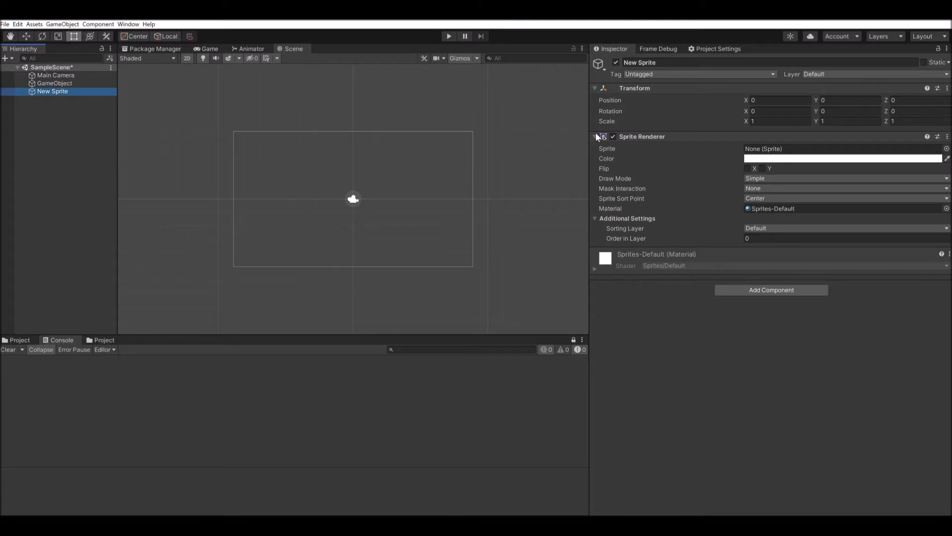
Examine the Sprites-Default material settings of New Sprite and collapse them again.
{"action": "left_click", "coordinate": [593, 260]}
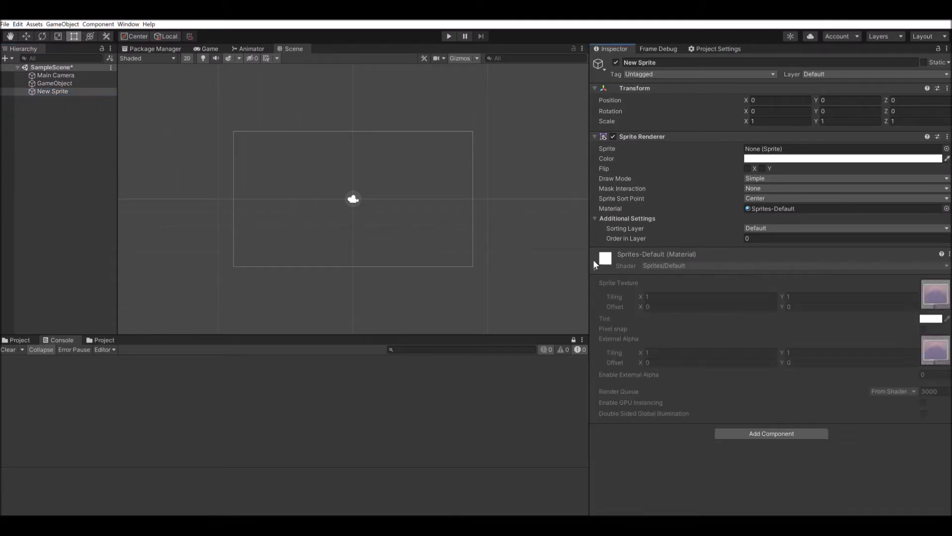
{"action": "left_click", "coordinate": [593, 260]}
{"action": "scroll", "coordinate": [385, 199], "scroll_direction": "up", "scroll_amount": 3}
{"action": "left_click", "coordinate": [71, 83]}
{"action": "left_click", "coordinate": [68, 89]}
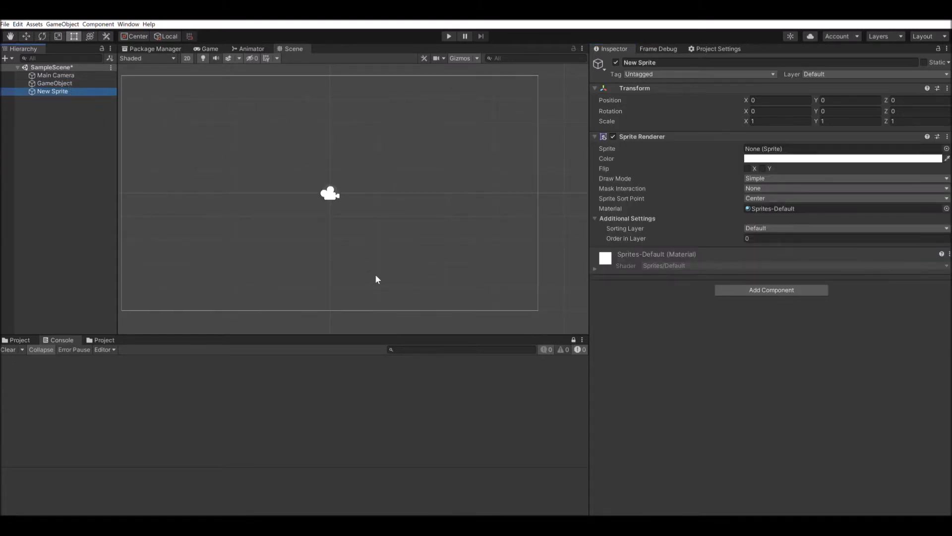
{"action": "left_click", "coordinate": [609, 244]}
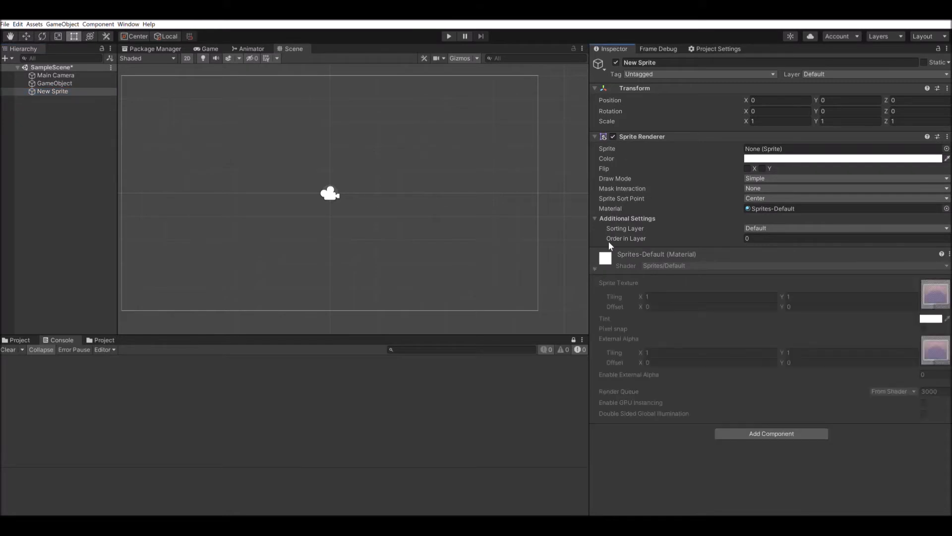
{"action": "left_click", "coordinate": [597, 265]}
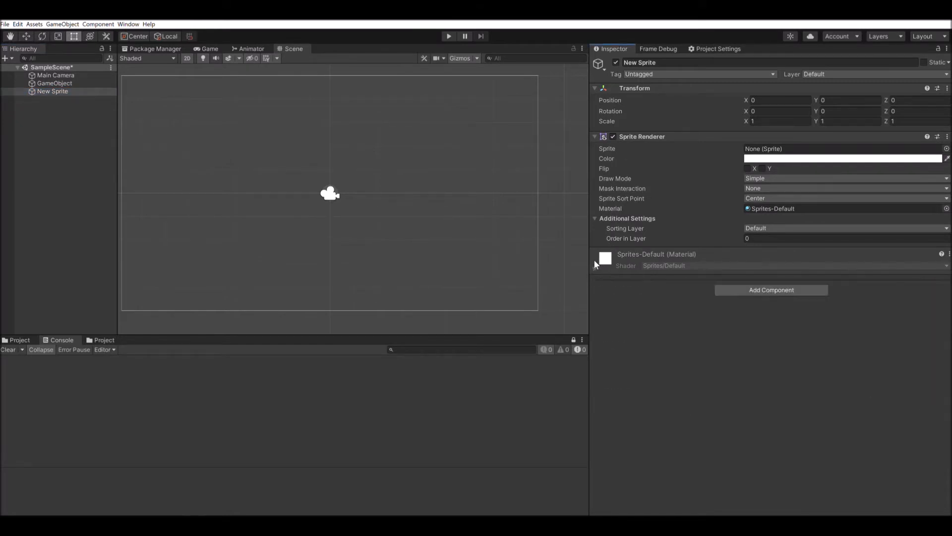
Collapse and re-expand New Sprite's Sprite Renderer, then expand its Sprites-Default material settings.
{"action": "left_click", "coordinate": [595, 134]}
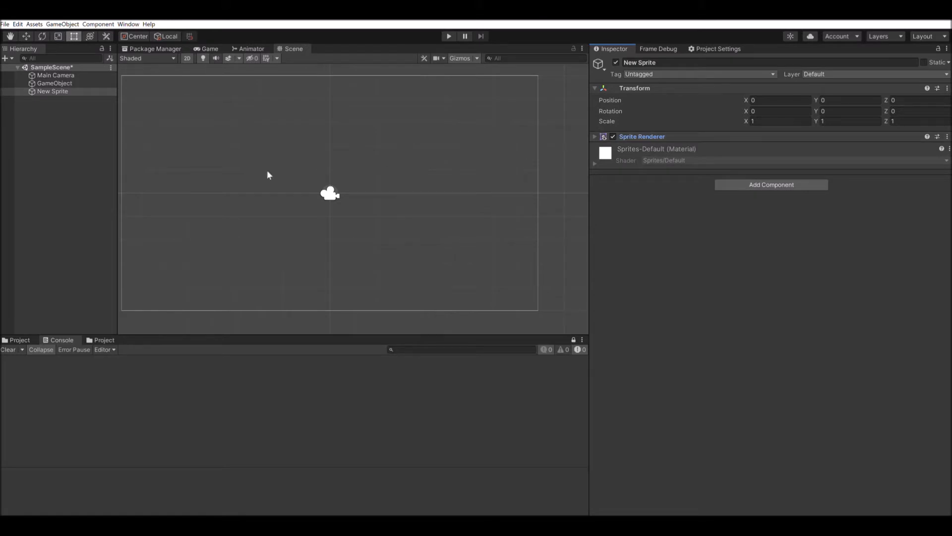
{"action": "left_click", "coordinate": [66, 91]}
{"action": "left_click", "coordinate": [66, 79]}
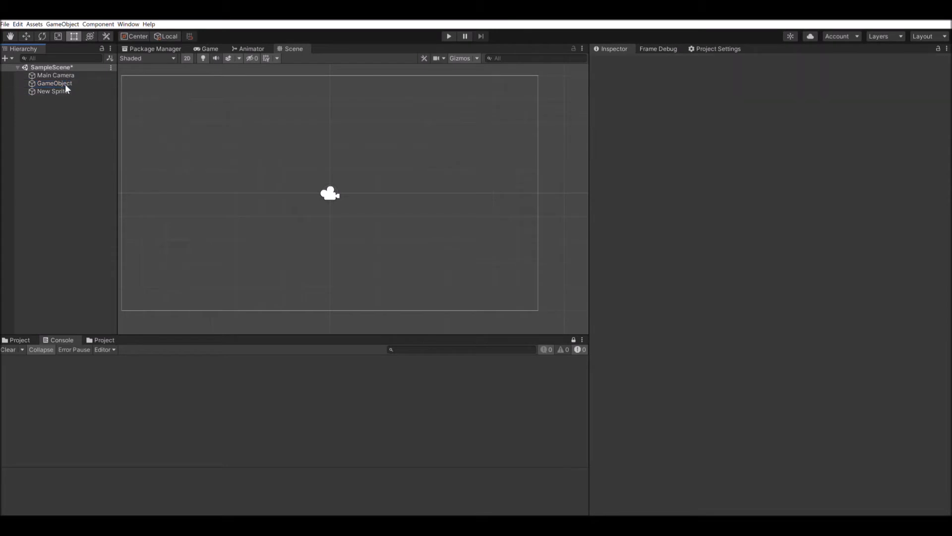
{"action": "left_click", "coordinate": [66, 90]}
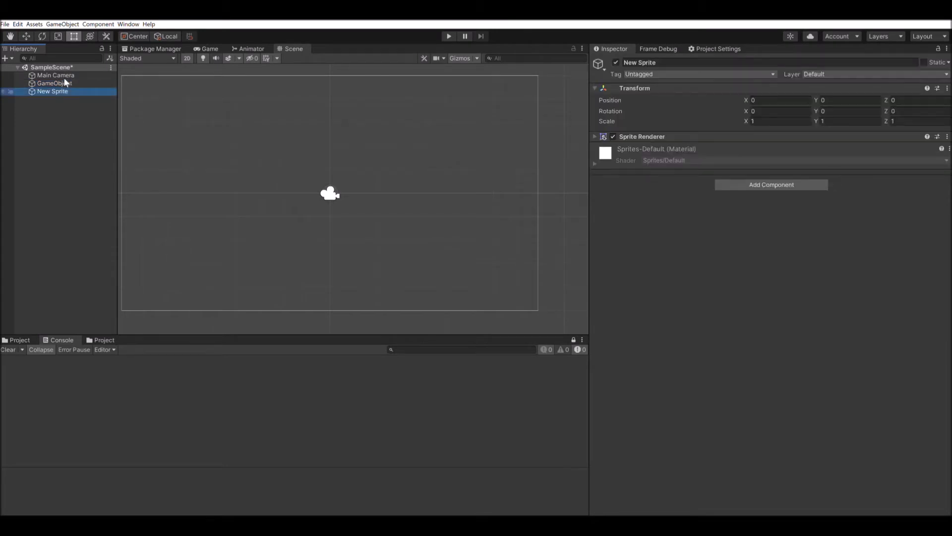
{"action": "left_click", "coordinate": [595, 136]}
{"action": "left_click", "coordinate": [596, 259]}
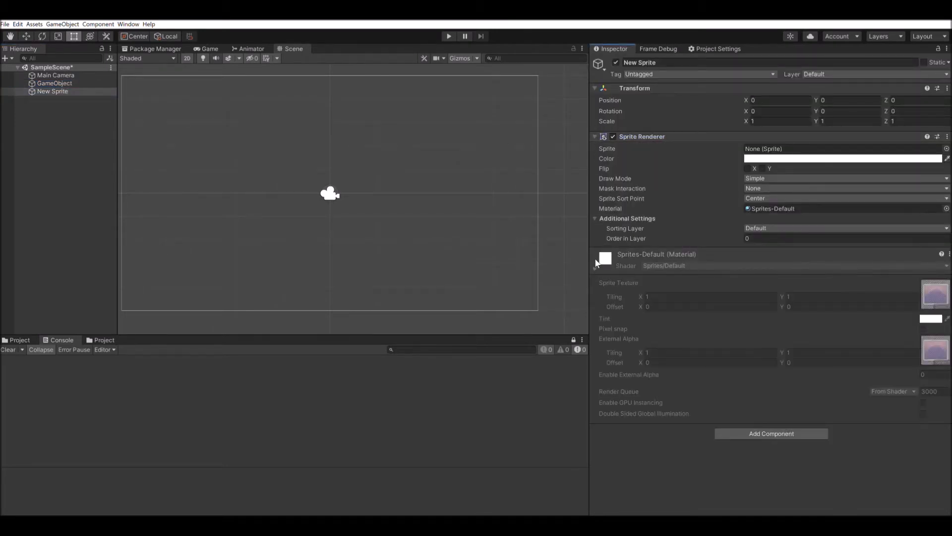
Narrow the Inspector slightly and select the empty GameObject after checking it against New Sprite.
{"action": "left_click", "coordinate": [66, 83]}
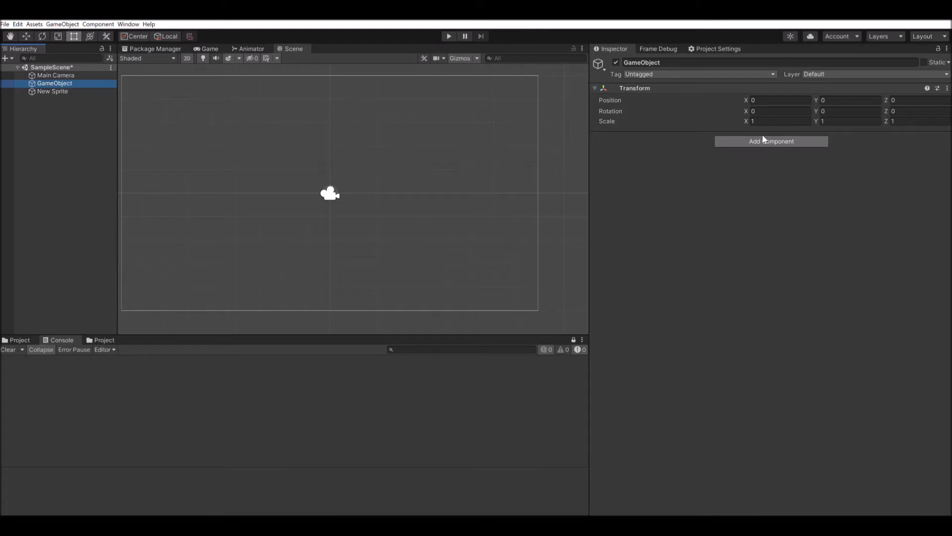
{"action": "left_click_drag", "start_coordinate": [590, 172], "coordinate": [621, 171]}
{"action": "left_click", "coordinate": [51, 92]}
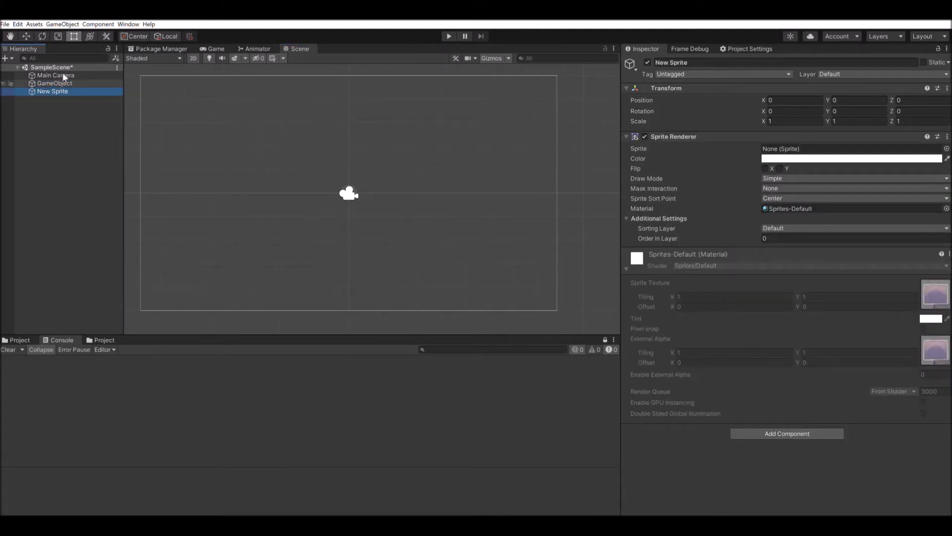
{"action": "left_click", "coordinate": [66, 83]}
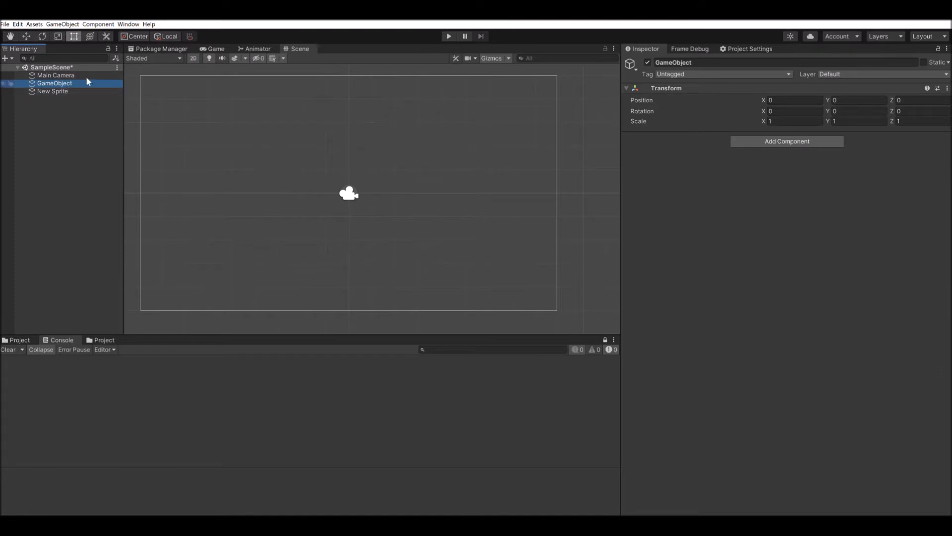
Add a Sprite Renderer component to GameObject and collapse its Sprites-Default material settings.
{"action": "left_click", "coordinate": [785, 139]}
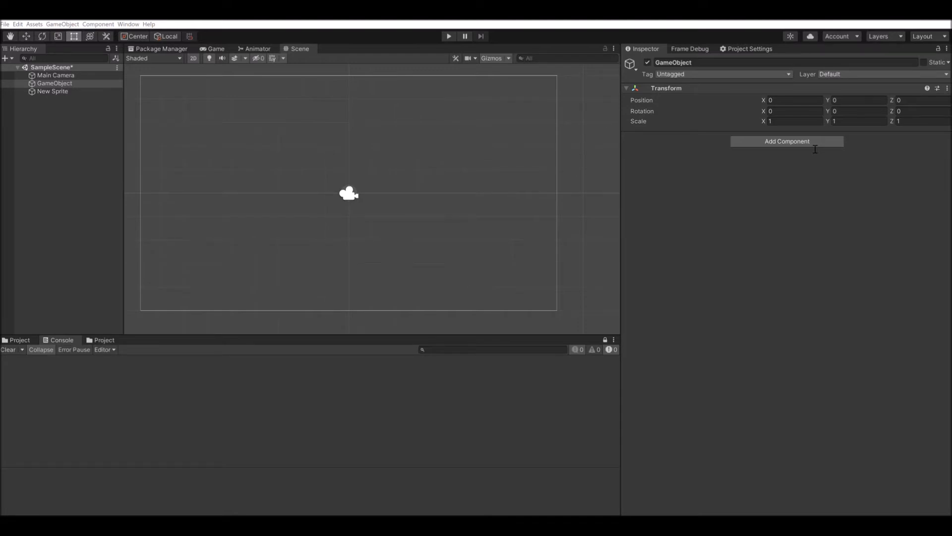
{"action": "left_click", "coordinate": [758, 177]}
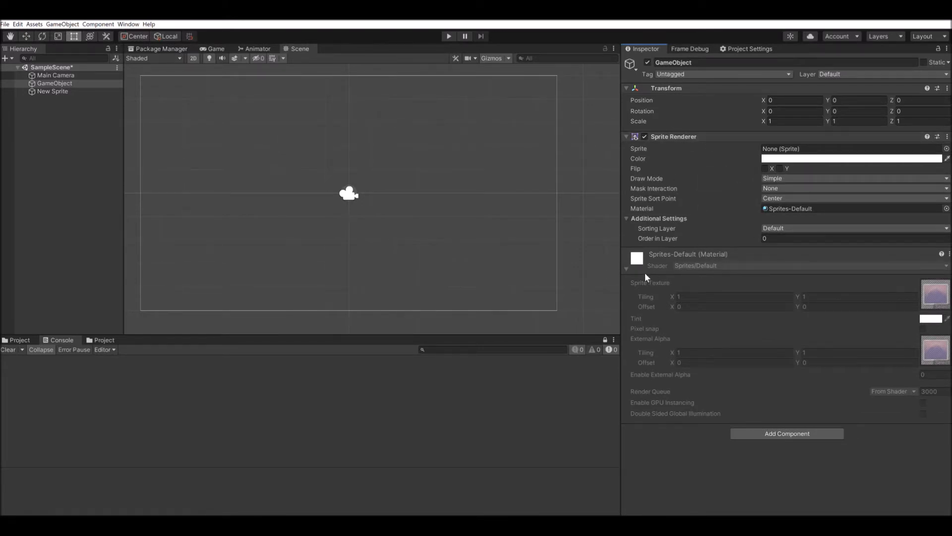
{"action": "left_click", "coordinate": [626, 258]}
{"action": "left_click", "coordinate": [626, 134]}
{"action": "left_click", "coordinate": [626, 135]}
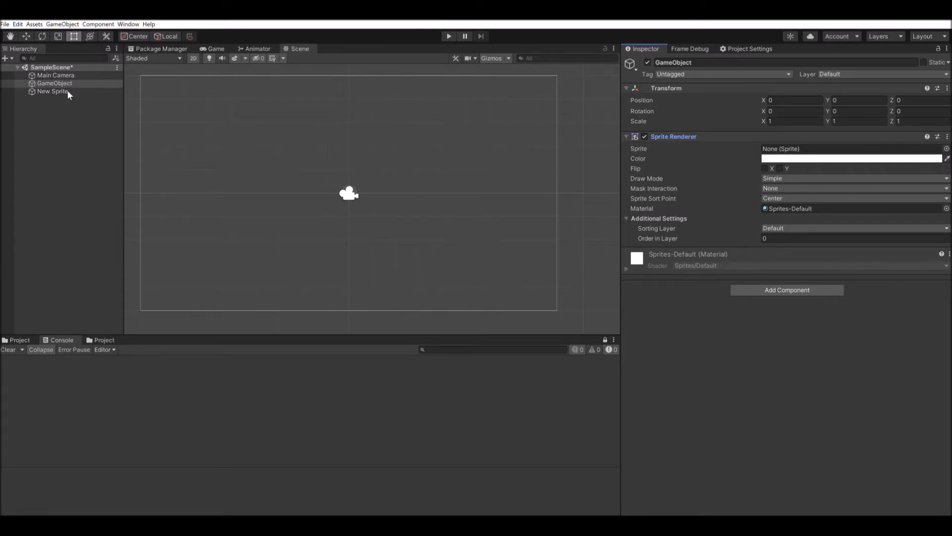
Compare the Sprite Renderer components of GameObject and New Sprite.
{"action": "left_click", "coordinate": [87, 83]}
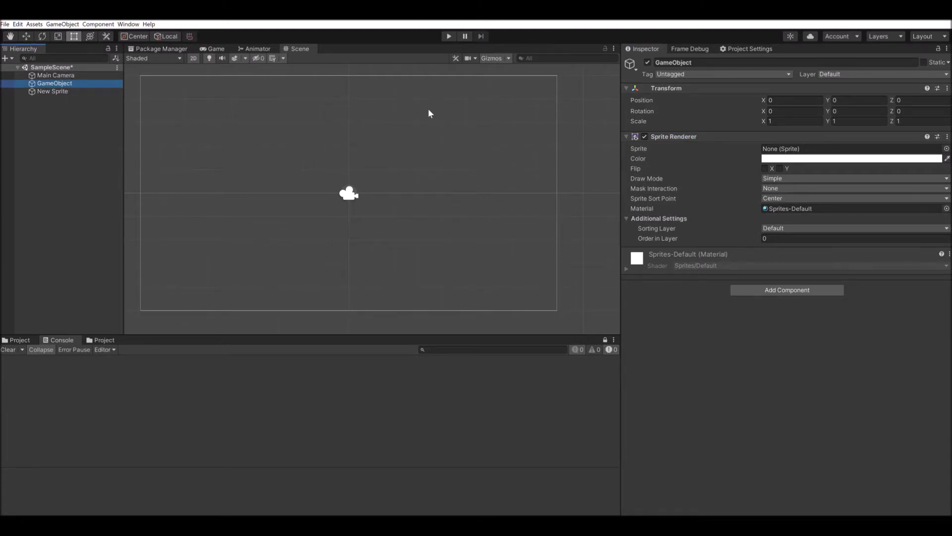
{"action": "left_click", "coordinate": [80, 89]}
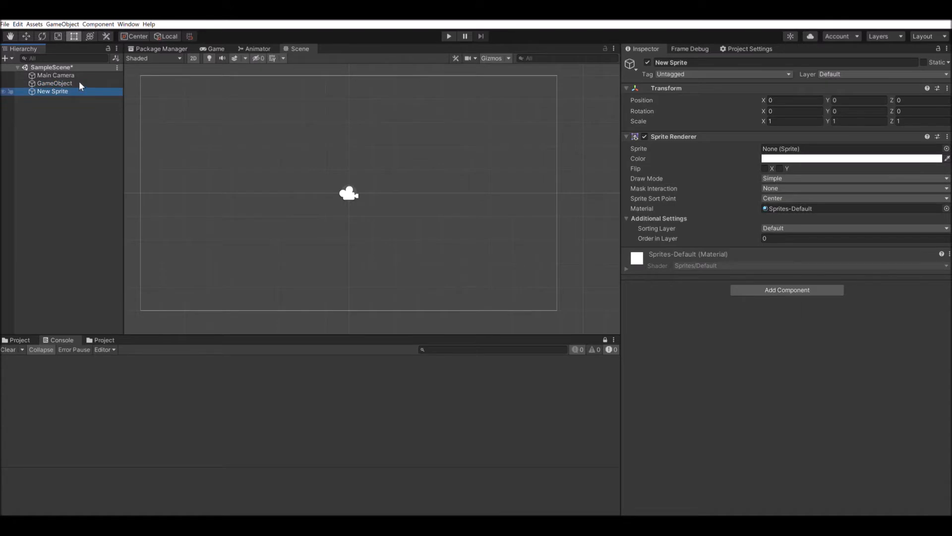
{"action": "left_click", "coordinate": [80, 82]}
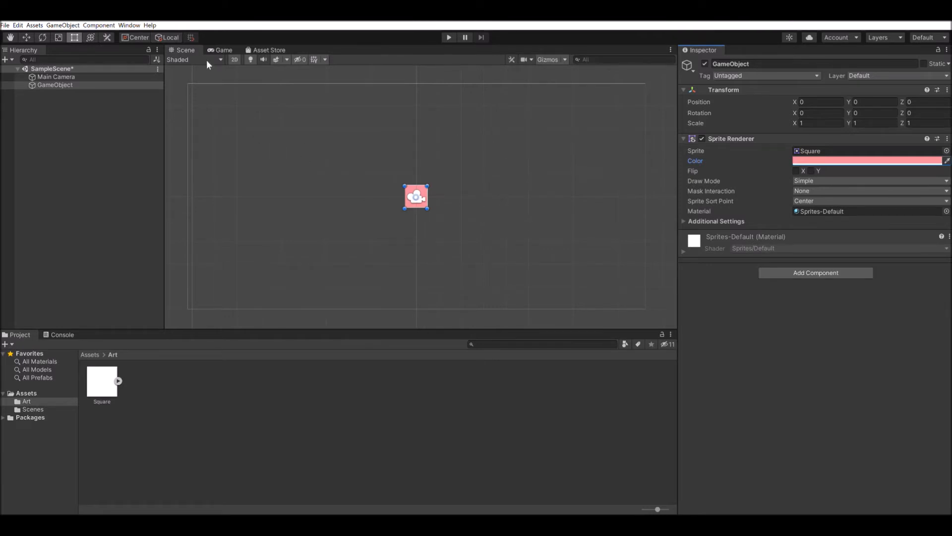
Preview the pink square in the Game view and return to the Scene view.
{"action": "left_click", "coordinate": [218, 50]}
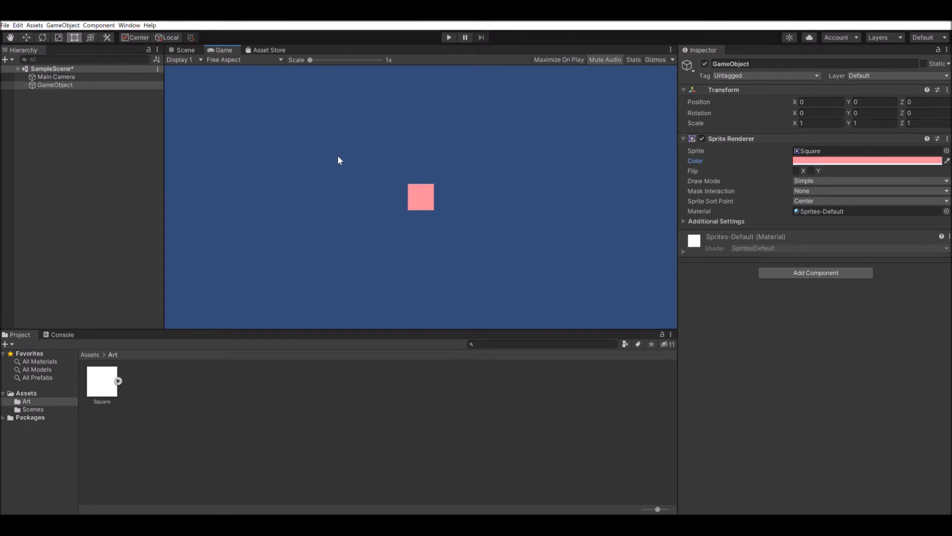
{"action": "left_click", "coordinate": [188, 50]}
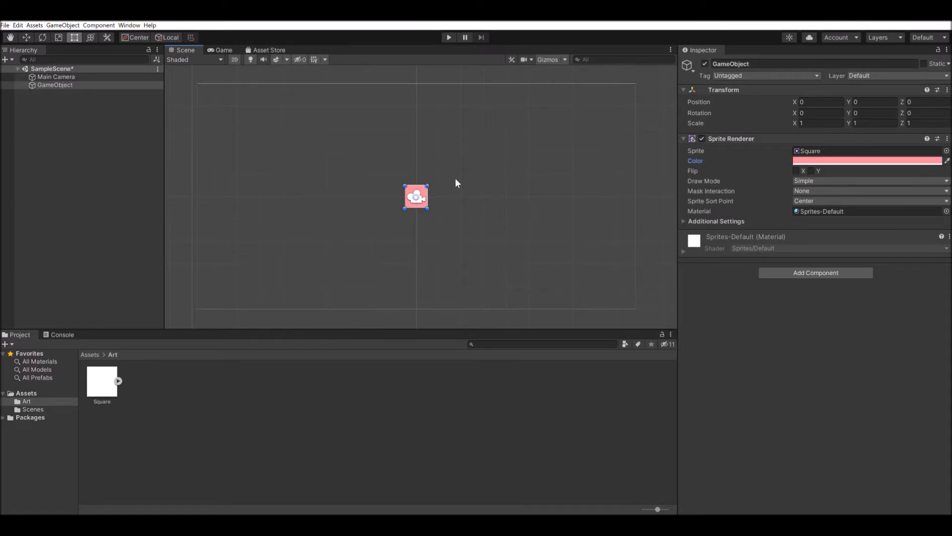
Move the pink square straight up in the scene to about X 0.02, Y 1.21.
{"action": "scroll", "coordinate": [417, 206], "scroll_direction": "up", "scroll_amount": 2}
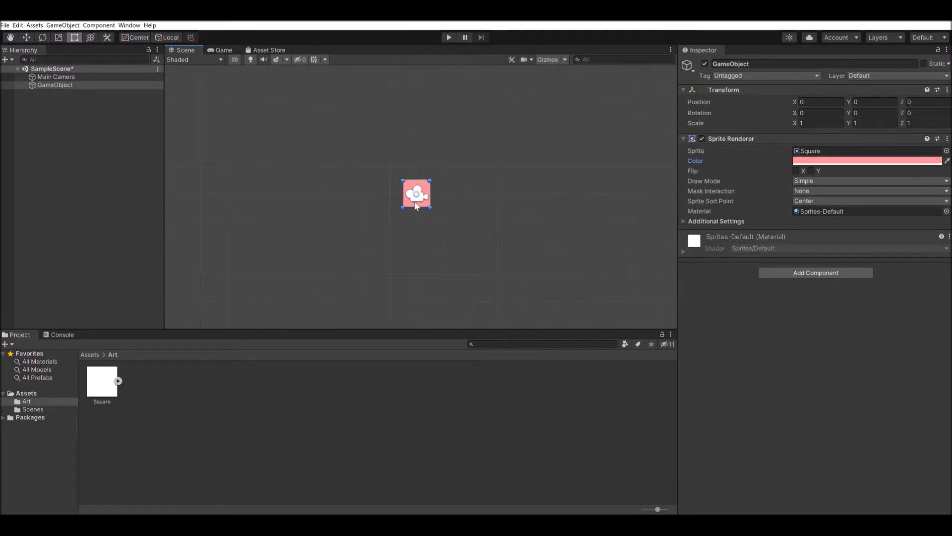
{"action": "scroll", "coordinate": [417, 206], "scroll_direction": "down", "scroll_amount": 1}
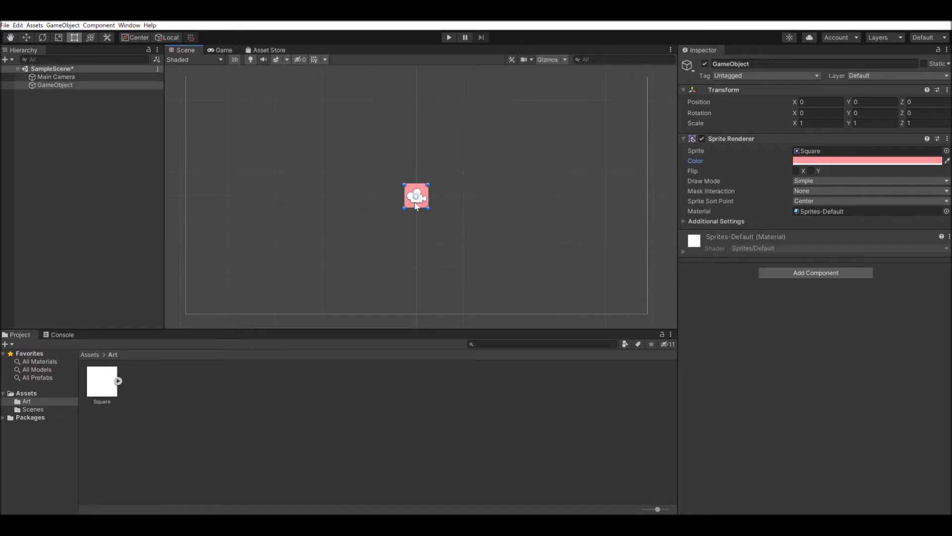
{"action": "left_click_drag", "start_coordinate": [423, 183], "coordinate": [423, 152]}
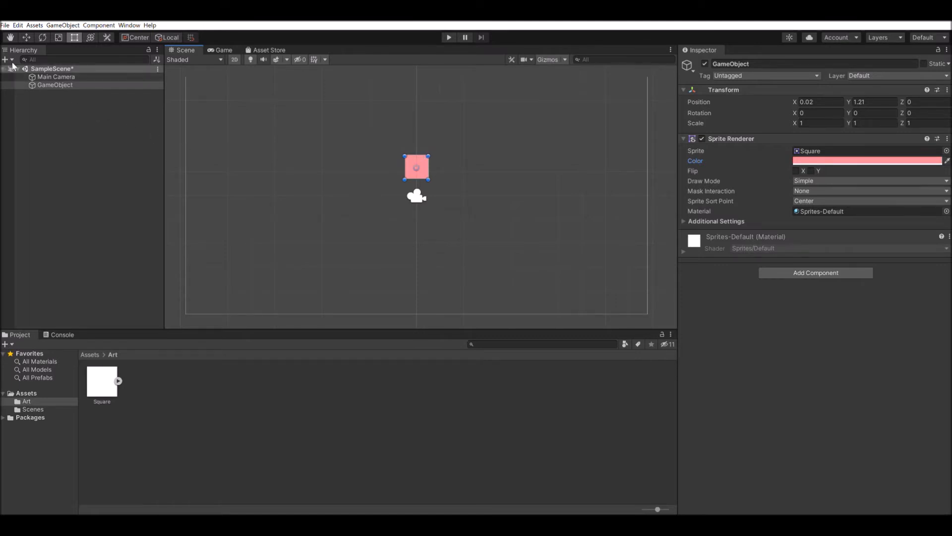
Duplicate the pink square GameObject and compare the copy's properties with the original's.
{"action": "left_click", "coordinate": [71, 82]}
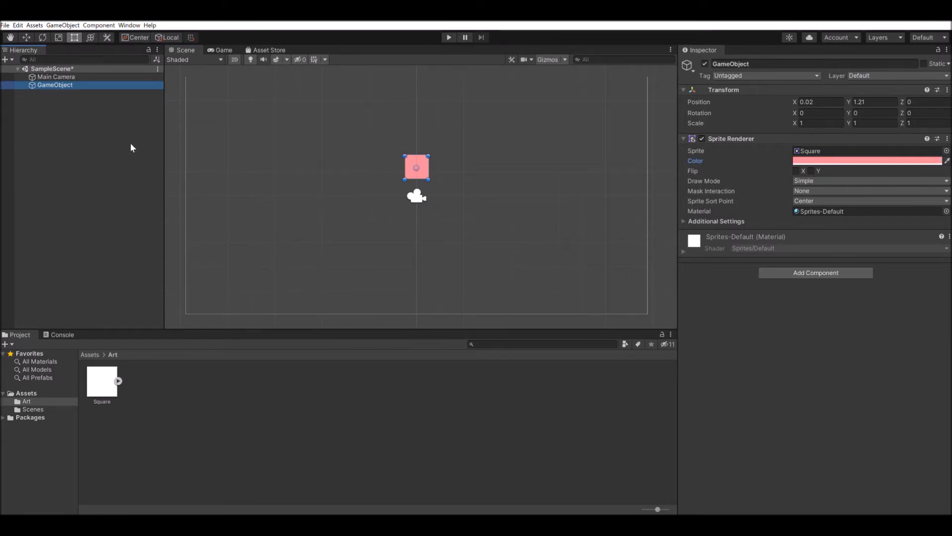
{"action": "key", "text": "ctrl+d"}
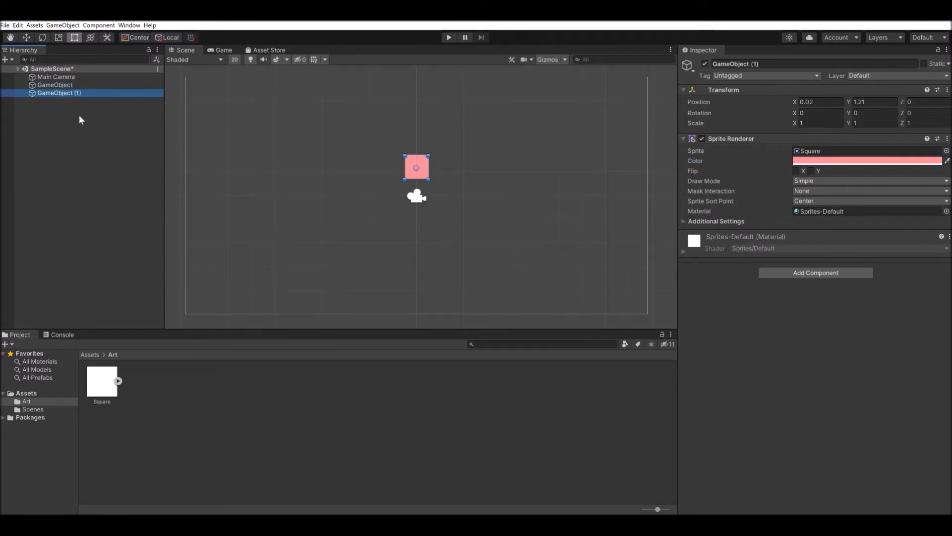
{"action": "left_click", "coordinate": [55, 83]}
{"action": "left_click", "coordinate": [56, 91]}
{"action": "left_click", "coordinate": [55, 83]}
{"action": "left_click", "coordinate": [56, 91]}
Move the duplicate square below the camera to about X 0.08, Y -1.48 and leave it selected.
{"action": "left_click_drag", "start_coordinate": [422, 157], "coordinate": [427, 215]}
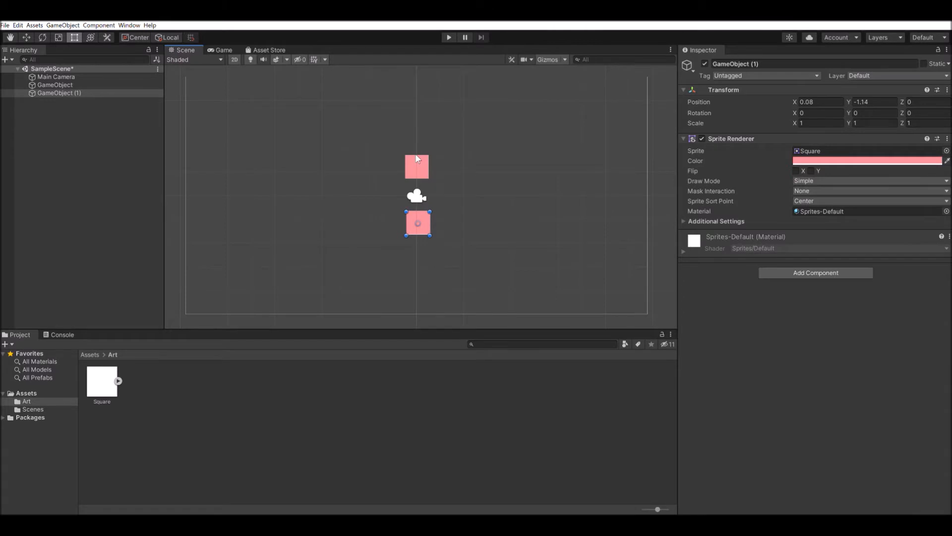
{"action": "left_click", "coordinate": [418, 157]}
{"action": "left_click", "coordinate": [418, 212]}
{"action": "mouse_move", "coordinate": [423, 216]}
{"action": "left_mouse_down"}
{"action": "mouse_move", "coordinate": [426, 181]}
{"action": "mouse_move", "coordinate": [424, 192]}
{"action": "mouse_move", "coordinate": [454, 153]}
{"action": "mouse_move", "coordinate": [423, 220]}
{"action": "left_mouse_up"}
{"action": "left_click", "coordinate": [421, 164]}
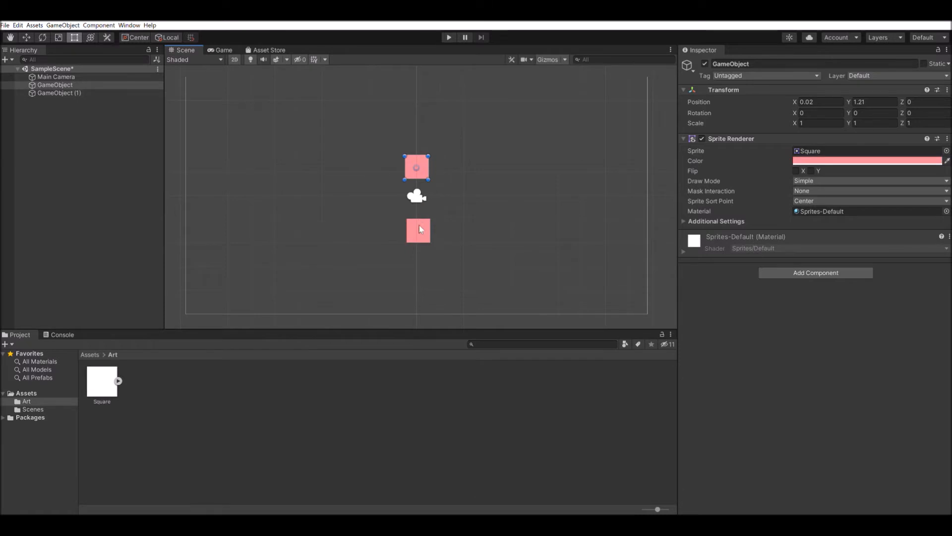
{"action": "left_click", "coordinate": [419, 229]}
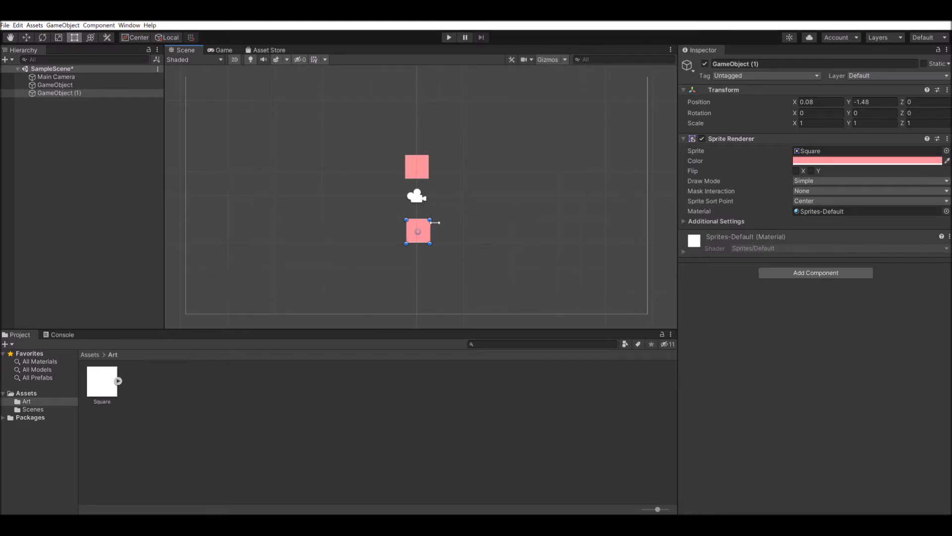
Stretch the duplicate square into a flat bar about 8.78 by 0.70 in scale, placed near X 0.04, Y -1.26.
{"action": "left_click_drag", "start_coordinate": [435, 222], "coordinate": [578, 221]}
{"action": "left_click_drag", "start_coordinate": [407, 219], "coordinate": [337, 224]}
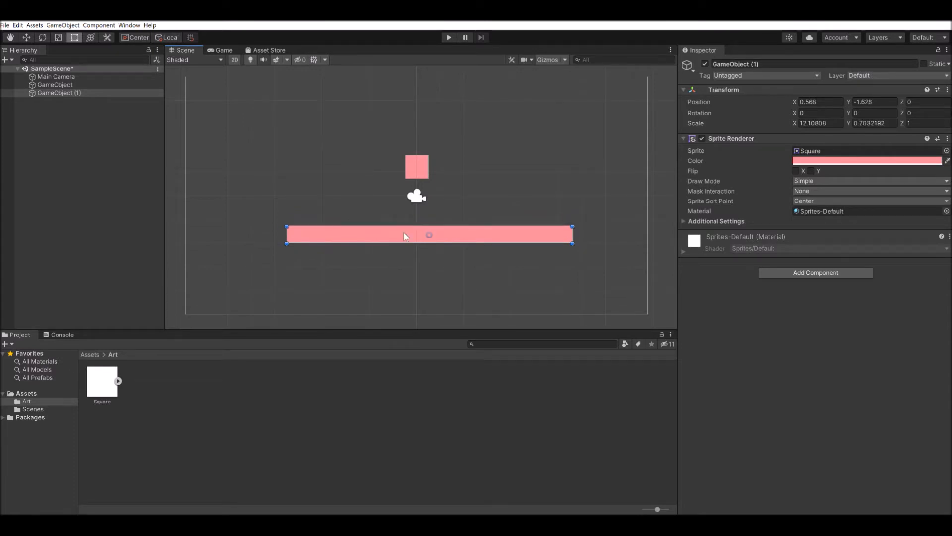
{"action": "left_click_drag", "start_coordinate": [456, 227], "coordinate": [442, 227]}
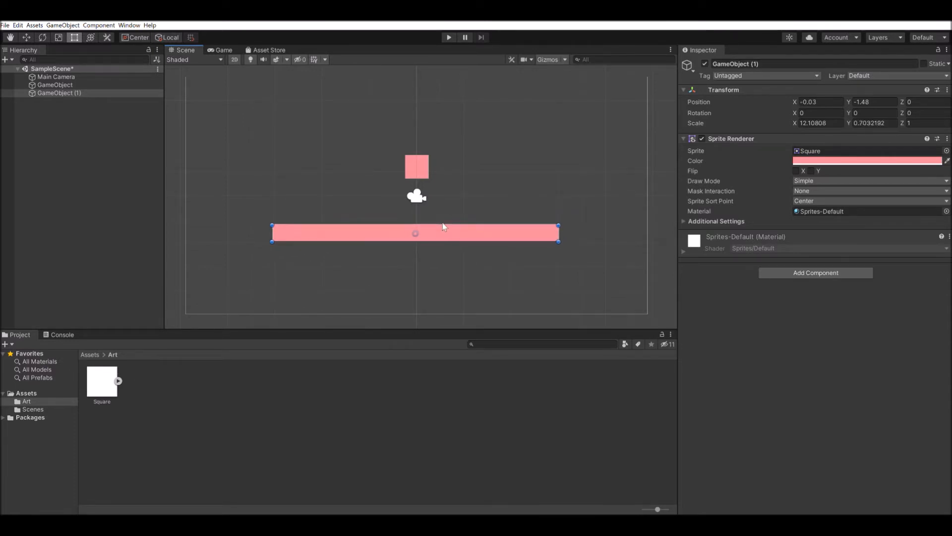
{"action": "left_click_drag", "start_coordinate": [566, 223], "coordinate": [482, 224]}
{"action": "left_click_drag", "start_coordinate": [406, 229], "coordinate": [449, 218]}
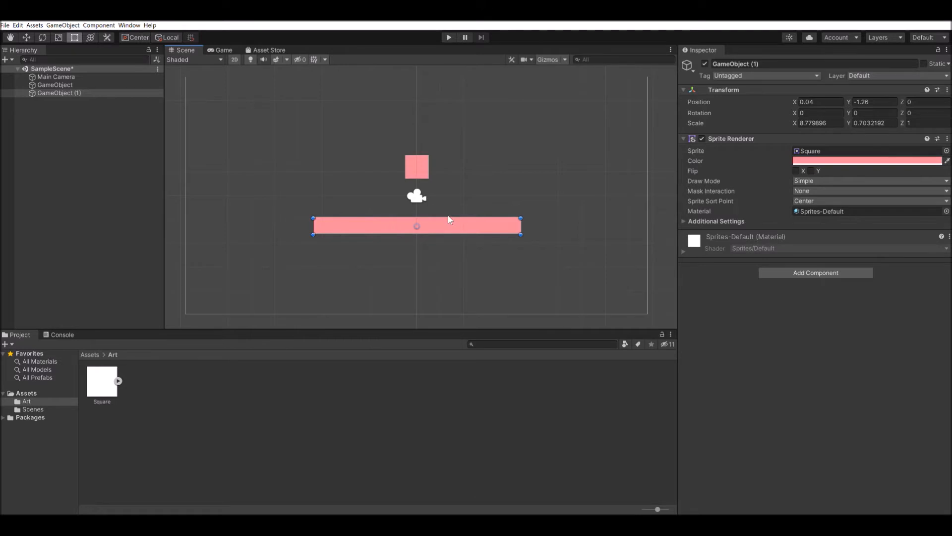
Scale the bar below the camera down to about 7.24 in X and 0.57 in Y.
{"action": "key", "text": "r"}
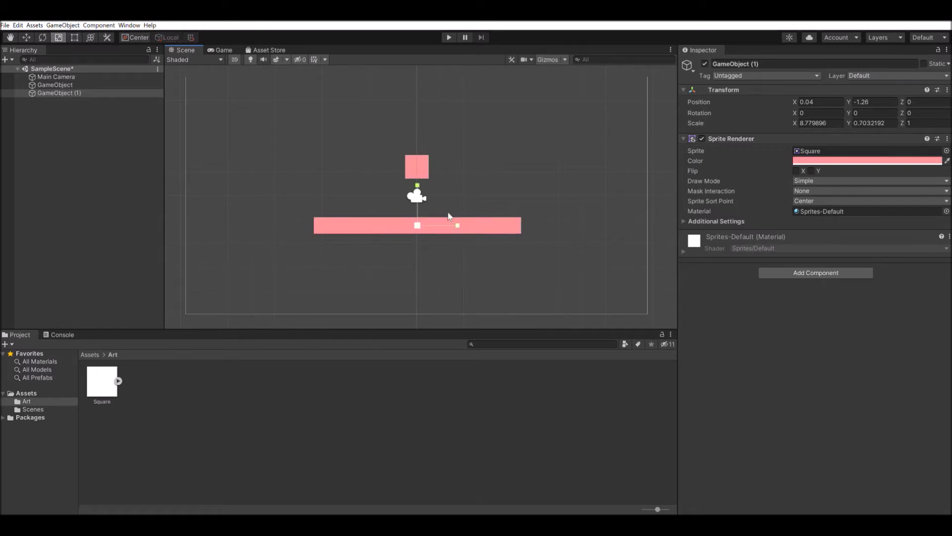
{"action": "mouse_move", "coordinate": [461, 218]}
{"action": "left_mouse_down"}
{"action": "mouse_move", "coordinate": [480, 221]}
{"action": "mouse_move", "coordinate": [453, 221]}
{"action": "left_mouse_up"}
{"action": "left_click_drag", "start_coordinate": [417, 185], "coordinate": [418, 192]}
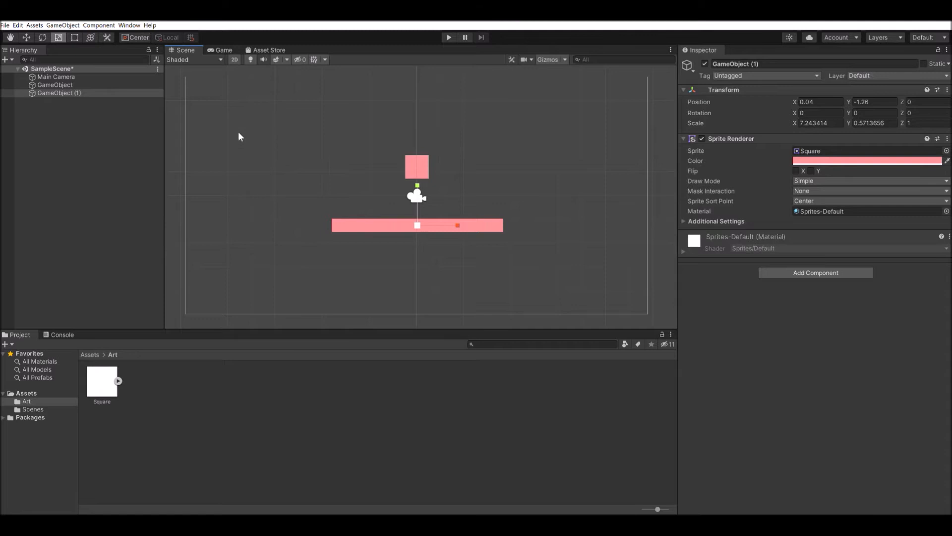
Try rotating the bar about its centre, and undo the rotation.
{"action": "key", "text": "e"}
{"action": "left_click_drag", "start_coordinate": [436, 181], "coordinate": [377, 43]}
{"action": "key", "text": "ctrl+z"}
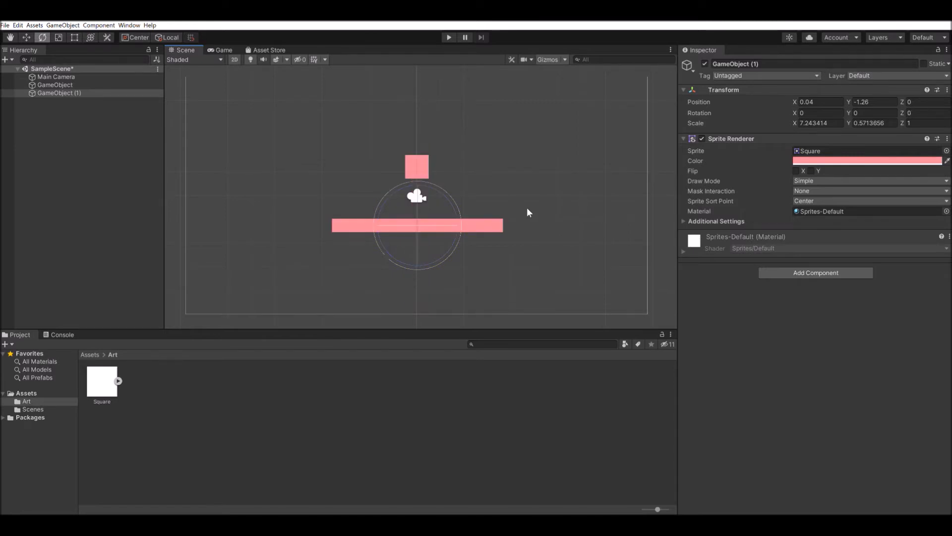
Move the bar beneath the camera to X 0, Y -1.75.
{"action": "key", "text": "w"}
{"action": "left_click_drag", "start_coordinate": [423, 206], "coordinate": [434, 257]}
{"action": "mouse_move", "coordinate": [394, 223]}
{"action": "left_mouse_down"}
{"action": "mouse_move", "coordinate": [394, 191]}
{"action": "mouse_move", "coordinate": [394, 222]}
{"action": "left_mouse_up"}
{"action": "left_click_drag", "start_coordinate": [432, 256], "coordinate": [422, 232]}
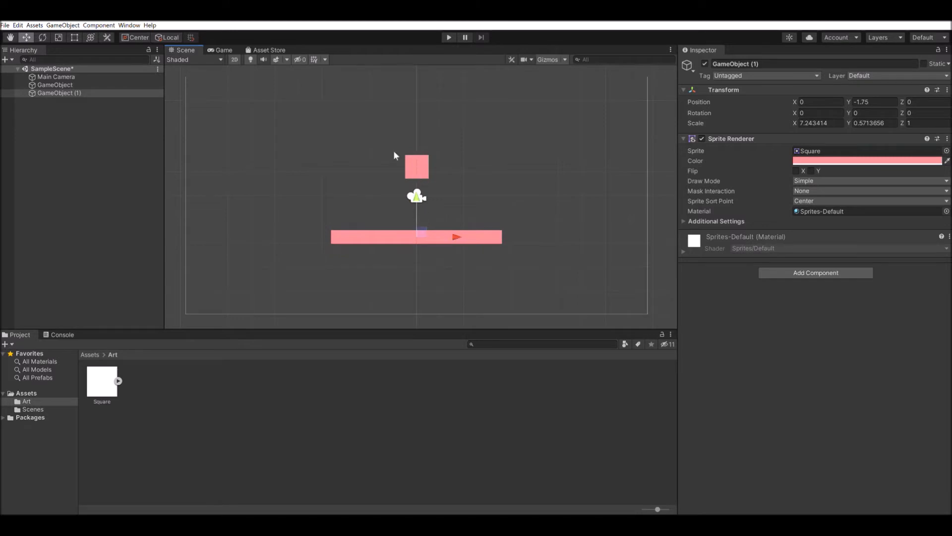
Duplicate the bar and shape the copy into a right-hand platform about 3.77 by 0.63 in scale near X 5.59, Y 0.49.
{"action": "left_click", "coordinate": [93, 82]}
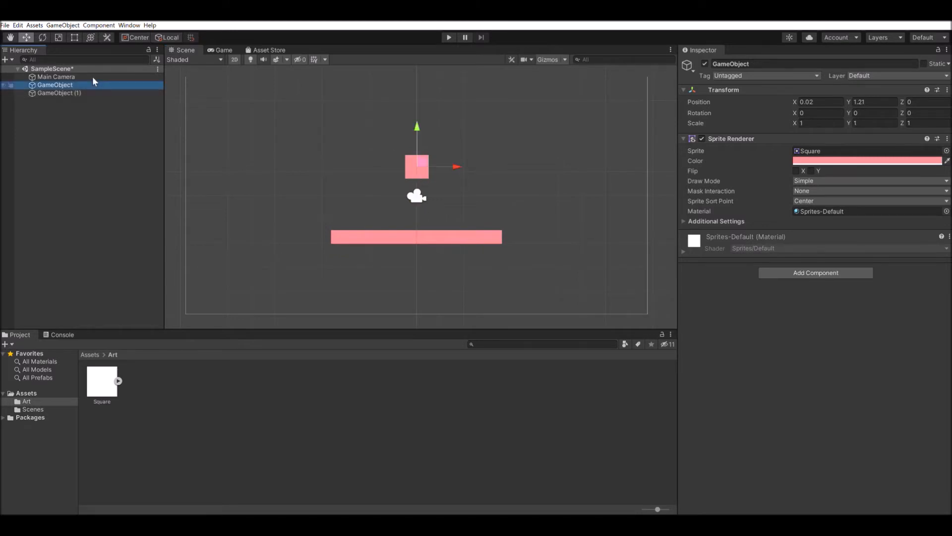
{"action": "key", "text": "Down"}
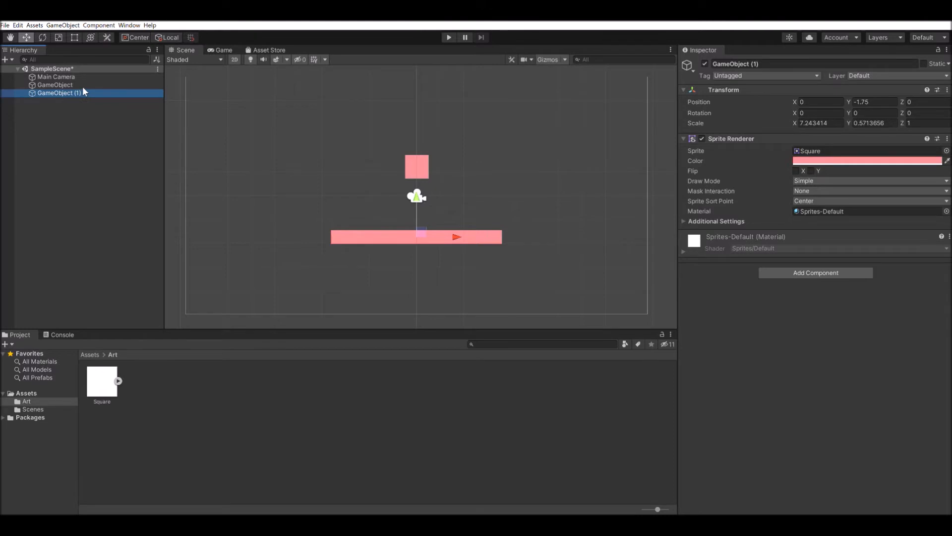
{"action": "key", "text": "ctrl+d"}
{"action": "left_click_drag", "start_coordinate": [507, 178], "coordinate": [561, 169]}
{"action": "key", "text": "t"}
{"action": "left_click_drag", "start_coordinate": [472, 172], "coordinate": [509, 188]}
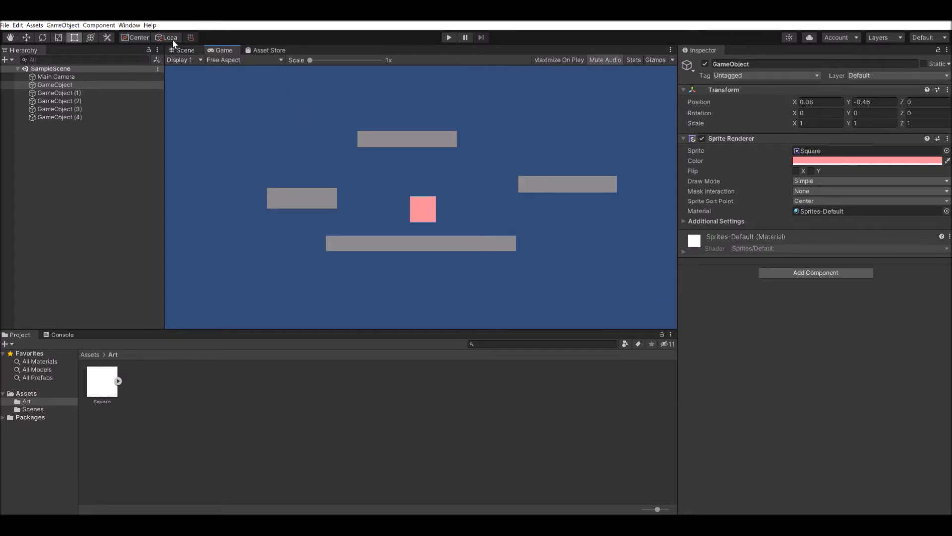
Return to the Scene view and examine each grey platform's Transform and Sprite Renderer properties in turn.
{"action": "left_click", "coordinate": [180, 49]}
{"action": "left_click", "coordinate": [543, 177]}
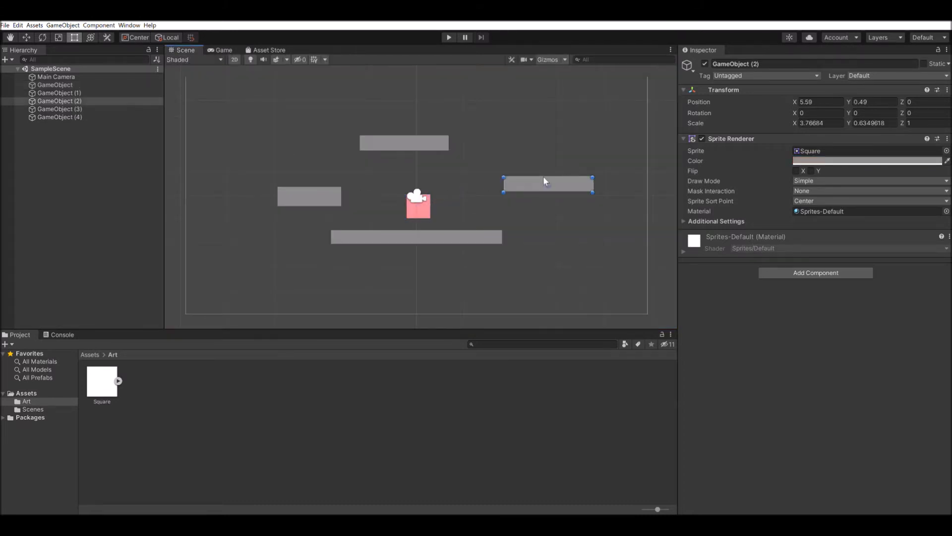
{"action": "left_click", "coordinate": [397, 137]}
{"action": "left_click", "coordinate": [339, 204]}
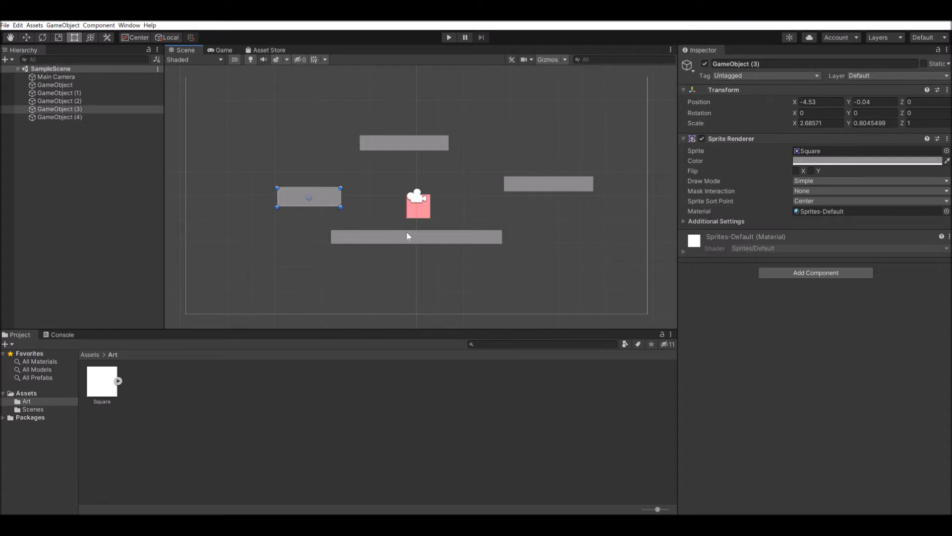
{"action": "left_click", "coordinate": [407, 236]}
{"action": "left_click", "coordinate": [516, 182]}
{"action": "left_click", "coordinate": [400, 140]}
{"action": "left_click", "coordinate": [320, 195]}
{"action": "left_click", "coordinate": [397, 233]}
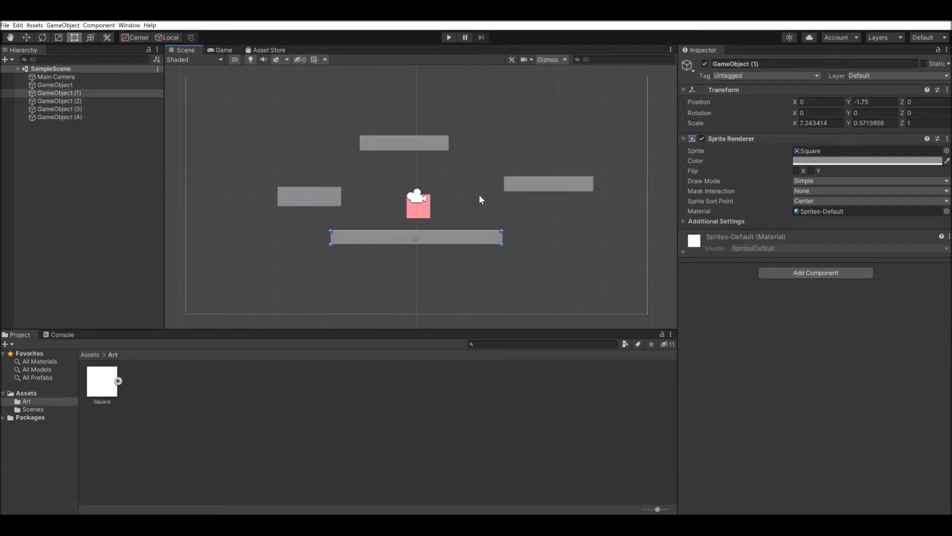
Try a different Sprite Renderer colour on the bottom platform and restore its grey.
{"action": "left_click", "coordinate": [701, 150]}
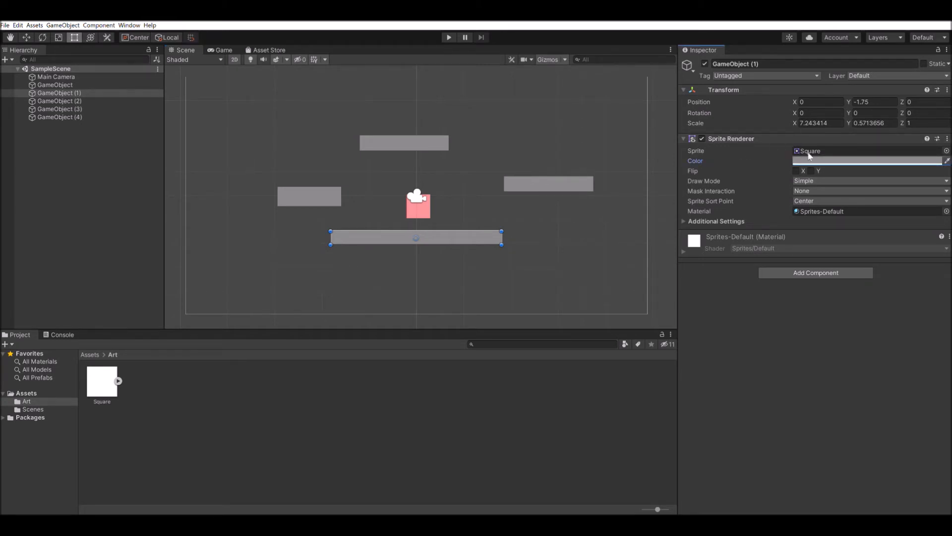
{"action": "left_click_drag", "start_coordinate": [863, 228], "coordinate": [834, 228]}
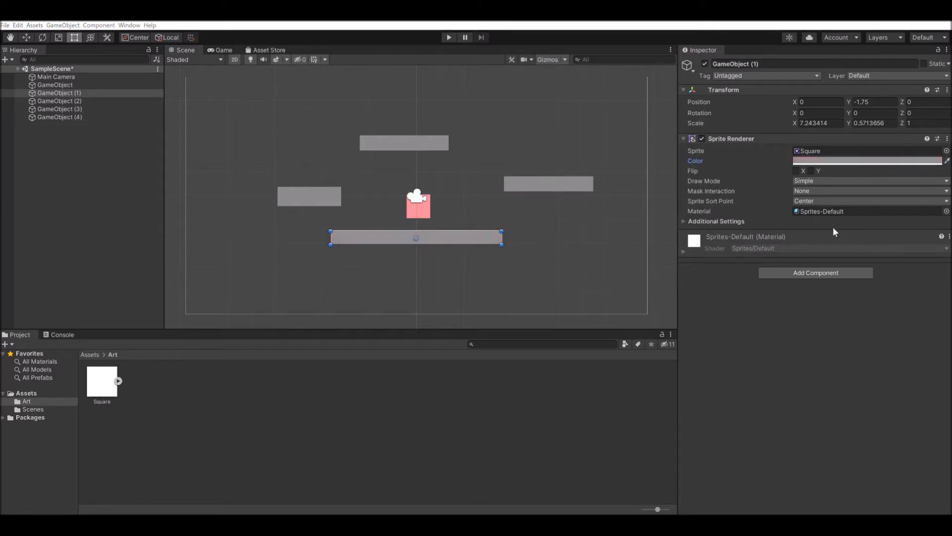
{"action": "left_click", "coordinate": [918, 150]}
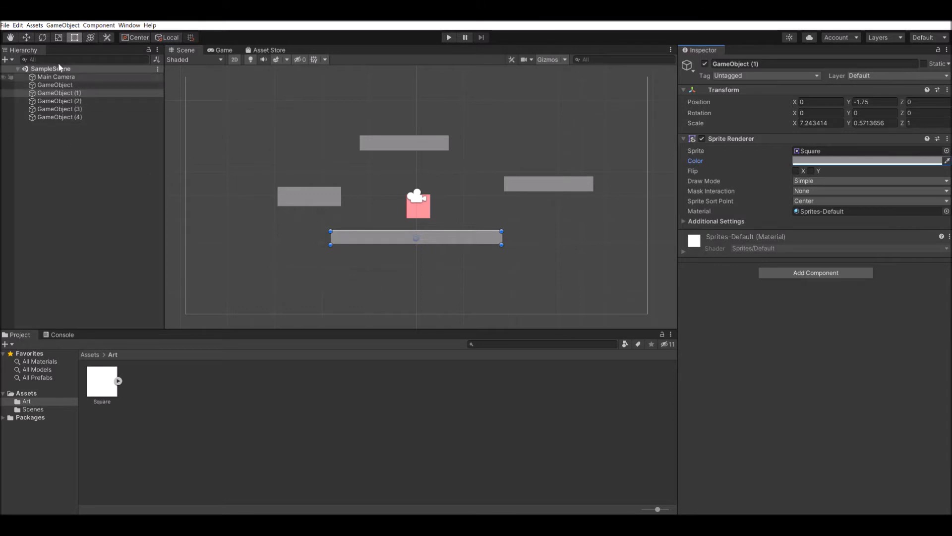
Examine the GameObjects in the Hierarchy to see which object in the scene each default name stands for.
{"action": "left_click", "coordinate": [23, 47]}
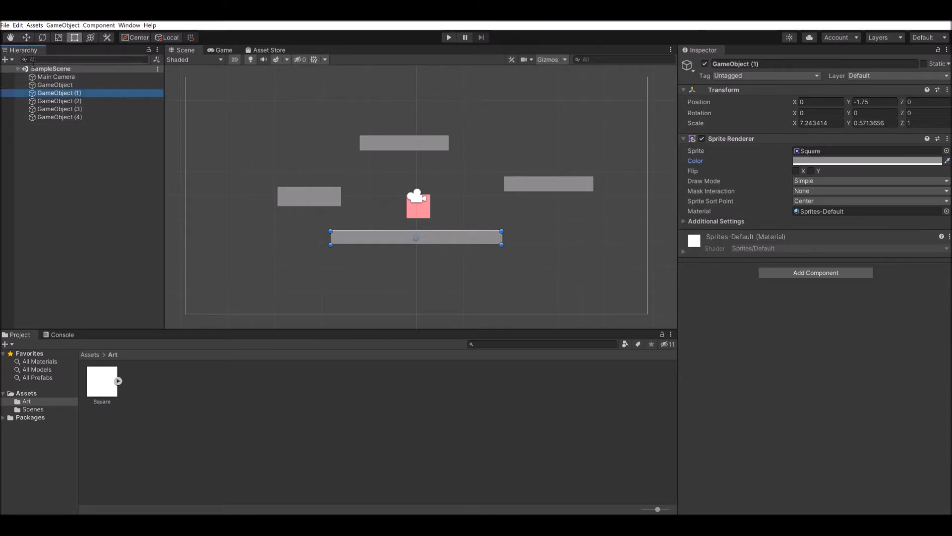
{"action": "left_click", "coordinate": [56, 85]}
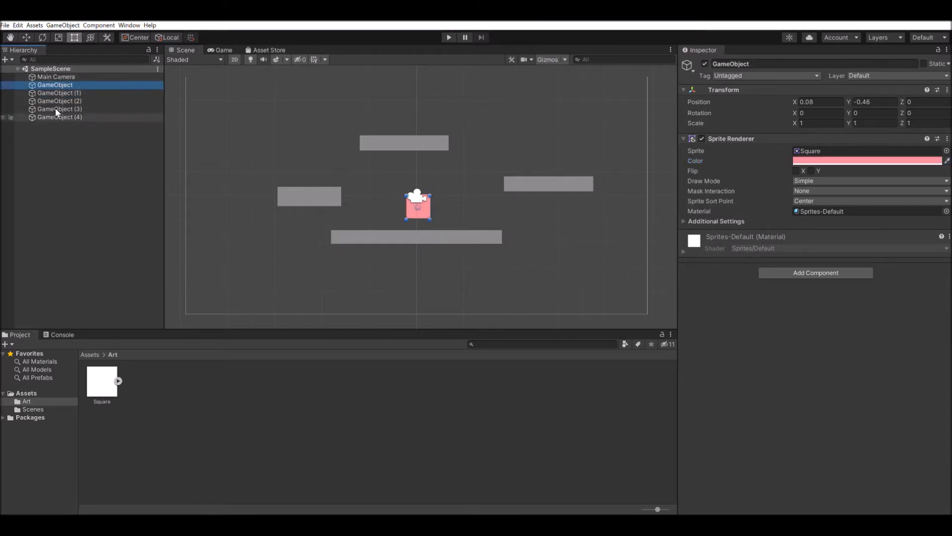
{"action": "left_click", "coordinate": [56, 116], "text": "shift"}
{"action": "left_click", "coordinate": [75, 137]}
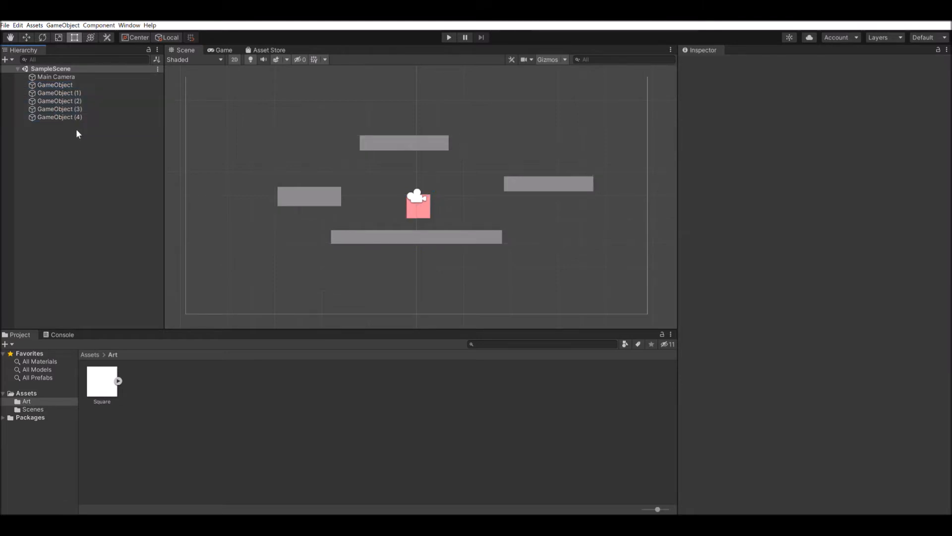
{"action": "left_click", "coordinate": [53, 85]}
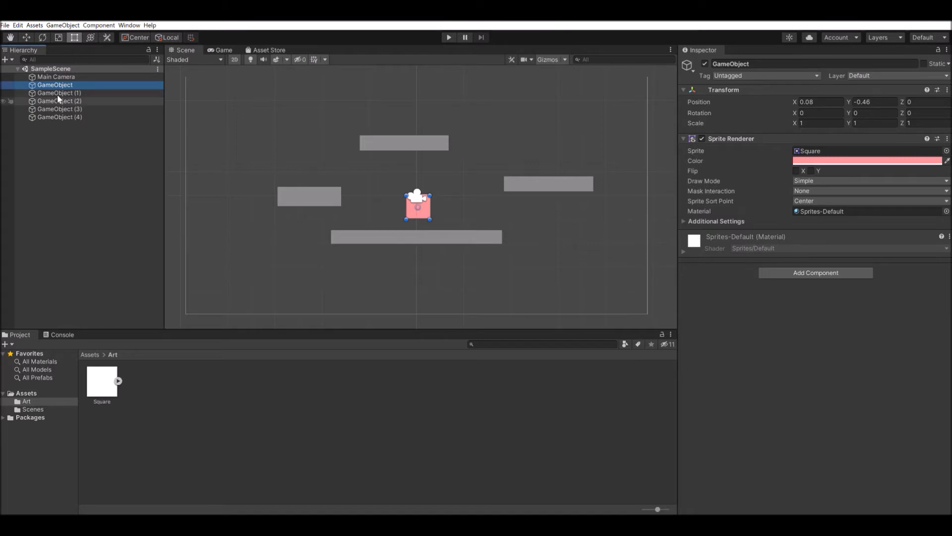
{"action": "left_click", "coordinate": [58, 100]}
{"action": "left_click", "coordinate": [60, 115]}
{"action": "left_click", "coordinate": [60, 93]}
{"action": "left_click", "coordinate": [62, 115]}
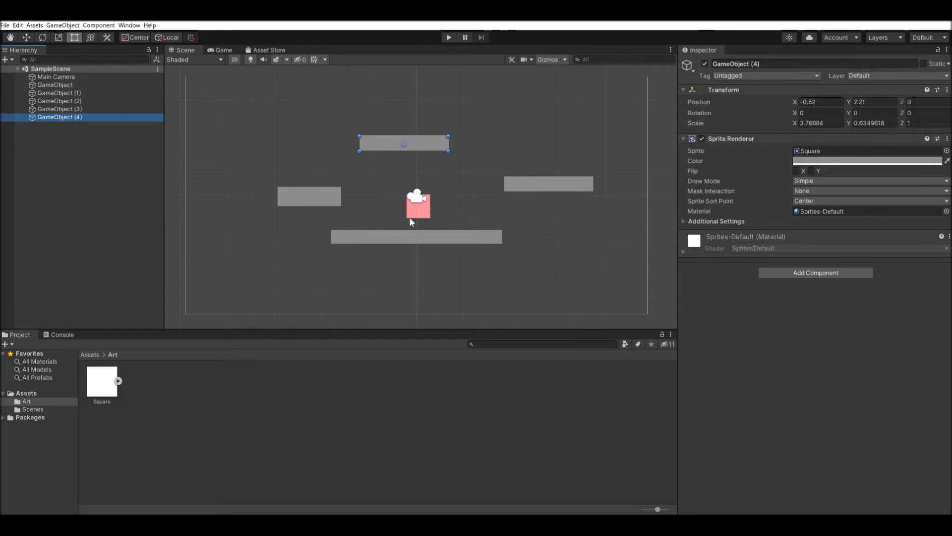
Rename the pink square's GameObject as Player.
{"action": "left_click", "coordinate": [425, 203]}
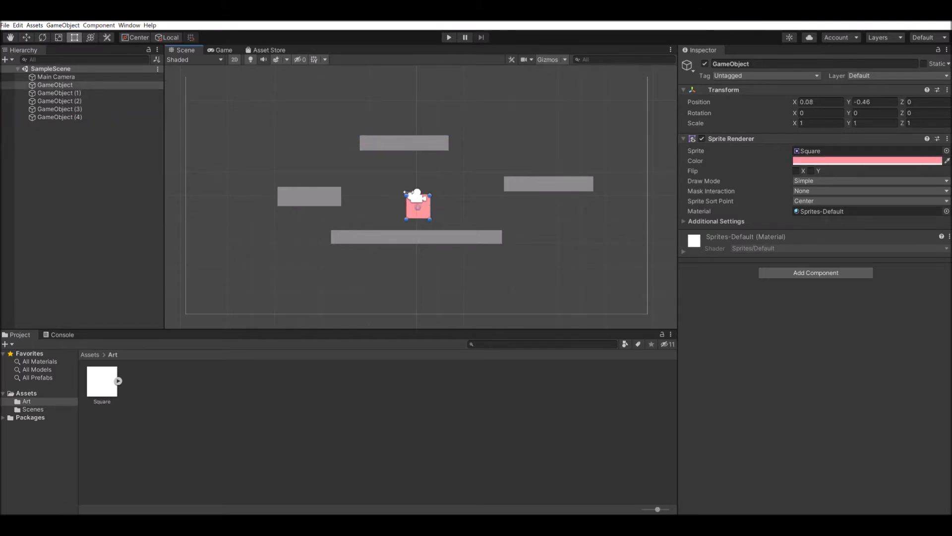
{"action": "left_click", "coordinate": [751, 61]}
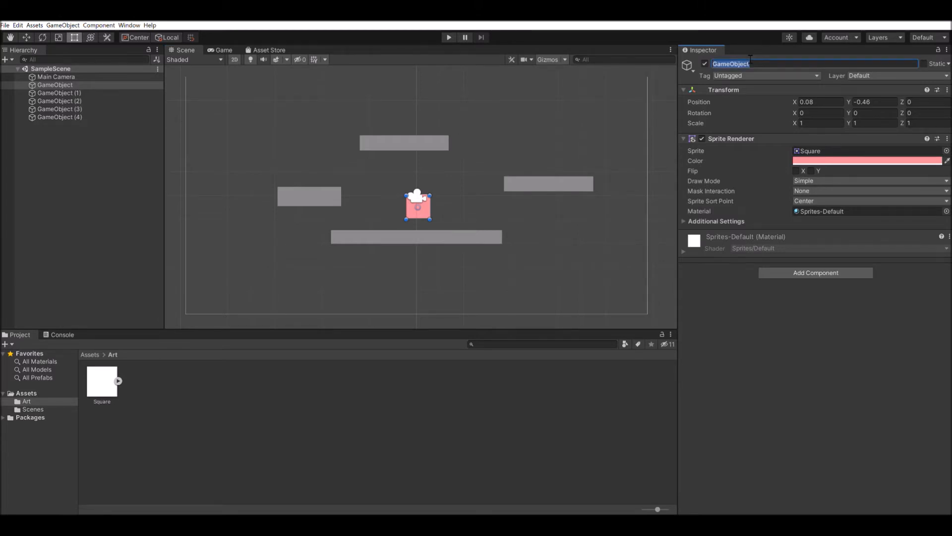
{"action": "type", "text": "Player"}
{"action": "key", "text": "Return"}
Rename GameObject (1) as Bottom Platform and GameObject (2) as Right Platofrm.
{"action": "left_click", "coordinate": [52, 92]}
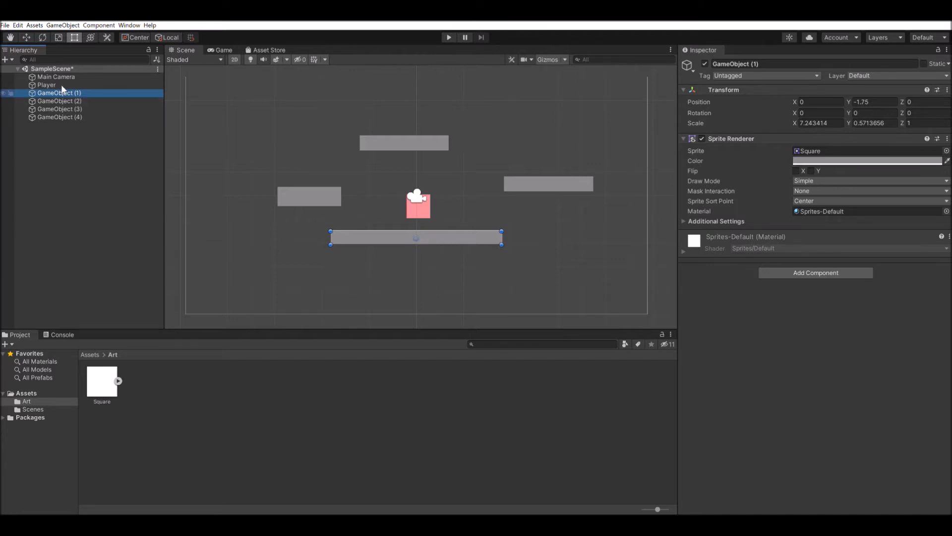
{"action": "key", "text": "F2"}
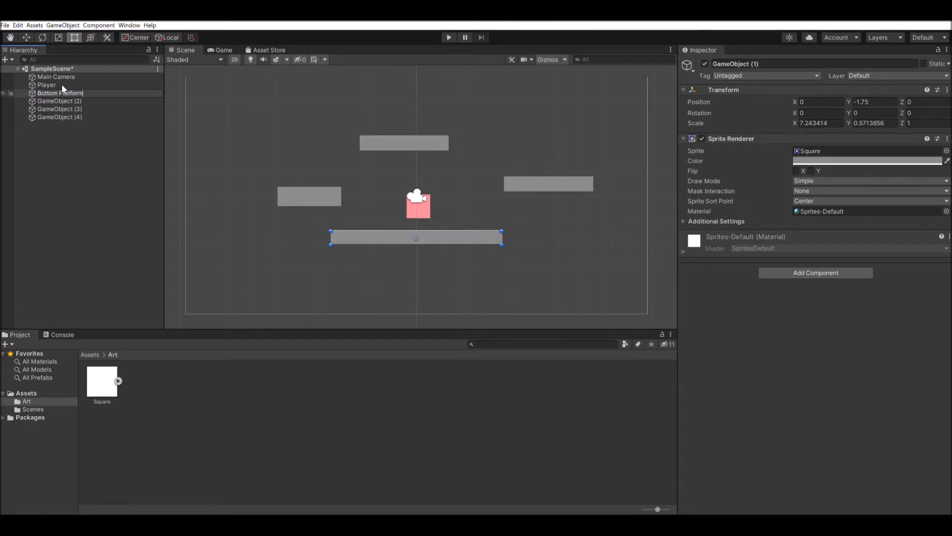
{"action": "key", "text": "Return"}
{"action": "key", "text": "Down"}
{"action": "key", "text": "F2"}
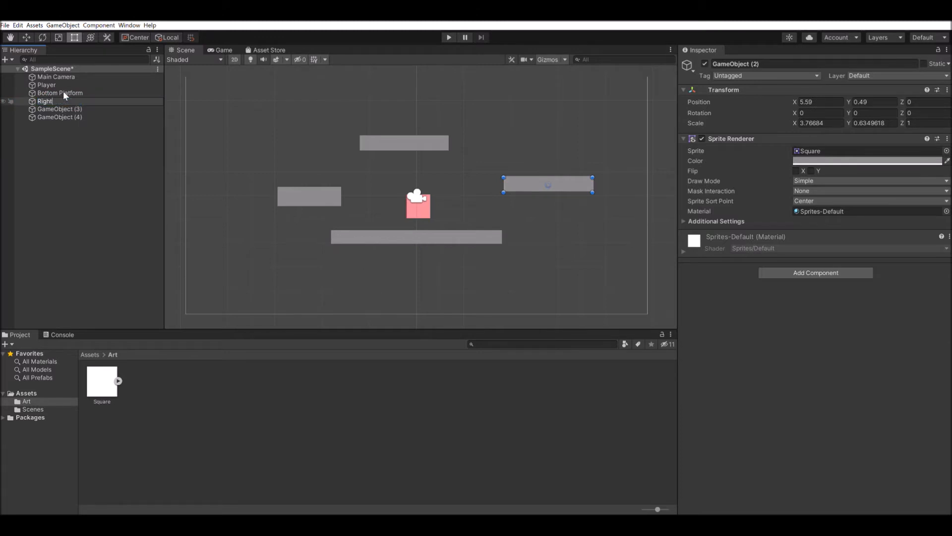
{"action": "type", "text": "Right Platfrm"}
{"action": "key", "text": "Return"}
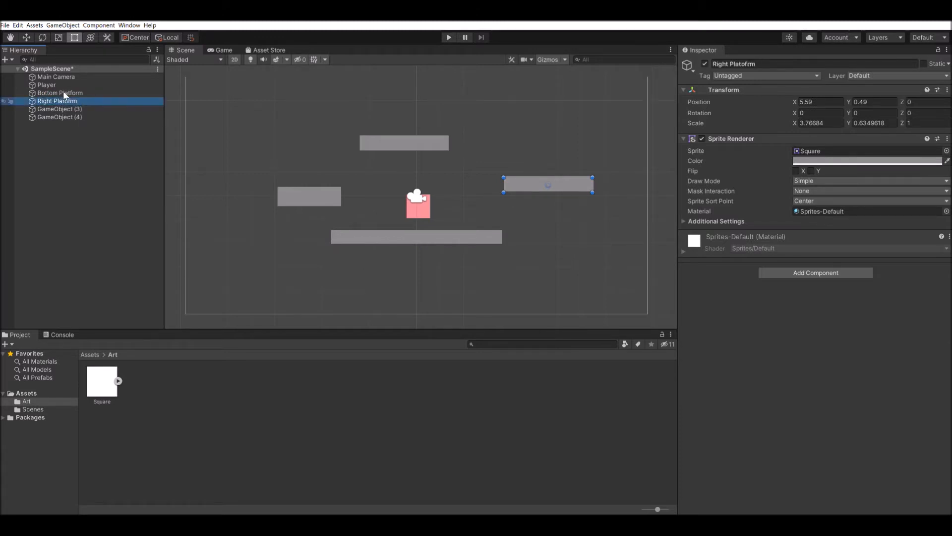
Rename GameObject (3) as Left Platform and GameObject (4) as Top Platform.
{"action": "key", "text": "Down"}
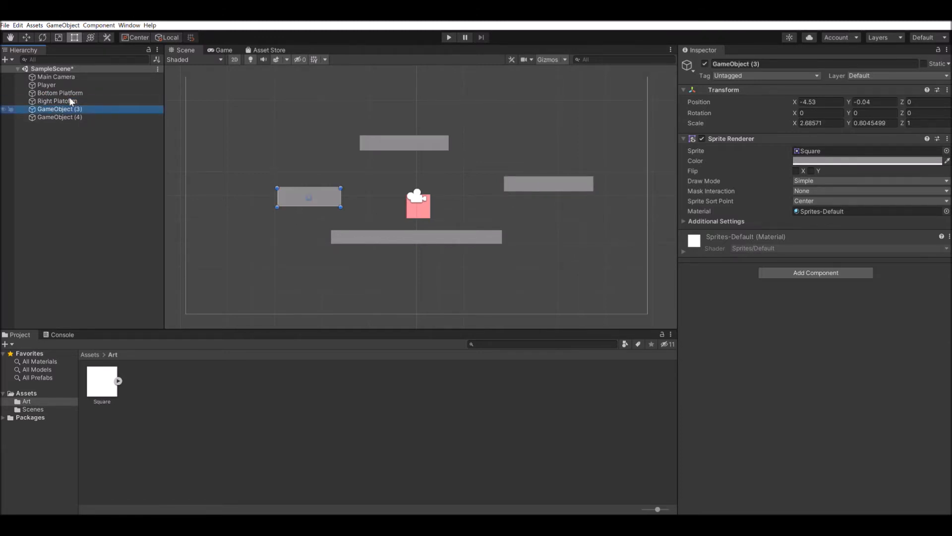
{"action": "key", "text": "F2"}
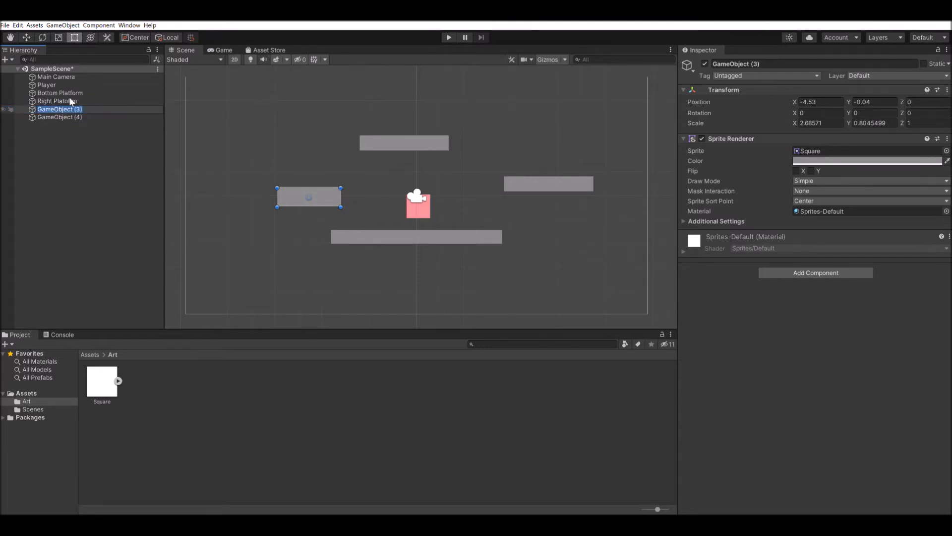
{"action": "type", "text": "Left Platform"}
{"action": "key", "text": "Return"}
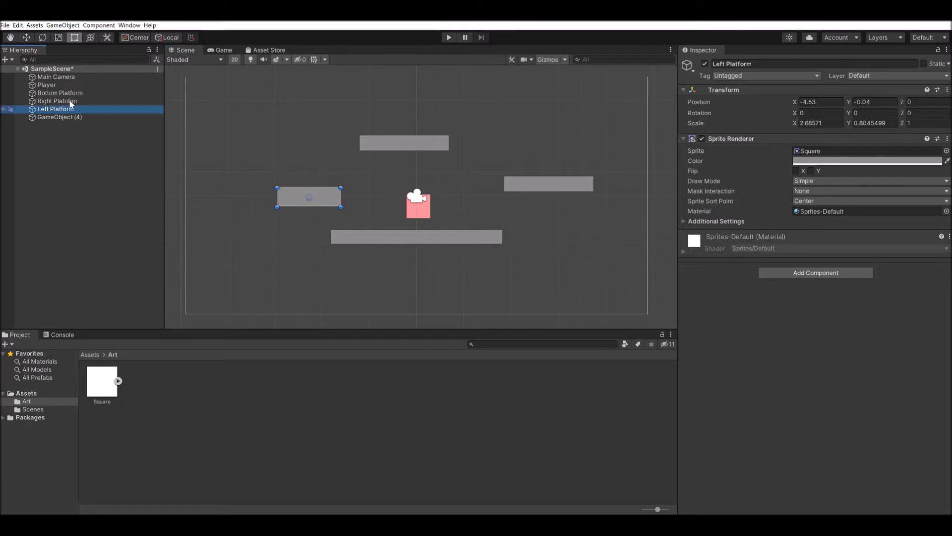
{"action": "key", "text": "Down"}
{"action": "key", "text": "F2"}
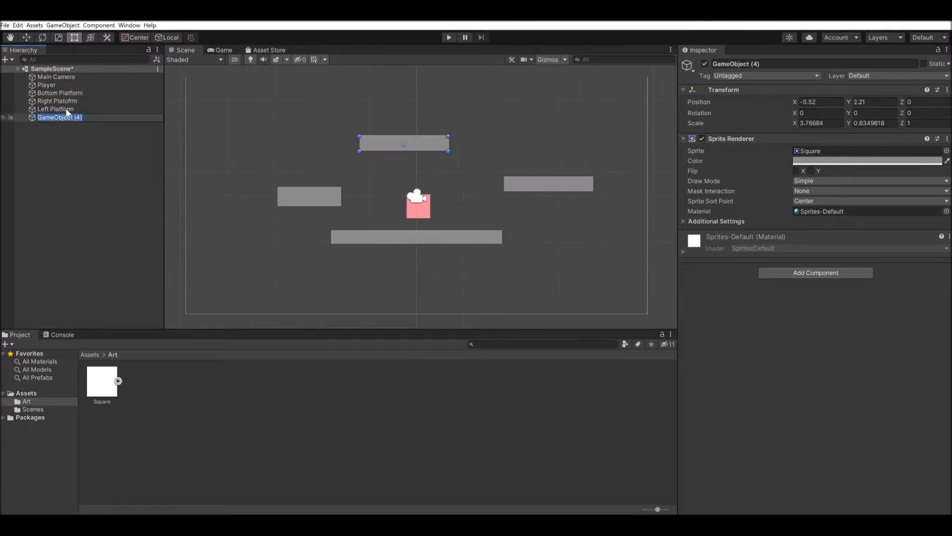
{"action": "type", "text": "Top Platform"}
{"action": "key", "text": "Return"}
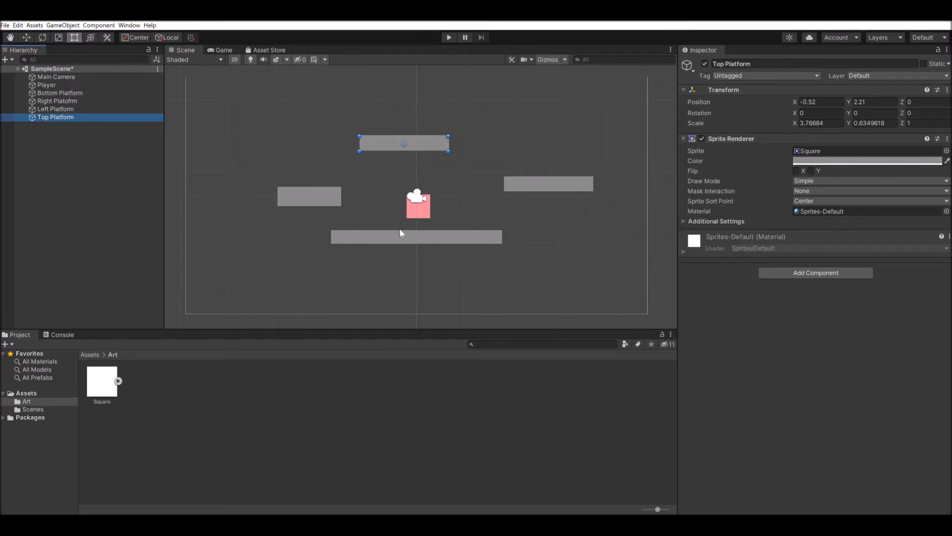
Select each platform in the scene to check its name, finishing with the bottom platform selected.
{"action": "left_click", "coordinate": [337, 199]}
{"action": "left_click", "coordinate": [400, 234]}
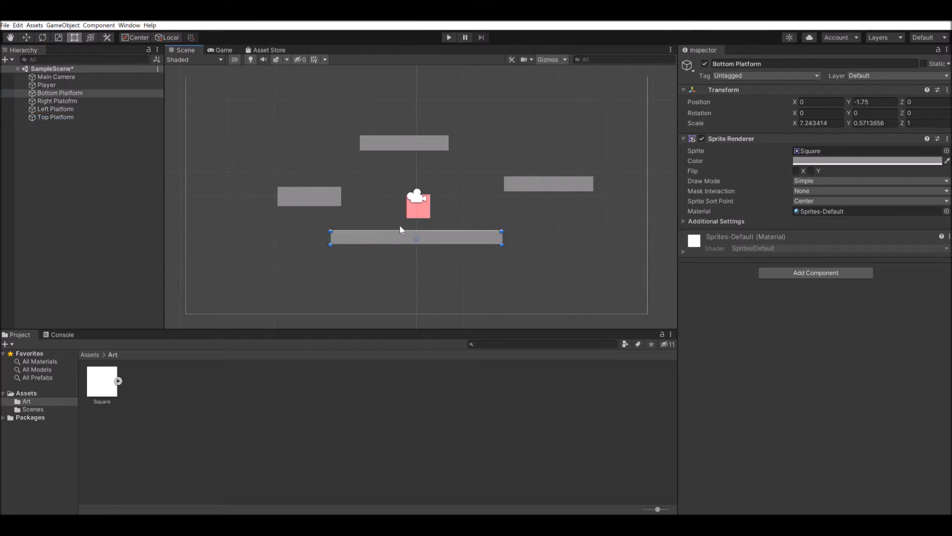
{"action": "left_click", "coordinate": [546, 177]}
{"action": "left_click", "coordinate": [376, 141]}
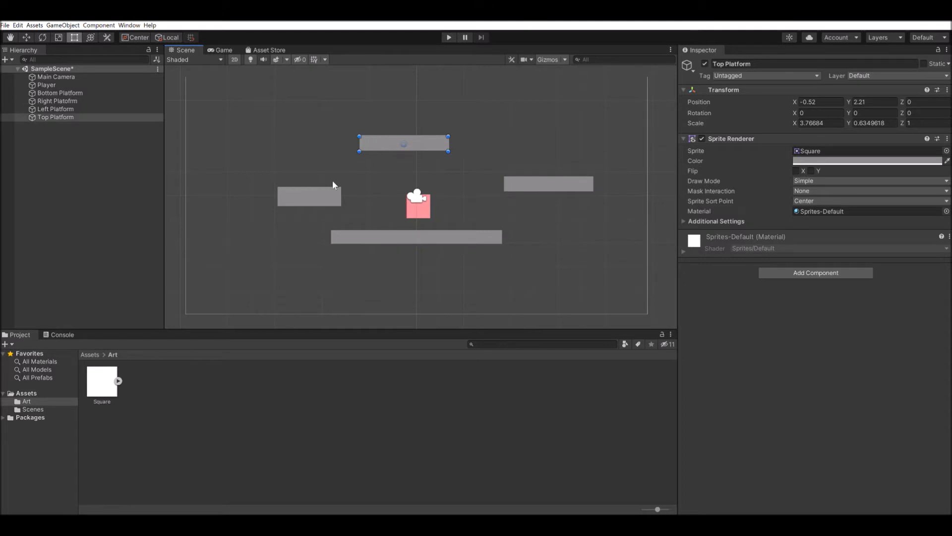
{"action": "left_click", "coordinate": [340, 194]}
{"action": "left_click", "coordinate": [393, 234]}
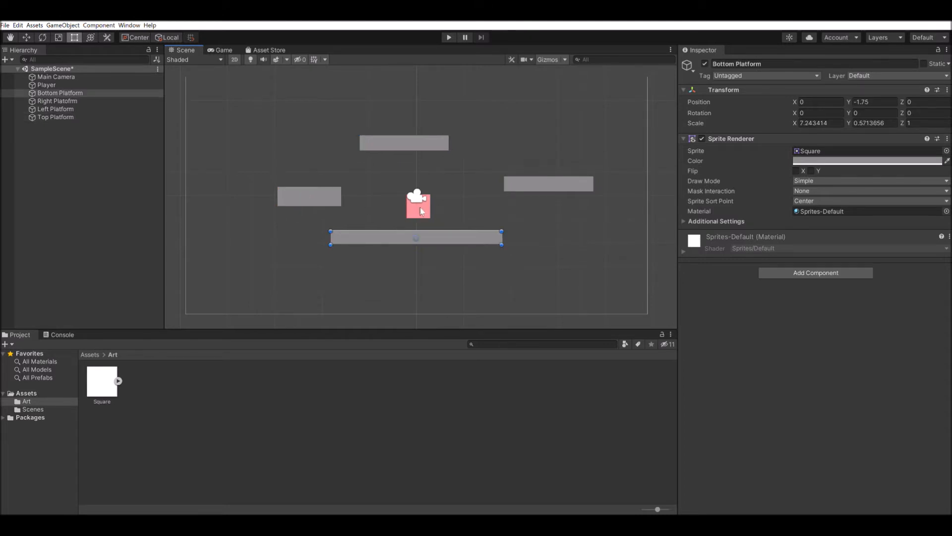
Select the player square and each of the four platforms in the scene to review their components, ending on the bottom platform.
{"action": "left_click", "coordinate": [420, 209]}
{"action": "left_click", "coordinate": [316, 190]}
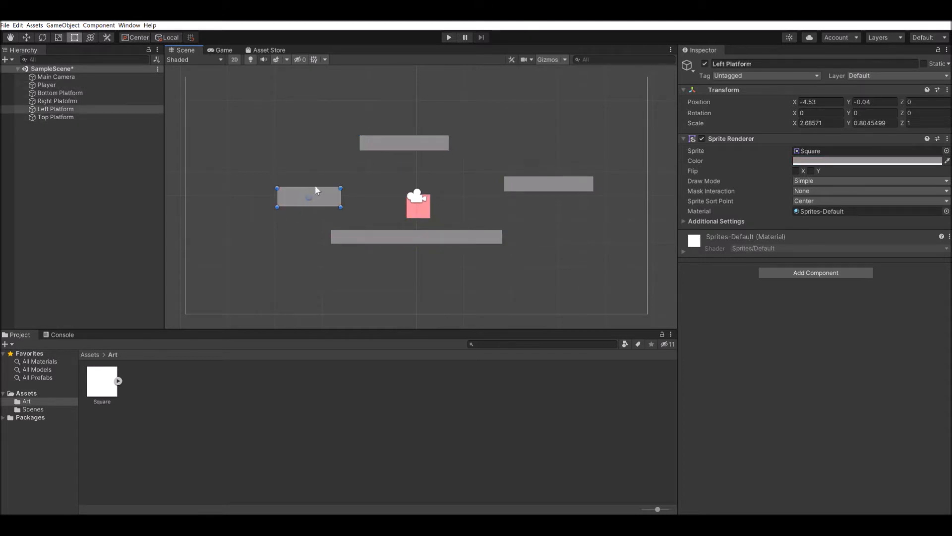
{"action": "left_click", "coordinate": [388, 138]}
{"action": "left_click", "coordinate": [507, 184]}
{"action": "left_click", "coordinate": [456, 233]}
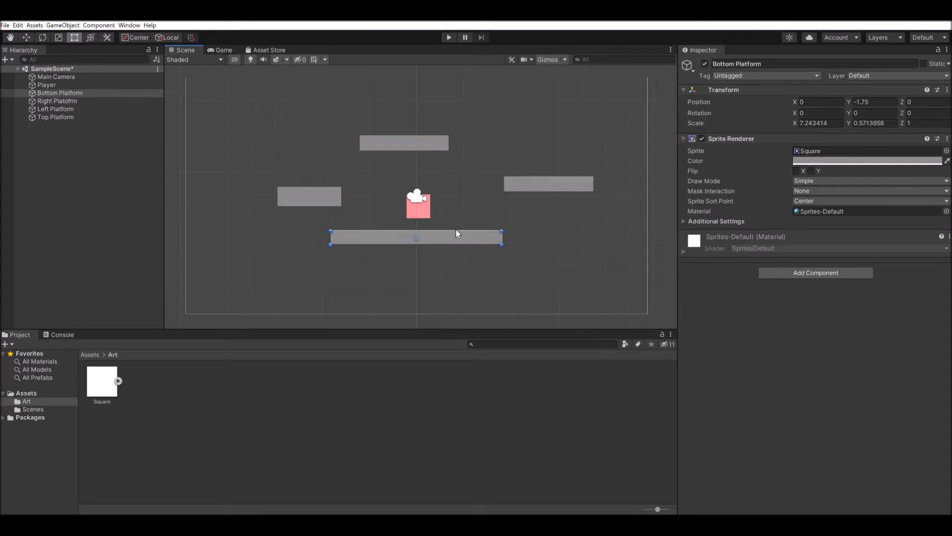
Add Rigidbody 2D and Box Collider 2D components to the Player.
{"action": "left_click", "coordinate": [417, 203]}
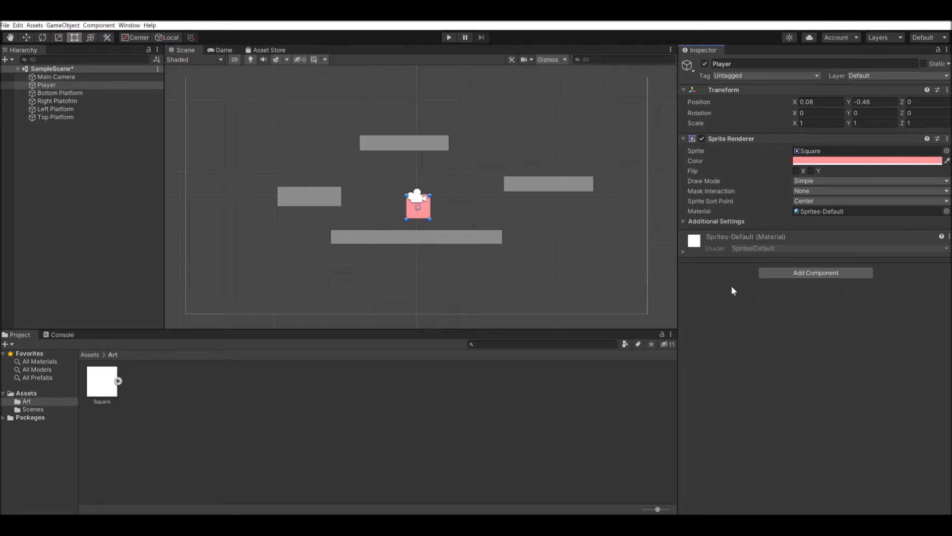
{"action": "left_click", "coordinate": [73, 82]}
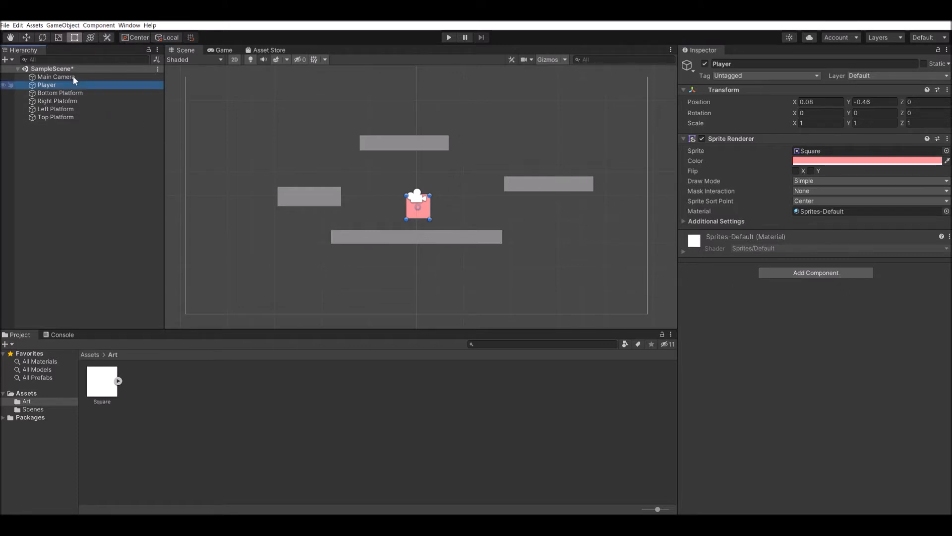
{"action": "left_click", "coordinate": [798, 268]}
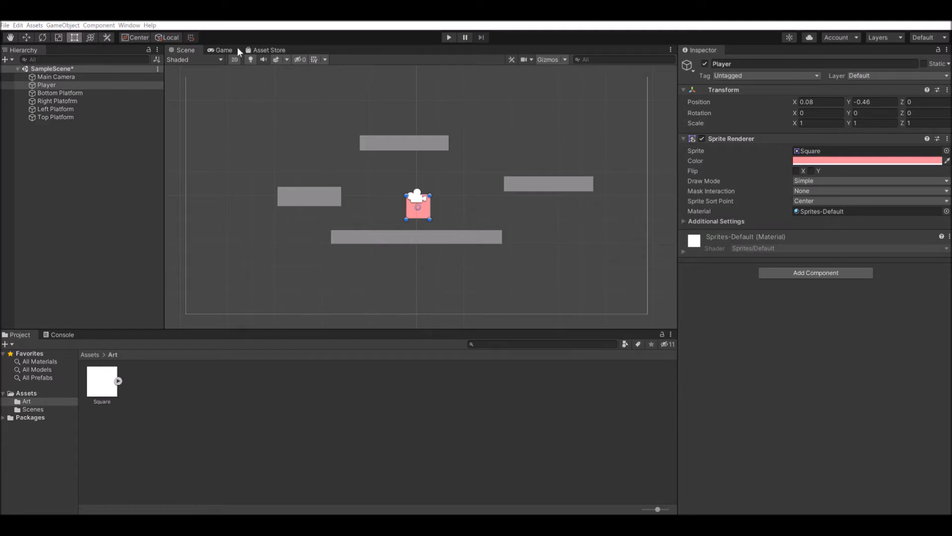
{"action": "left_click", "coordinate": [787, 309]}
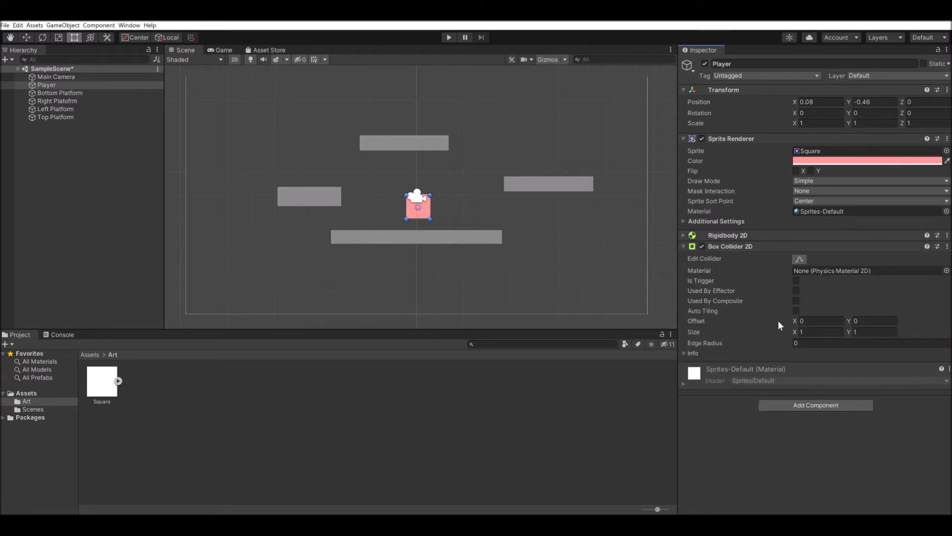
Collapse the Player's Box Collider 2D settings and review the Rigidbody 2D properties before collapsing them too.
{"action": "left_click", "coordinate": [684, 246]}
{"action": "left_click", "coordinate": [684, 235]}
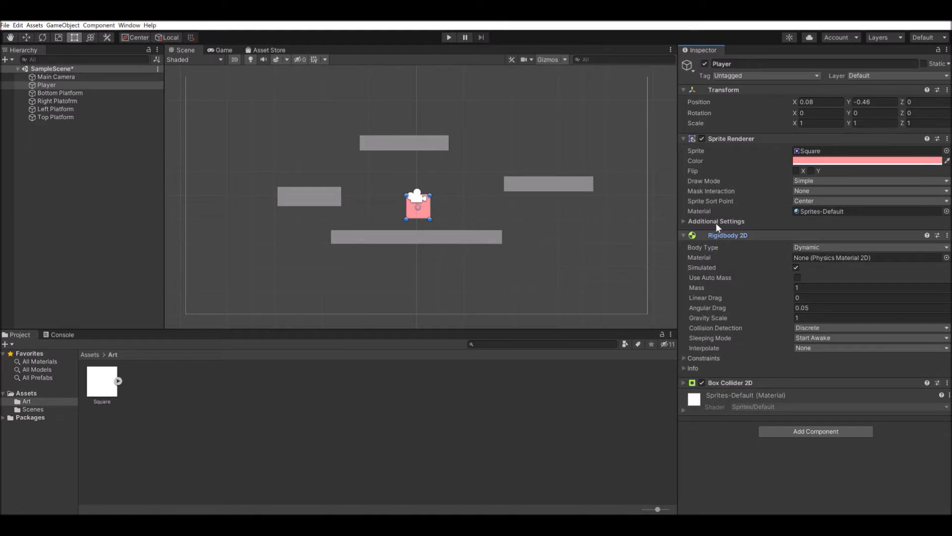
{"action": "left_click", "coordinate": [721, 232]}
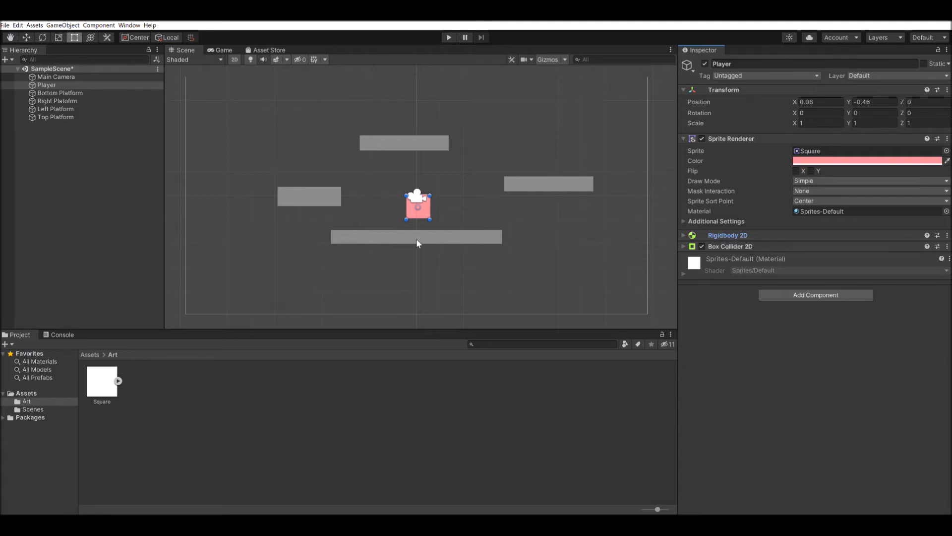
Run the game in the Game view to test the Player's physics, and stop it to return to the Scene view.
{"action": "left_click", "coordinate": [220, 50]}
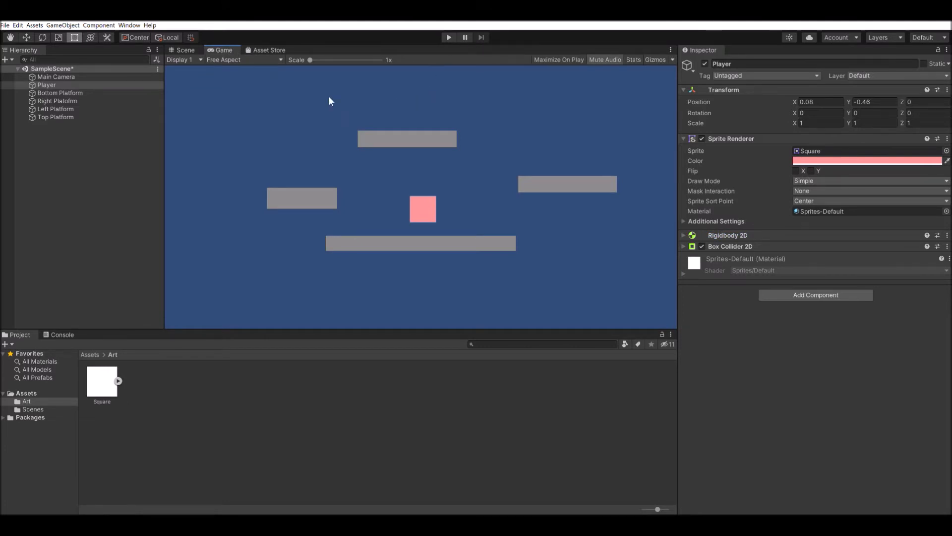
{"action": "left_click", "coordinate": [185, 50]}
{"action": "left_click", "coordinate": [223, 49]}
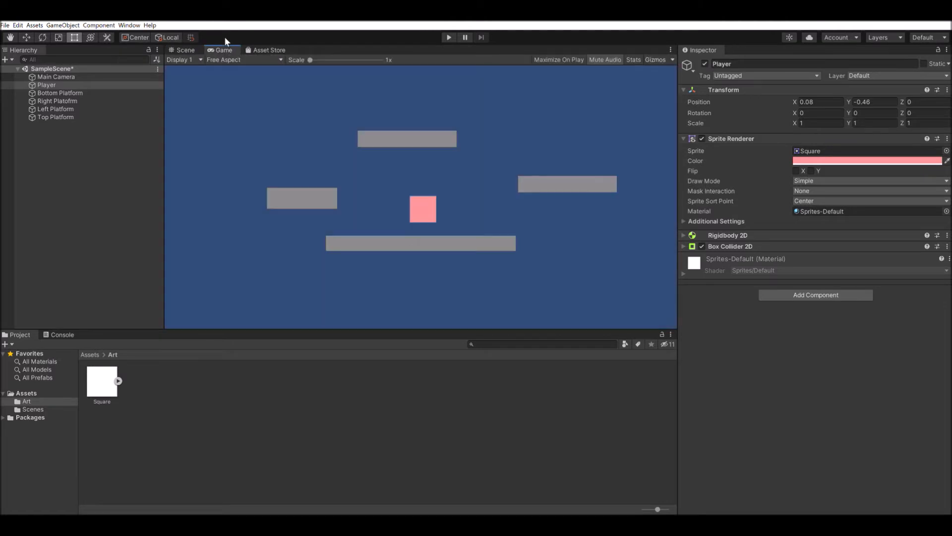
{"action": "left_click", "coordinate": [449, 37]}
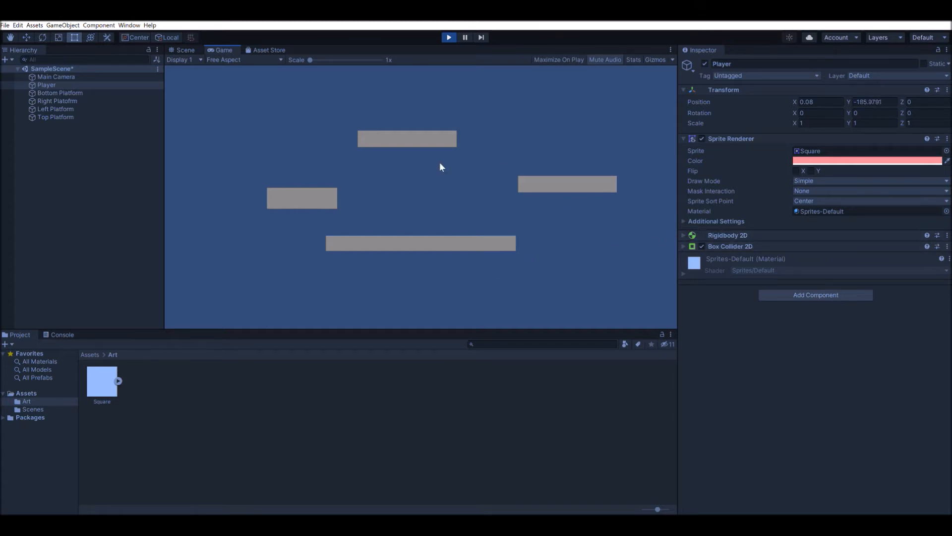
{"action": "left_click", "coordinate": [449, 38]}
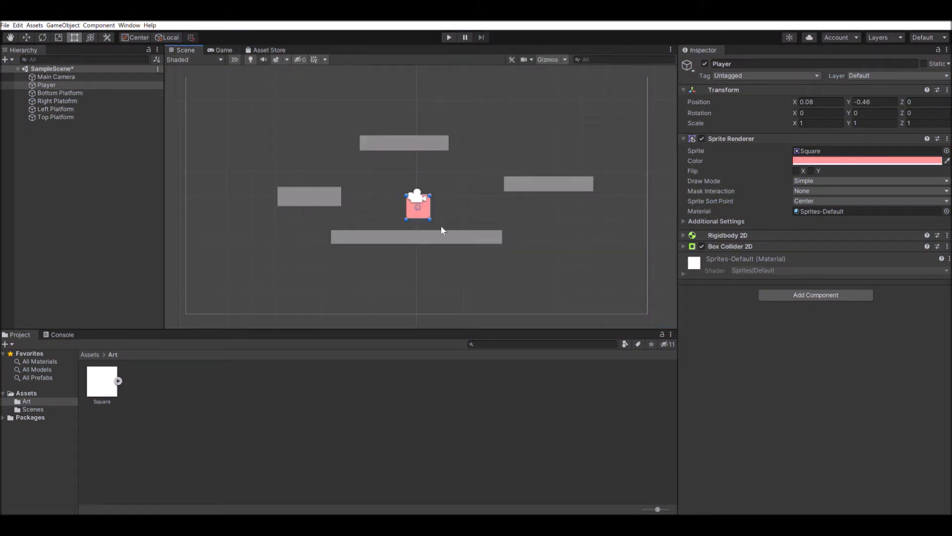
Compare the components of Bottom Platform with those of the Player by selecting them alternately.
{"action": "left_click", "coordinate": [443, 230]}
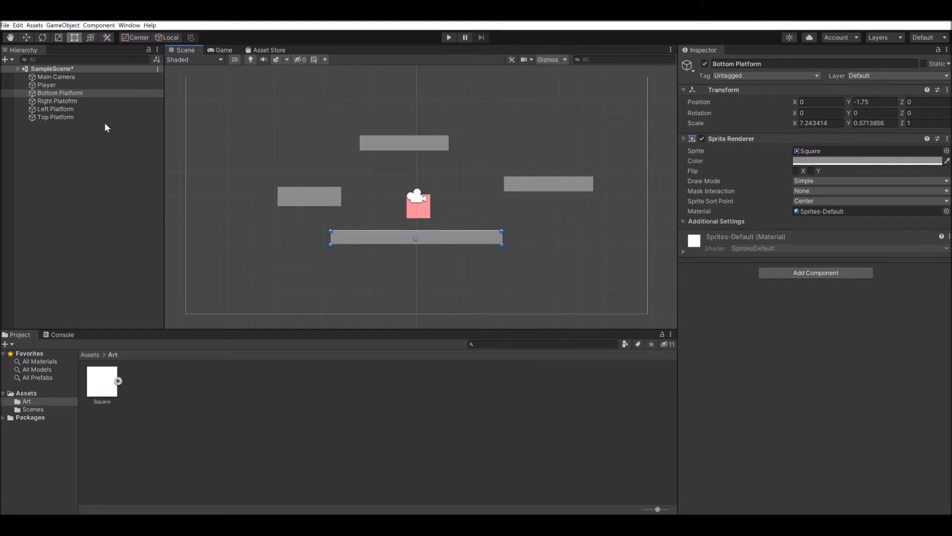
{"action": "left_click", "coordinate": [65, 85]}
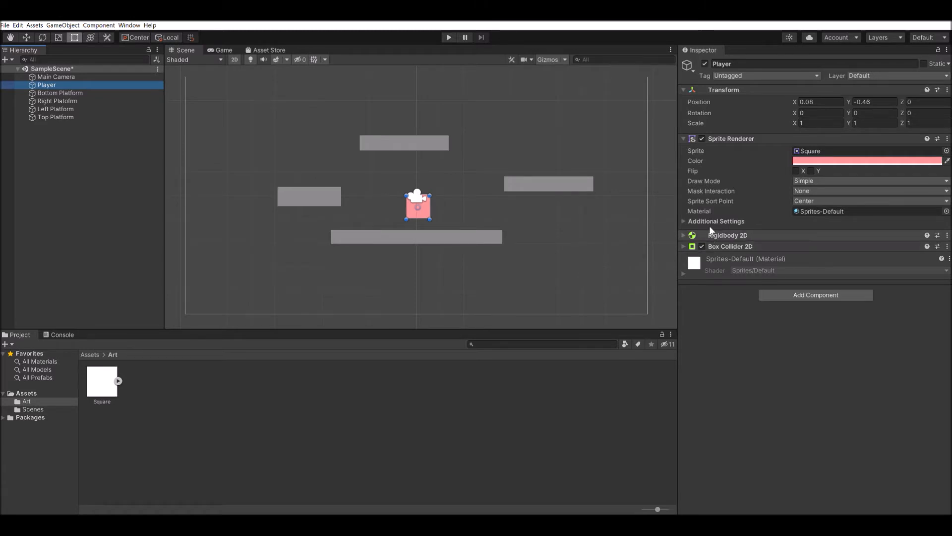
{"action": "left_click", "coordinate": [405, 231]}
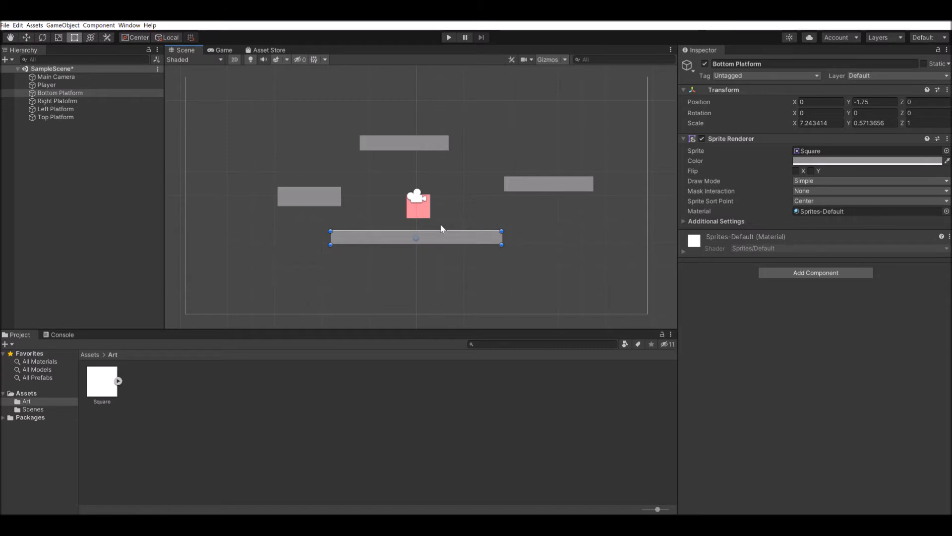
{"action": "left_click", "coordinate": [50, 85]}
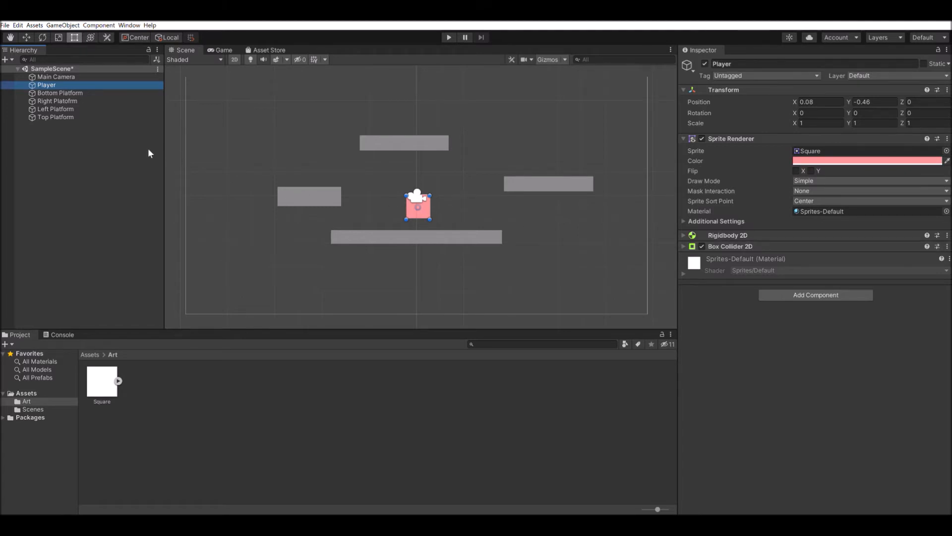
Add a Box Collider 2D component to Bottom Platform.
{"action": "left_click", "coordinate": [97, 93]}
{"action": "left_click", "coordinate": [800, 273]}
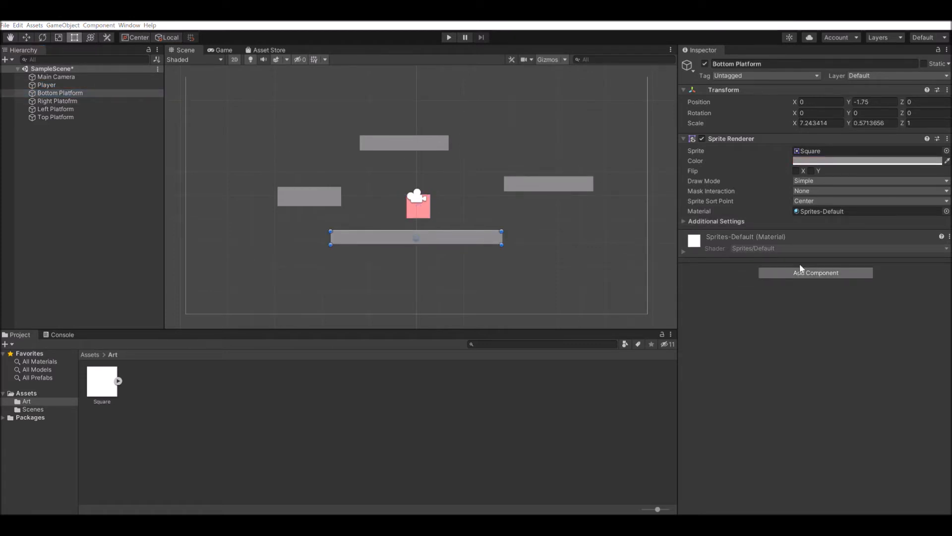
{"action": "left_click", "coordinate": [796, 311]}
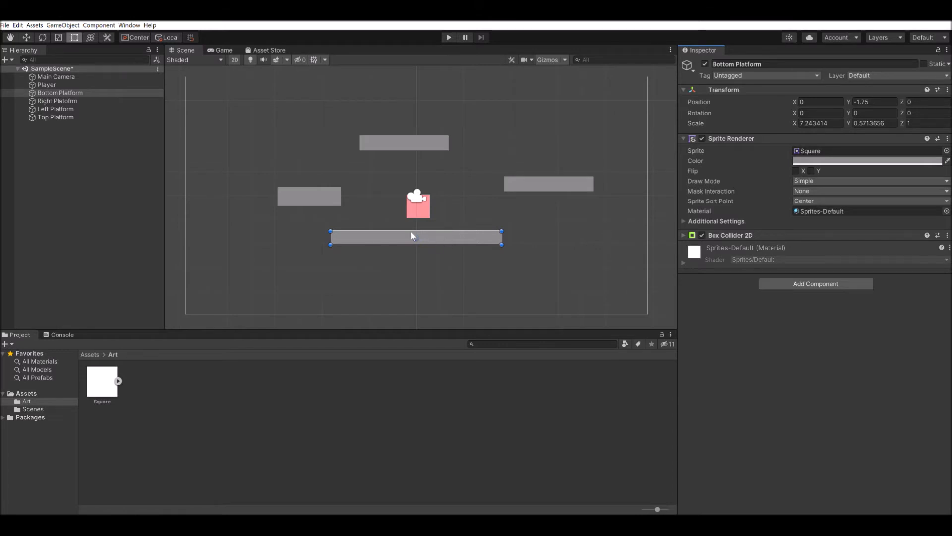
Save the scene and run the game to test the Player's collision with the bottom platform.
{"action": "left_click", "coordinate": [444, 229]}
{"action": "left_click", "coordinate": [227, 51]}
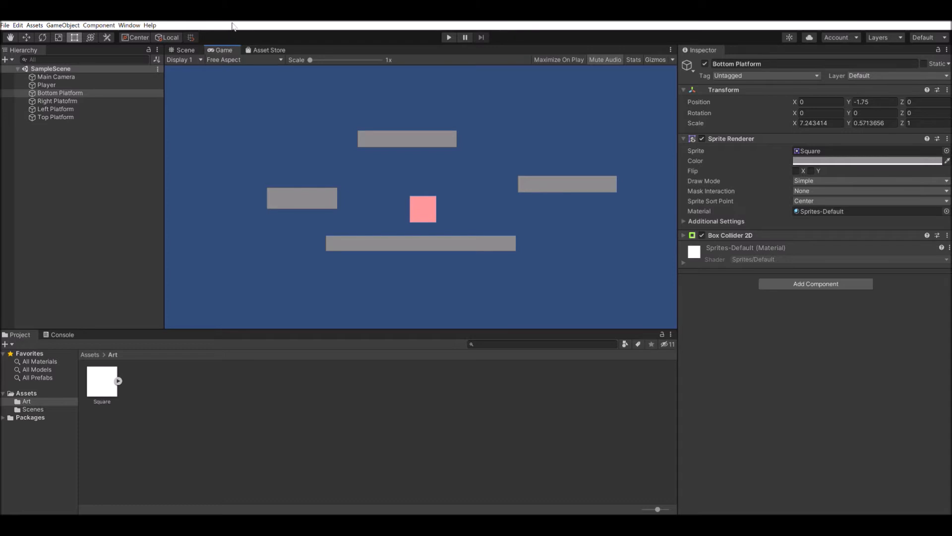
{"action": "left_click", "coordinate": [449, 36]}
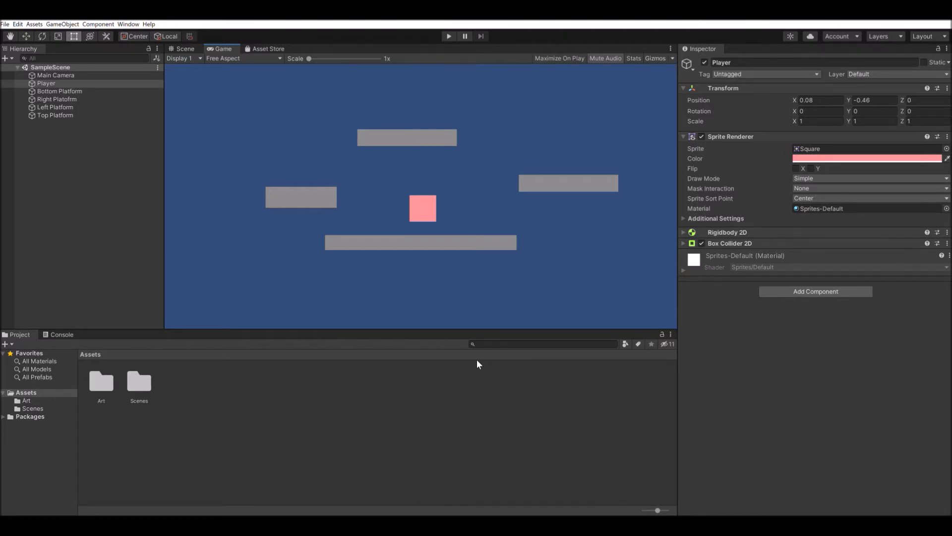
Return to the Scene view and select the bottom, right and left platforms to compare which components they have.
{"action": "left_click", "coordinate": [181, 47]}
{"action": "left_click", "coordinate": [442, 233]}
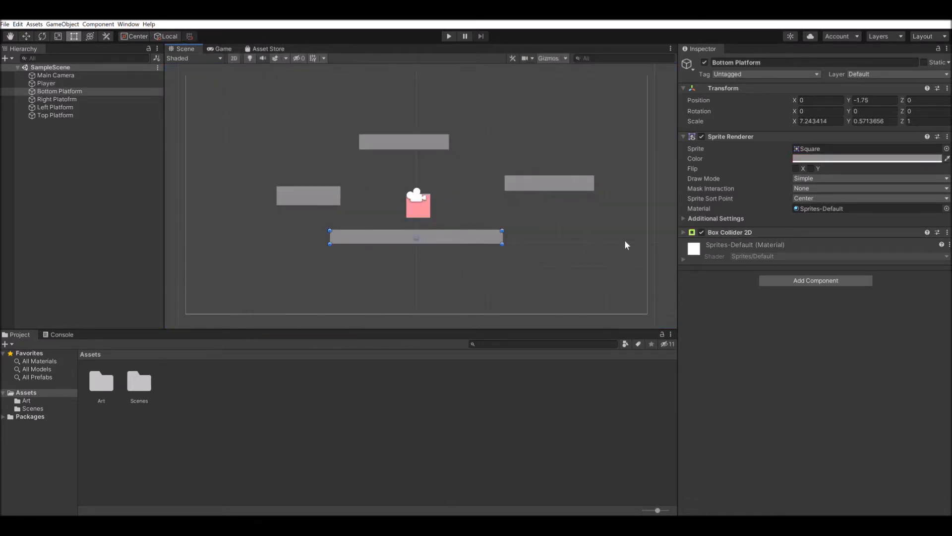
{"action": "left_click", "coordinate": [546, 181]}
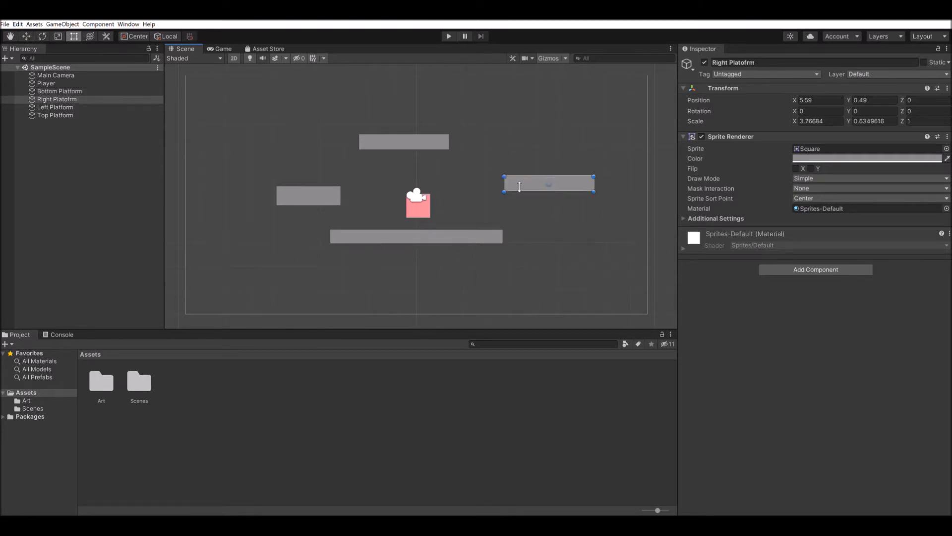
{"action": "left_click", "coordinate": [324, 188]}
{"action": "left_click", "coordinate": [421, 231]}
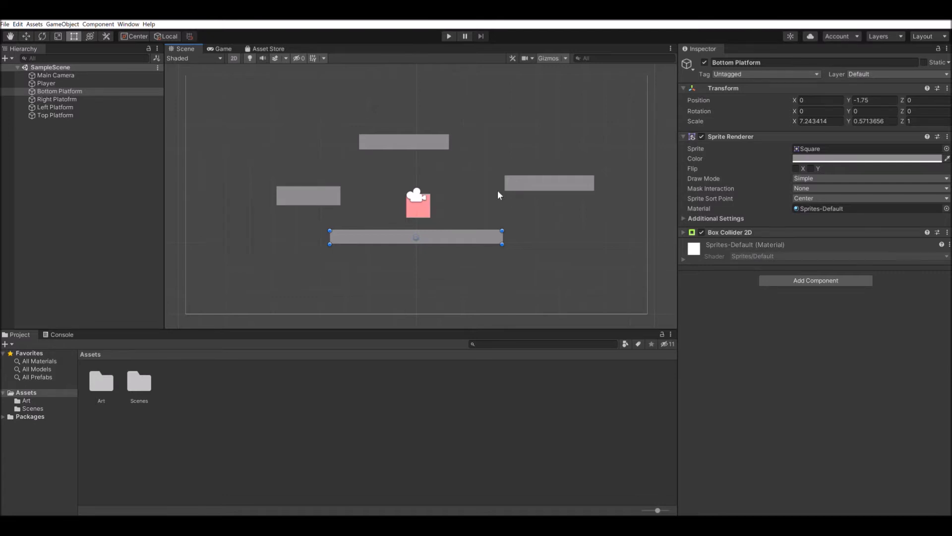
Play the game again to check how the Player lands, and stop it to go back to the scene.
{"action": "left_click", "coordinate": [222, 48]}
{"action": "left_click", "coordinate": [448, 36]}
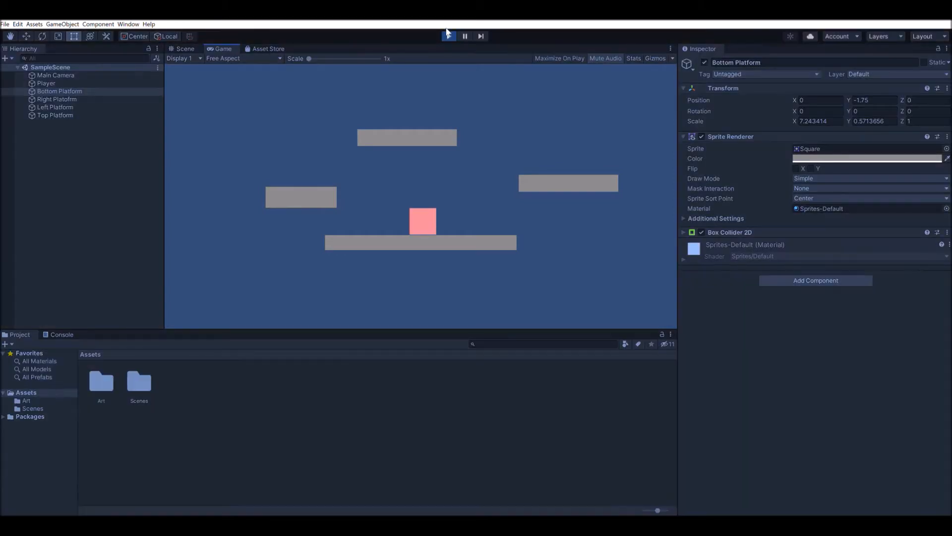
{"action": "left_click", "coordinate": [449, 36]}
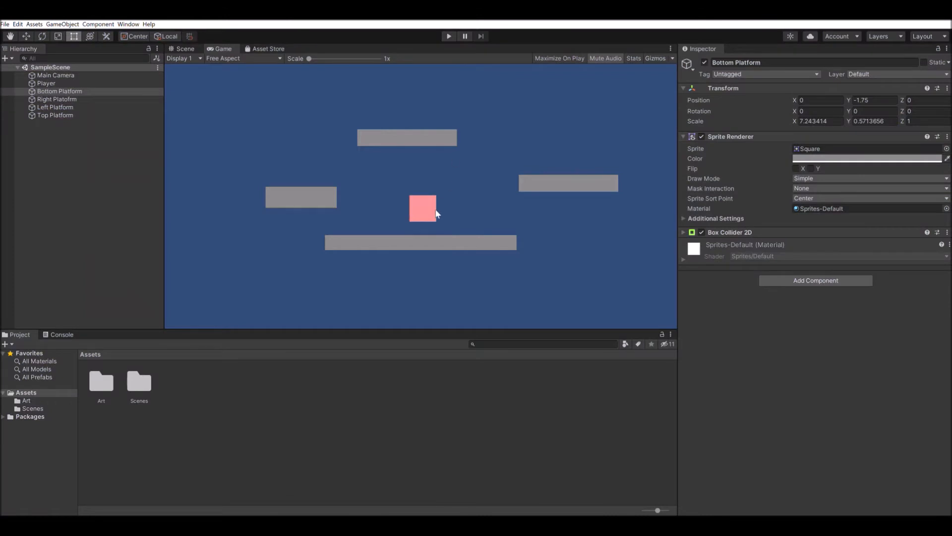
{"action": "left_click", "coordinate": [191, 48]}
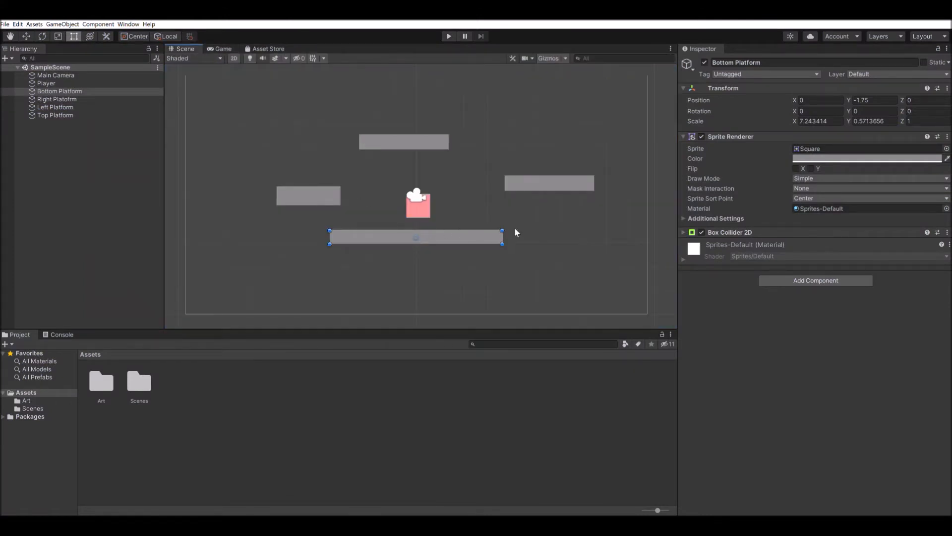
Examine the Box Collider 2D settings on Bottom Platform and on the Player, widening the component view slightly.
{"action": "left_click", "coordinate": [683, 228]}
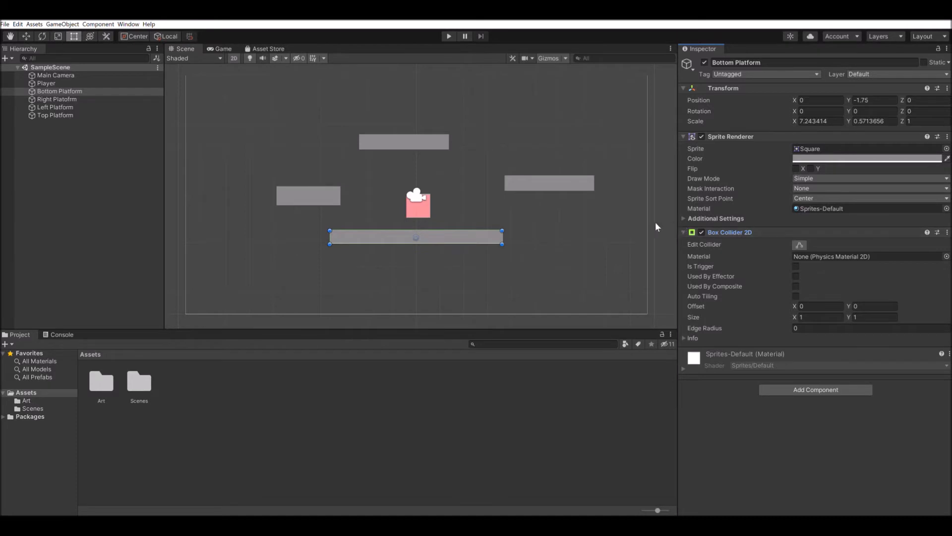
{"action": "left_click", "coordinate": [50, 83]}
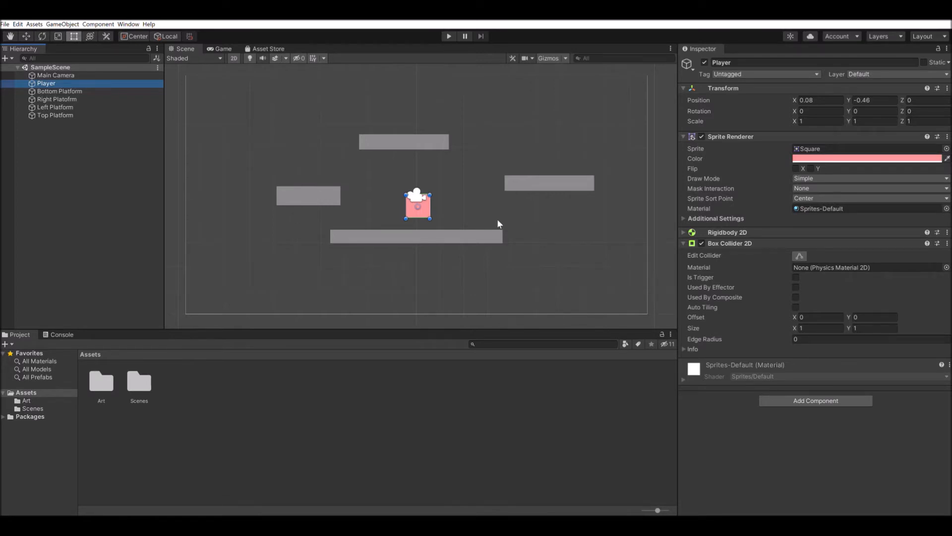
{"action": "left_click_drag", "start_coordinate": [678, 218], "coordinate": [674, 218]}
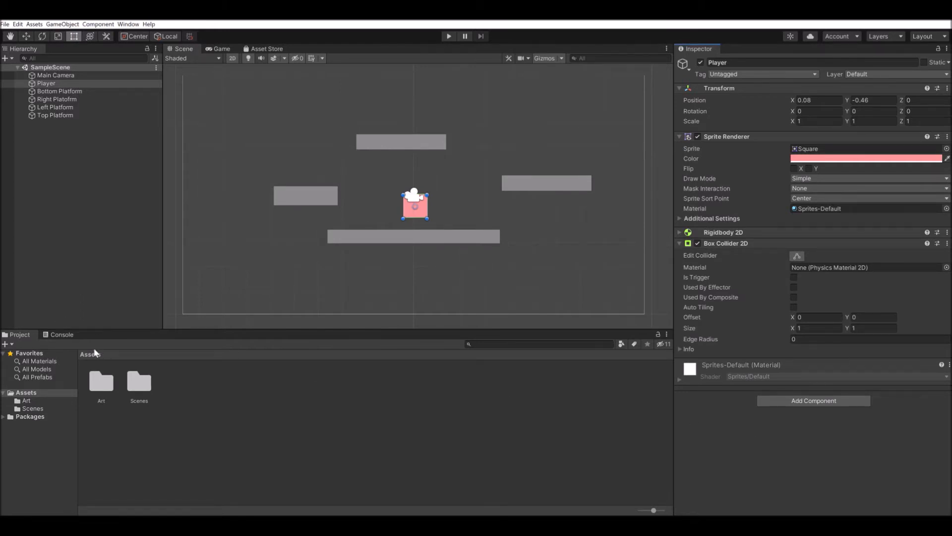
Create a new folder named Scripts in Assets.
{"action": "left_click", "coordinate": [264, 390]}
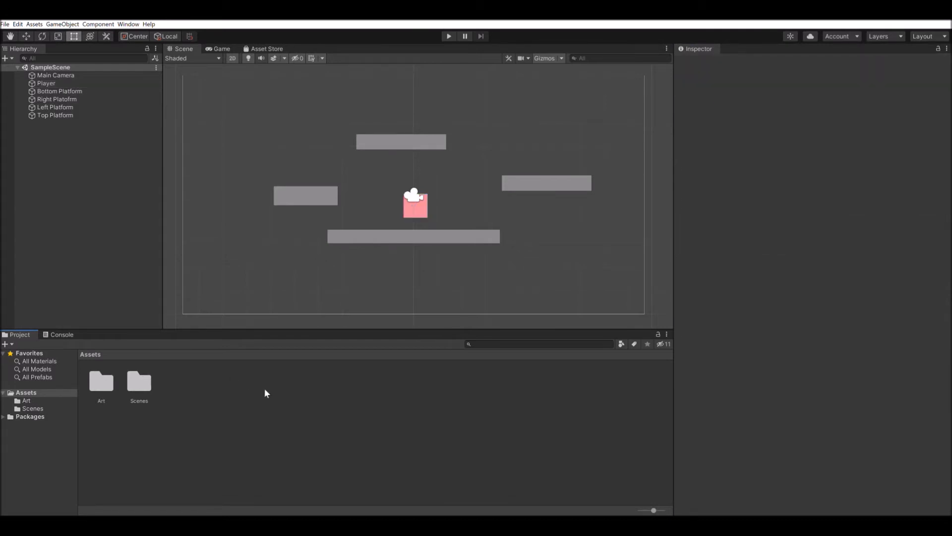
{"action": "left_click", "coordinate": [265, 390]}
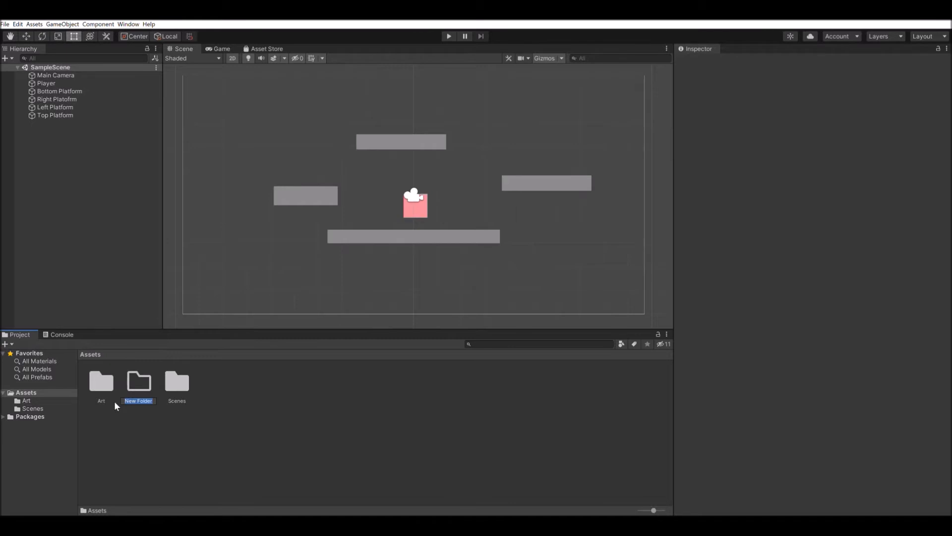
{"action": "type", "text": "Scripts"}
{"action": "key", "text": "Return"}
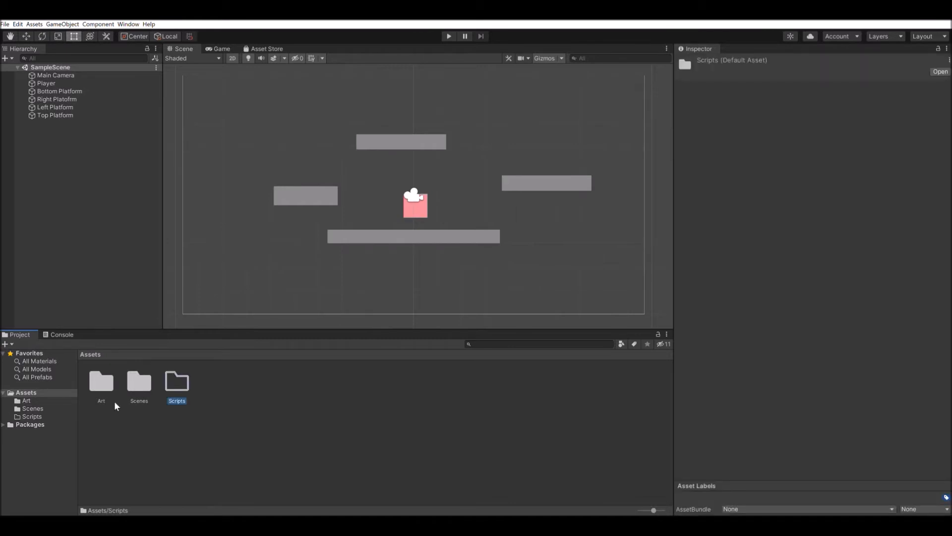
Create a C# script named PlayerMovement inside the Scripts folder, narrowing the object list beside the scene slightly.
{"action": "double_click", "coordinate": [182, 380]}
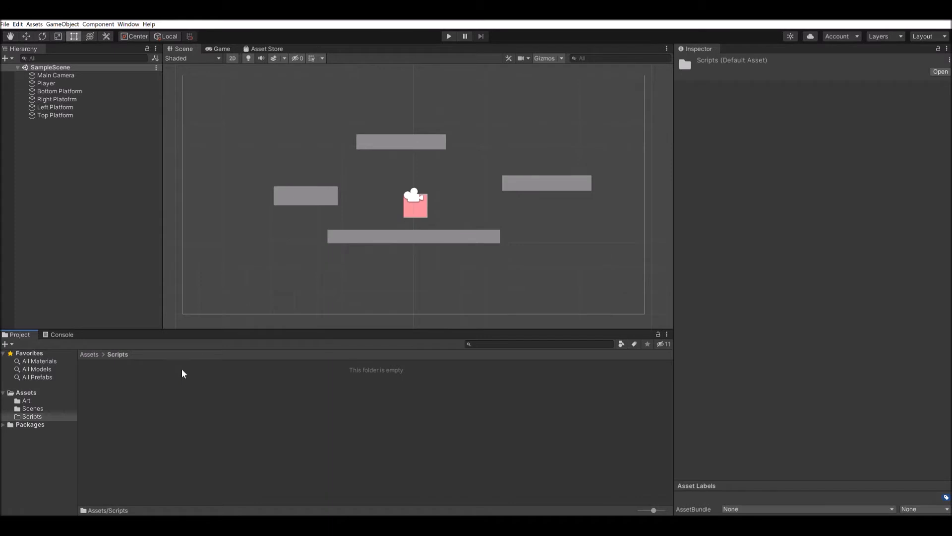
{"action": "left_click_drag", "start_coordinate": [163, 299], "coordinate": [141, 296]}
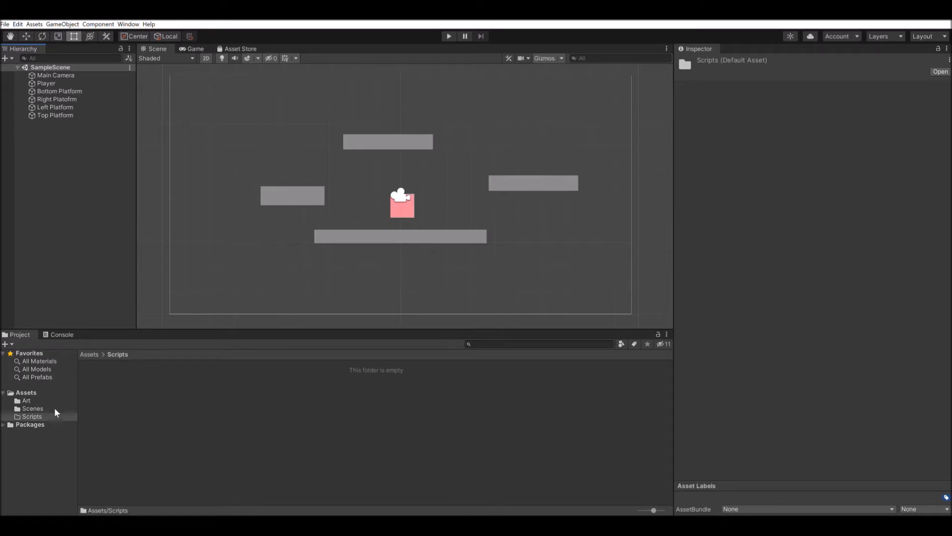
{"action": "left_click", "coordinate": [147, 374]}
{"action": "left_click", "coordinate": [302, 172]}
{"action": "type", "text": "P"}
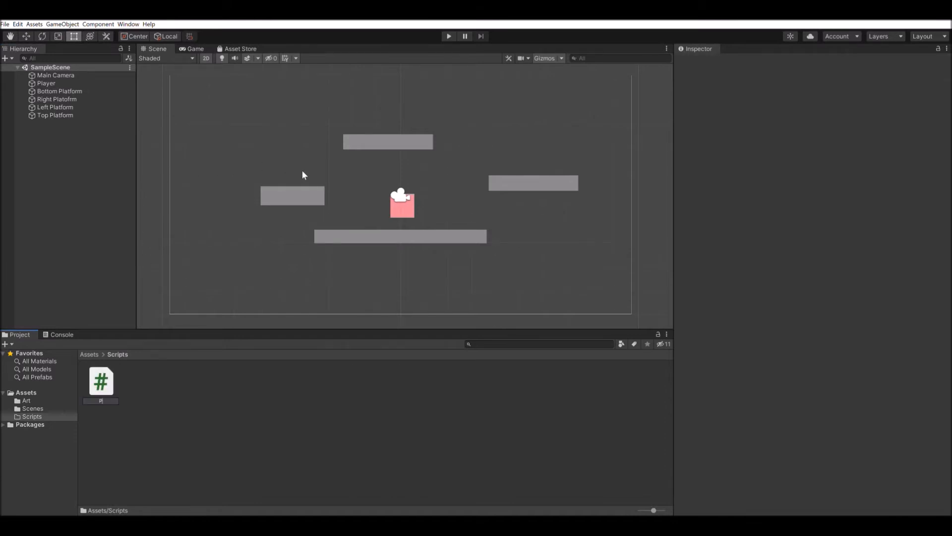
{"action": "type", "text": "layerMovement"}
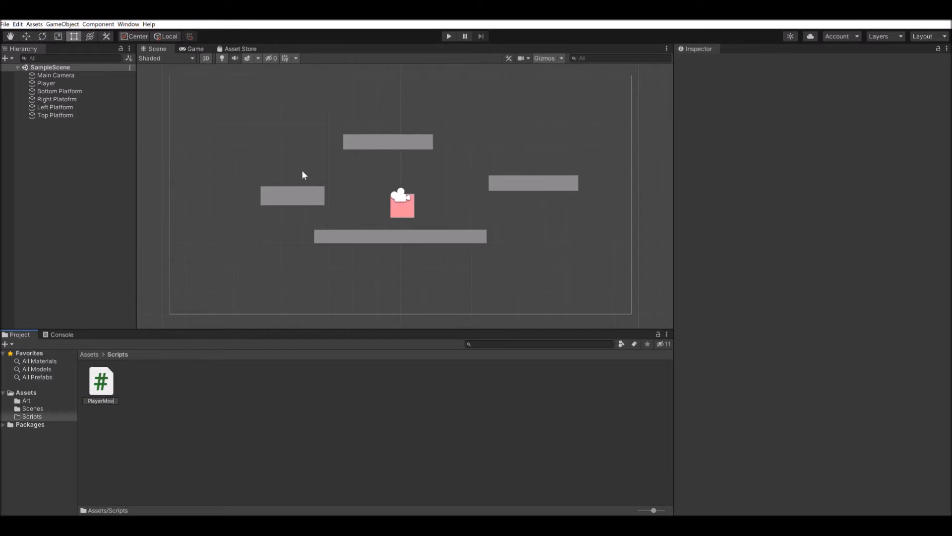
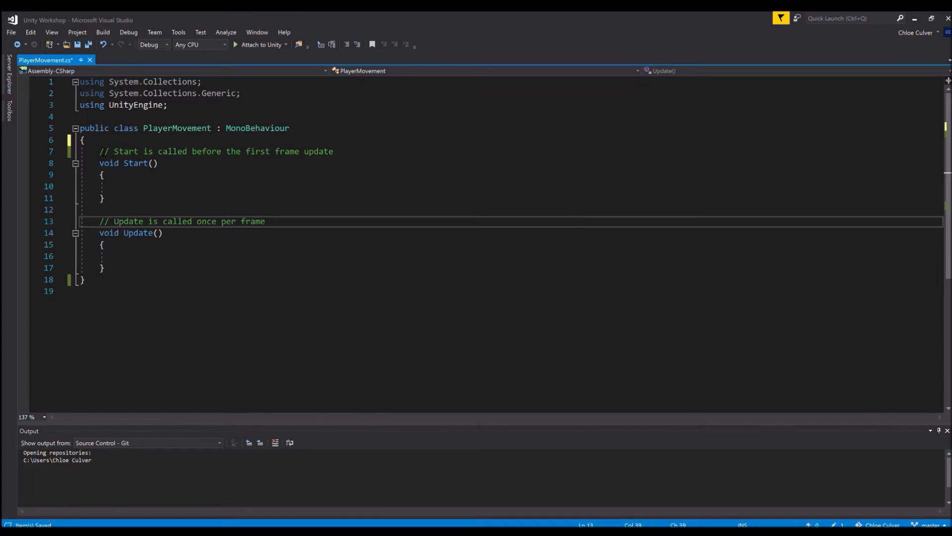
Examine the PlayerMovement class declaration and the whole block of code enclosed in its braces.
{"action": "left_click", "coordinate": [79, 128]}
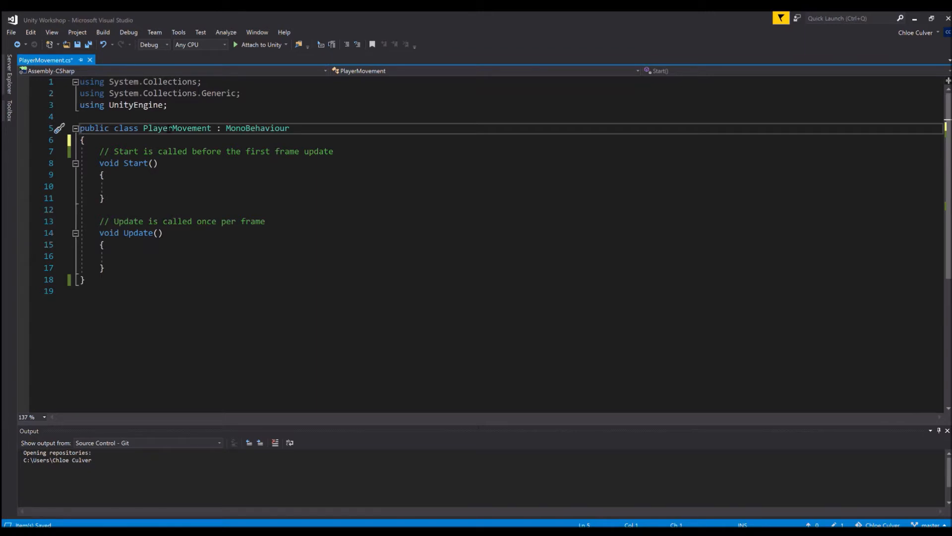
{"action": "left_click", "coordinate": [95, 146], "text": "shift"}
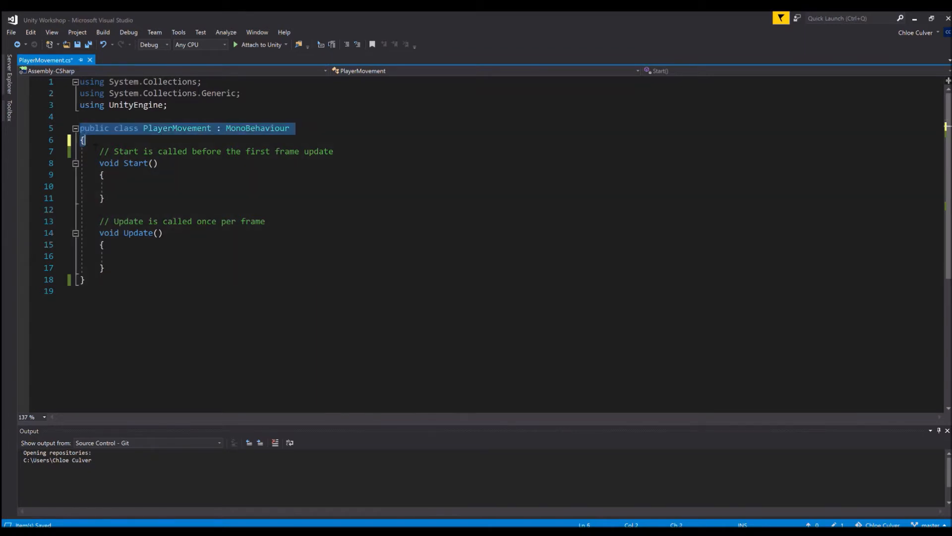
{"action": "key", "text": "shift+Down"}
{"action": "key", "text": "shift+Down"}
{"action": "key", "text": "shift+Down"}
{"action": "key", "text": "shift+Down"}
{"action": "key", "text": "shift+Down"}
{"action": "key", "text": "shift+Down"}
{"action": "key", "text": "shift+Down"}
{"action": "key", "text": "shift+Down"}
{"action": "key", "text": "shift+Down"}
{"action": "key", "text": "shift+Down"}
{"action": "key", "text": "shift+Down"}
{"action": "key", "text": "shift+Down"}
{"action": "left_click", "coordinate": [176, 190]}
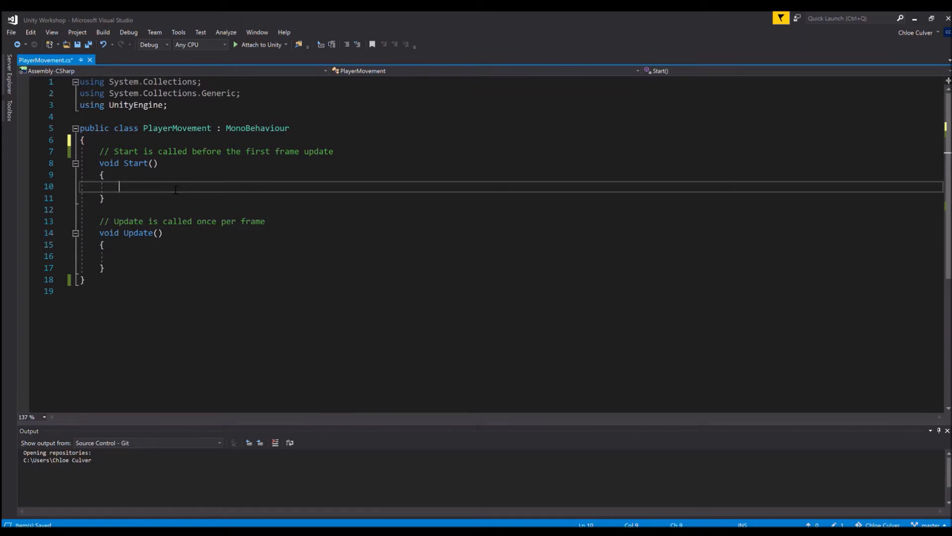
{"action": "left_click_drag", "start_coordinate": [89, 151], "coordinate": [115, 269]}
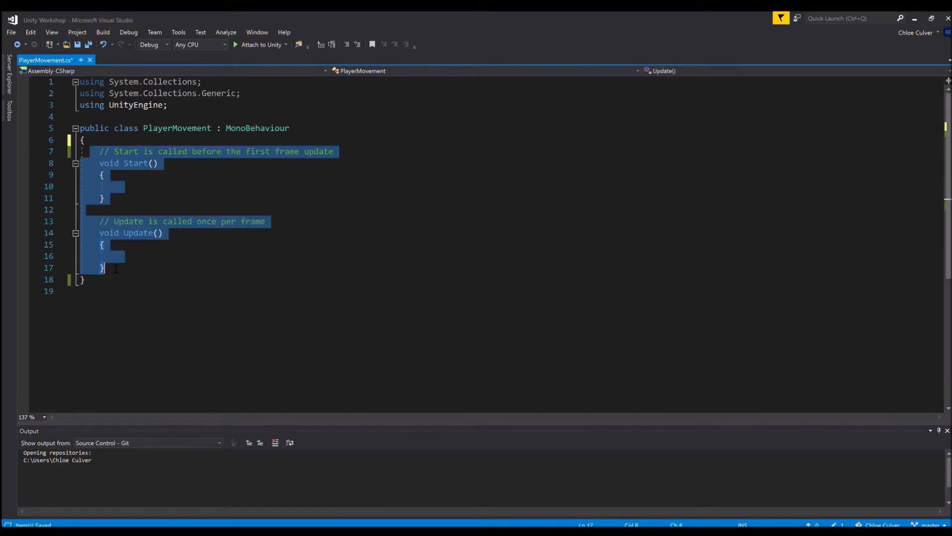
{"action": "left_click", "coordinate": [115, 268]}
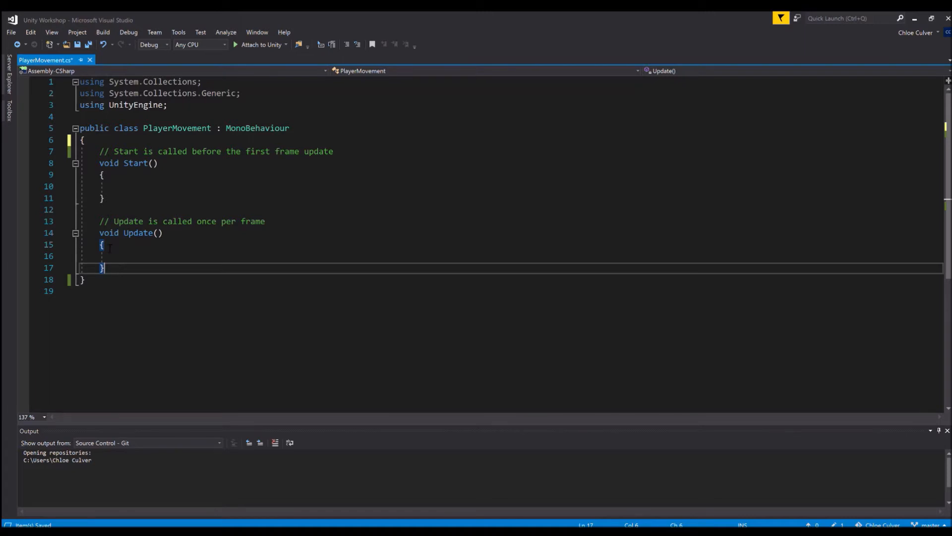
Compare the Start and Update functions and read the comments describing when each one is called.
{"action": "left_click", "coordinate": [119, 163]}
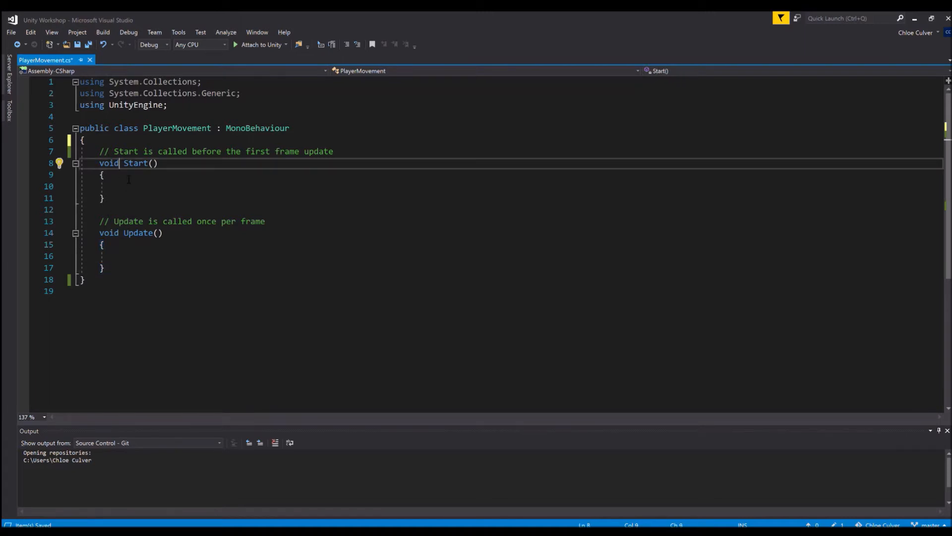
{"action": "left_click", "coordinate": [138, 232]}
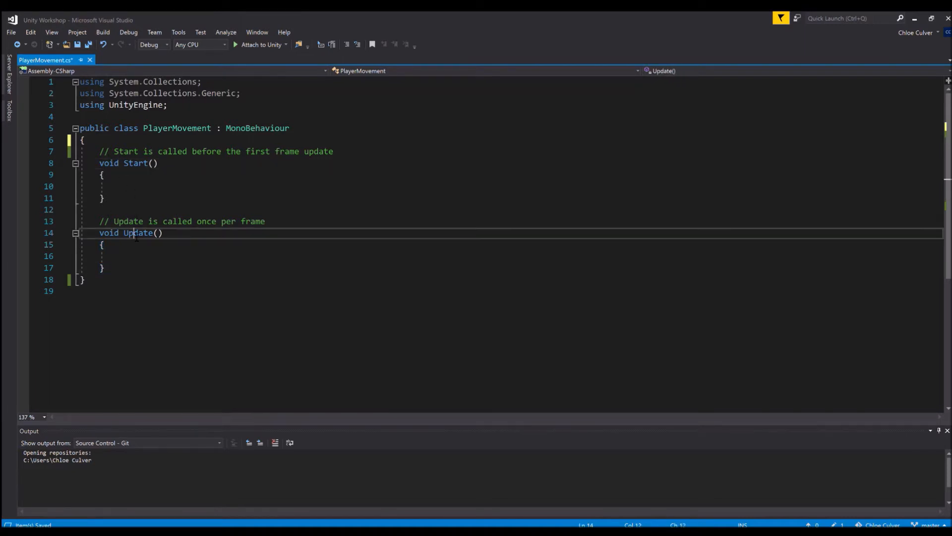
{"action": "left_click", "coordinate": [124, 163]}
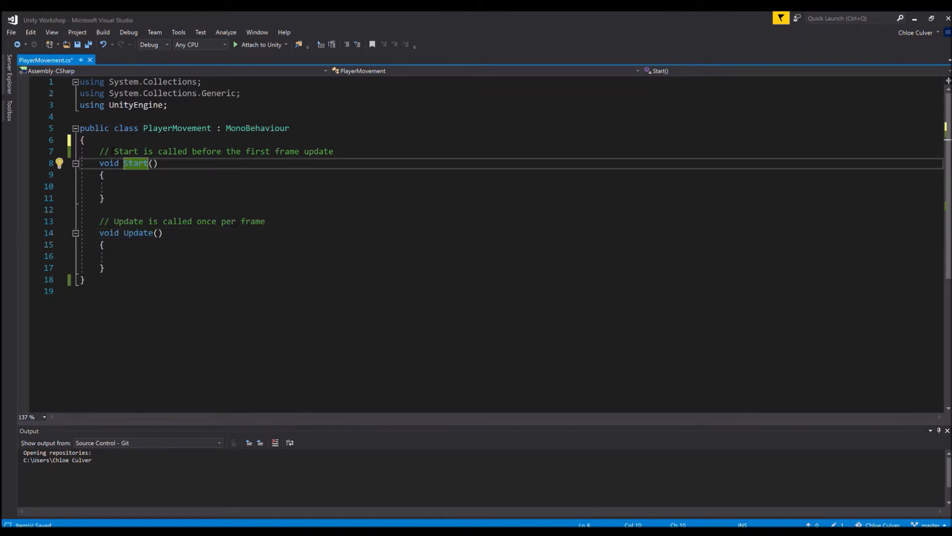
{"action": "left_click_drag", "start_coordinate": [110, 151], "coordinate": [331, 152]}
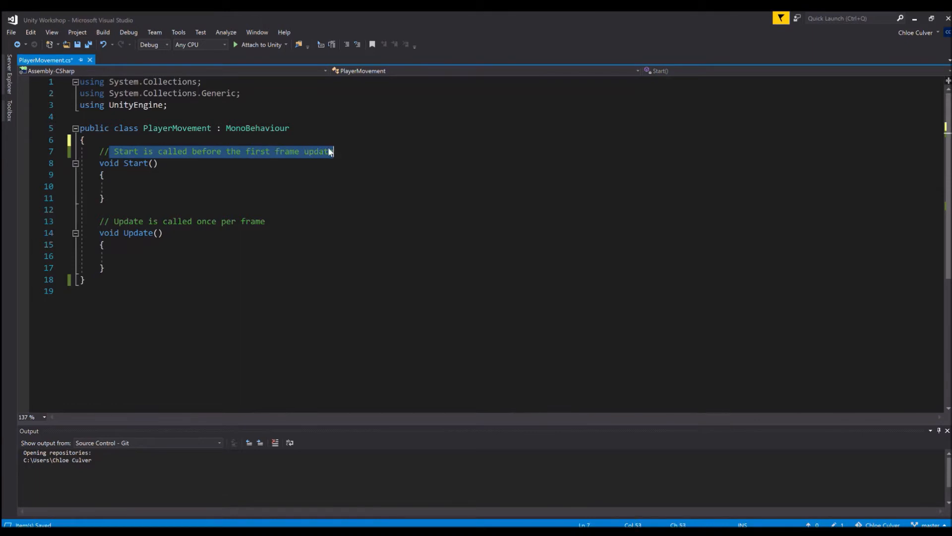
{"action": "left_click_drag", "start_coordinate": [112, 221], "coordinate": [266, 221]}
{"action": "left_click", "coordinate": [274, 224]}
{"action": "left_click", "coordinate": [287, 198]}
{"action": "left_click", "coordinate": [289, 191]}
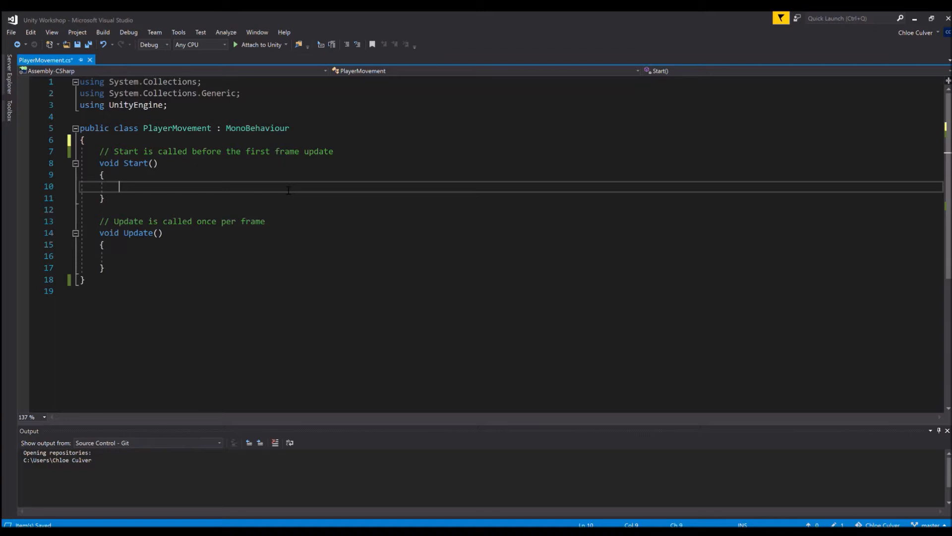
{"action": "left_click", "coordinate": [196, 214]}
{"action": "left_click", "coordinate": [179, 203]}
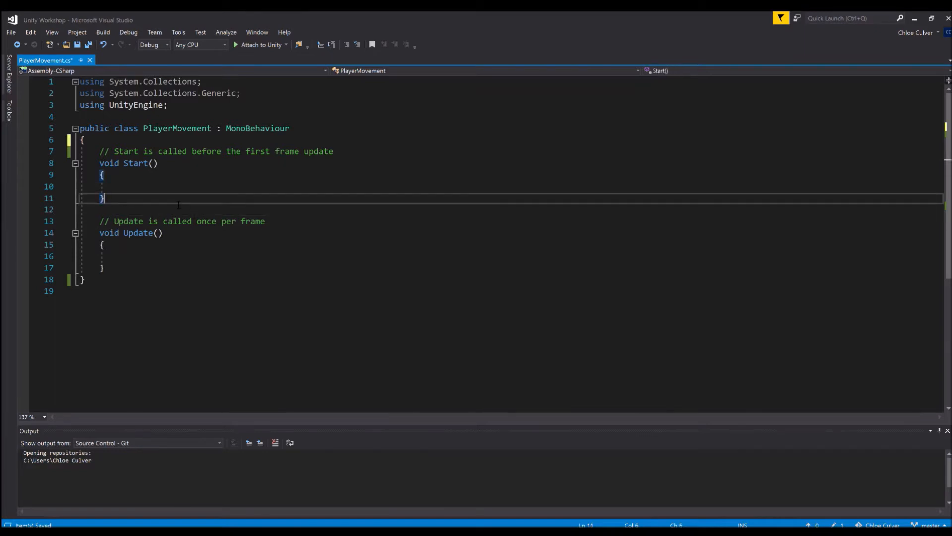
Examine the full blocks of Start and Update, including the empty body of each function.
{"action": "left_click_drag", "start_coordinate": [89, 162], "coordinate": [114, 201]}
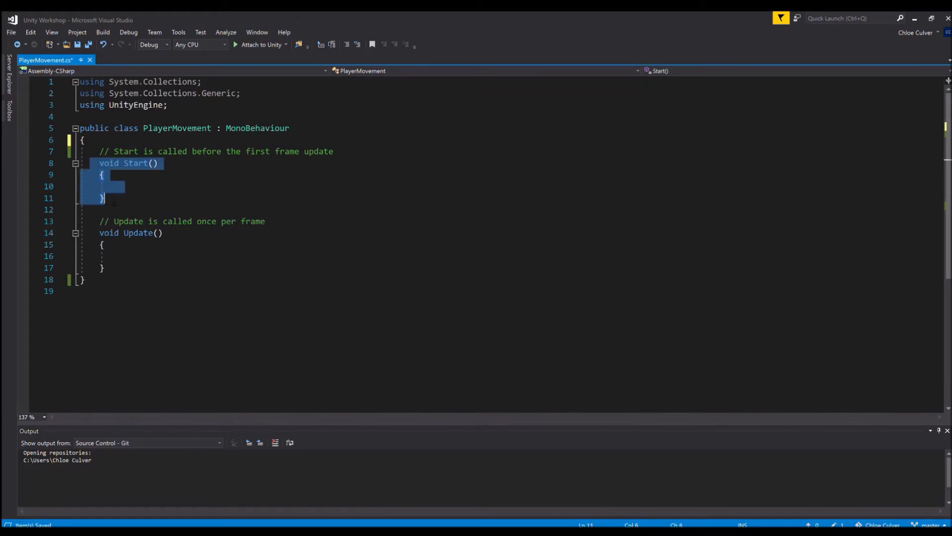
{"action": "left_click", "coordinate": [119, 204]}
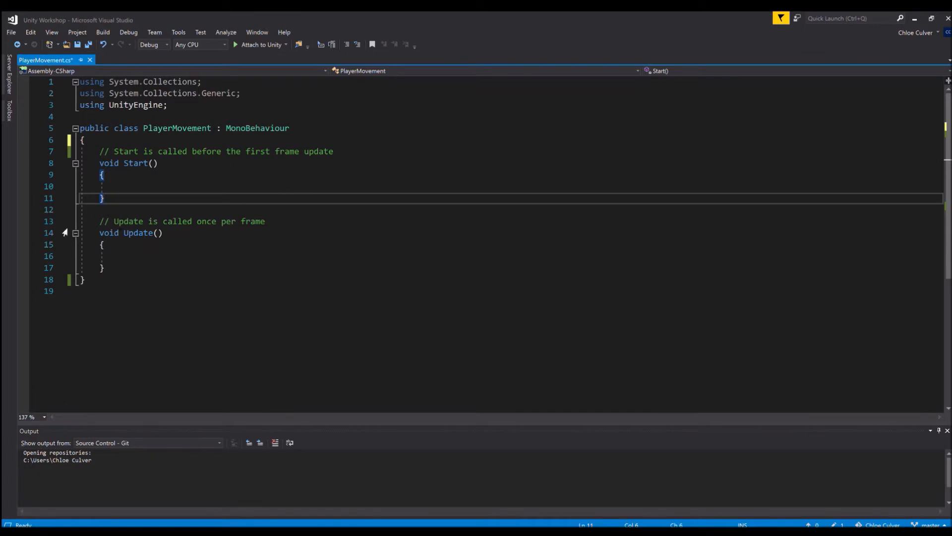
{"action": "left_click_drag", "start_coordinate": [90, 221], "coordinate": [117, 270]}
{"action": "left_click", "coordinate": [131, 267]}
{"action": "left_click", "coordinate": [143, 249]}
{"action": "left_click", "coordinate": [151, 257]}
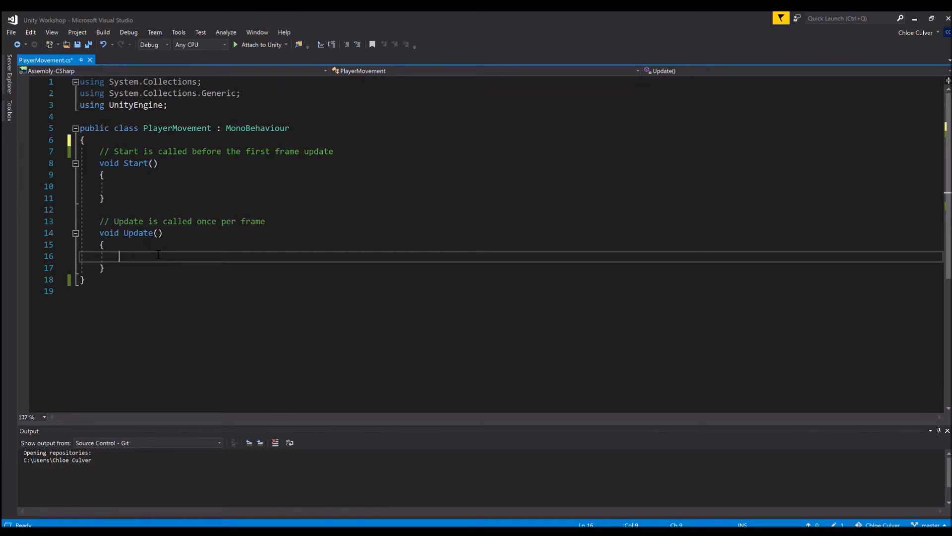
{"action": "left_click", "coordinate": [143, 210]}
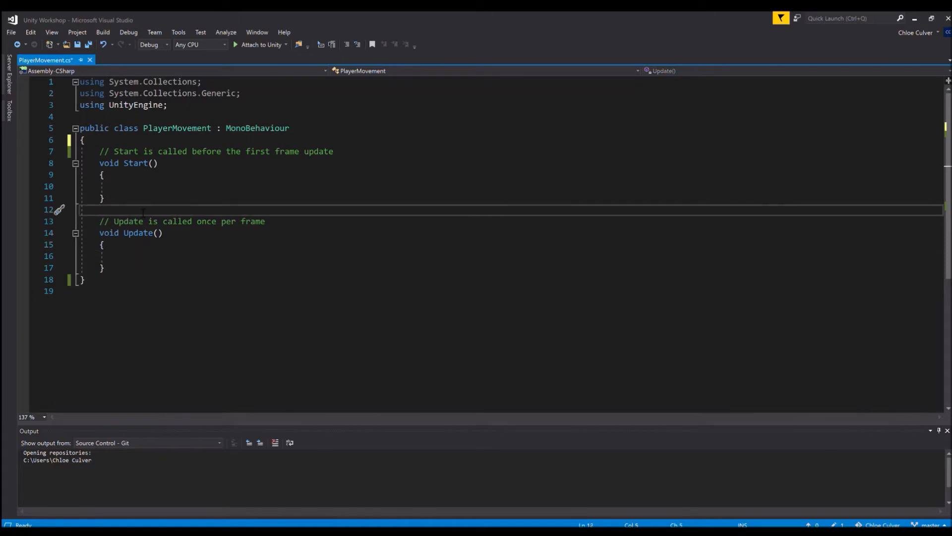
{"action": "left_click", "coordinate": [124, 187]}
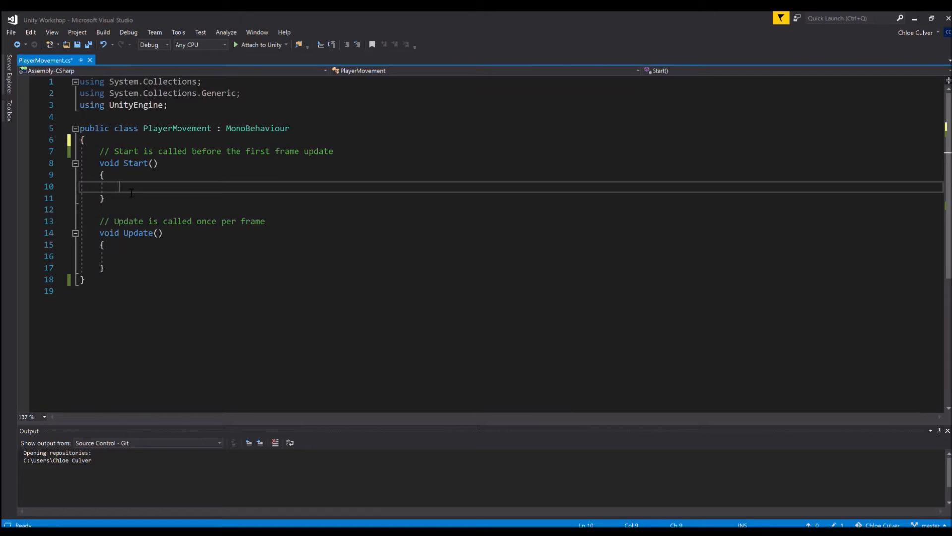
{"action": "left_click", "coordinate": [114, 256]}
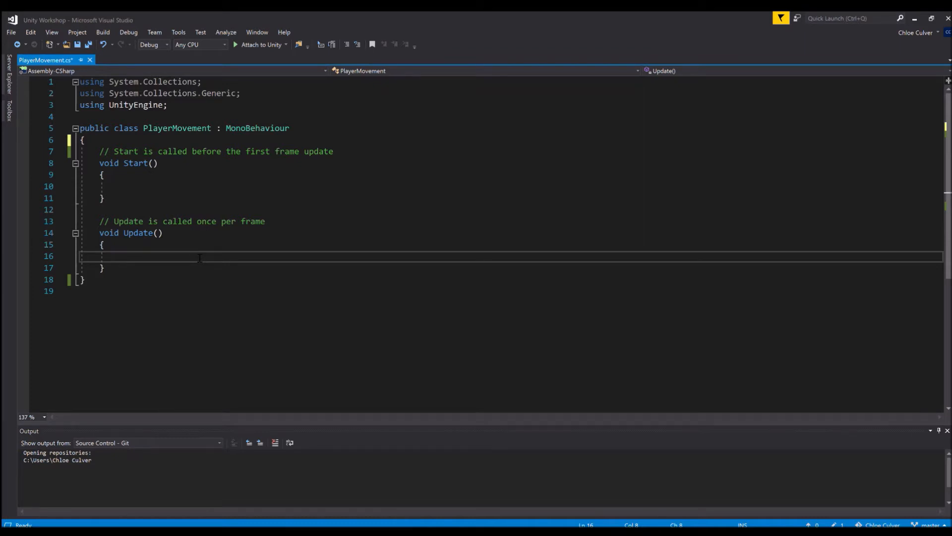
Declare a public float MoveSpeed at the start of the class, with the comment "How fast we will move this object" above it.
{"action": "left_click", "coordinate": [135, 143]}
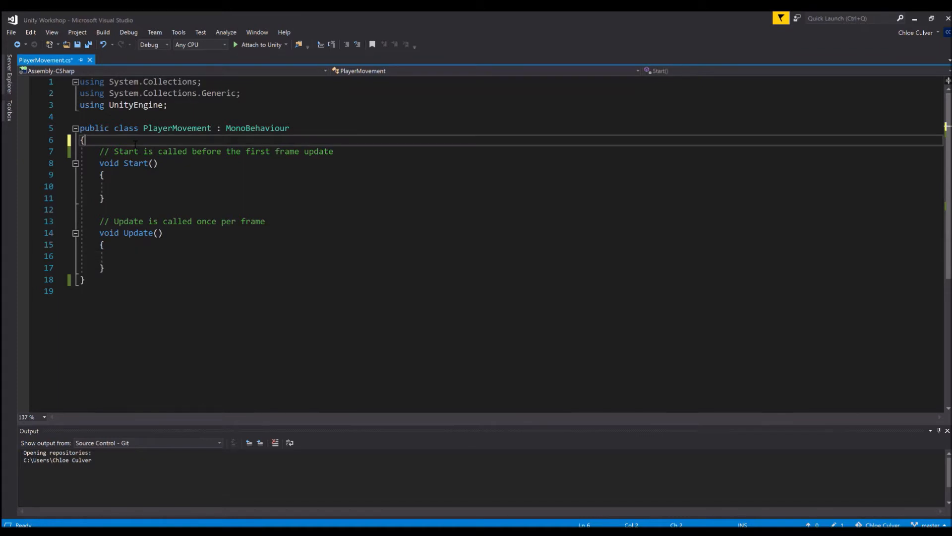
{"action": "key", "text": "Return"}
{"action": "type", "text": "publ"}
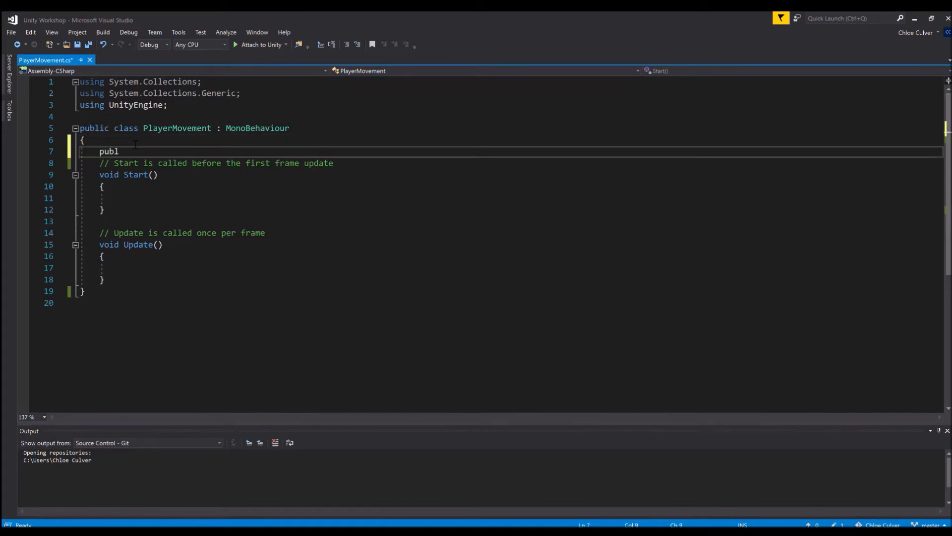
{"action": "type", "text": "ic float MoveSpeed;"}
{"action": "key", "text": "ctrl+Return"}
{"action": "type", "text": "//"}
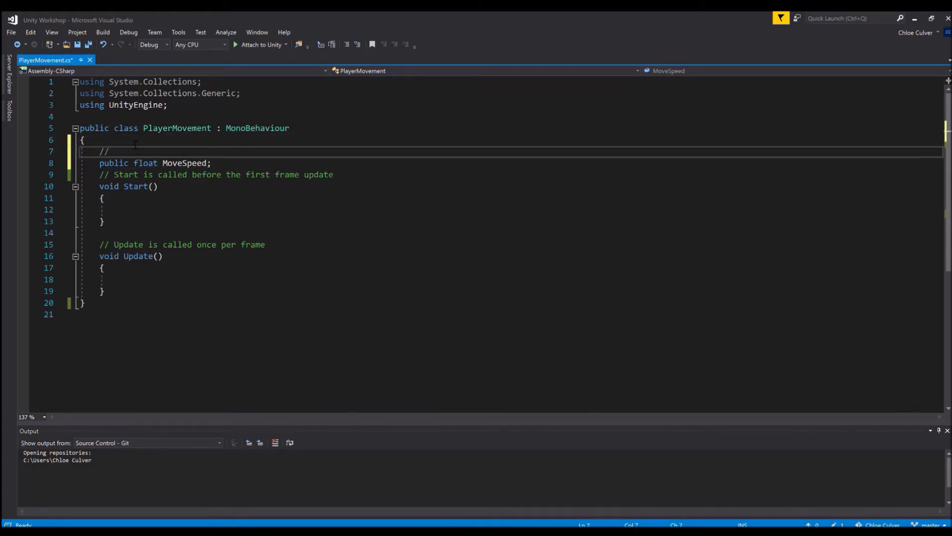
{"action": "type", "text": "How fast we will move this object"}
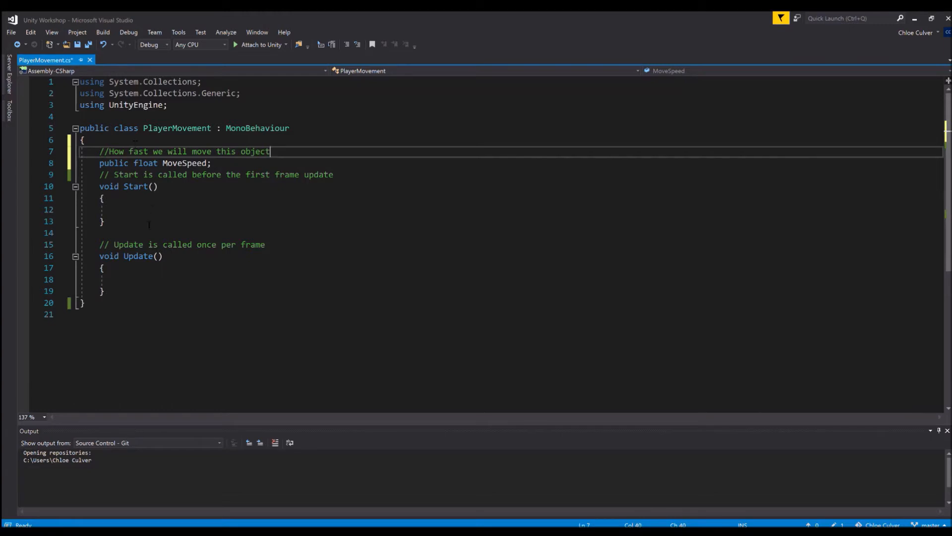
In Update, add to transform.position a new Vector3 of (MoveSpeed,0,0).
{"action": "left_click", "coordinate": [133, 278]}
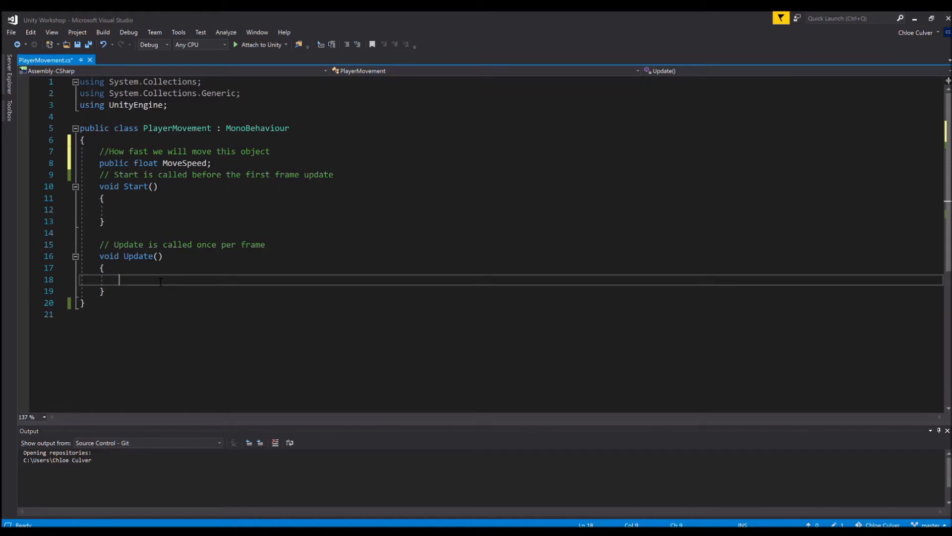
{"action": "type", "text": "transform.posd"}
{"action": "key", "text": "BackSpace"}
{"action": "key", "text": "Tab"}
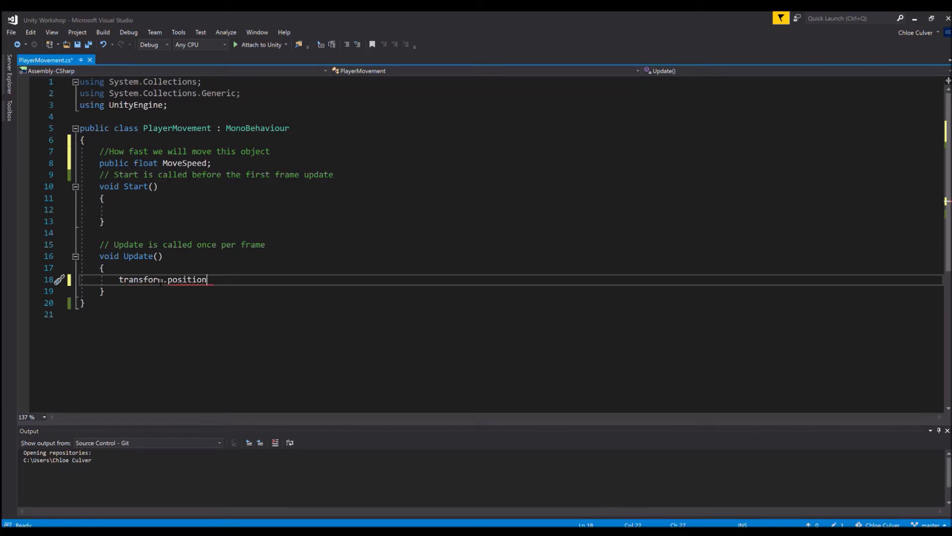
{"action": "type", "text": "+= new Vector3(moveS"}
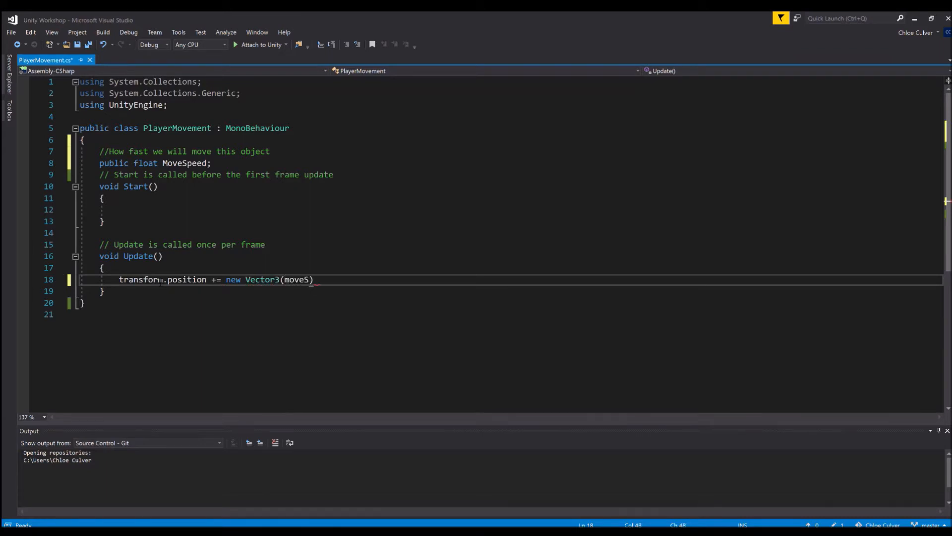
{"action": "key", "text": "Tab"}
{"action": "type", "text": ",0,0"}
Multiply the Vector3 in the movement line by Input.GetAxis("Horizontal").
{"action": "key", "text": "End"}
{"action": "type", "text": "*"}
{"action": "type", "text": " Input."}
{"action": "type", "text": "Get"}
{"action": "type", "text": "Axis"}
{"action": "type", "text": "(\"Hori"}
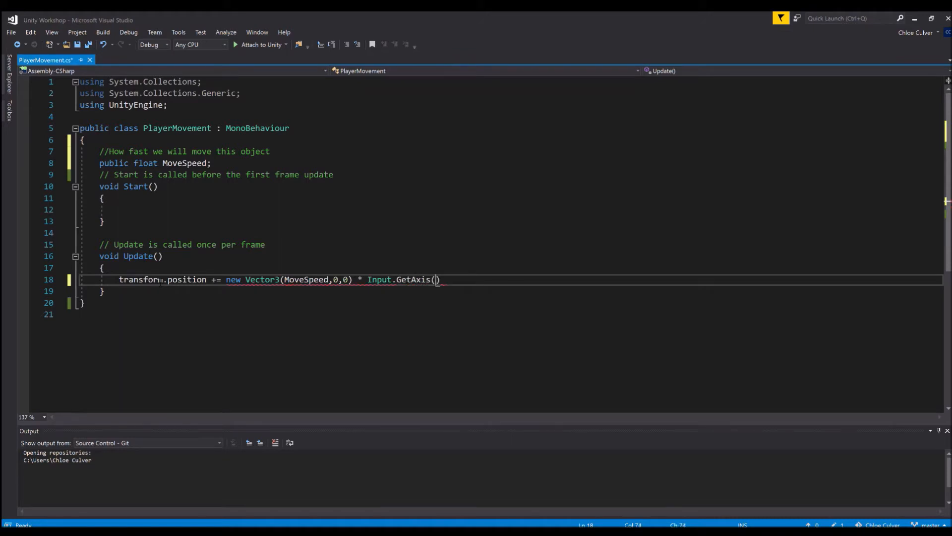
{"action": "type", "text": "zontal\")"}
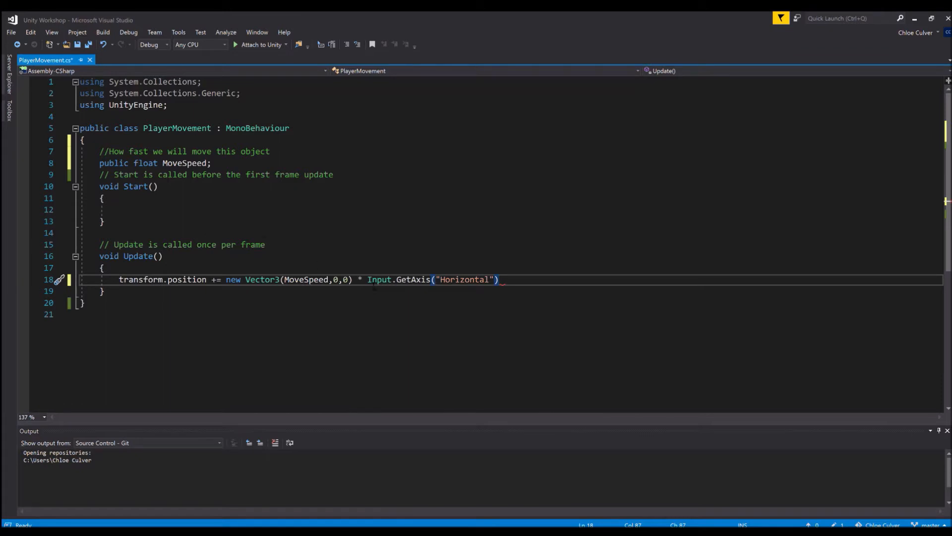
Enlarge the code text, check the Horizontal axis name and end the movement statement with a semicolon.
{"action": "scroll", "coordinate": [471, 288], "scroll_direction": "up", "scroll_amount": 1, "text": "ctrl"}
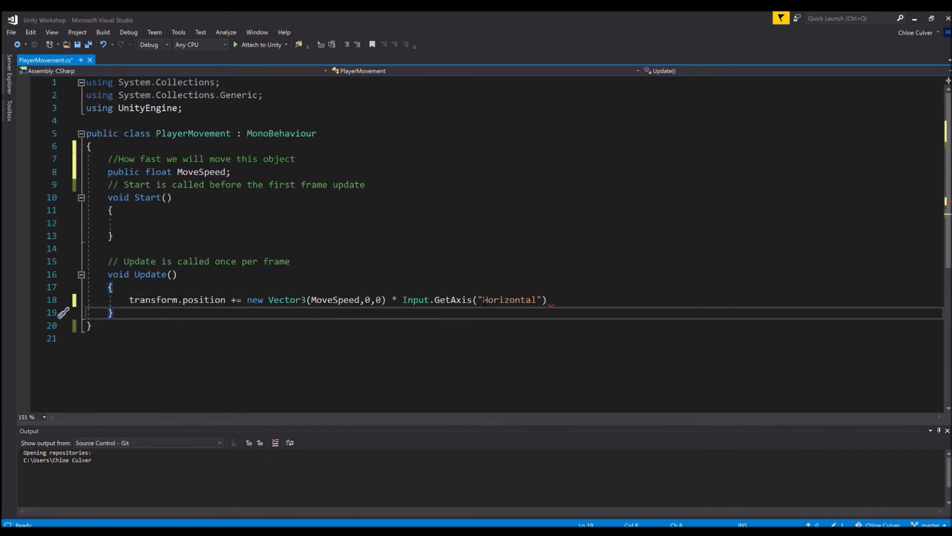
{"action": "left_click_drag", "start_coordinate": [483, 300], "coordinate": [537, 300]}
{"action": "left_click", "coordinate": [568, 303]}
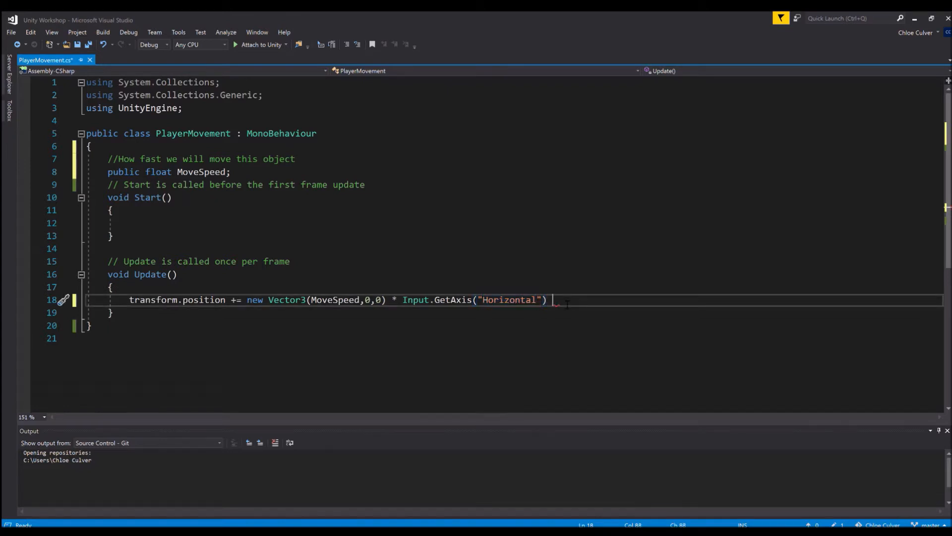
{"action": "key", "text": "BackSpace"}
{"action": "type", "text": ";"}
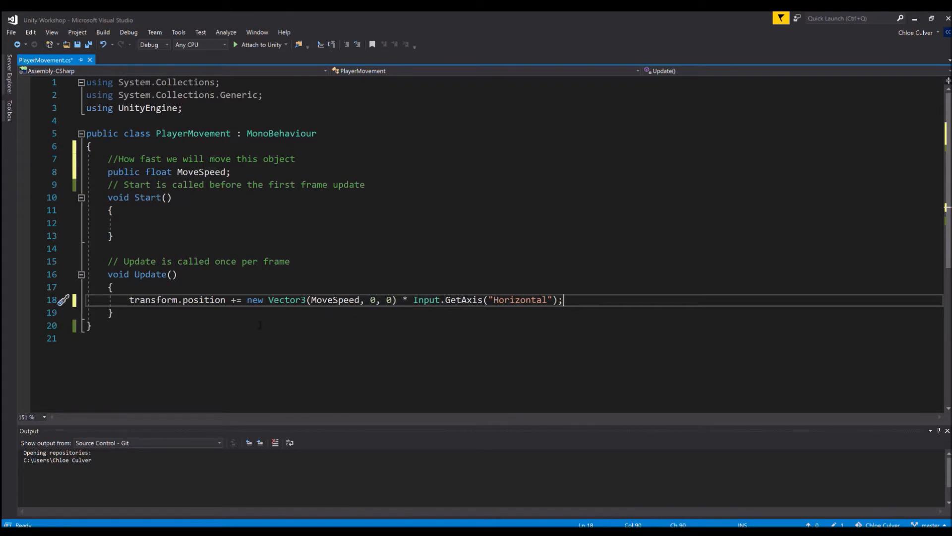
{"action": "left_click", "coordinate": [189, 291]}
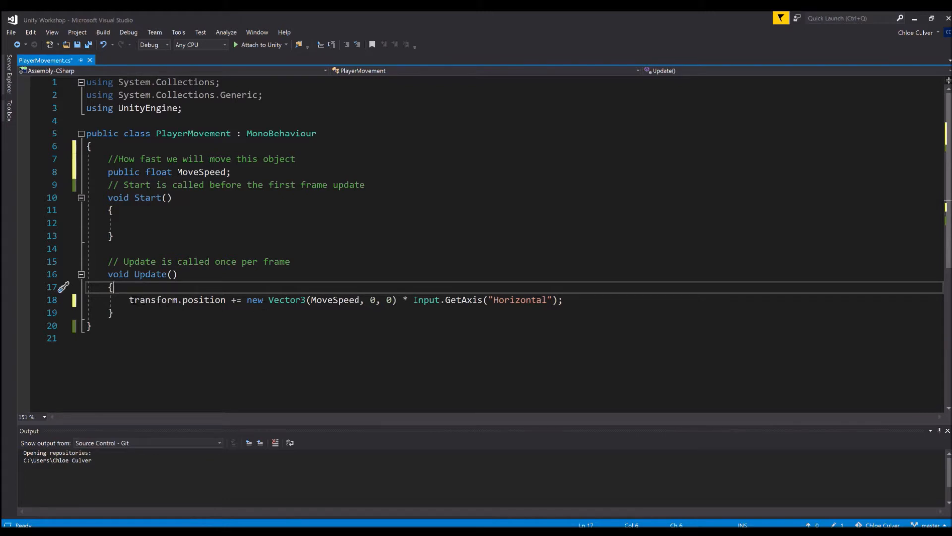
Examine how the movement line in Update adds new Vector3(MoveSpeed, 0, 0) to transform.position.
{"action": "left_click_drag", "start_coordinate": [129, 300], "coordinate": [226, 300]}
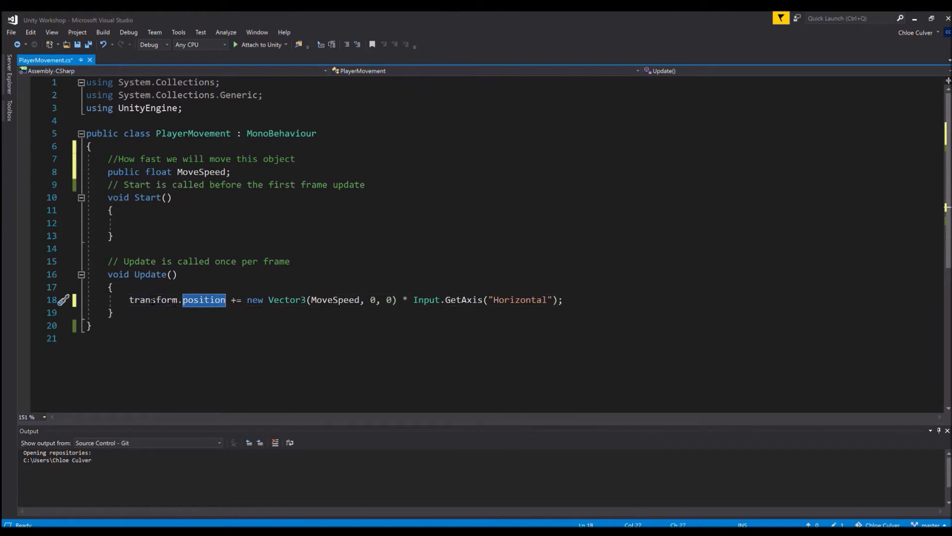
{"action": "double_click", "coordinate": [153, 300]}
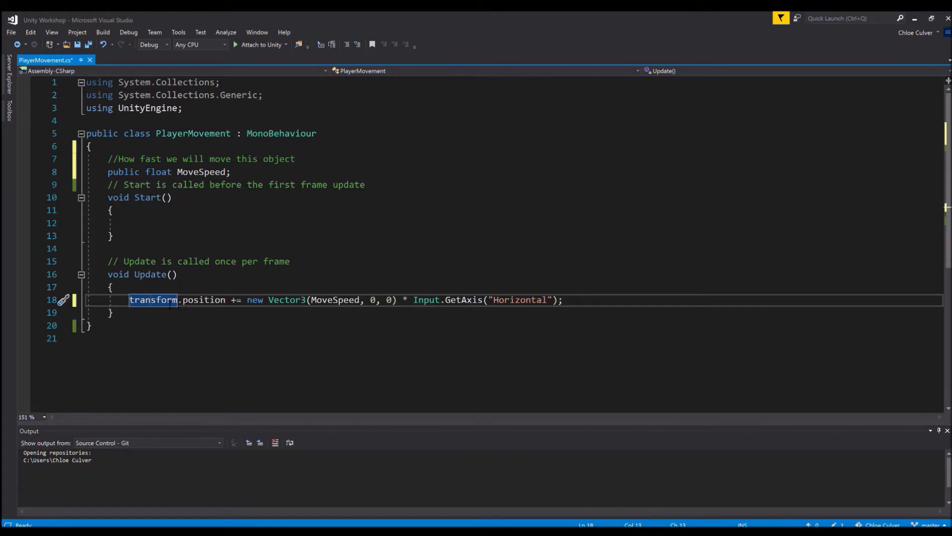
{"action": "left_click_drag", "start_coordinate": [129, 300], "coordinate": [223, 300]}
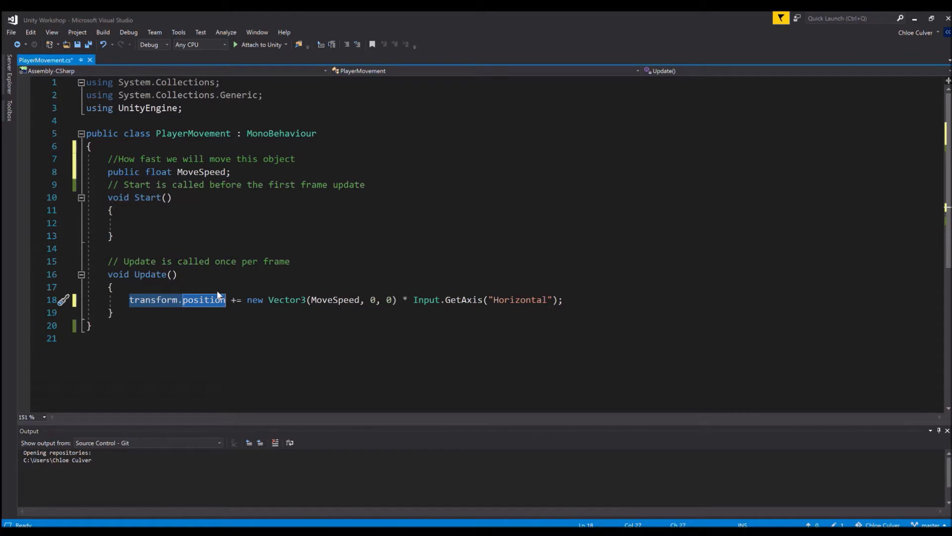
{"action": "left_click", "coordinate": [236, 299]}
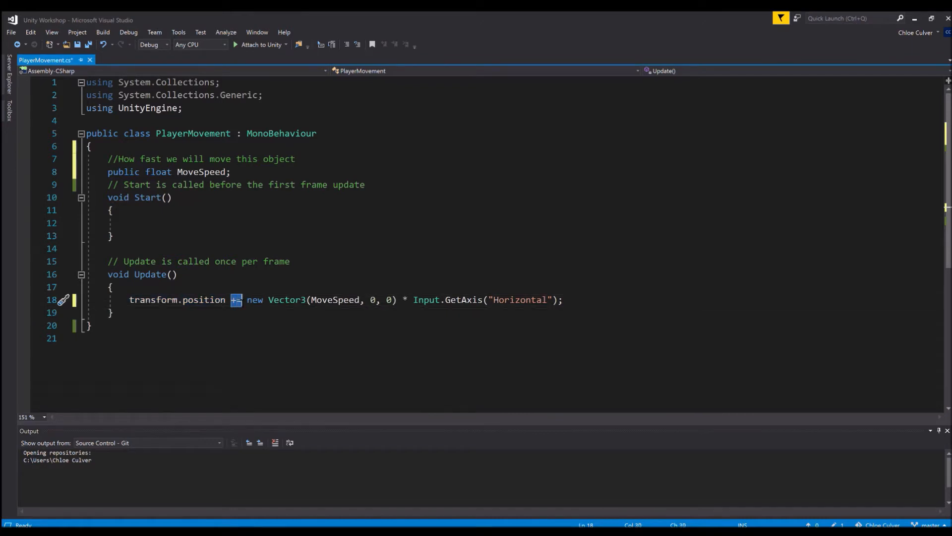
{"action": "left_click_drag", "start_coordinate": [247, 300], "coordinate": [397, 301]}
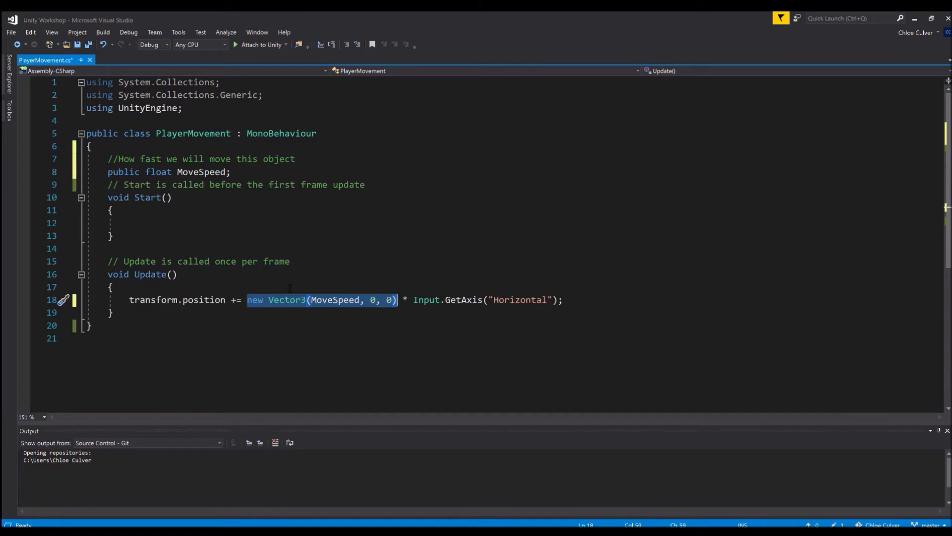
{"action": "left_click", "coordinate": [290, 288]}
{"action": "left_click_drag", "start_coordinate": [130, 300], "coordinate": [398, 300]}
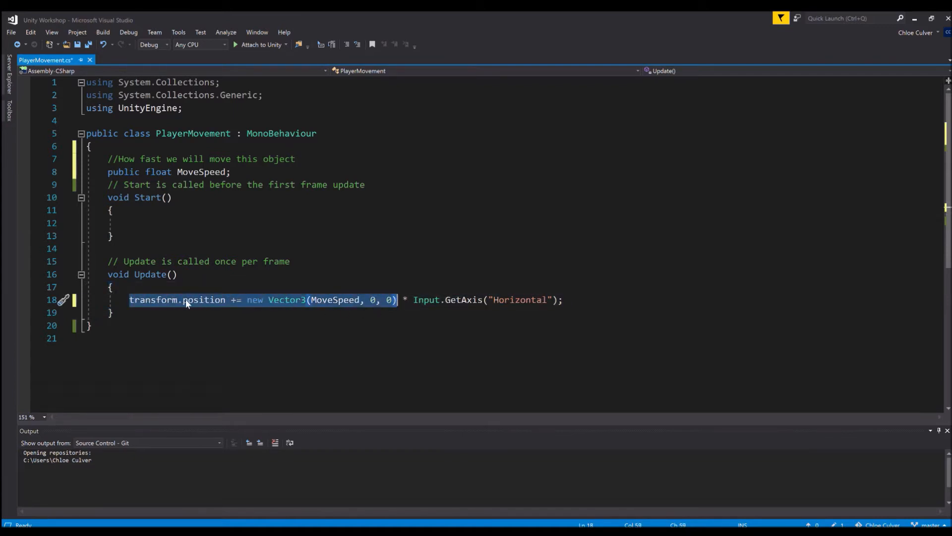
{"action": "left_click", "coordinate": [229, 300]}
{"action": "left_click_drag", "start_coordinate": [311, 300], "coordinate": [360, 301]}
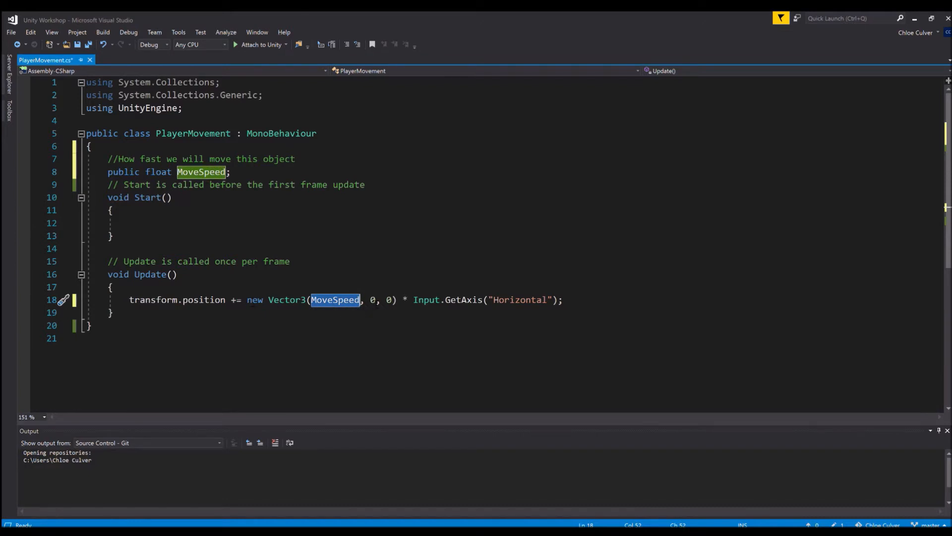
{"action": "left_click_drag", "start_coordinate": [397, 300], "coordinate": [249, 301]}
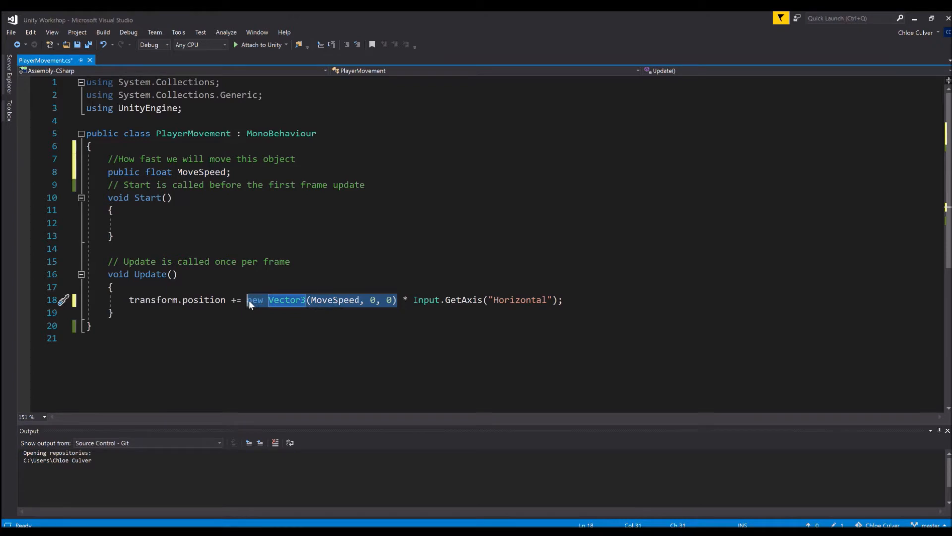
{"action": "left_click", "coordinate": [397, 301]}
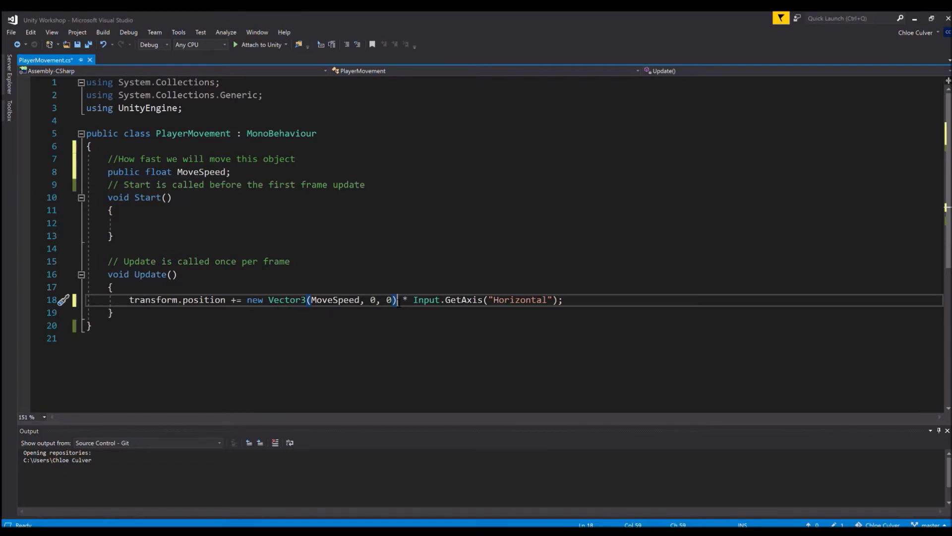
Examine the Input.GetAxis("Horizontal") multiplier in the movement line and the per-frame Update method that contains it.
{"action": "left_click_drag", "start_coordinate": [402, 303], "coordinate": [568, 301]}
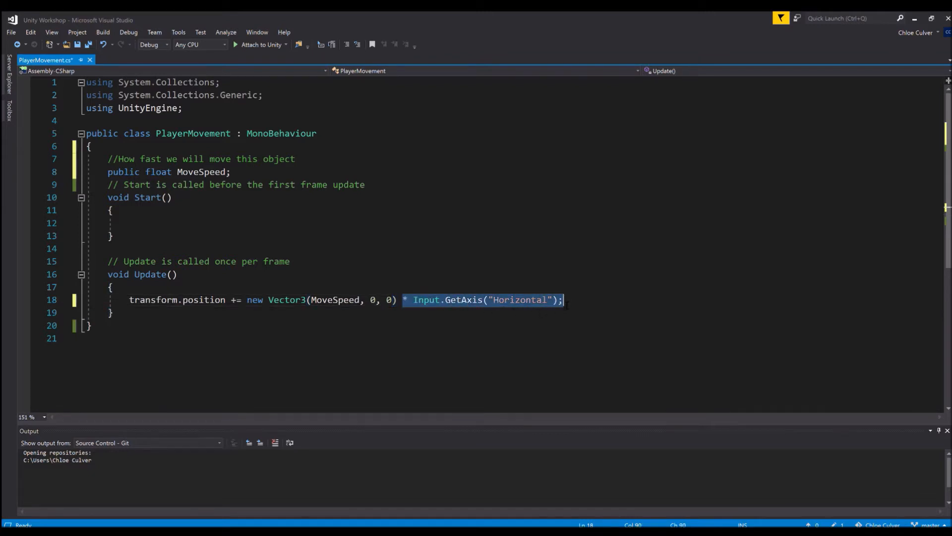
{"action": "left_click", "coordinate": [405, 297]}
{"action": "left_click_drag", "start_coordinate": [414, 300], "coordinate": [562, 300]}
{"action": "left_click", "coordinate": [564, 299]}
{"action": "left_click_drag", "start_coordinate": [414, 299], "coordinate": [554, 302]}
{"action": "left_click", "coordinate": [572, 305]}
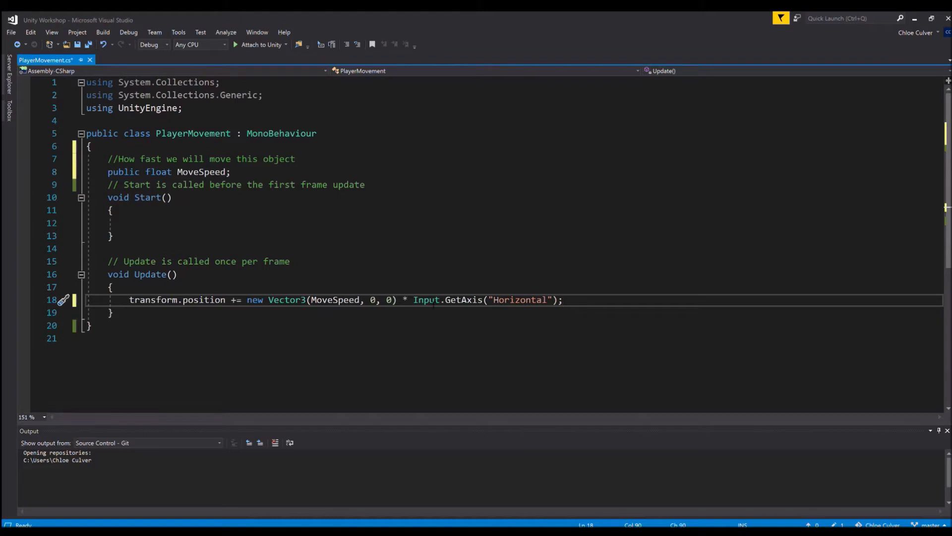
{"action": "left_click_drag", "start_coordinate": [413, 299], "coordinate": [557, 299]}
{"action": "left_click", "coordinate": [417, 300]}
{"action": "left_click_drag", "start_coordinate": [414, 300], "coordinate": [552, 300]}
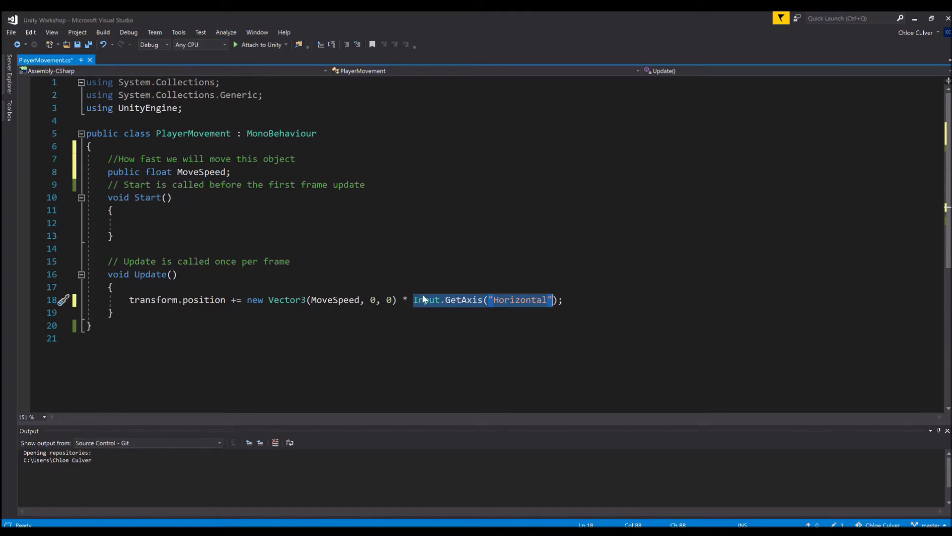
{"action": "left_click", "coordinate": [492, 289]}
{"action": "left_click_drag", "start_coordinate": [130, 299], "coordinate": [557, 300]}
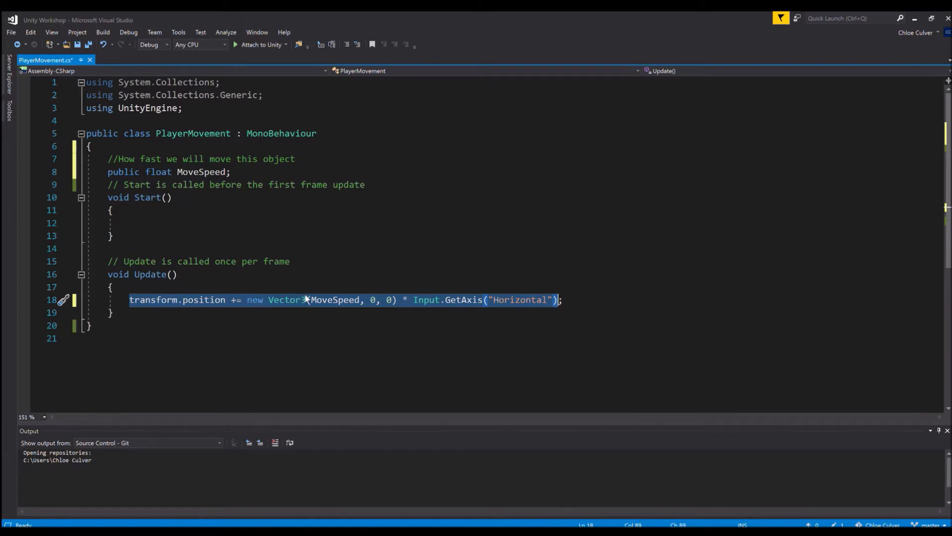
{"action": "double_click", "coordinate": [317, 300]}
{"action": "left_click_drag", "start_coordinate": [415, 303], "coordinate": [555, 304]}
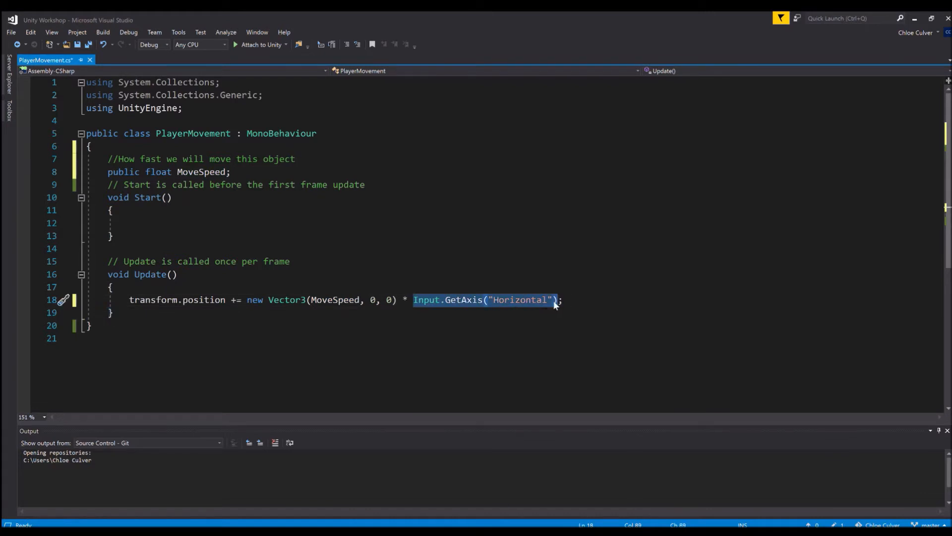
{"action": "left_click", "coordinate": [558, 301]}
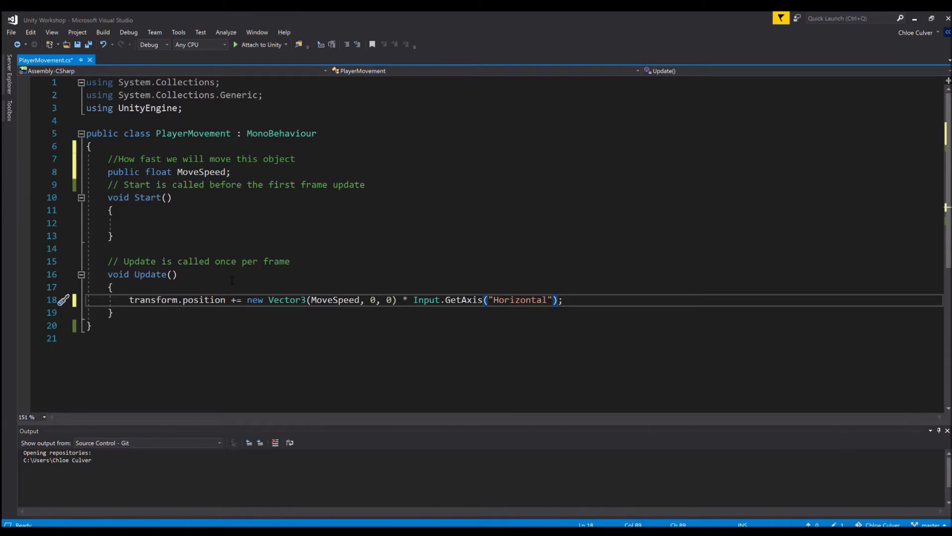
{"action": "left_click_drag", "start_coordinate": [162, 262], "coordinate": [304, 275]}
{"action": "left_click", "coordinate": [213, 281]}
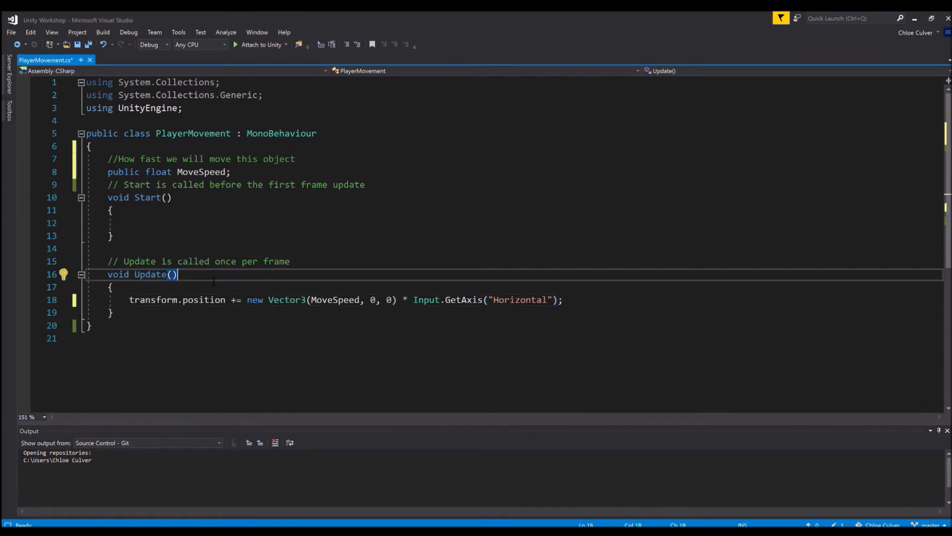
{"action": "left_click", "coordinate": [130, 300]}
{"action": "double_click", "coordinate": [131, 301]}
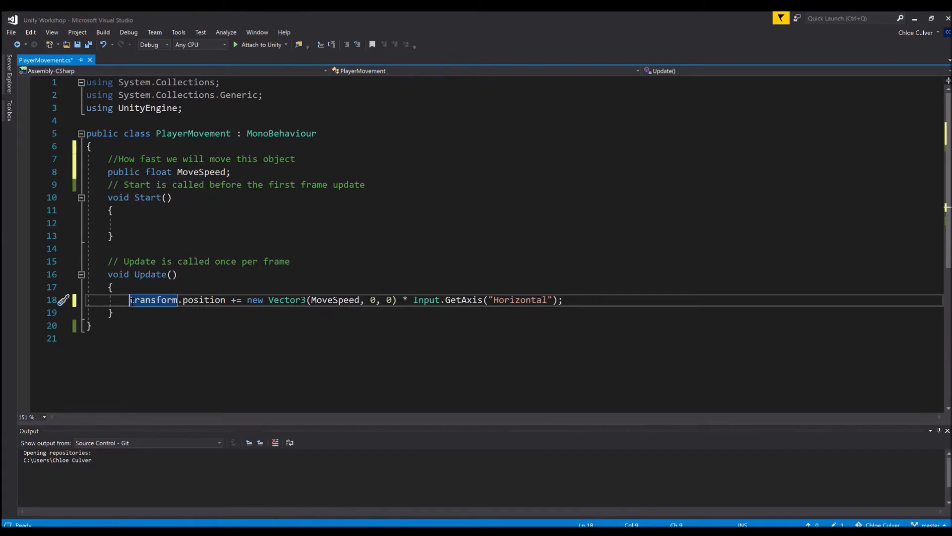
Multiply the movement expression in Update by Time.deltaTime, ending the statement with a single semicolon.
{"action": "left_click", "coordinate": [559, 303]}
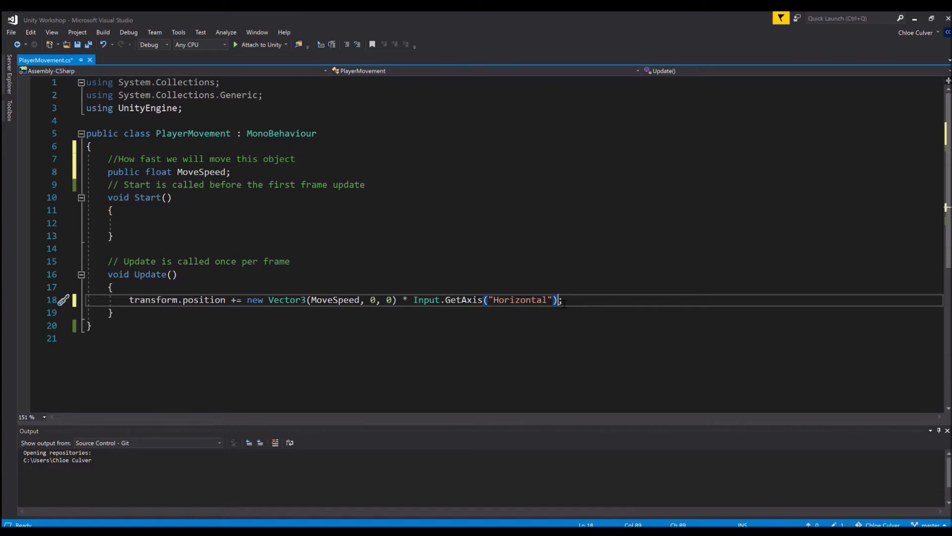
{"action": "type", "text": "* Time.deltaTime;"}
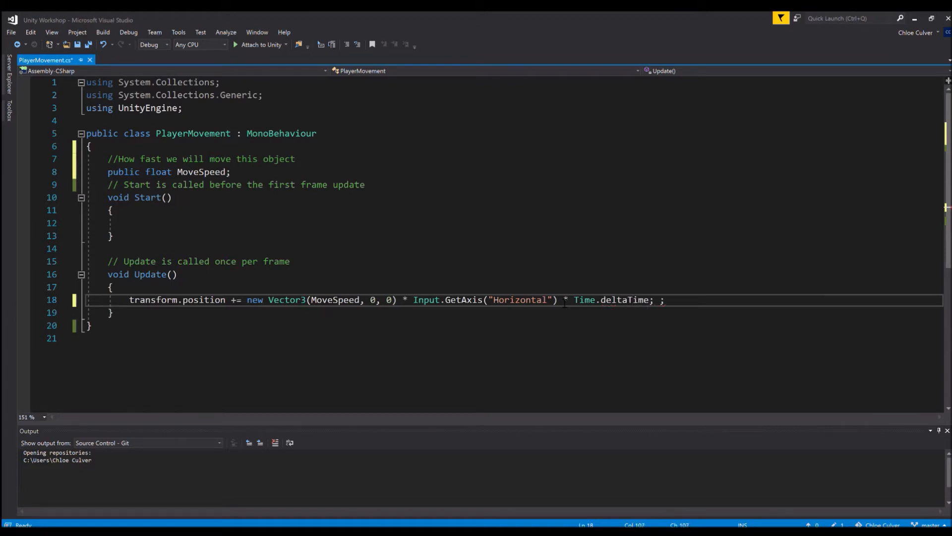
{"action": "left_click_drag", "start_coordinate": [666, 300], "coordinate": [655, 300]}
{"action": "key", "text": "BackSpace"}
Review the whole movement statement in Update and how its Time.deltaTime factor applies to the rest of the expression.
{"action": "left_click_drag", "start_coordinate": [564, 300], "coordinate": [646, 301]}
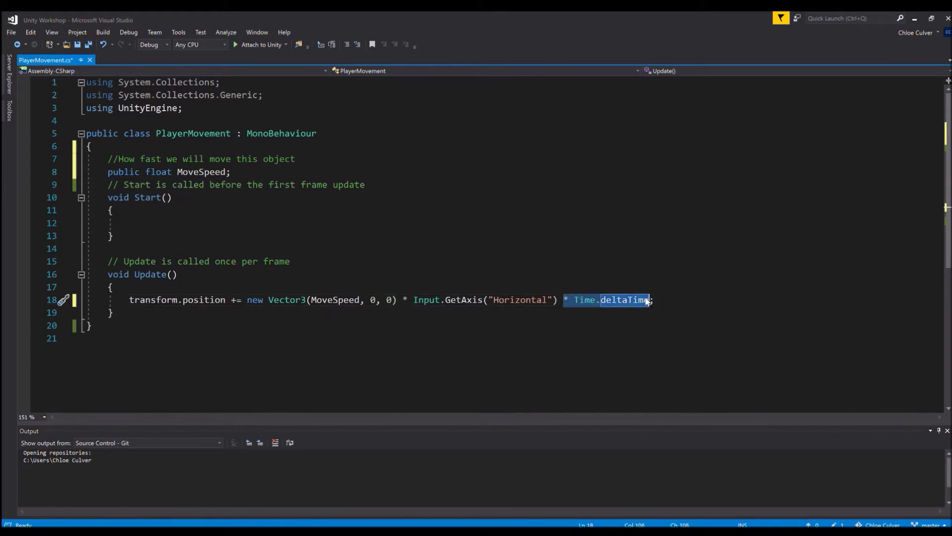
{"action": "left_click", "coordinate": [564, 299]}
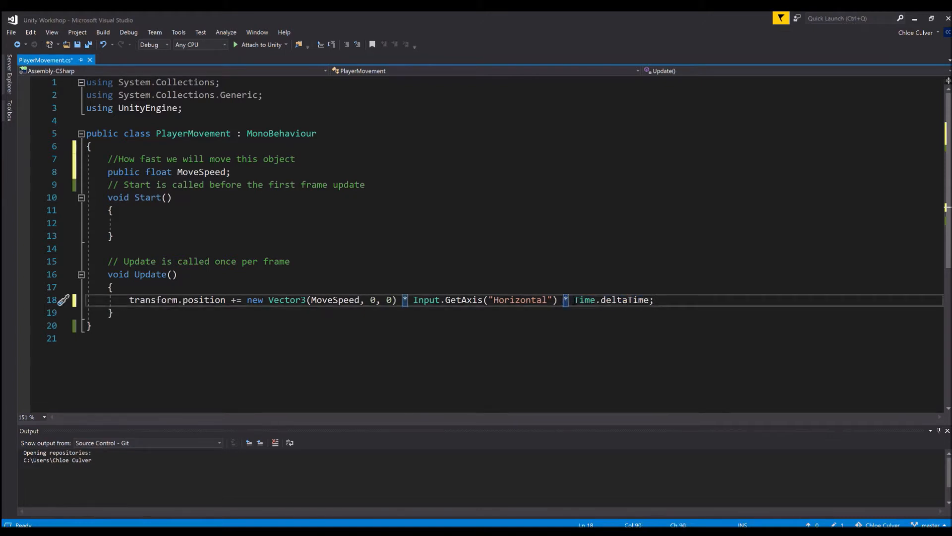
{"action": "mouse_move", "coordinate": [655, 300]}
{"action": "left_mouse_down"}
{"action": "mouse_move", "coordinate": [131, 301]}
{"action": "mouse_move", "coordinate": [669, 304]}
{"action": "left_mouse_up"}
{"action": "left_click", "coordinate": [130, 300]}
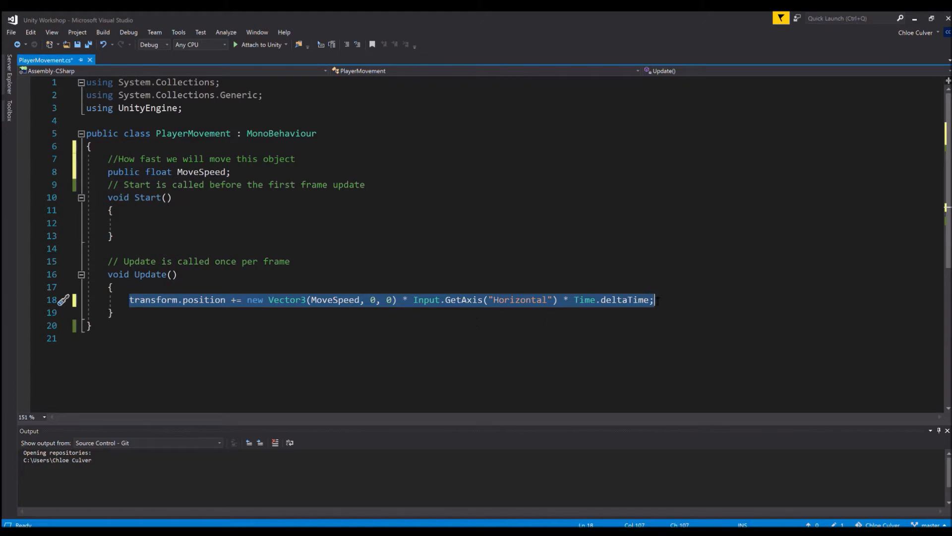
{"action": "key", "text": "End"}
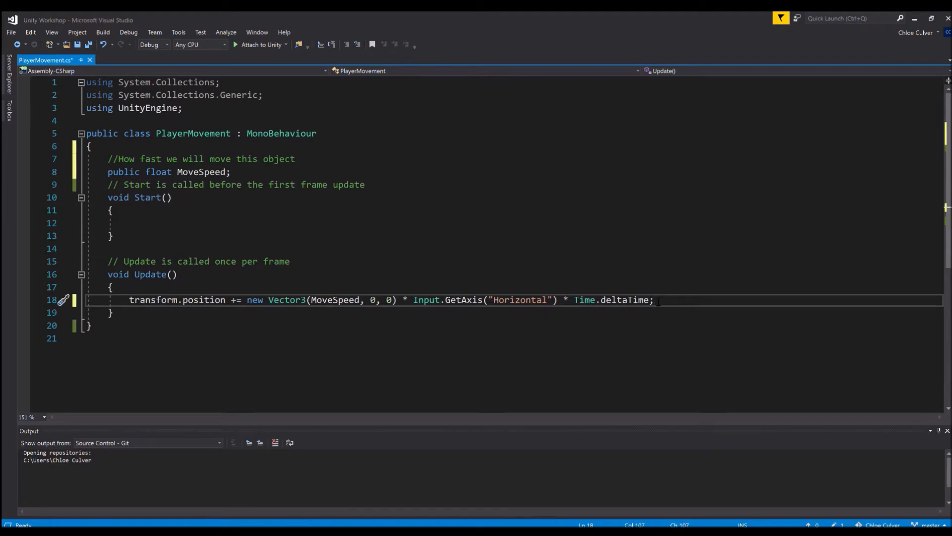
{"action": "left_click_drag", "start_coordinate": [656, 300], "coordinate": [129, 301]}
{"action": "left_click", "coordinate": [564, 299]}
{"action": "left_click_drag", "start_coordinate": [558, 300], "coordinate": [131, 300]}
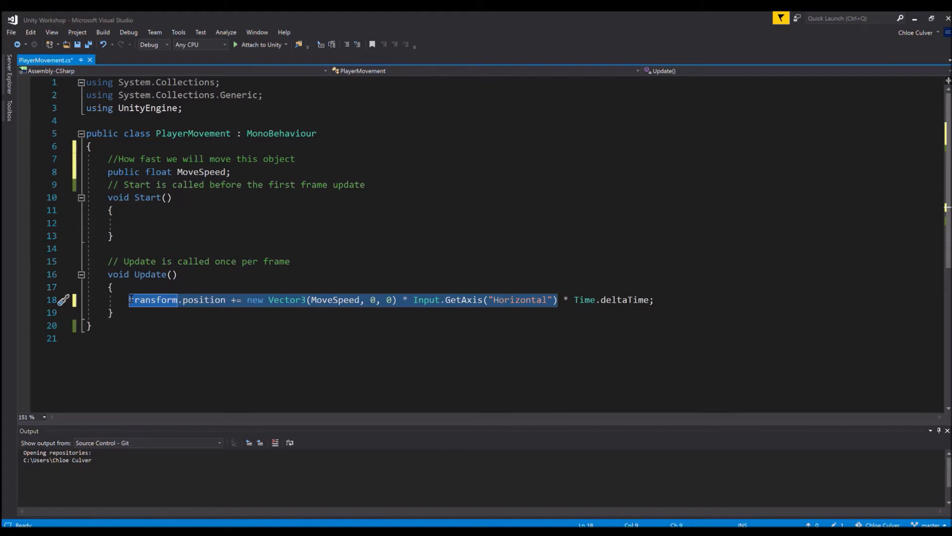
{"action": "left_click", "coordinate": [124, 299]}
{"action": "left_click_drag", "start_coordinate": [124, 301], "coordinate": [667, 299]}
{"action": "left_click", "coordinate": [667, 299]}
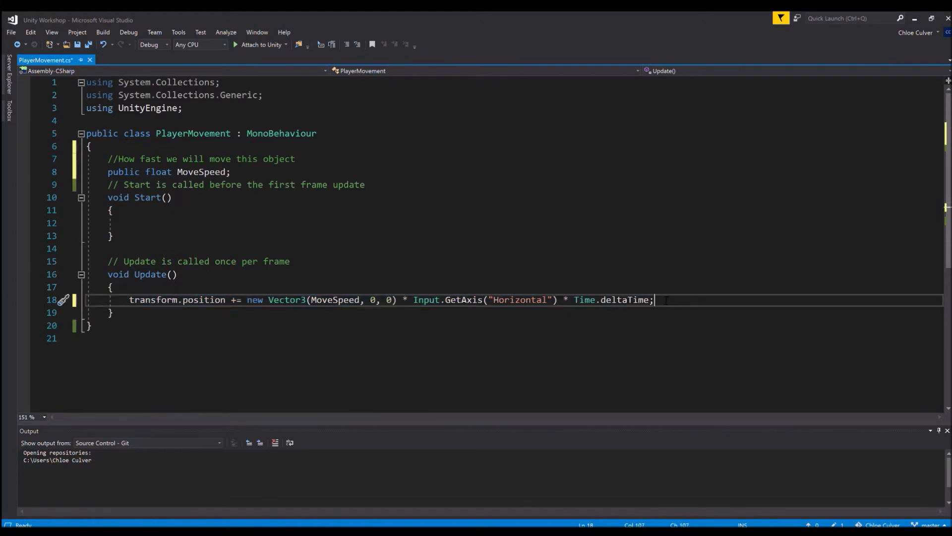
{"action": "left_click", "coordinate": [573, 306]}
{"action": "left_click_drag", "start_coordinate": [558, 299], "coordinate": [657, 307]}
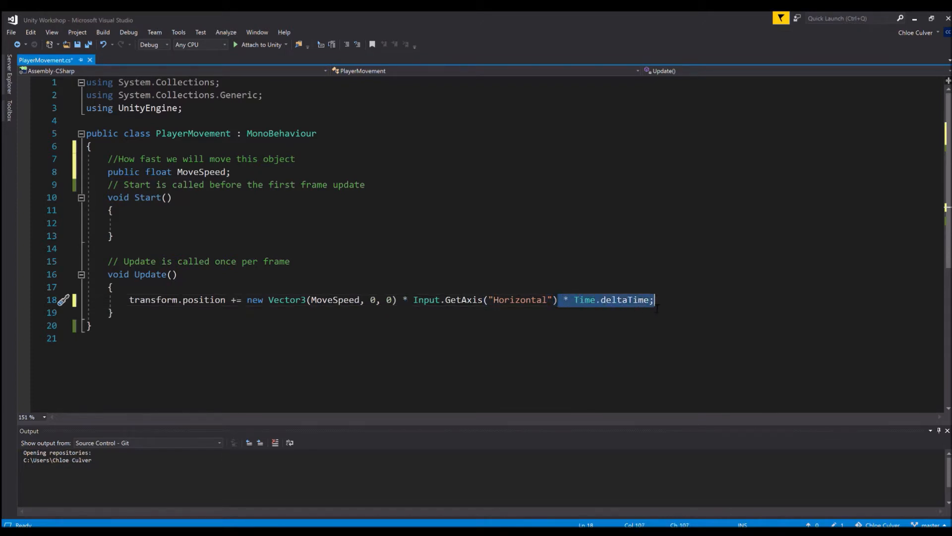
{"action": "left_click", "coordinate": [563, 299]}
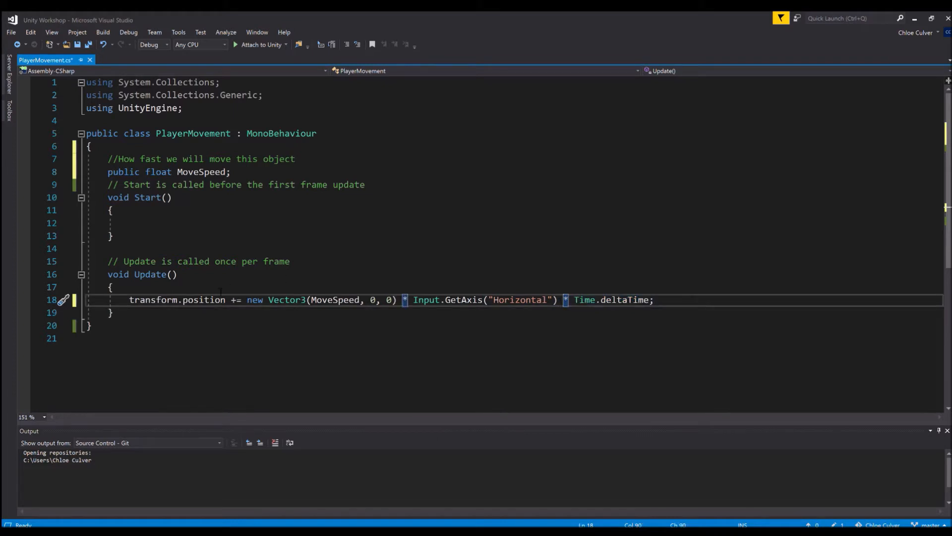
{"action": "left_click_drag", "start_coordinate": [128, 300], "coordinate": [655, 301]}
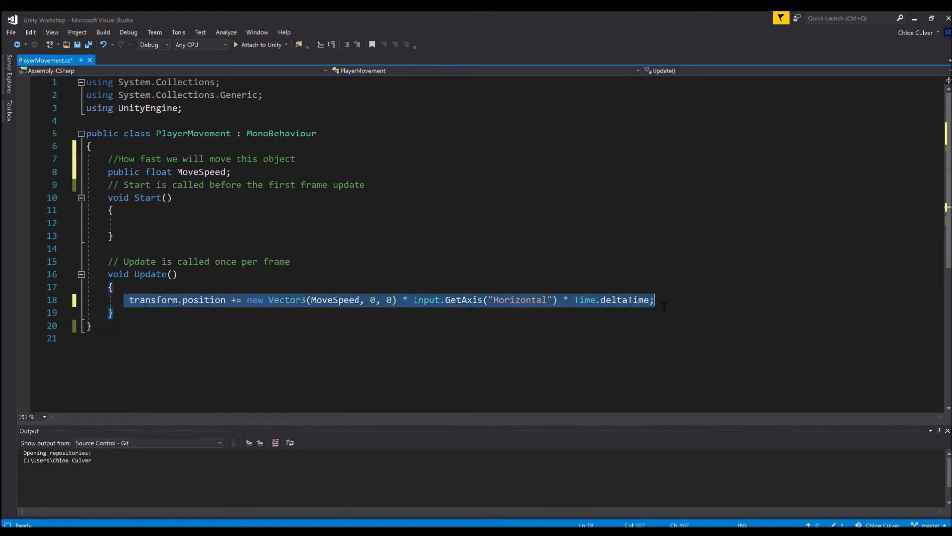
{"action": "left_click", "coordinate": [190, 299]}
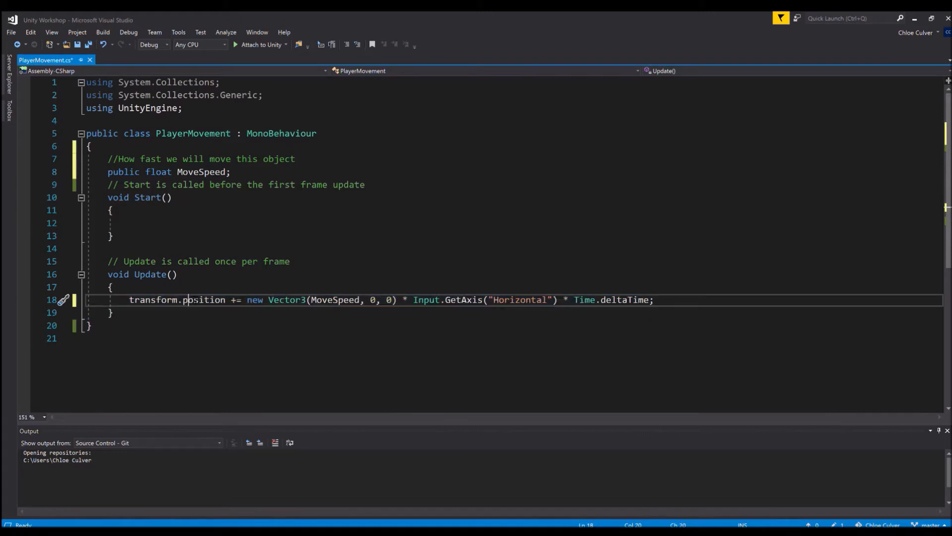
{"action": "left_click_drag", "start_coordinate": [248, 300], "coordinate": [340, 300]}
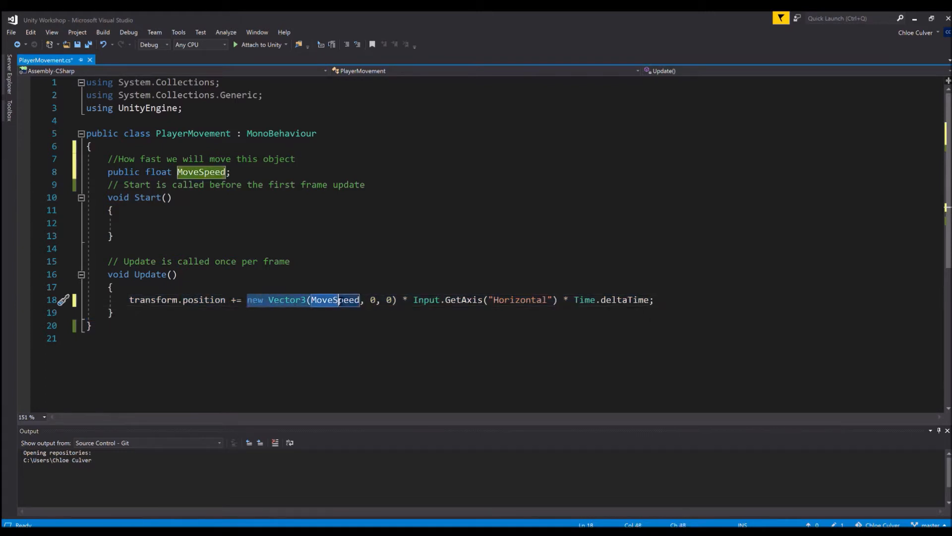
{"action": "left_click_drag", "start_coordinate": [408, 301], "coordinate": [559, 302]}
{"action": "left_click", "coordinate": [402, 274]}
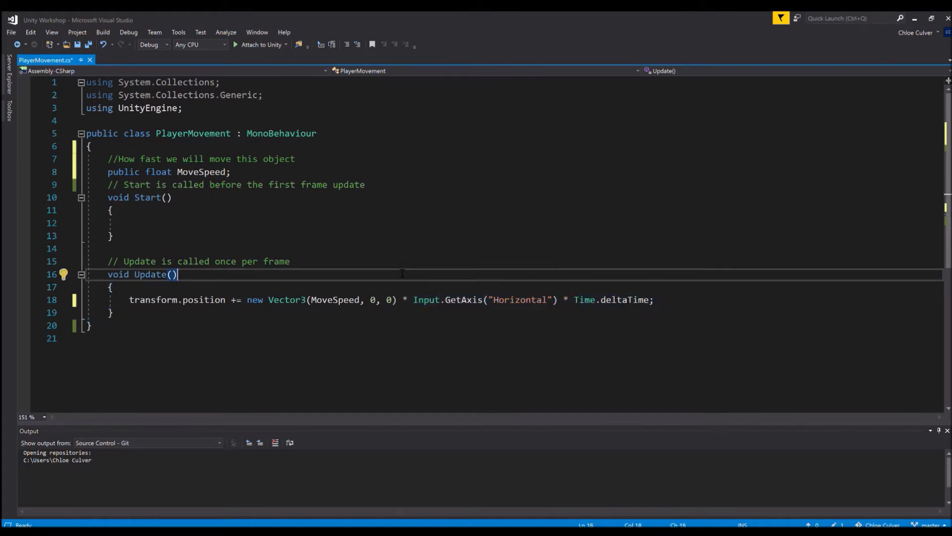
Save the PlayerMovement script, and in Unity adjust the divider between the Scene view and the Console.
{"action": "key", "text": "ctrl+s"}
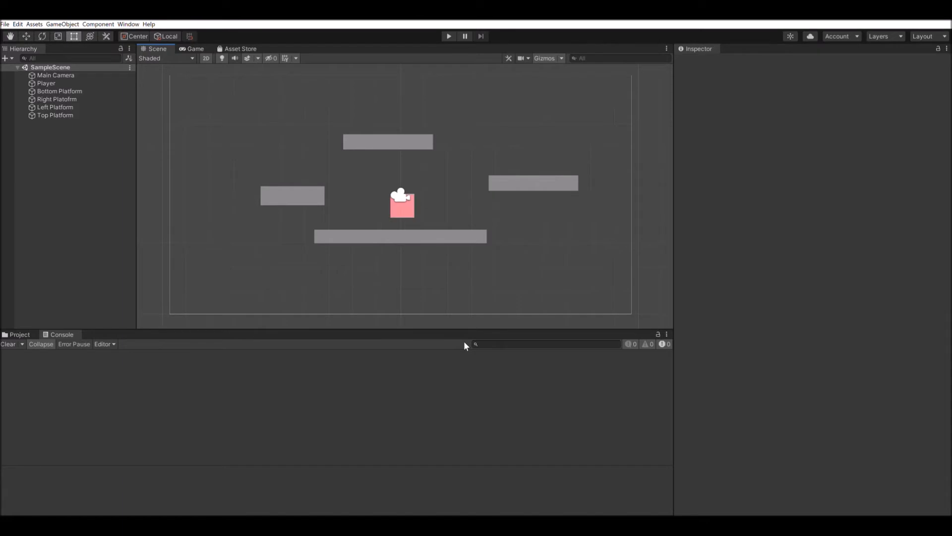
{"action": "mouse_move", "coordinate": [486, 327]}
{"action": "left_mouse_down"}
{"action": "mouse_move", "coordinate": [491, 314]}
{"action": "mouse_move", "coordinate": [486, 336]}
{"action": "left_mouse_up"}
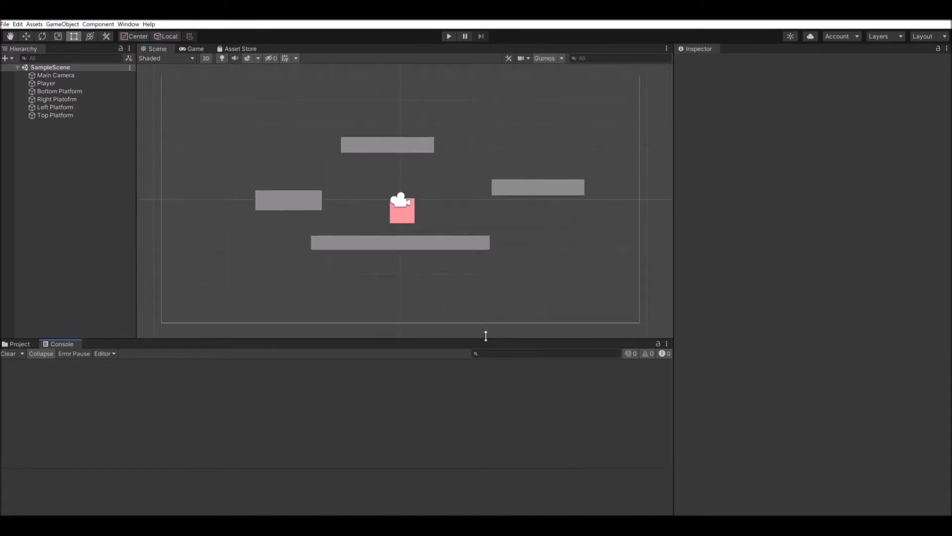
{"action": "mouse_move", "coordinate": [486, 336]}
{"action": "left_mouse_down"}
{"action": "mouse_move", "coordinate": [480, 345]}
{"action": "mouse_move", "coordinate": [482, 335]}
{"action": "left_mouse_up"}
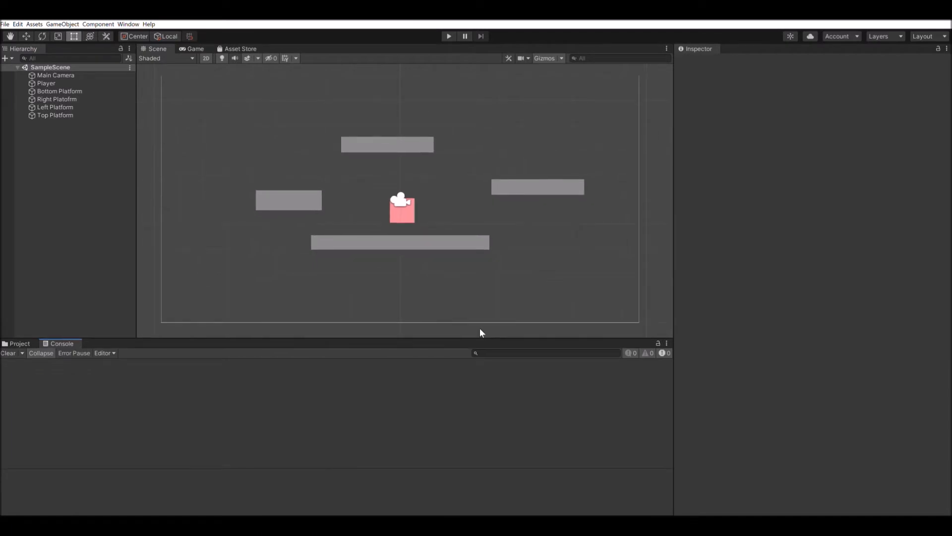
{"action": "left_click_drag", "start_coordinate": [482, 334], "coordinate": [483, 326]}
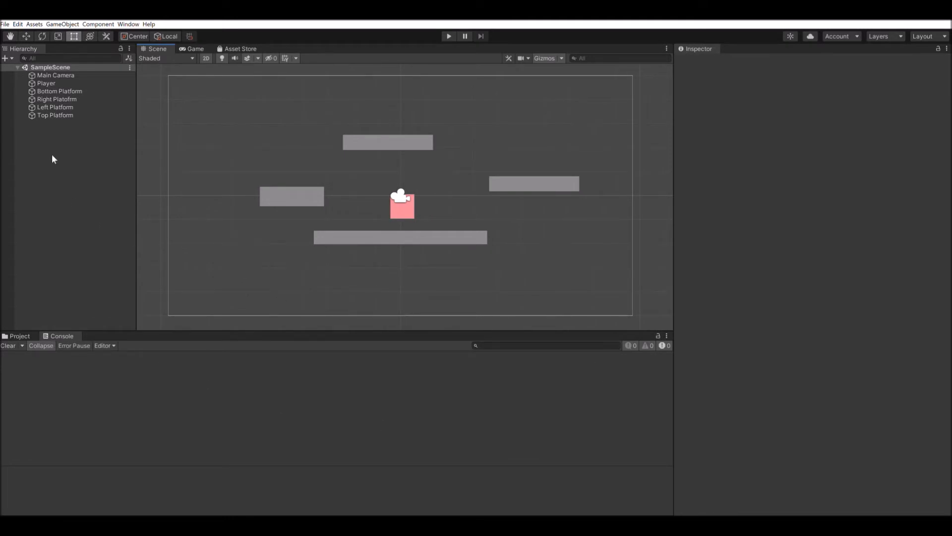
Attach the PlayerMovement script to the Player object as a component and remove it again.
{"action": "left_click", "coordinate": [48, 83]}
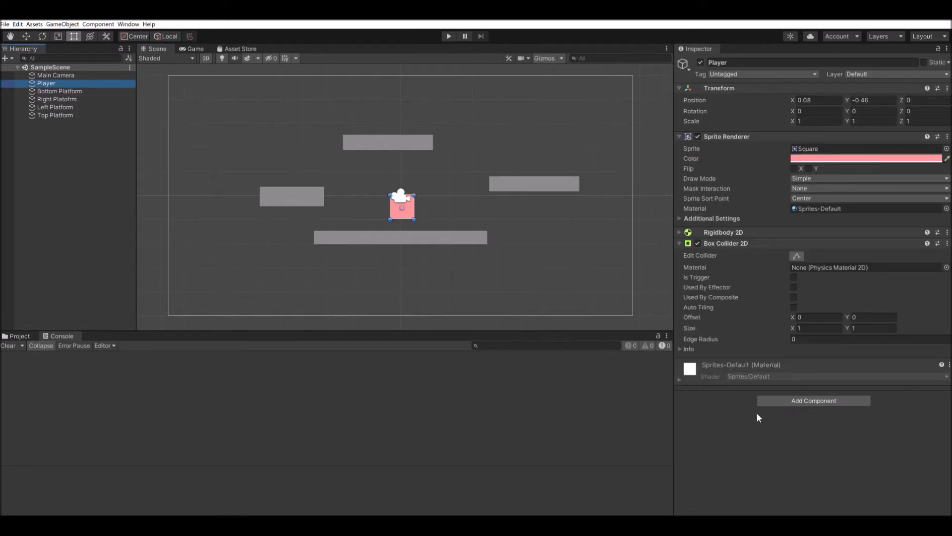
{"action": "left_click", "coordinate": [20, 334]}
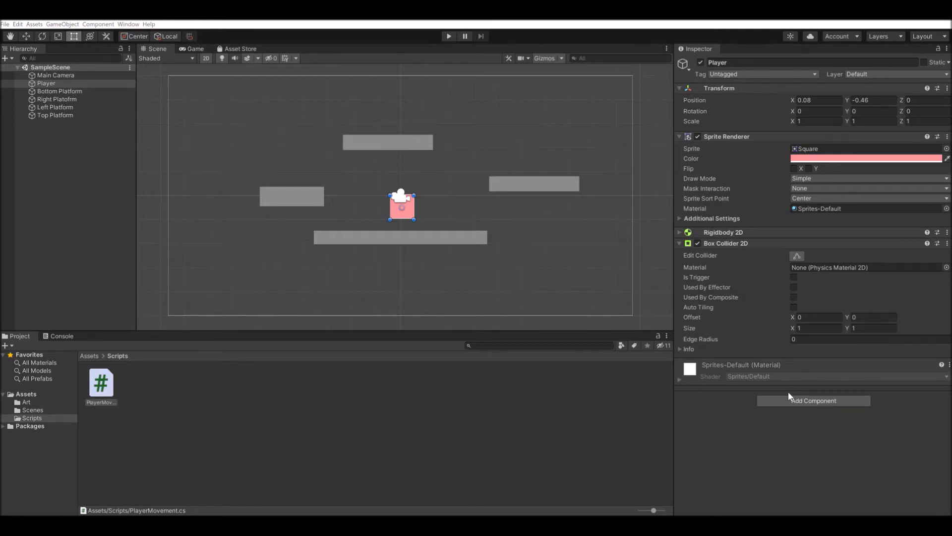
{"action": "left_click_drag", "start_coordinate": [788, 393], "coordinate": [792, 388]}
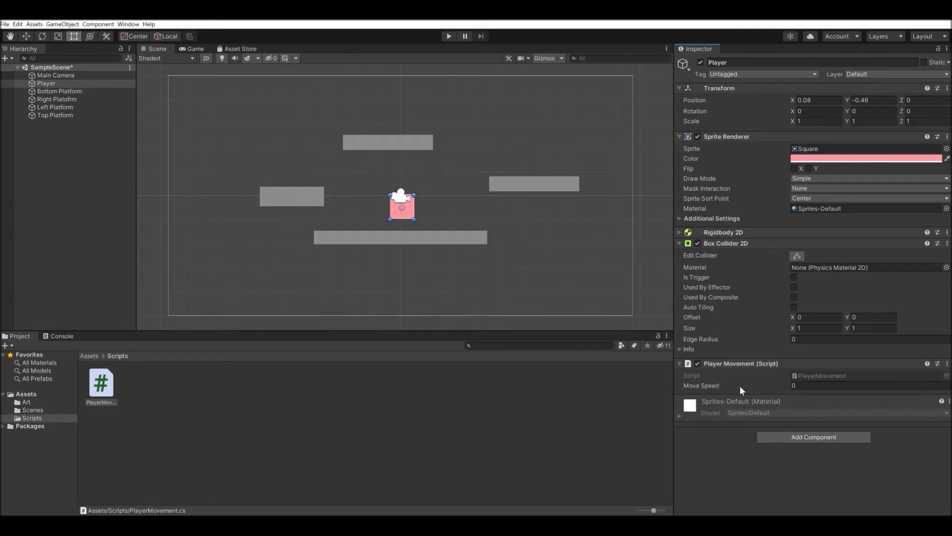
{"action": "left_click", "coordinate": [947, 363]}
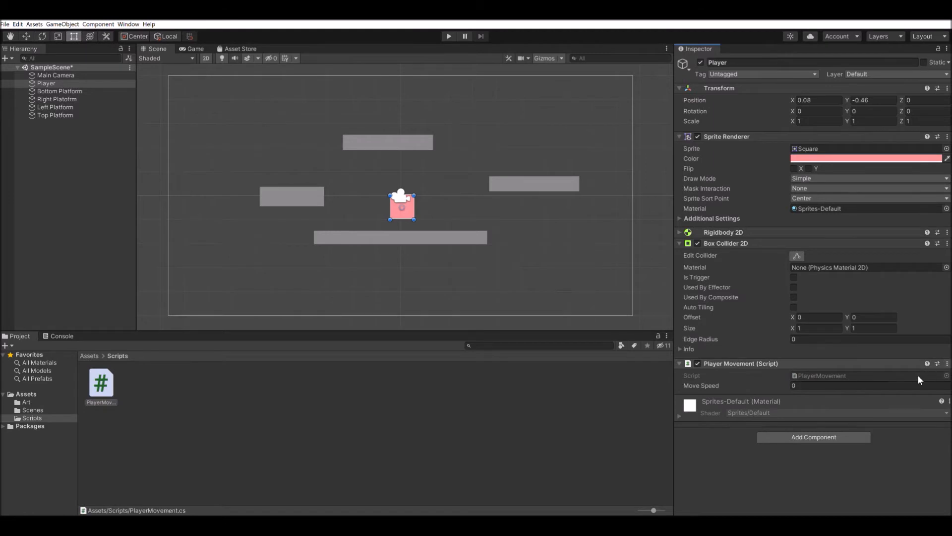
{"action": "left_click", "coordinate": [919, 376]}
Attach the PlayerMovement script from the Assets Scripts folder to the Player object.
{"action": "left_click", "coordinate": [20, 394]}
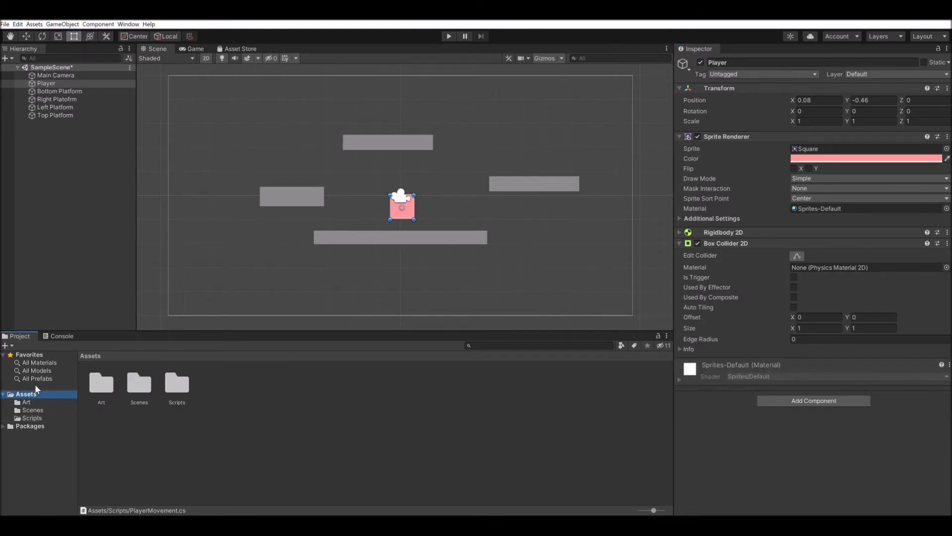
{"action": "double_click", "coordinate": [171, 379]}
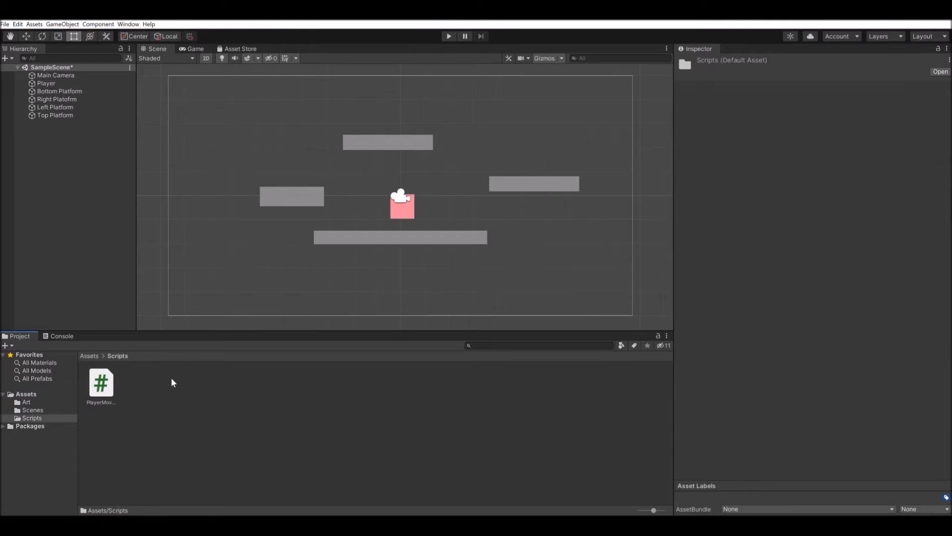
{"action": "left_click", "coordinate": [51, 81]}
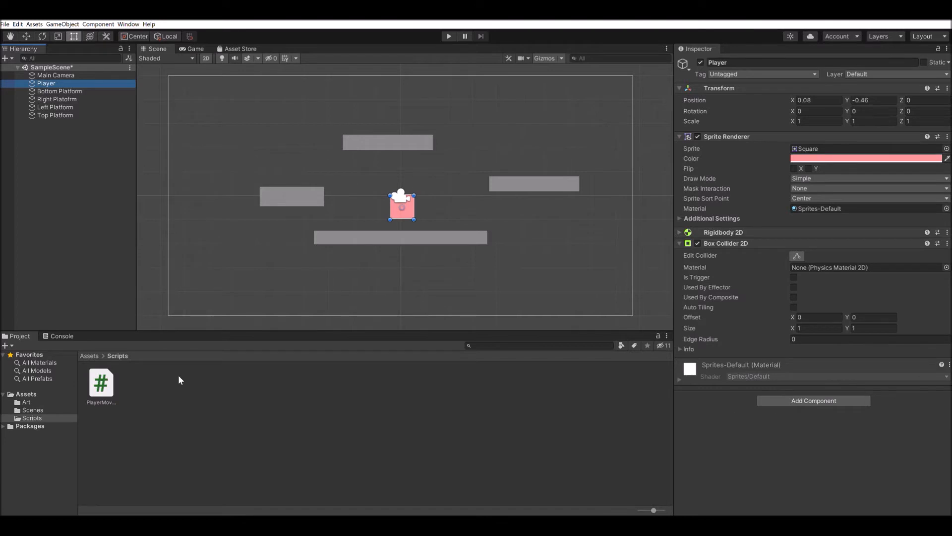
{"action": "left_click_drag", "start_coordinate": [98, 383], "coordinate": [738, 402]}
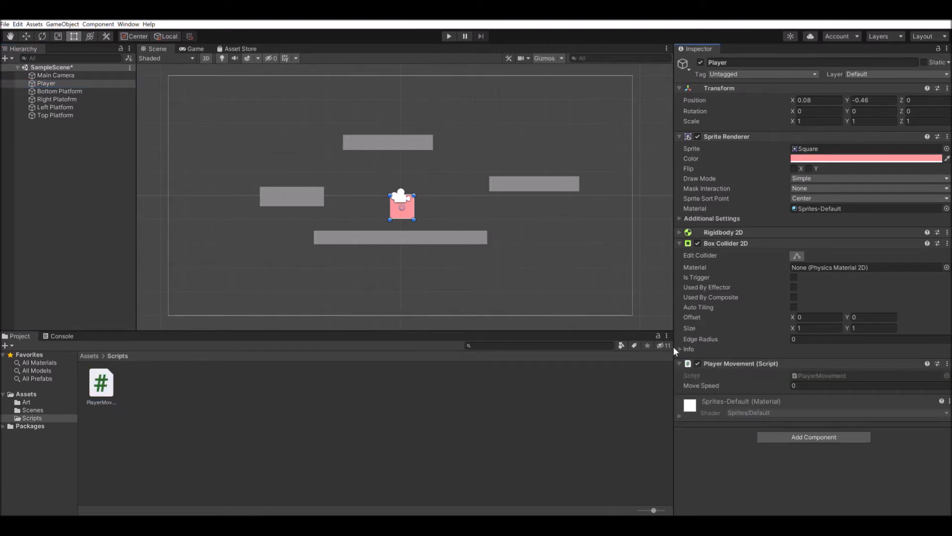
Widen the Inspector slightly and set the Player Movement component's Move Speed to 2.
{"action": "left_click_drag", "start_coordinate": [673, 347], "coordinate": [662, 347]}
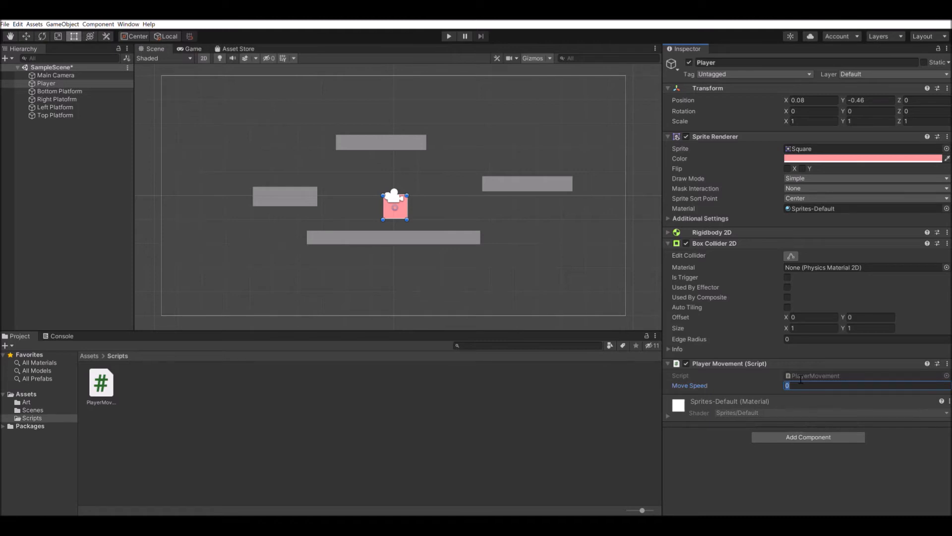
{"action": "type", "text": "2"}
{"action": "left_click", "coordinate": [798, 375]}
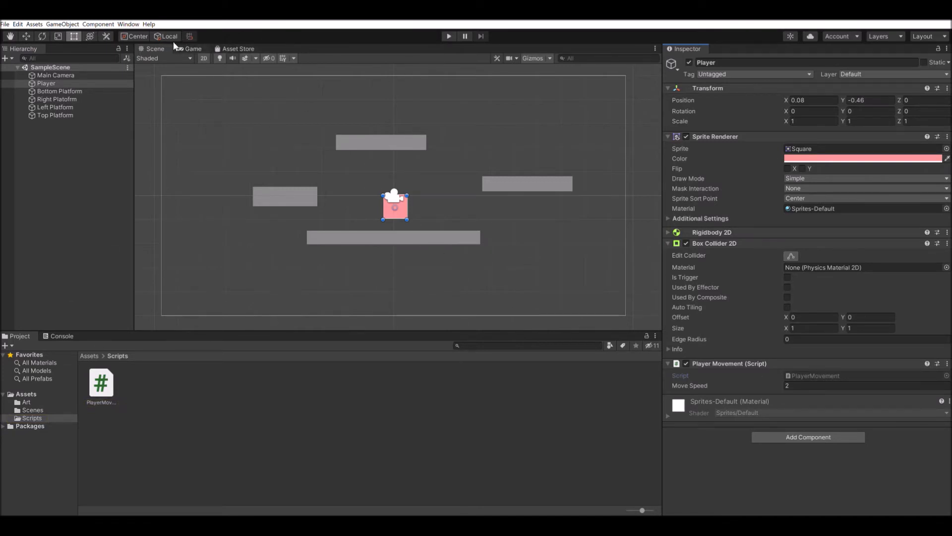
Run the game in the Game view and test moving the Player left and right along the bottom platform with the arrow controls.
{"action": "left_click", "coordinate": [188, 45]}
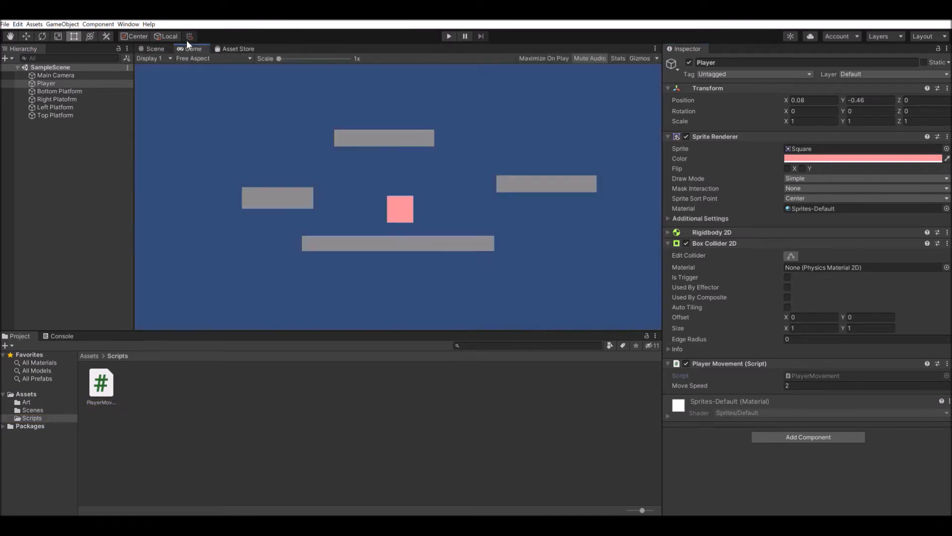
{"action": "left_click", "coordinate": [448, 35]}
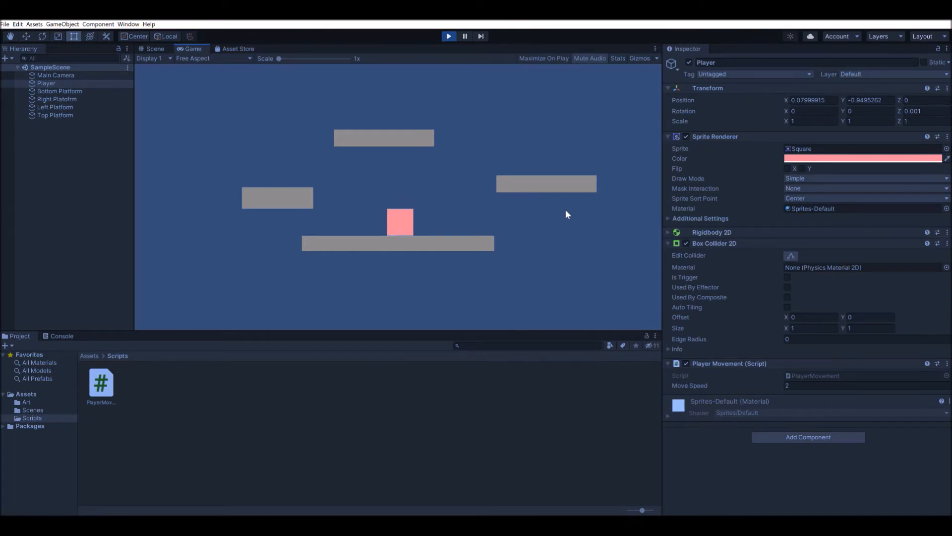
{"action": "key", "text": "Left"}
{"action": "key", "text": "Right"}
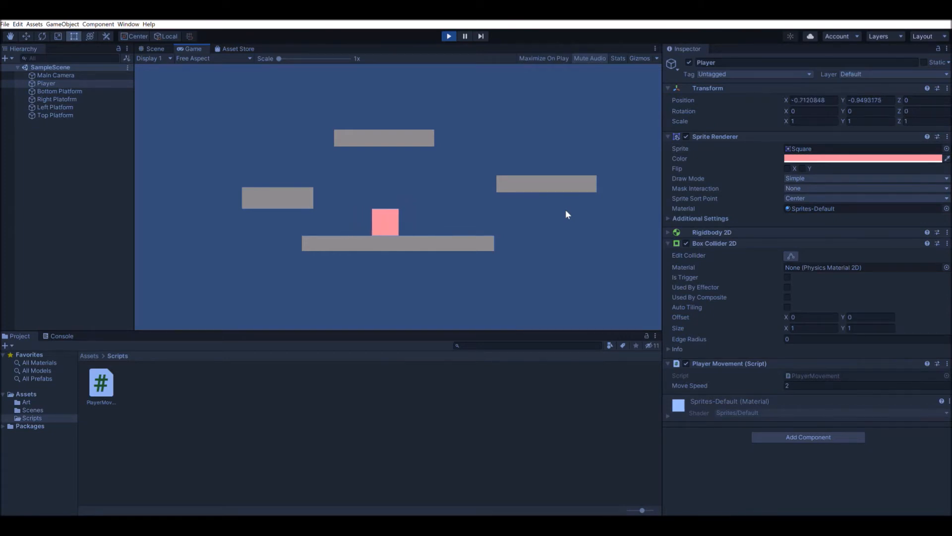
{"action": "key", "text": "Left"}
{"action": "key", "text": "Left"}
{"action": "key", "text": "Right"}
{"action": "key", "text": "Right"}
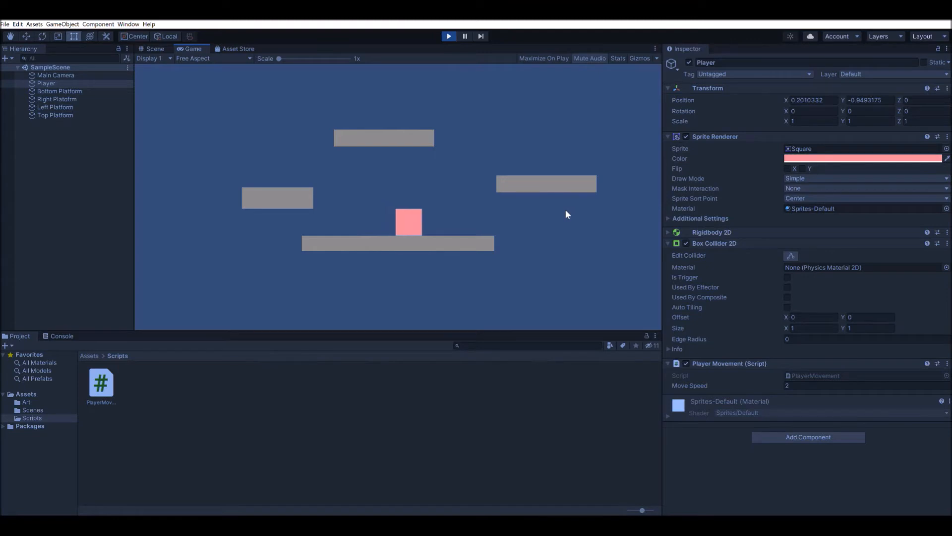
{"action": "key", "text": "Left"}
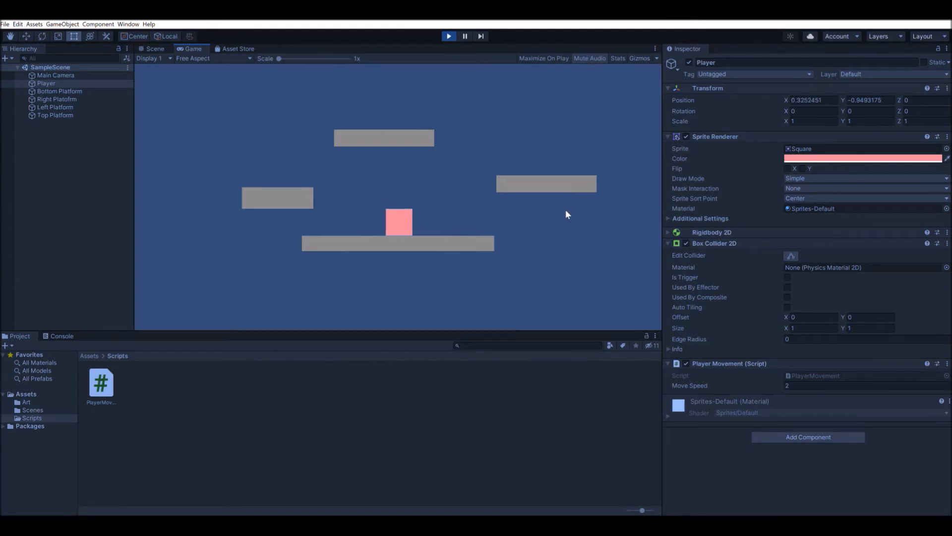
{"action": "key", "text": "Right"}
{"action": "key", "text": "Left"}
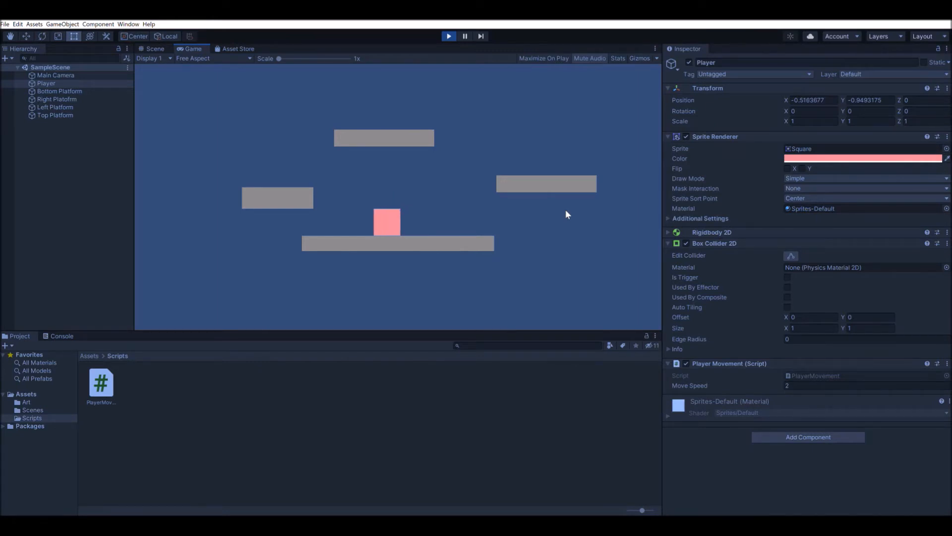
{"action": "key", "text": "Right"}
{"action": "key", "text": "Left"}
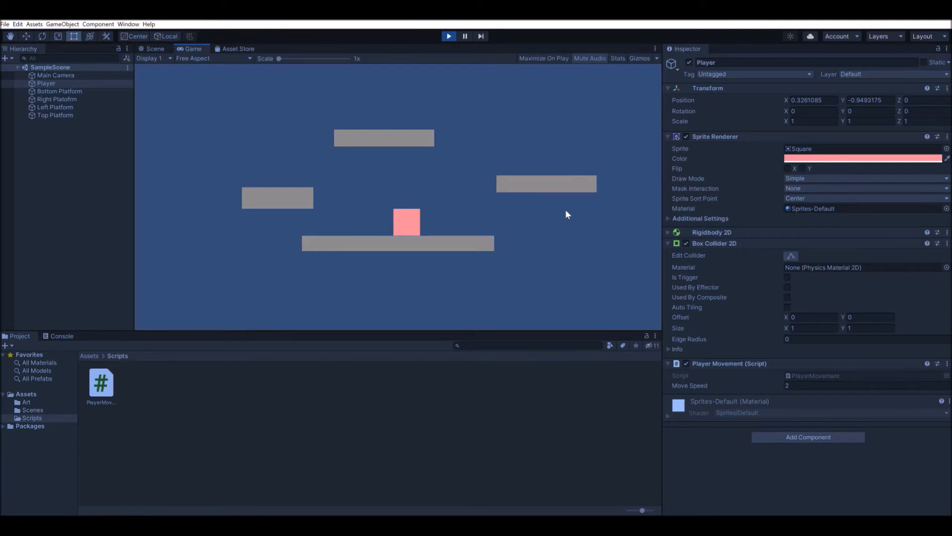
Test moving the Player left and right in the running game with the alternative WASD controls.
{"action": "key", "text": "a"}
{"action": "key", "text": "d"}
{"action": "key", "text": "a"}
{"action": "key", "text": "d"}
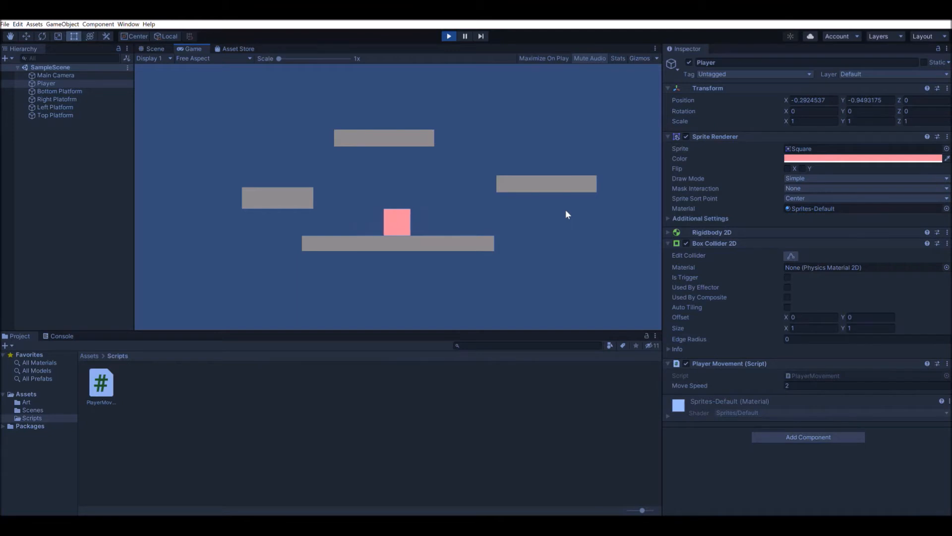
{"action": "key", "text": "a"}
{"action": "key", "text": "d"}
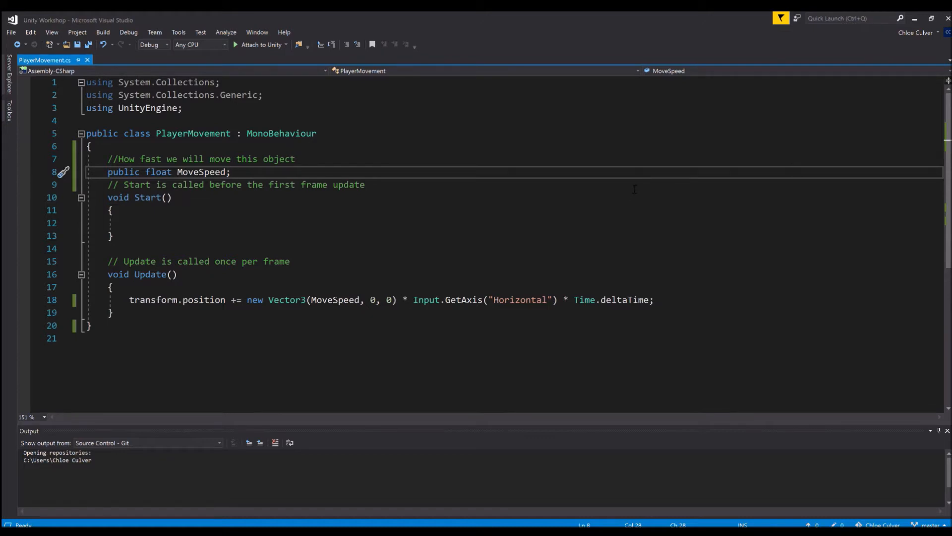
In Visual Studio, declare a private Rigidbody2D variable named rb below MoveSpeed, separated by a blank line.
{"action": "left_click", "coordinate": [470, 188]}
{"action": "left_click", "coordinate": [209, 223]}
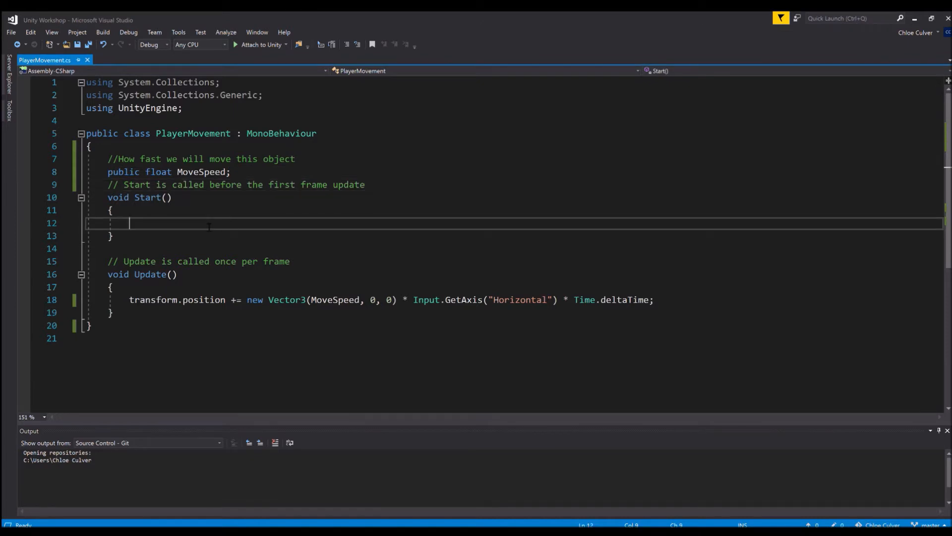
{"action": "left_click", "coordinate": [268, 172]}
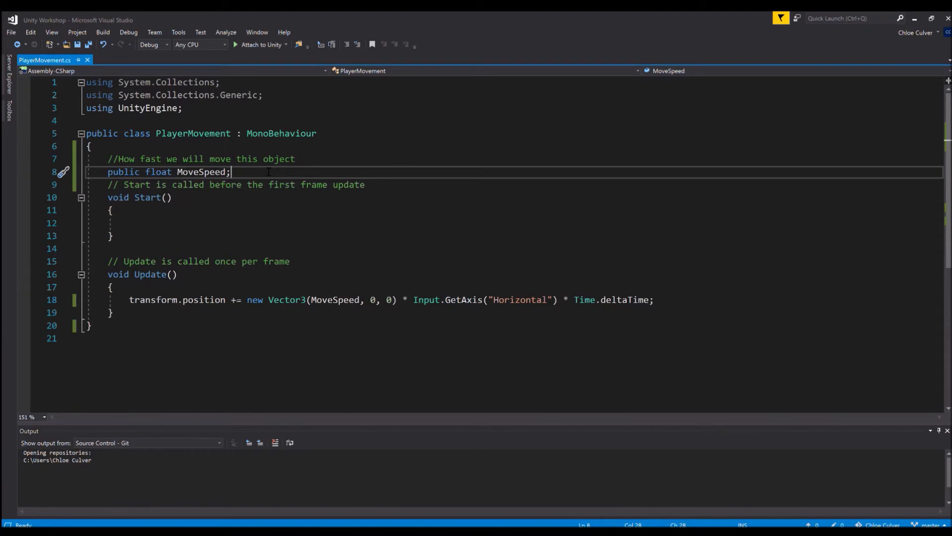
{"action": "key", "text": "Return"}
{"action": "key", "text": "Return"}
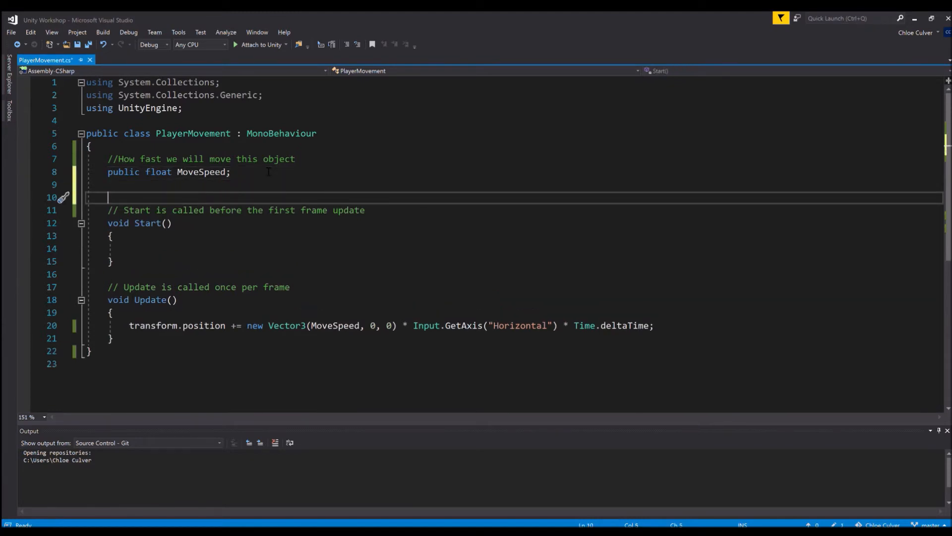
{"action": "type", "text": "private Rigidbody2D "}
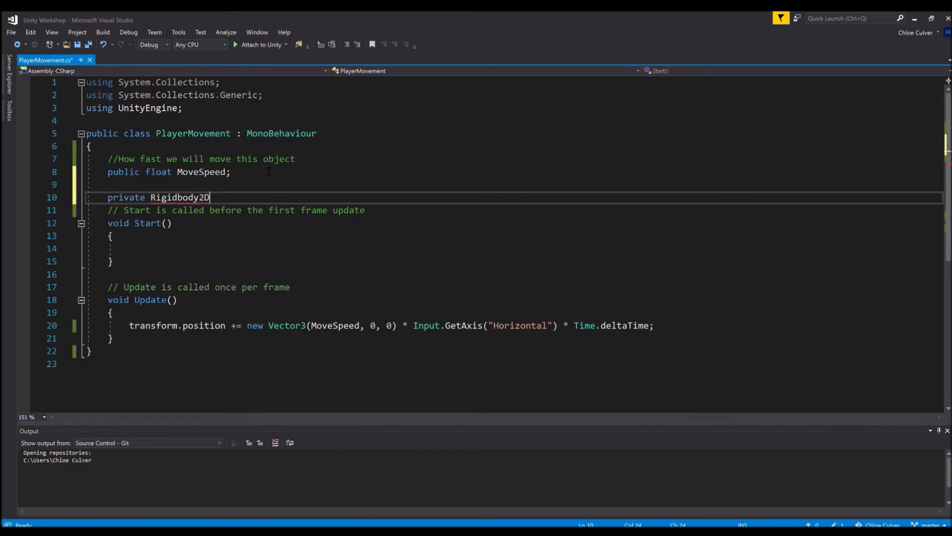
{"action": "type", "text": "rb;"}
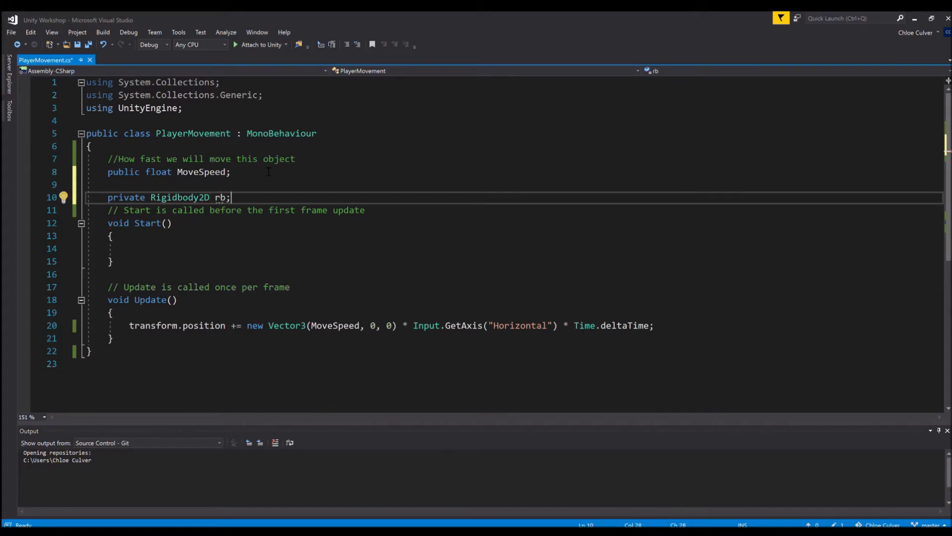
Review the private rb declaration and insert two blank lines between it and the comment above Start.
{"action": "key", "text": "Up"}
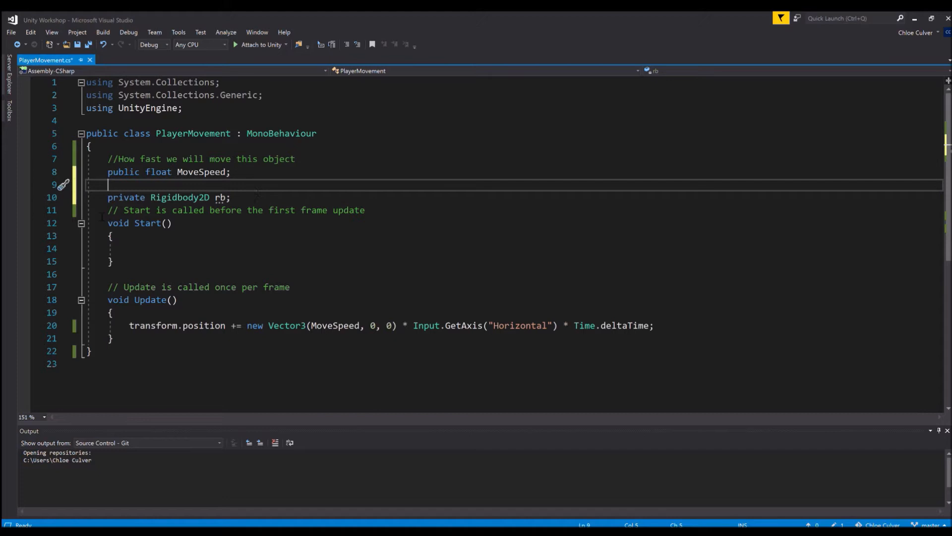
{"action": "left_click", "coordinate": [108, 197]}
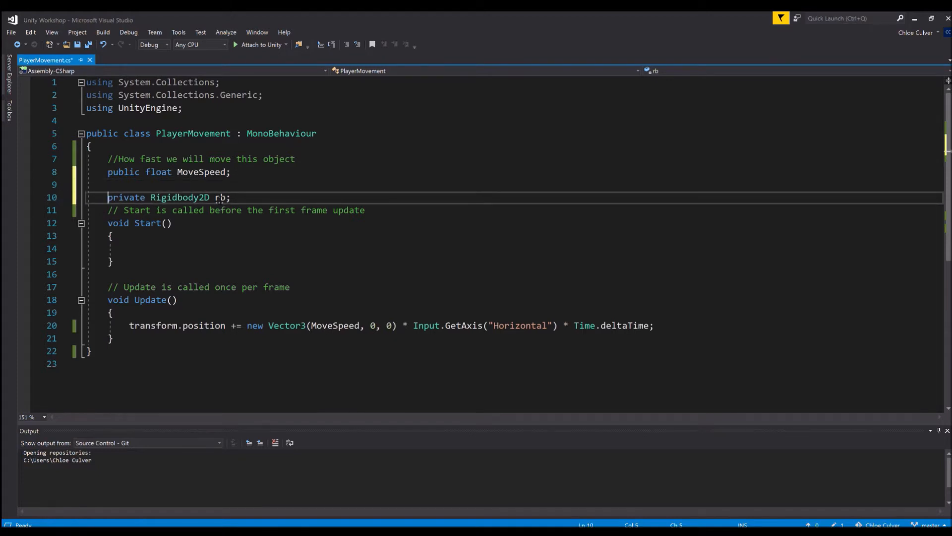
{"action": "left_click", "coordinate": [237, 200]}
{"action": "double_click", "coordinate": [108, 198]}
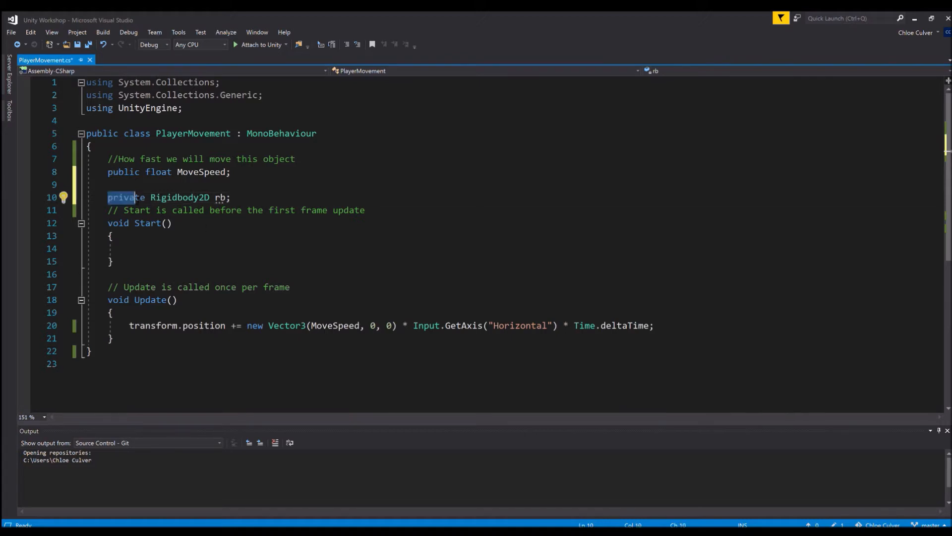
{"action": "left_click", "coordinate": [243, 203]}
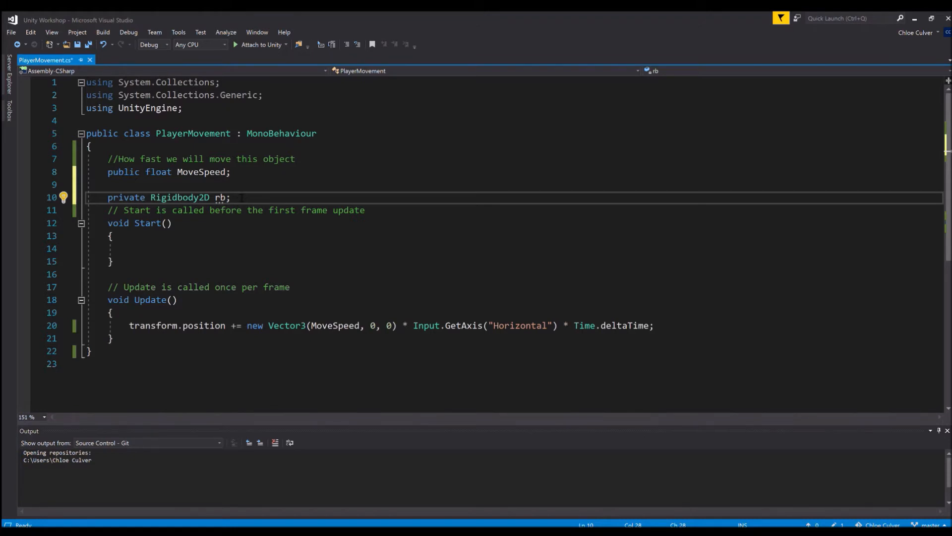
{"action": "key", "text": "Return"}
{"action": "key", "text": "Return"}
Inside Start, write rb = GetComponent<Rigidbody2D>(); and insert a blank line above the statement.
{"action": "left_click", "coordinate": [171, 272]}
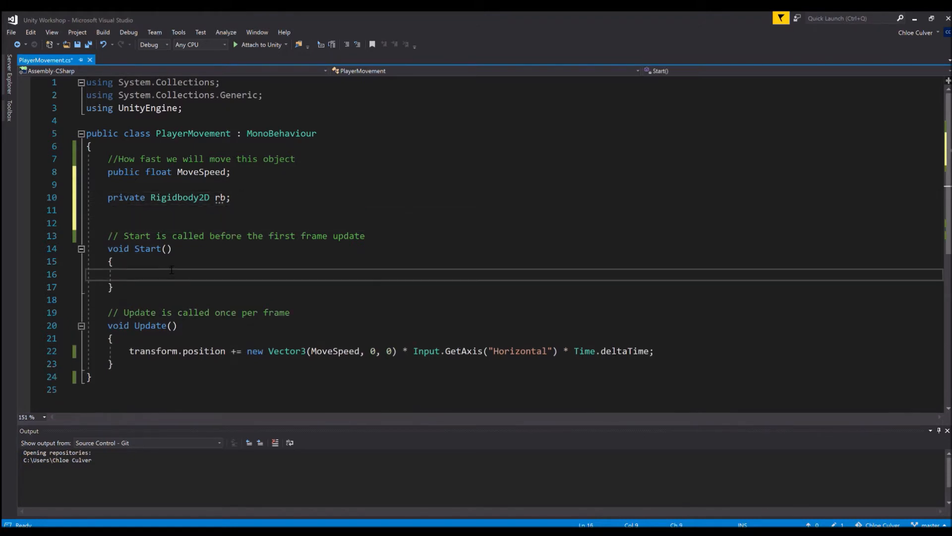
{"action": "left_click_drag", "start_coordinate": [214, 236], "coordinate": [172, 249]}
{"action": "left_click", "coordinate": [304, 274]}
{"action": "type", "text": "rb"}
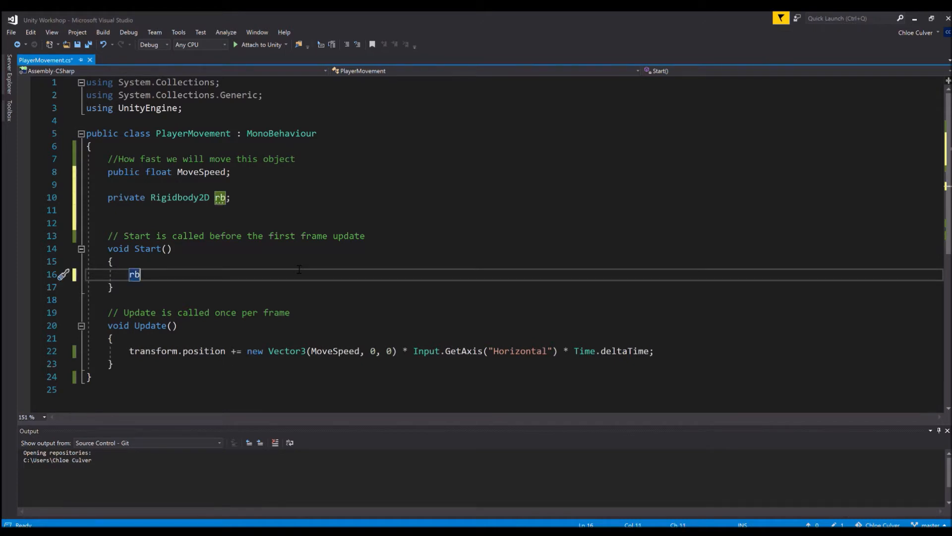
{"action": "type", "text": " = GetComp"}
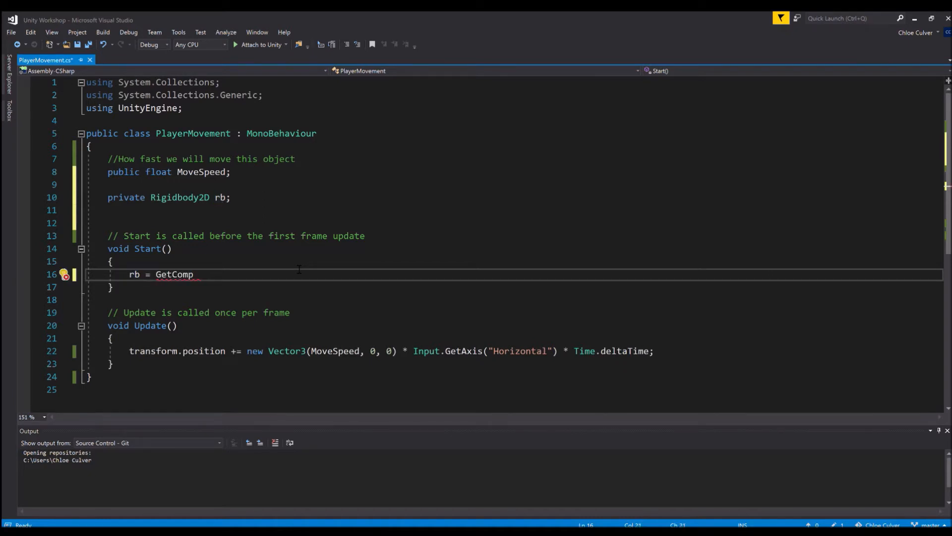
{"action": "type", "text": "onent<Rigidbody2D"}
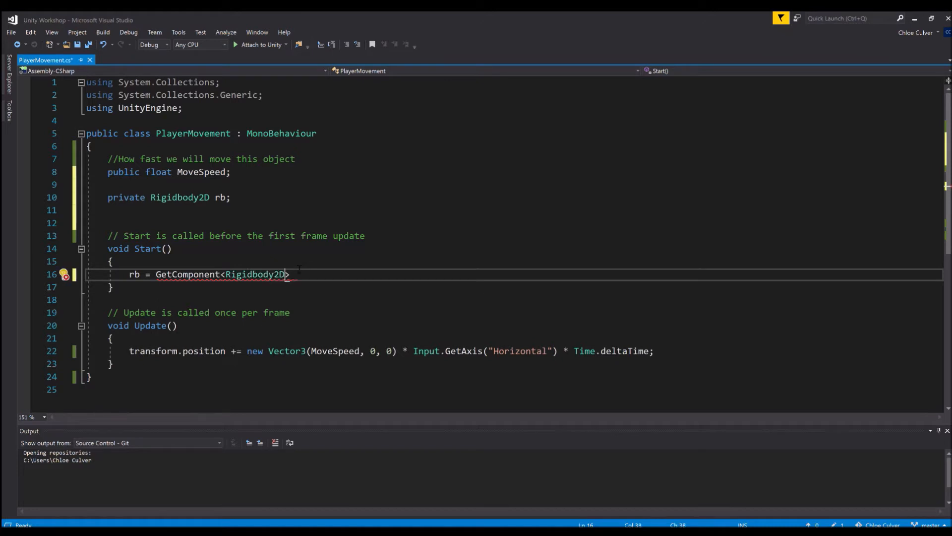
{"action": "type", "text": ">()"}
{"action": "type", "text": ";"}
{"action": "left_click", "coordinate": [255, 265]}
{"action": "key", "text": "Return"}
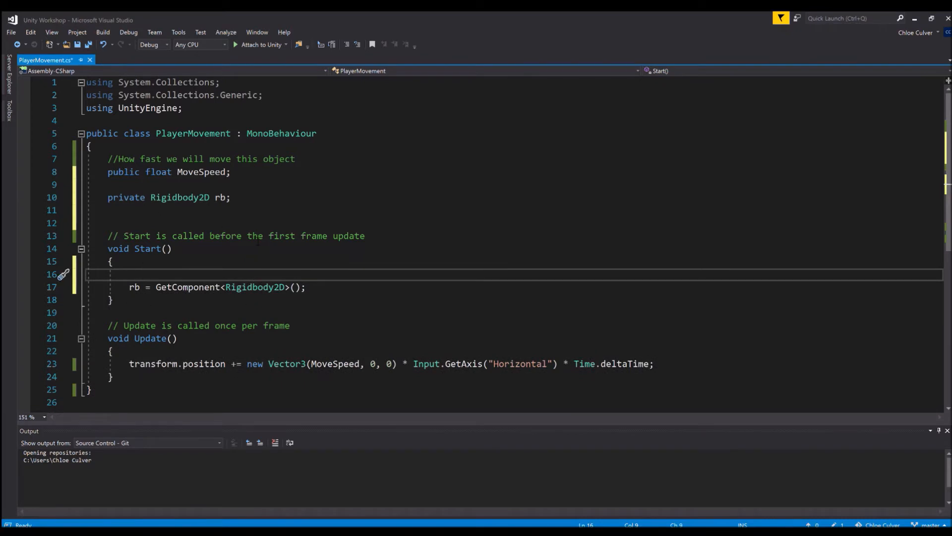
Examine the GetComponent<Rigidbody2D>() call assigned to rb in Start.
{"action": "left_click_drag", "start_coordinate": [157, 288], "coordinate": [307, 288]}
{"action": "left_click", "coordinate": [321, 287]}
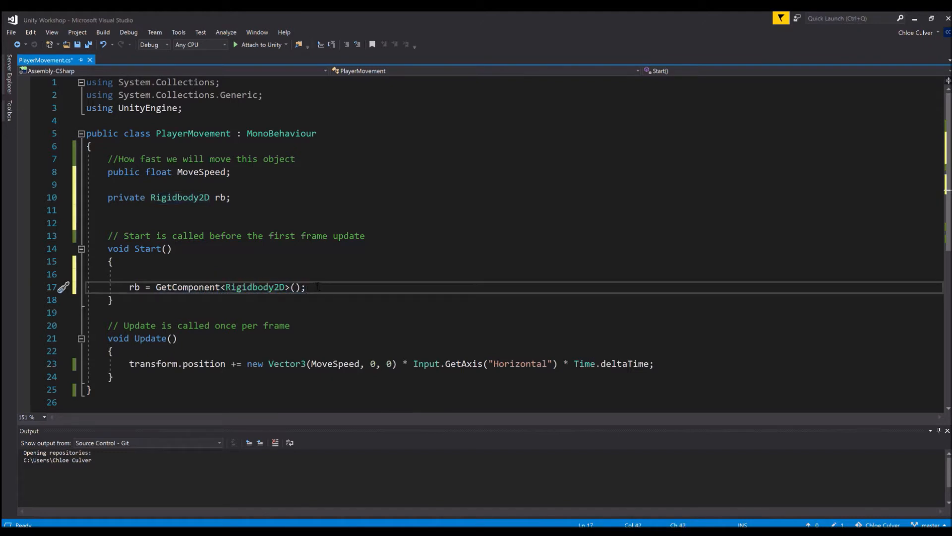
{"action": "double_click", "coordinate": [164, 286]}
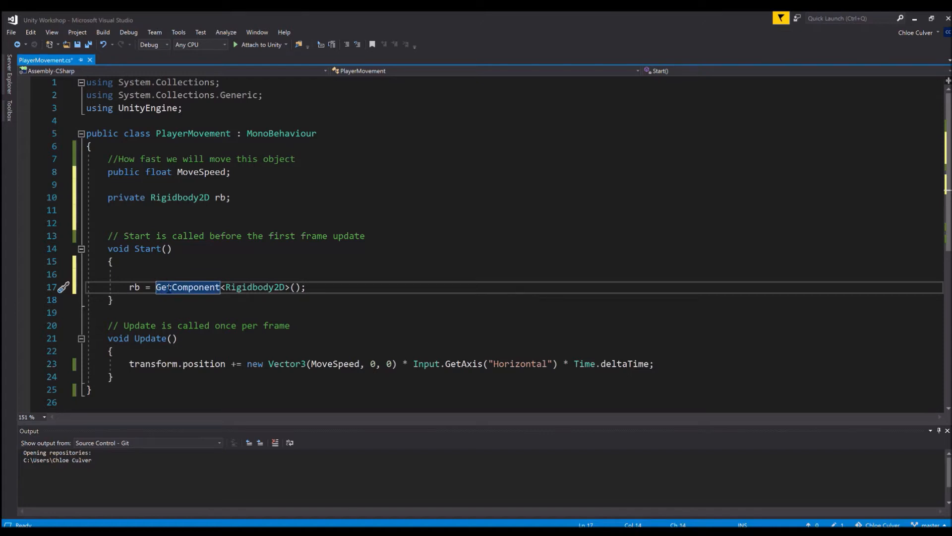
In Update, below the transform.position line, add an if block with the condition Input.GetButtonDown("Jump"), separated by a blank line.
{"action": "left_click", "coordinate": [332, 293]}
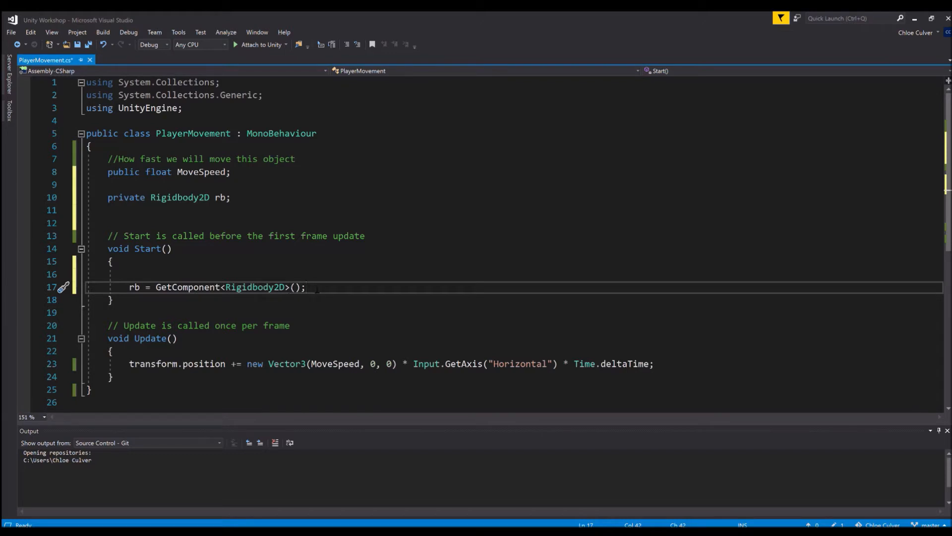
{"action": "left_click", "coordinate": [667, 368]}
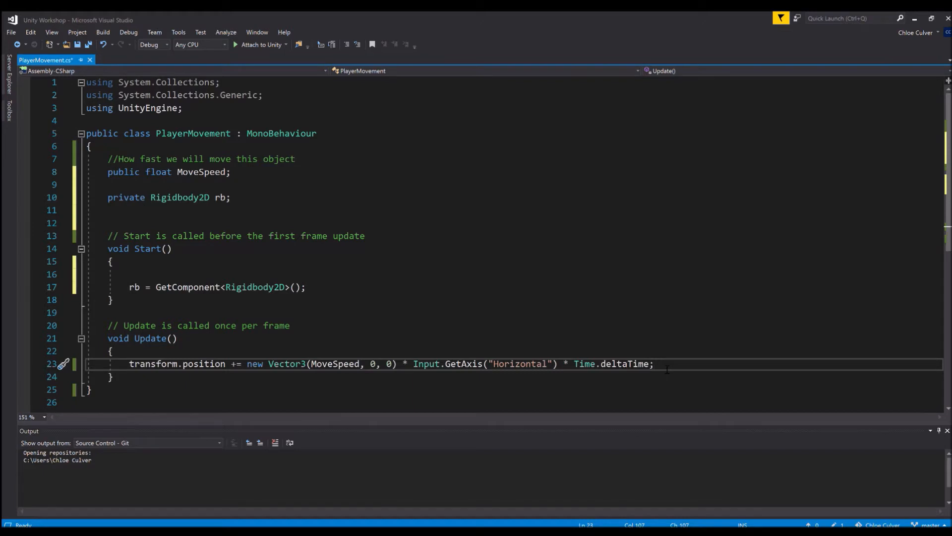
{"action": "scroll", "coordinate": [422, 308], "scroll_direction": "down", "scroll_amount": 2}
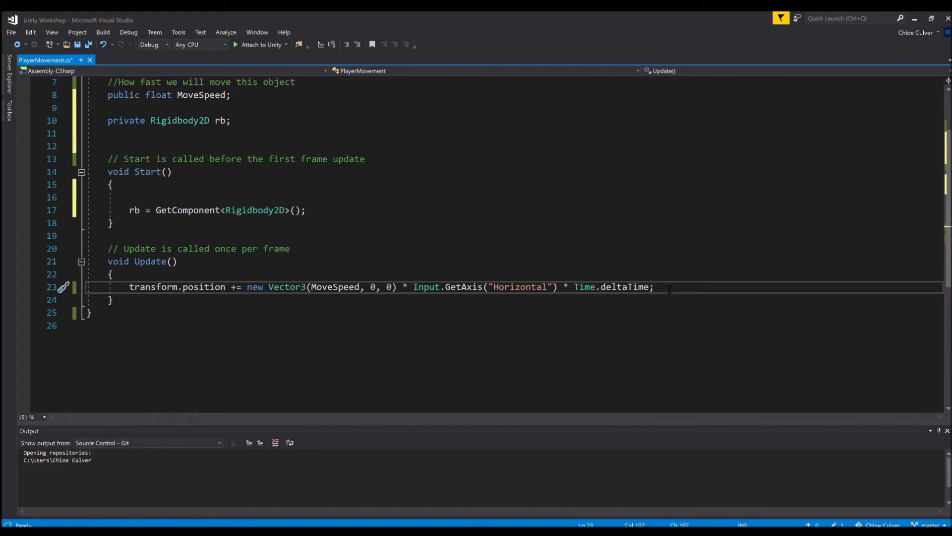
{"action": "key", "text": "Return"}
{"action": "key", "text": "Return"}
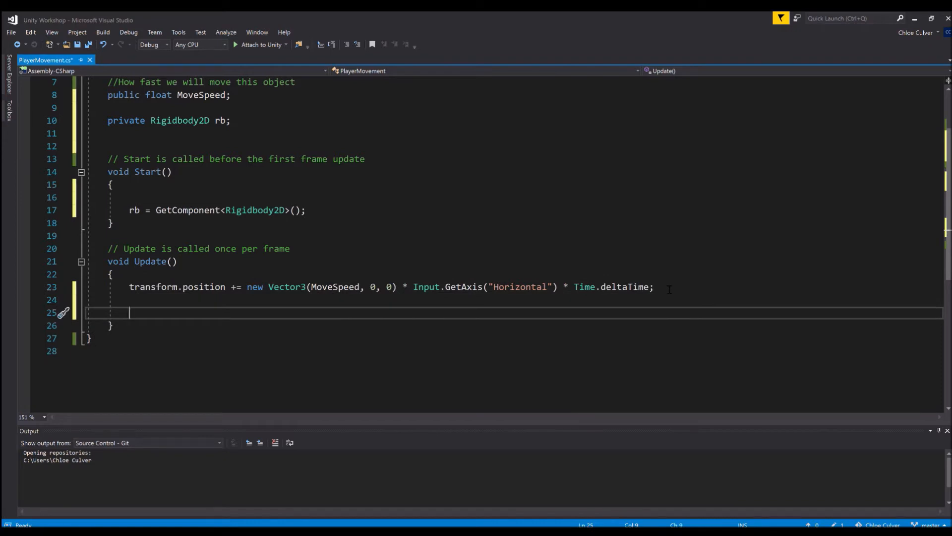
{"action": "type", "text": "if(Input.Get"}
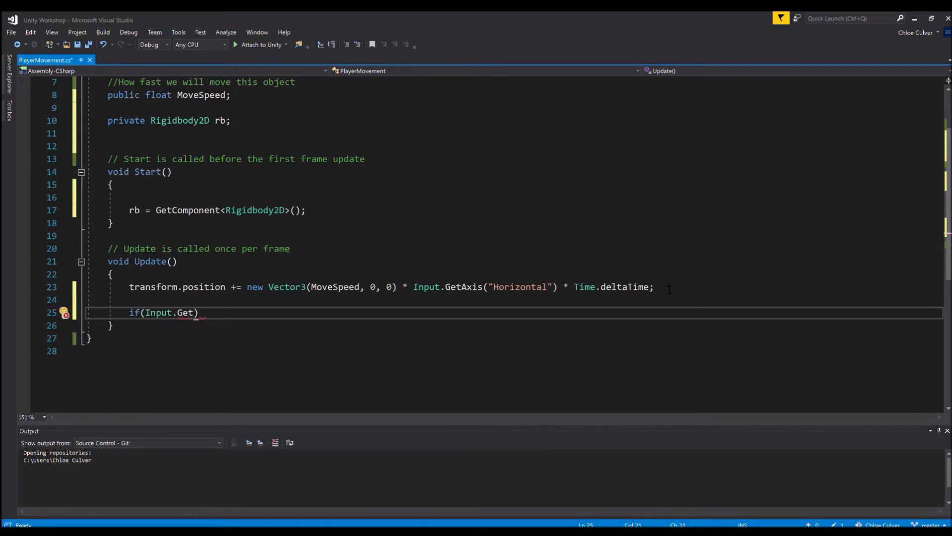
{"action": "type", "text": "ButtonDown"}
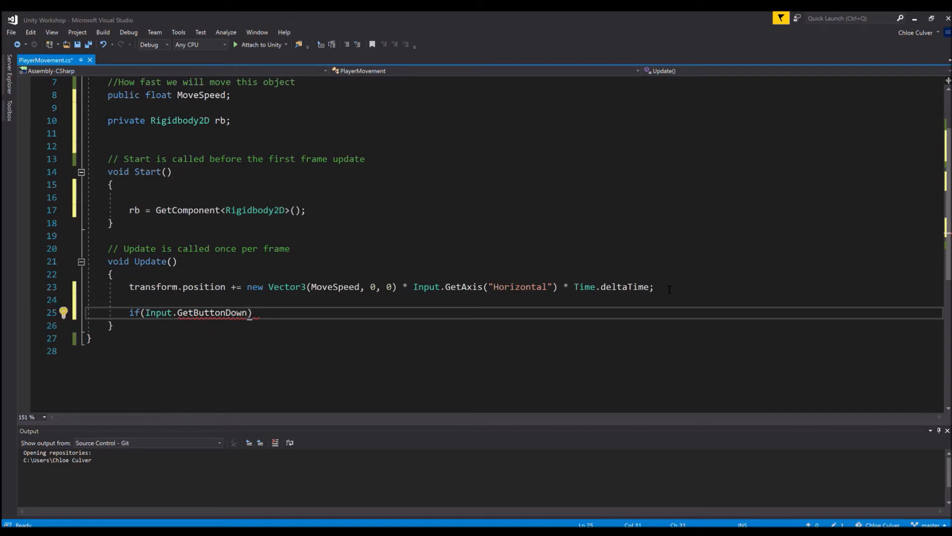
{"action": "type", "text": "(\"Jump\")"}
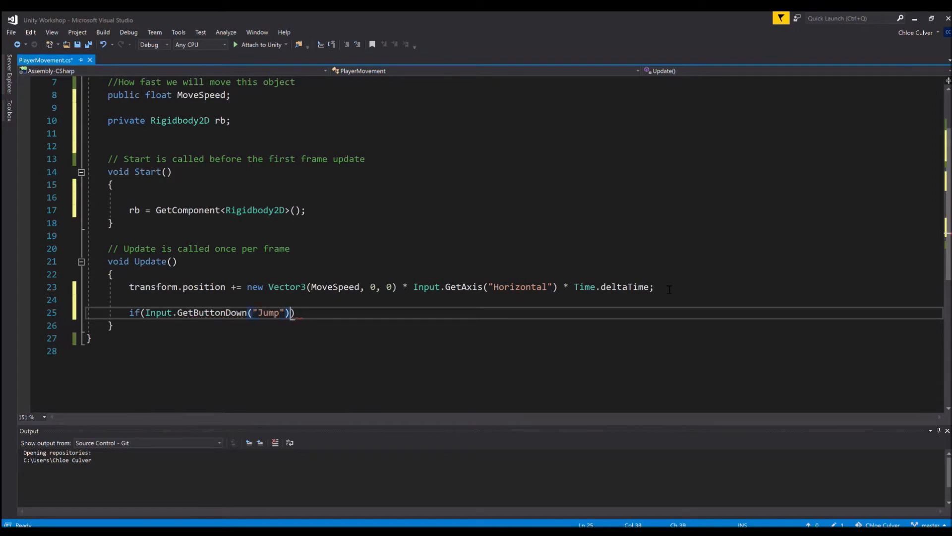
{"action": "type", "text": ")"}
{"action": "key", "text": "Return"}
{"action": "type", "text": "{"}
{"action": "key", "text": "Return"}
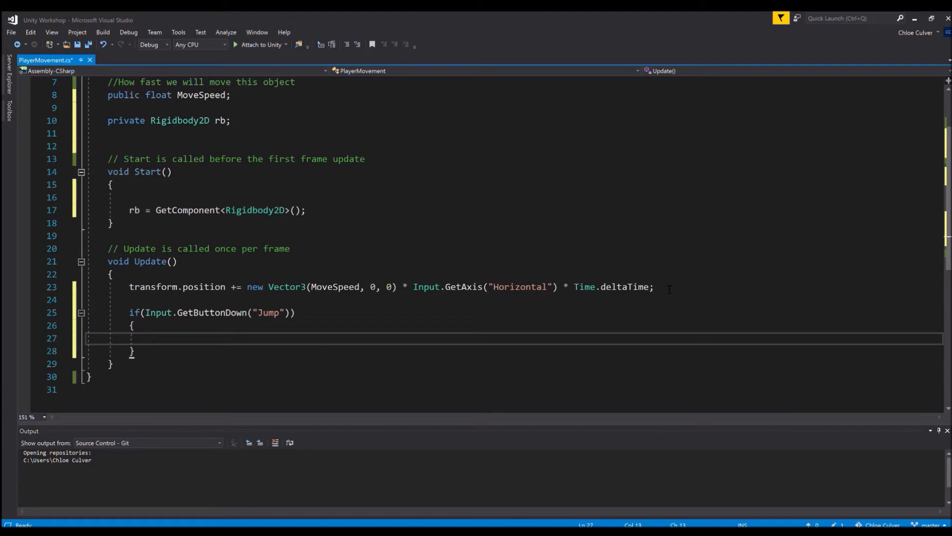
Add the comment //Did we press Space Bar? beside the if condition and //If so, do something inside the block, followed by a new line.
{"action": "left_click", "coordinate": [326, 314]}
{"action": "type", "text": "//"}
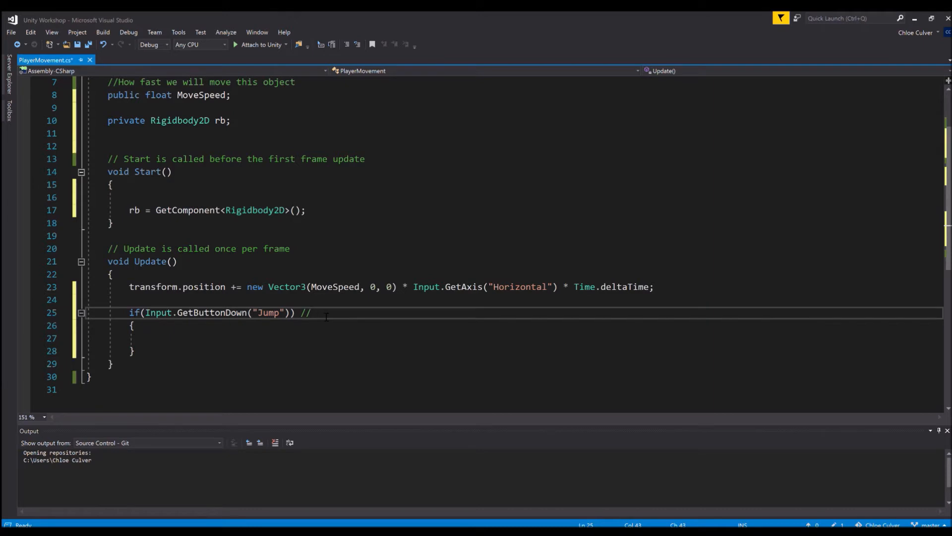
{"action": "type", "text": "Did we press Space Bar?"}
{"action": "left_click", "coordinate": [272, 339]}
{"action": "type", "text": "//If so, dfo something"}
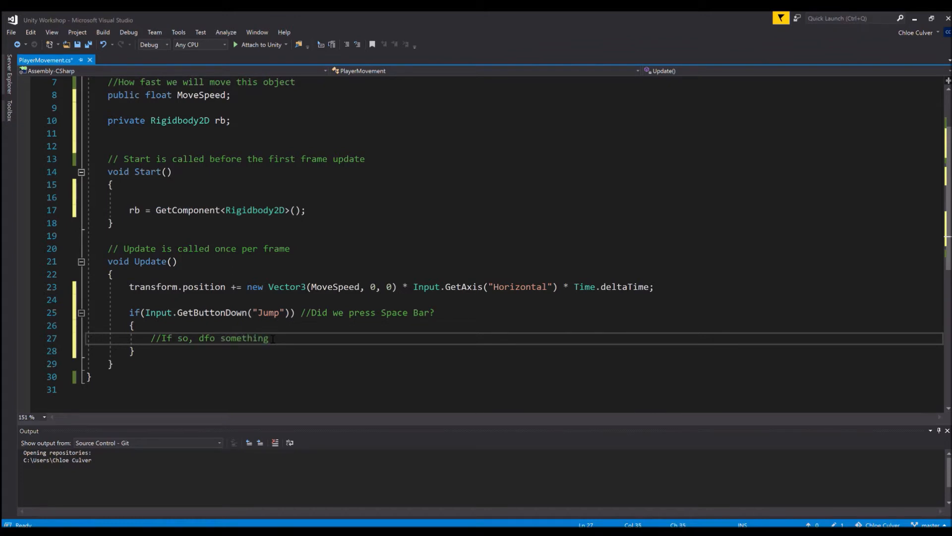
{"action": "key", "text": "Return"}
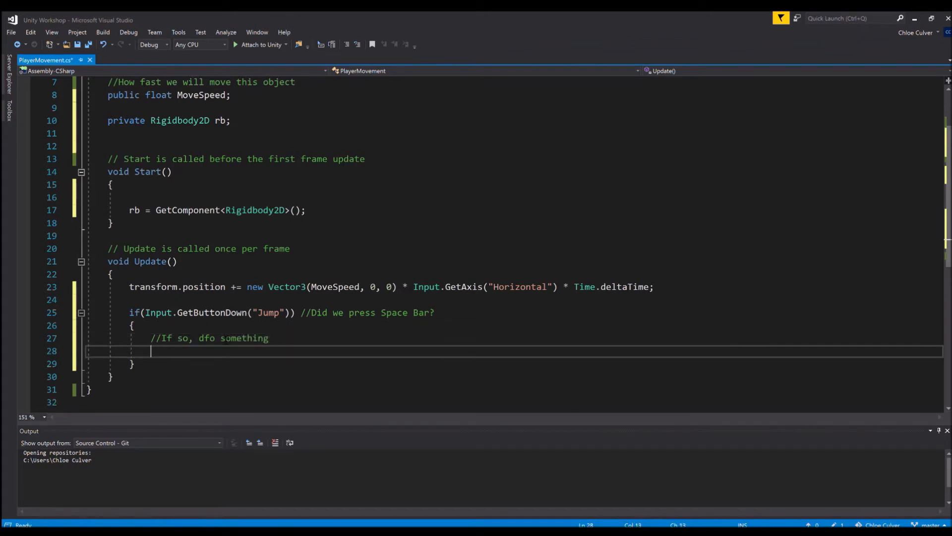
{"action": "left_click", "coordinate": [205, 338]}
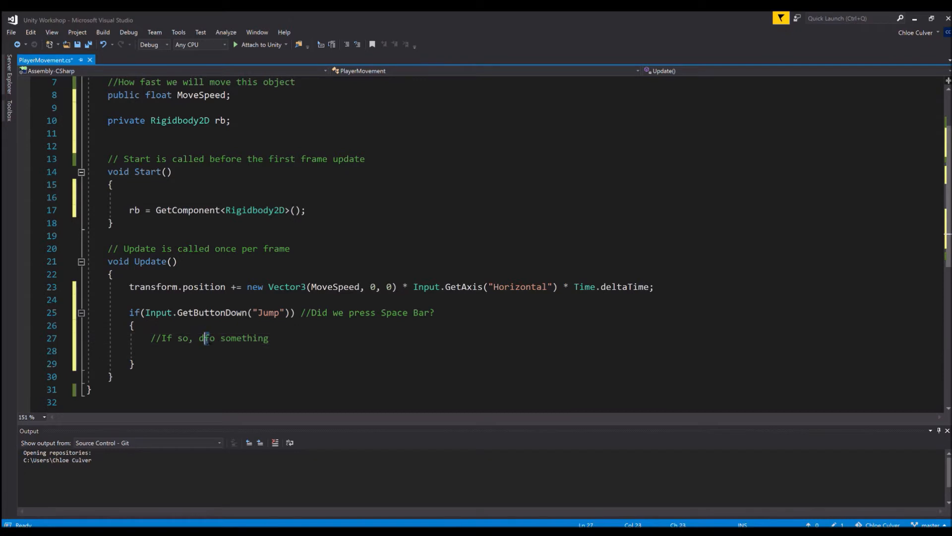
{"action": "key", "text": "Delete"}
Inside the jump block, below the comment, write rb.AddForce(Vector2(0, 200)) without a semicolon.
{"action": "left_click", "coordinate": [209, 355]}
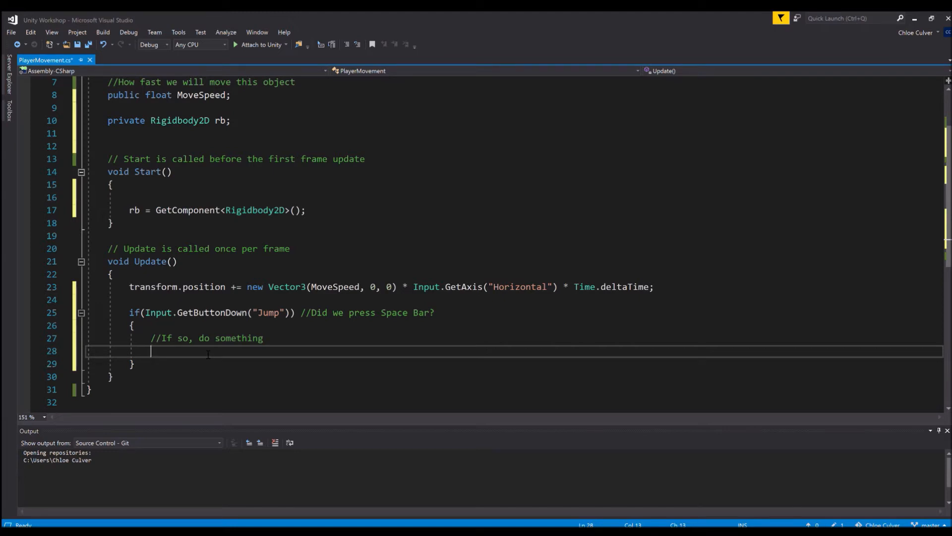
{"action": "type", "text": "rb"}
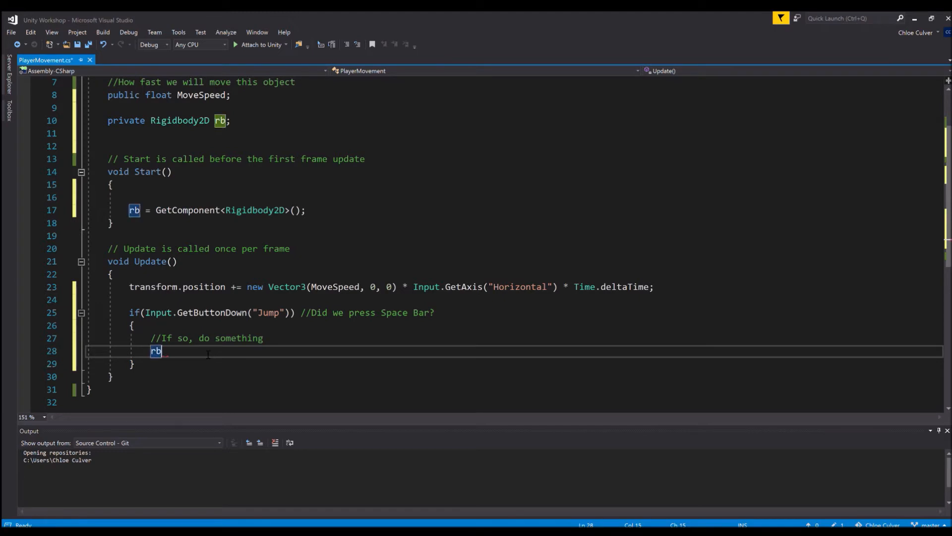
{"action": "type", "text": ".A"}
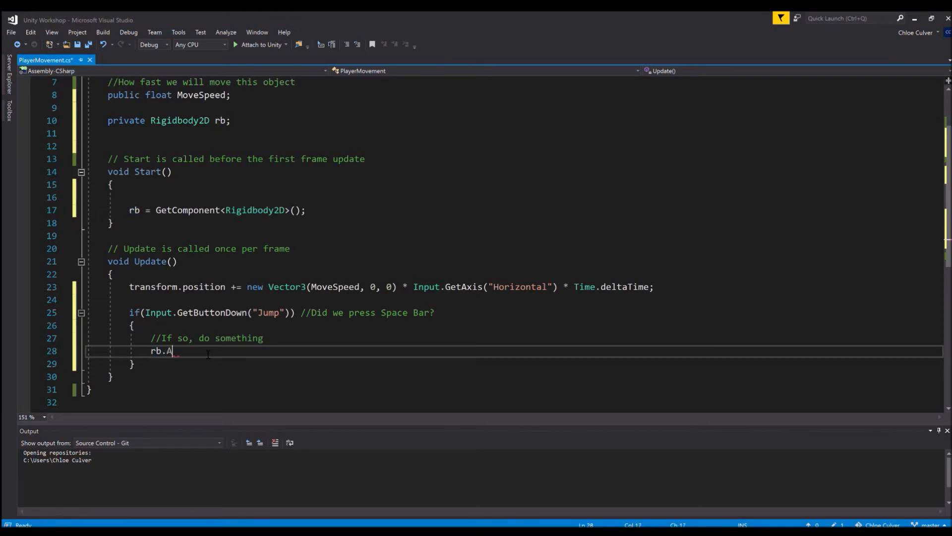
{"action": "type", "text": "ddForce("}
{"action": "type", "text": "Vector2("}
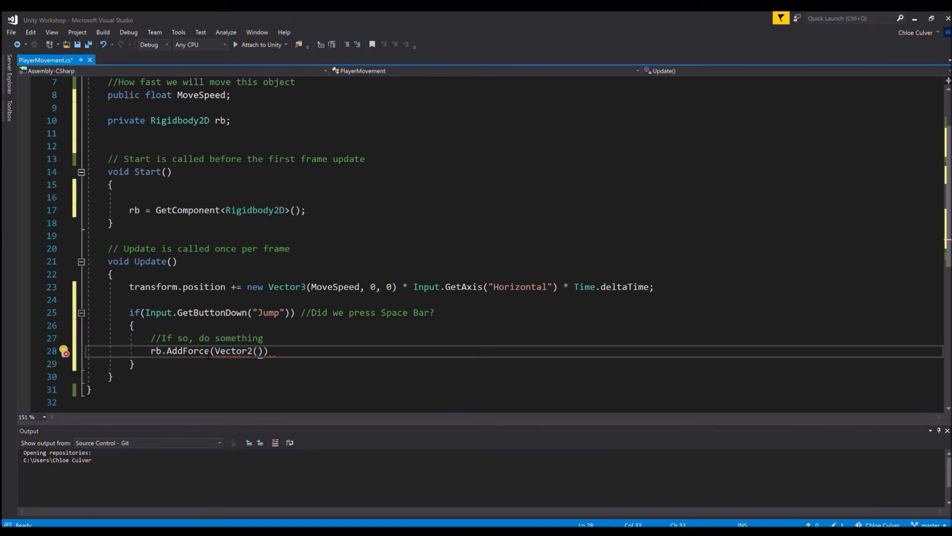
{"action": "type", "text": "0"}
{"action": "type", "text": ", 200"}
Insert the keyword new before Vector2 in the AddForce call, with no space after the opening parenthesis.
{"action": "left_click", "coordinate": [215, 351]}
{"action": "type", "text": "new"}
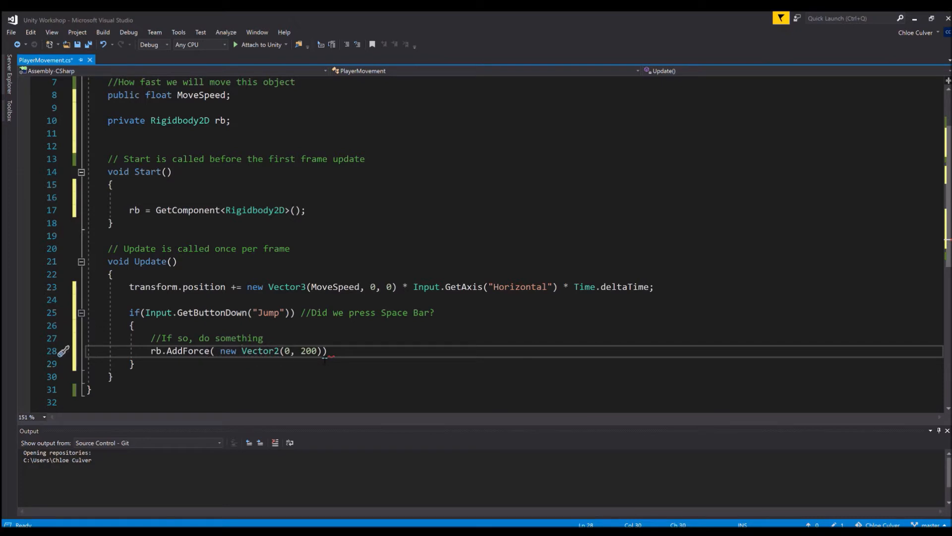
{"action": "left_click", "coordinate": [325, 352]}
{"action": "left_click", "coordinate": [220, 352]}
{"action": "key", "text": "BackSpace"}
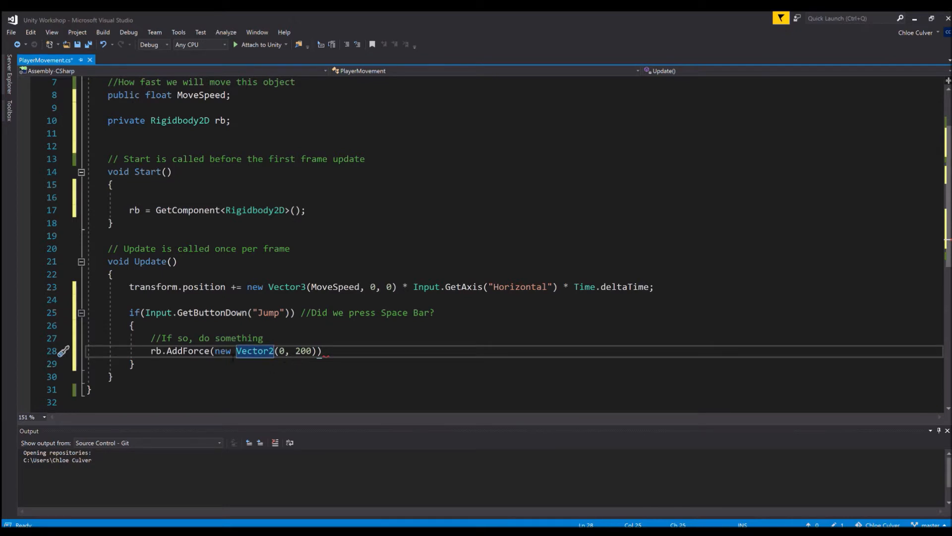
{"action": "key", "text": "Right"}
{"action": "left_click", "coordinate": [322, 352]}
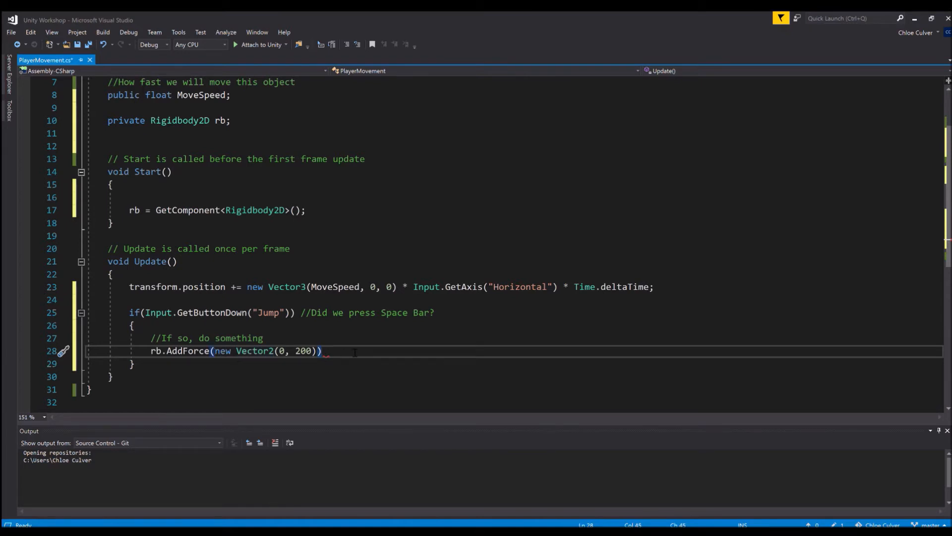
Compare the Vector2 argument with the Vector3 expression above, end the AddForce statement with a semicolon and save the script.
{"action": "double_click", "coordinate": [260, 352]}
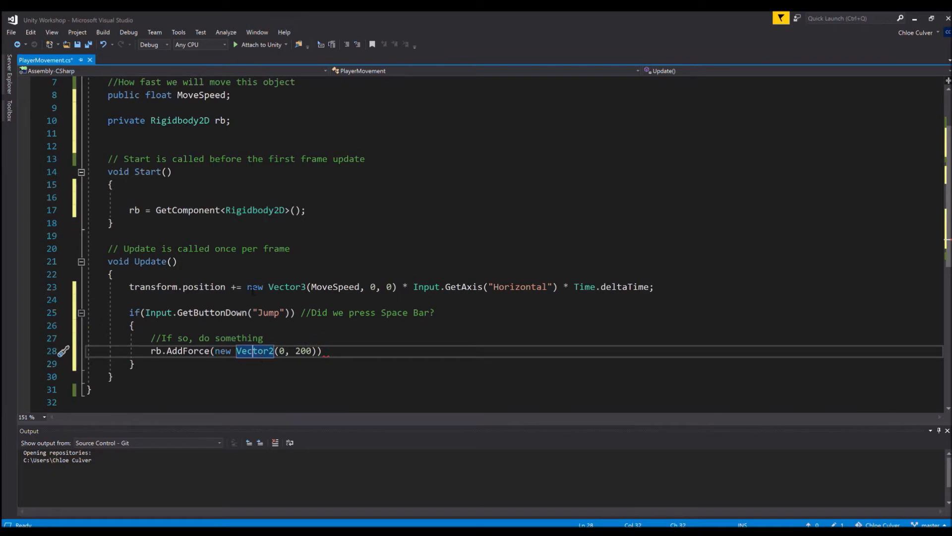
{"action": "left_click_drag", "start_coordinate": [247, 288], "coordinate": [307, 293]}
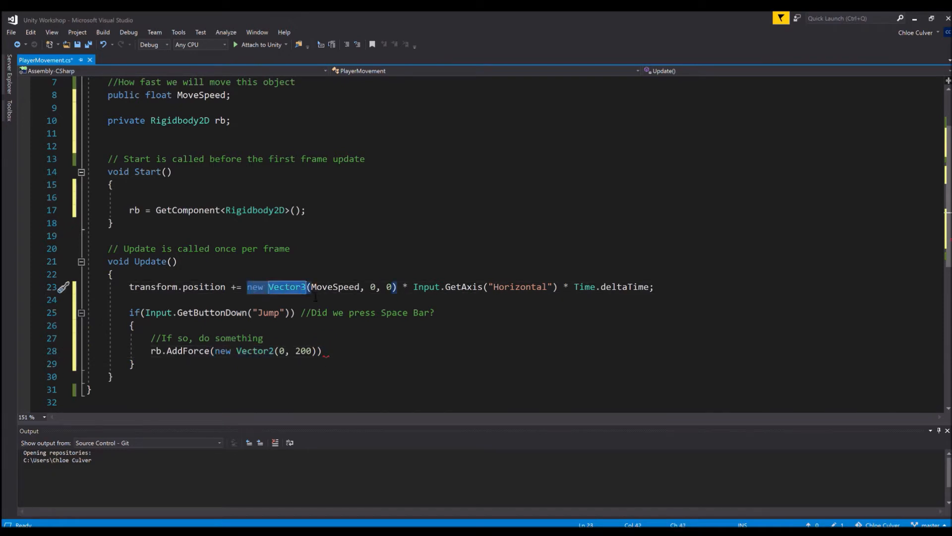
{"action": "left_click", "coordinate": [329, 357]}
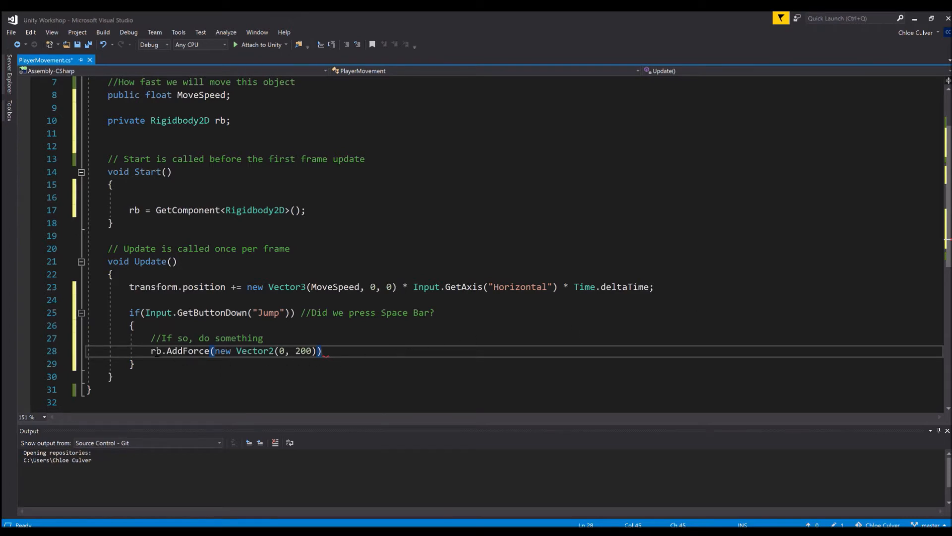
{"action": "left_click_drag", "start_coordinate": [168, 354], "coordinate": [215, 354]}
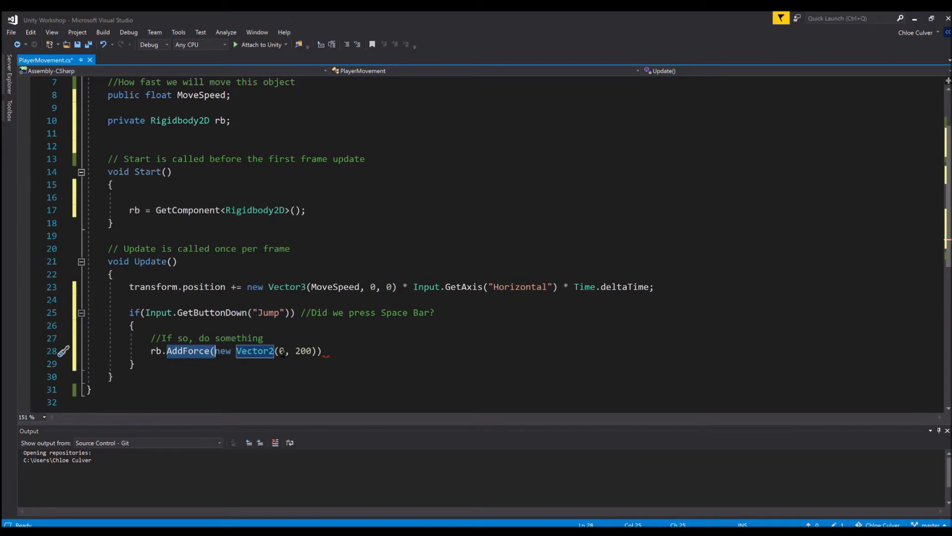
{"action": "left_click", "coordinate": [327, 352]}
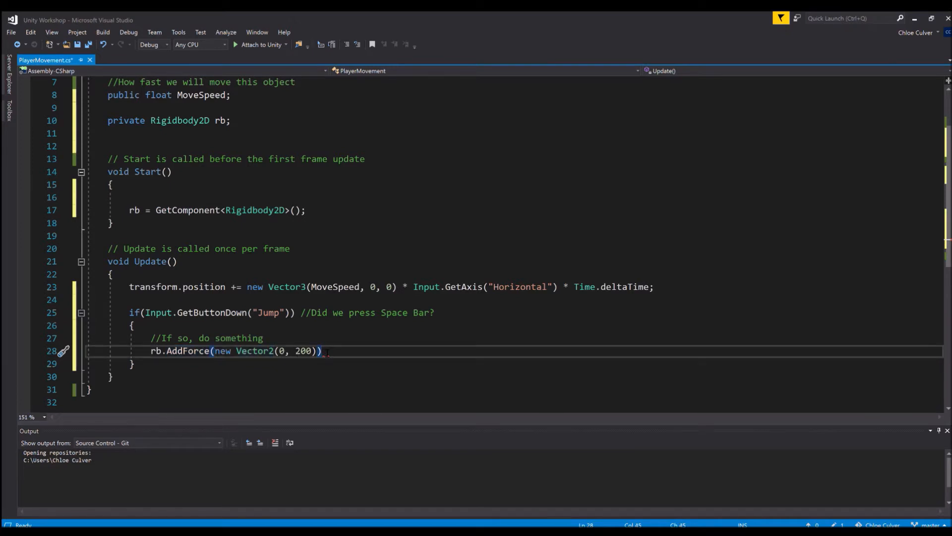
{"action": "type", "text": ";"}
{"action": "key", "text": "ctrl+s"}
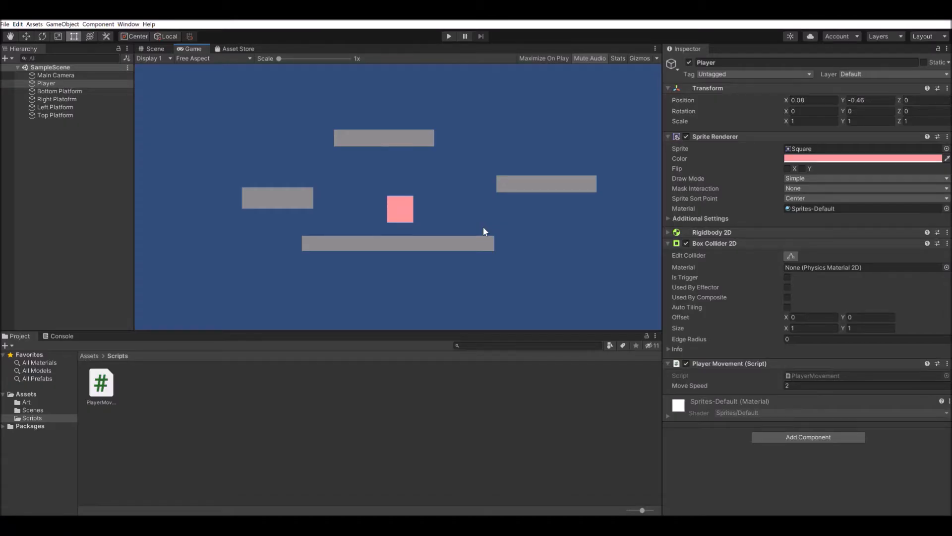
In Unity, show the Console, run the game and move the player back and forth along the bottom platform.
{"action": "left_click", "coordinate": [62, 336]}
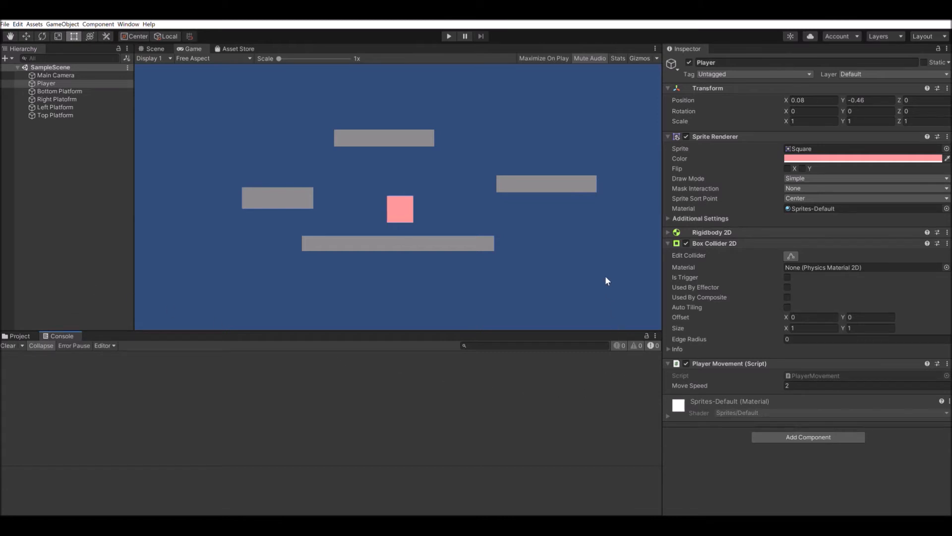
{"action": "left_click", "coordinate": [449, 35]}
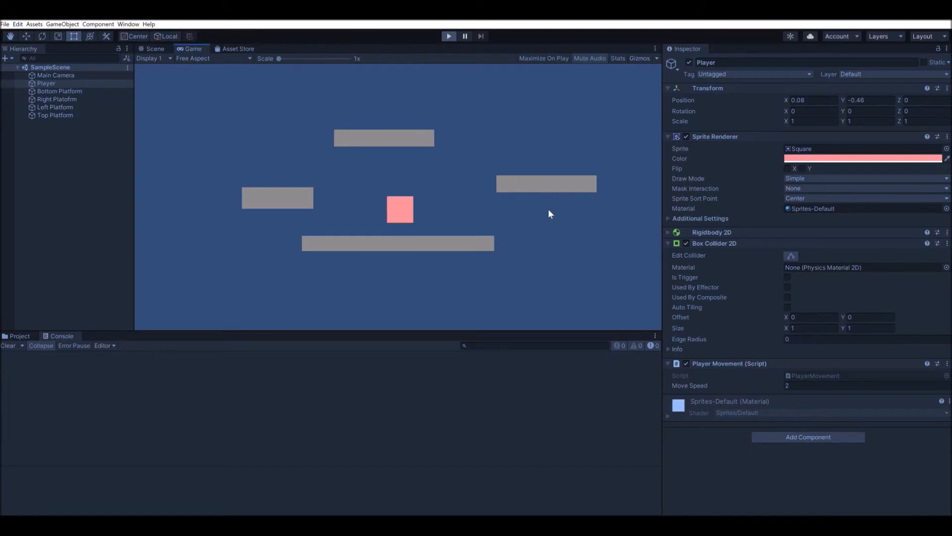
{"action": "key", "text": "Left"}
{"action": "key", "text": "Right"}
{"action": "key", "text": "Left"}
{"action": "key", "text": "Right"}
{"action": "key", "text": "Left"}
{"action": "key", "text": "Right"}
{"action": "key", "text": "Left"}
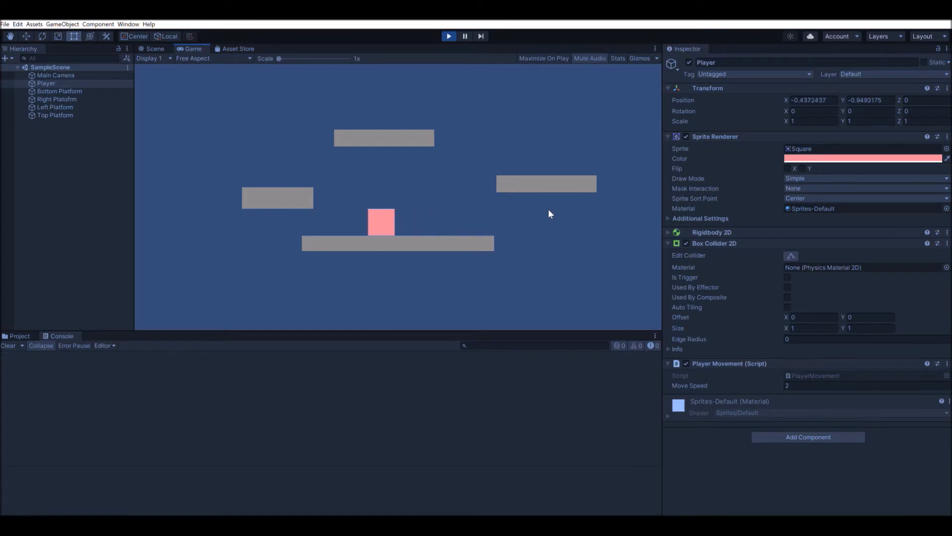
Test the player's jump several times while moving in both directions, and stop the game.
{"action": "key", "text": "space"}
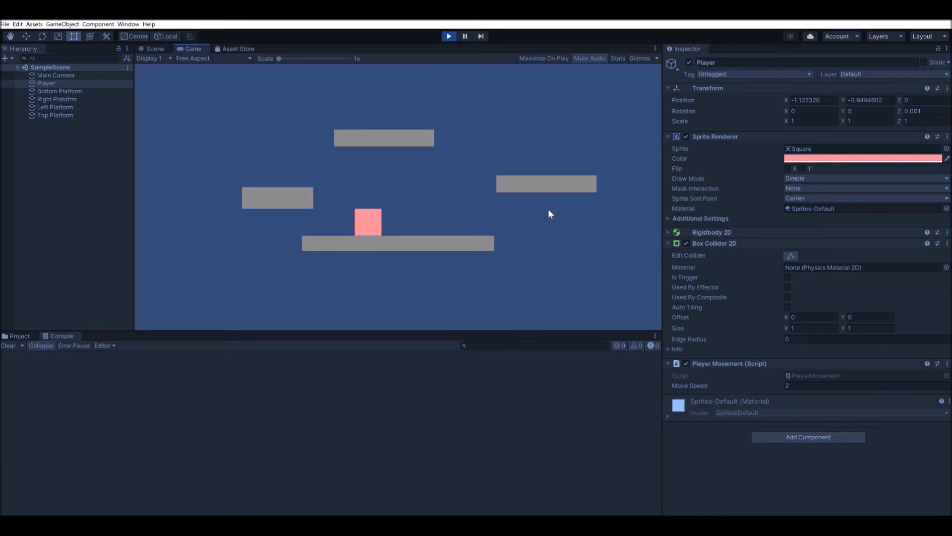
{"action": "key", "text": "Right"}
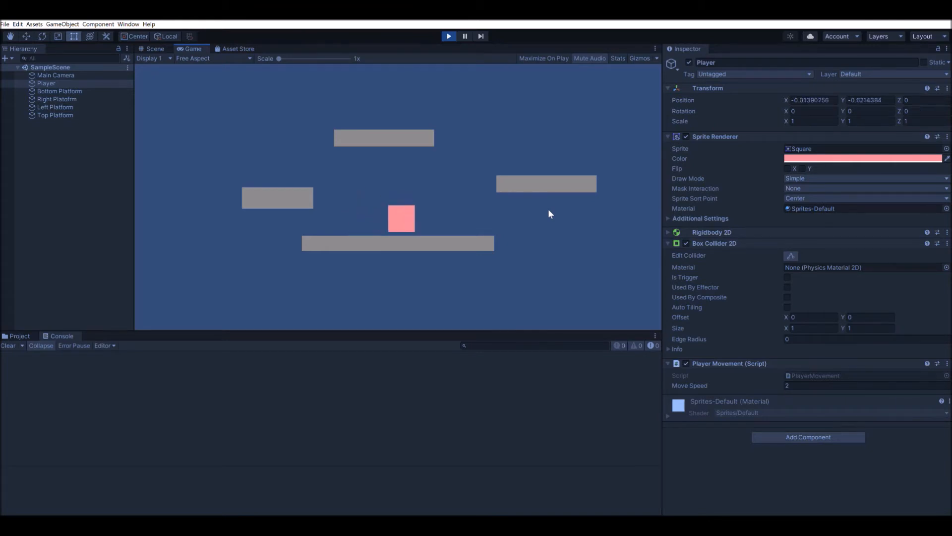
{"action": "key", "text": "Left"}
{"action": "key", "text": "space"}
{"action": "key", "text": "Right"}
{"action": "key", "text": "space"}
{"action": "key", "text": "Left"}
{"action": "key", "text": "space"}
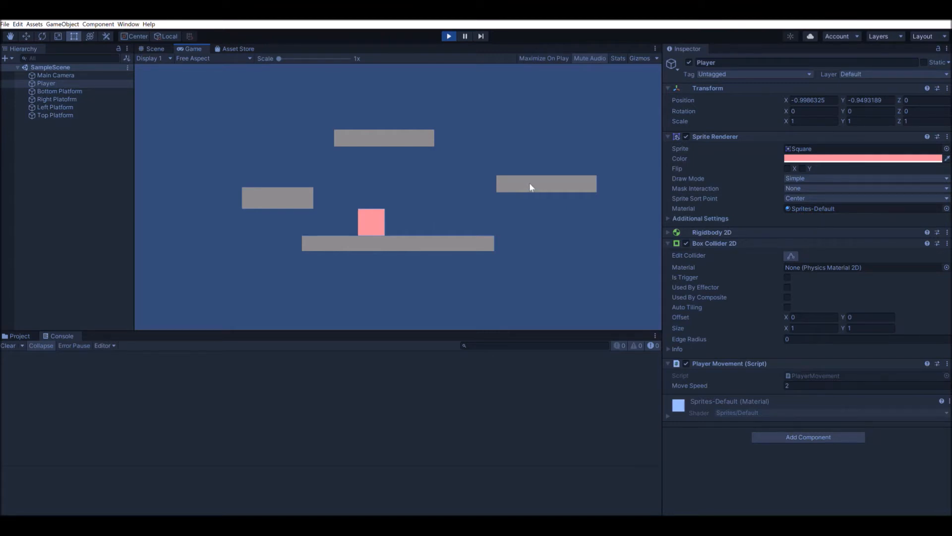
{"action": "left_click", "coordinate": [450, 35]}
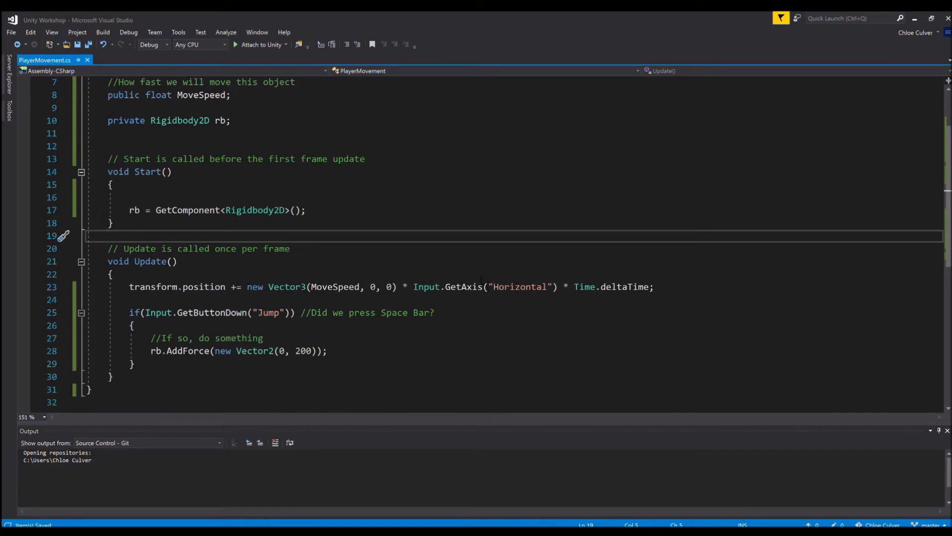
Review the public MoveSpeed declaration and examine the hard-coded jump value in the AddForce statement.
{"action": "scroll", "coordinate": [347, 243], "scroll_direction": "up", "scroll_amount": 2}
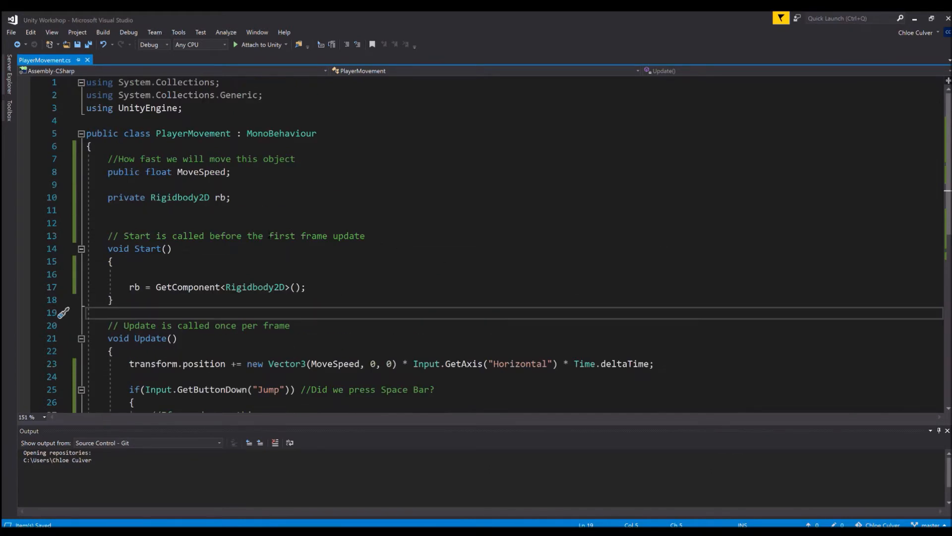
{"action": "left_click", "coordinate": [245, 174]}
{"action": "scroll", "coordinate": [327, 293], "scroll_direction": "down", "scroll_amount": 2}
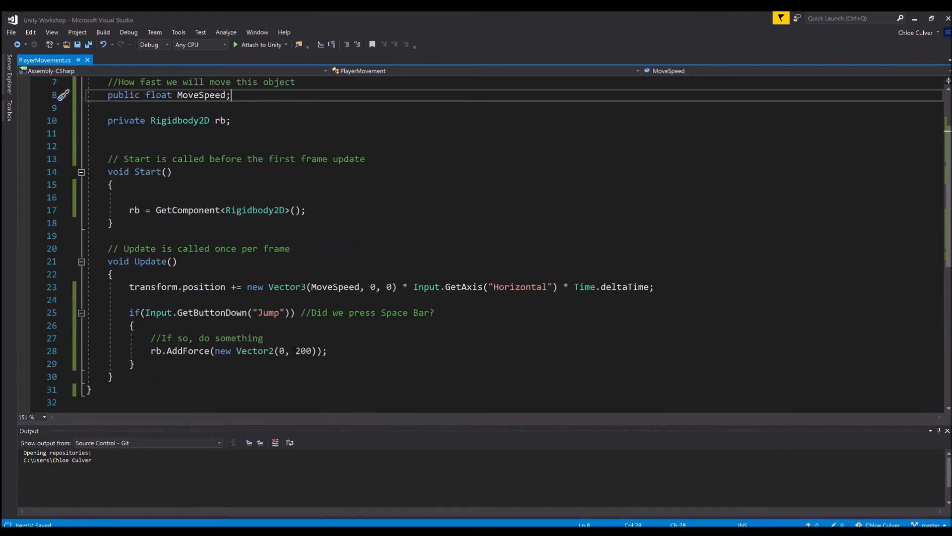
{"action": "left_click", "coordinate": [151, 351]}
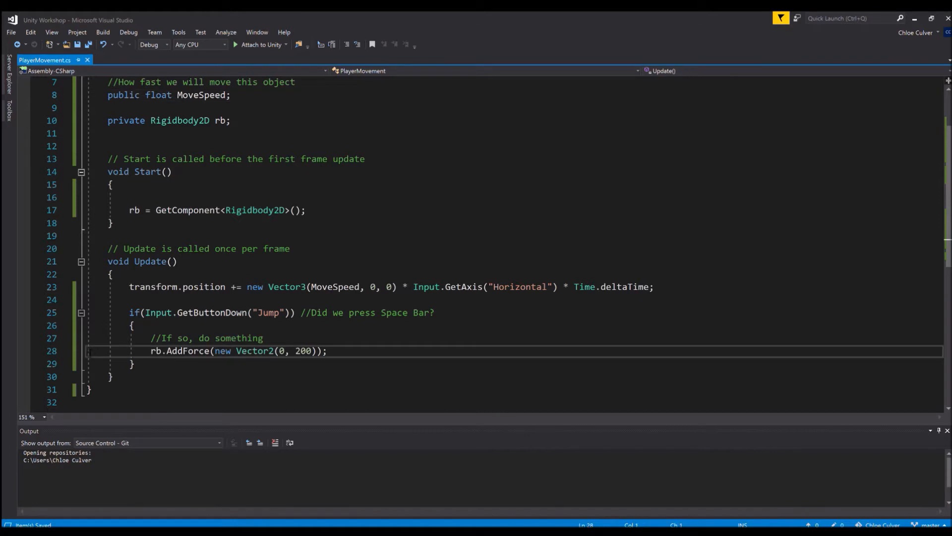
{"action": "left_click_drag", "start_coordinate": [151, 351], "coordinate": [330, 354]}
{"action": "left_click", "coordinate": [368, 354]}
{"action": "double_click", "coordinate": [298, 351]}
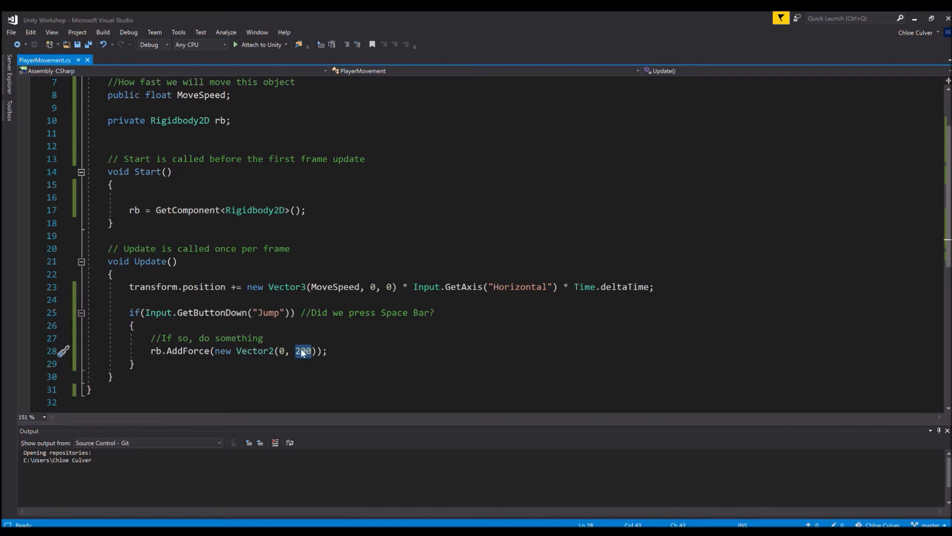
Declare a public float named JumpForce on the line below MoveSpeed and save the script.
{"action": "left_click", "coordinate": [251, 110]}
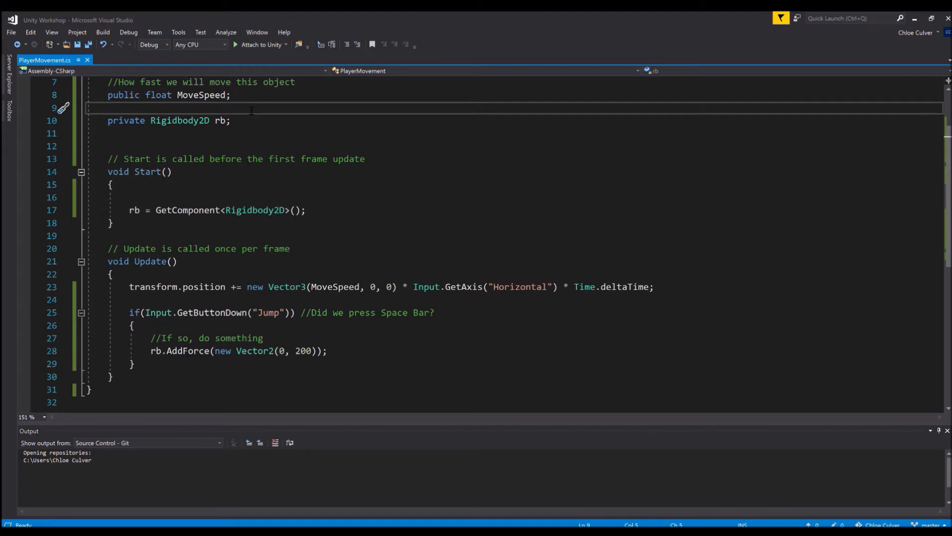
{"action": "type", "text": "public float JumpForce;"}
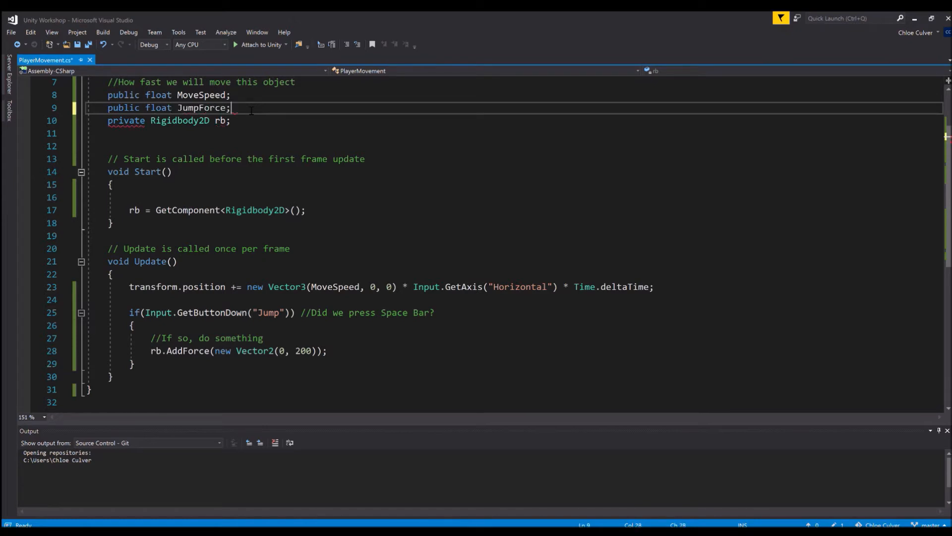
{"action": "key", "text": "Up"}
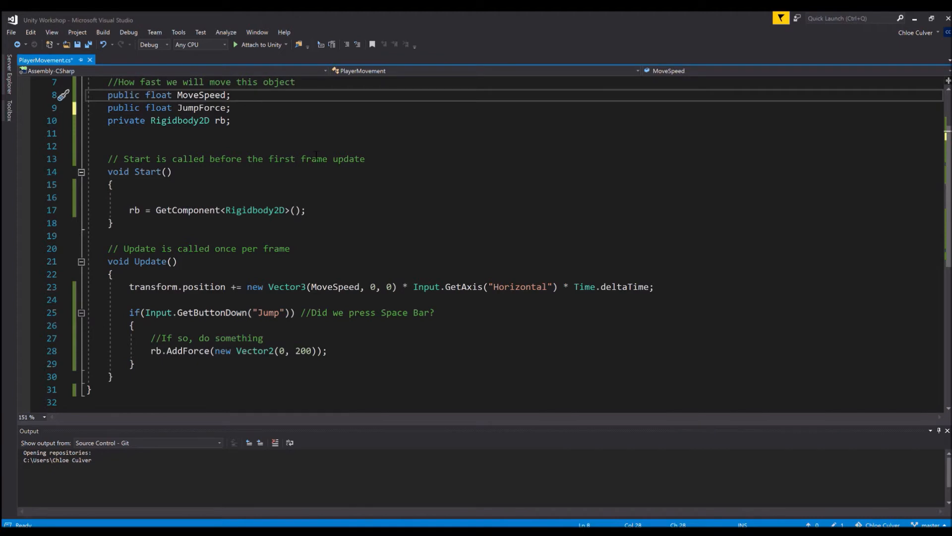
{"action": "key", "text": "ctrl+s"}
Replace the 200 in the AddForce call's Vector2 with JumpForce and save the script.
{"action": "left_click_drag", "start_coordinate": [296, 352], "coordinate": [312, 352]}
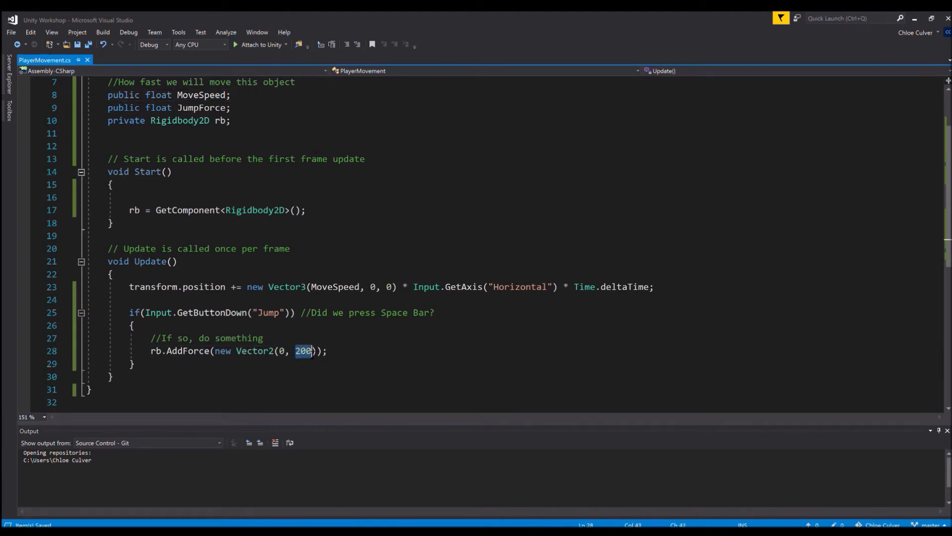
{"action": "type", "text": "JumpForce[p"}
{"action": "key", "text": "BackSpace"}
{"action": "key", "text": "BackSpace"}
{"action": "left_click", "coordinate": [378, 358]}
{"action": "key", "text": "ctrl+s"}
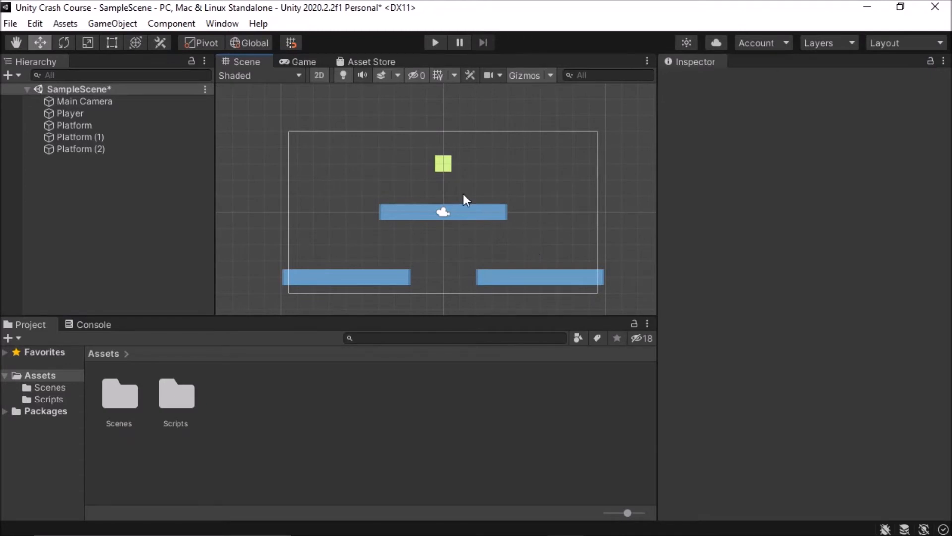
In Unity, compare the Player with the platforms, select the Player and examine the Player Movement script's Jump Force setting.
{"action": "left_click", "coordinate": [90, 122]}
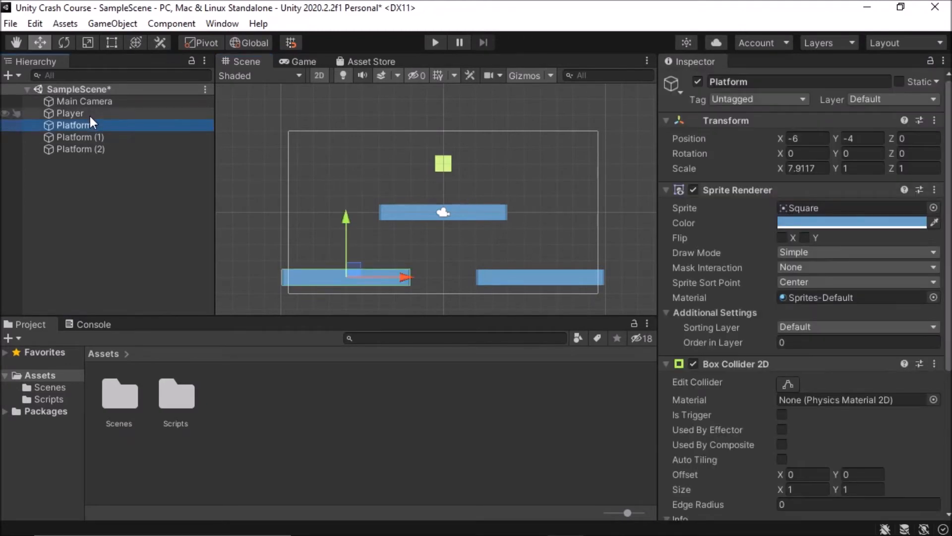
{"action": "left_click", "coordinate": [90, 113]}
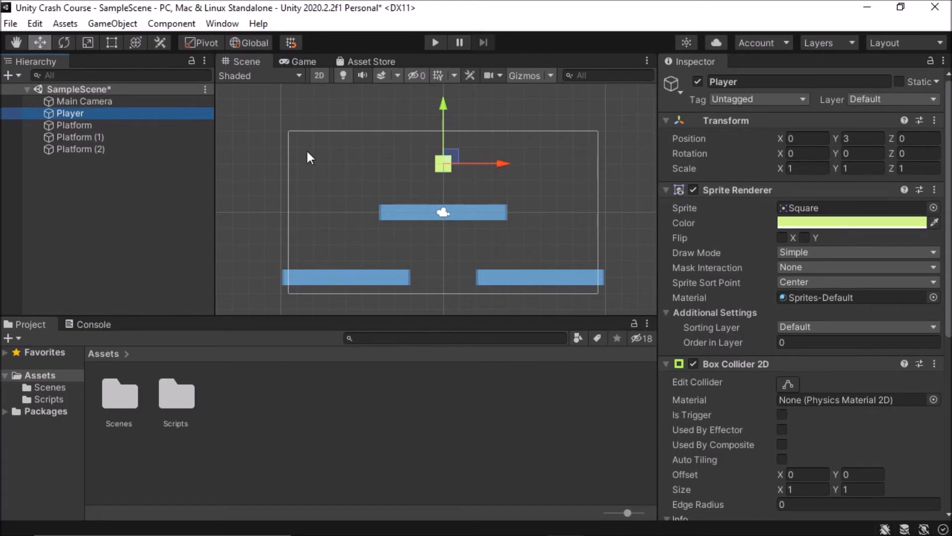
{"action": "left_click", "coordinate": [59, 126]}
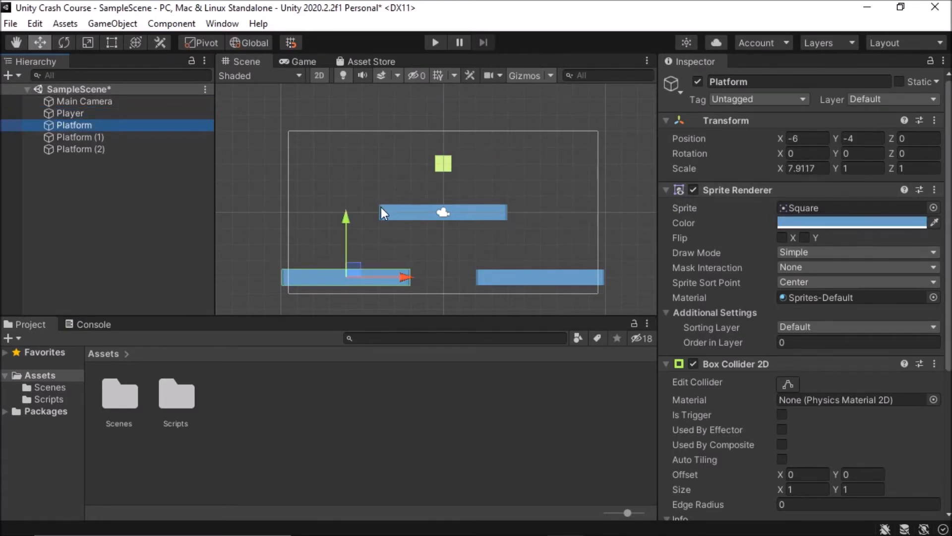
{"action": "left_click", "coordinate": [395, 212]}
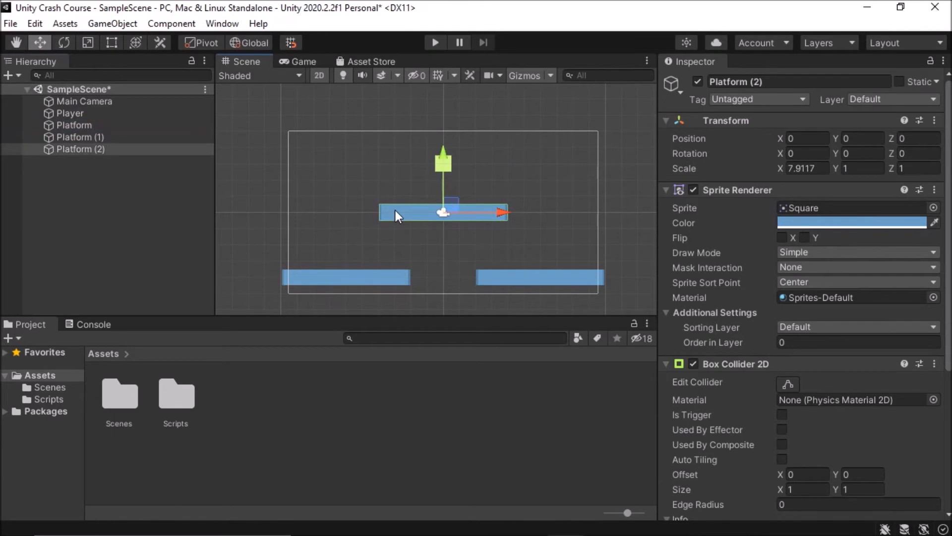
{"action": "left_click", "coordinate": [592, 143]}
{"action": "left_click", "coordinate": [70, 113]}
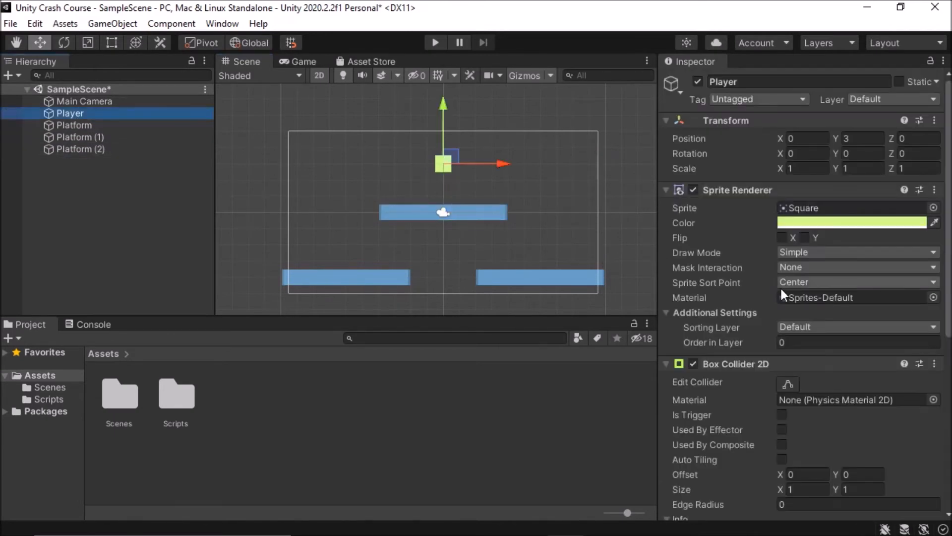
{"action": "scroll", "coordinate": [781, 293], "scroll_direction": "down", "scroll_amount": 10}
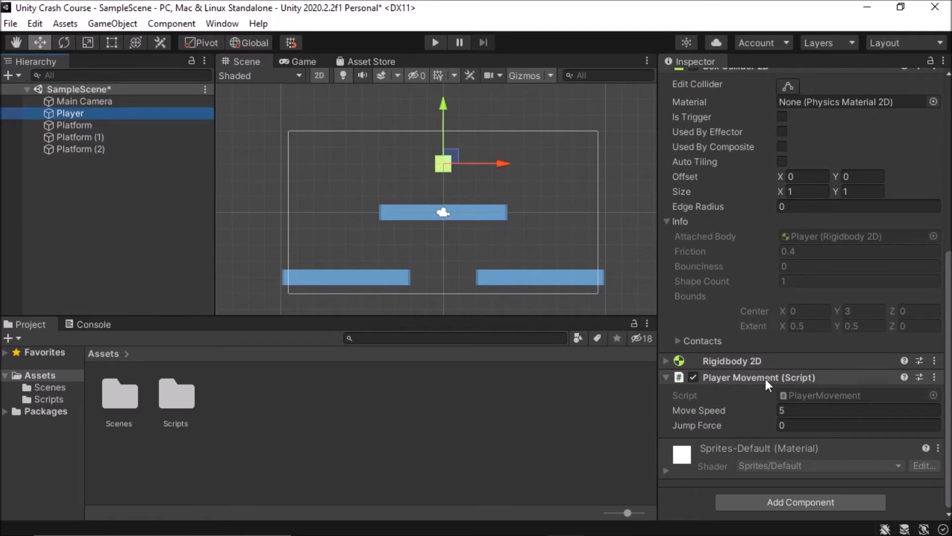
{"action": "scroll", "coordinate": [748, 397], "scroll_direction": "up", "scroll_amount": 10}
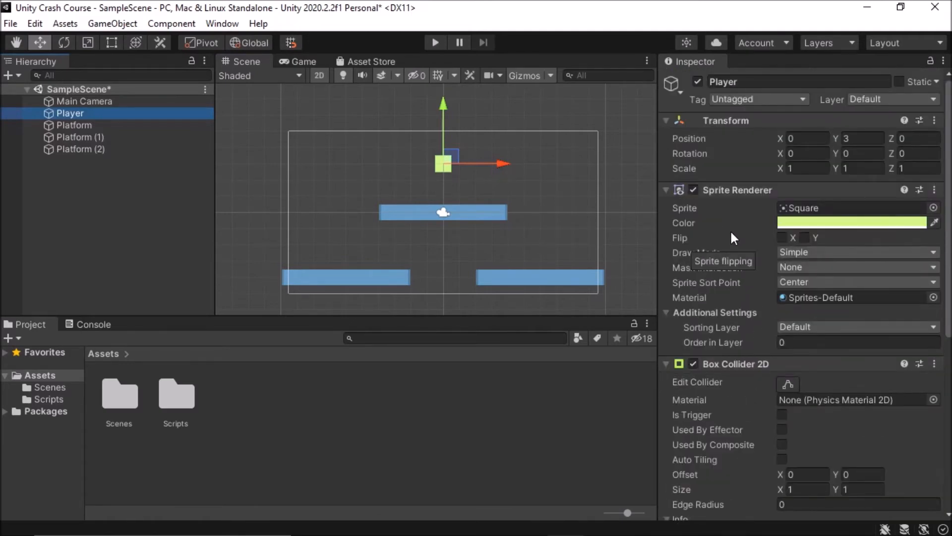
{"action": "scroll", "coordinate": [732, 232], "scroll_direction": "down", "scroll_amount": 10}
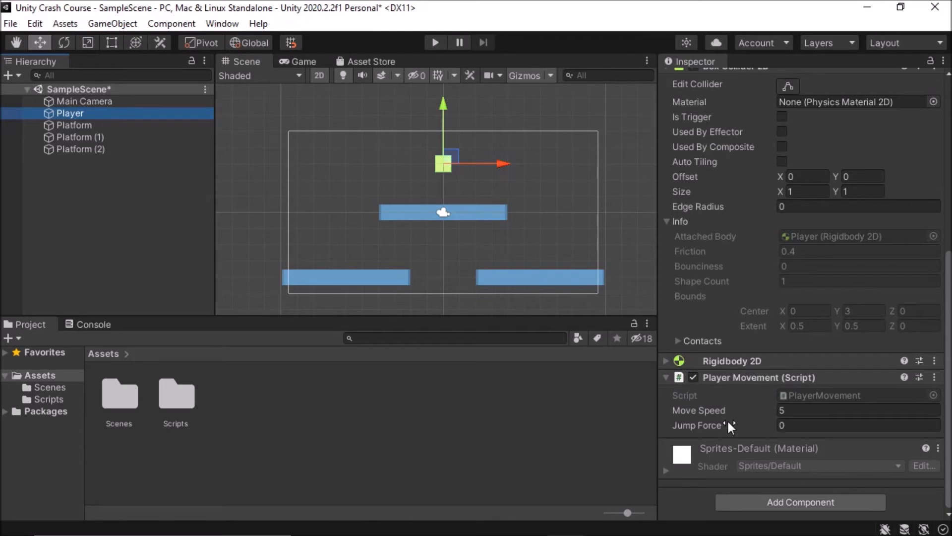
{"action": "left_click", "coordinate": [780, 426]}
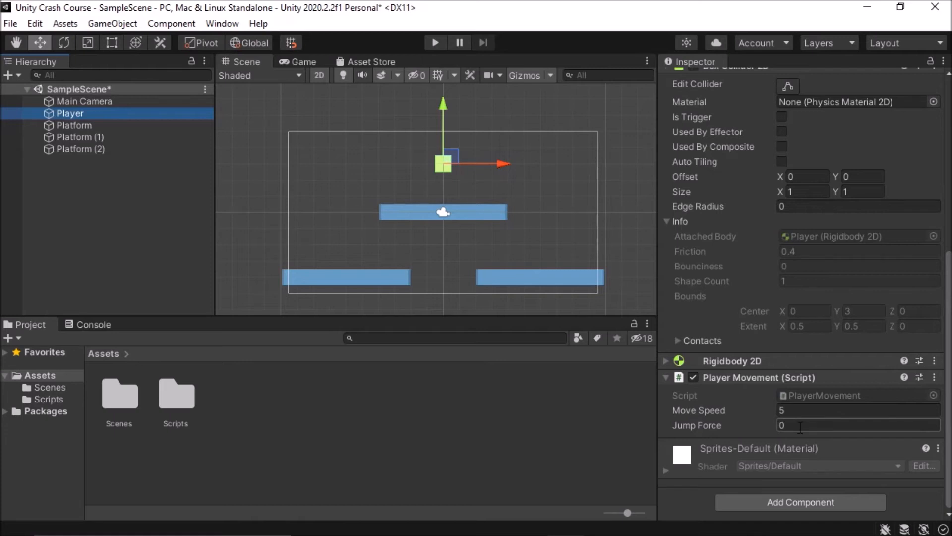
Run the game, set the Player's Jump Force to 10 and try the player's movement on the middle platform.
{"action": "left_click", "coordinate": [431, 40]}
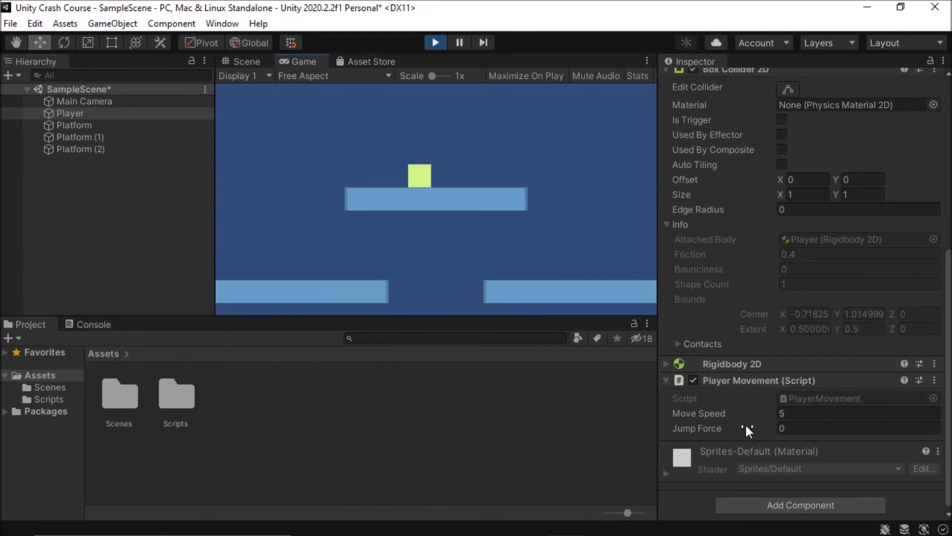
{"action": "key", "text": "d"}
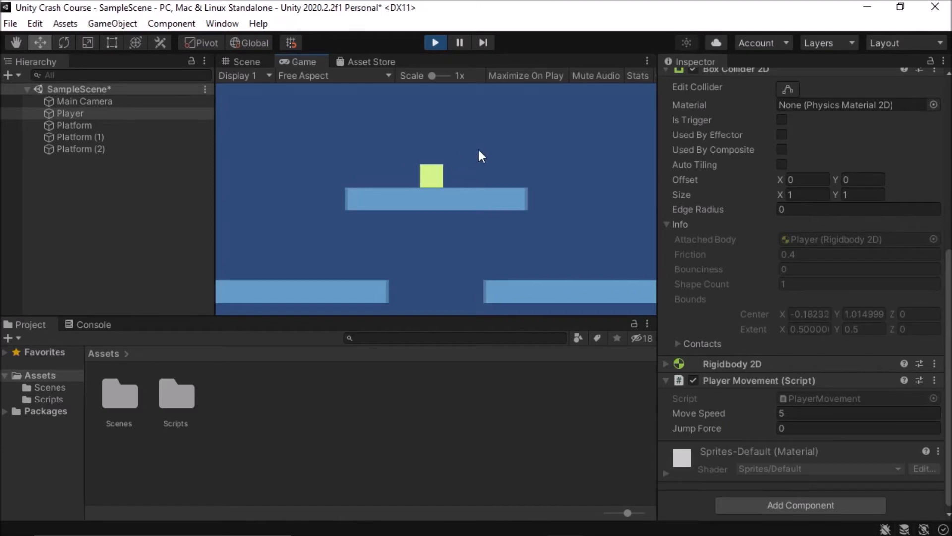
{"action": "left_click", "coordinate": [802, 432]}
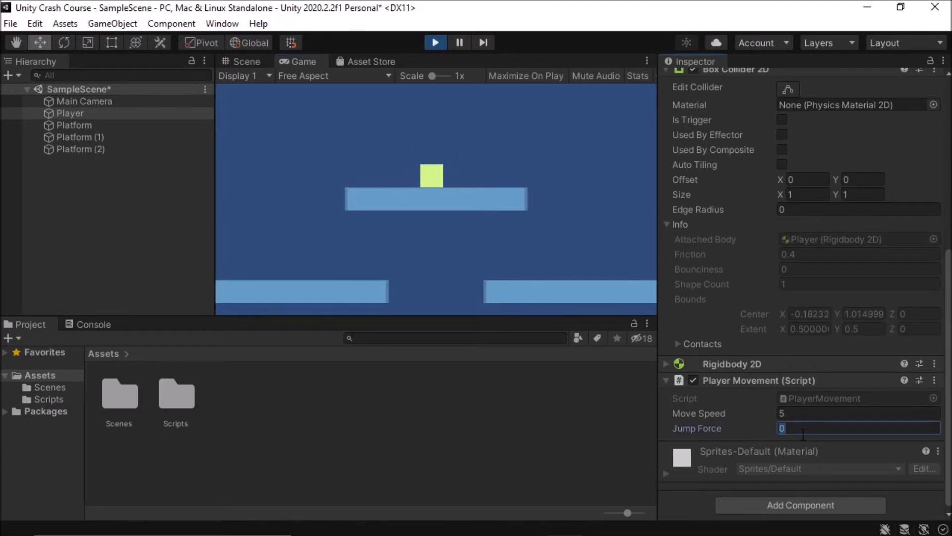
{"action": "type", "text": "10"}
{"action": "left_click", "coordinate": [423, 237]}
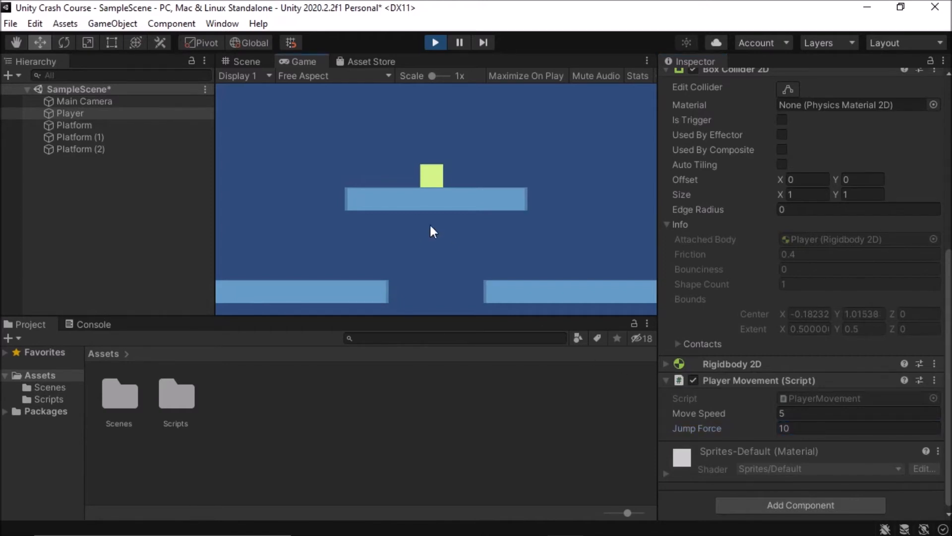
{"action": "key", "text": "Right"}
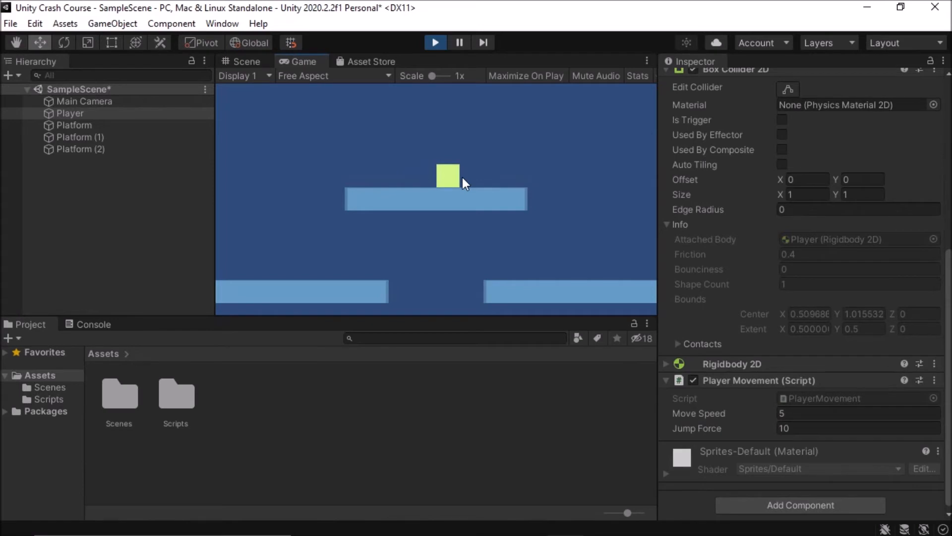
{"action": "key", "text": "Right"}
{"action": "key", "text": "Left"}
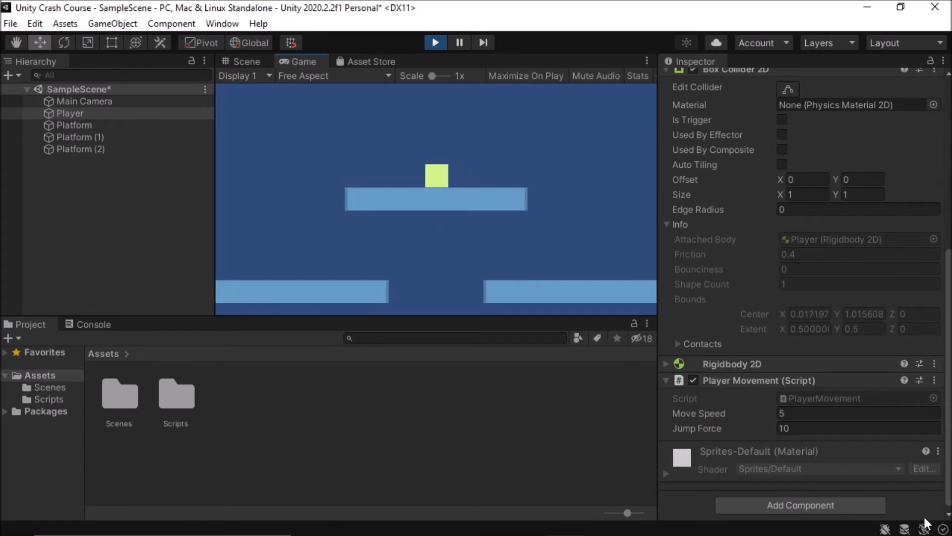
Set Jump Force to 100, test a jump and move the player down onto the lower-left platform.
{"action": "left_click", "coordinate": [804, 428]}
{"action": "type", "text": "100"}
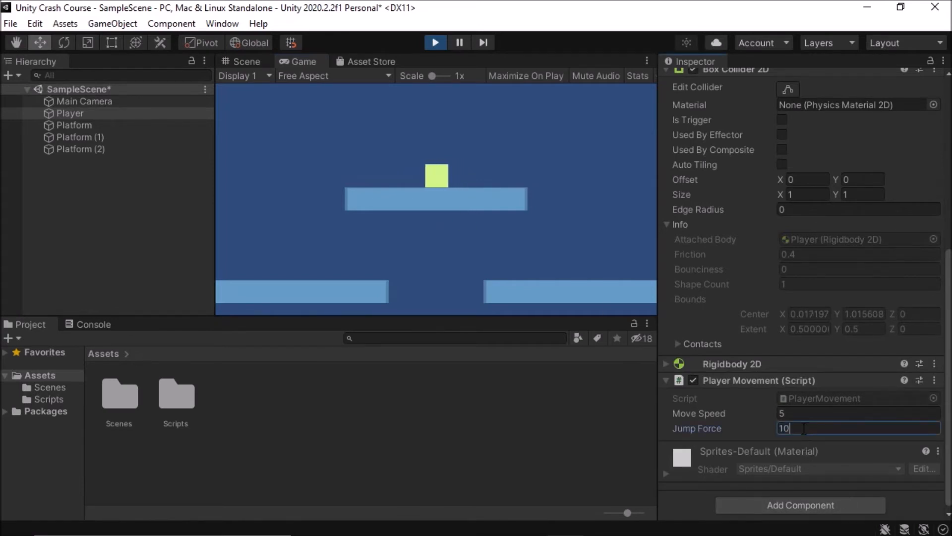
{"action": "left_click", "coordinate": [528, 146]}
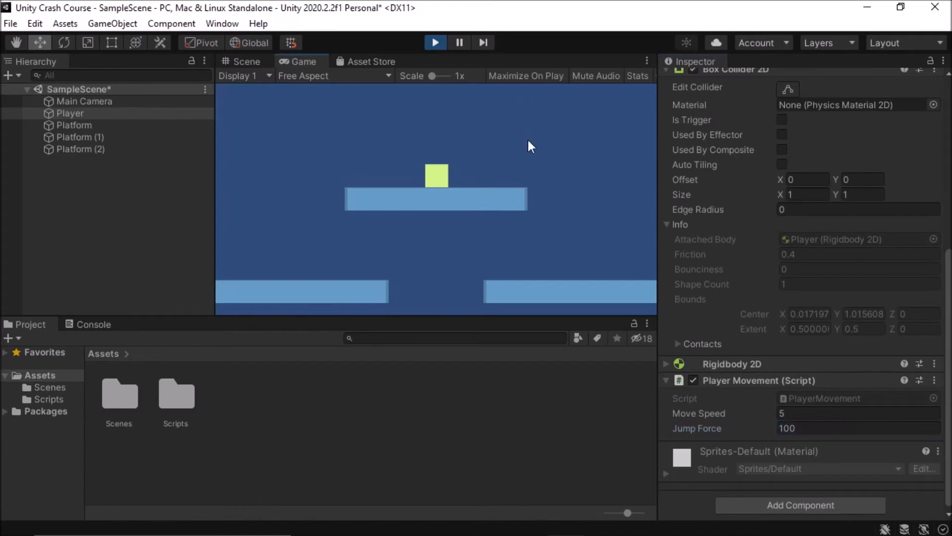
{"action": "key", "text": "space"}
{"action": "key", "text": "Left"}
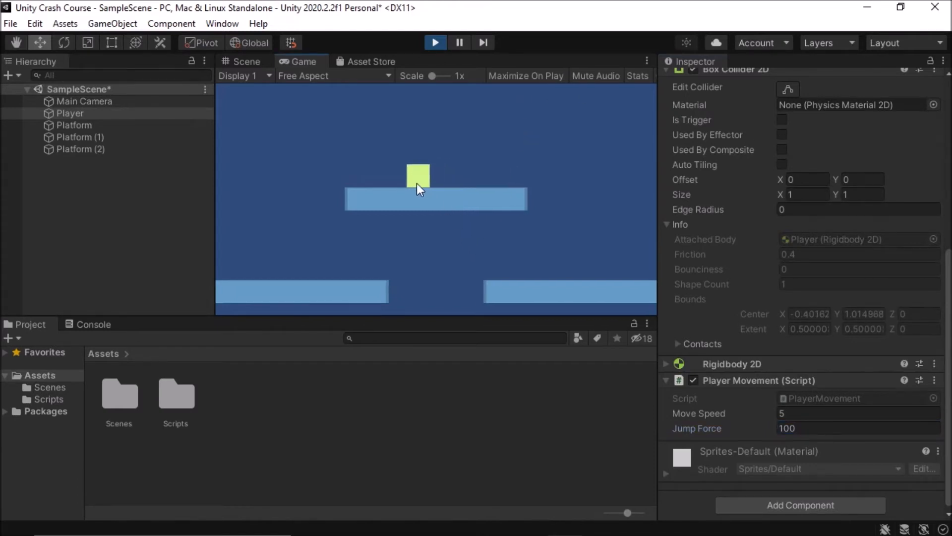
{"action": "key", "text": "Left"}
{"action": "key", "text": "Left"}
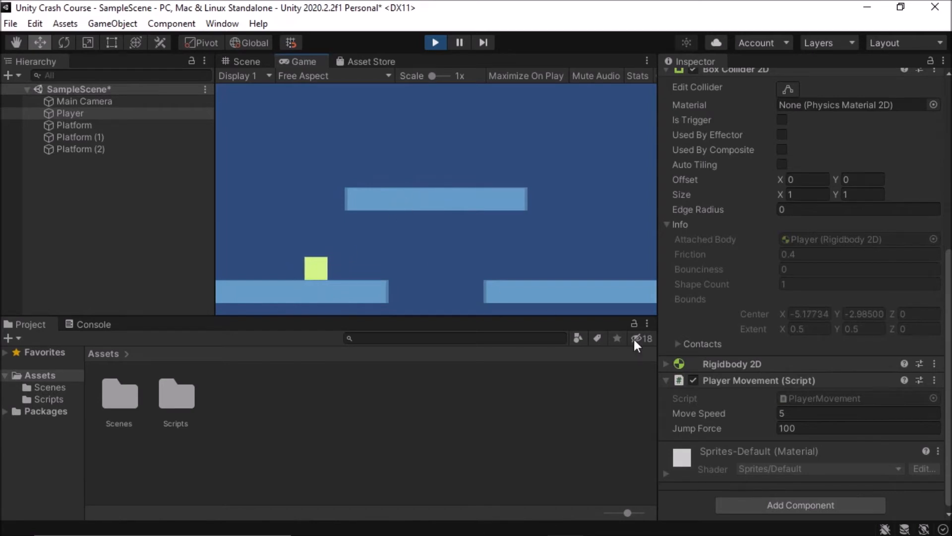
Set the Player Movement script's Jump Force to 300 while the game is running.
{"action": "left_click", "coordinate": [794, 428]}
{"action": "left_click", "coordinate": [809, 427]}
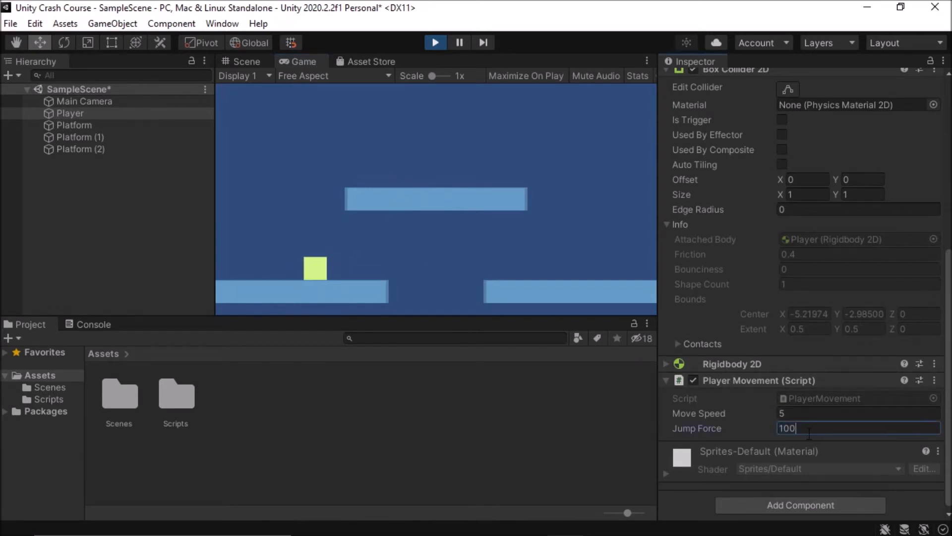
{"action": "key", "text": "Left"}
{"action": "key", "text": "Left"}
{"action": "key", "text": "BackSpace"}
{"action": "type", "text": "3"}
{"action": "left_click", "coordinate": [487, 276]}
Test the player's jump several times above the lower-left platform while moving in both directions.
{"action": "key", "text": "space"}
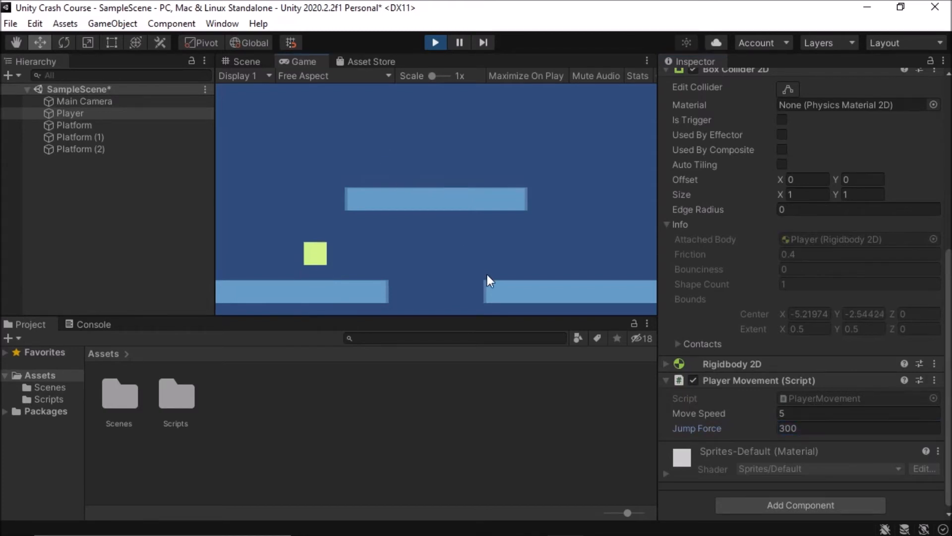
{"action": "key", "text": "d"}
{"action": "key", "text": "space"}
{"action": "key", "text": "a"}
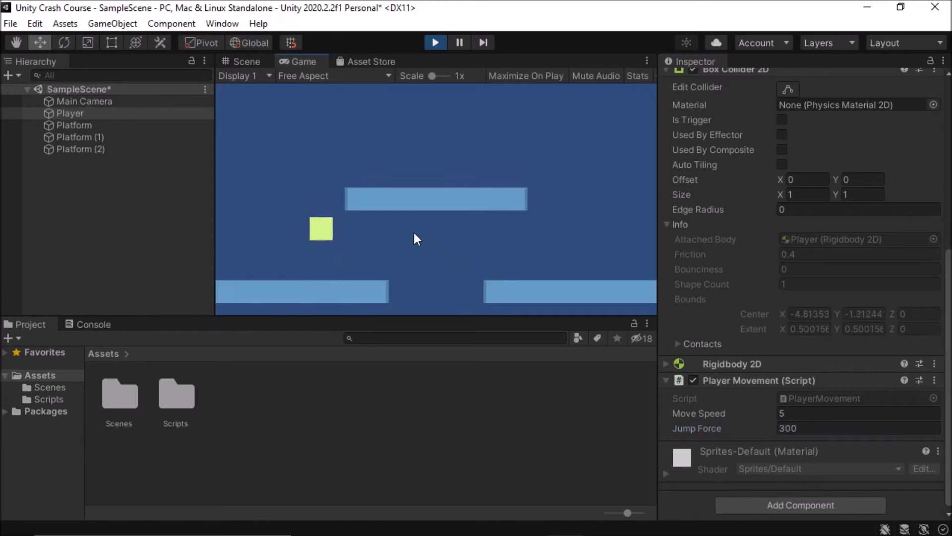
{"action": "key", "text": "space"}
{"action": "key", "text": "space"}
Set Jump Force to 500 and jump the player from the lower-left platform onto the middle platform.
{"action": "left_click", "coordinate": [788, 432]}
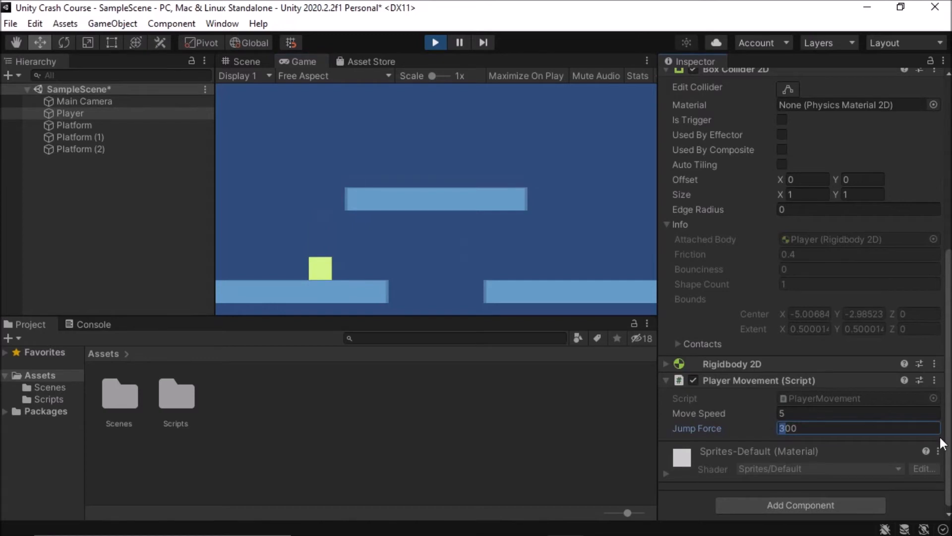
{"action": "type", "text": "500"}
{"action": "left_click", "coordinate": [429, 208]}
{"action": "key", "text": "space"}
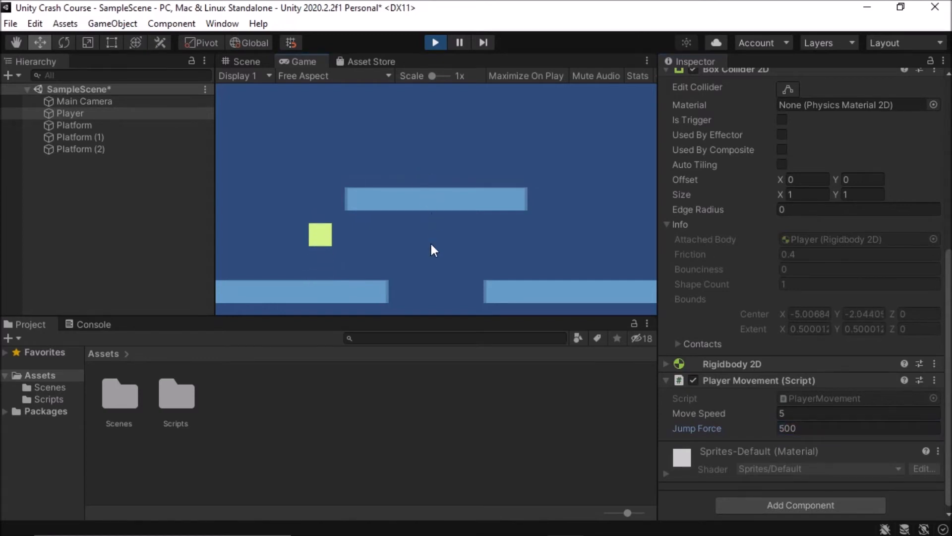
{"action": "key", "text": "space"}
{"action": "key", "text": "Right"}
{"action": "key", "text": "Right"}
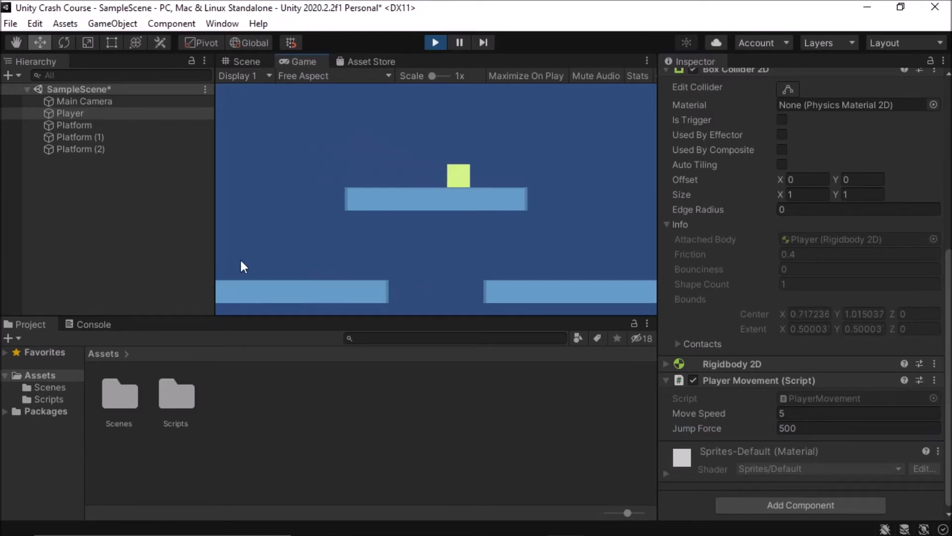
{"action": "key", "text": "Right"}
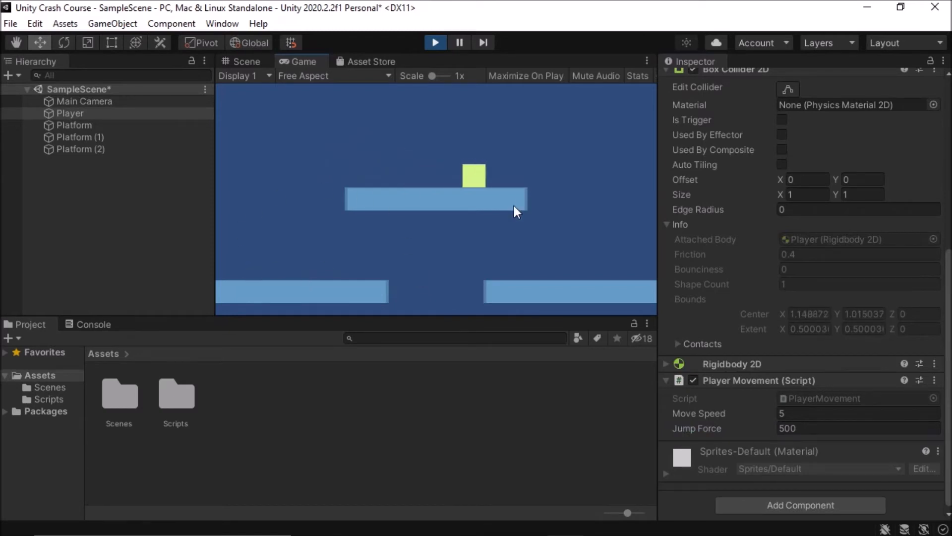
Test moving and jumping the player from the middle platform over the lower-right platform, and inspect its Transform position while the game runs.
{"action": "key", "text": "Left"}
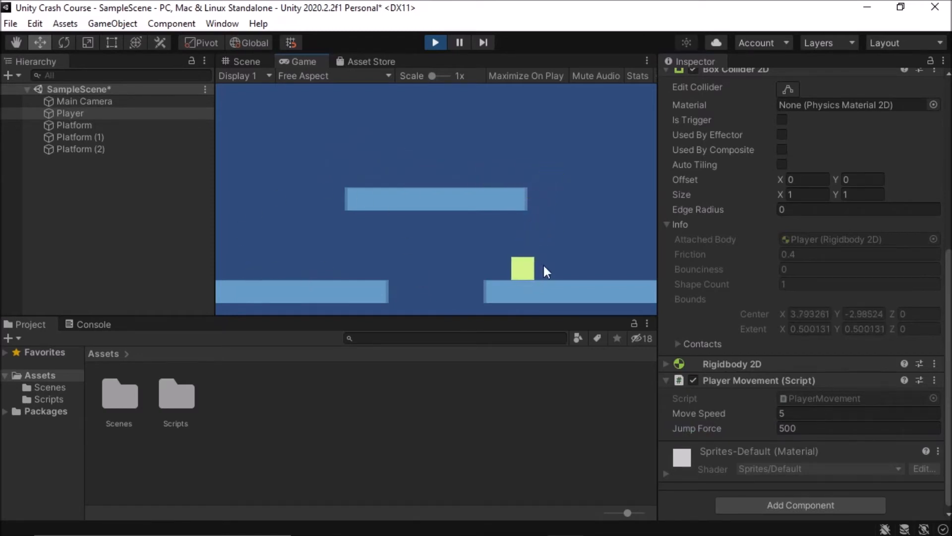
{"action": "key", "text": "space"}
{"action": "key", "text": "Left"}
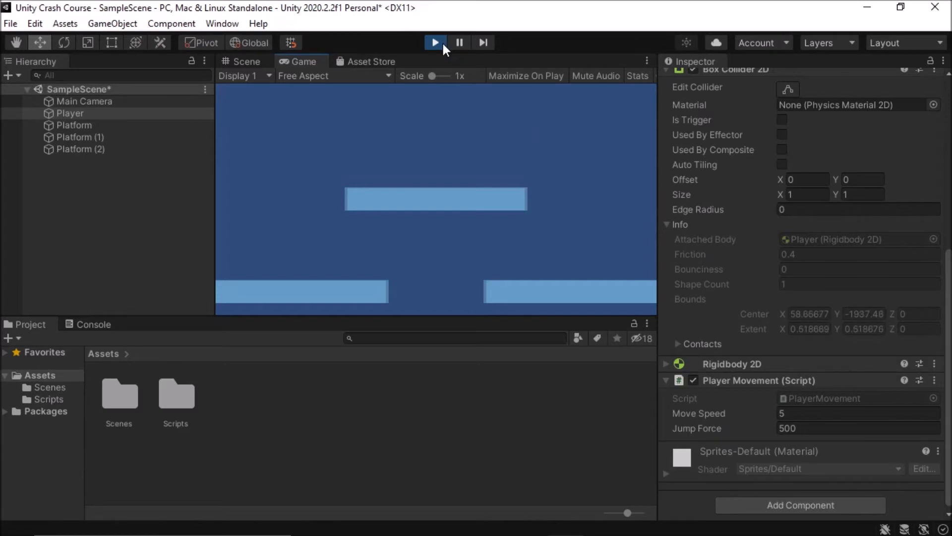
{"action": "scroll", "coordinate": [857, 263], "scroll_direction": "up", "scroll_amount": 6}
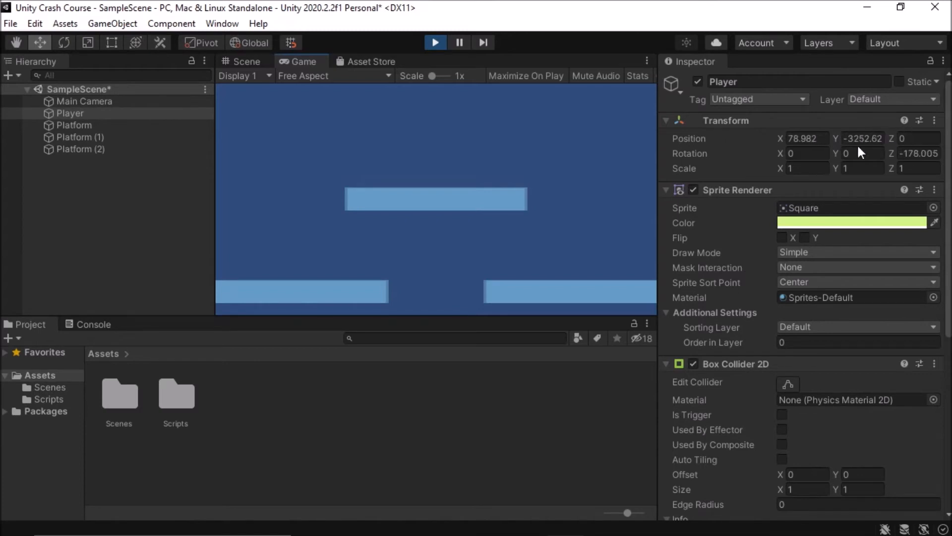
{"action": "scroll", "coordinate": [797, 324], "scroll_direction": "down", "scroll_amount": 10}
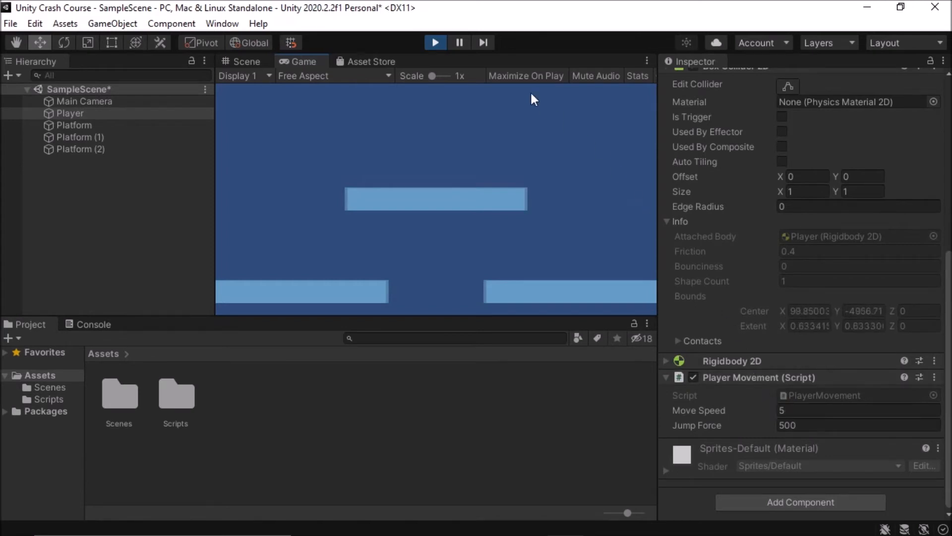
Stop the running game and open the Player Movement script's Jump Force value for editing.
{"action": "left_click", "coordinate": [436, 43]}
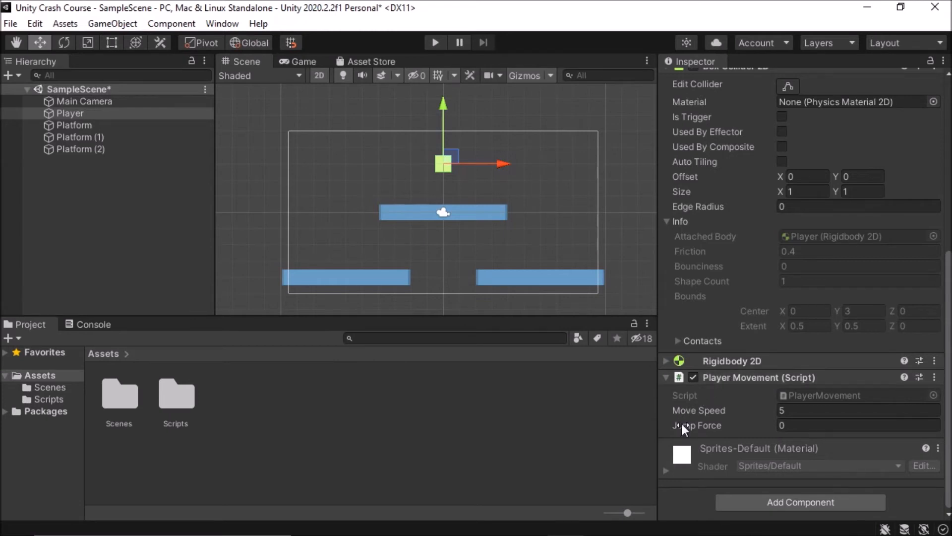
{"action": "left_click", "coordinate": [801, 425]}
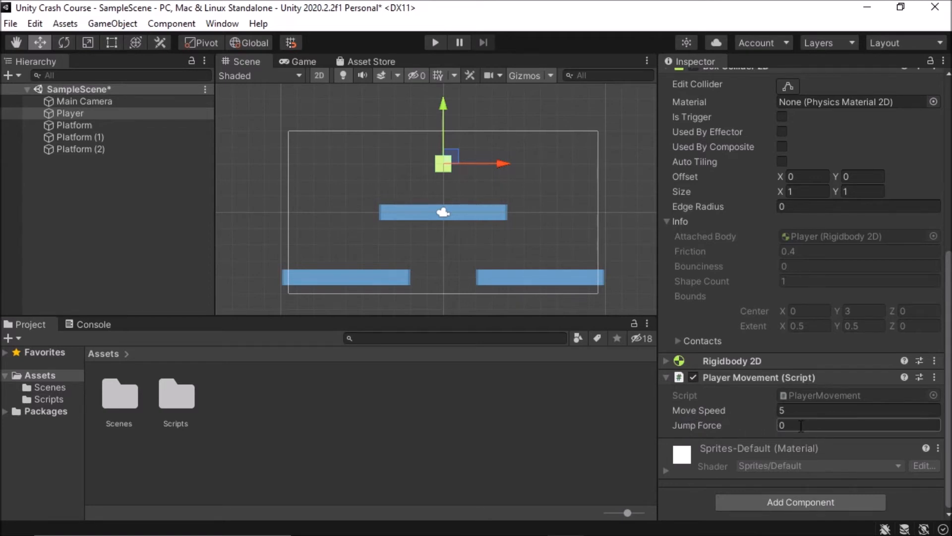
Set the Player Movement script's Jump Force to 500 and run the game.
{"action": "left_click", "coordinate": [800, 425]}
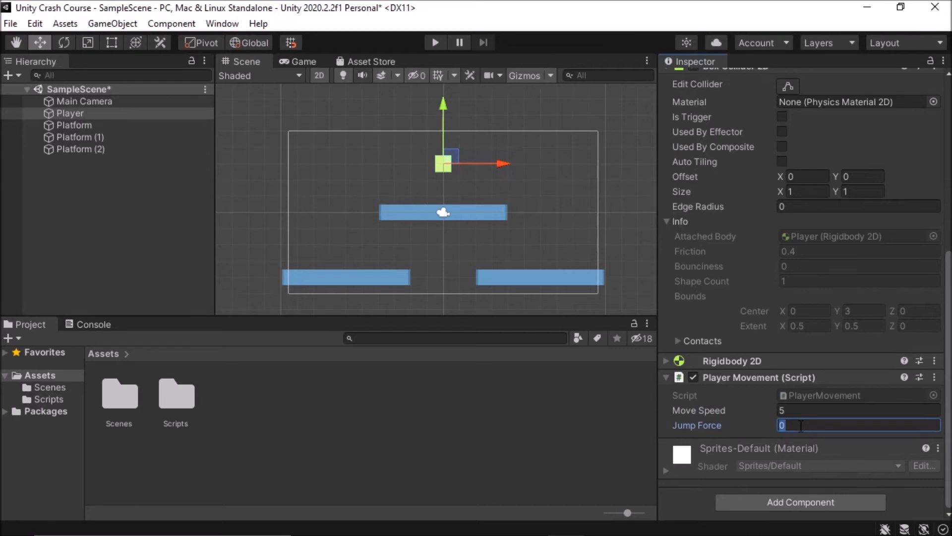
{"action": "type", "text": "500"}
{"action": "left_click", "coordinate": [435, 43]}
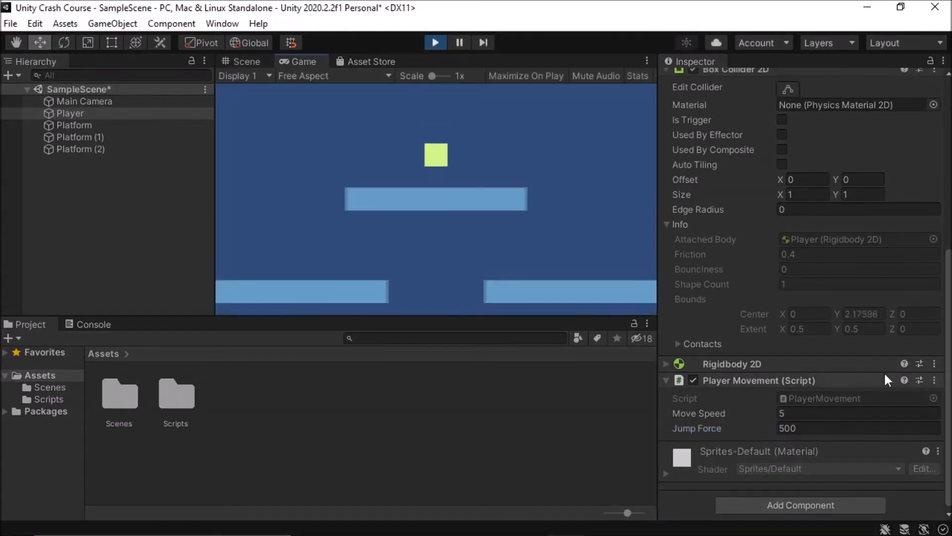
Shift the Player's X position to -0.84 while the game is running.
{"action": "scroll", "coordinate": [814, 347], "scroll_direction": "up", "scroll_amount": 10}
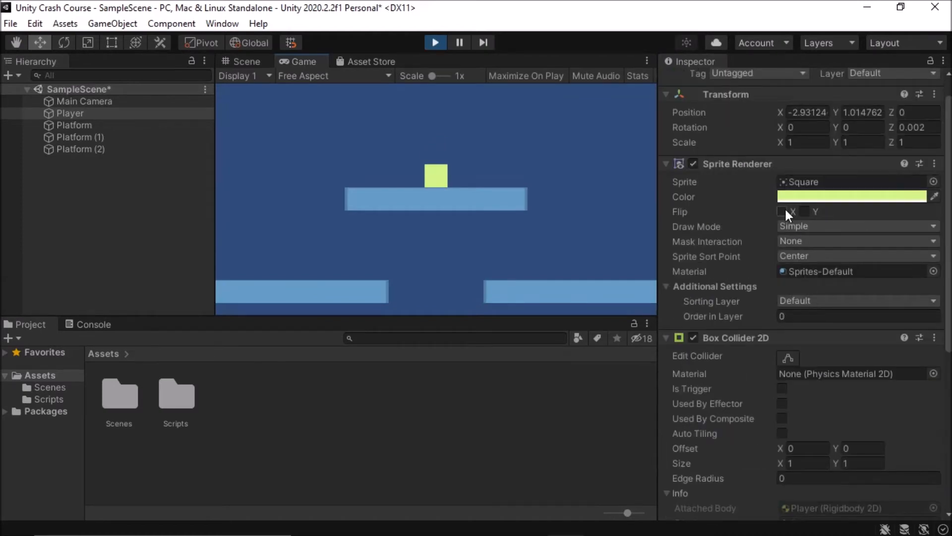
{"action": "left_click_drag", "start_coordinate": [783, 114], "coordinate": [756, 113]}
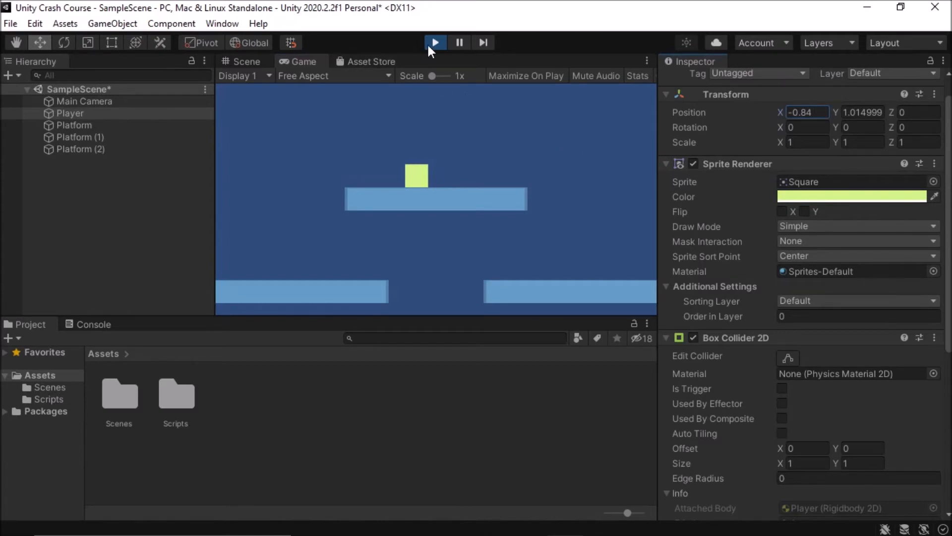
{"action": "scroll", "coordinate": [882, 199], "scroll_direction": "down", "scroll_amount": 8}
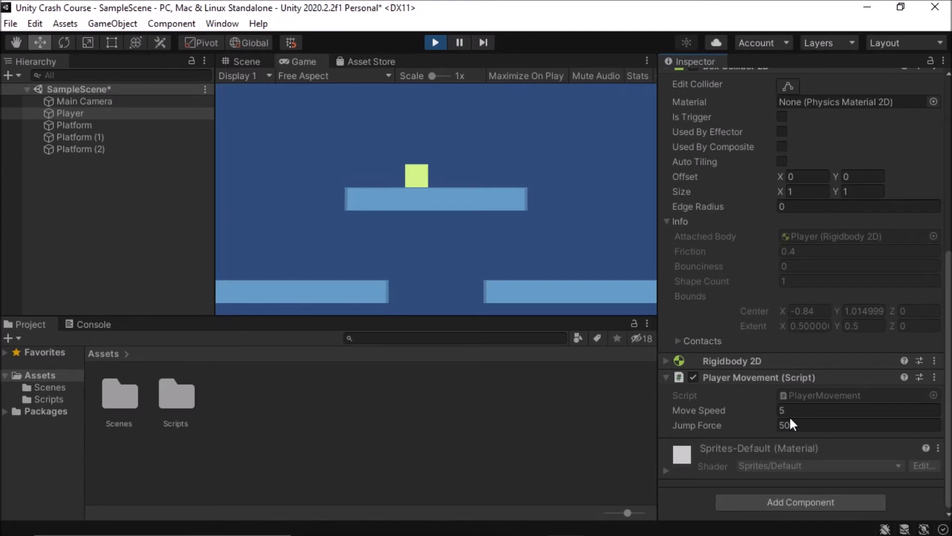
{"action": "scroll", "coordinate": [724, 211], "scroll_direction": "up", "scroll_amount": 10}
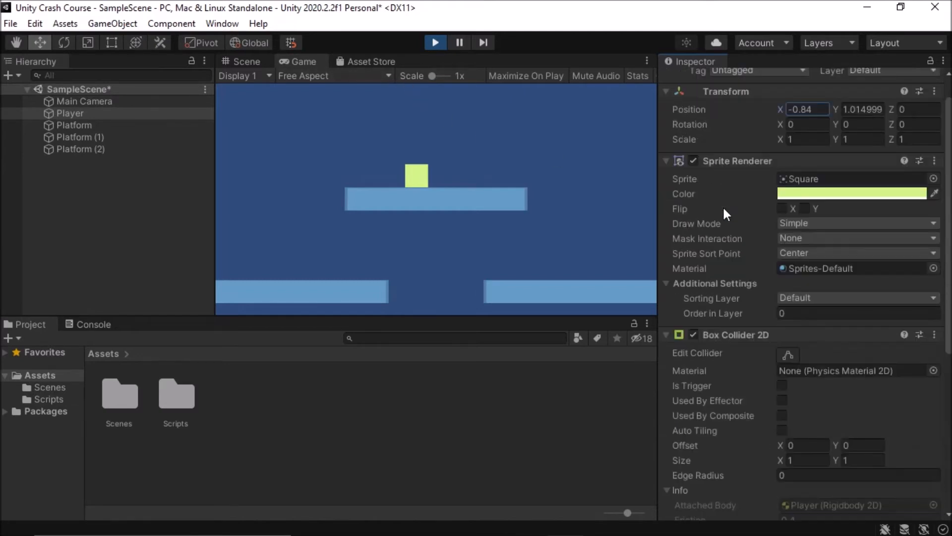
{"action": "scroll", "coordinate": [724, 211], "scroll_direction": "down", "scroll_amount": 10}
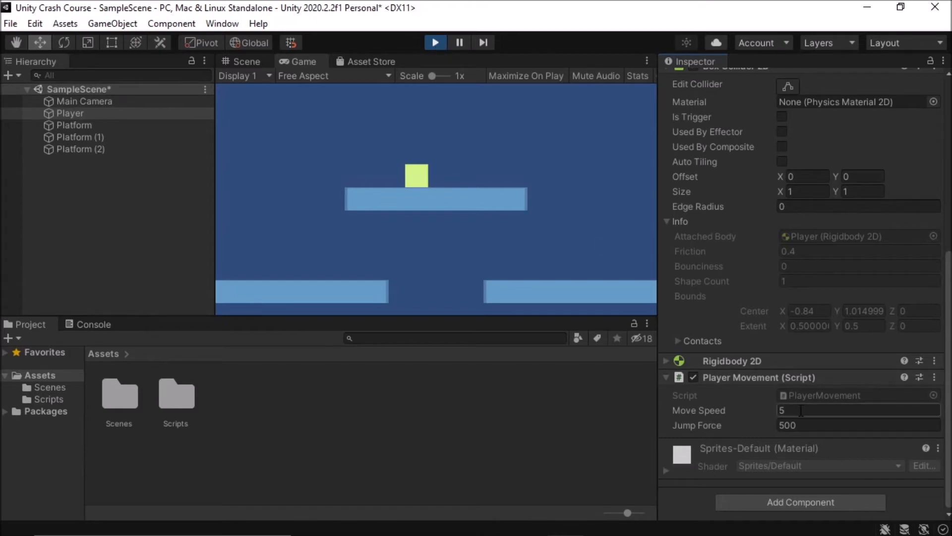
{"action": "scroll", "coordinate": [820, 368], "scroll_direction": "up", "scroll_amount": 10}
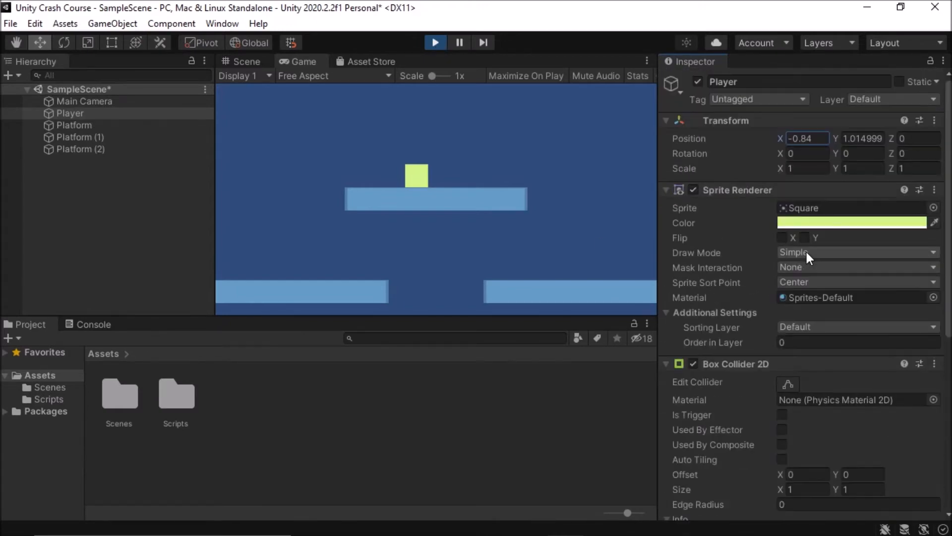
{"action": "scroll", "coordinate": [799, 268], "scroll_direction": "down", "scroll_amount": 10}
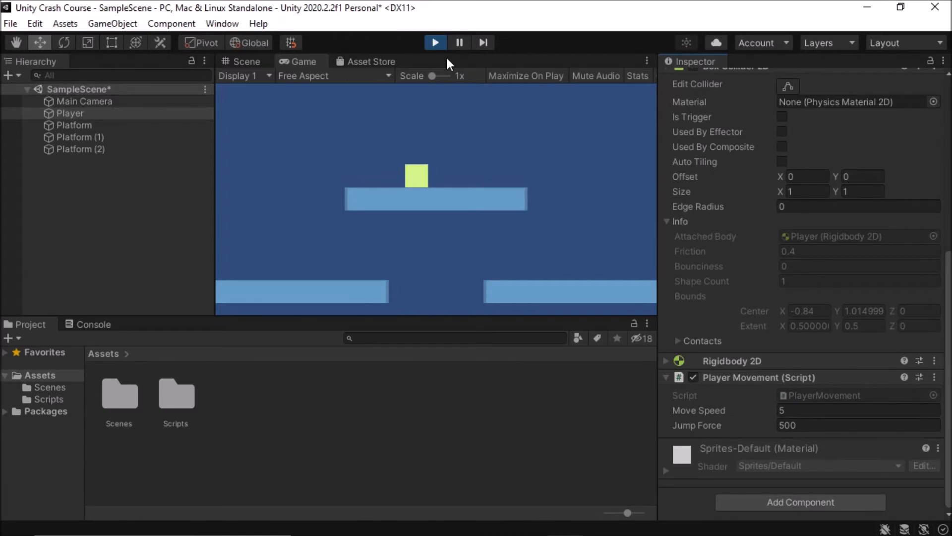
{"action": "scroll", "coordinate": [708, 194], "scroll_direction": "up", "scroll_amount": 10}
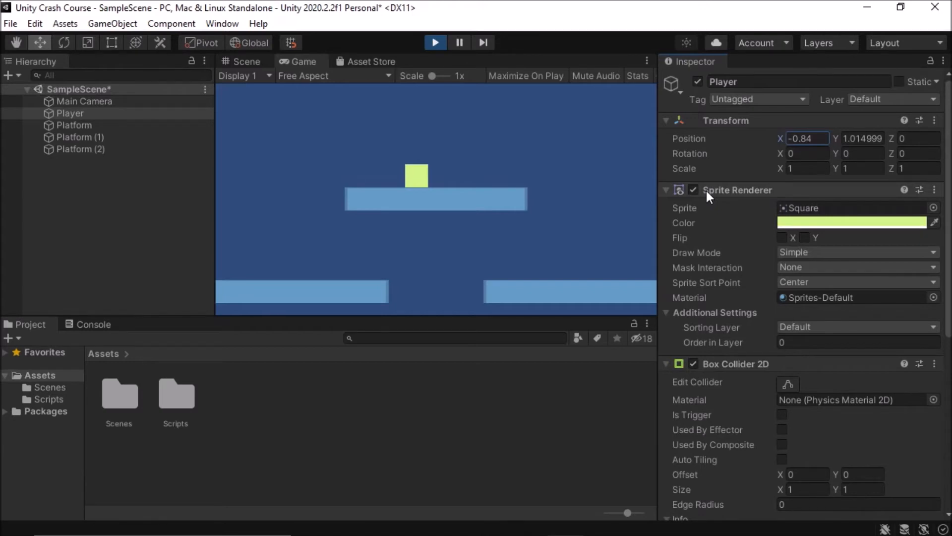
Recolour the Player sprite dark red (831C19) while the game runs, and stop play mode.
{"action": "left_click", "coordinate": [797, 222]}
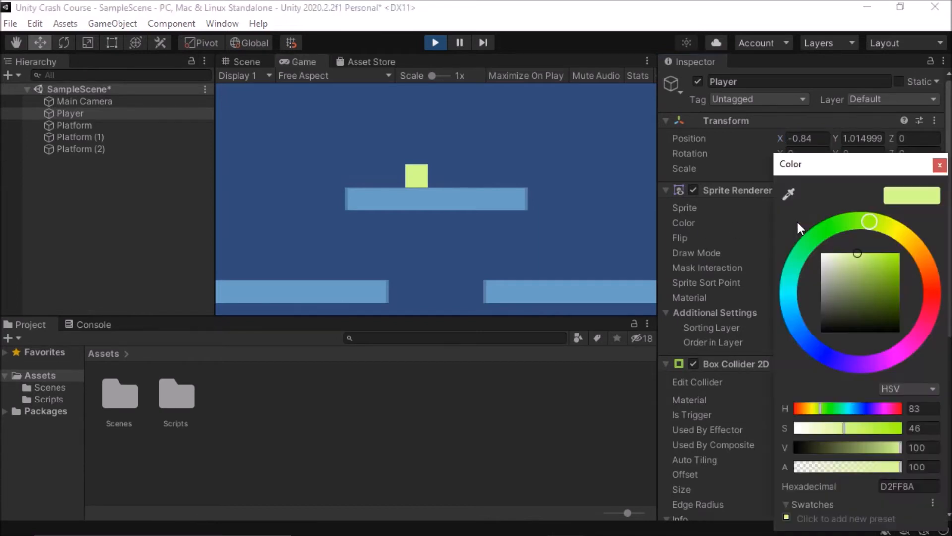
{"action": "left_click_drag", "start_coordinate": [882, 224], "coordinate": [932, 291]}
{"action": "left_click_drag", "start_coordinate": [848, 427], "coordinate": [849, 448]}
{"action": "left_click", "coordinate": [881, 447]}
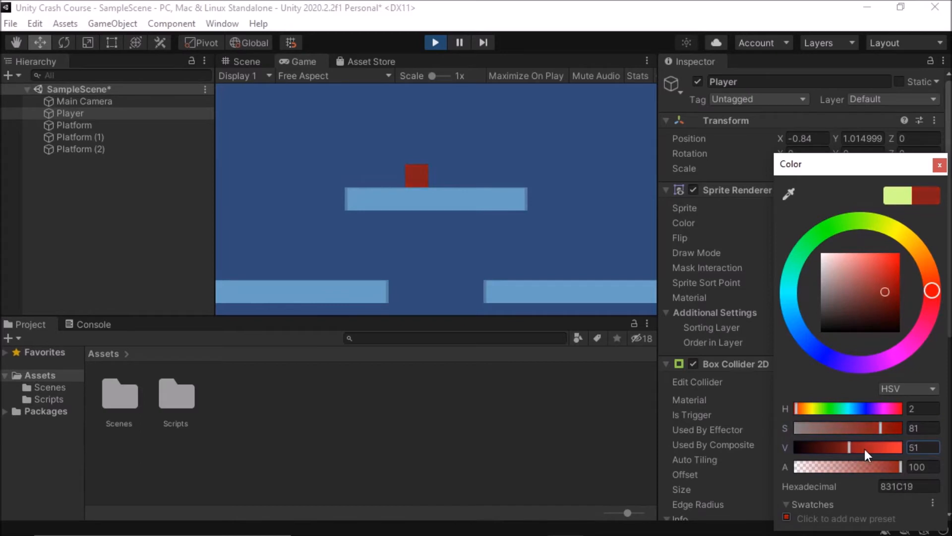
{"action": "left_click", "coordinate": [939, 165]}
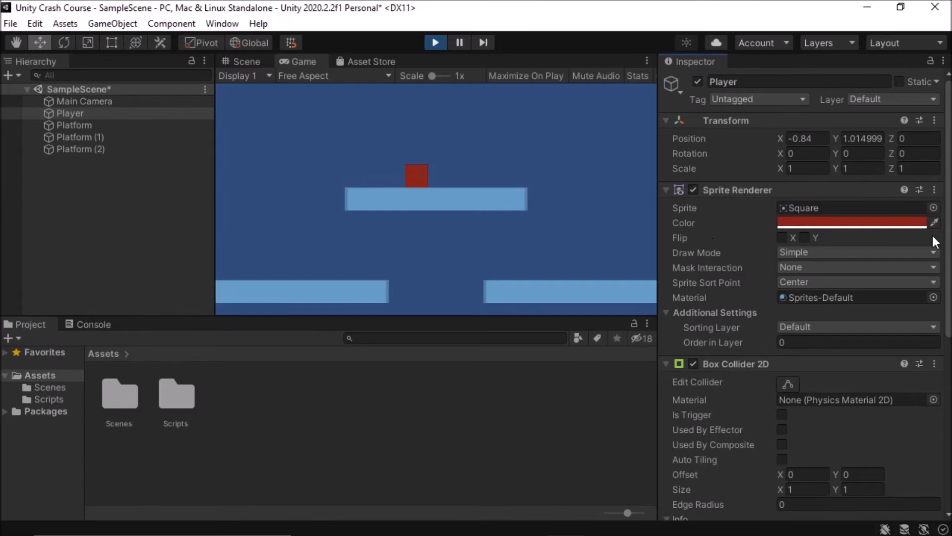
{"action": "left_click", "coordinate": [435, 43]}
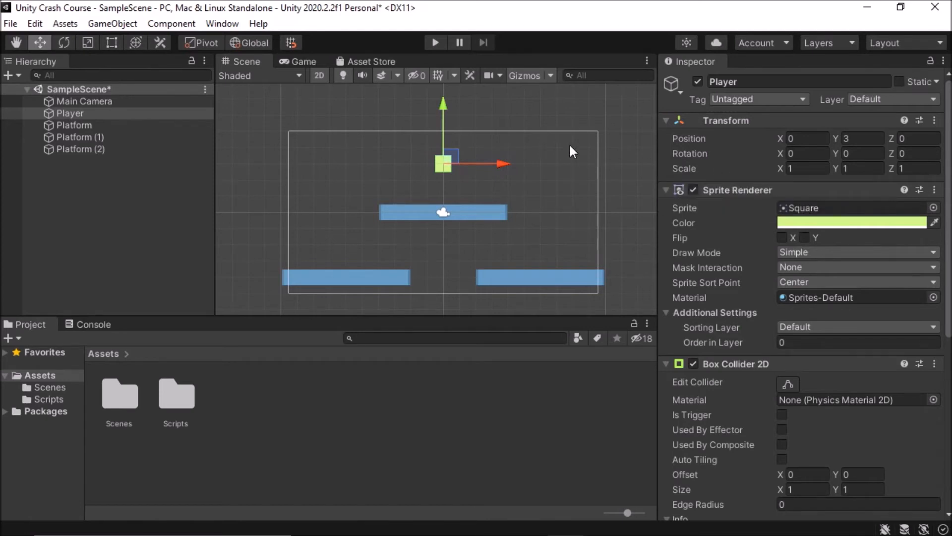
Collapse the Player Movement (Script) component in the Inspector.
{"action": "scroll", "coordinate": [569, 143], "scroll_direction": "down", "scroll_amount": 1}
{"action": "scroll", "coordinate": [748, 290], "scroll_direction": "down", "scroll_amount": 10}
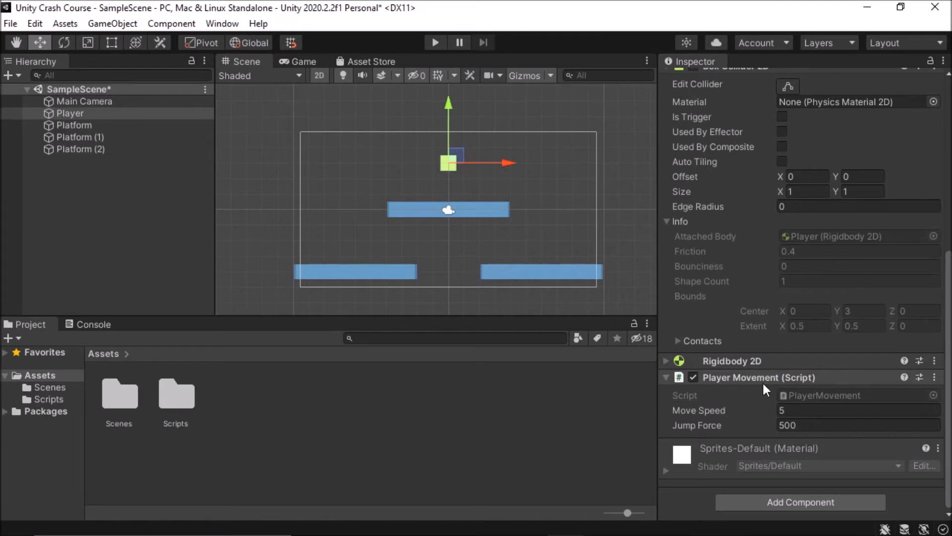
{"action": "left_click", "coordinate": [670, 376]}
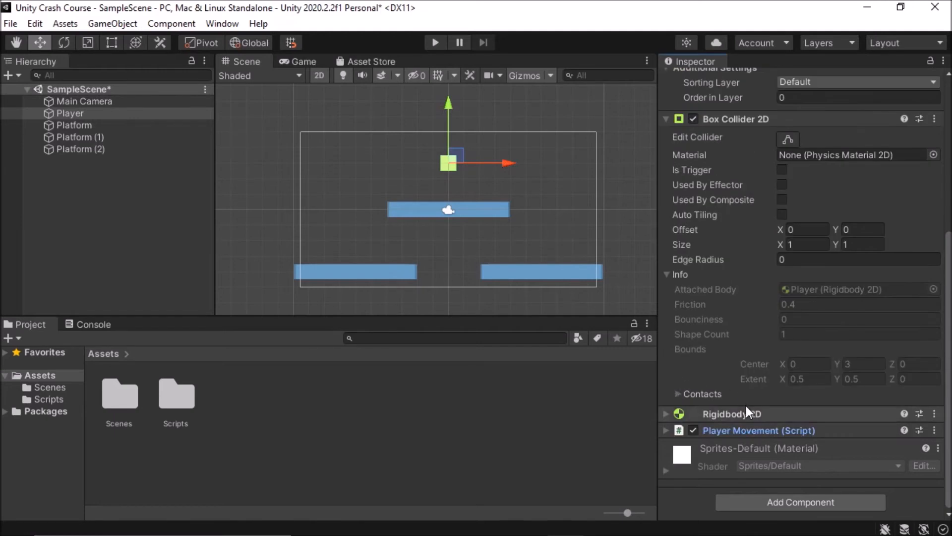
{"action": "scroll", "coordinate": [361, 154], "scroll_direction": "up", "scroll_amount": 2}
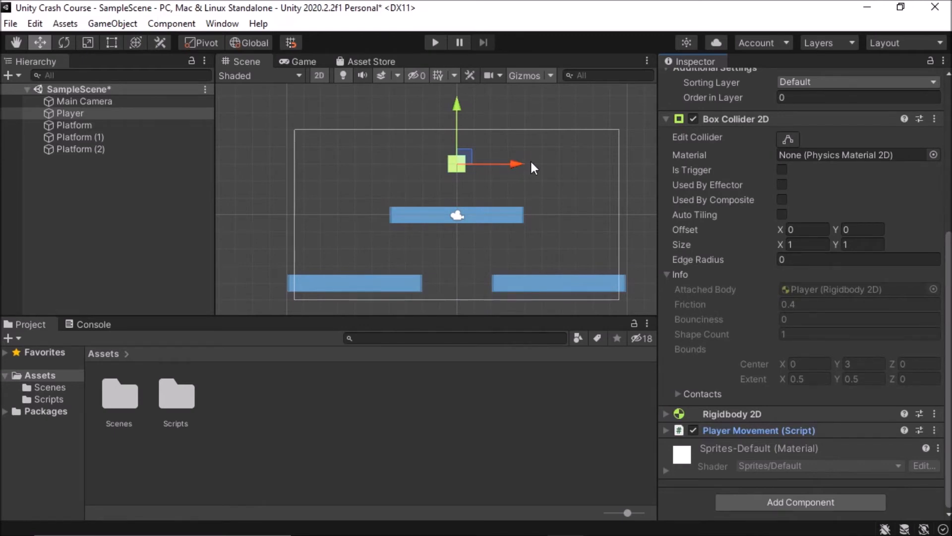
Save the SampleScene scene.
{"action": "left_click", "coordinate": [29, 24]}
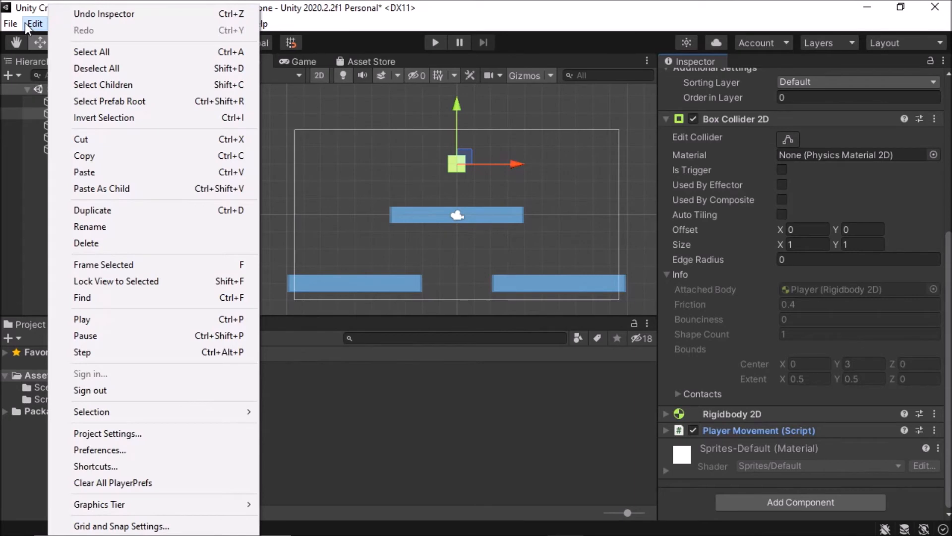
{"action": "left_click", "coordinate": [26, 23]}
{"action": "left_click", "coordinate": [10, 24]}
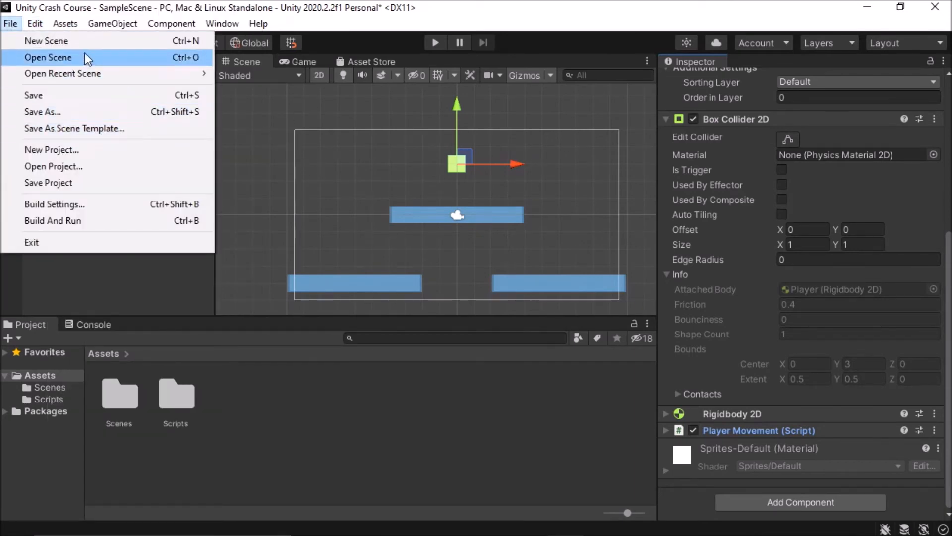
{"action": "left_click", "coordinate": [16, 24]}
{"action": "left_click", "coordinate": [16, 24]}
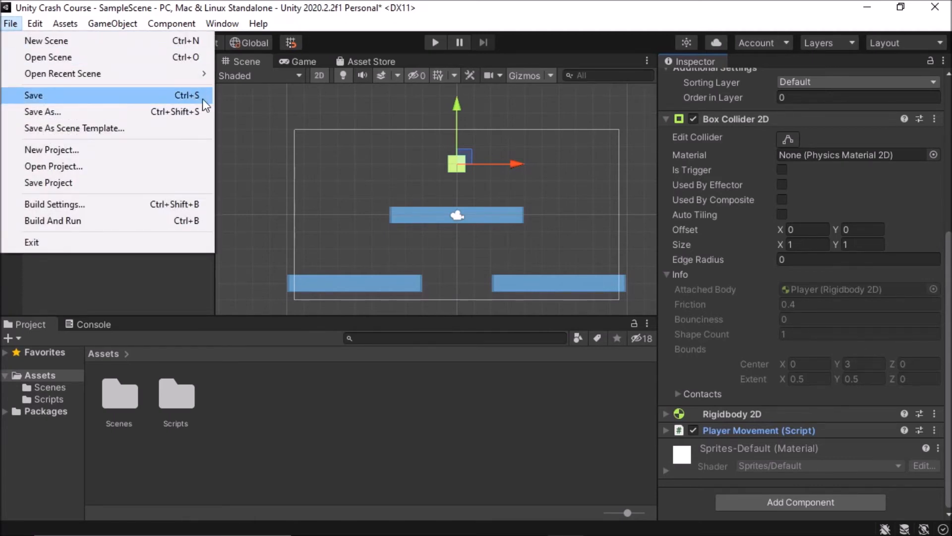
{"action": "left_click", "coordinate": [415, 6]}
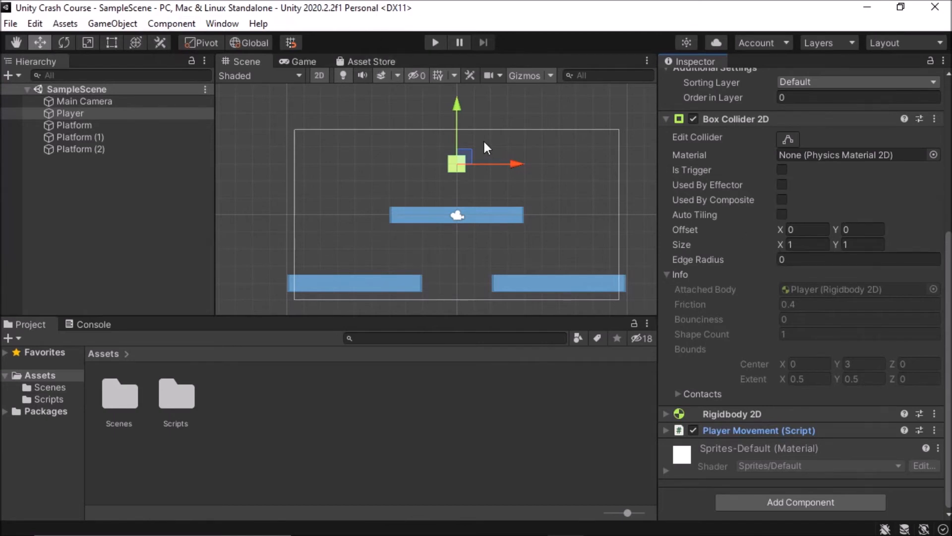
Move the Player slightly to the right, to about X 0.4, and save the scene.
{"action": "left_click_drag", "start_coordinate": [488, 161], "coordinate": [496, 163]}
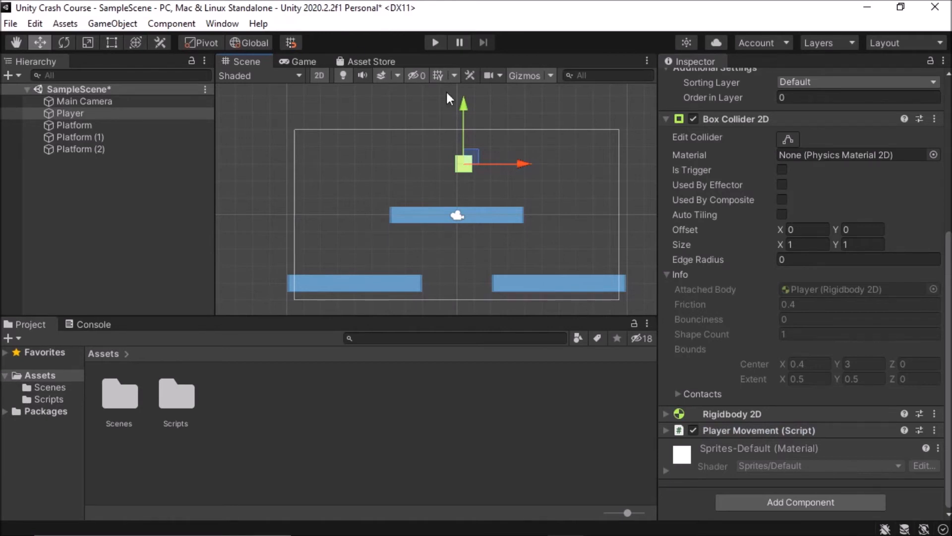
{"action": "key", "text": "ctrl+s"}
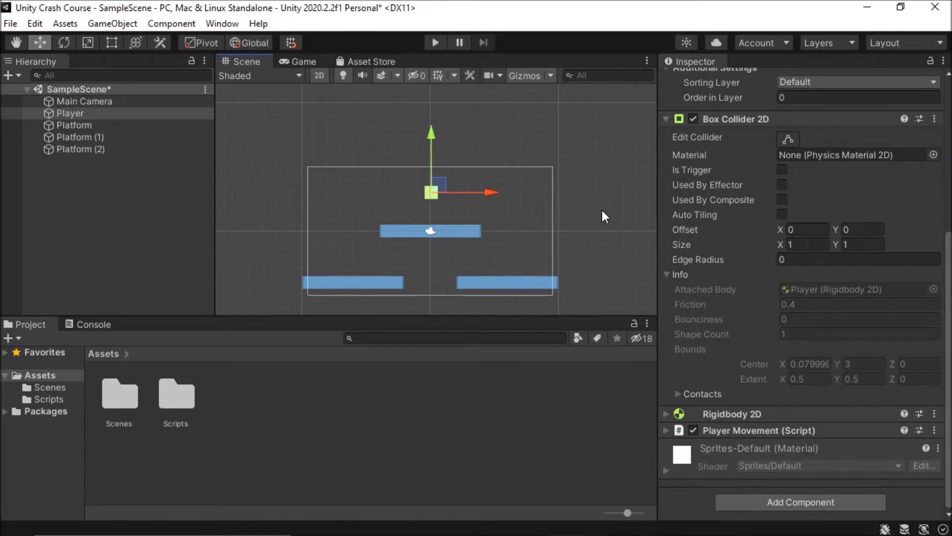
Run the game and move the Player right, off the middle platform onto the lower right one.
{"action": "left_click", "coordinate": [439, 42]}
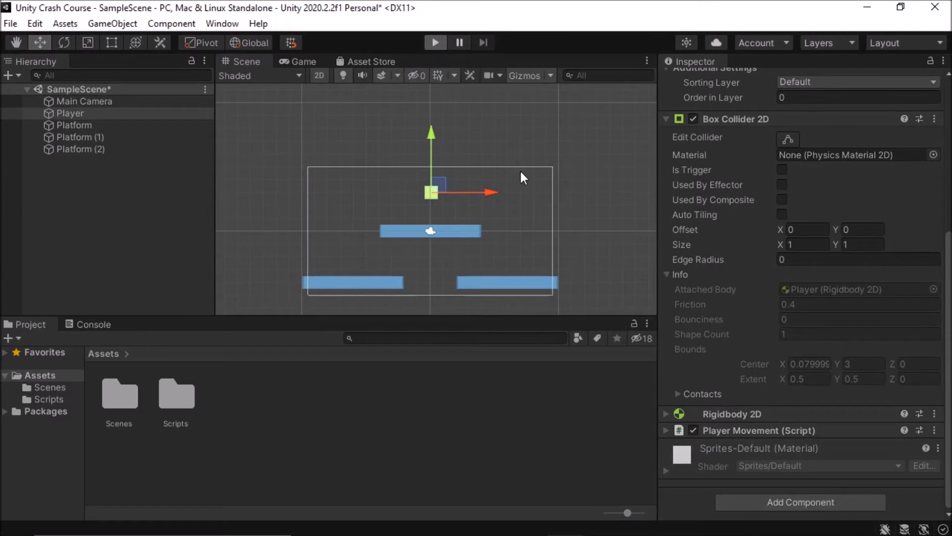
{"action": "key", "text": "d"}
{"action": "key", "text": "d"}
{"action": "key", "text": "d"}
{"action": "key", "text": "d"}
{"action": "key", "text": "d"}
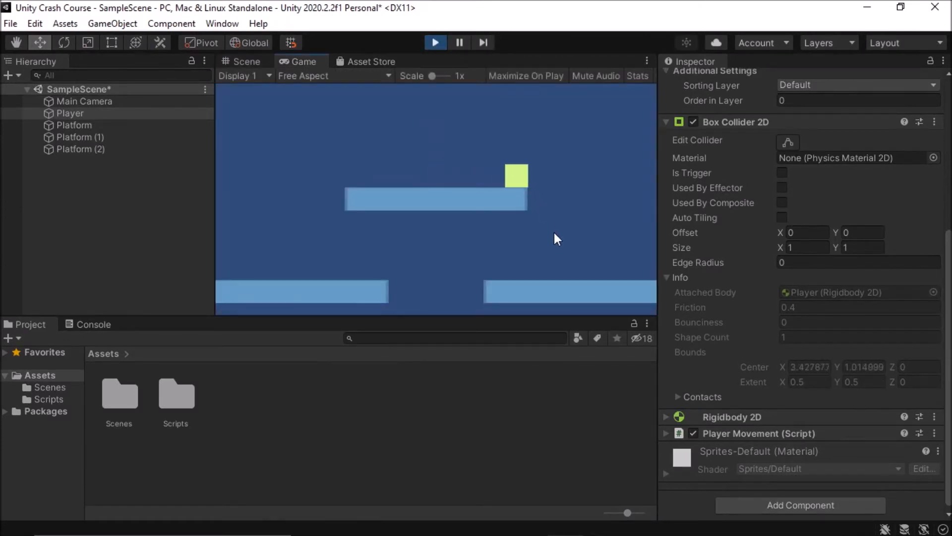
{"action": "key", "text": "d"}
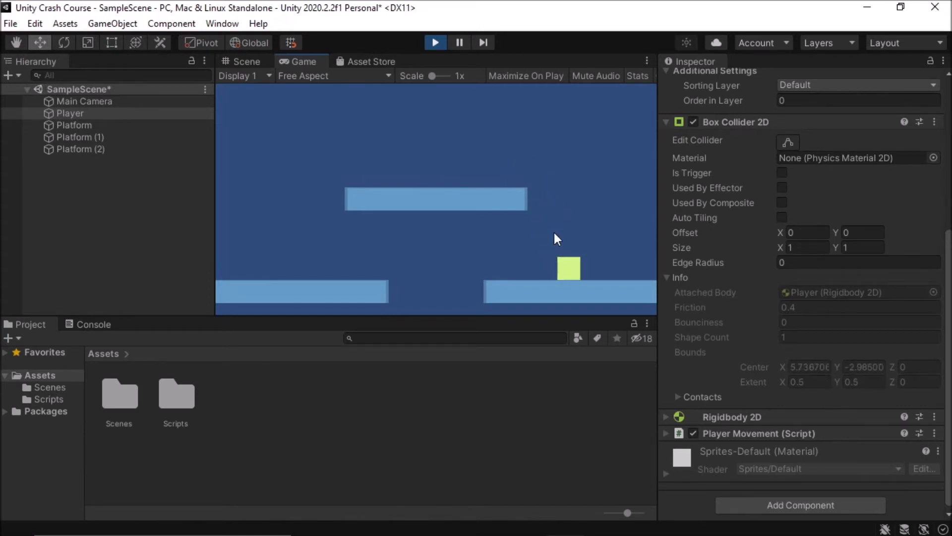
Test jumping the Player between the platforms in both directions, and stop the game.
{"action": "key", "text": "a"}
{"action": "key", "text": "space"}
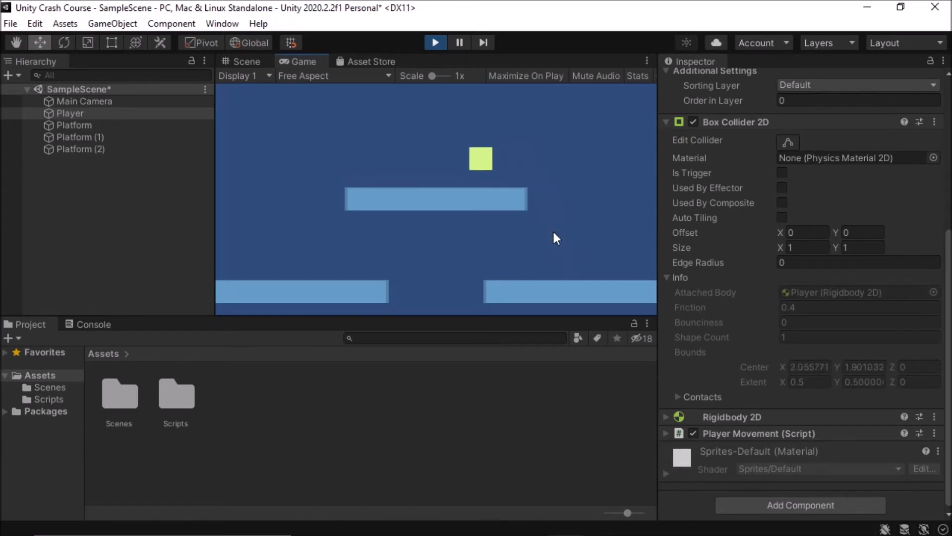
{"action": "key", "text": "a"}
{"action": "key", "text": "a"}
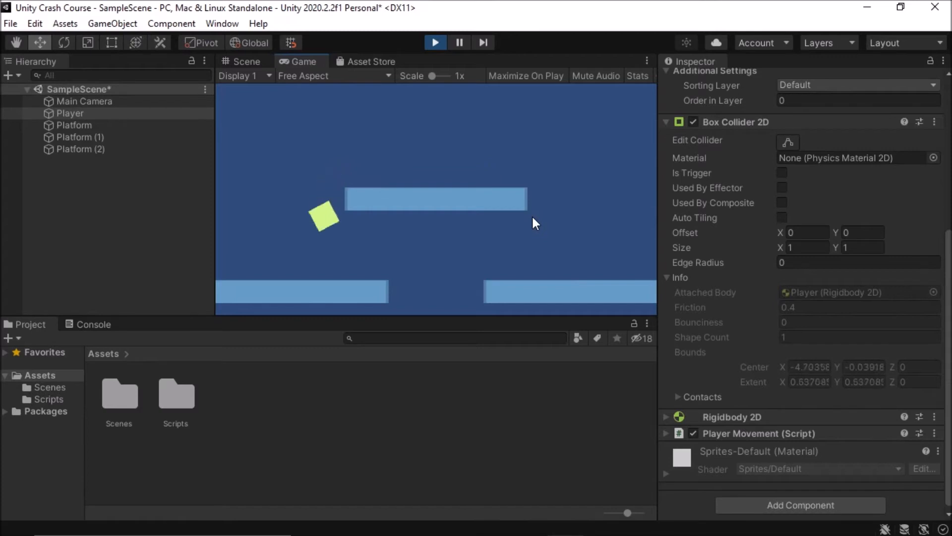
{"action": "key", "text": "space"}
{"action": "key", "text": "d"}
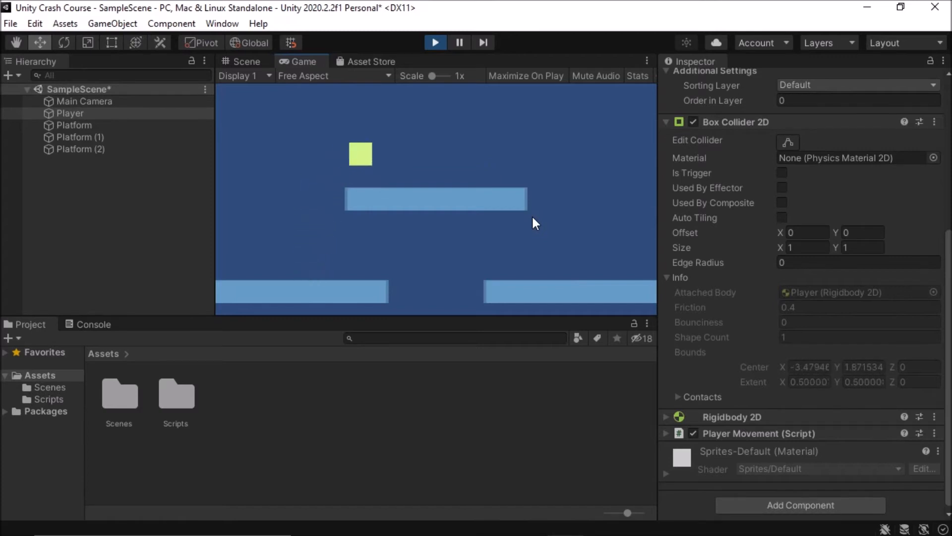
{"action": "key", "text": "space"}
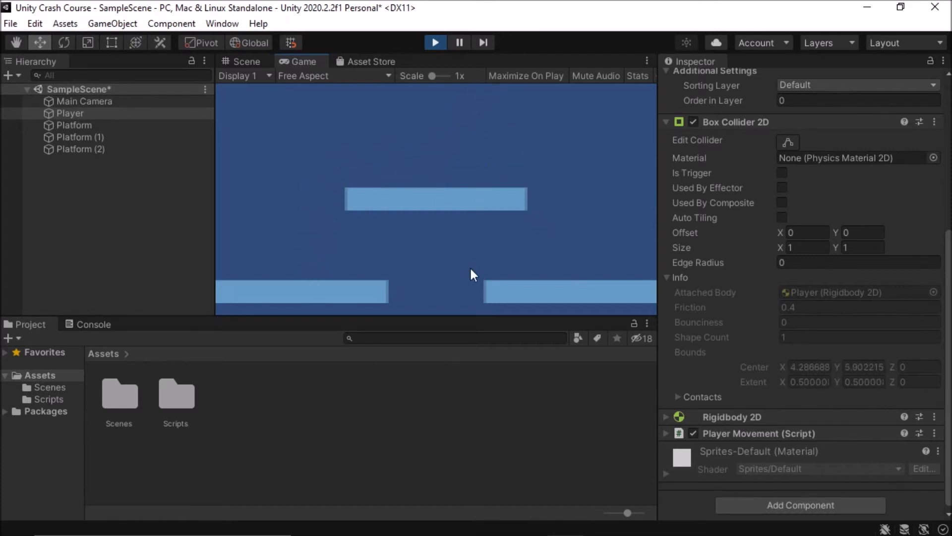
{"action": "key", "text": "d"}
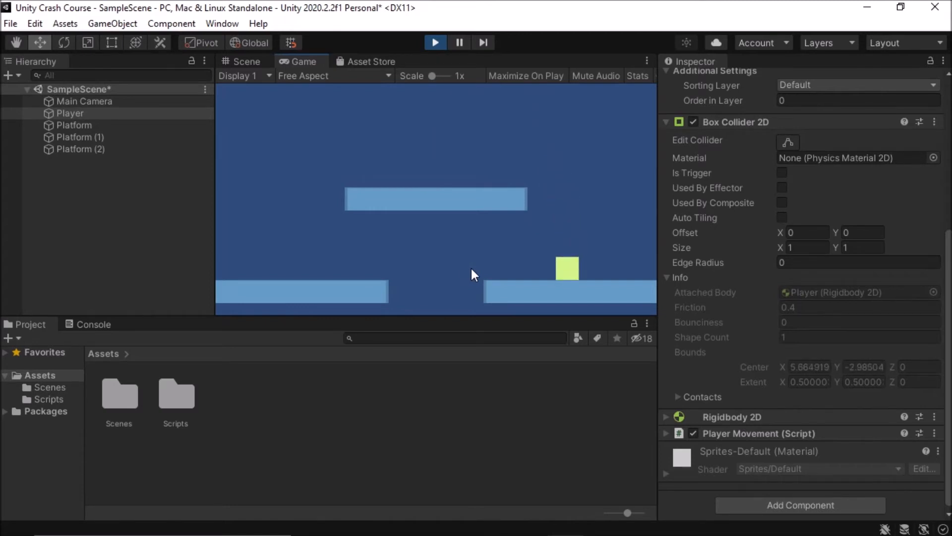
{"action": "left_click", "coordinate": [436, 43]}
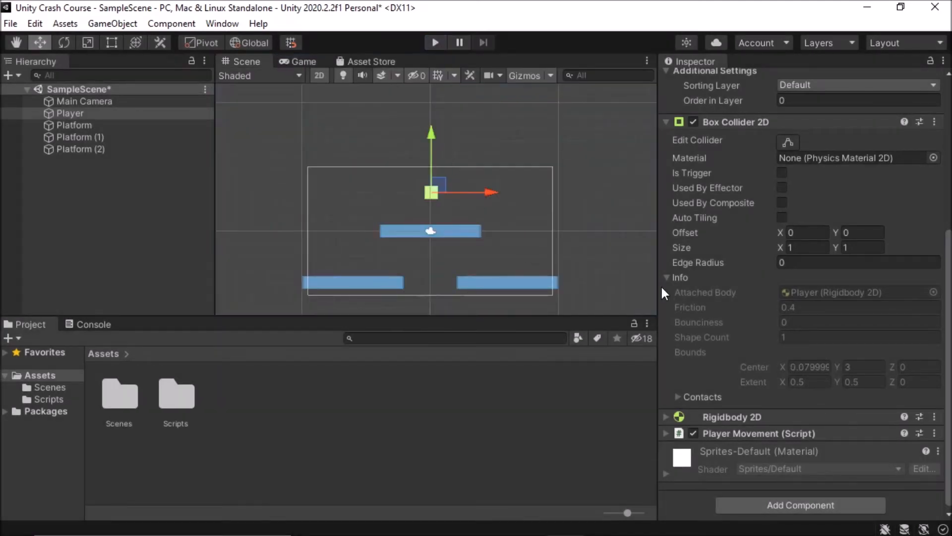
Expand the Player's Rigidbody 2D component to see its settings.
{"action": "scroll", "coordinate": [475, 238], "scroll_direction": "up", "scroll_amount": 2}
{"action": "scroll", "coordinate": [734, 225], "scroll_direction": "down", "scroll_amount": 1}
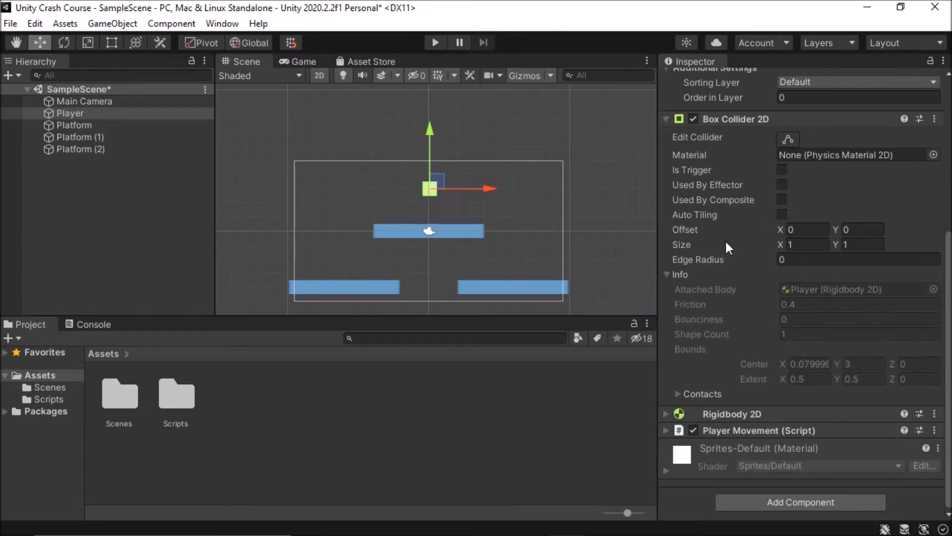
{"action": "left_click", "coordinate": [665, 413]}
{"action": "scroll", "coordinate": [827, 369], "scroll_direction": "down", "scroll_amount": 3}
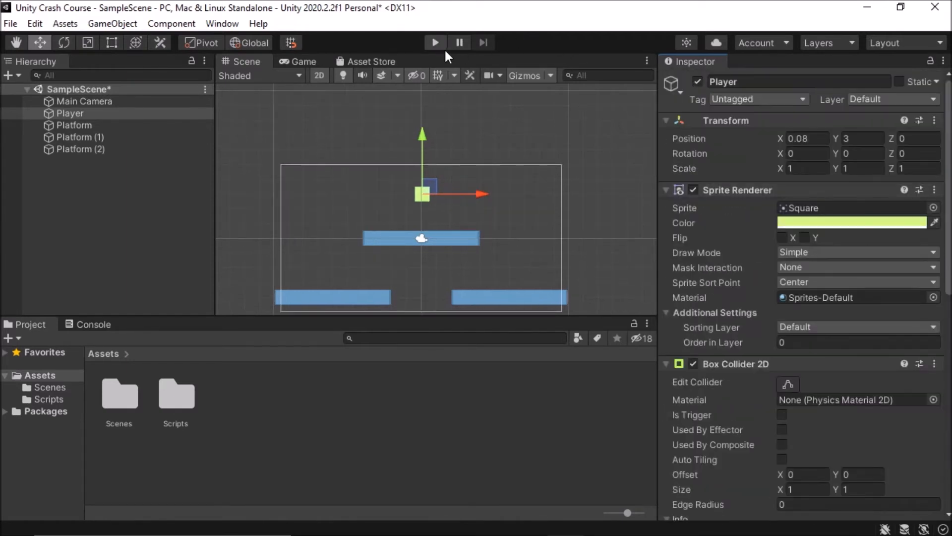
Run the game, move the Player right onto the lower right platform, and shift it back and forth there.
{"action": "left_click", "coordinate": [441, 46]}
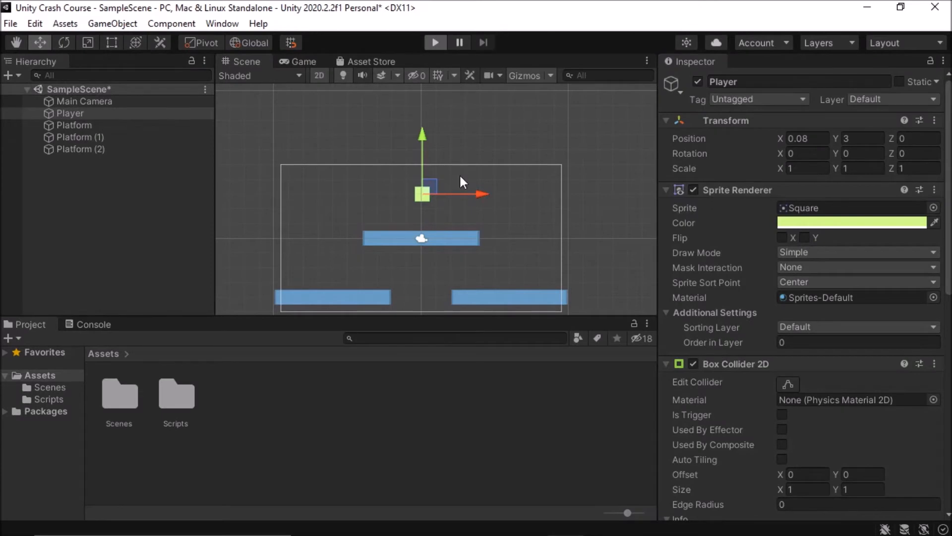
{"action": "key", "text": "Right"}
{"action": "key", "text": "Right"}
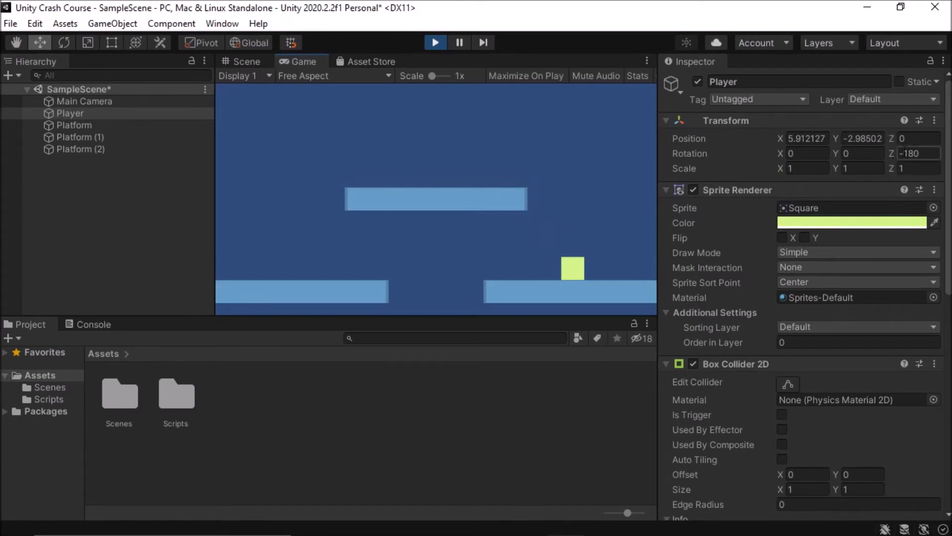
{"action": "key", "text": "Left"}
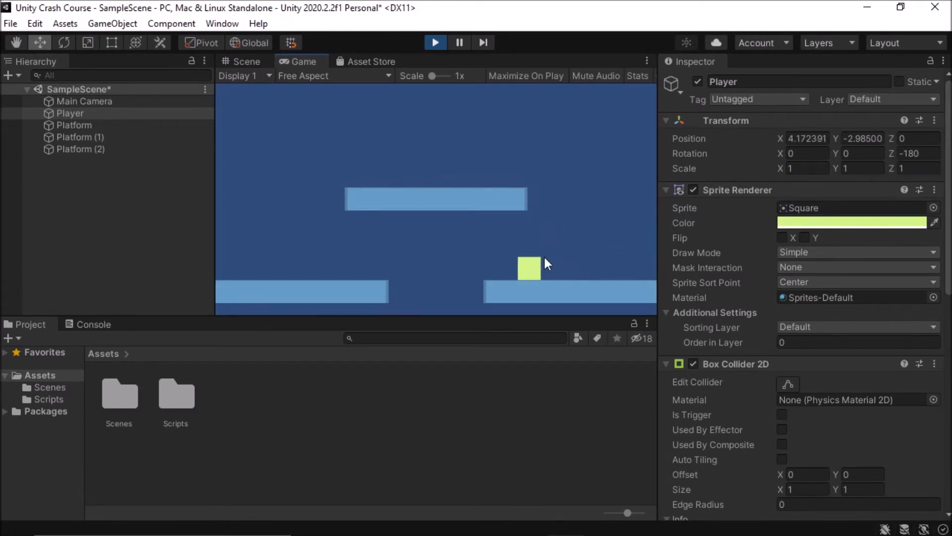
{"action": "key", "text": "Right"}
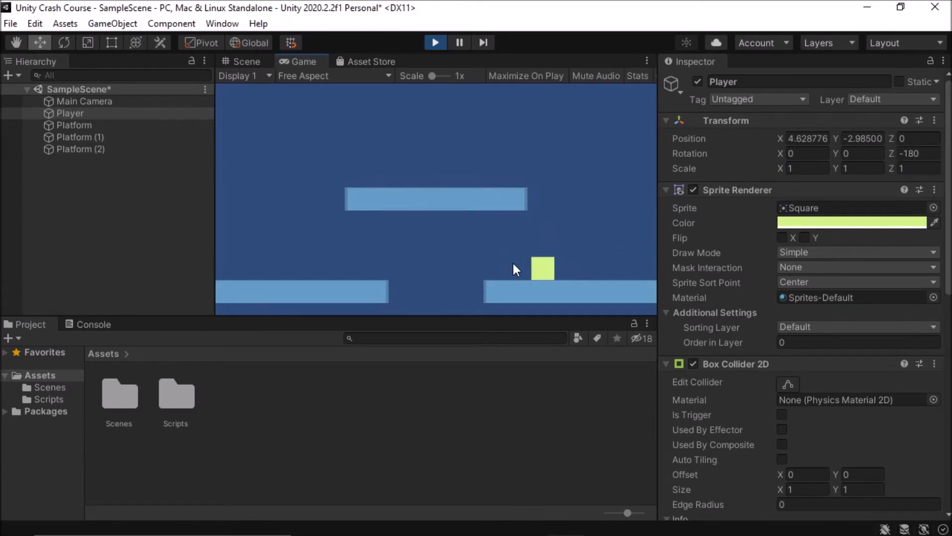
Expand the Constraints settings of the Player's Rigidbody 2D while the game is running.
{"action": "left_click", "coordinate": [892, 153]}
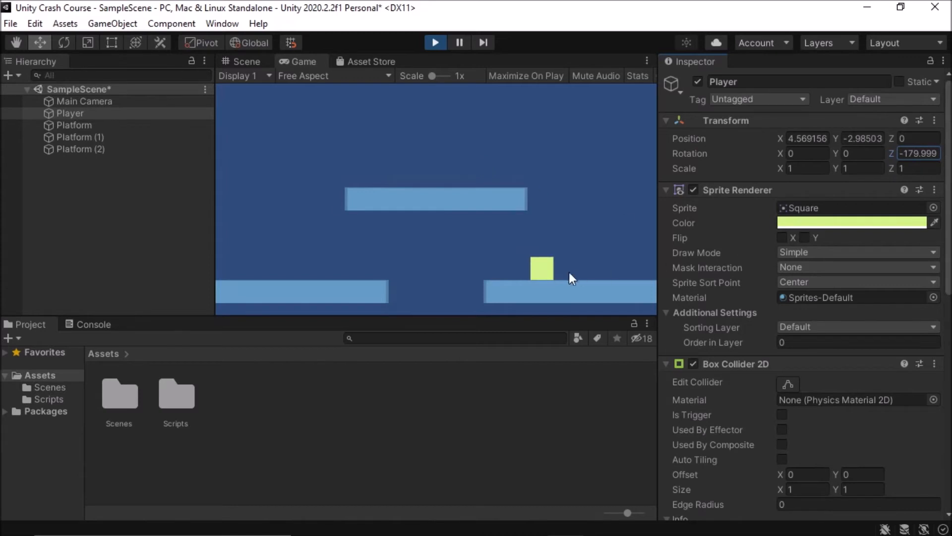
{"action": "scroll", "coordinate": [843, 297], "scroll_direction": "down", "scroll_amount": 5}
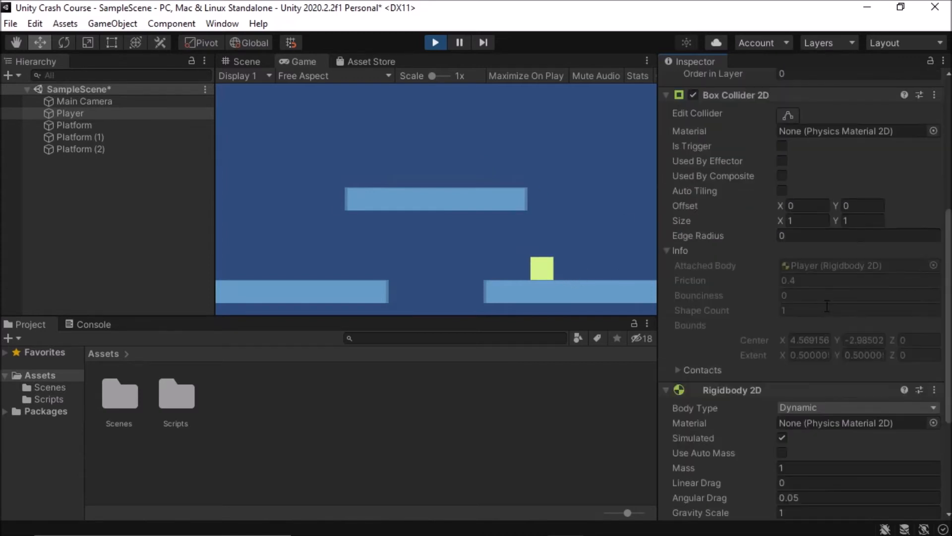
{"action": "scroll", "coordinate": [827, 306], "scroll_direction": "down", "scroll_amount": 3}
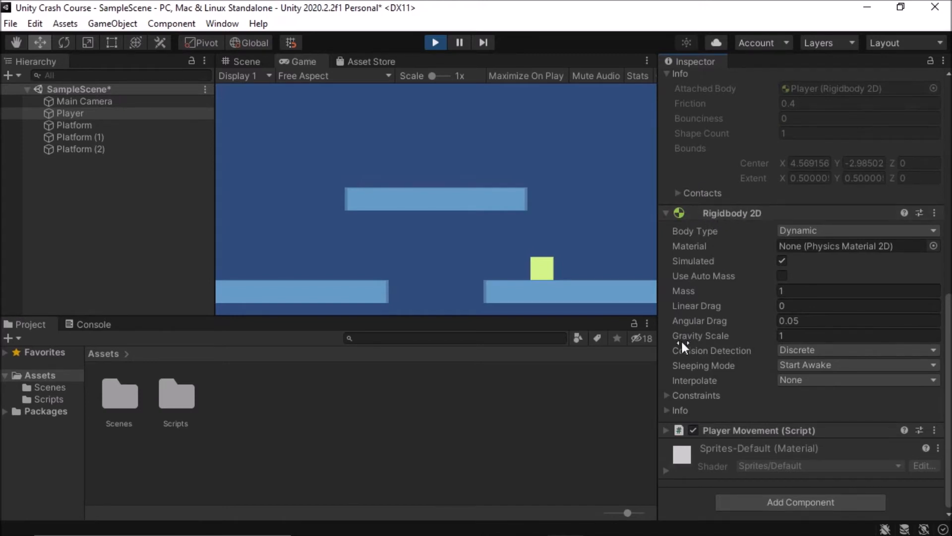
{"action": "left_click", "coordinate": [667, 395]}
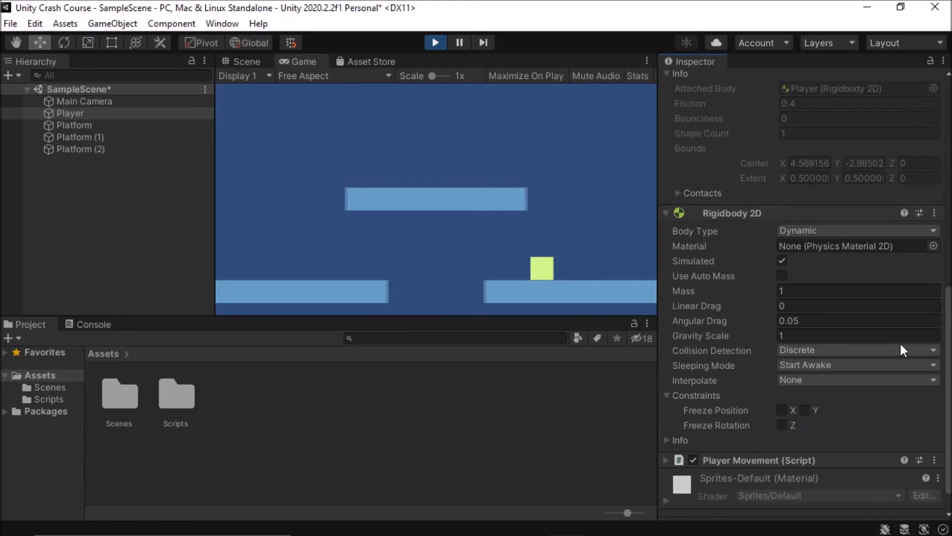
In the running game, try altering the Player's Z rotation and Y position, and shift its X position to 4.96.
{"action": "scroll", "coordinate": [899, 342], "scroll_direction": "up", "scroll_amount": 10}
{"action": "left_click_drag", "start_coordinate": [892, 109], "coordinate": [923, 141]}
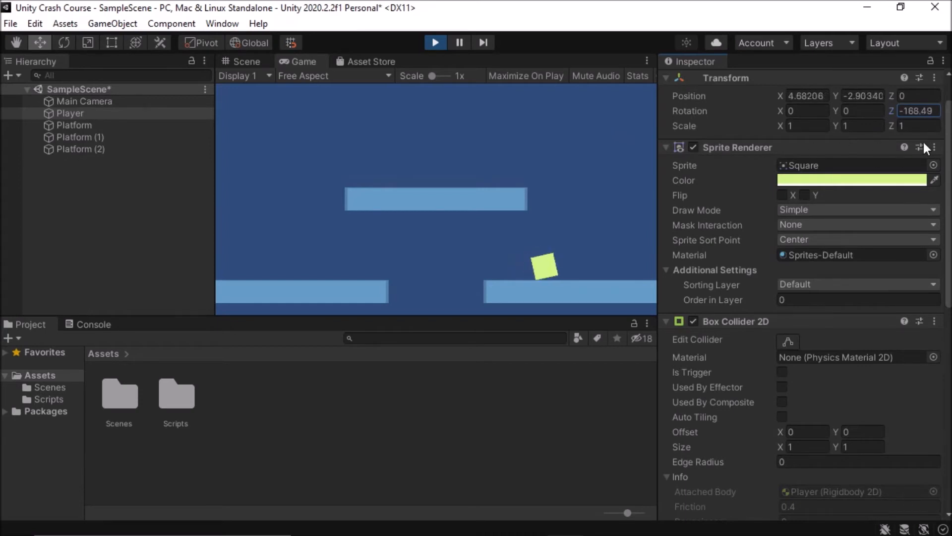
{"action": "left_click", "coordinate": [837, 98]}
{"action": "left_click_drag", "start_coordinate": [835, 94], "coordinate": [840, 93]}
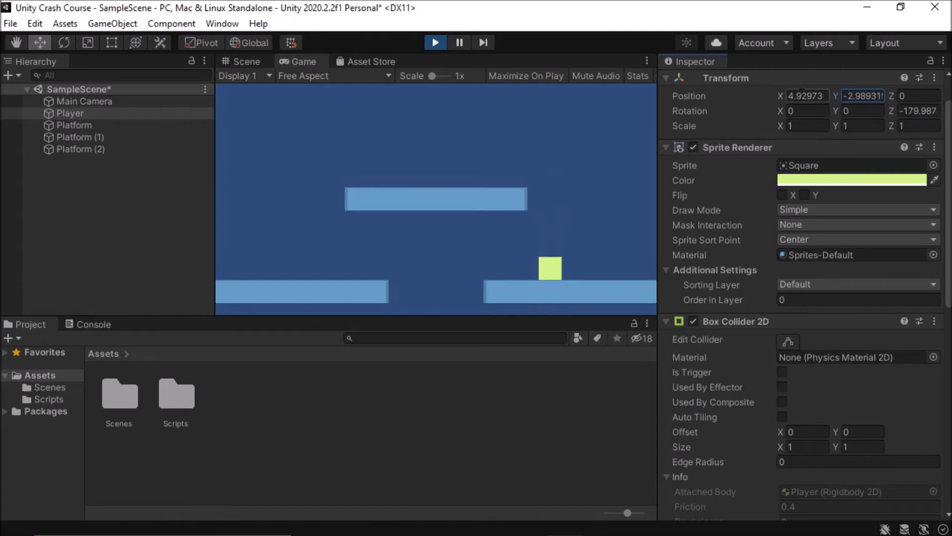
{"action": "left_click", "coordinate": [788, 95]}
{"action": "type", "text": "4.1"}
{"action": "left_click_drag", "start_coordinate": [775, 97], "coordinate": [778, 98]}
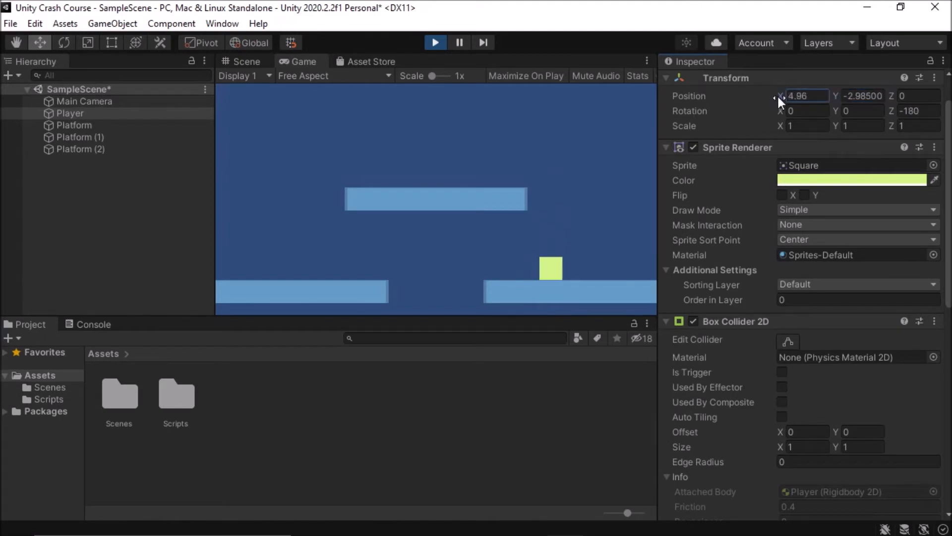
Test jumping the Player from the lower right platform up to the right end of the middle platform.
{"action": "scroll", "coordinate": [877, 195], "scroll_direction": "down", "scroll_amount": 5}
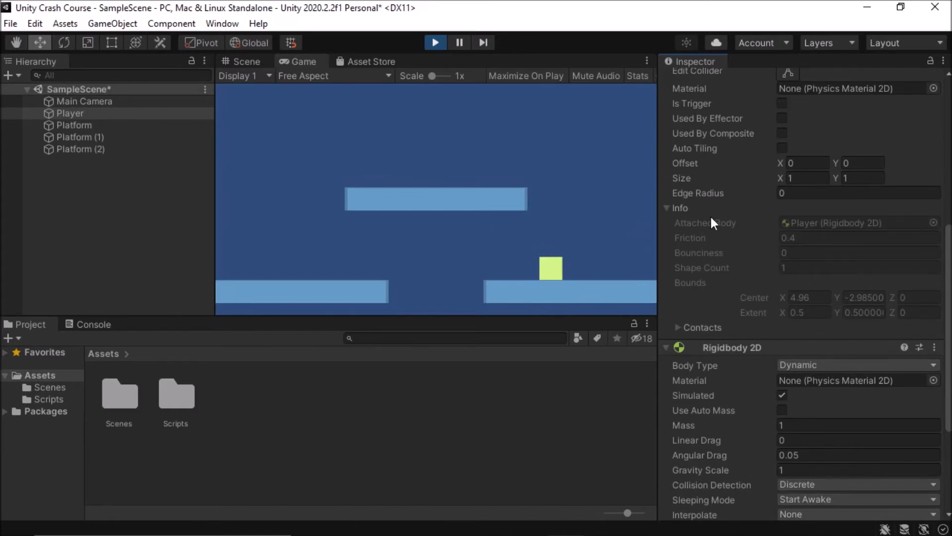
{"action": "scroll", "coordinate": [711, 219], "scroll_direction": "down", "scroll_amount": 3}
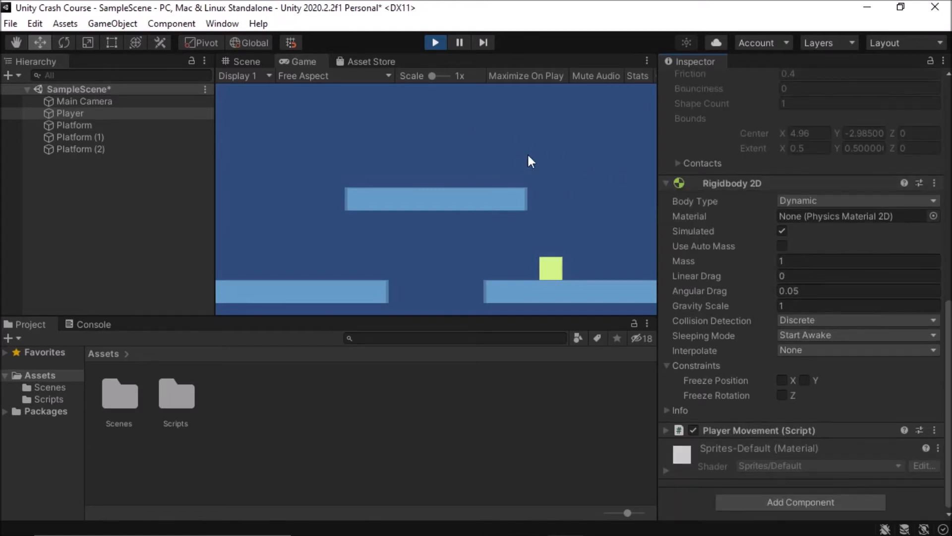
{"action": "left_click", "coordinate": [591, 249]}
{"action": "key", "text": "d"}
{"action": "key", "text": "space"}
{"action": "key", "text": "a"}
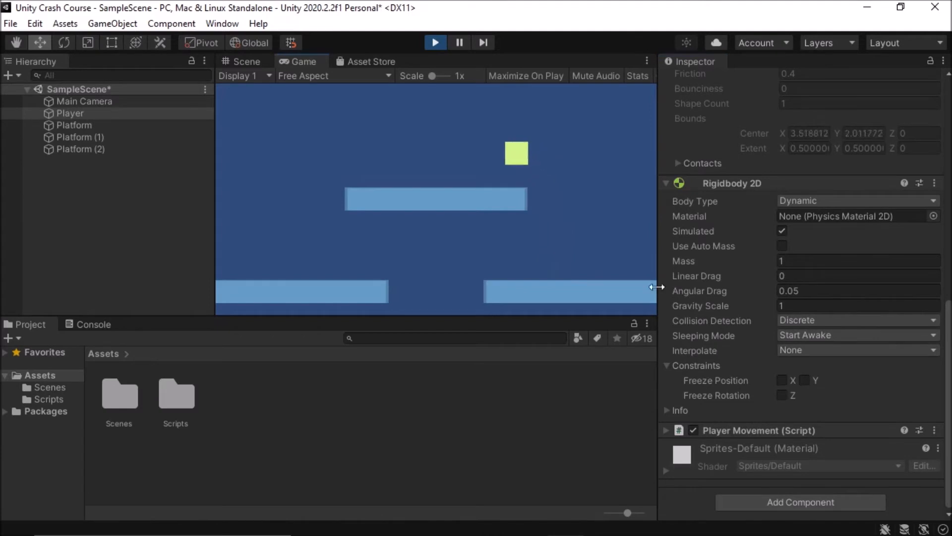
Freeze the Player's Z rotation in the running game and test it at the right edge of the middle platform.
{"action": "left_click", "coordinate": [784, 394]}
{"action": "left_click", "coordinate": [570, 160]}
{"action": "key", "text": "d"}
{"action": "key", "text": "a"}
{"action": "key", "text": "d"}
{"action": "key", "text": "d"}
{"action": "key", "text": "d"}
{"action": "key", "text": "d"}
{"action": "key", "text": "d"}
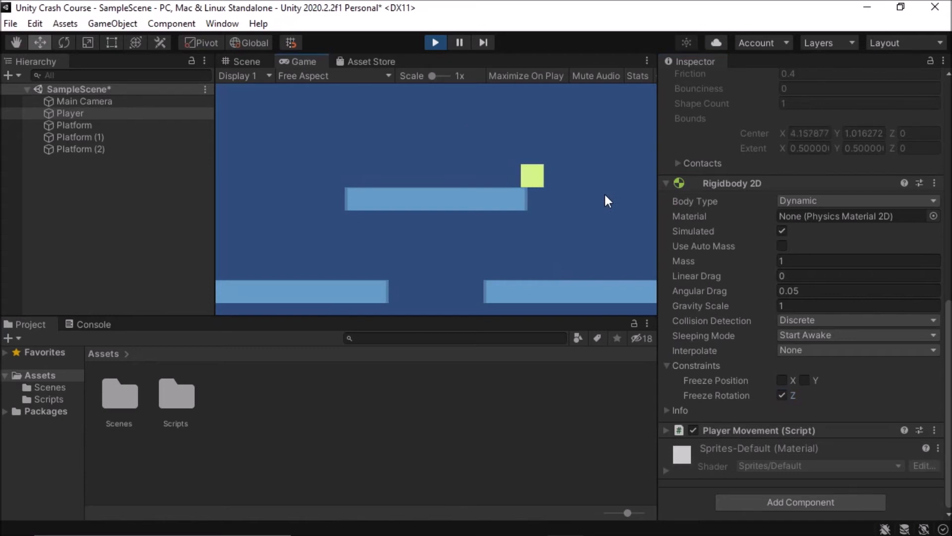
Move the Player across to the left edge of the middle platform to test its balance, and stop the game.
{"action": "key", "text": "d"}
{"action": "key", "text": "a"}
{"action": "key", "text": "a"}
{"action": "key", "text": "a"}
{"action": "key", "text": "a"}
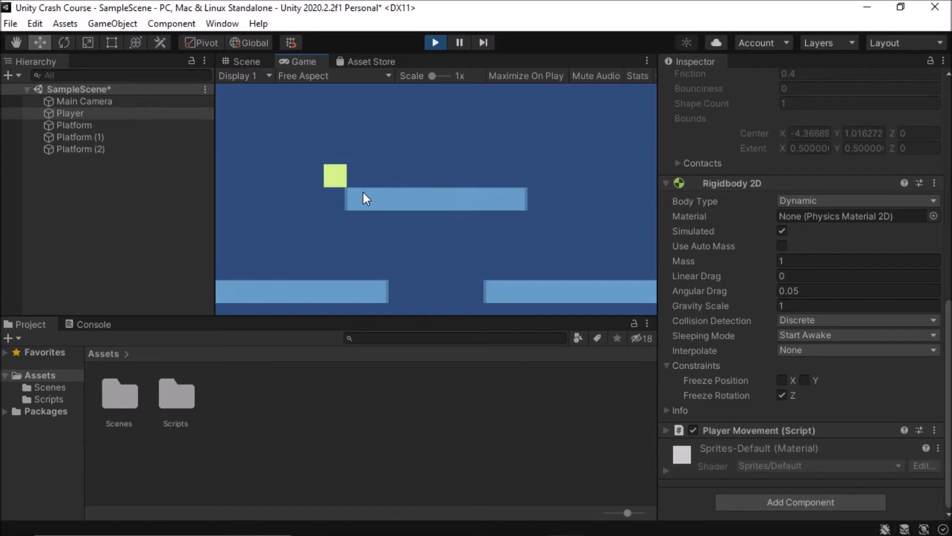
{"action": "left_click", "coordinate": [432, 43]}
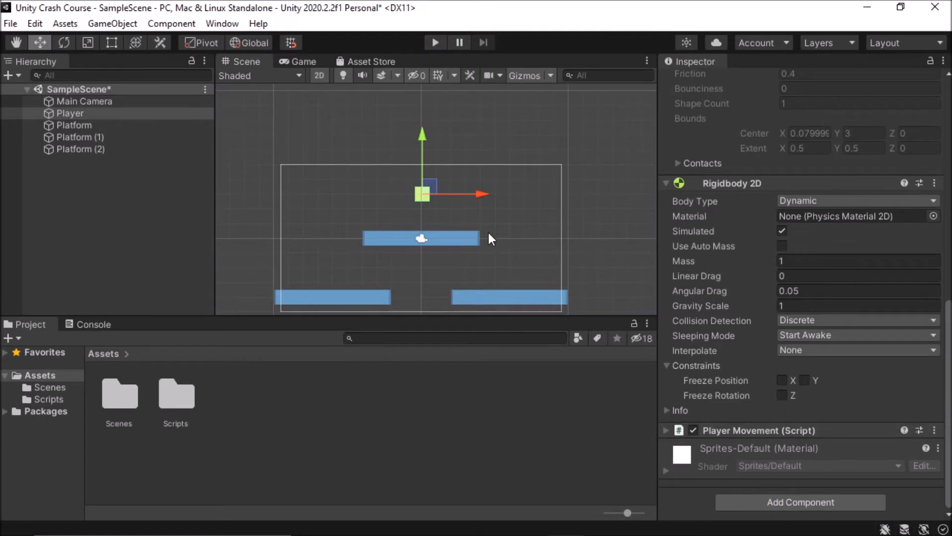
Freeze the Z rotation in the Player's Rigidbody 2D constraints and collapse the component.
{"action": "left_click", "coordinate": [782, 395]}
{"action": "left_click", "coordinate": [666, 183]}
{"action": "scroll", "coordinate": [709, 398], "scroll_direction": "up", "scroll_amount": 3}
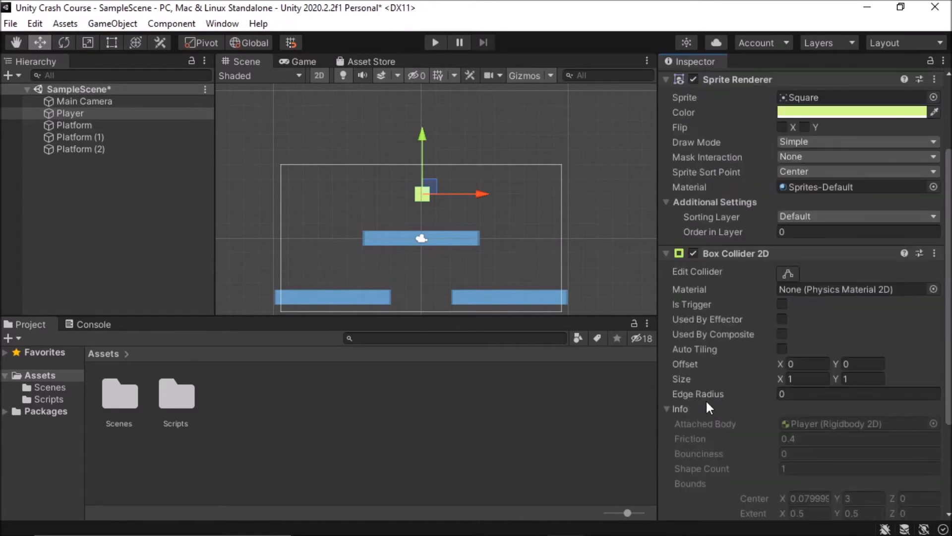
{"action": "scroll", "coordinate": [706, 400], "scroll_direction": "up", "scroll_amount": 2}
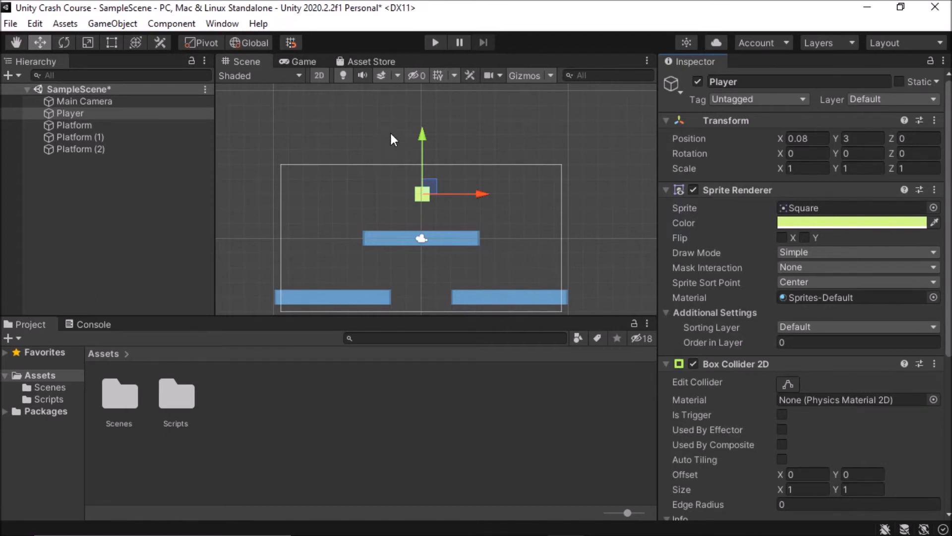
{"action": "scroll", "coordinate": [434, 212], "scroll_direction": "up", "scroll_amount": 1}
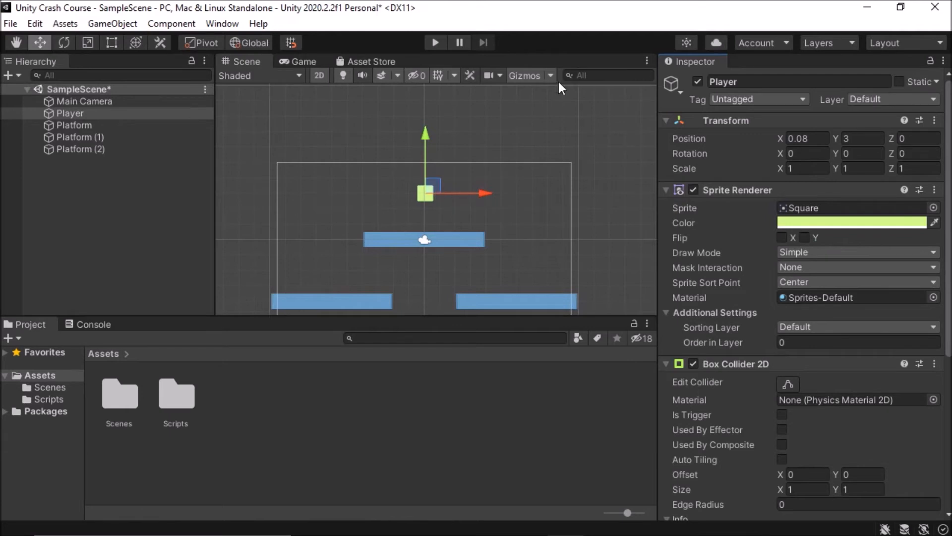
{"action": "scroll", "coordinate": [555, 86], "scroll_direction": "down", "scroll_amount": 3}
{"action": "middle_click_drag", "start_coordinate": [549, 151], "coordinate": [460, 153]}
{"action": "middle_click_drag", "start_coordinate": [289, 182], "coordinate": [338, 177]}
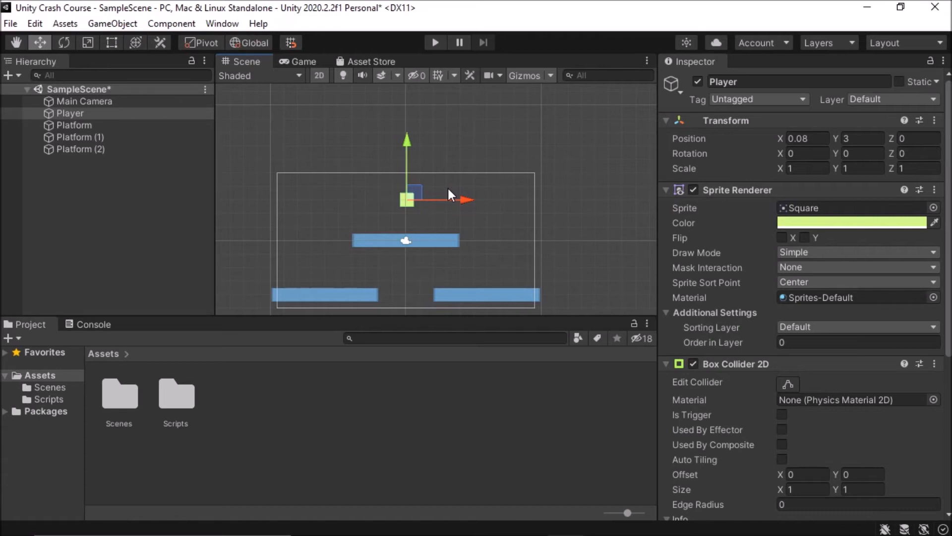
Save the changes to SampleScene.
{"action": "left_click", "coordinate": [12, 25]}
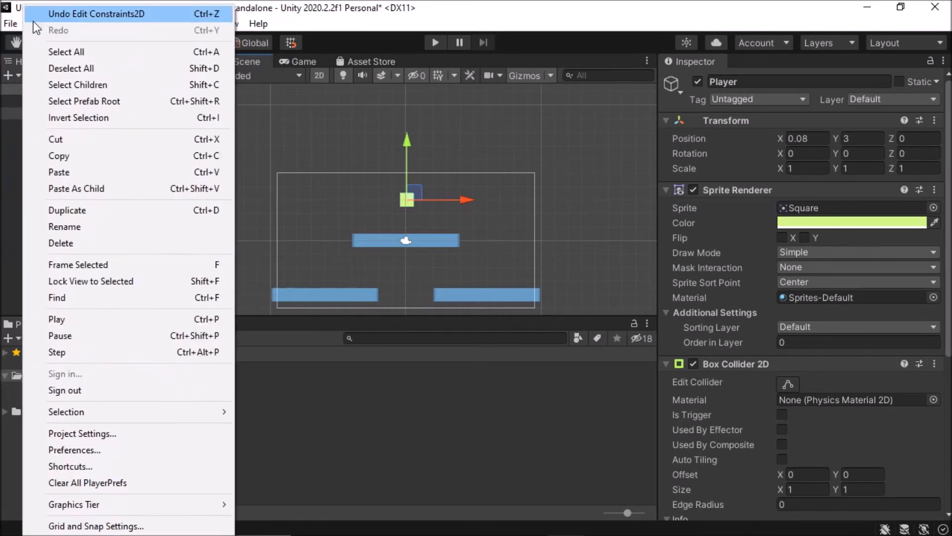
{"action": "left_click", "coordinate": [10, 23]}
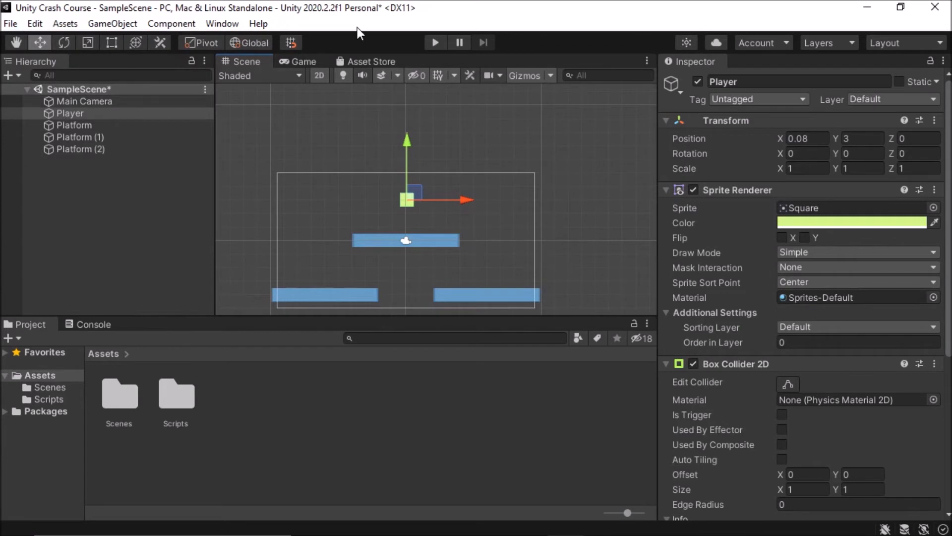
{"action": "left_click", "coordinate": [109, 89]}
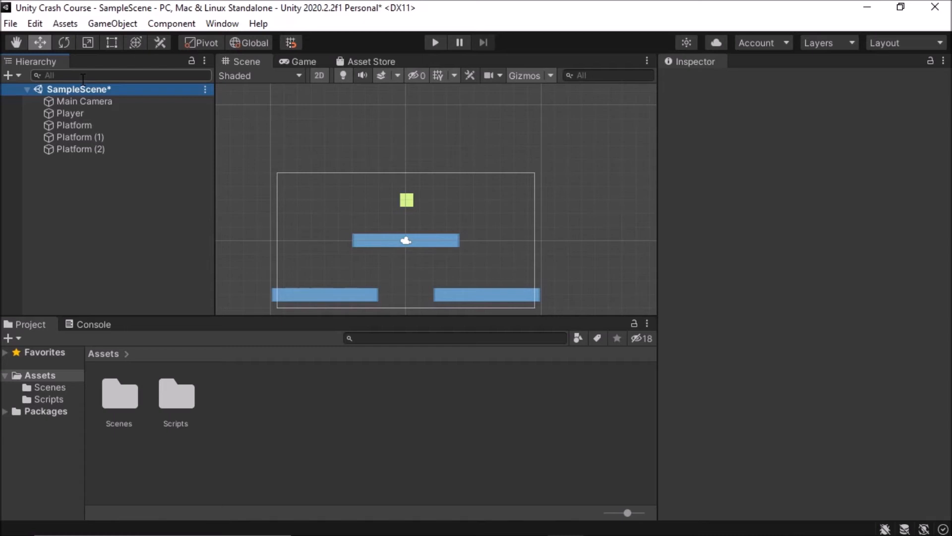
{"action": "key", "text": "ctrl+s"}
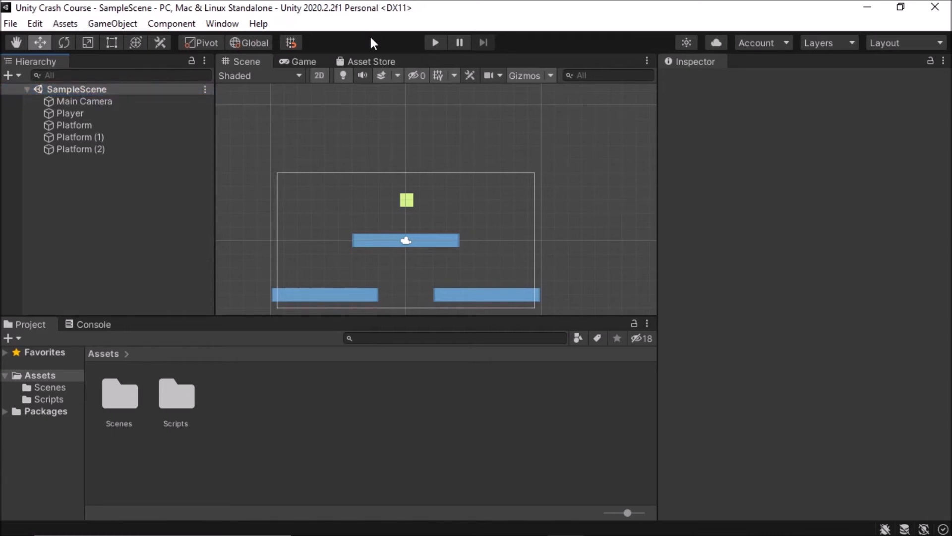
{"action": "left_click", "coordinate": [101, 104]}
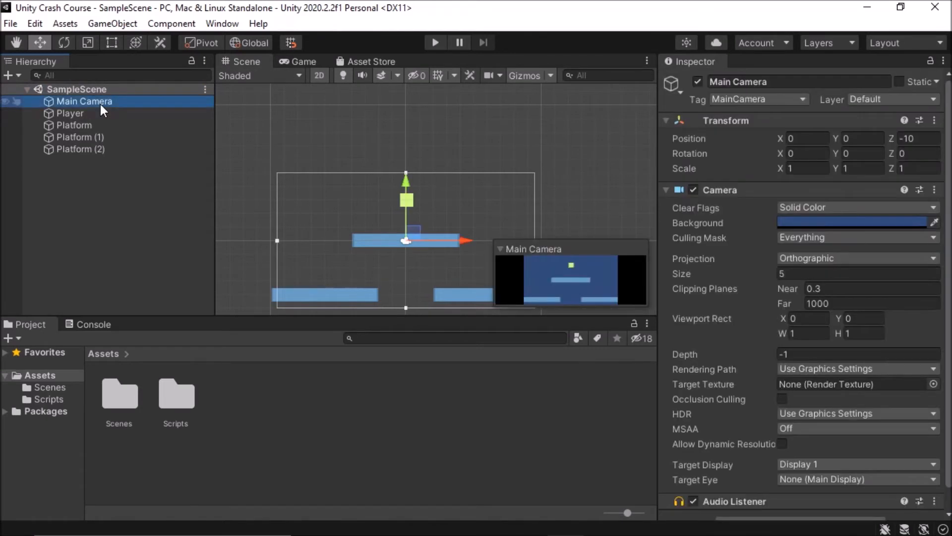
{"action": "left_click", "coordinate": [486, 154]}
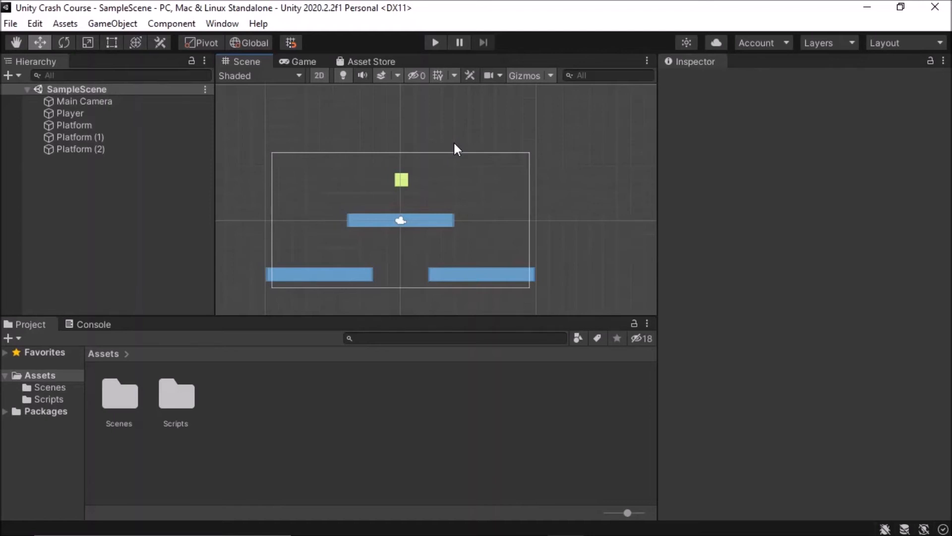
Collapse the Player's Box Collider 2D and Sprite Renderer components.
{"action": "left_click", "coordinate": [69, 114]}
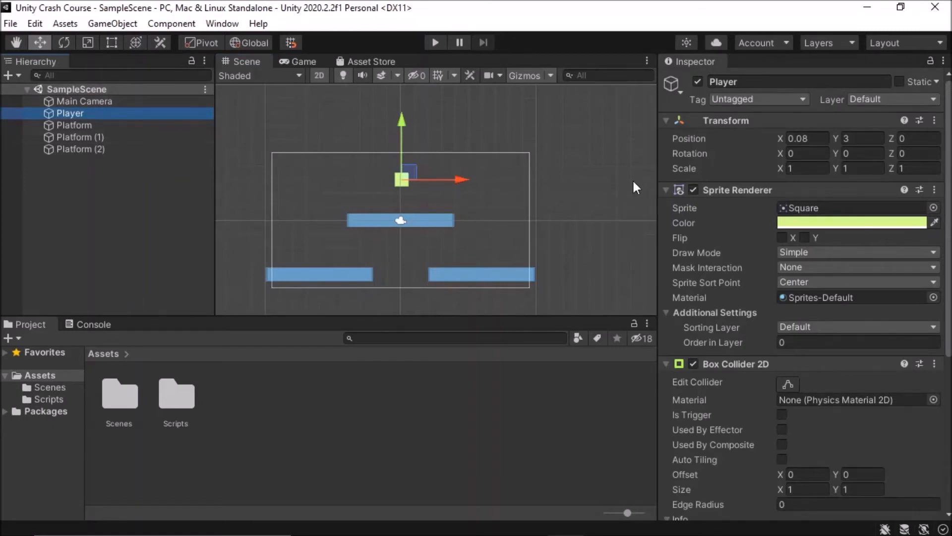
{"action": "scroll", "coordinate": [909, 235], "scroll_direction": "down", "scroll_amount": 5}
{"action": "scroll", "coordinate": [849, 237], "scroll_direction": "up", "scroll_amount": 3}
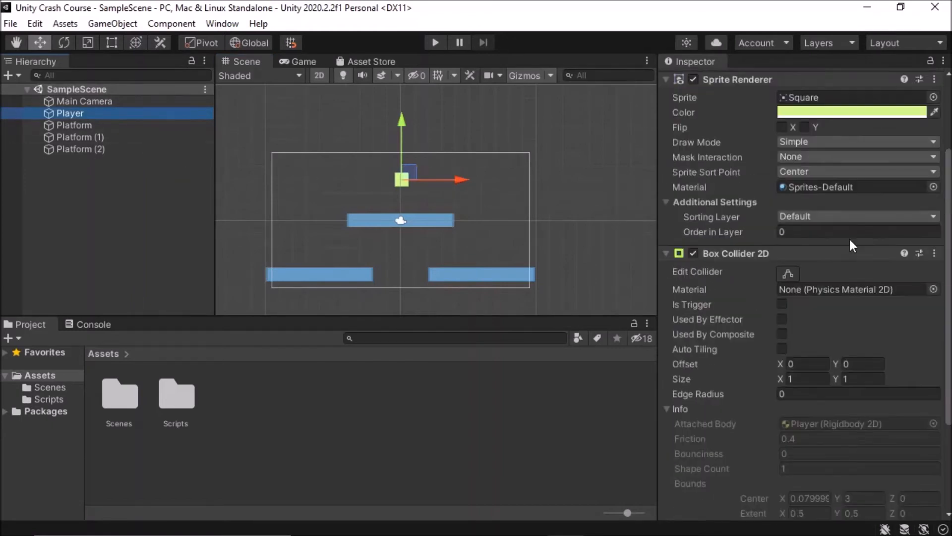
{"action": "left_click", "coordinate": [665, 253]}
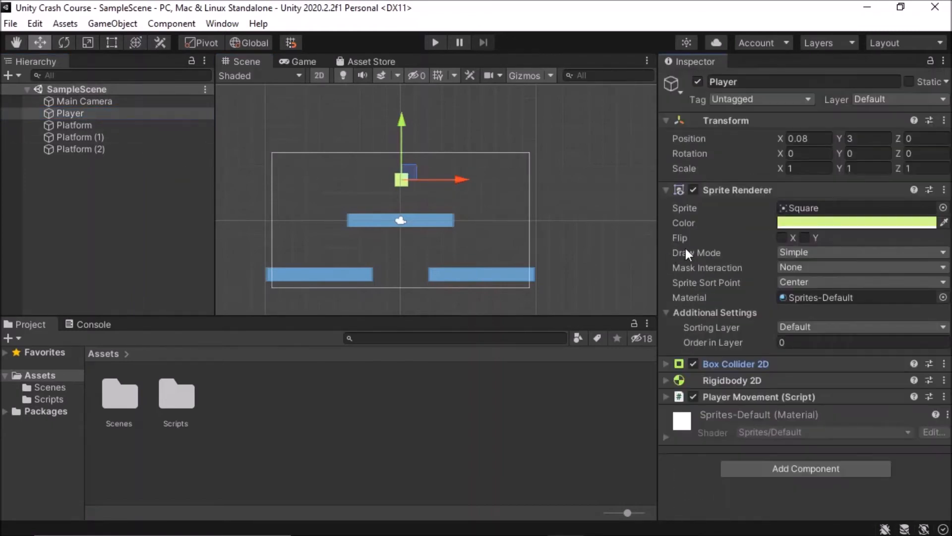
{"action": "left_click", "coordinate": [666, 189]}
Create prefabs of the Player and the first Platform in the Assets folder.
{"action": "left_click", "coordinate": [62, 115]}
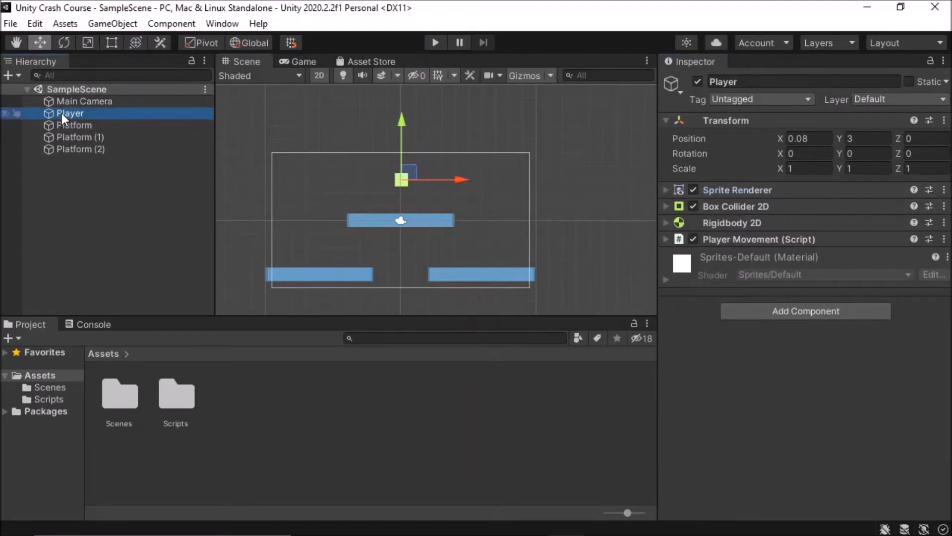
{"action": "left_click_drag", "start_coordinate": [61, 113], "coordinate": [338, 389]}
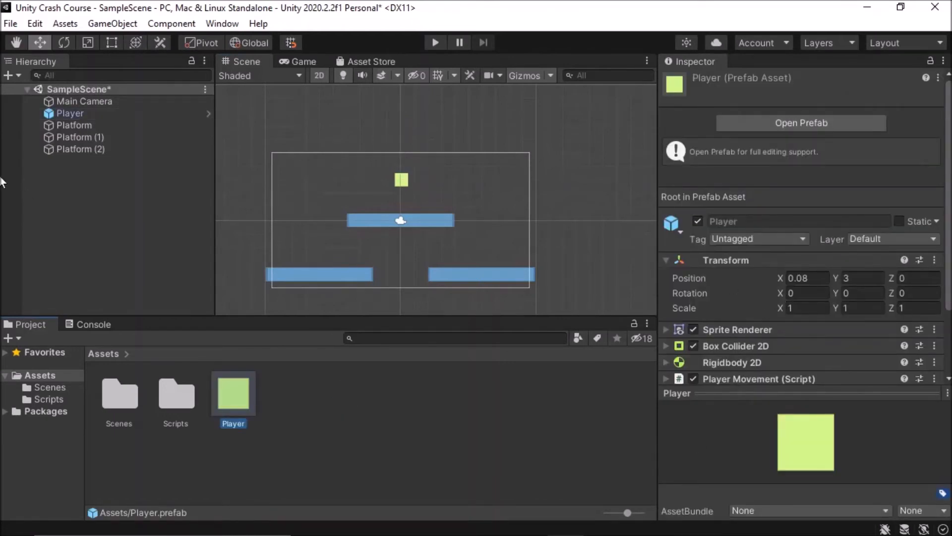
{"action": "left_click", "coordinate": [68, 127]}
{"action": "left_click_drag", "start_coordinate": [70, 127], "coordinate": [324, 406]}
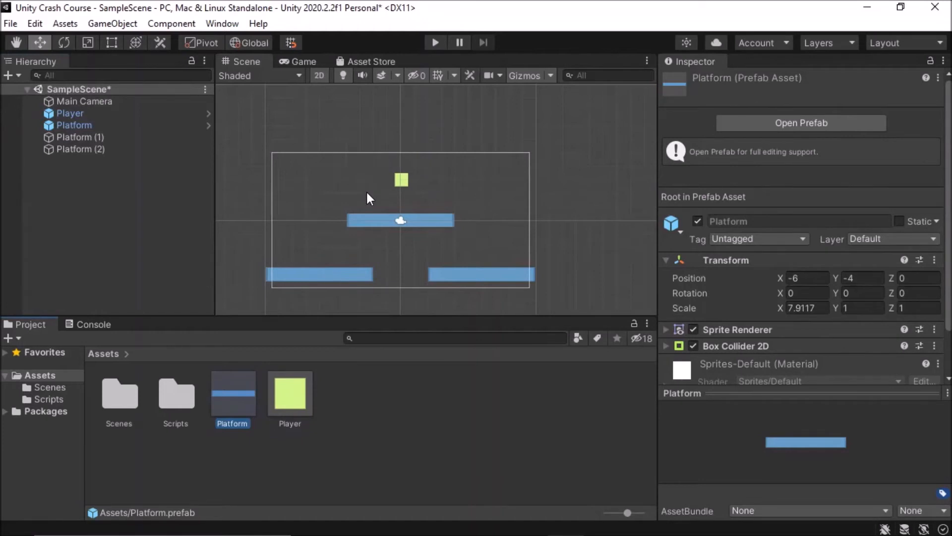
{"action": "left_click", "coordinate": [447, 153]}
{"action": "middle_click_drag", "start_coordinate": [448, 152], "coordinate": [440, 157]}
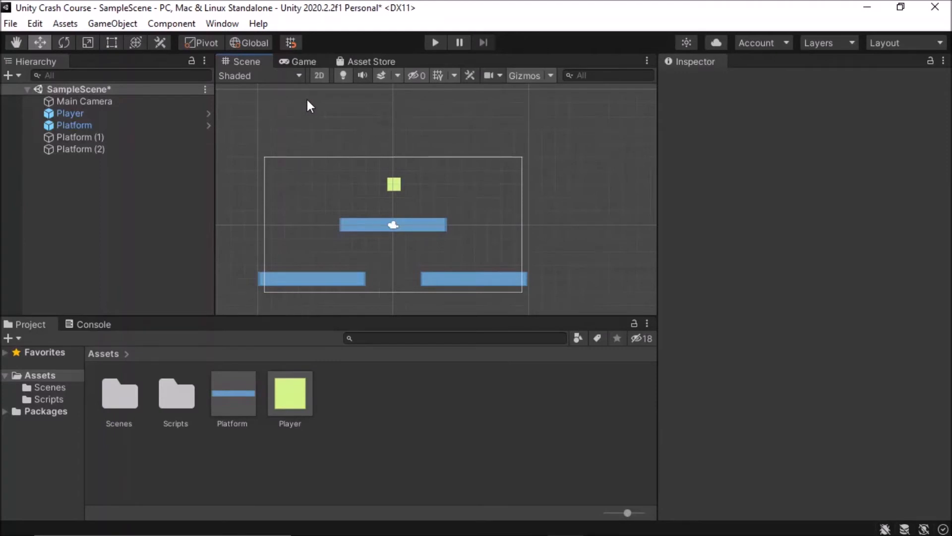
{"action": "left_click", "coordinate": [242, 386]}
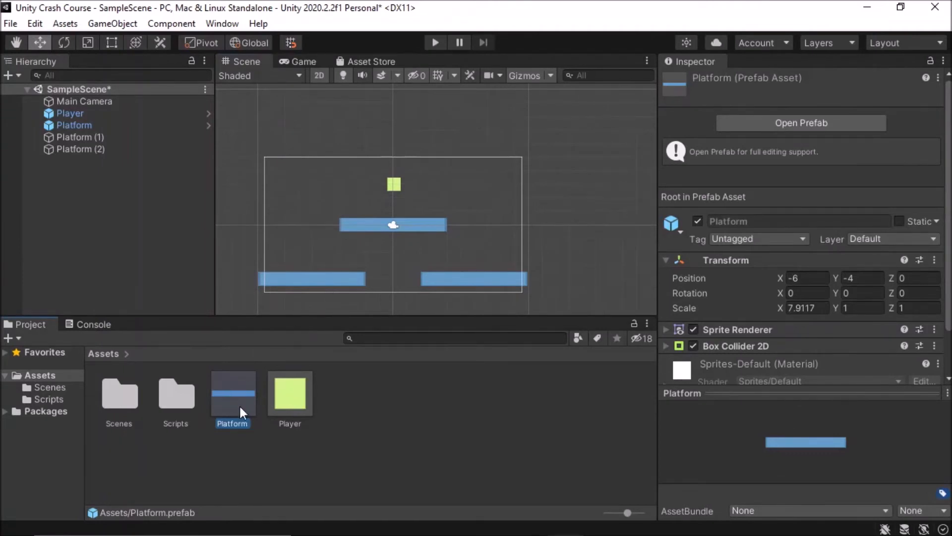
Delete the Player object from the scene and undo the deletion.
{"action": "right_click", "coordinate": [98, 114]}
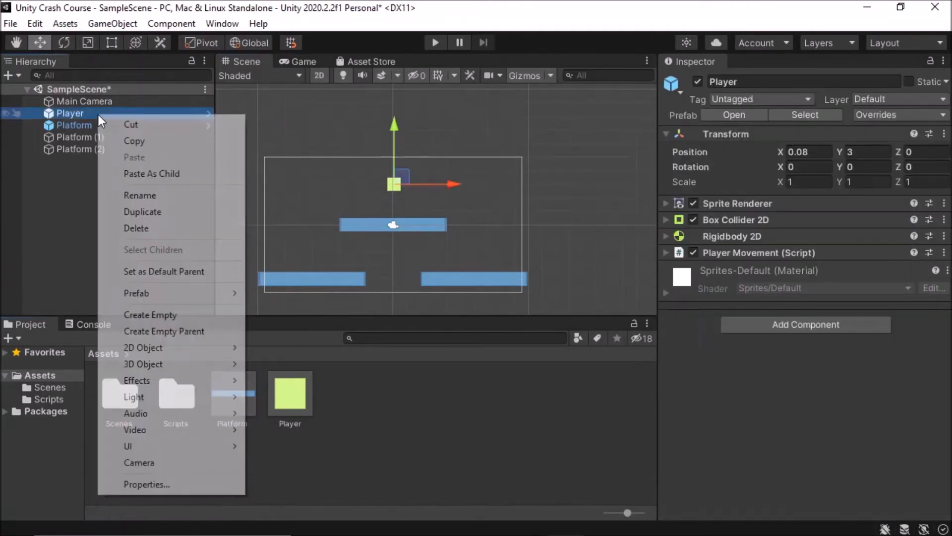
{"action": "left_click", "coordinate": [139, 228]}
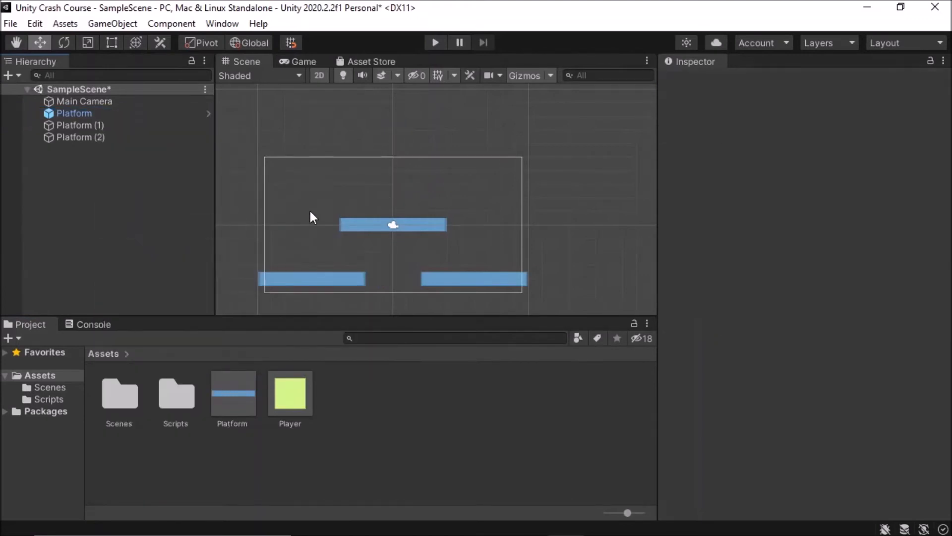
{"action": "key", "text": "ctrl+s"}
{"action": "key", "text": "ctrl+z"}
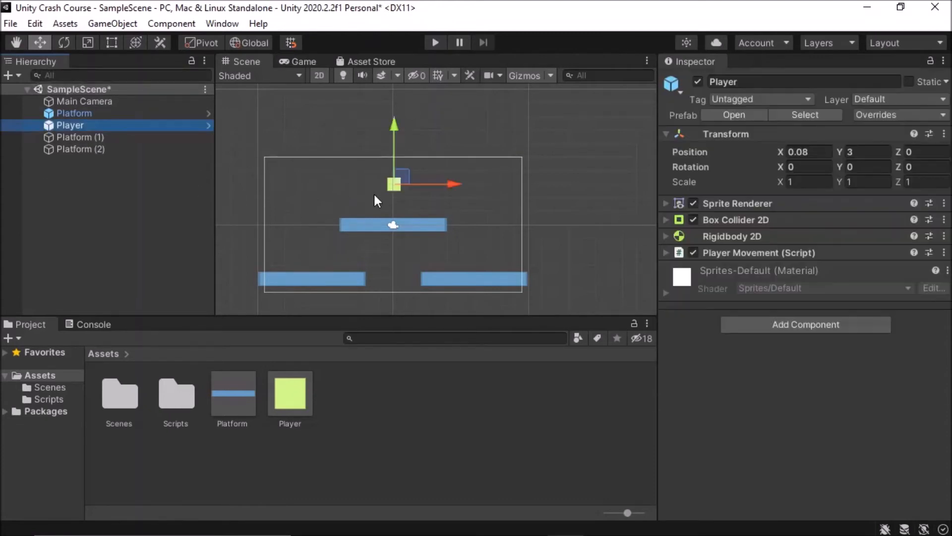
{"action": "left_click", "coordinate": [4, 10]}
{"action": "left_click", "coordinate": [24, 4]}
{"action": "left_click", "coordinate": [9, 21]}
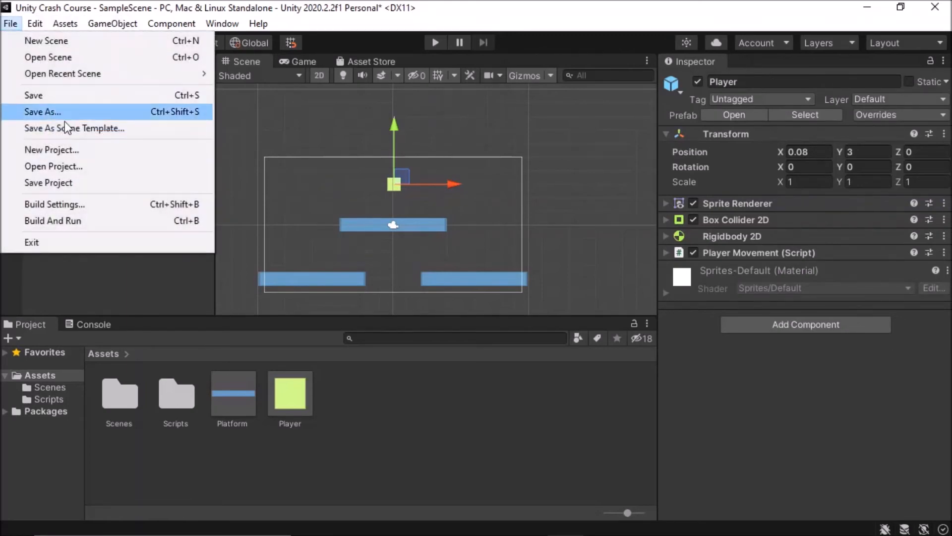
{"action": "left_click", "coordinate": [49, 1]}
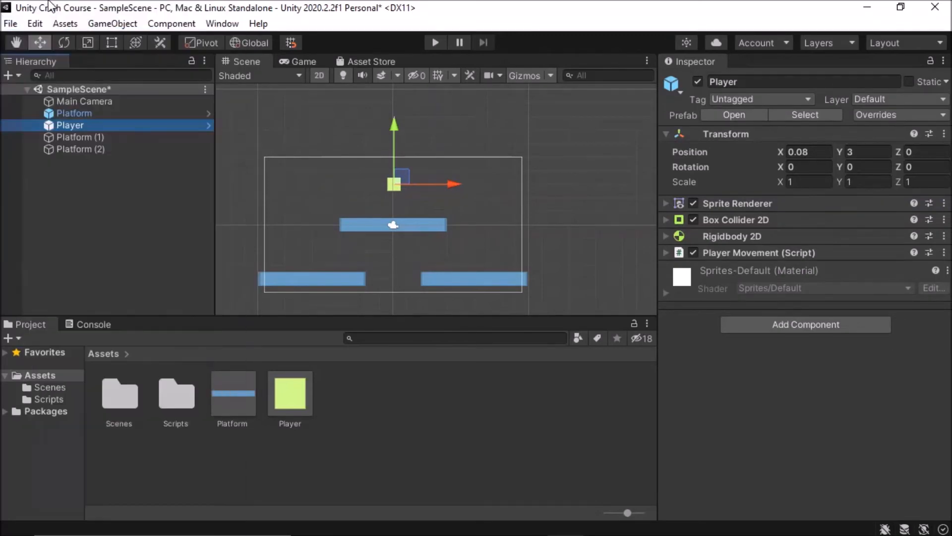
{"action": "left_click", "coordinate": [35, 23]}
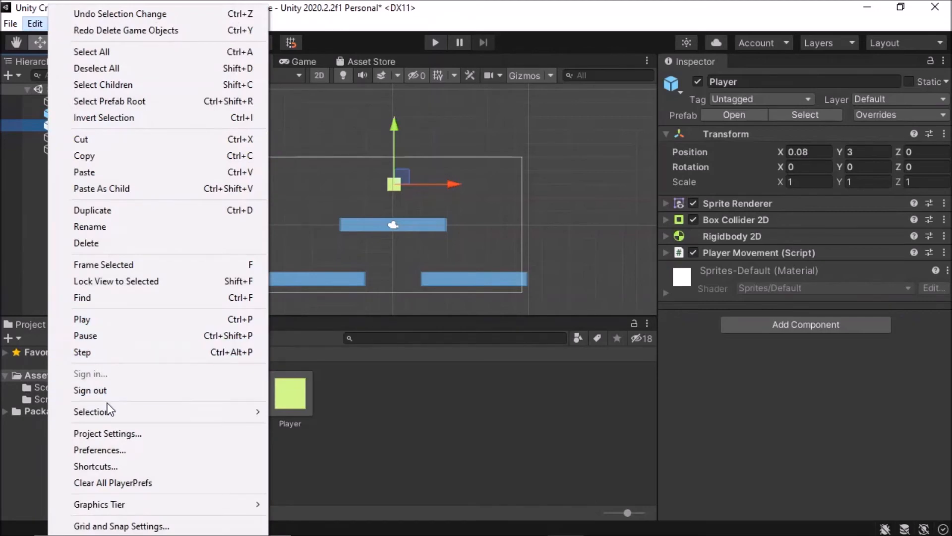
{"action": "left_click", "coordinate": [375, 127]}
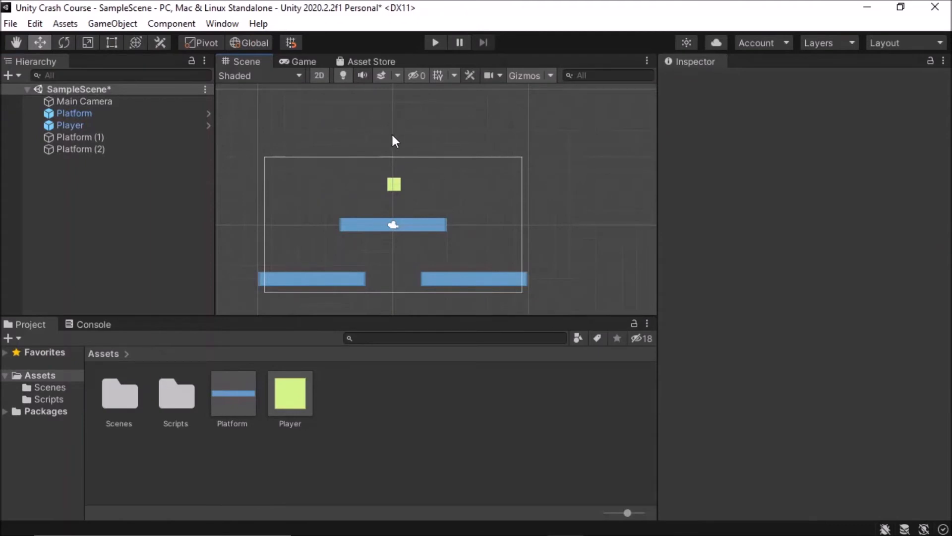
Remove the Player from the scene and place a new Player prefab instance above the middle platform, at about X 0.07, Y 3.88.
{"action": "key", "text": "ctrl+z"}
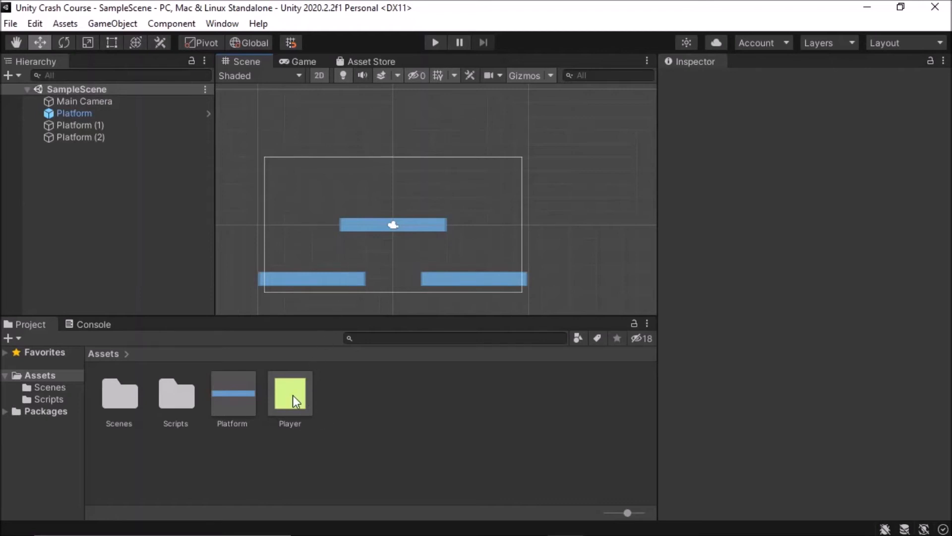
{"action": "left_click_drag", "start_coordinate": [293, 395], "coordinate": [396, 178]}
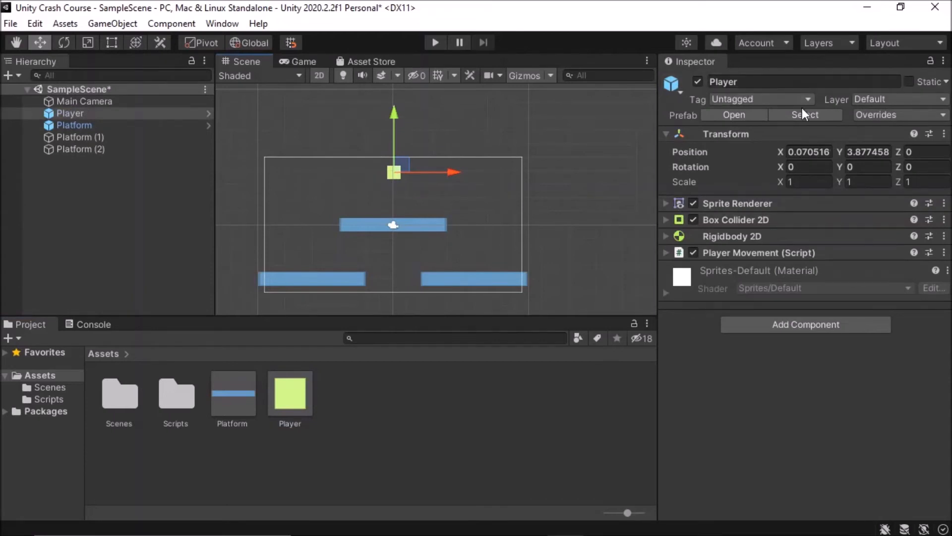
Review the new Player's Sprite Renderer, Box Collider 2D, Rigidbody 2D constraints and Player Movement script settings.
{"action": "left_click", "coordinate": [672, 205]}
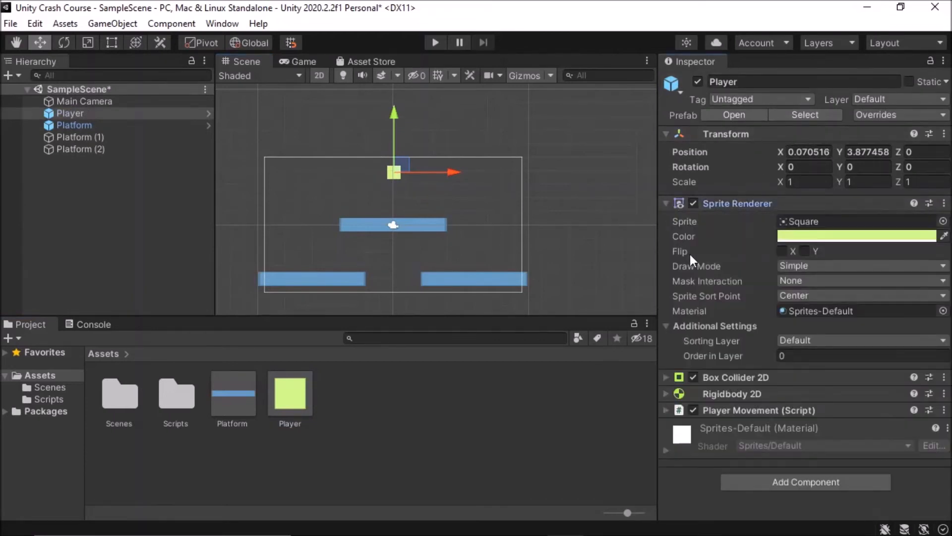
{"action": "left_click", "coordinate": [670, 377]}
{"action": "scroll", "coordinate": [739, 383], "scroll_direction": "down", "scroll_amount": 3}
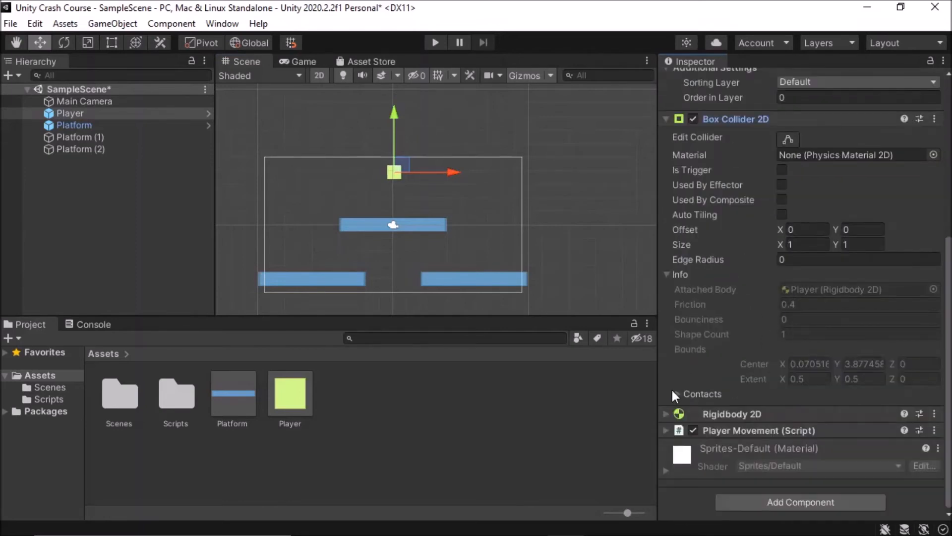
{"action": "left_click", "coordinate": [674, 392]}
{"action": "left_click", "coordinate": [669, 118]}
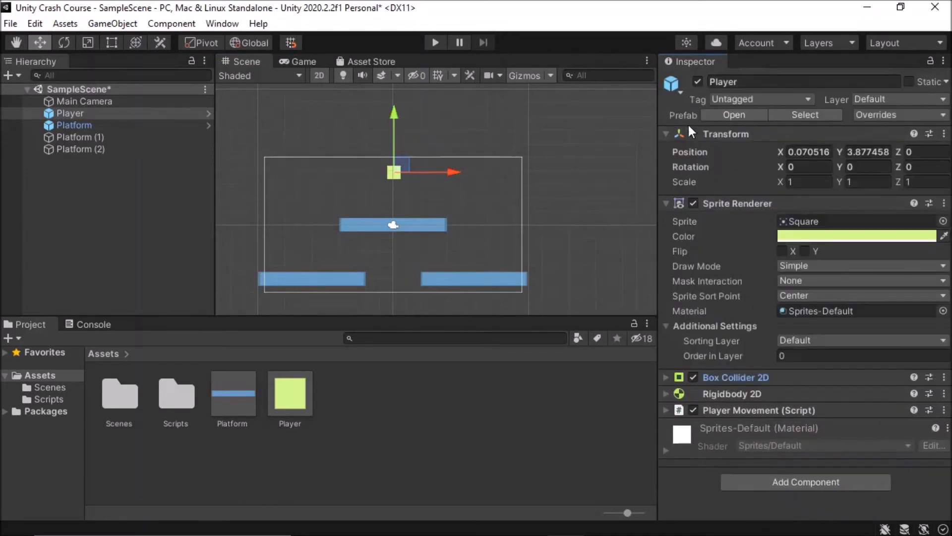
{"action": "left_click", "coordinate": [667, 394]}
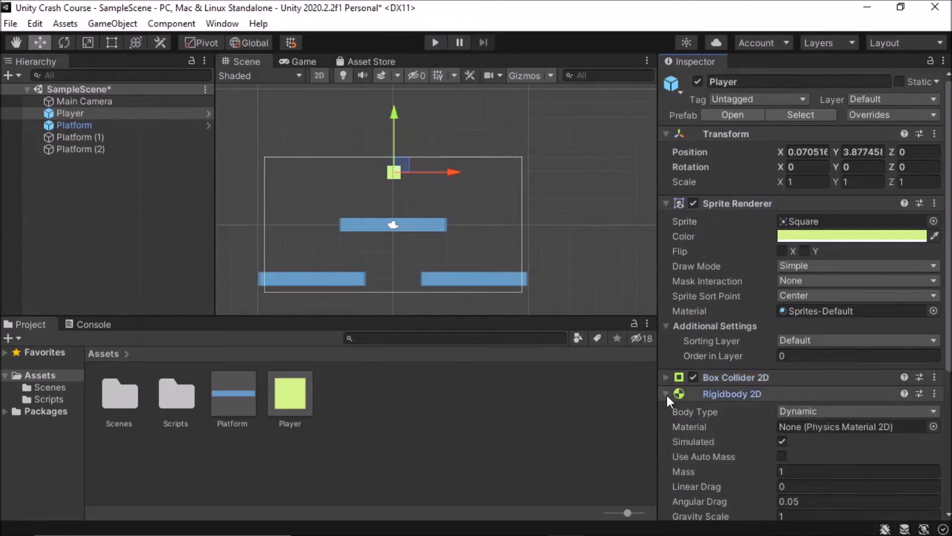
{"action": "scroll", "coordinate": [695, 402], "scroll_direction": "down", "scroll_amount": 4}
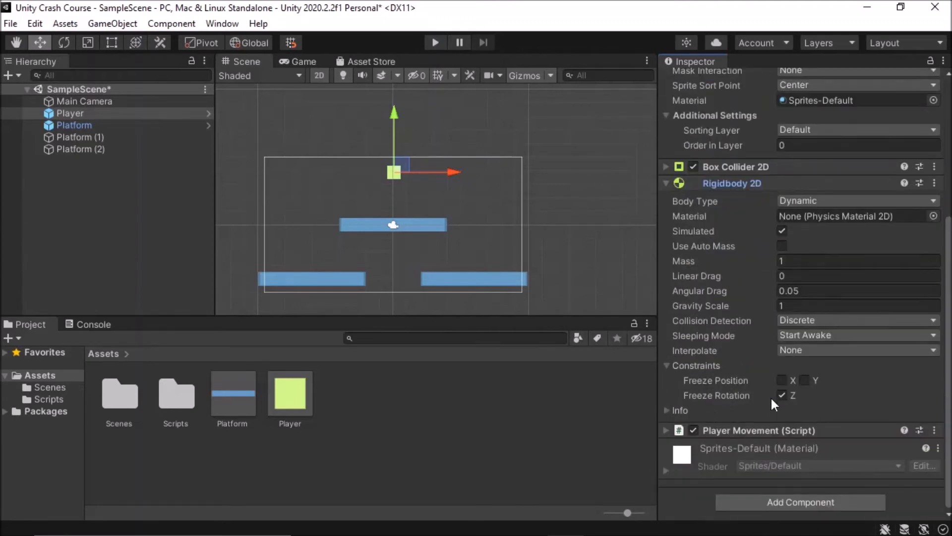
{"action": "scroll", "coordinate": [666, 365], "scroll_direction": "up", "scroll_amount": 2}
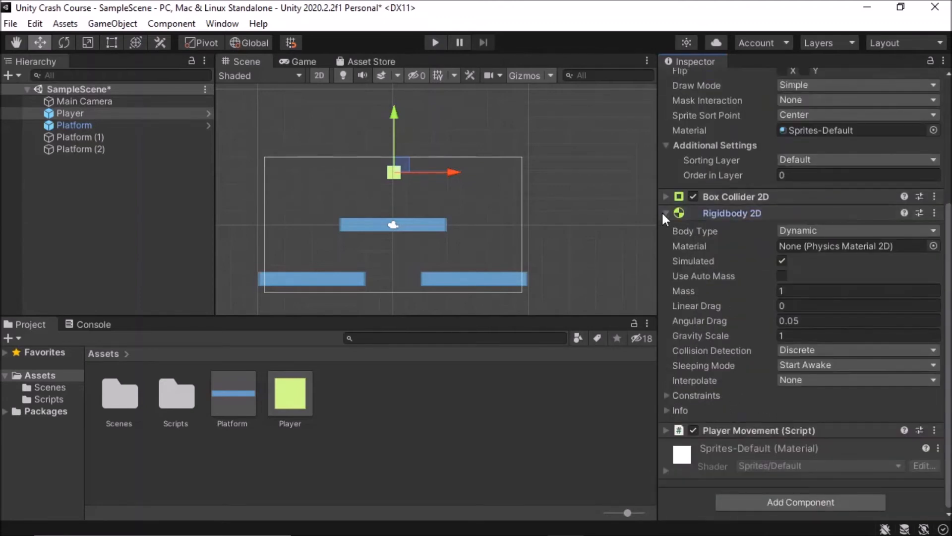
{"action": "left_click", "coordinate": [664, 212]}
{"action": "left_click", "coordinate": [667, 409]}
{"action": "left_click", "coordinate": [795, 458]}
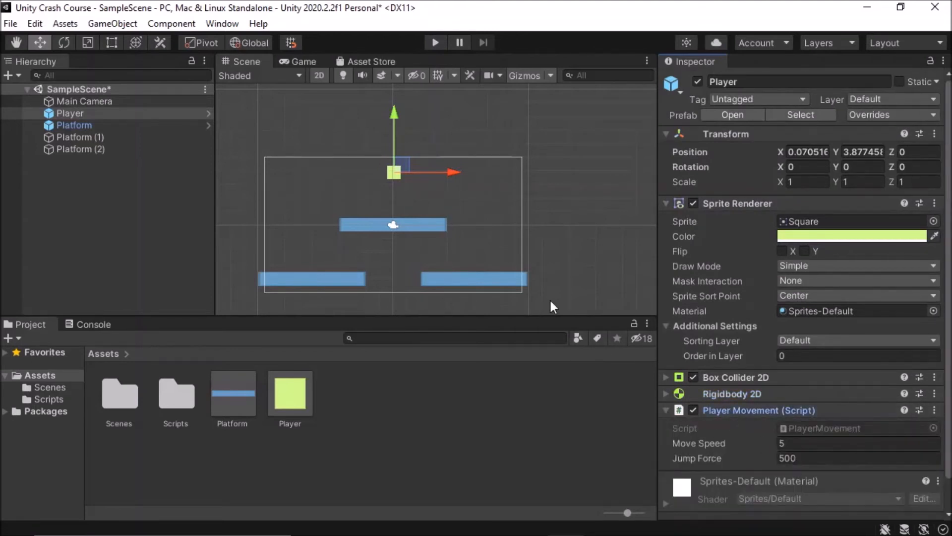
{"action": "left_click", "coordinate": [429, 204]}
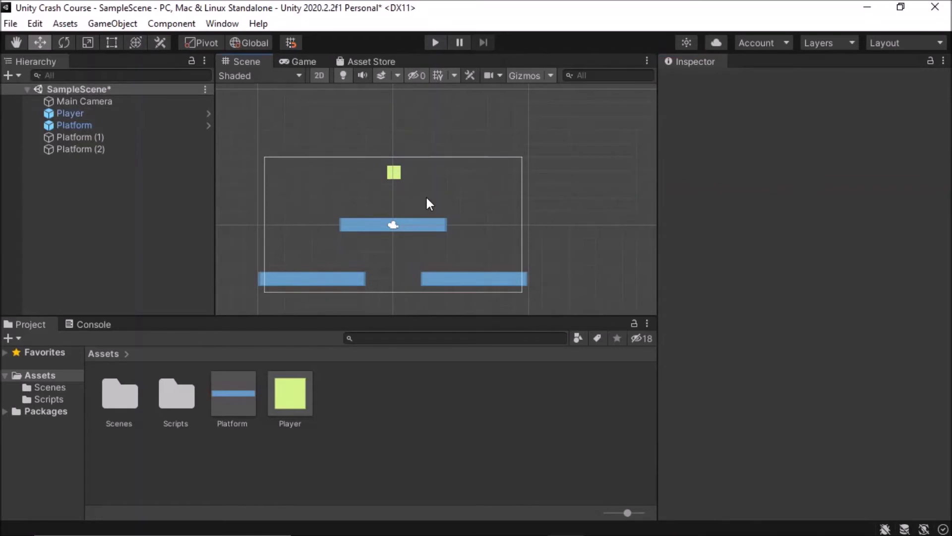
Compare the Platform prefab instance with the non-prefab objects Platform (1) and Platform (2).
{"action": "left_click", "coordinate": [46, 126]}
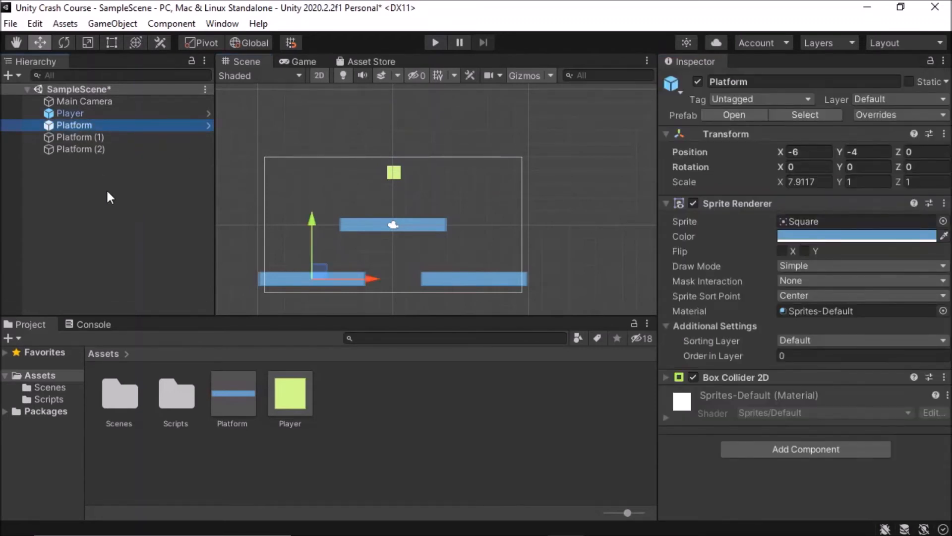
{"action": "left_click", "coordinate": [85, 139]}
{"action": "left_click", "coordinate": [87, 146]}
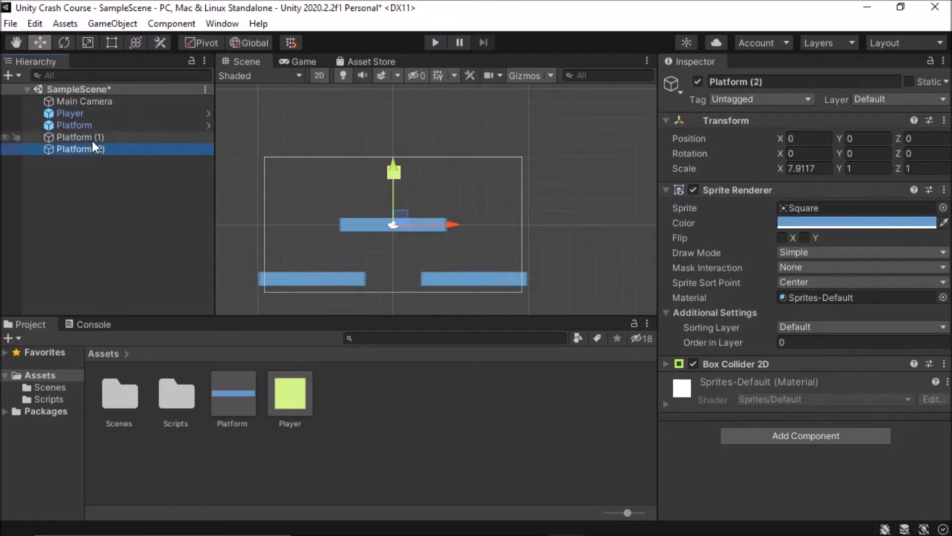
{"action": "left_click", "coordinate": [90, 125]}
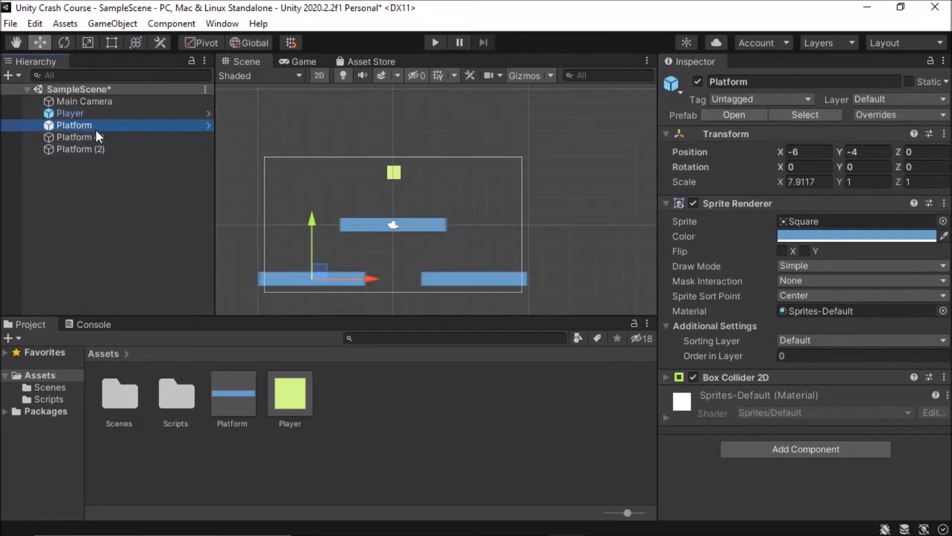
{"action": "left_click", "coordinate": [91, 147]}
{"action": "left_click", "coordinate": [92, 138]}
{"action": "left_click", "coordinate": [102, 149]}
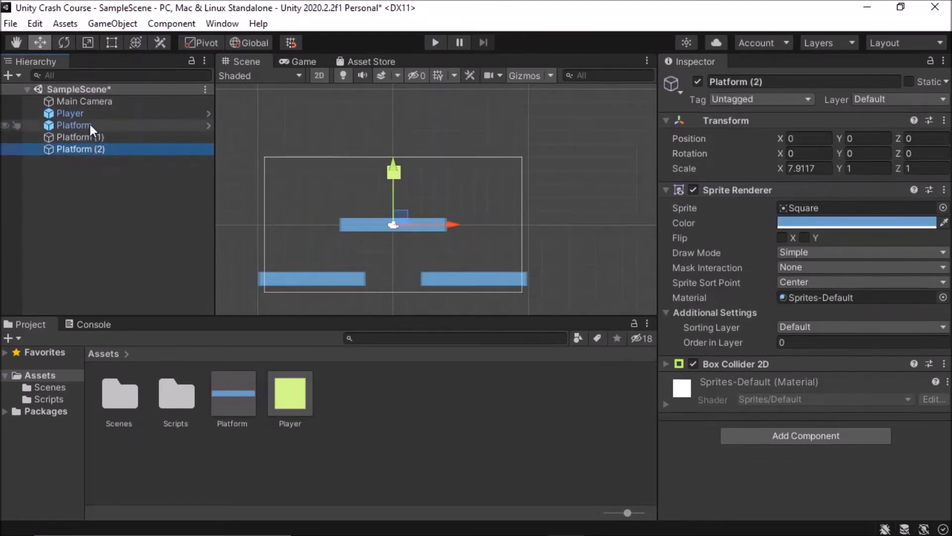
{"action": "left_click", "coordinate": [84, 126]}
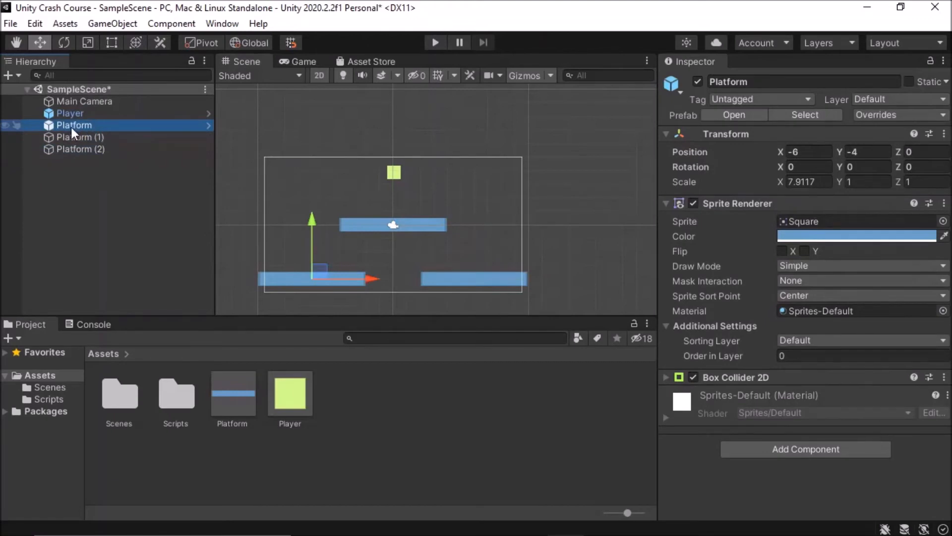
{"action": "left_click", "coordinate": [83, 137]}
{"action": "left_click", "coordinate": [97, 148]}
{"action": "left_click", "coordinate": [92, 137]}
{"action": "left_click", "coordinate": [72, 125]}
Delete the non-prefab objects Platform (1) and Platform (2) together.
{"action": "left_click", "coordinate": [88, 136]}
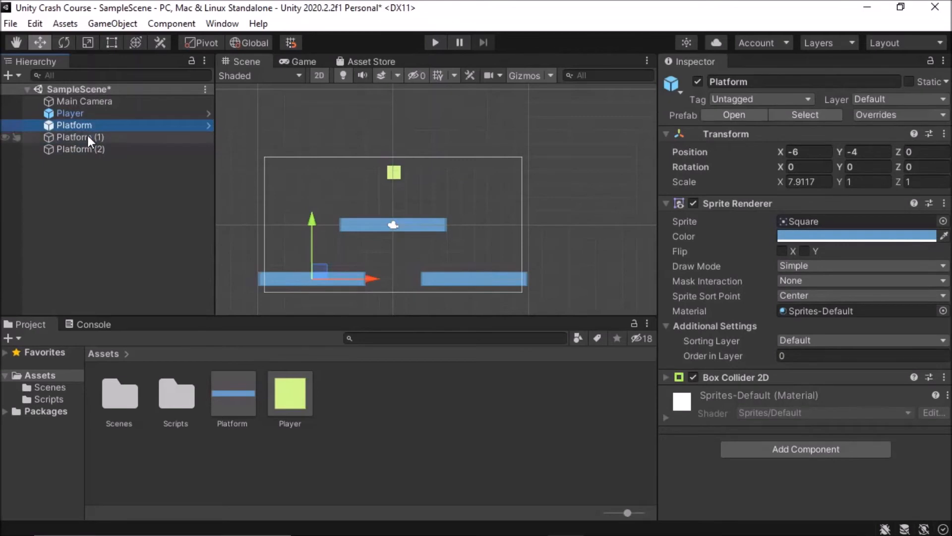
{"action": "left_click", "coordinate": [90, 150], "text": "shift"}
{"action": "right_click", "coordinate": [90, 150]}
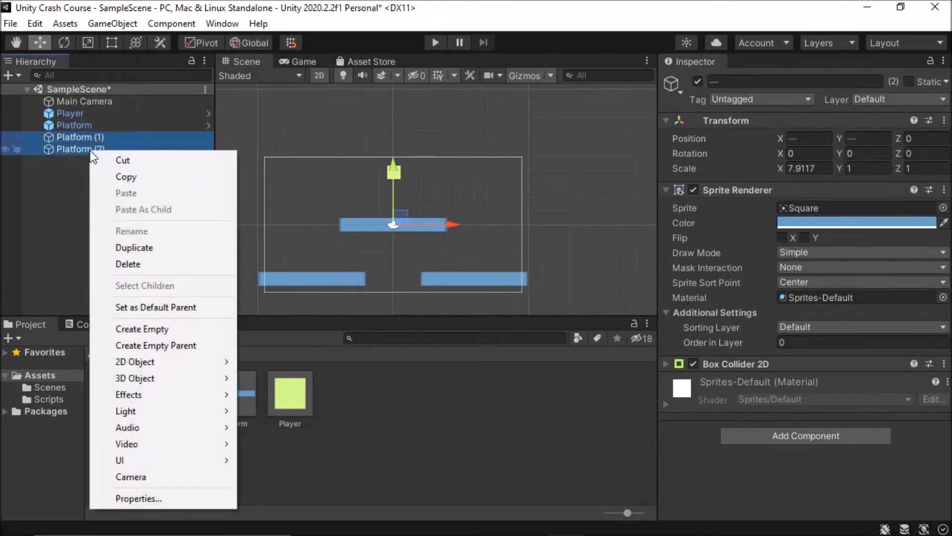
{"action": "left_click", "coordinate": [131, 263]}
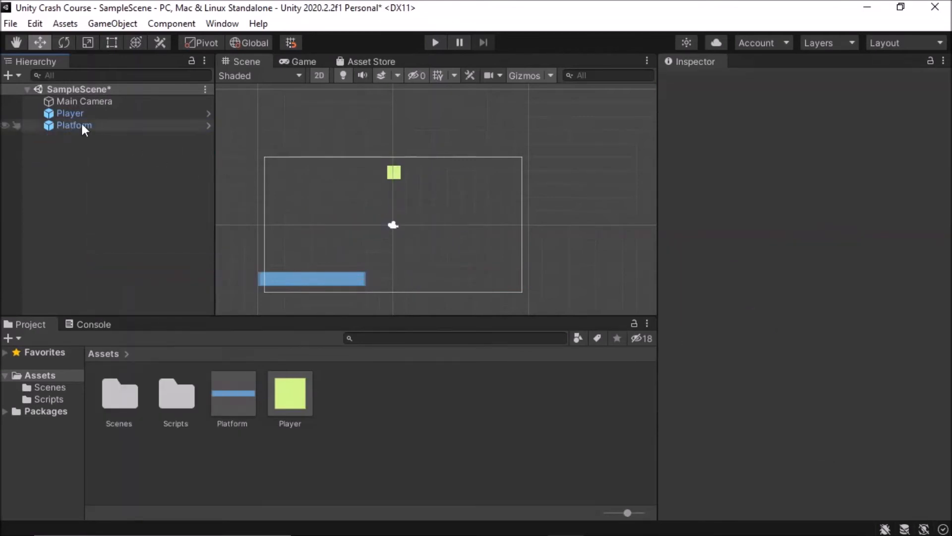
Duplicate the Platform prefab instance twice in the scene.
{"action": "left_click", "coordinate": [75, 127]}
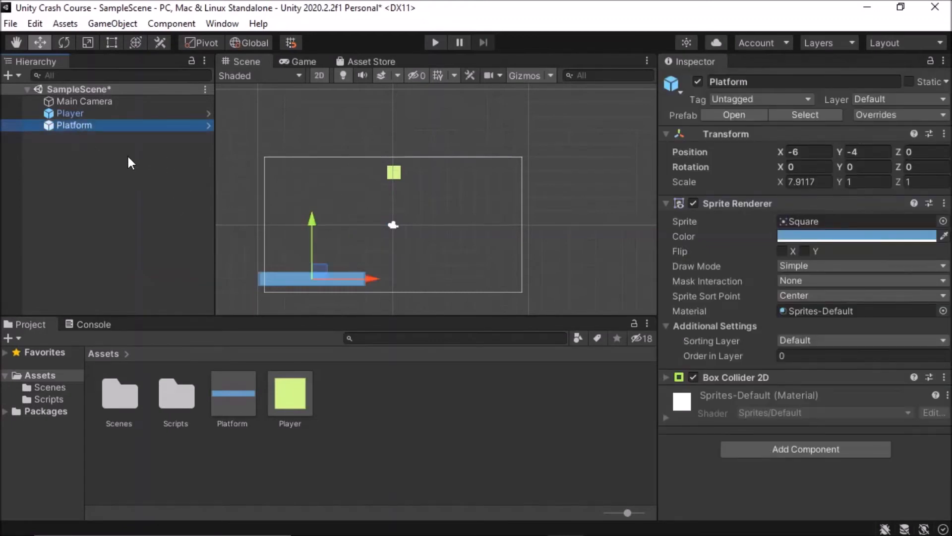
{"action": "key", "text": "ctrl+d"}
{"action": "left_click", "coordinate": [79, 126]}
{"action": "key", "text": "ctrl+d"}
Move the Platform (1) copy to the middle of the camera frame, below the Player.
{"action": "left_click", "coordinate": [93, 140]}
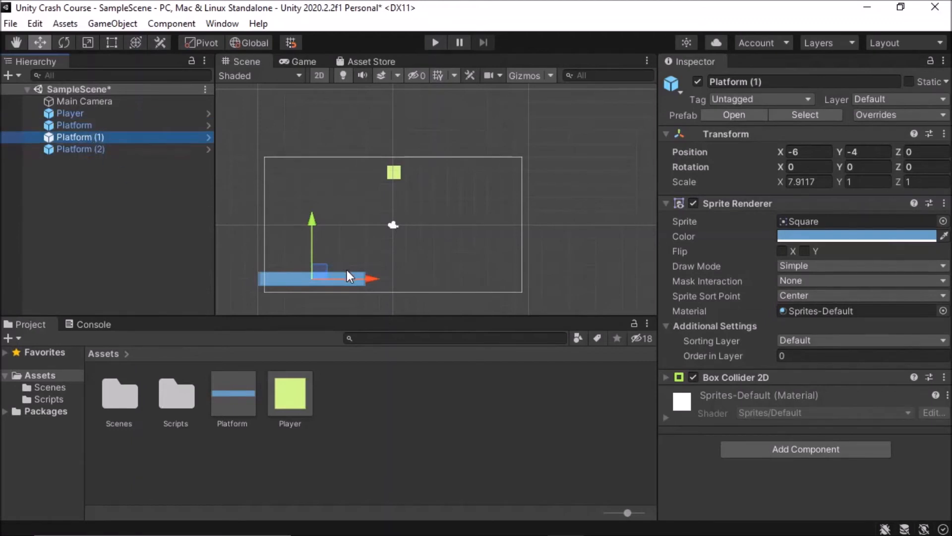
{"action": "left_click_drag", "start_coordinate": [314, 271], "coordinate": [389, 226]}
{"action": "left_click", "coordinate": [233, 390]}
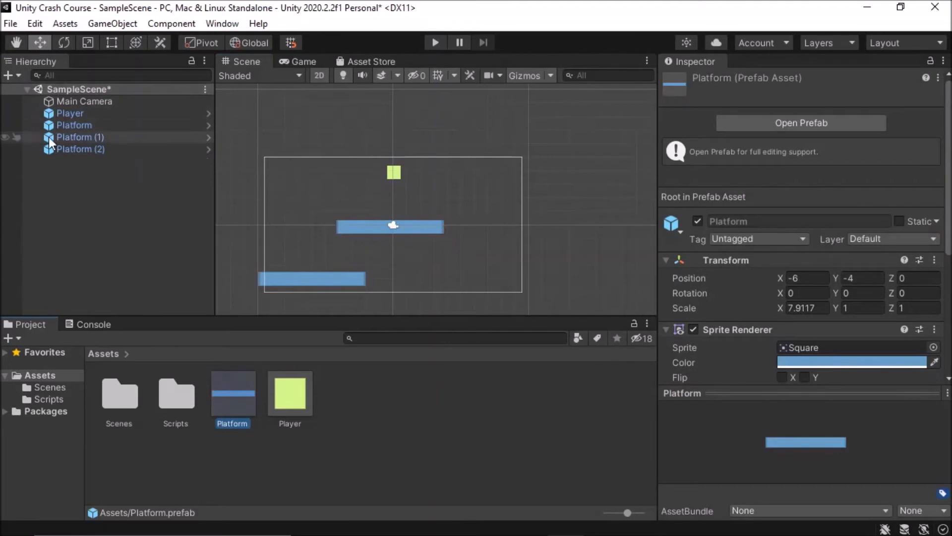
Move the Platform (2) copy across to about X 4.72 at Y -4 and save the scene.
{"action": "left_click", "coordinate": [75, 149]}
{"action": "left_click_drag", "start_coordinate": [359, 273], "coordinate": [507, 288]}
{"action": "key", "text": "ctrl+s"}
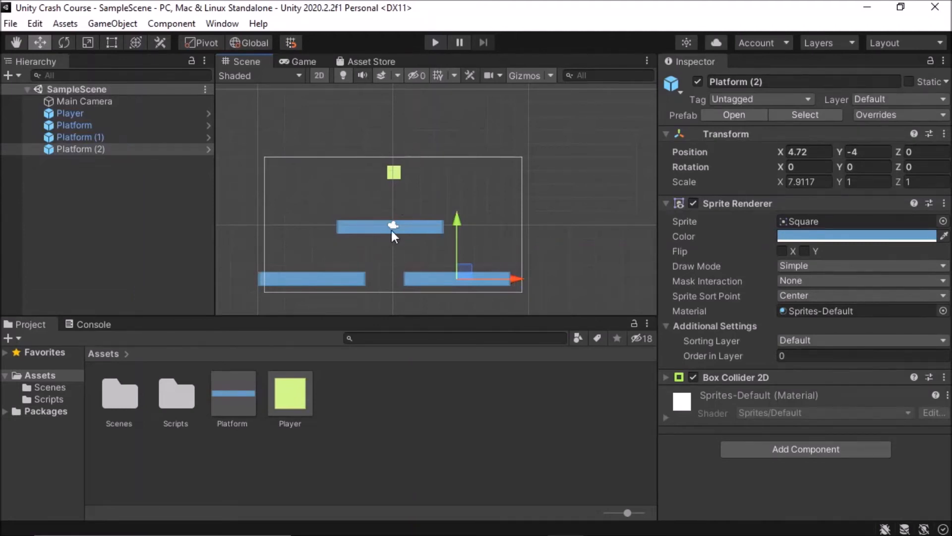
{"action": "left_click", "coordinate": [522, 245]}
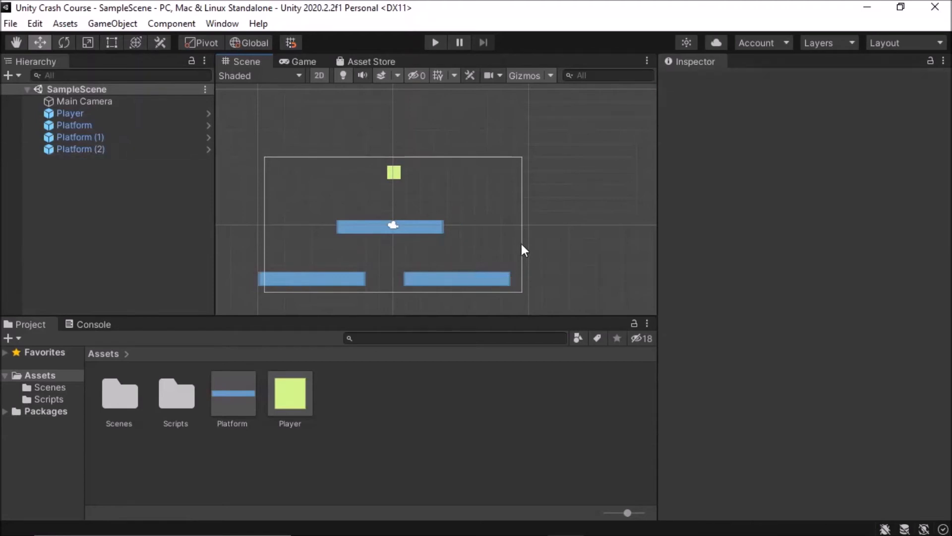
Open the Platform prefab from the Assets folder for editing.
{"action": "left_click", "coordinate": [228, 410]}
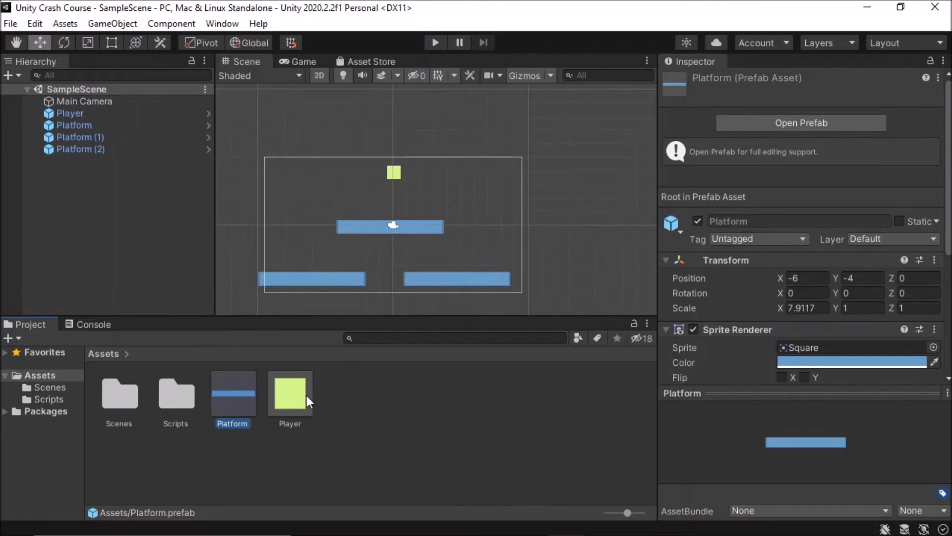
{"action": "left_click", "coordinate": [452, 294]}
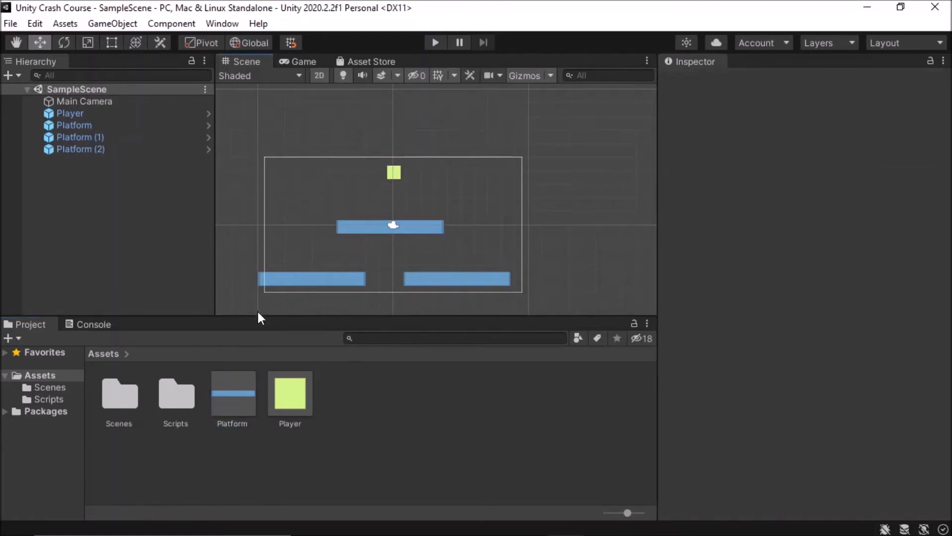
{"action": "double_click", "coordinate": [232, 399]}
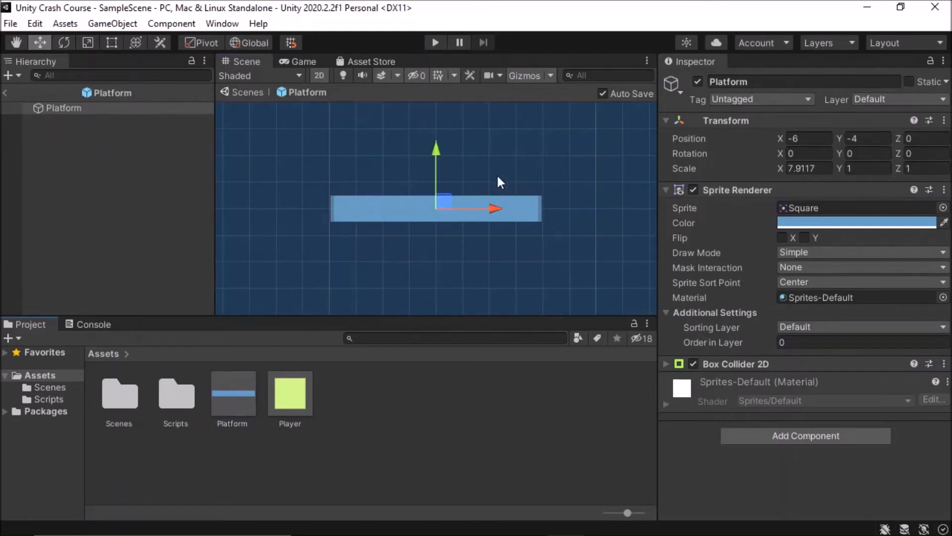
Change the Platform prefab's Sprite Renderer colour to purple with a hue of 262.
{"action": "scroll", "coordinate": [543, 147], "scroll_direction": "down", "scroll_amount": 3}
{"action": "middle_click_drag", "start_coordinate": [534, 167], "coordinate": [496, 210]}
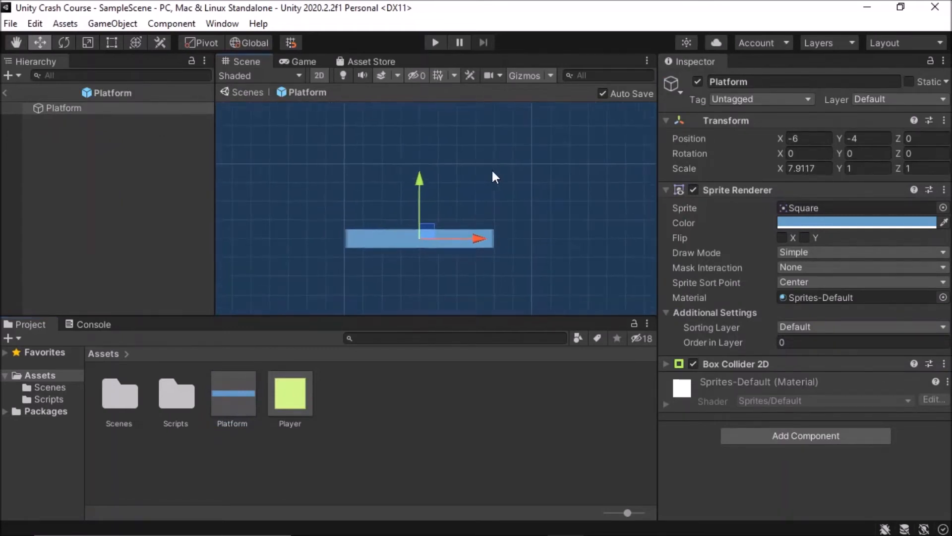
{"action": "scroll", "coordinate": [490, 168], "scroll_direction": "down", "scroll_amount": 2}
{"action": "left_click", "coordinate": [363, 174]}
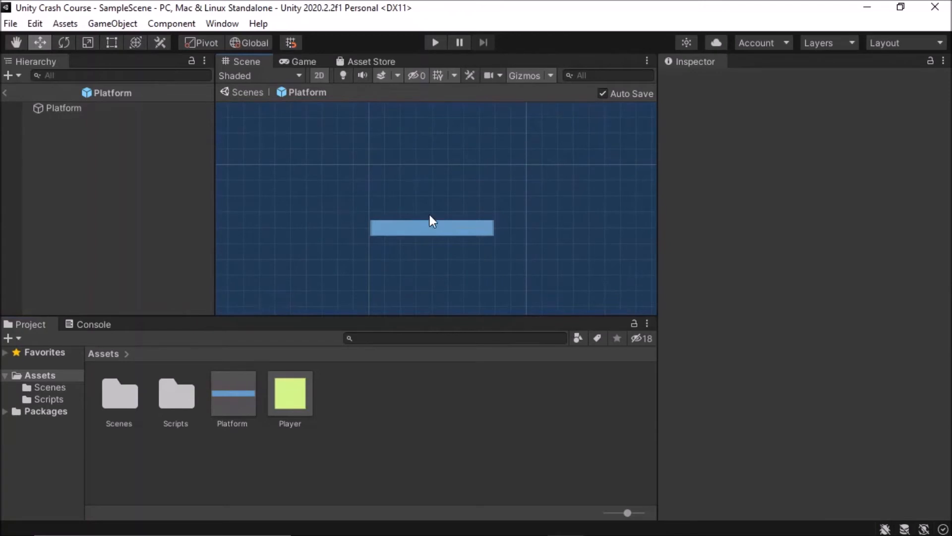
{"action": "scroll", "coordinate": [407, 215], "scroll_direction": "up", "scroll_amount": 1}
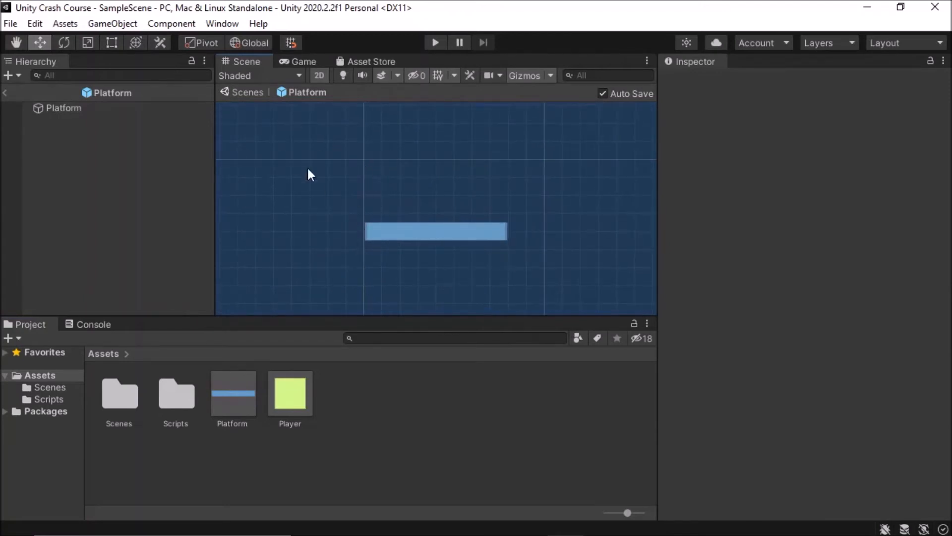
{"action": "left_click", "coordinate": [445, 237]}
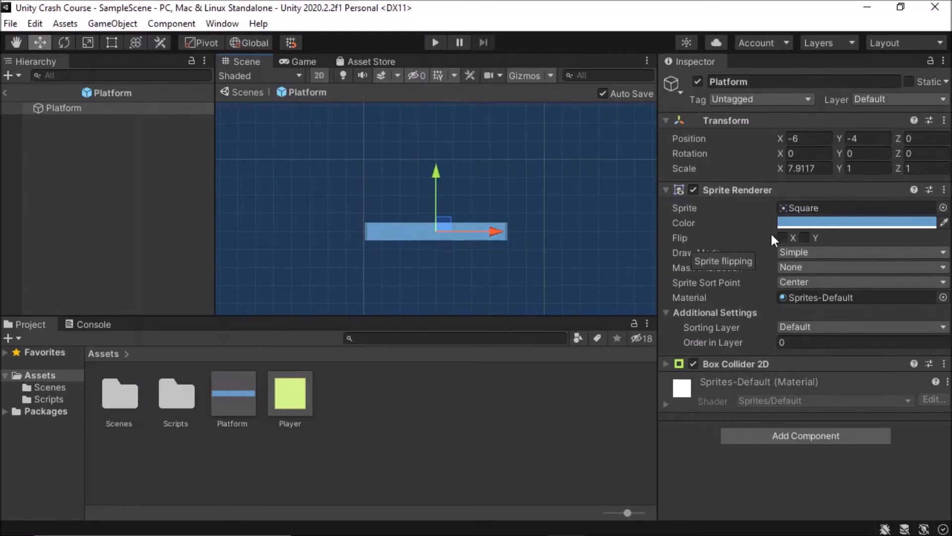
{"action": "left_click", "coordinate": [780, 223]}
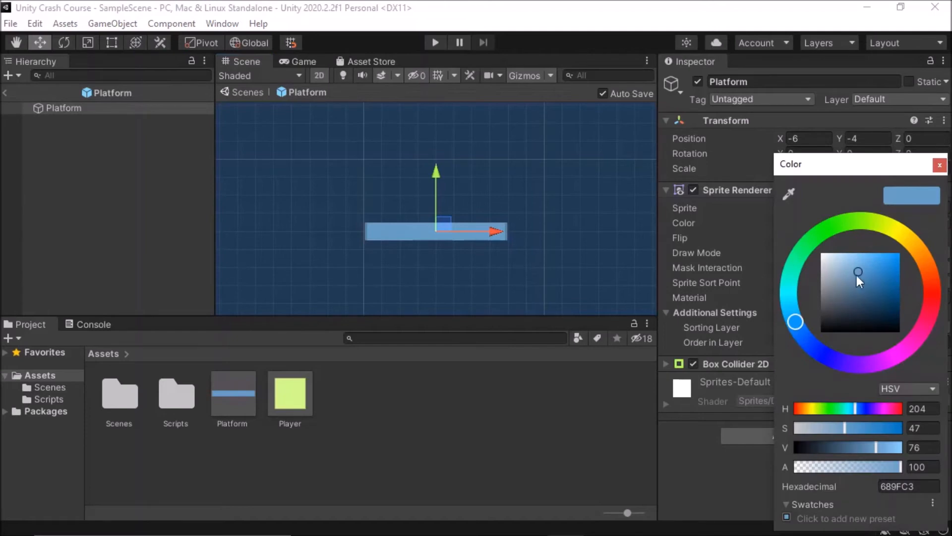
{"action": "left_click_drag", "start_coordinate": [795, 313], "coordinate": [852, 364]}
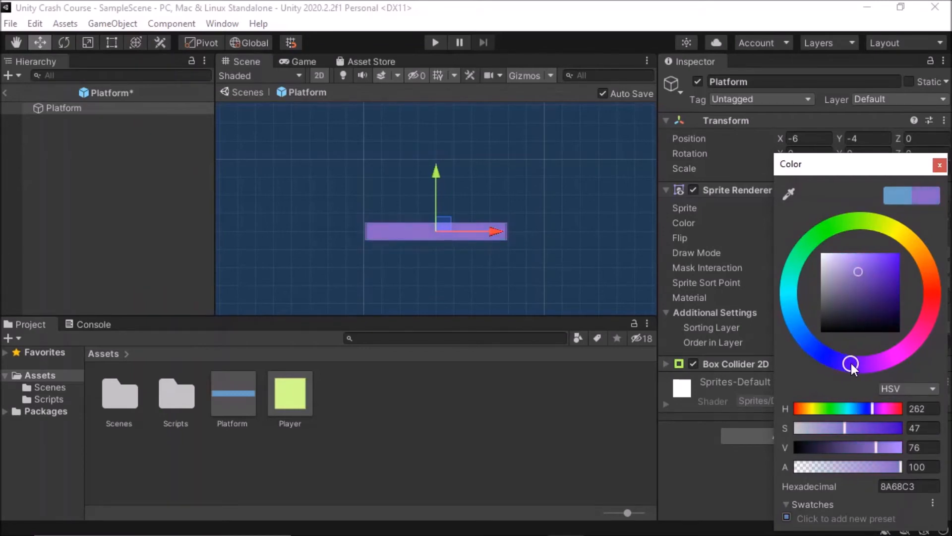
{"action": "left_click", "coordinate": [940, 166]}
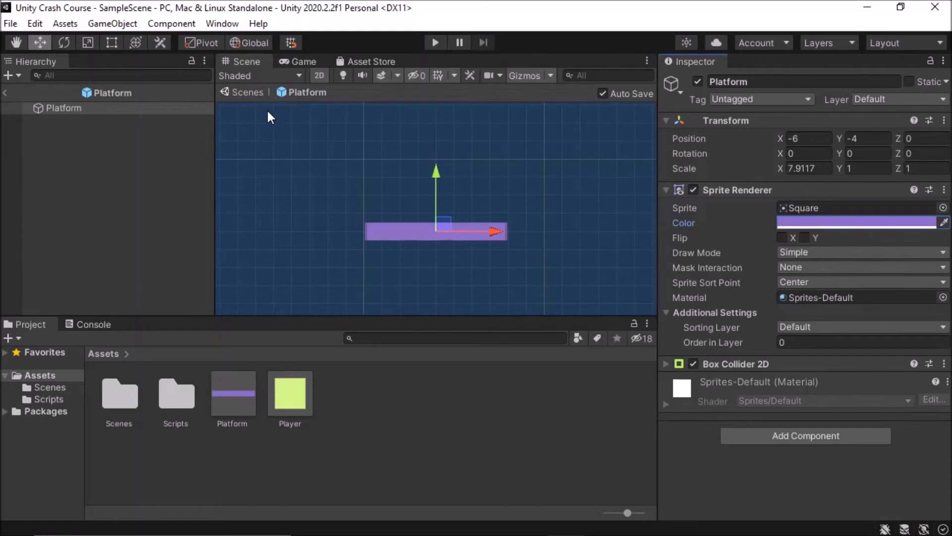
Leave prefab editing, return to the scene, and inspect each of the three Platform instances.
{"action": "left_click", "coordinate": [254, 93]}
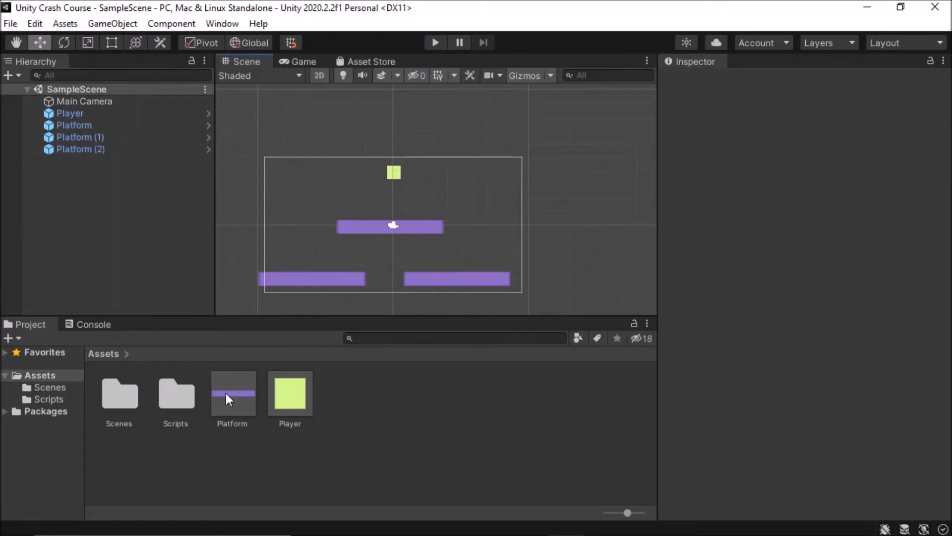
{"action": "left_click", "coordinate": [88, 149]}
{"action": "left_click", "coordinate": [93, 137]}
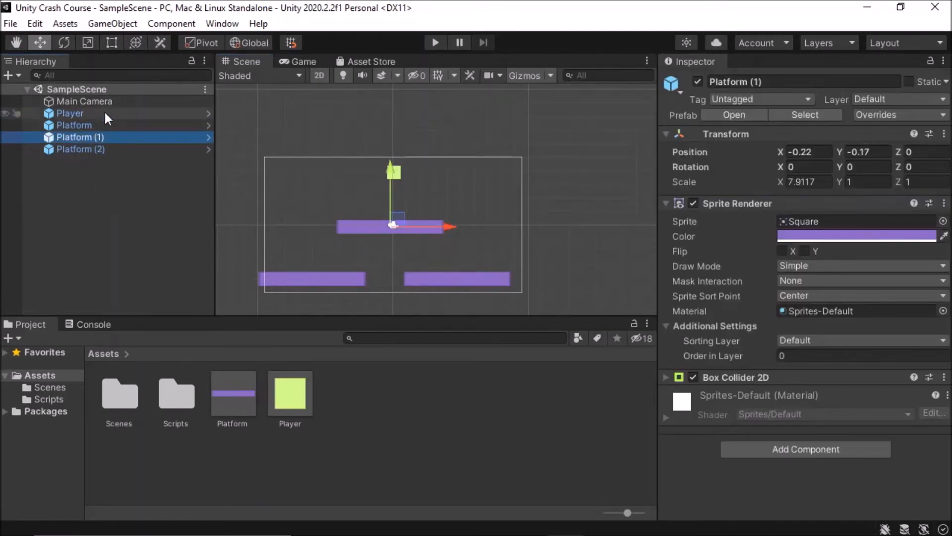
{"action": "left_click", "coordinate": [97, 125]}
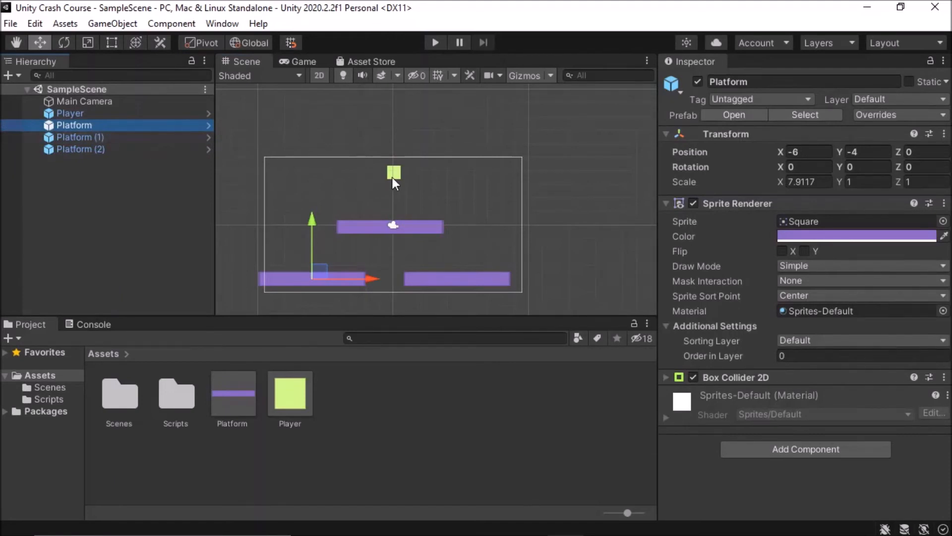
Override the colour of the Platform (1) instance with blue and save the scene.
{"action": "left_click", "coordinate": [418, 228]}
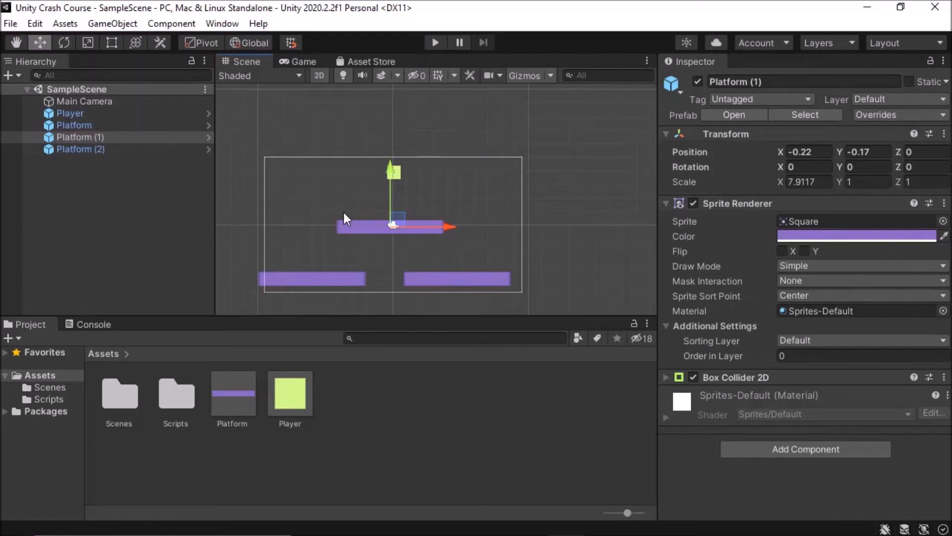
{"action": "left_click", "coordinate": [804, 235]}
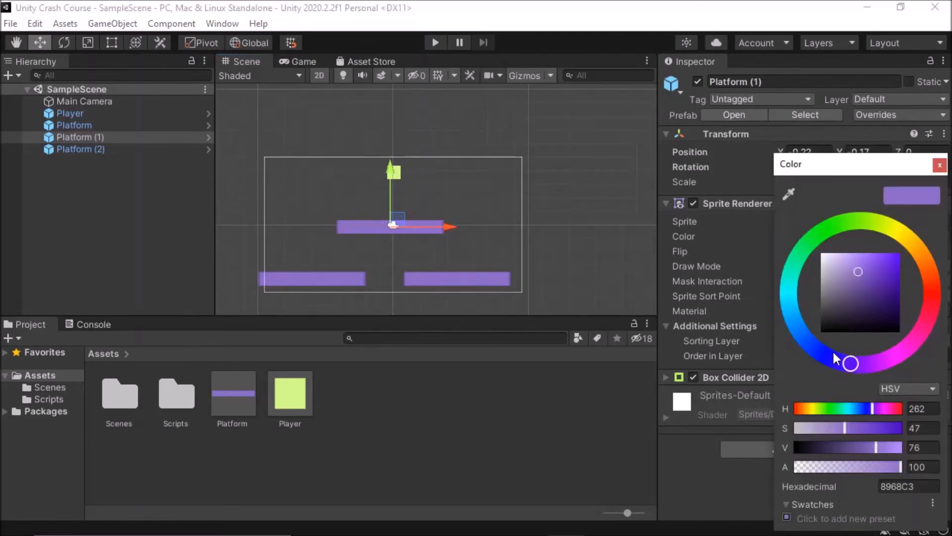
{"action": "left_click_drag", "start_coordinate": [828, 352], "coordinate": [798, 313]}
{"action": "left_click", "coordinate": [939, 165]}
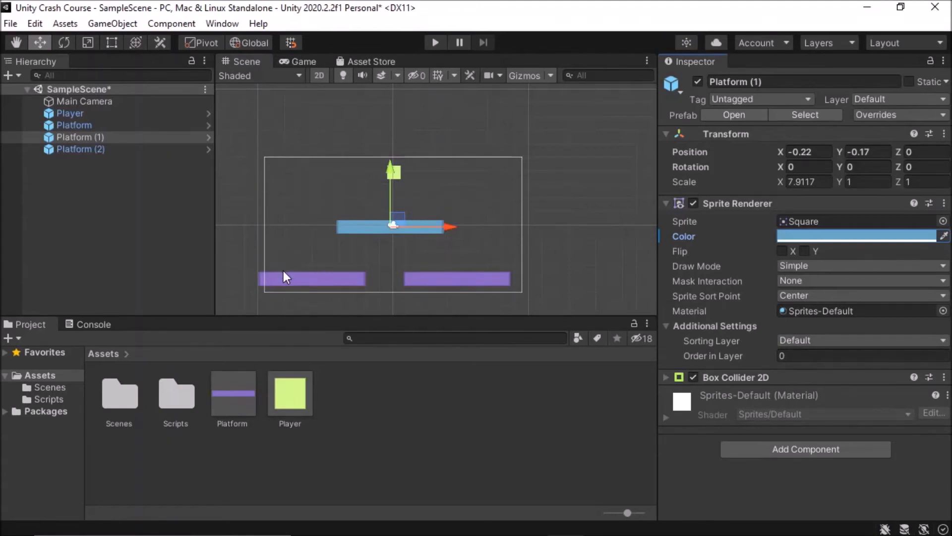
{"action": "left_click", "coordinate": [306, 229]}
{"action": "key", "text": "ctrl+s"}
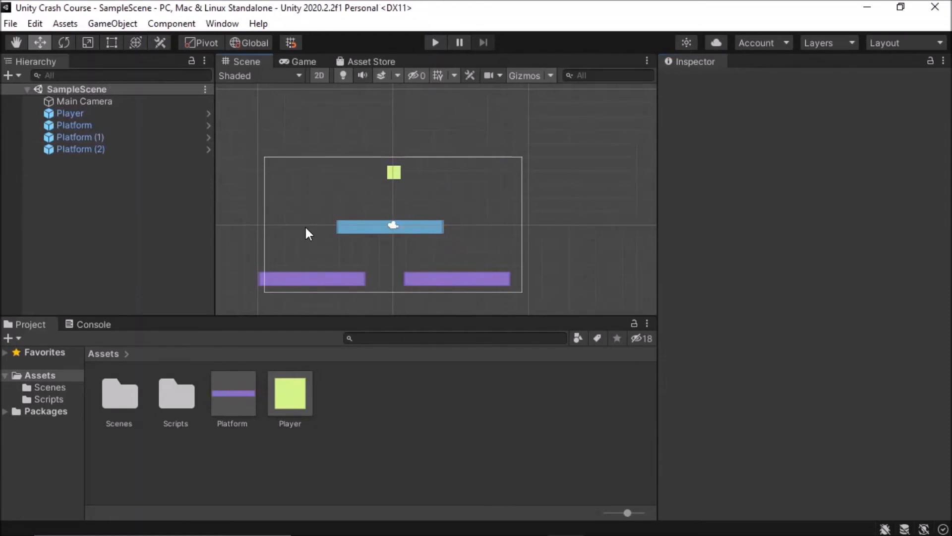
Check the prefab overrides list of the Platform (1) instance.
{"action": "left_click", "coordinate": [343, 226]}
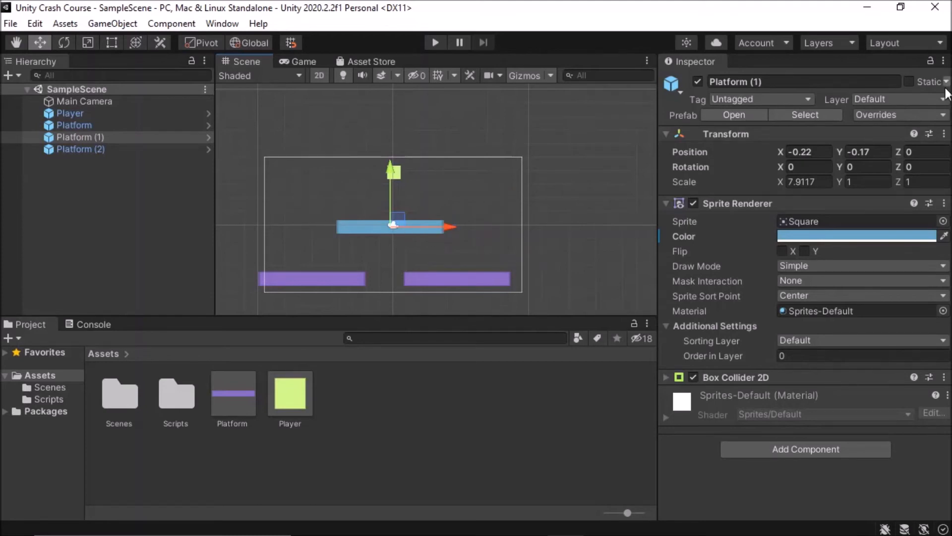
{"action": "left_click", "coordinate": [901, 114]}
{"action": "left_click", "coordinate": [901, 113]}
Create an empty GameObject in the scene to compare its properties with the prefab instances, and delete it.
{"action": "right_click", "coordinate": [3, 196]}
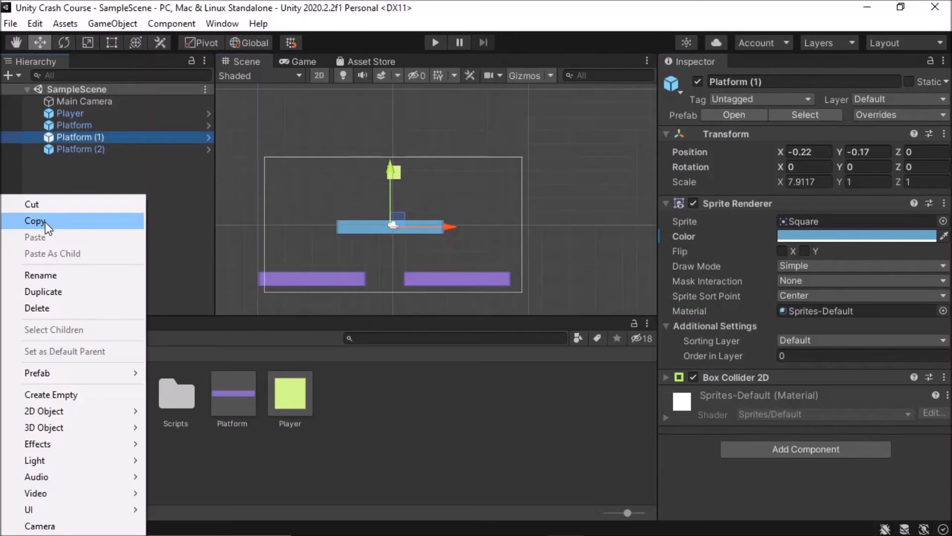
{"action": "left_click", "coordinate": [29, 394]}
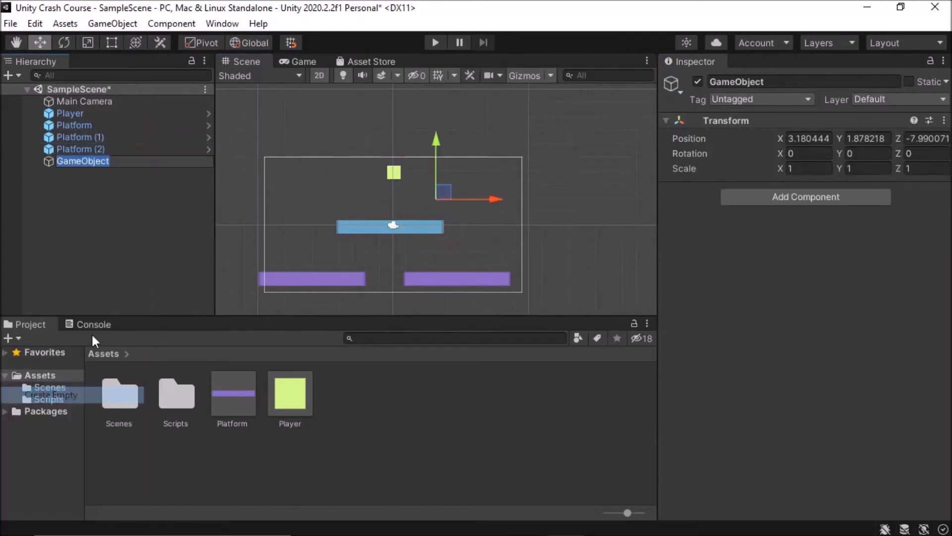
{"action": "left_click", "coordinate": [80, 186]}
{"action": "left_click", "coordinate": [88, 160]}
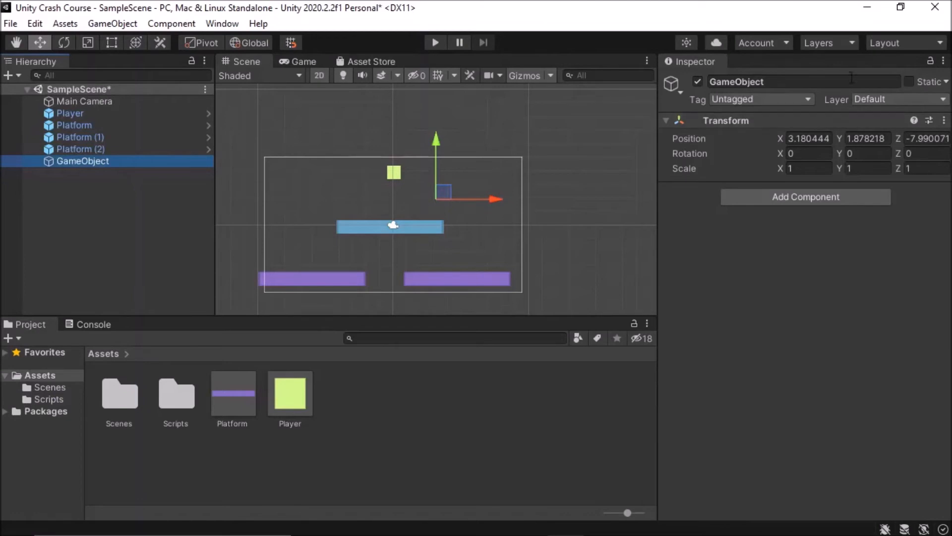
{"action": "key", "text": "Delete"}
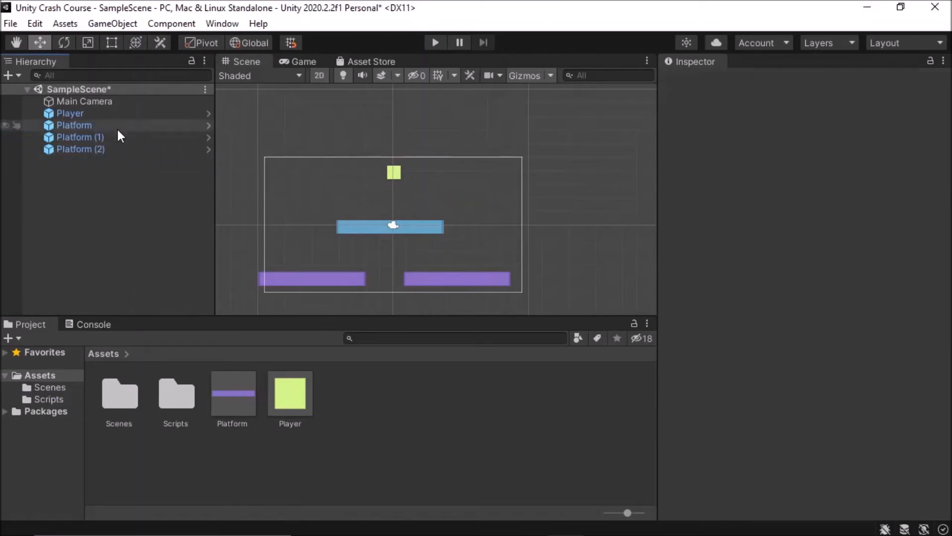
Compare the Sprite Renderer override of Platform (1) with its prefab source and revert that override.
{"action": "left_click", "coordinate": [117, 125]}
{"action": "left_click", "coordinate": [114, 113]}
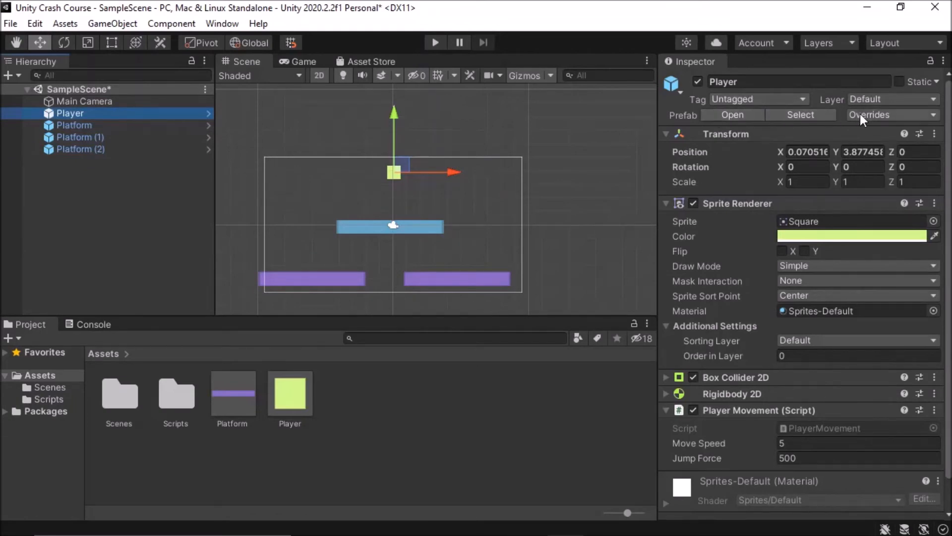
{"action": "left_click", "coordinate": [410, 228]}
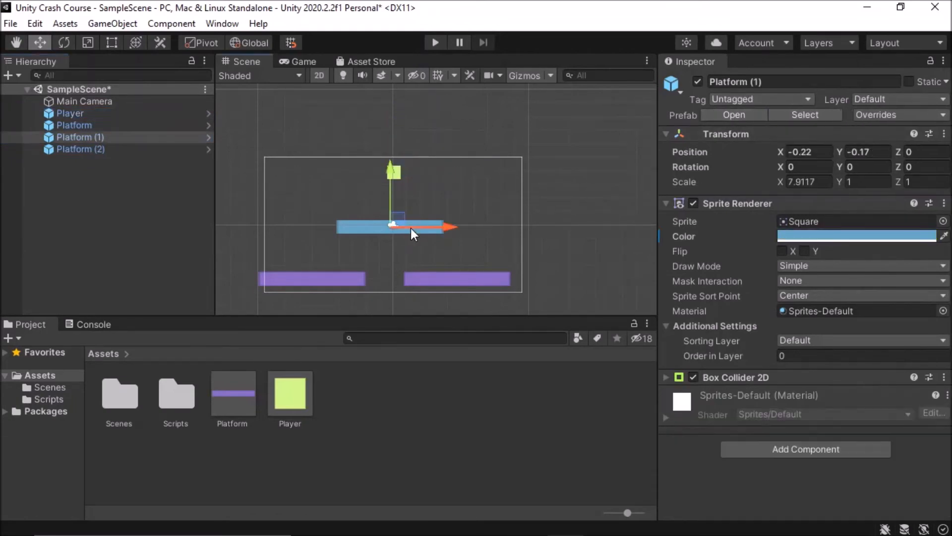
{"action": "left_click", "coordinate": [869, 115]}
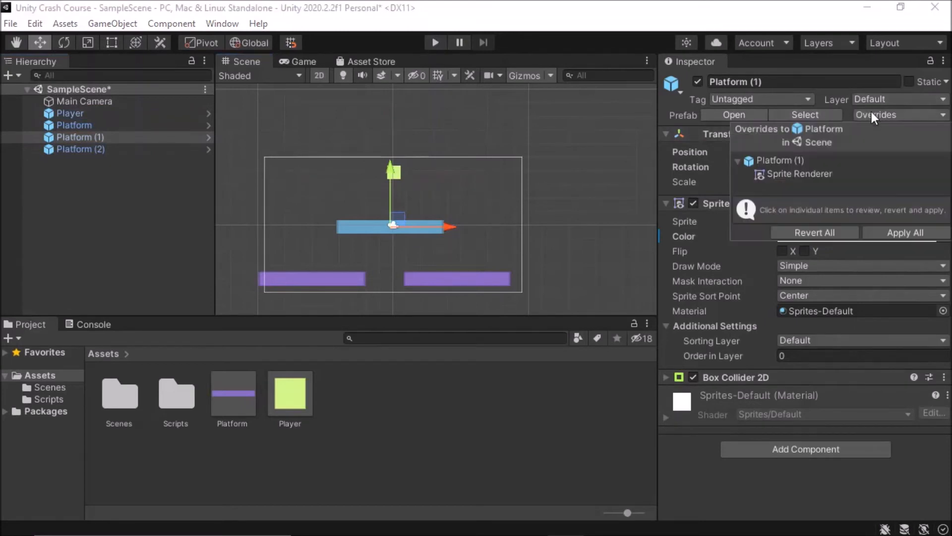
{"action": "left_click", "coordinate": [783, 162]}
{"action": "left_click", "coordinate": [778, 172]}
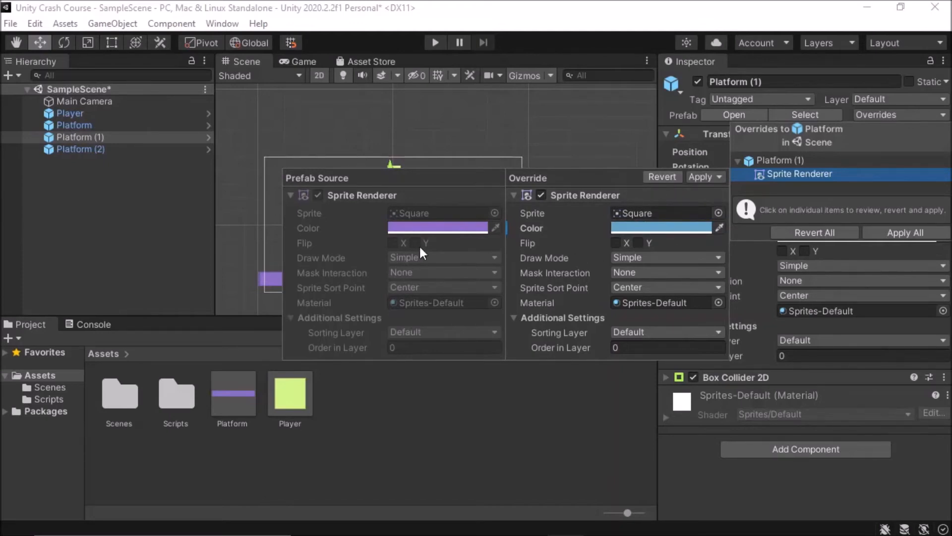
{"action": "left_click", "coordinate": [664, 178]}
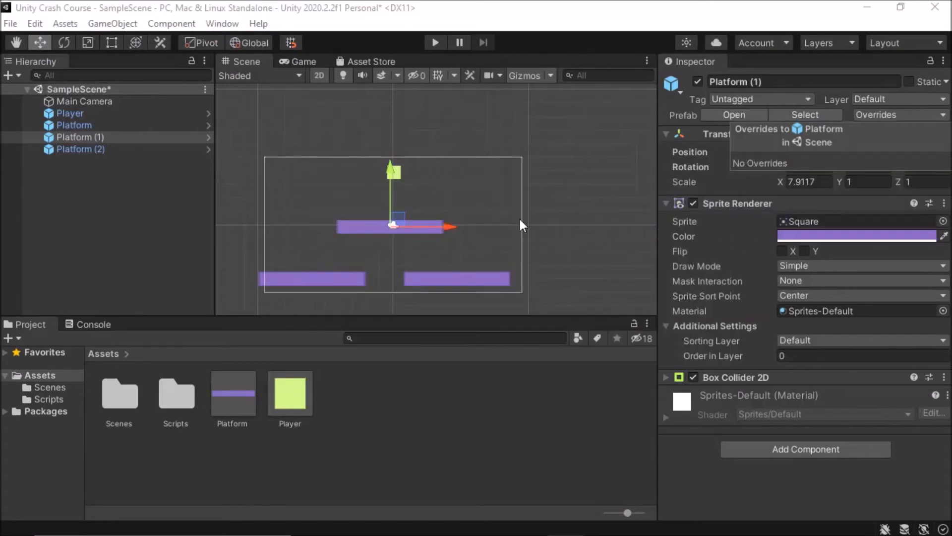
Set the Sprite Renderer colour of the Platform (1) instance to cyan, hex 5CF0F1.
{"action": "left_click", "coordinate": [860, 237]}
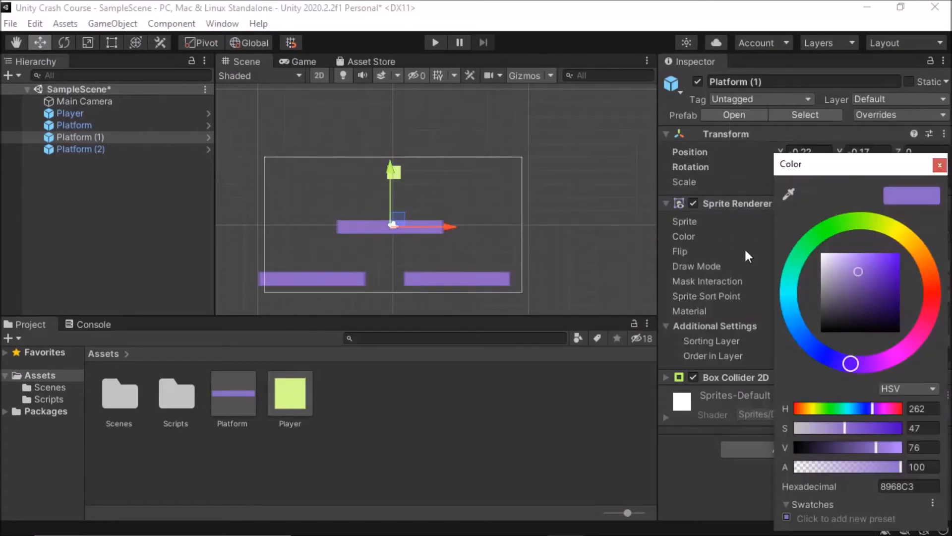
{"action": "left_click_drag", "start_coordinate": [800, 324], "coordinate": [790, 294]}
{"action": "mouse_move", "coordinate": [853, 267]}
{"action": "left_mouse_down"}
{"action": "mouse_move", "coordinate": [850, 253]}
{"action": "mouse_move", "coordinate": [860, 255]}
{"action": "left_mouse_up"}
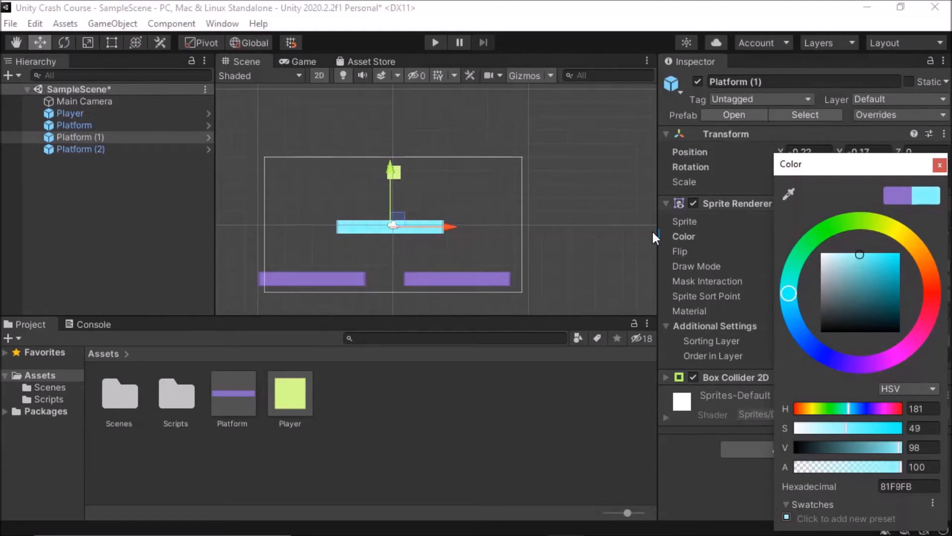
{"action": "left_click", "coordinate": [871, 258]}
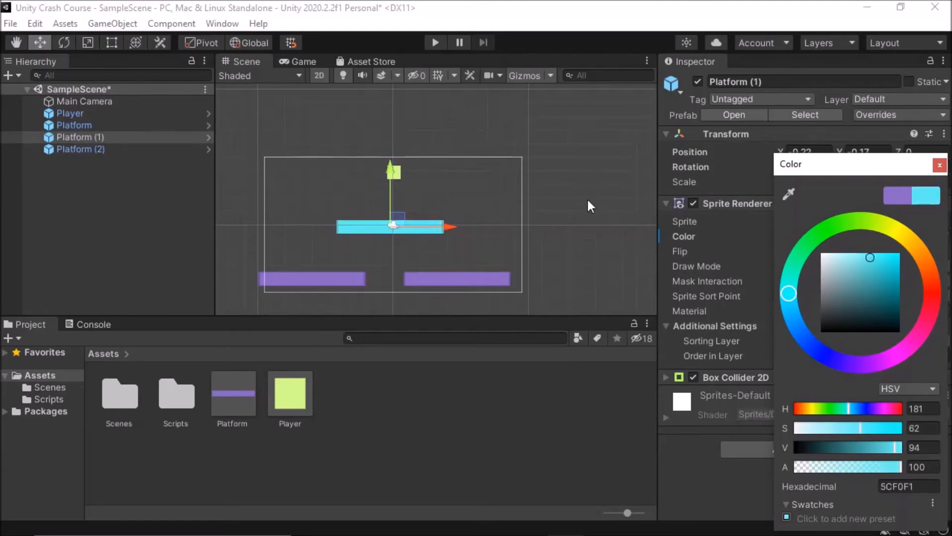
{"action": "left_click", "coordinate": [459, 224]}
{"action": "left_click", "coordinate": [418, 231]}
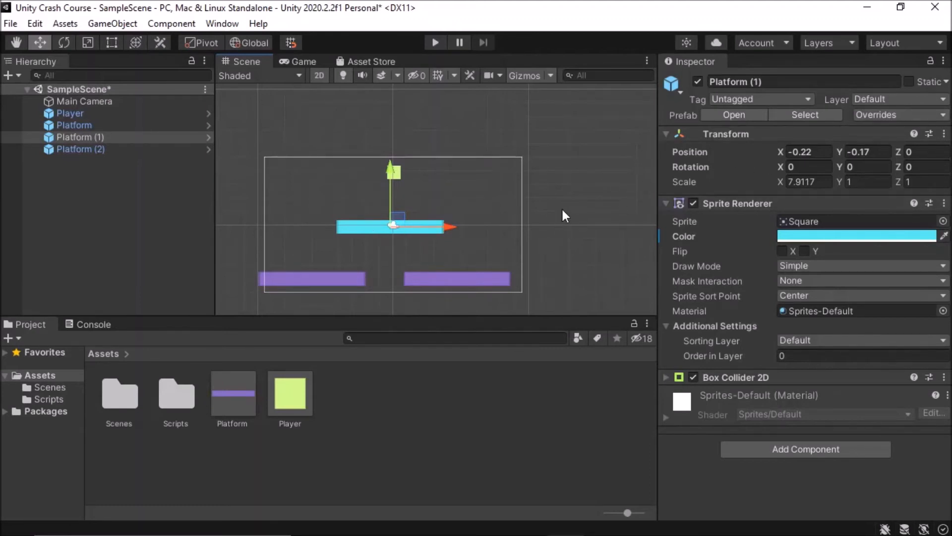
Review the Sprite Renderer override of Platform (1), apply all its overrides to the Platform prefab, and save the scene.
{"action": "left_click", "coordinate": [901, 115]}
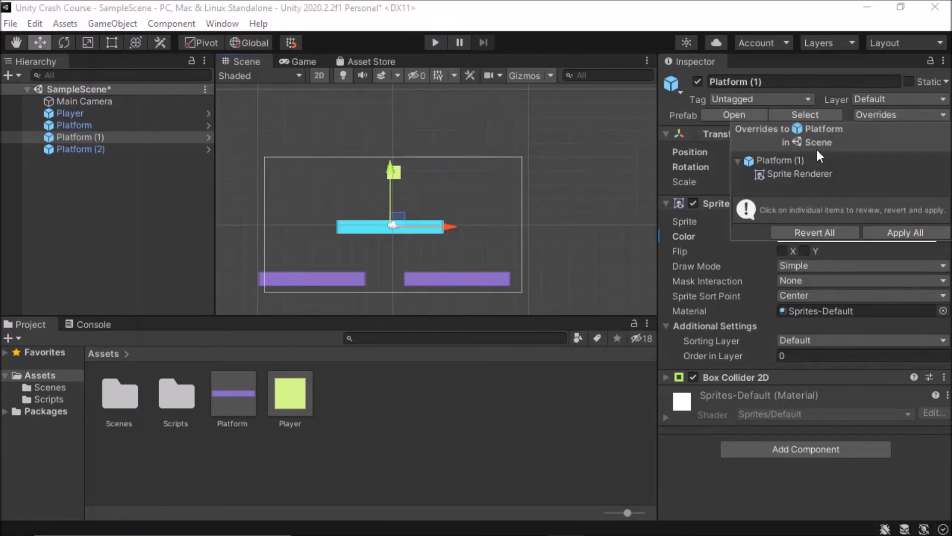
{"action": "left_click", "coordinate": [774, 172]}
{"action": "left_click", "coordinate": [700, 176]}
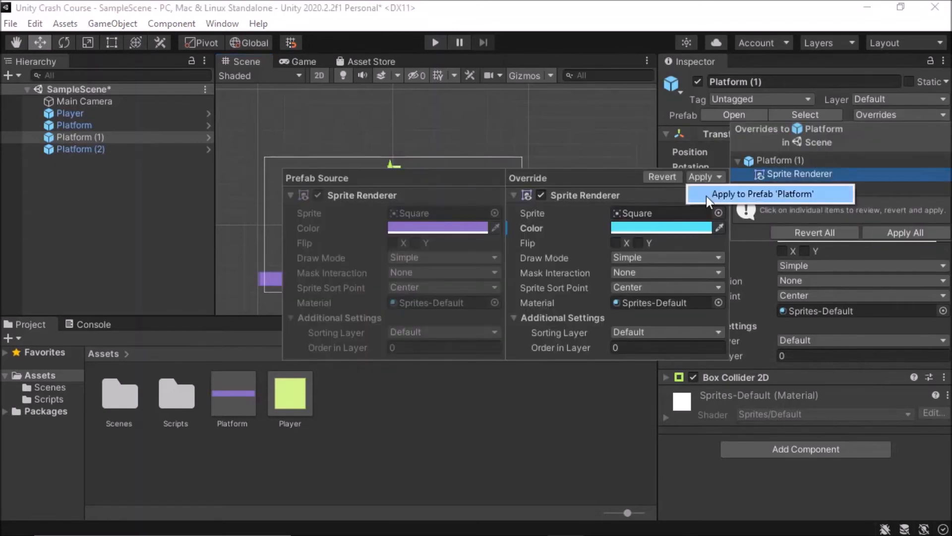
{"action": "left_click", "coordinate": [895, 161]}
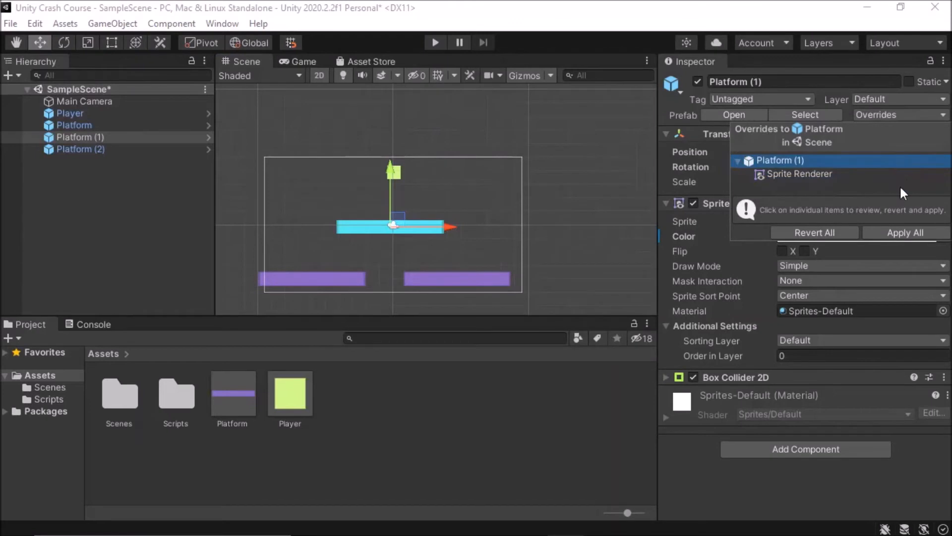
{"action": "left_click", "coordinate": [829, 175]}
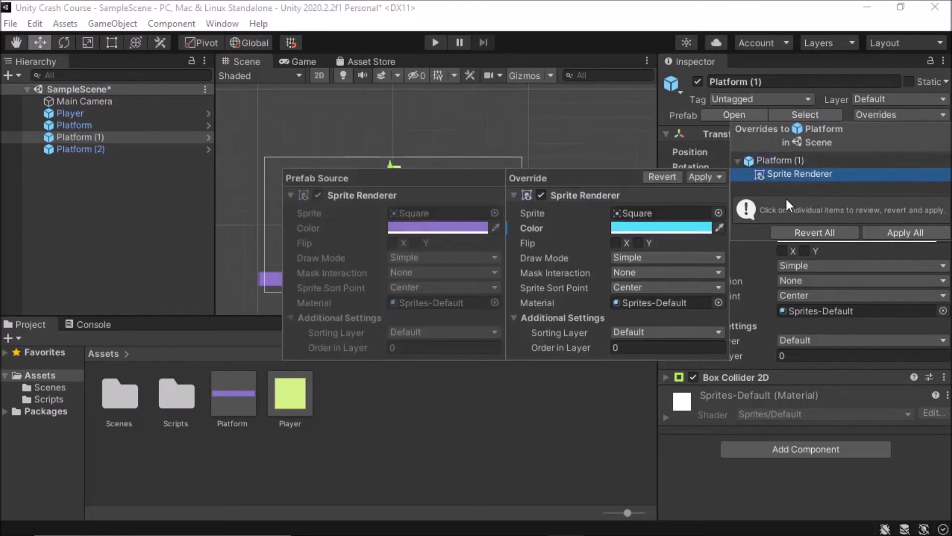
{"action": "left_click", "coordinate": [888, 233]}
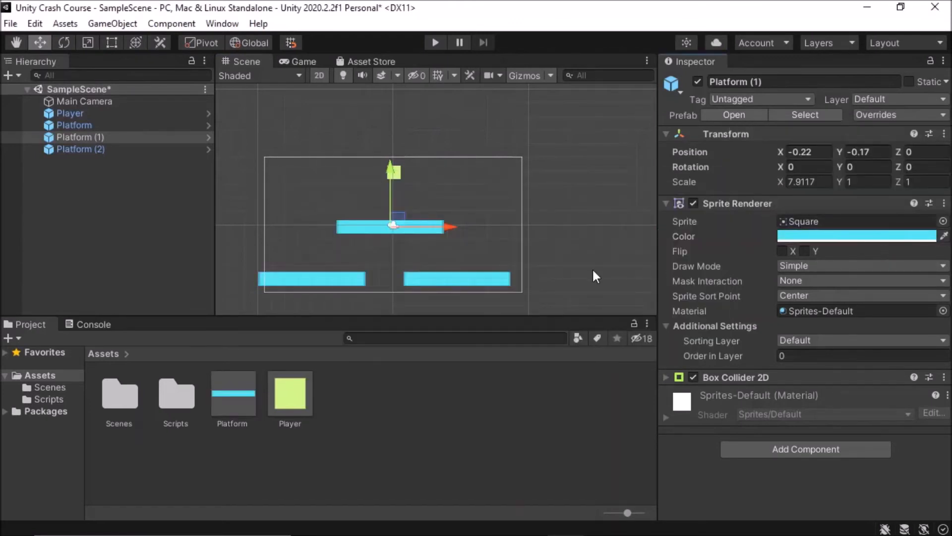
{"action": "left_click", "coordinate": [374, 259]}
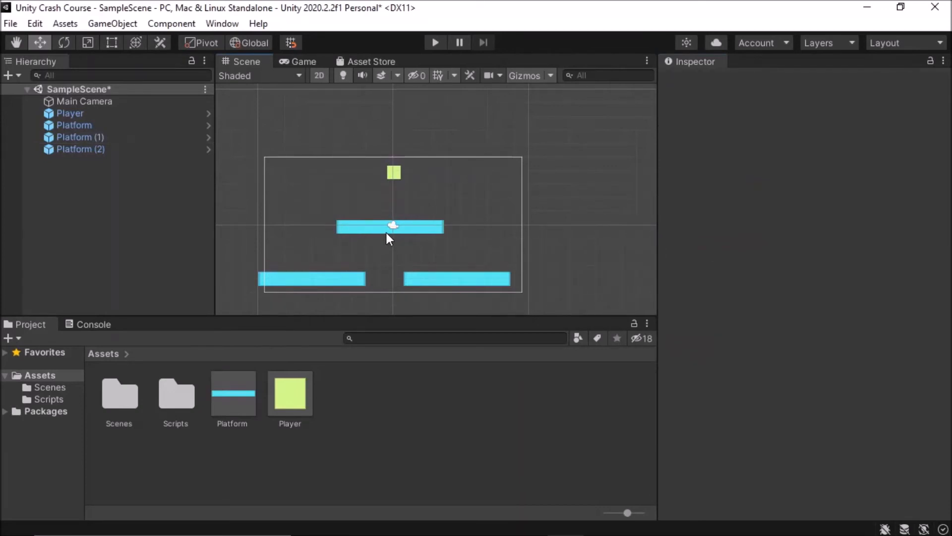
{"action": "key", "text": "ctrl+s"}
Create a folder named Prefabs inside the Assets folder.
{"action": "right_click", "coordinate": [365, 414]}
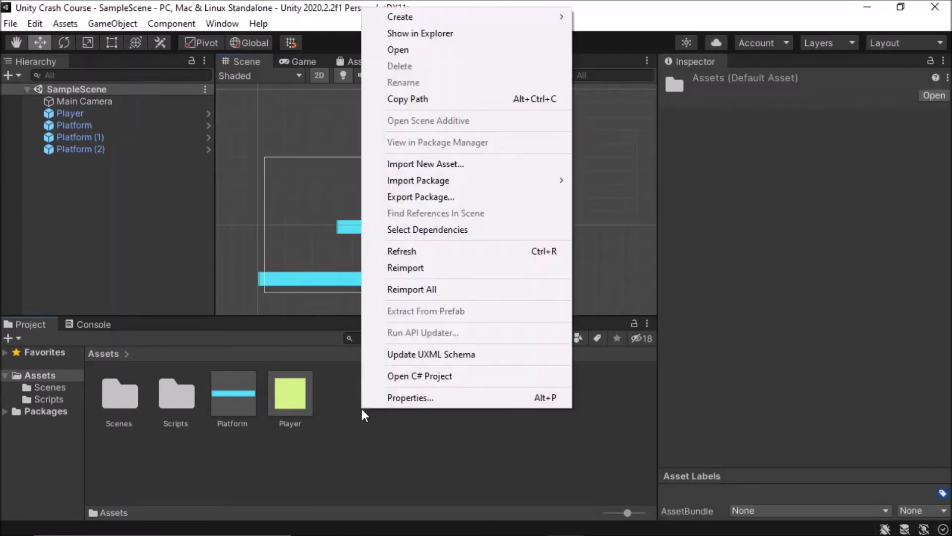
{"action": "mouse_move", "coordinate": [561, 20]}
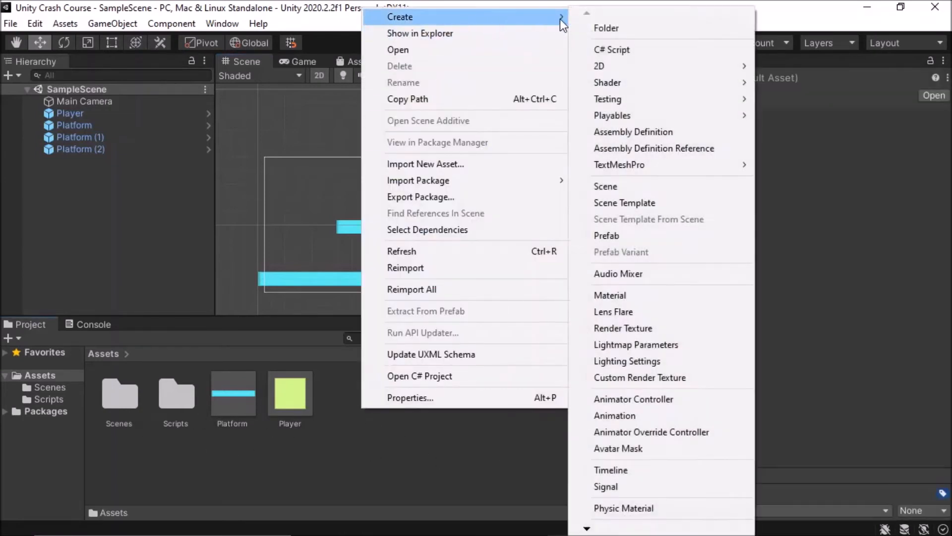
{"action": "left_click", "coordinate": [600, 26]}
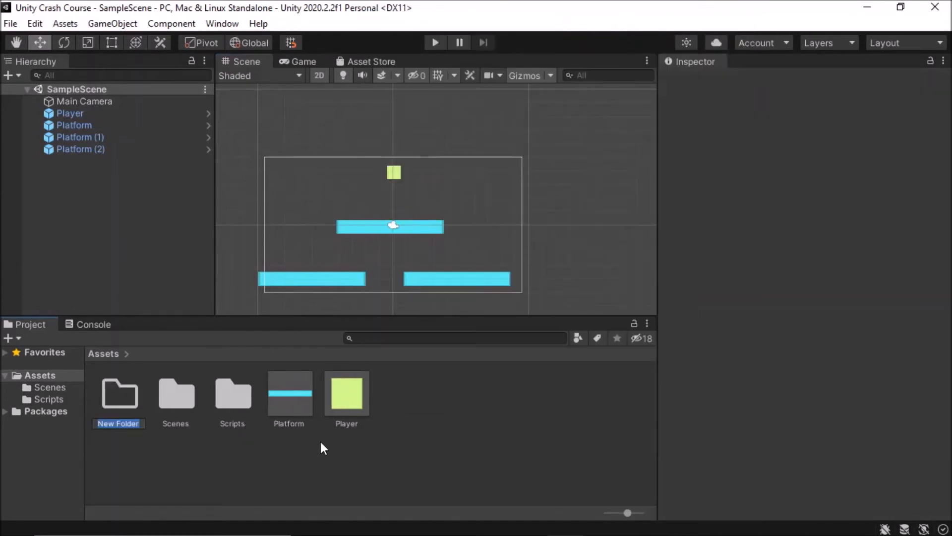
{"action": "type", "text": "Prefabs"}
{"action": "key", "text": "Return"}
Move the Player and Platform prefabs from Assets into the Prefabs folder and check the folder.
{"action": "left_click", "coordinate": [343, 439]}
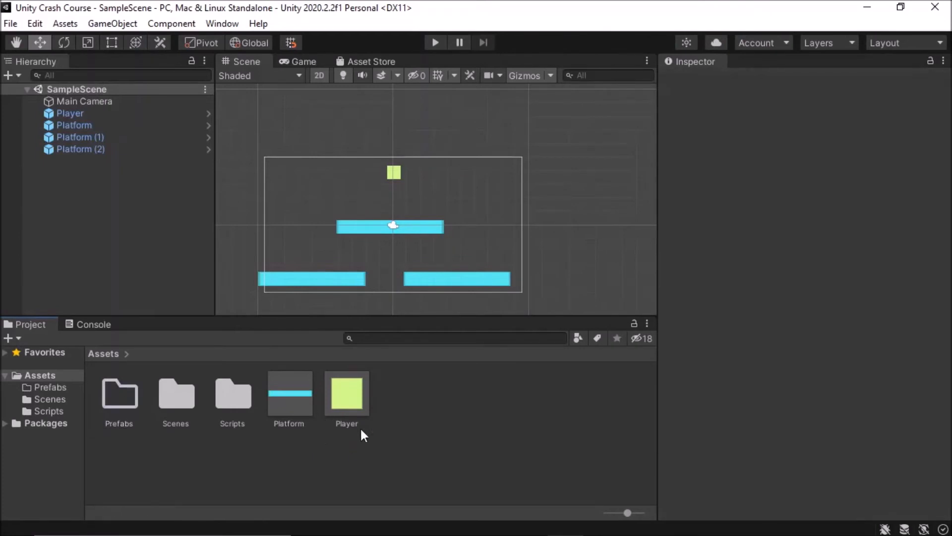
{"action": "left_click_drag", "start_coordinate": [334, 407], "coordinate": [107, 390]}
{"action": "left_click_drag", "start_coordinate": [296, 397], "coordinate": [130, 403]}
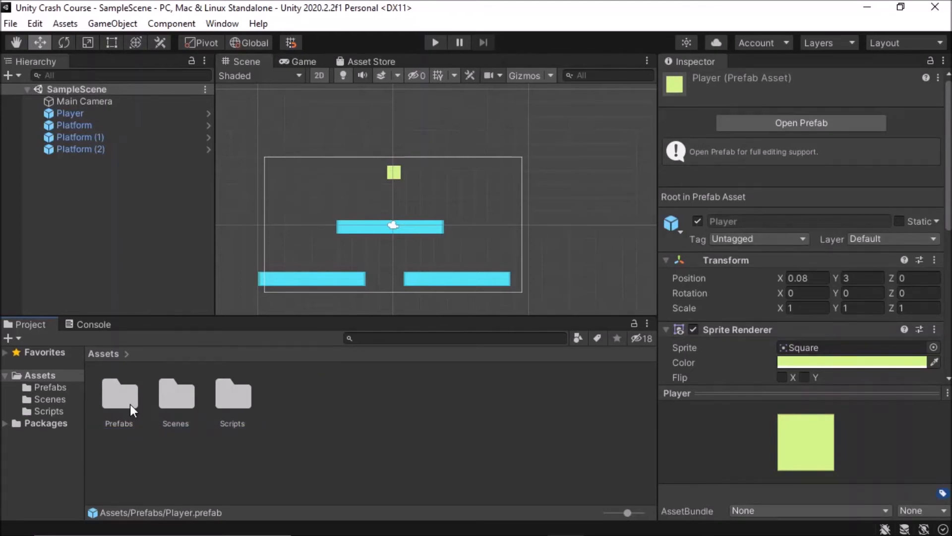
{"action": "double_click", "coordinate": [130, 404]}
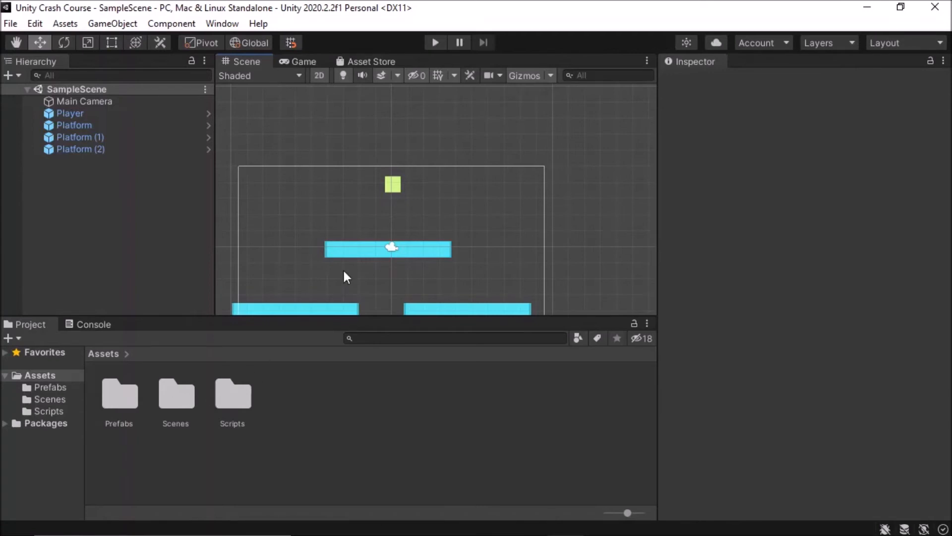
Examine the plain square of the Player up close and in relation to the platforms in the scene.
{"action": "scroll", "coordinate": [401, 179], "scroll_direction": "up", "scroll_amount": 5}
{"action": "left_click", "coordinate": [401, 190]}
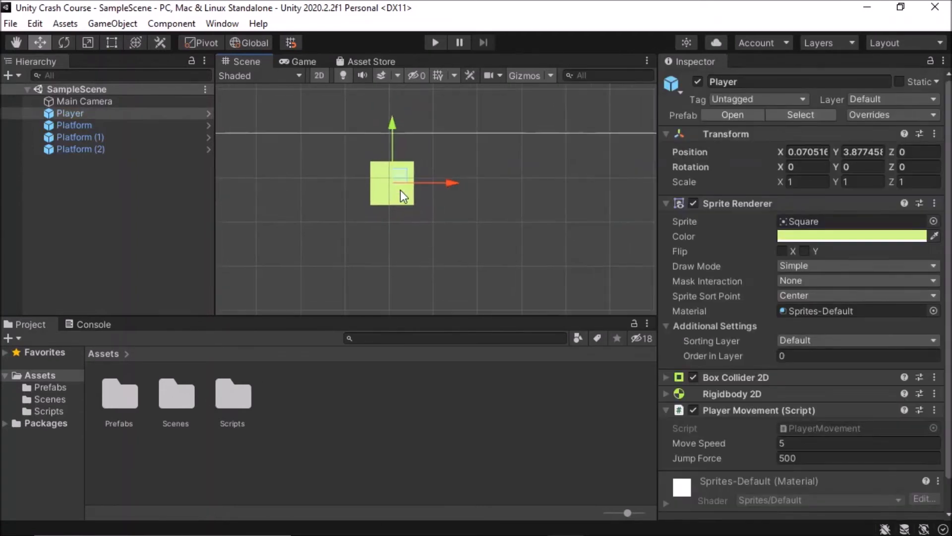
{"action": "scroll", "coordinate": [384, 177], "scroll_direction": "down", "scroll_amount": 5}
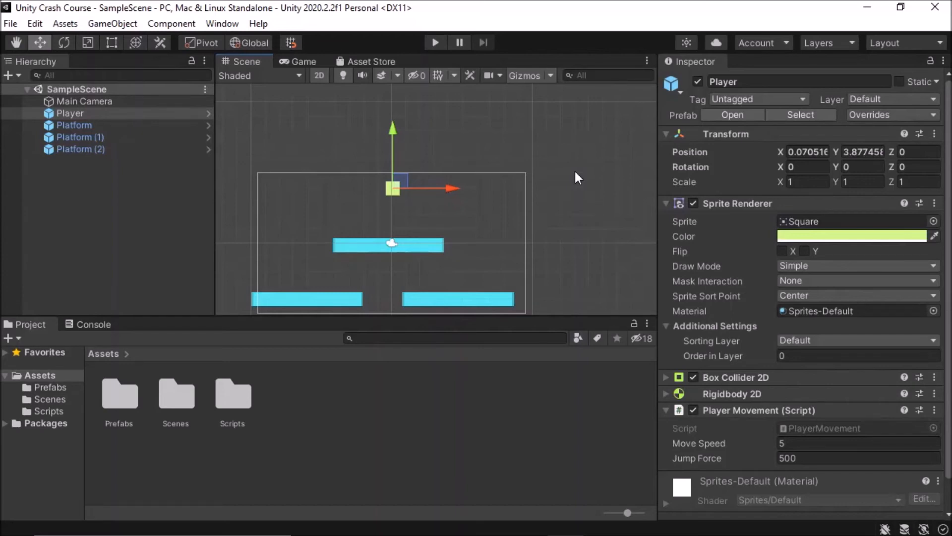
{"action": "scroll", "coordinate": [474, 207], "scroll_direction": "up", "scroll_amount": 5}
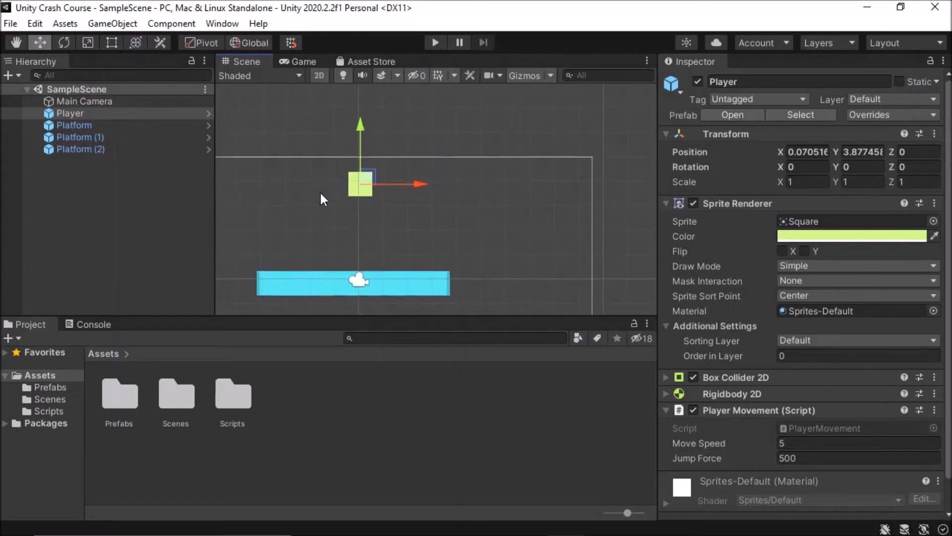
{"action": "scroll", "coordinate": [425, 164], "scroll_direction": "up", "scroll_amount": 1}
{"action": "scroll", "coordinate": [341, 174], "scroll_direction": "up", "scroll_amount": 3}
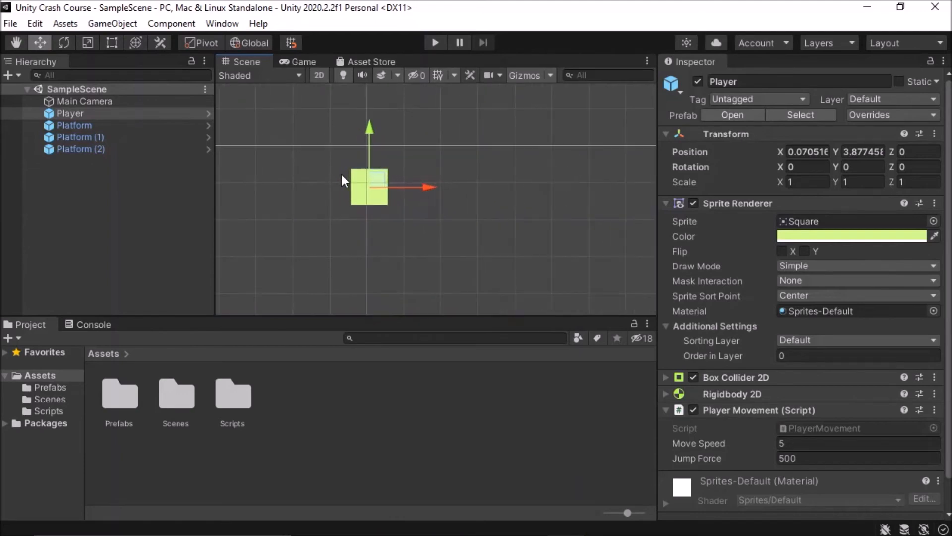
{"action": "left_click", "coordinate": [342, 174]}
{"action": "left_click", "coordinate": [363, 191]}
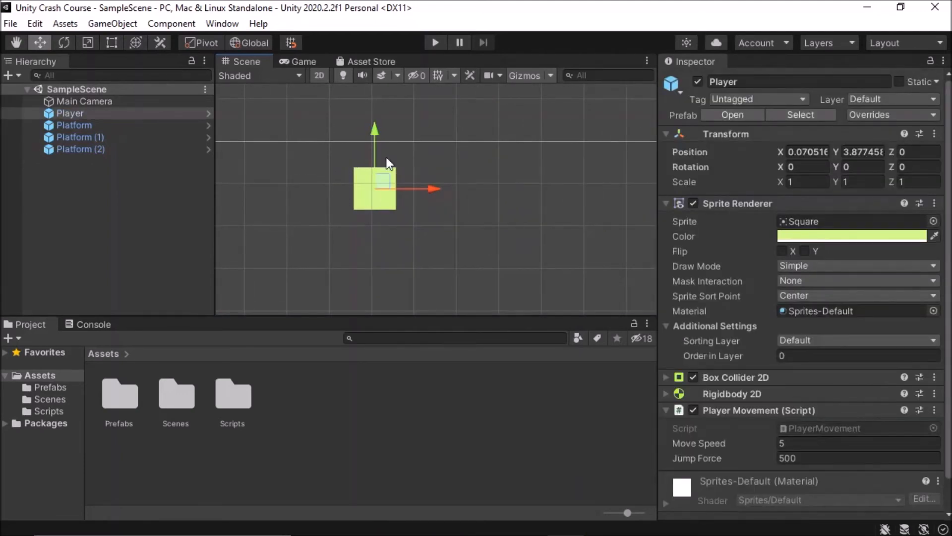
{"action": "left_click", "coordinate": [447, 112]}
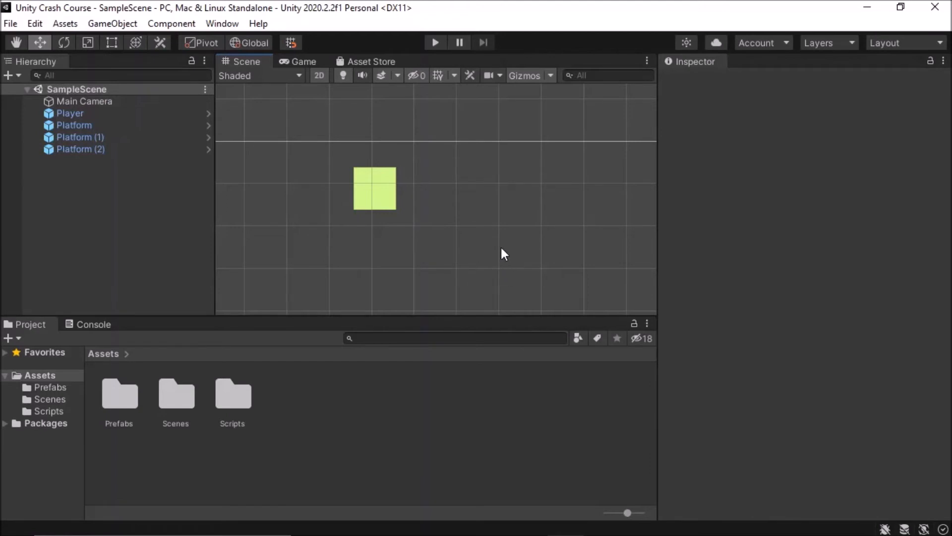
Create a folder named Art inside the Assets folder.
{"action": "left_click", "coordinate": [445, 403]}
{"action": "right_click", "coordinate": [299, 404]}
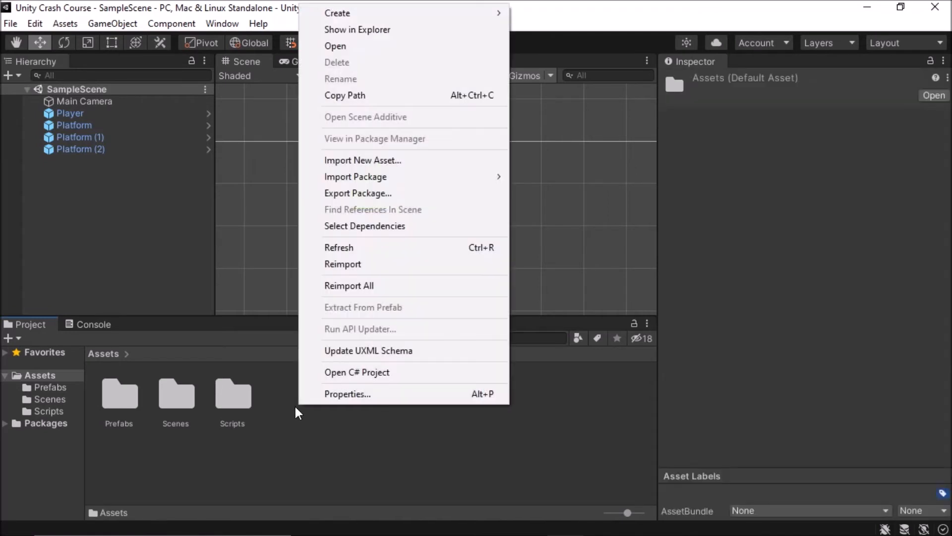
{"action": "mouse_move", "coordinate": [387, 16]}
{"action": "left_click", "coordinate": [525, 23]}
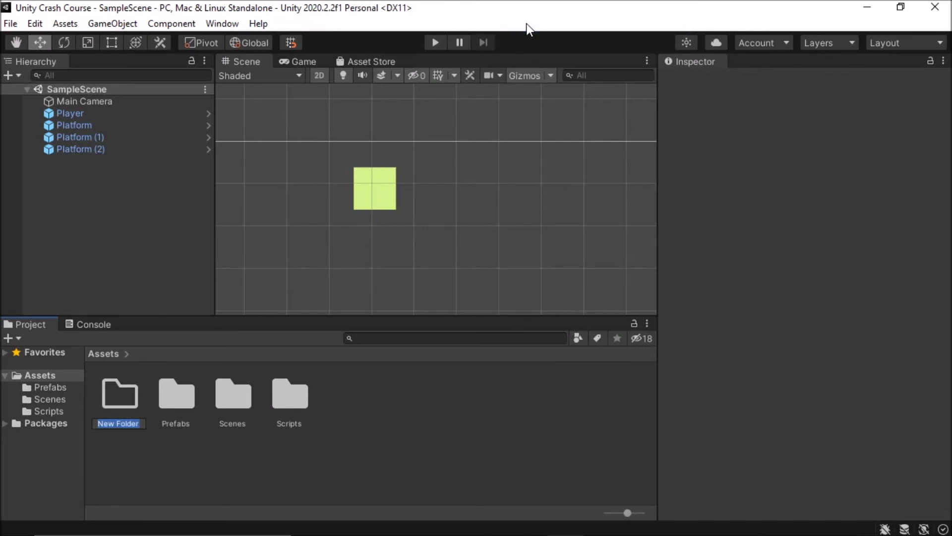
{"action": "type", "text": "Art"}
{"action": "key", "text": "Return"}
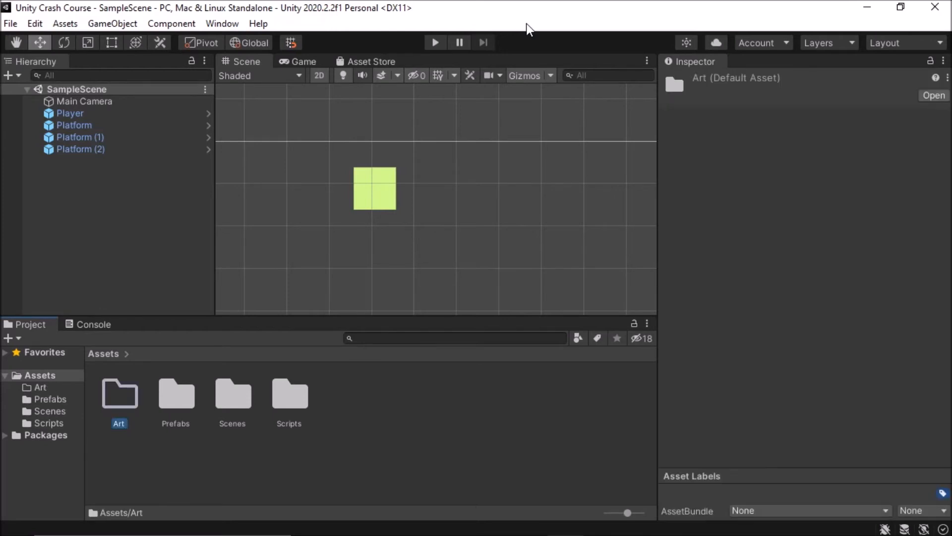
Import the Face and Hat images from H:\Desktop\Unity Crash Course Assets into the Art folder.
{"action": "double_click", "coordinate": [125, 396]}
{"action": "right_click", "coordinate": [346, 413]}
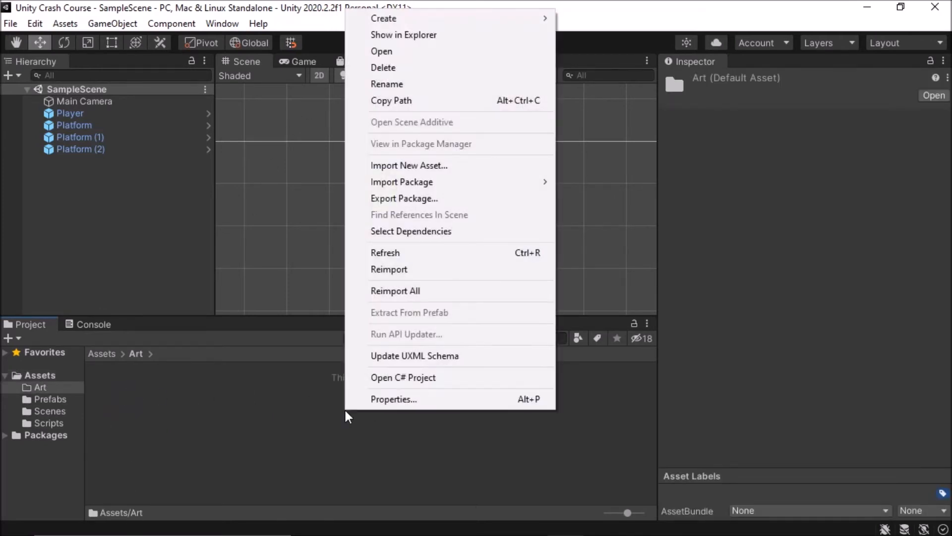
{"action": "right_click", "coordinate": [278, 421]}
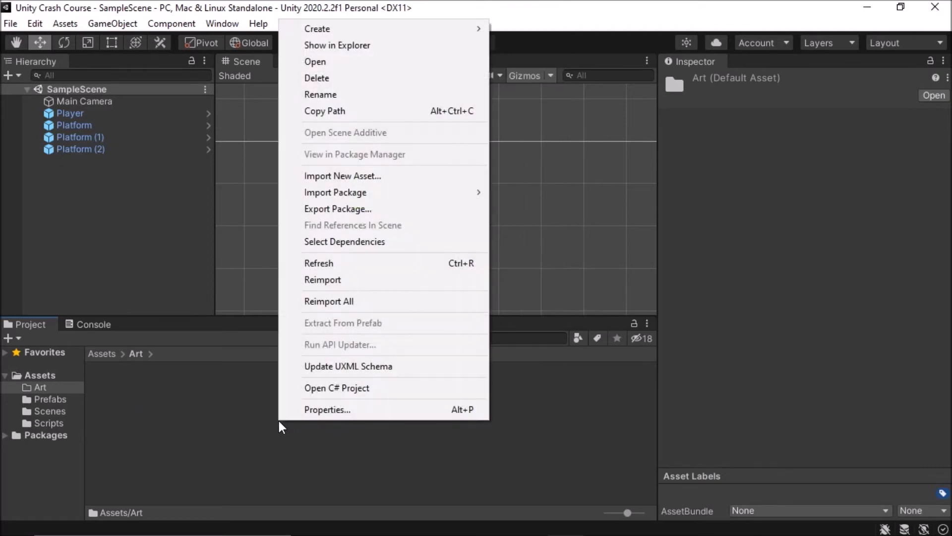
{"action": "left_click", "coordinate": [330, 176]}
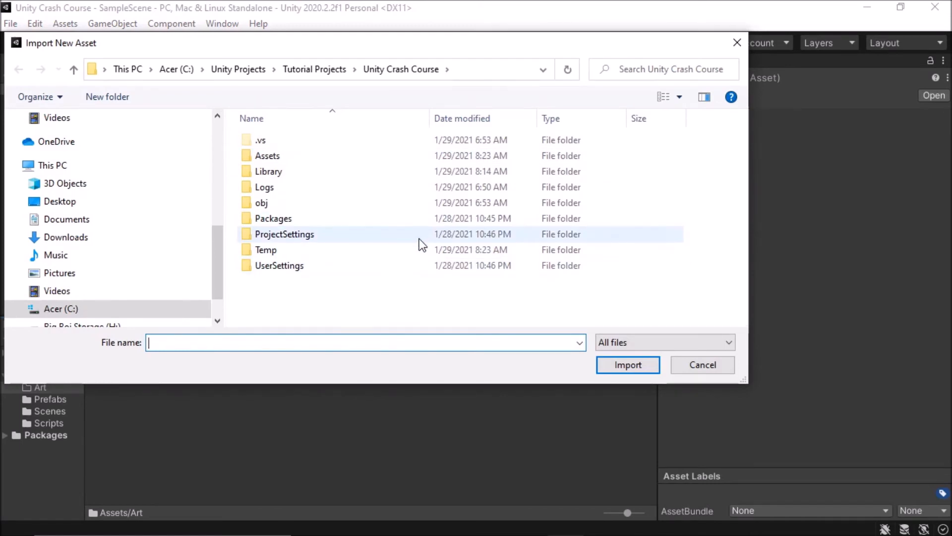
{"action": "left_click", "coordinate": [492, 75]}
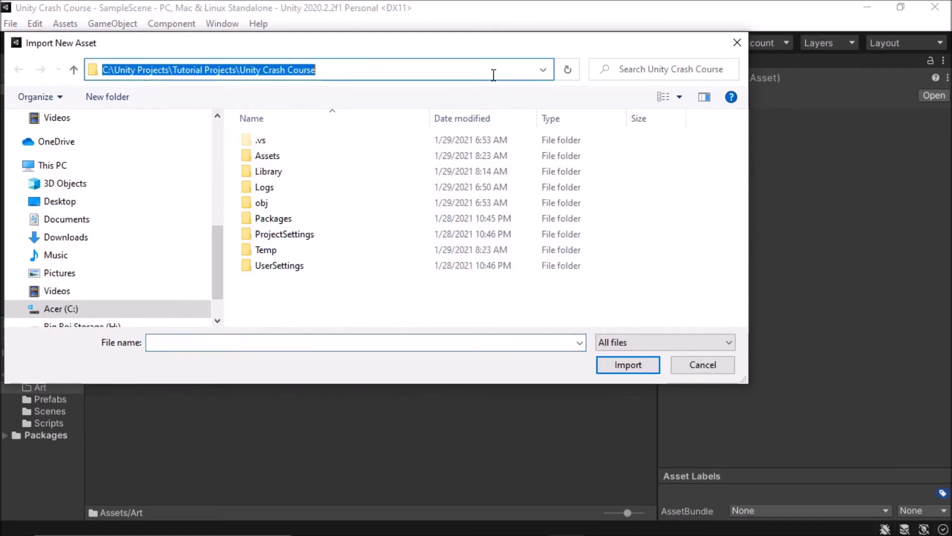
{"action": "type", "text": "H:\\Desktop\\Unity Crash Course Assets"}
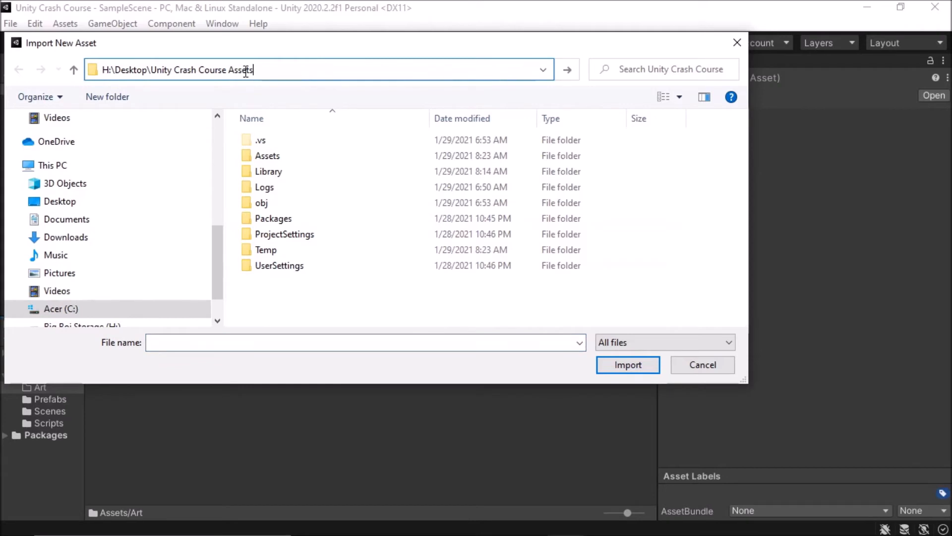
{"action": "key", "text": "Return"}
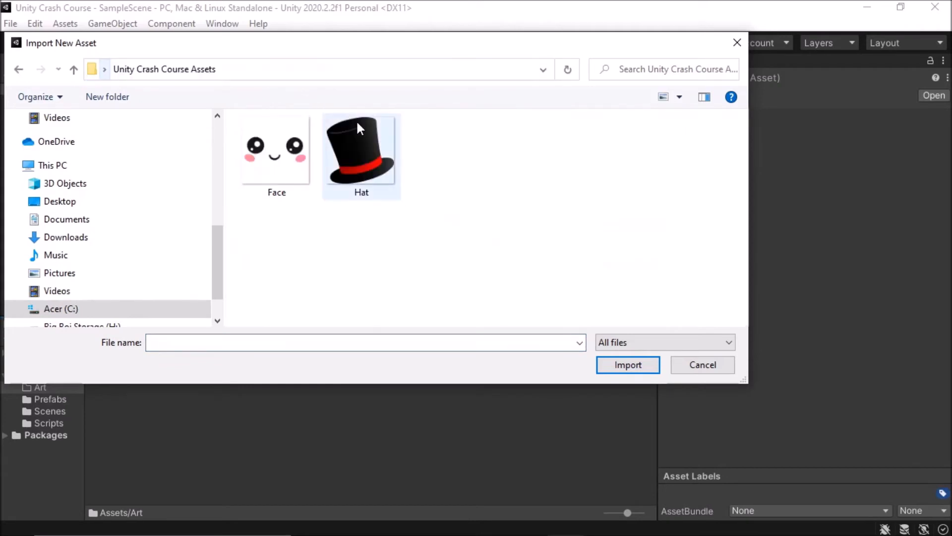
{"action": "left_click_drag", "start_coordinate": [411, 232], "coordinate": [248, 147]}
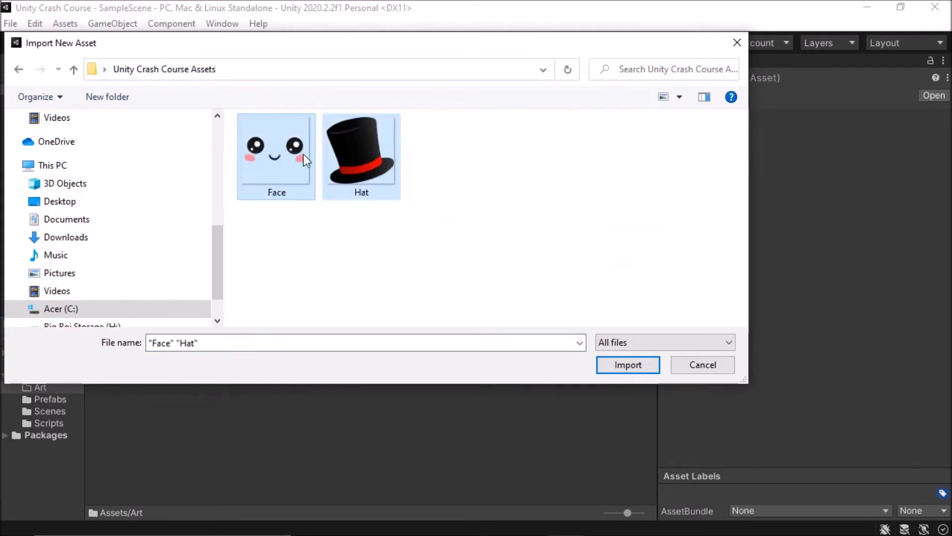
{"action": "left_click", "coordinate": [648, 363]}
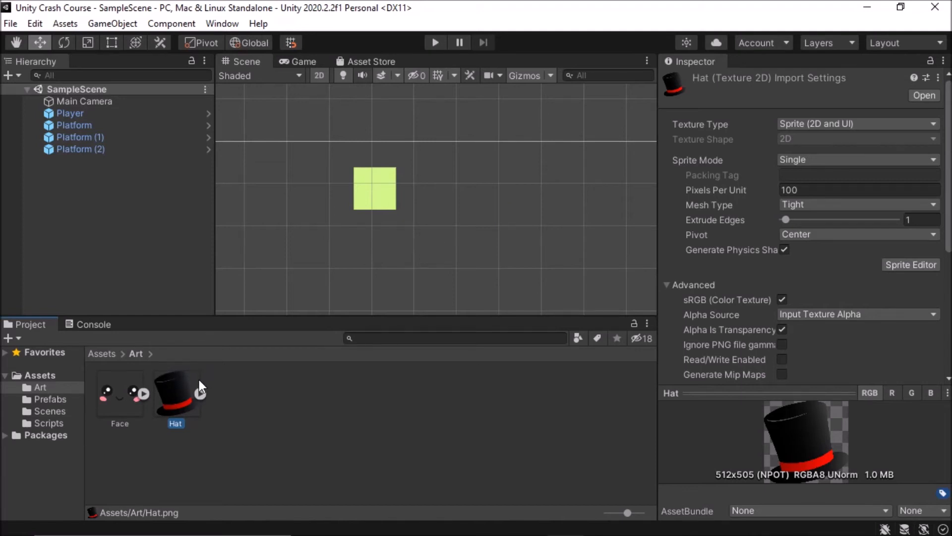
Check the imported Face and Hat sprites, and place the Face sprite over the Player square in the scene.
{"action": "left_click", "coordinate": [106, 396]}
{"action": "left_click", "coordinate": [170, 400]}
{"action": "left_click", "coordinate": [278, 446]}
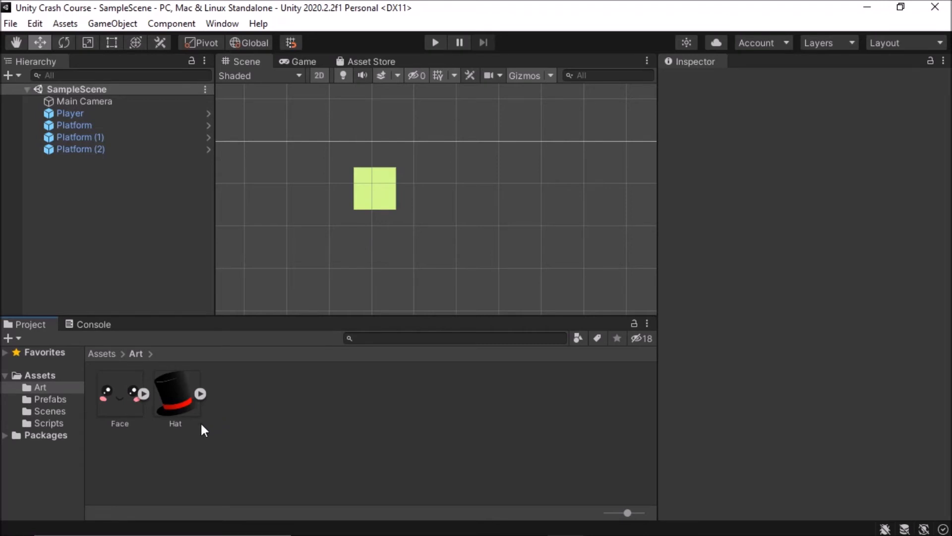
{"action": "left_click", "coordinate": [129, 398]}
{"action": "left_click_drag", "start_coordinate": [126, 399], "coordinate": [374, 185]}
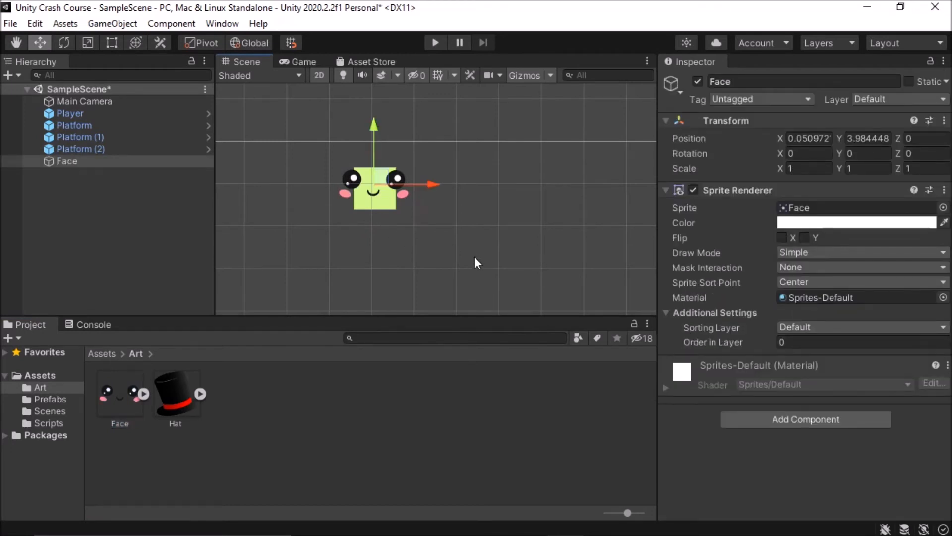
Look over the scene from the Face sprite down to the lower platforms and bring the Face back into view.
{"action": "scroll", "coordinate": [513, 261], "scroll_direction": "down", "scroll_amount": 3}
{"action": "middle_click_drag", "start_coordinate": [513, 258], "coordinate": [526, 220]}
{"action": "scroll", "coordinate": [525, 197], "scroll_direction": "down", "scroll_amount": 2}
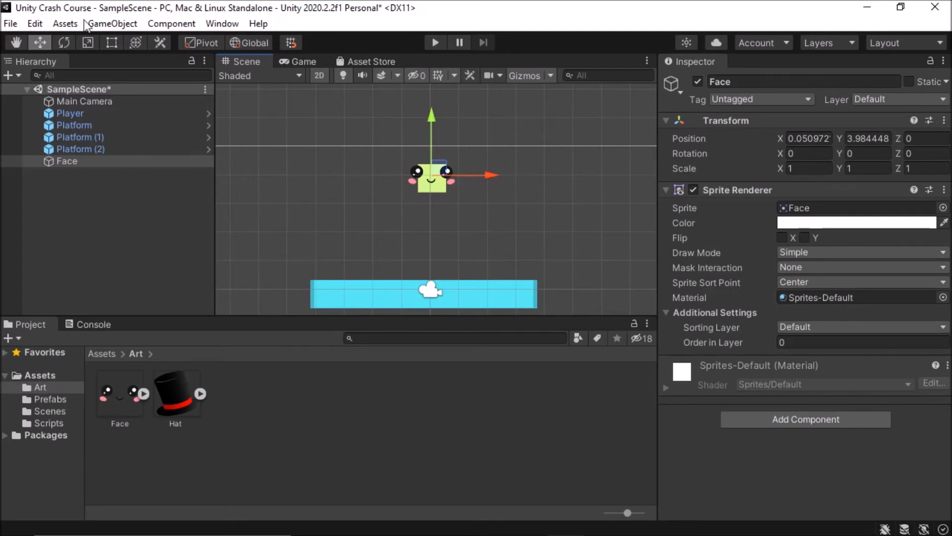
{"action": "left_click", "coordinate": [789, 168]}
{"action": "middle_click_drag", "start_coordinate": [430, 188], "coordinate": [432, 165]}
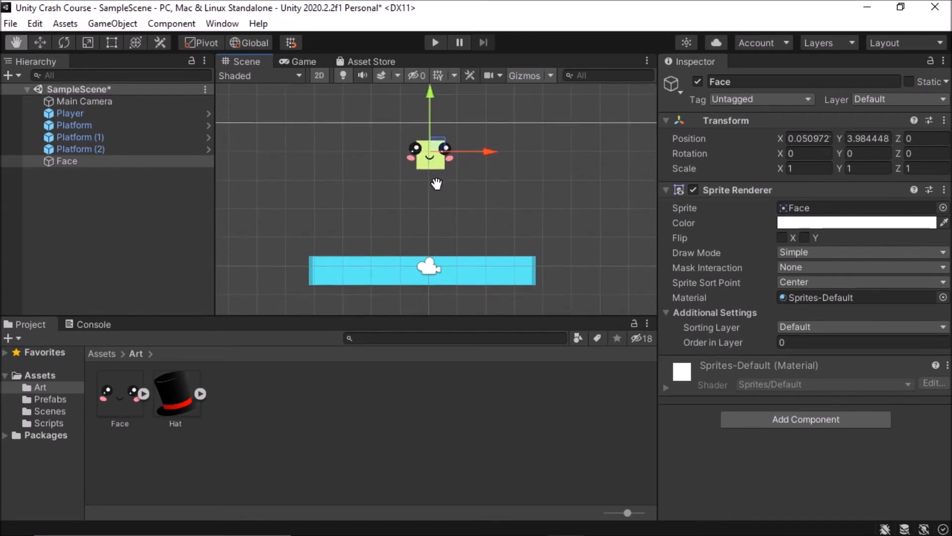
{"action": "middle_click_drag", "start_coordinate": [454, 201], "coordinate": [451, 177]}
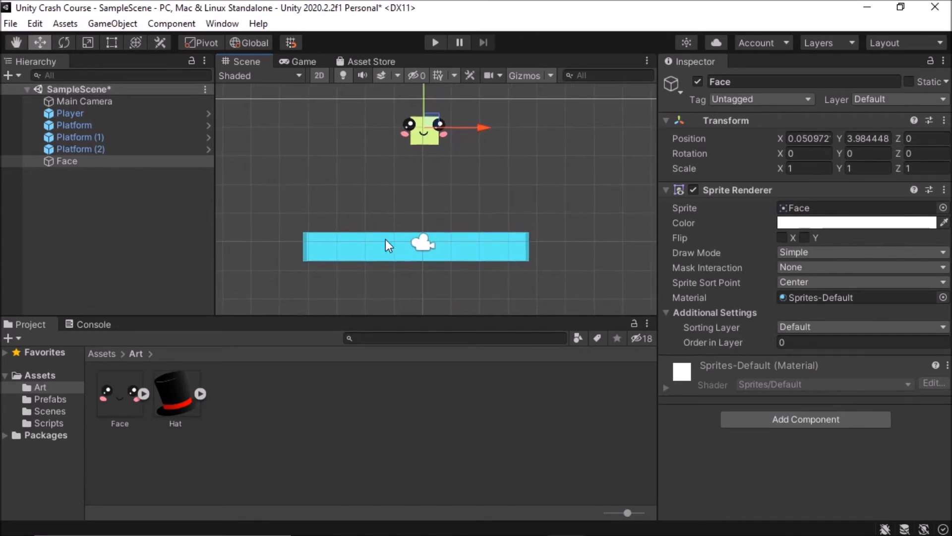
{"action": "middle_click_drag", "start_coordinate": [385, 249], "coordinate": [388, 189]}
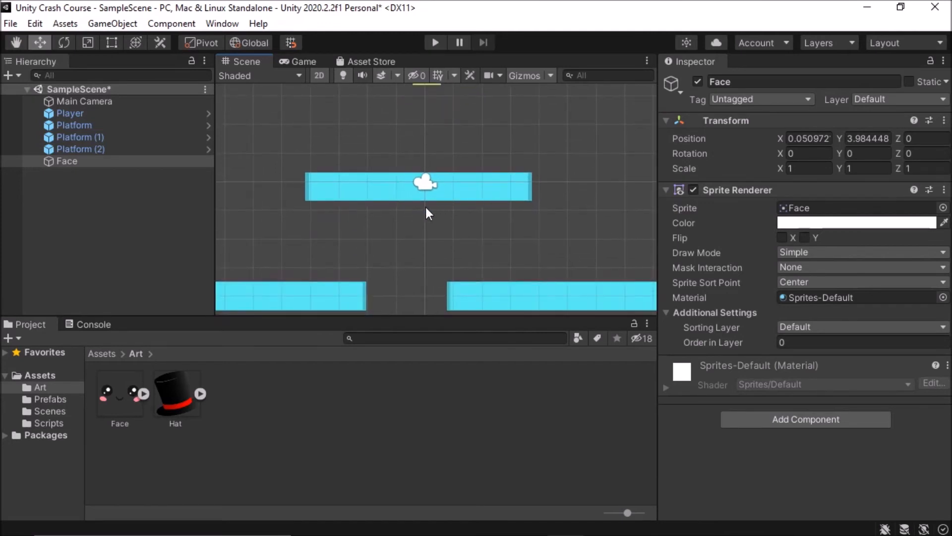
{"action": "key", "text": "f"}
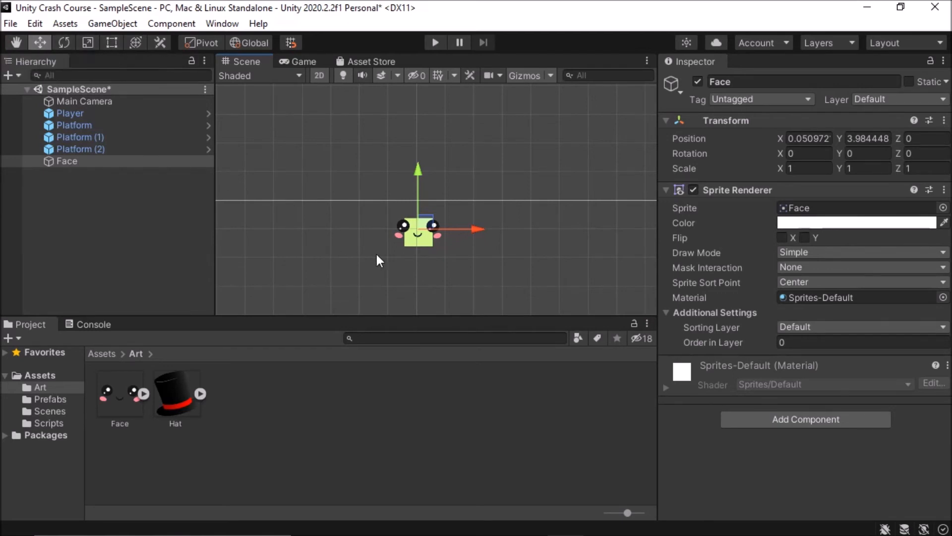
Survey the area around the Player and Face with the Hand tool, switch back to the Move tool, and deselect the Face.
{"action": "left_click", "coordinate": [17, 41]}
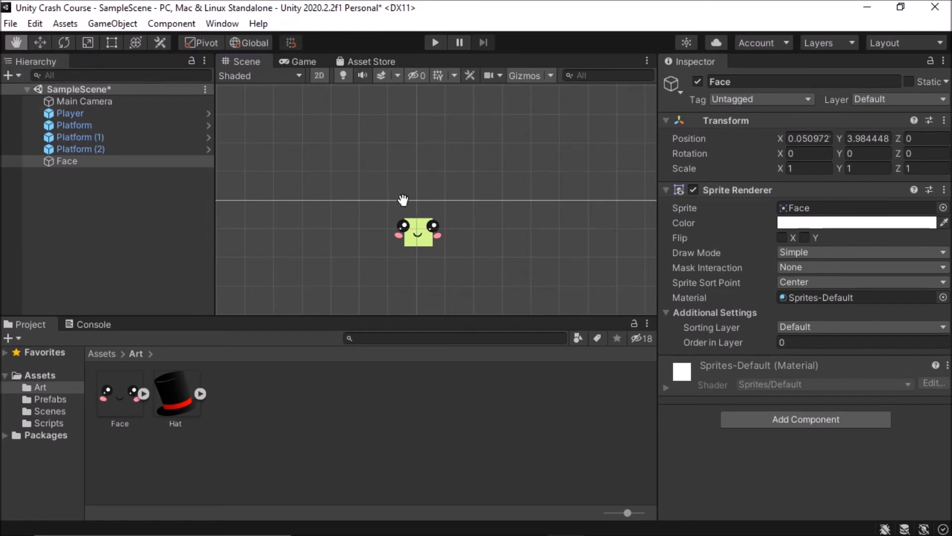
{"action": "left_click_drag", "start_coordinate": [463, 198], "coordinate": [593, 131]}
{"action": "left_click_drag", "start_coordinate": [617, 205], "coordinate": [459, 202]}
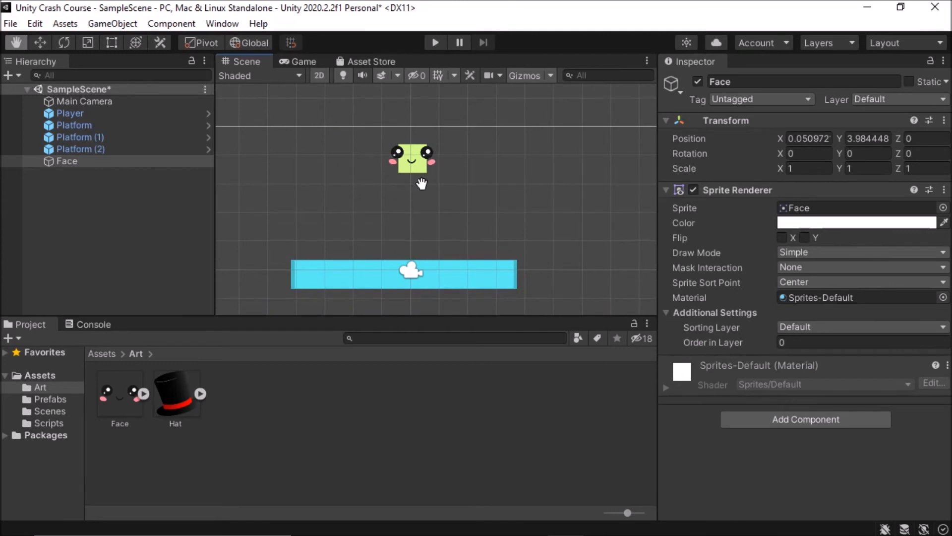
{"action": "left_click_drag", "start_coordinate": [496, 150], "coordinate": [471, 238]}
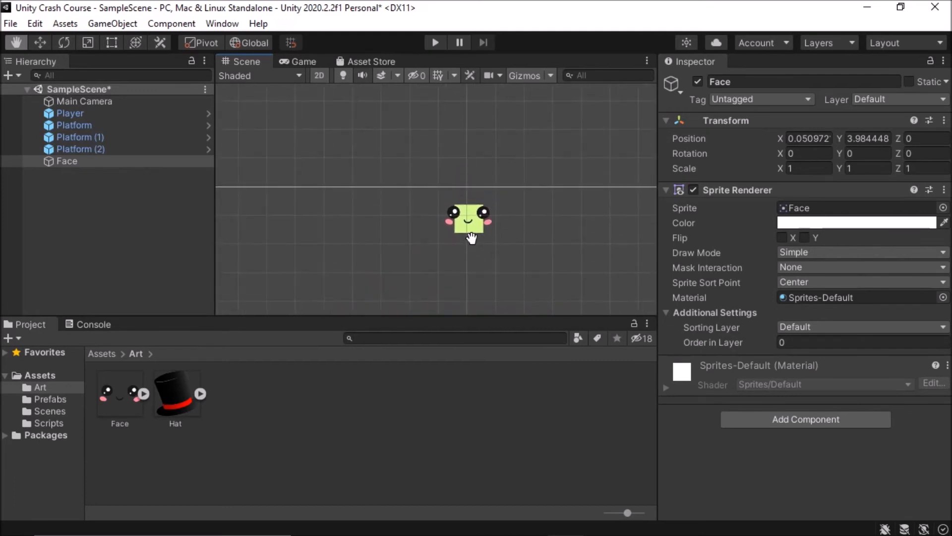
{"action": "left_click", "coordinate": [37, 44]}
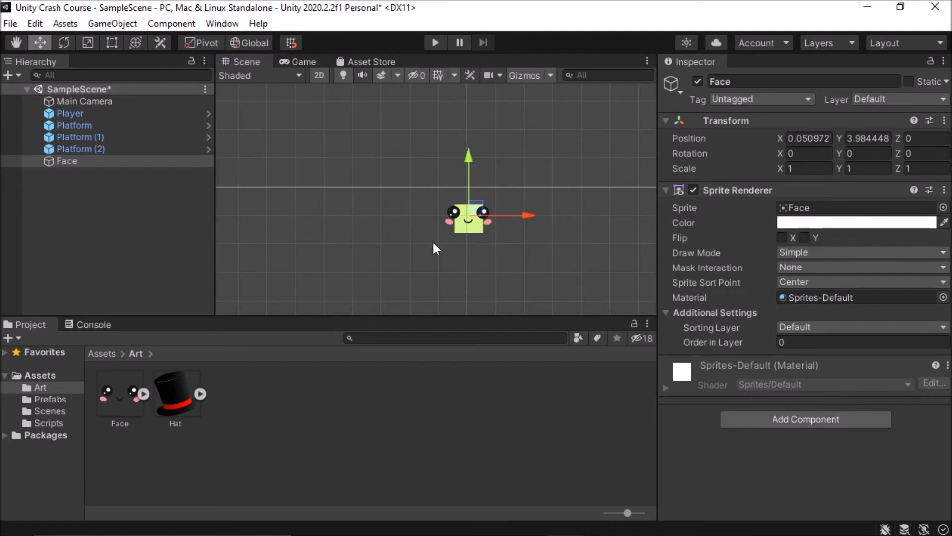
{"action": "left_click", "coordinate": [425, 221]}
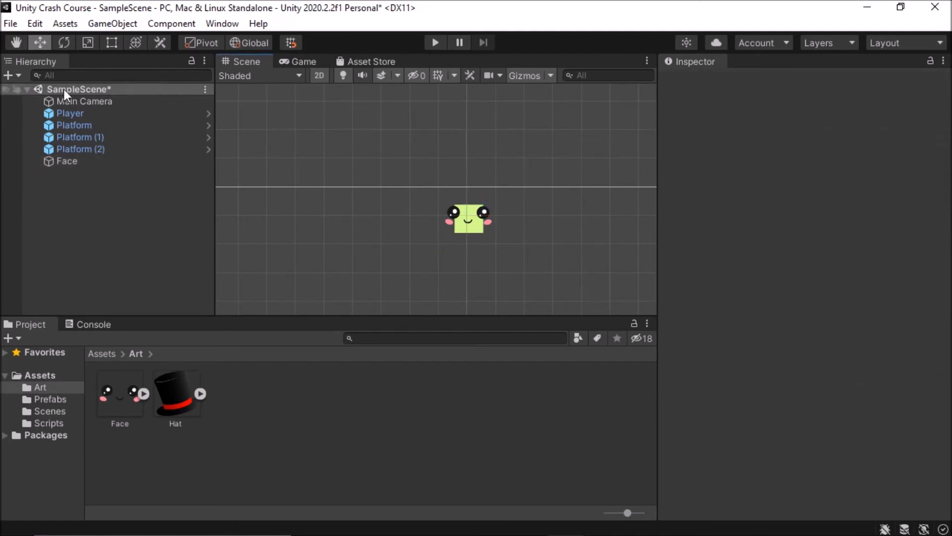
Select the Face and move it along its X and Y axes to about X 0.24, Y 4.03.
{"action": "left_click", "coordinate": [67, 161]}
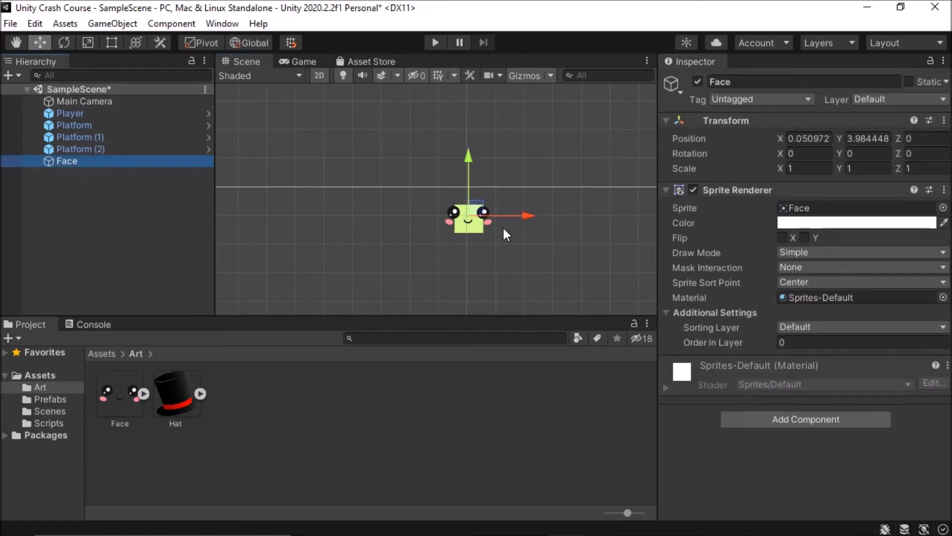
{"action": "middle_click_drag", "start_coordinate": [510, 237], "coordinate": [499, 218]}
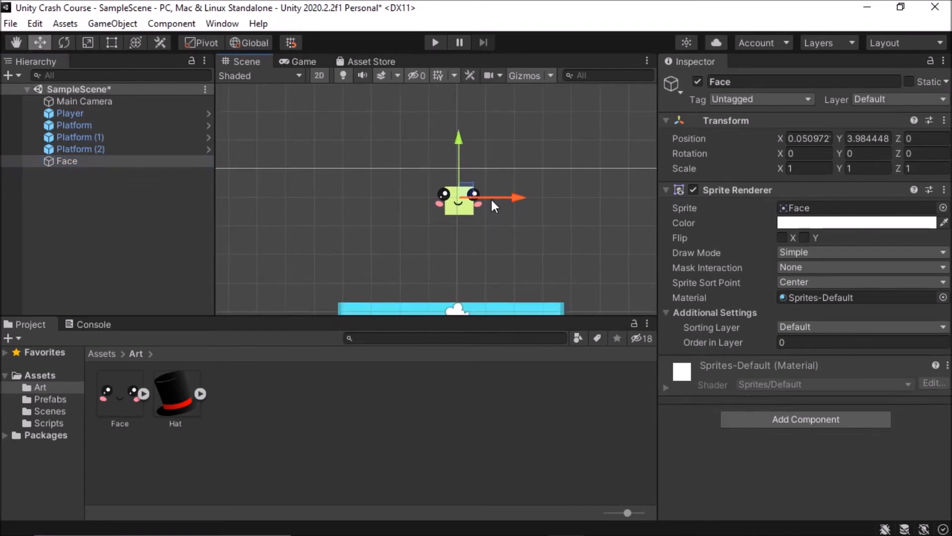
{"action": "mouse_move", "coordinate": [490, 198]}
{"action": "left_mouse_down"}
{"action": "mouse_move", "coordinate": [546, 201]}
{"action": "mouse_move", "coordinate": [462, 203]}
{"action": "mouse_move", "coordinate": [507, 201]}
{"action": "mouse_move", "coordinate": [488, 203]}
{"action": "left_mouse_up"}
{"action": "left_click_drag", "start_coordinate": [463, 164], "coordinate": [472, 186]}
Rotate the Face freely with the Rotate tool to about X 4.17, Y 6.85, Z -0.43.
{"action": "left_click", "coordinate": [64, 43]}
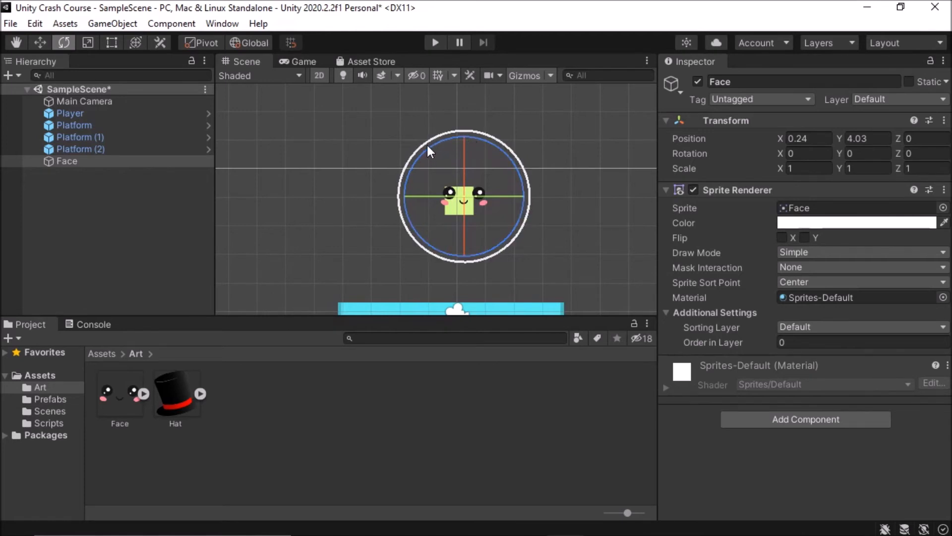
{"action": "left_click_drag", "start_coordinate": [435, 147], "coordinate": [434, 200]}
{"action": "left_click_drag", "start_coordinate": [508, 201], "coordinate": [477, 198]}
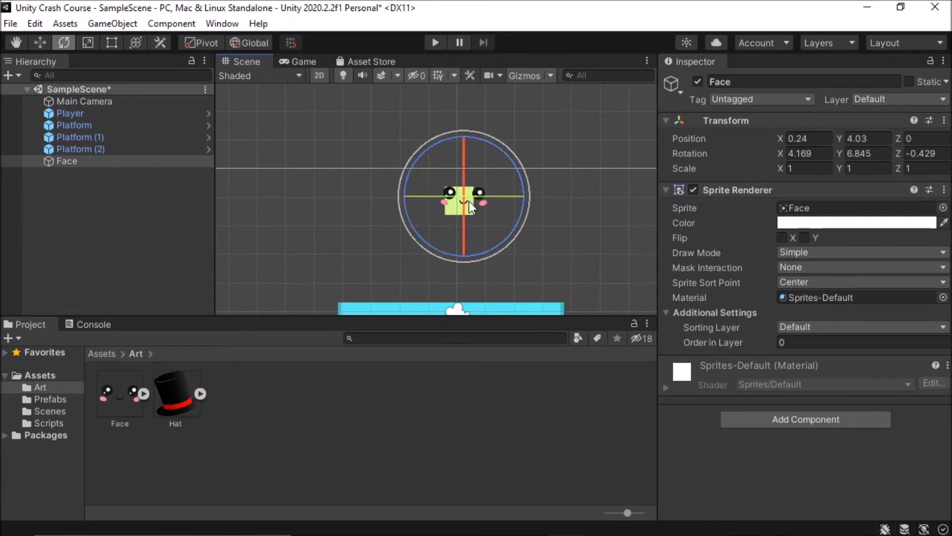
Set the Face's rotation to 0 on the X, Y and Z axes.
{"action": "left_click", "coordinate": [790, 154]}
{"action": "double_click", "coordinate": [823, 154]}
{"action": "type", "text": "0"}
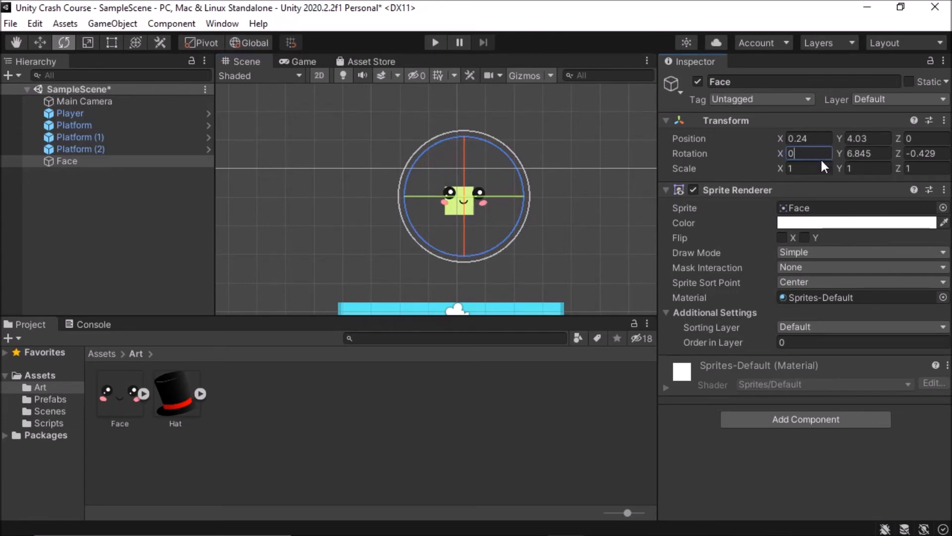
{"action": "key", "text": "Tab"}
{"action": "type", "text": "0"}
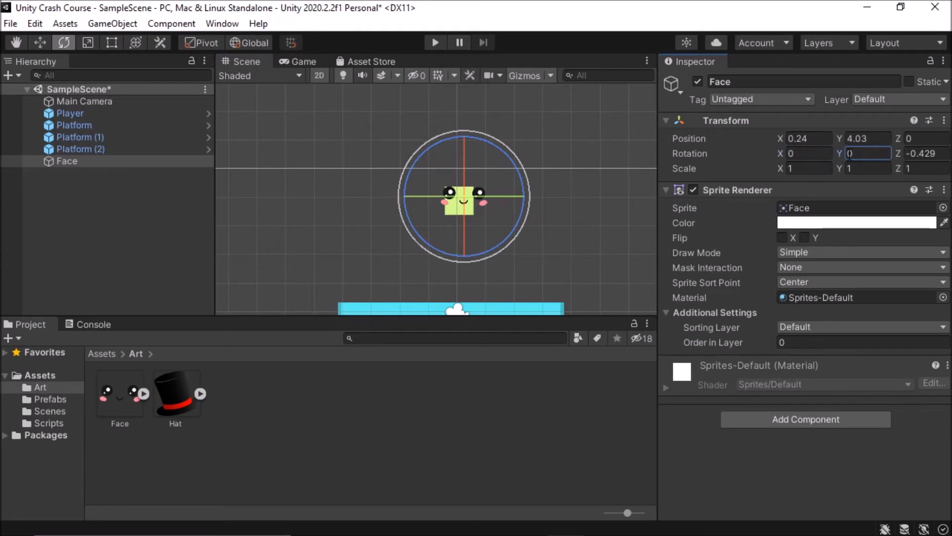
{"action": "key", "text": "Tab"}
{"action": "type", "text": "0"}
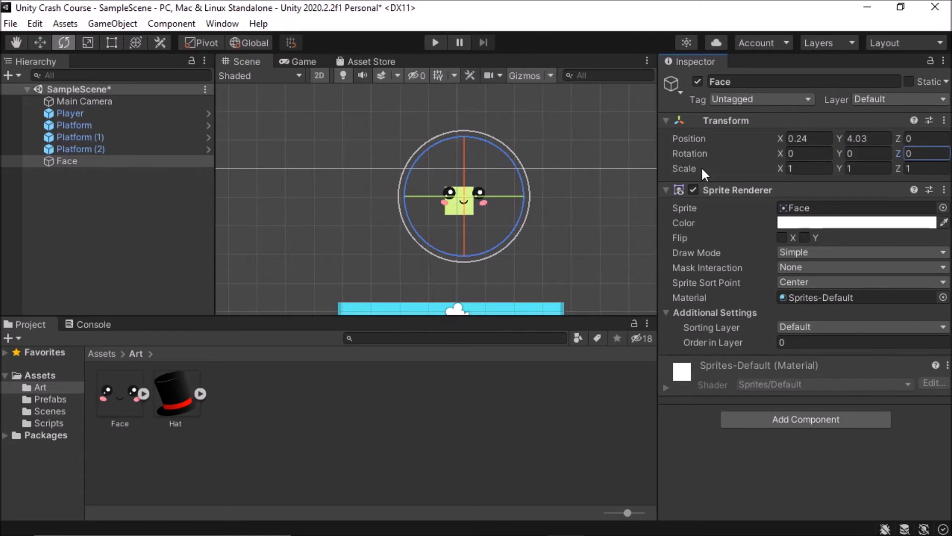
Shift the Face's X position to 1, try changing its X rotation and X scale, and undo the rotation and scale changes.
{"action": "left_click_drag", "start_coordinate": [780, 141], "coordinate": [649, 195]}
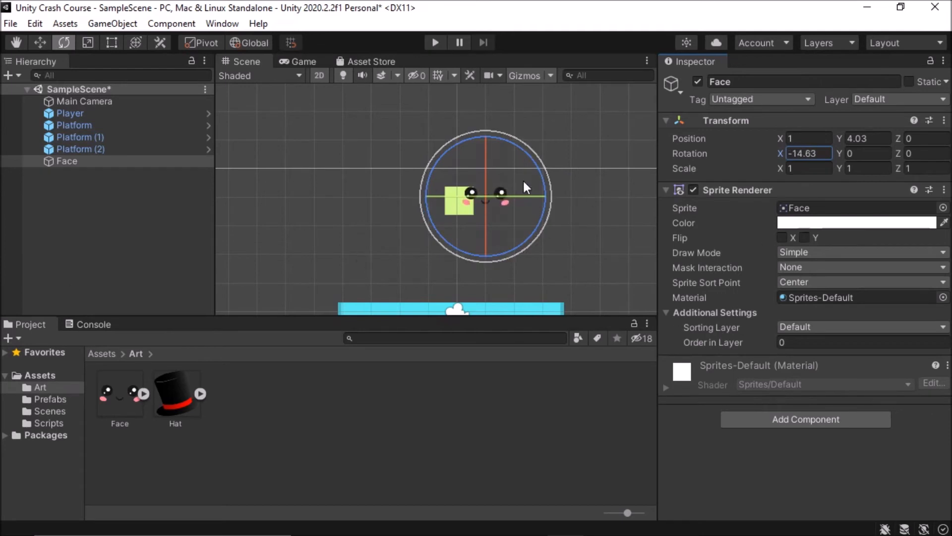
{"action": "left_click_drag", "start_coordinate": [780, 169], "coordinate": [817, 186]}
{"action": "key", "text": "ctrl+z"}
{"action": "key", "text": "ctrl+z"}
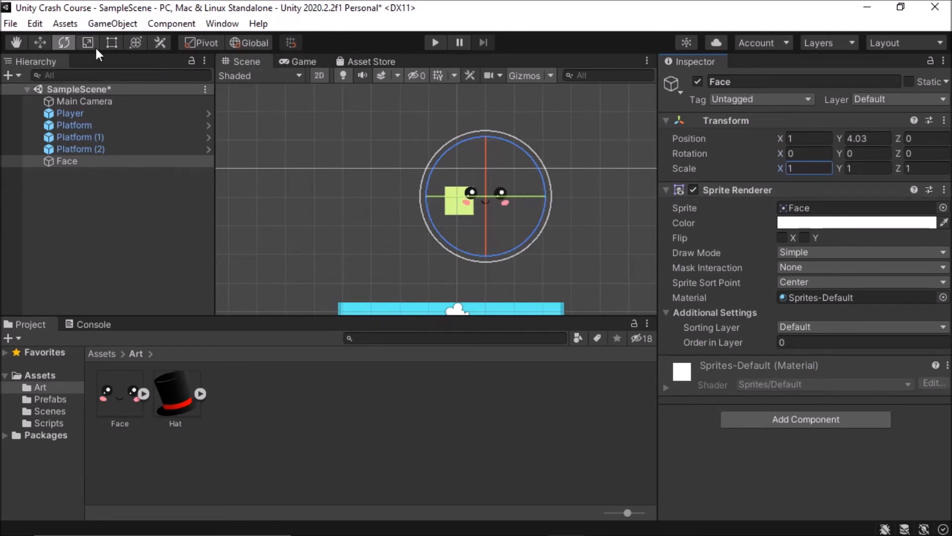
Scale the Face with the Scale tool to about X 0.61, Y 1.68, and set its Z scale to 1.
{"action": "left_click", "coordinate": [82, 42]}
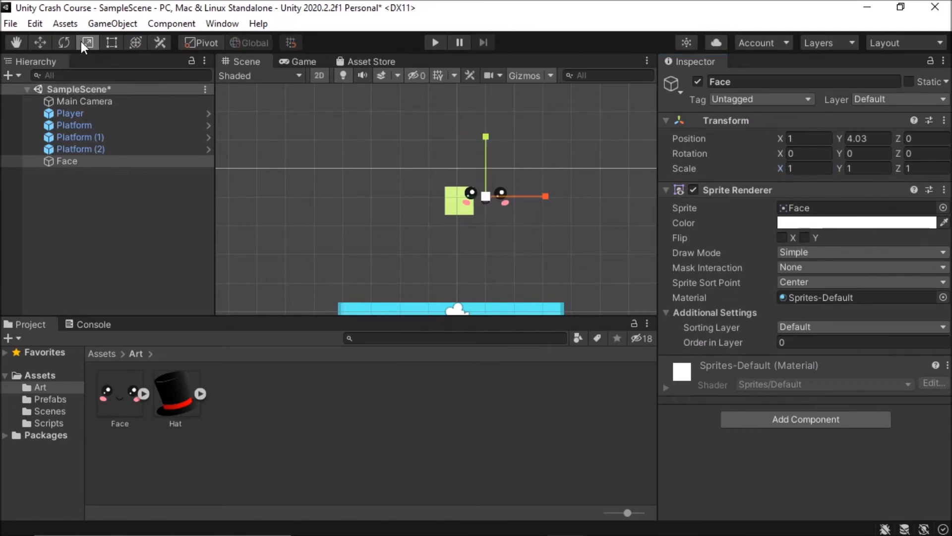
{"action": "left_click_drag", "start_coordinate": [541, 194], "coordinate": [519, 191]}
{"action": "left_click_drag", "start_coordinate": [487, 148], "coordinate": [498, 111]}
{"action": "mouse_move", "coordinate": [486, 198]}
{"action": "left_mouse_down"}
{"action": "mouse_move", "coordinate": [470, 211]}
{"action": "mouse_move", "coordinate": [489, 206]}
{"action": "mouse_move", "coordinate": [519, 168]}
{"action": "mouse_move", "coordinate": [466, 198]}
{"action": "mouse_move", "coordinate": [511, 171]}
{"action": "mouse_move", "coordinate": [474, 200]}
{"action": "left_mouse_up"}
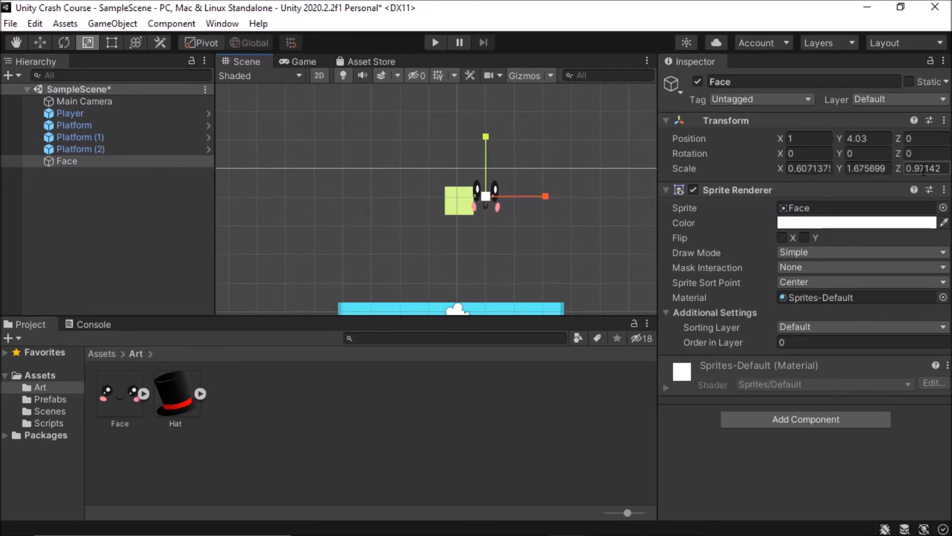
{"action": "left_click", "coordinate": [924, 169]}
{"action": "type", "text": "1"}
Resize the Face with the Rect tool to a scale of about 1.62 by 1.37, and move it to about X 1.42, Y 4.64.
{"action": "left_click", "coordinate": [112, 41]}
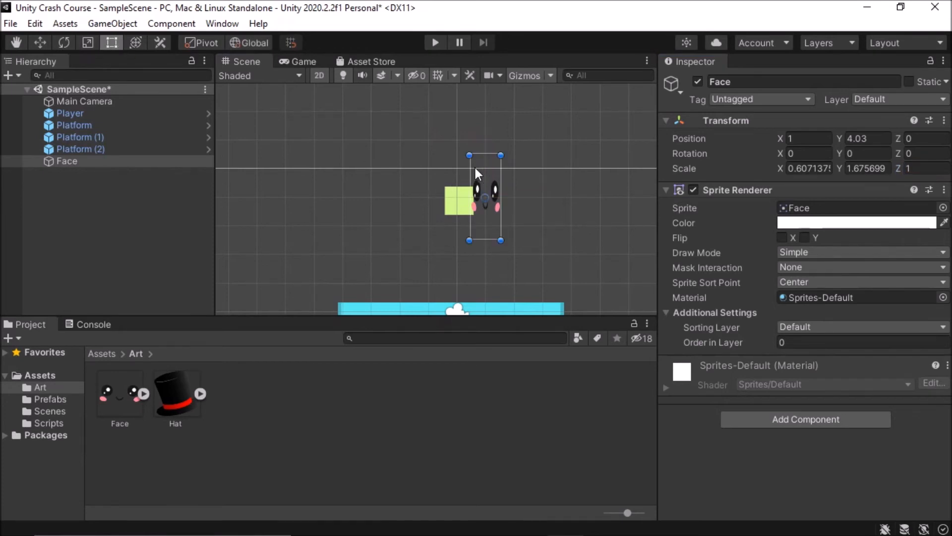
{"action": "left_click_drag", "start_coordinate": [468, 160], "coordinate": [371, 122]}
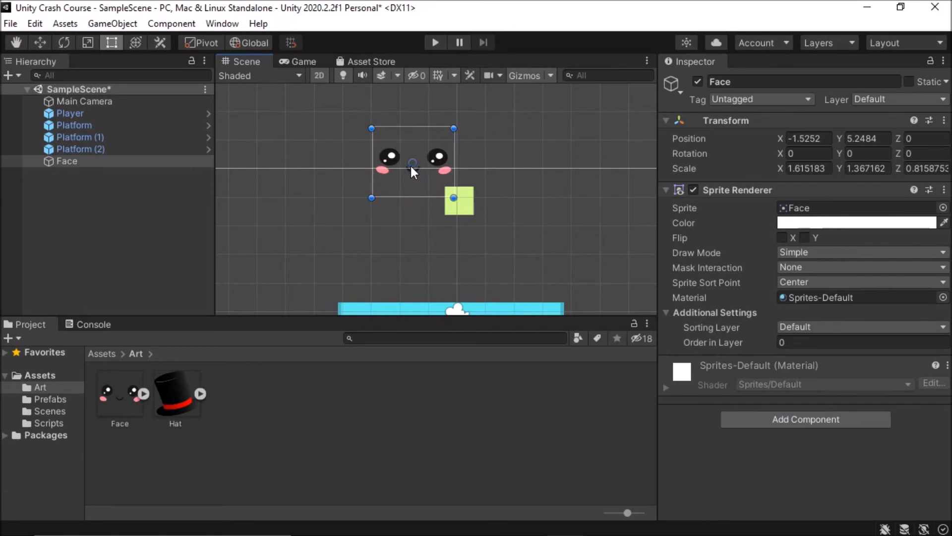
{"action": "left_click_drag", "start_coordinate": [411, 166], "coordinate": [477, 180]}
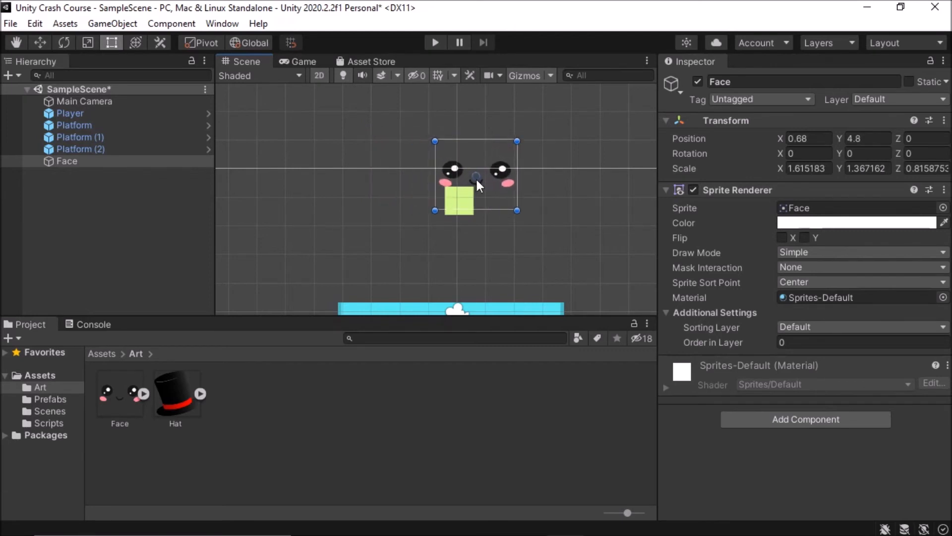
{"action": "left_click_drag", "start_coordinate": [476, 181], "coordinate": [506, 172]}
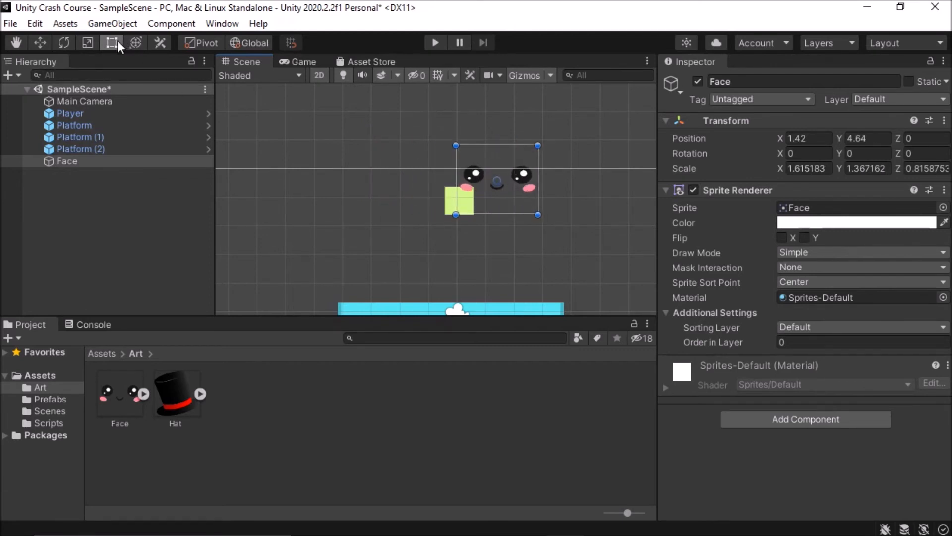
Shrink the Face with the Rect tool to a scale of about 1.33 by 1.23, and move it to about X 0.86, Y 3.97.
{"action": "left_click", "coordinate": [88, 42]}
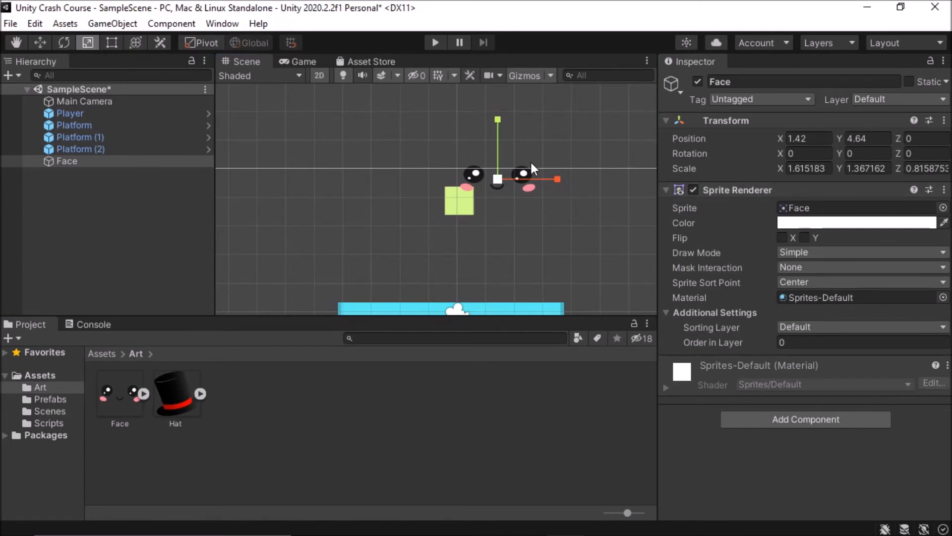
{"action": "left_click", "coordinate": [112, 44]}
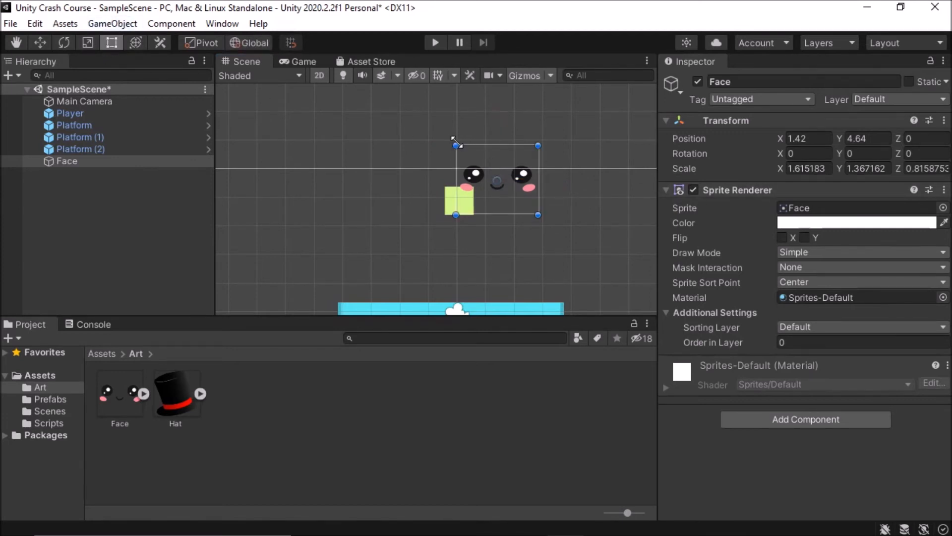
{"action": "left_click_drag", "start_coordinate": [453, 141], "coordinate": [457, 174]}
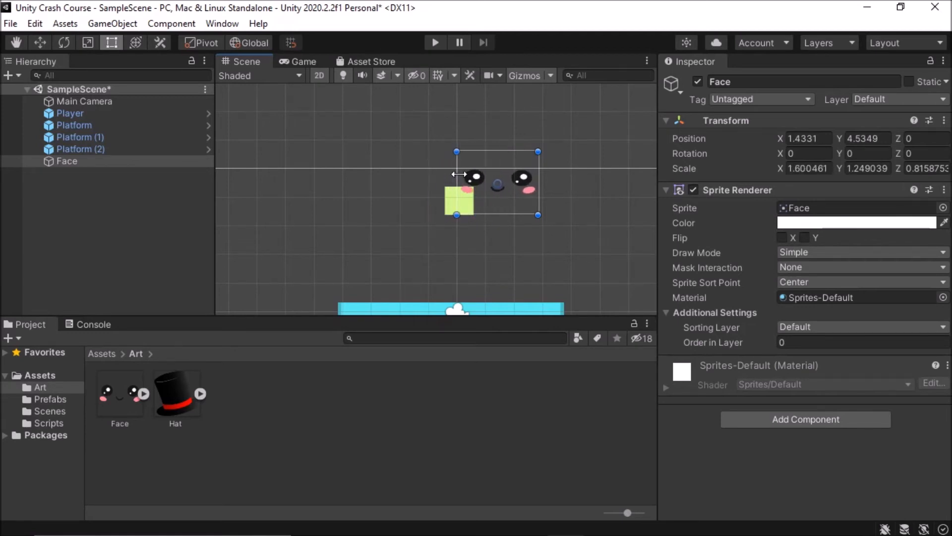
{"action": "left_click_drag", "start_coordinate": [457, 152], "coordinate": [507, 207]}
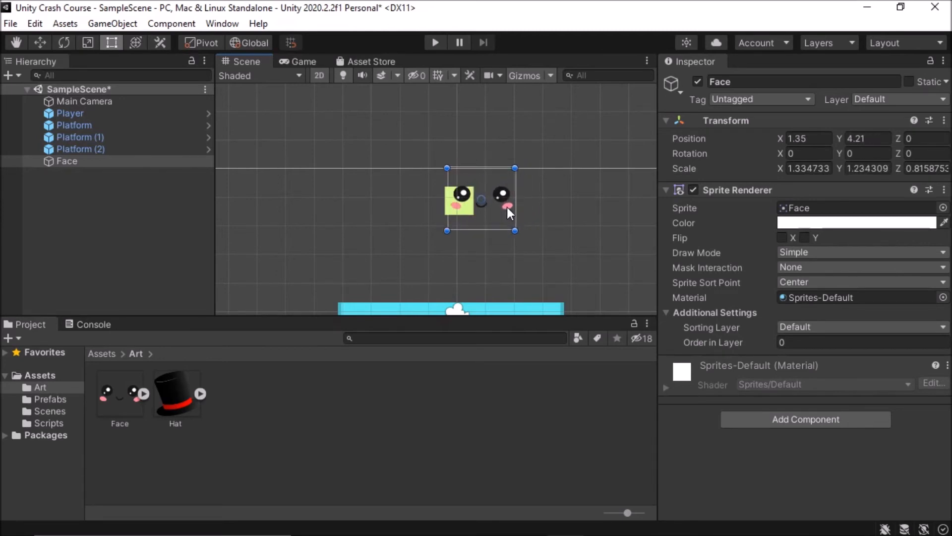
Enlarge the Face with the Scale tool to about 2.29 by 1.79, and narrow its X scale to about 1.95 with the Rect tool.
{"action": "left_click", "coordinate": [88, 41]}
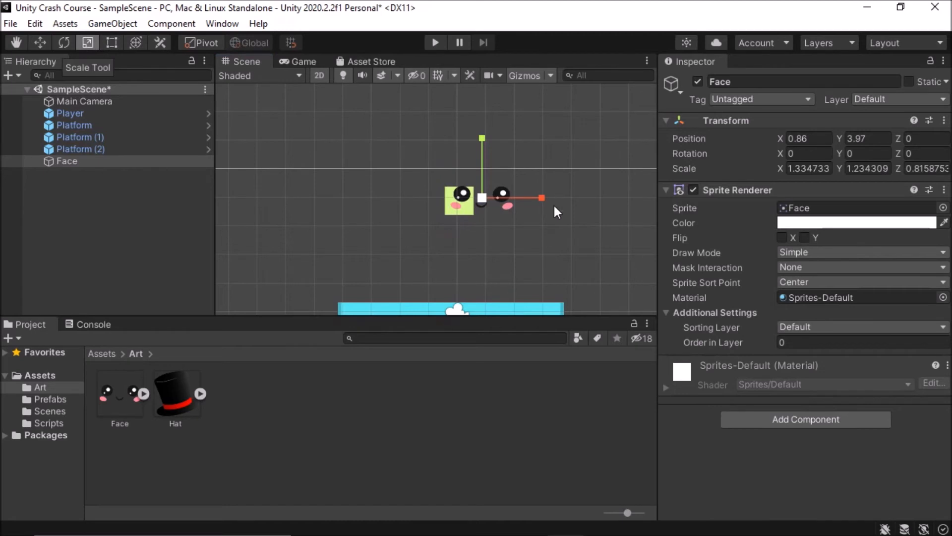
{"action": "left_click_drag", "start_coordinate": [517, 198], "coordinate": [555, 197]}
{"action": "mouse_move", "coordinate": [482, 139]}
{"action": "left_mouse_down"}
{"action": "mouse_move", "coordinate": [480, 191]}
{"action": "mouse_move", "coordinate": [496, 136]}
{"action": "left_mouse_up"}
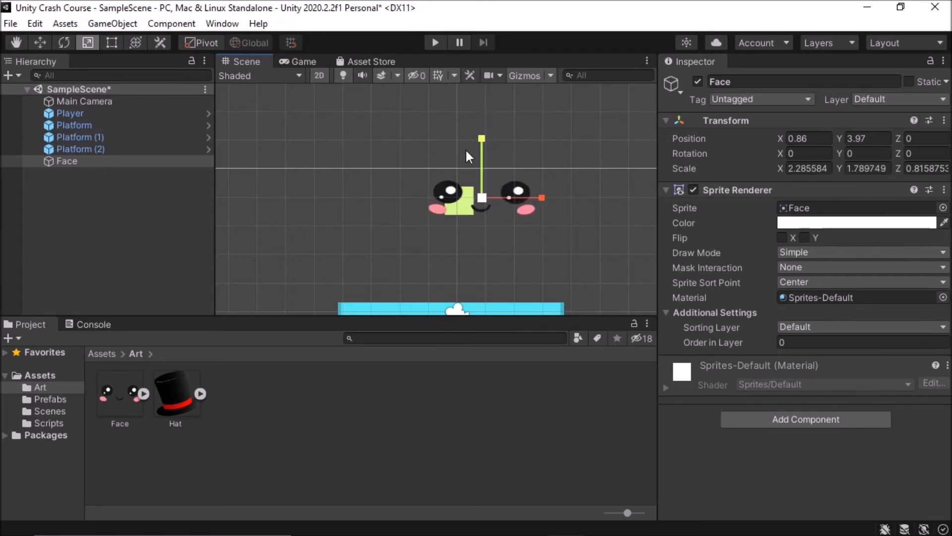
{"action": "left_click", "coordinate": [112, 43]}
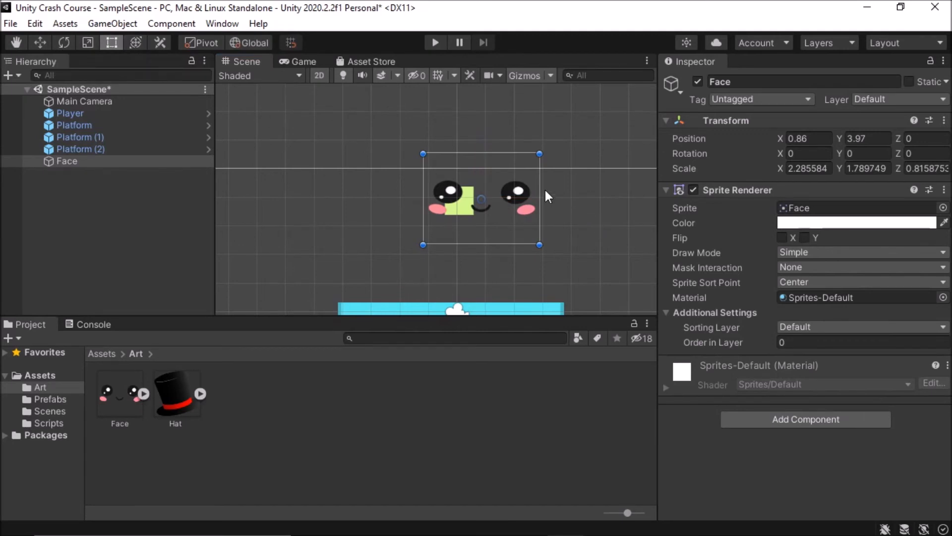
{"action": "mouse_move", "coordinate": [540, 188]}
{"action": "left_mouse_down"}
{"action": "mouse_move", "coordinate": [506, 196]}
{"action": "mouse_move", "coordinate": [522, 195]}
{"action": "left_mouse_up"}
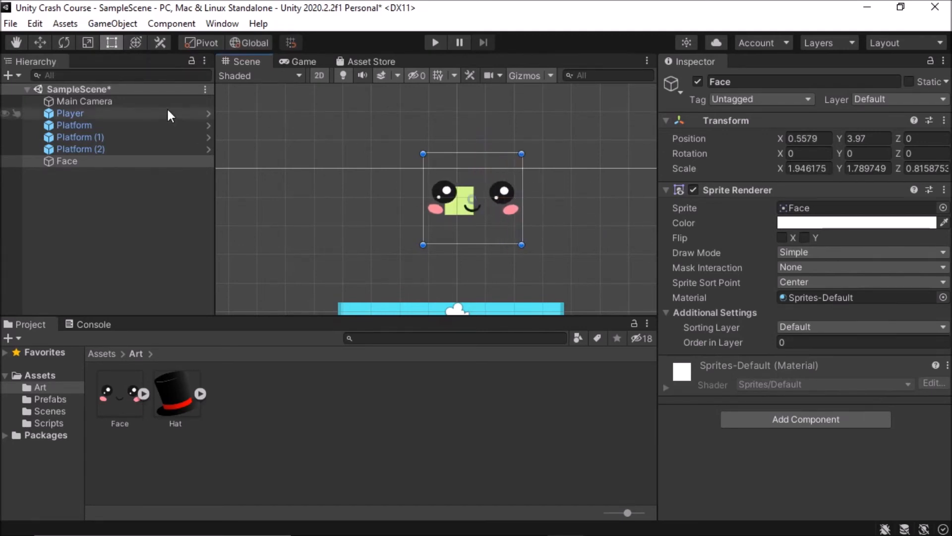
Move the Face to about X -0.89, Y 4.23 with the Transform tool and rotate it freely until it is nearly edge-on.
{"action": "left_click", "coordinate": [136, 44]}
{"action": "left_click_drag", "start_coordinate": [425, 130], "coordinate": [516, 160]}
{"action": "left_click_drag", "start_coordinate": [489, 191], "coordinate": [495, 217]}
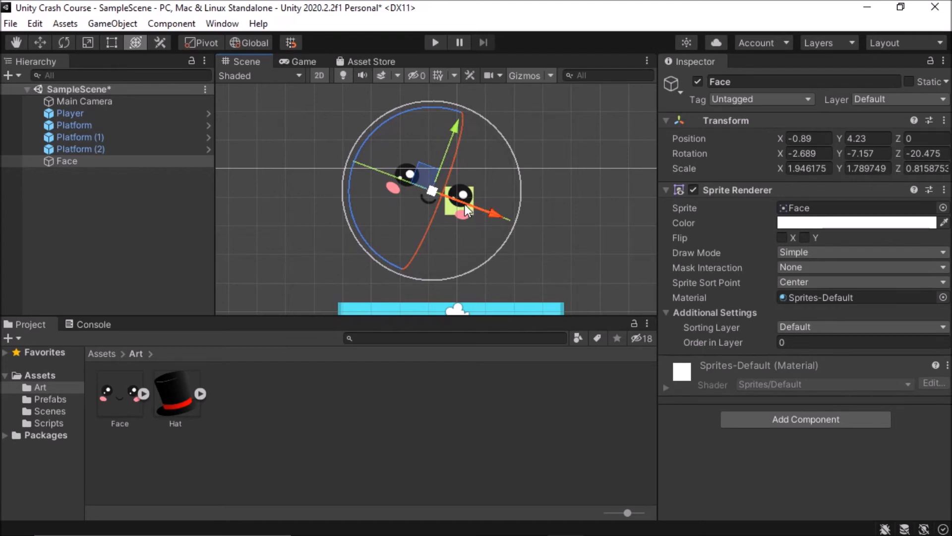
{"action": "left_click_drag", "start_coordinate": [397, 179], "coordinate": [377, 173]}
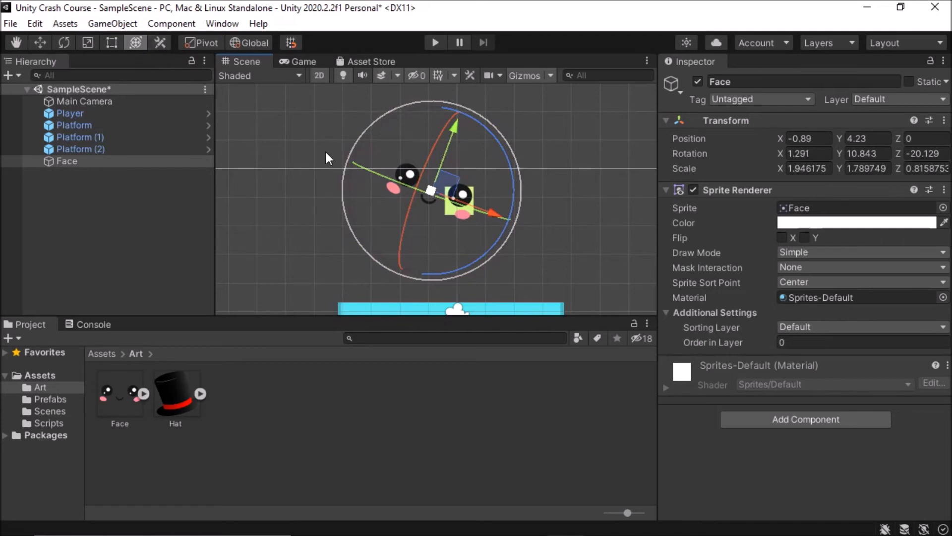
{"action": "left_click_drag", "start_coordinate": [395, 185], "coordinate": [533, 209]}
{"action": "left_click_drag", "start_coordinate": [346, 201], "coordinate": [525, 233]}
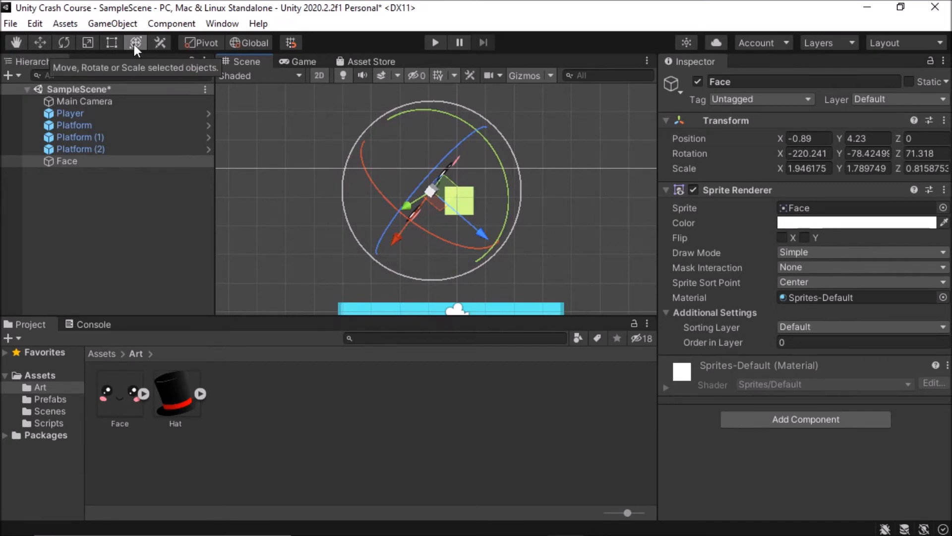
Cycle through the Hand, Move, Rotate, Scale, Rect and Transform tools to compare their gizmos on the Face.
{"action": "left_click", "coordinate": [17, 43]}
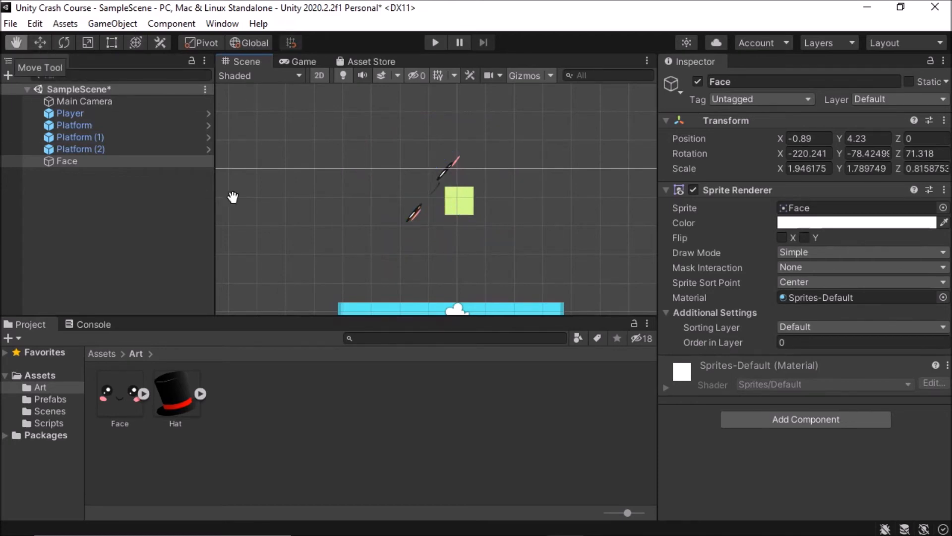
{"action": "key", "text": "w"}
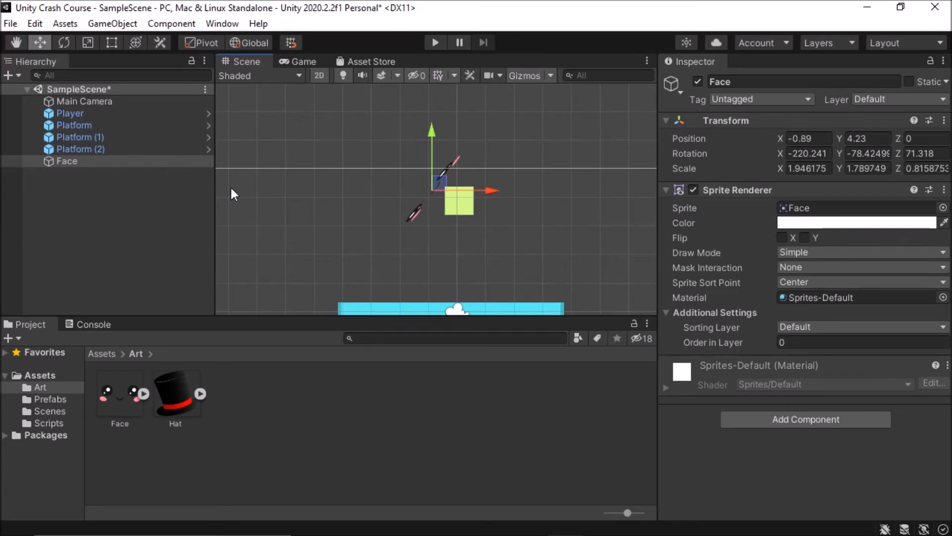
{"action": "left_click", "coordinate": [63, 46]}
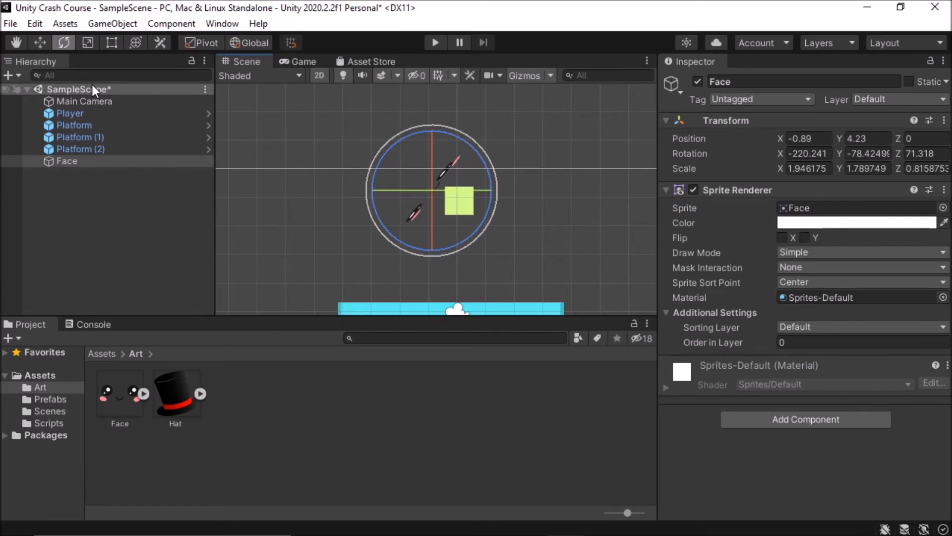
{"action": "key", "text": "r"}
{"action": "key", "text": "t"}
{"action": "key", "text": "r"}
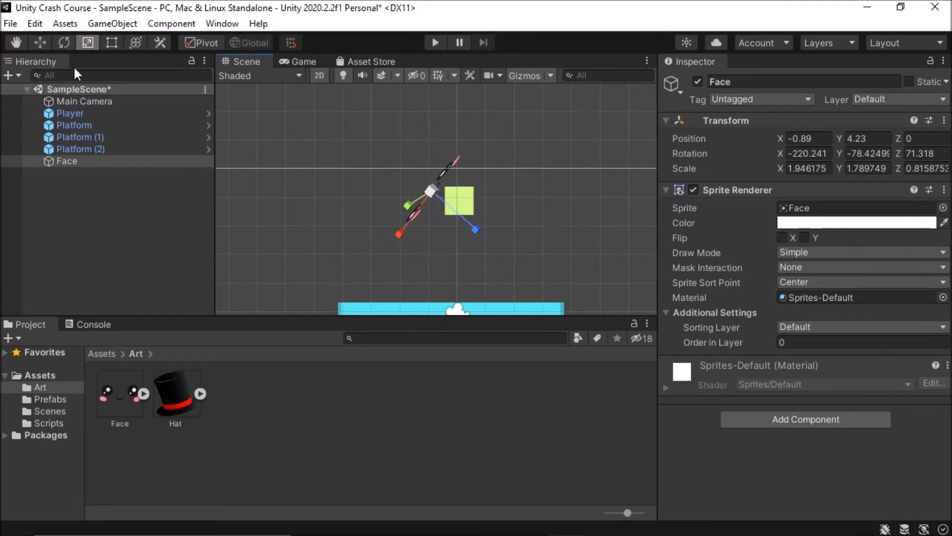
{"action": "key", "text": "q"}
{"action": "key", "text": "w"}
{"action": "key", "text": "e"}
{"action": "key", "text": "r"}
{"action": "key", "text": "t"}
{"action": "key", "text": "y"}
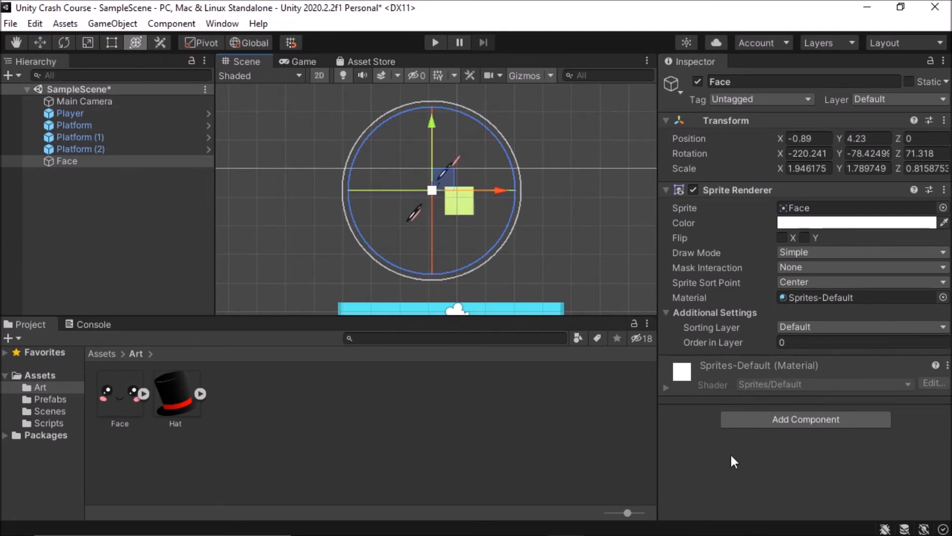
Move the Face to about X -1.84, Y 3.76 with the Transform tool.
{"action": "key", "text": "alt+Tab"}
{"action": "key", "text": "alt+Tab"}
{"action": "left_click_drag", "start_coordinate": [444, 182], "coordinate": [420, 196]}
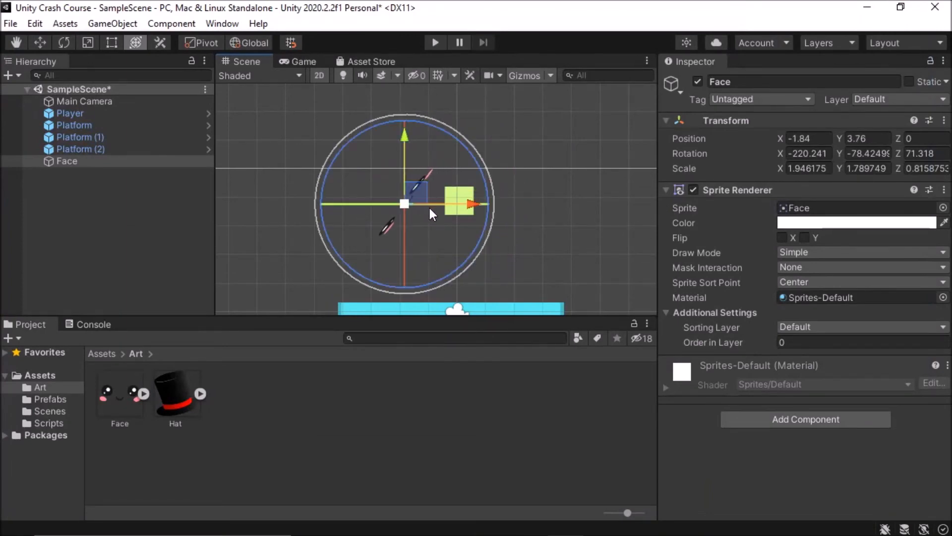
Set the Face's X and Y position to 0.
{"action": "left_click", "coordinate": [821, 139]}
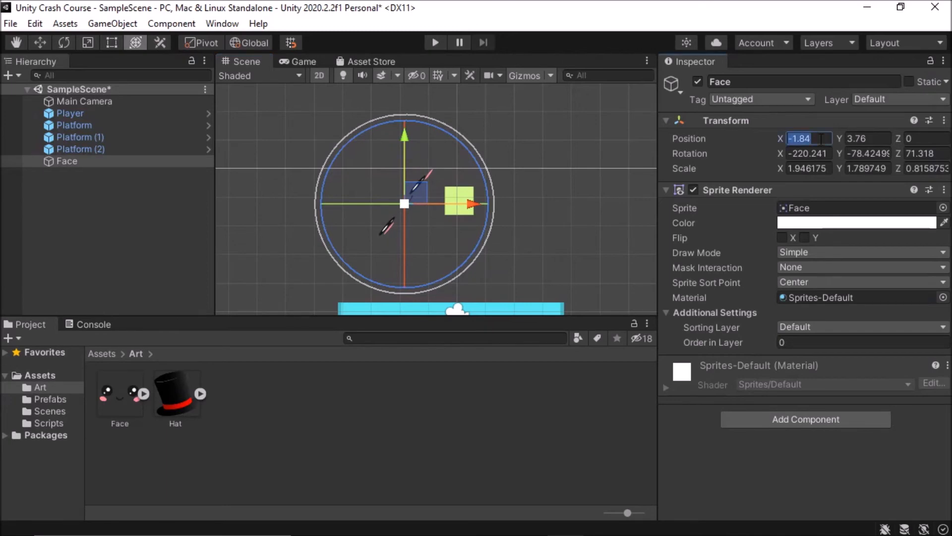
{"action": "type", "text": "0"}
{"action": "key", "text": "Tab"}
{"action": "type", "text": "0"}
Set the Face's rotation to 0 on the X, Y and Z axes.
{"action": "left_click", "coordinate": [824, 153]}
{"action": "type", "text": "1"}
{"action": "key", "text": "Tab"}
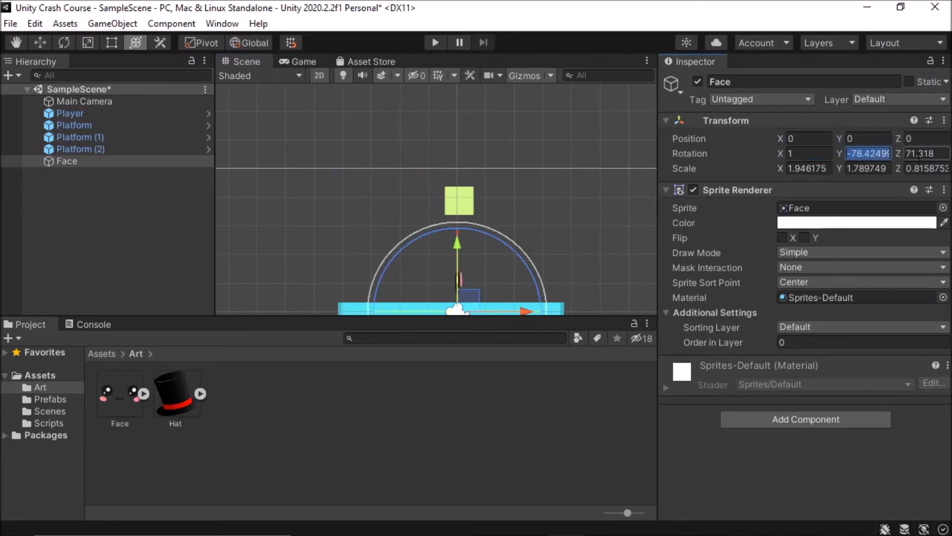
{"action": "left_click", "coordinate": [821, 156]}
{"action": "type", "text": "0"}
{"action": "key", "text": "Tab"}
{"action": "type", "text": "0"}
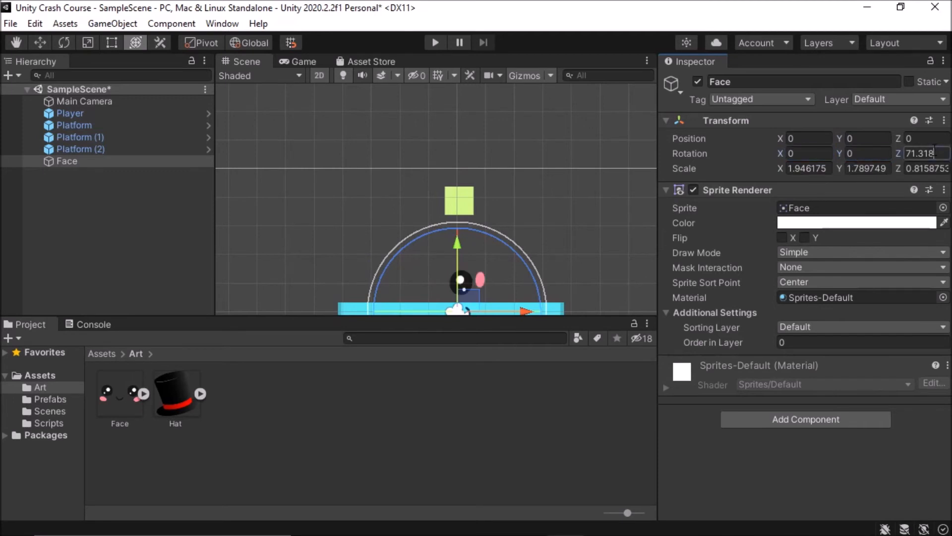
{"action": "key", "text": "Tab"}
{"action": "type", "text": "0"}
Set the Face's scale to 1 on the X, Y and Z axes.
{"action": "key", "text": "Tab"}
{"action": "type", "text": "1"}
{"action": "key", "text": "Tab"}
{"action": "type", "text": "1"}
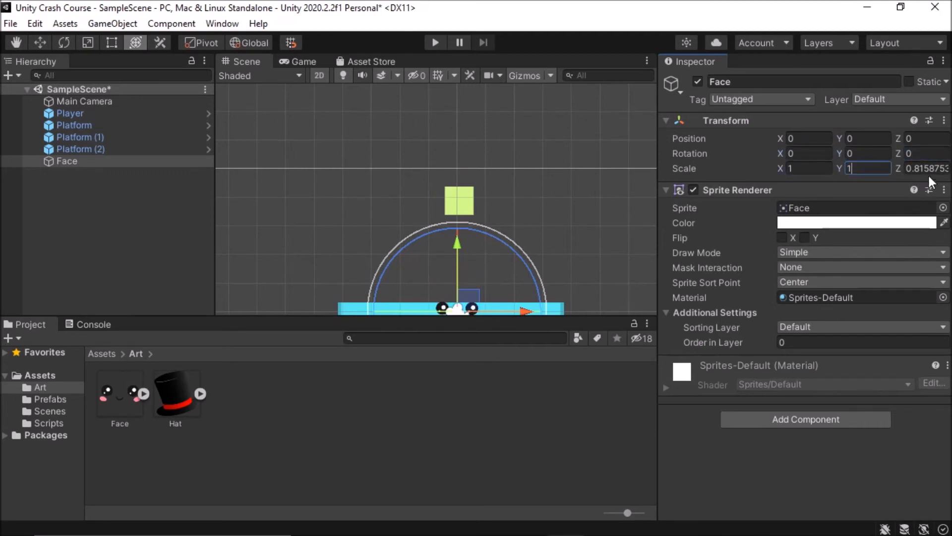
{"action": "key", "text": "Tab"}
{"action": "type", "text": "1"}
Add the Hat sprite to the scene and move it to about X -2.55, Y 6.48 with the Move tool.
{"action": "middle_click_drag", "start_coordinate": [512, 205], "coordinate": [507, 144]}
{"action": "left_click_drag", "start_coordinate": [176, 394], "coordinate": [315, 157]}
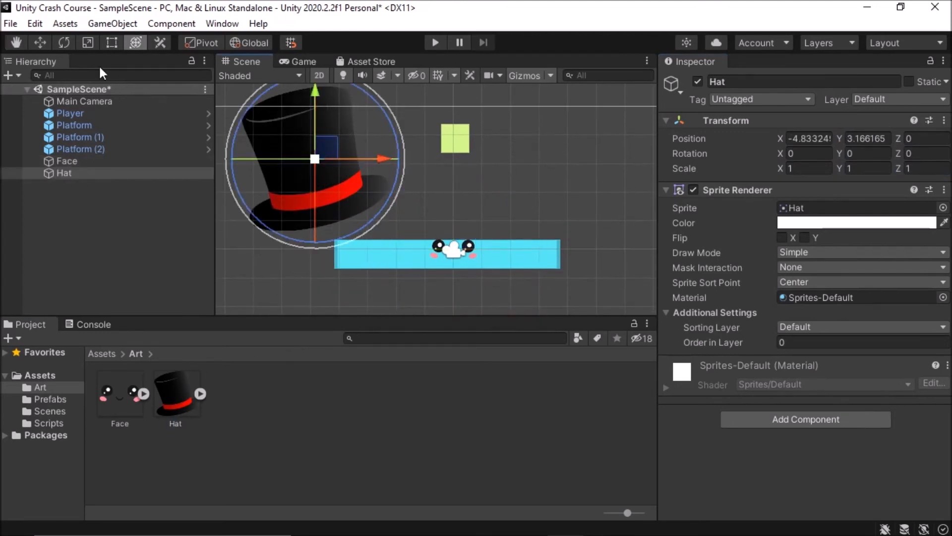
{"action": "left_click", "coordinate": [42, 45]}
{"action": "middle_click_drag", "start_coordinate": [446, 206], "coordinate": [450, 257]}
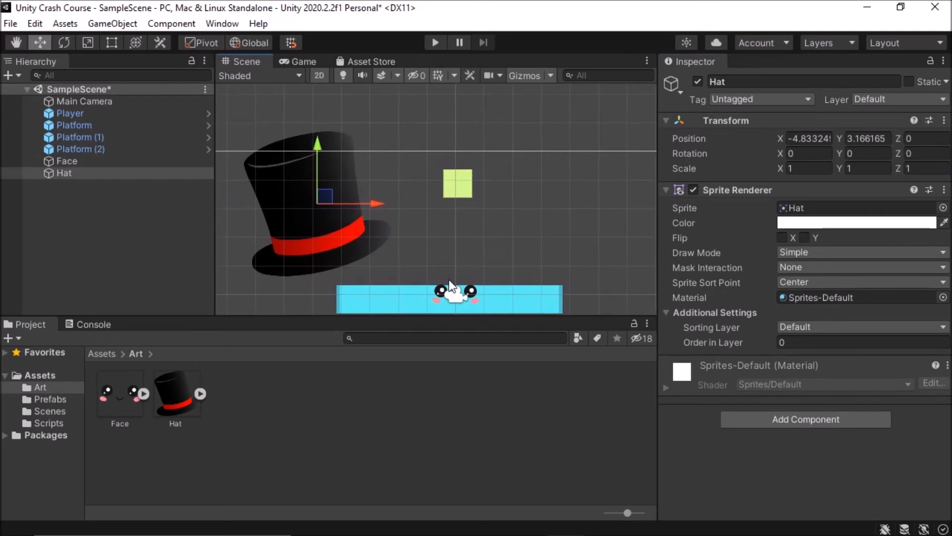
{"action": "left_click_drag", "start_coordinate": [316, 199], "coordinate": [390, 106]}
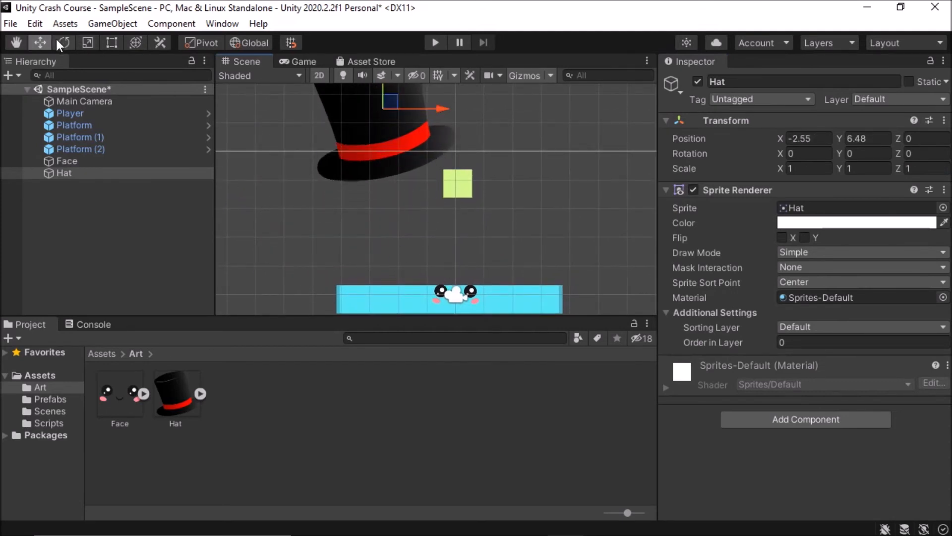
Move the Face from the platform up onto the Player square.
{"action": "left_click", "coordinate": [75, 162]}
{"action": "left_click_drag", "start_coordinate": [469, 286], "coordinate": [483, 174]}
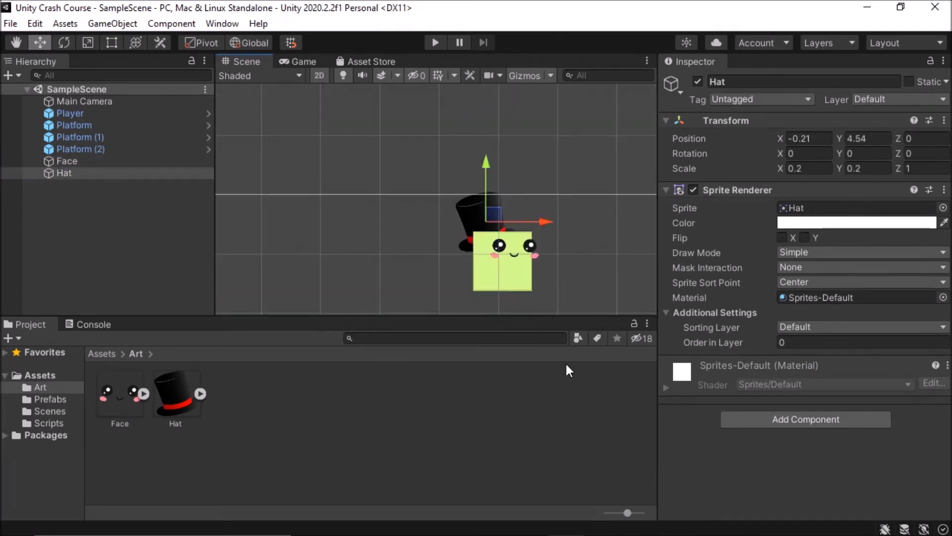
Select the Player, Face and Hat in turn in the scene to inspect how the three sprites overlap.
{"action": "left_click", "coordinate": [564, 268]}
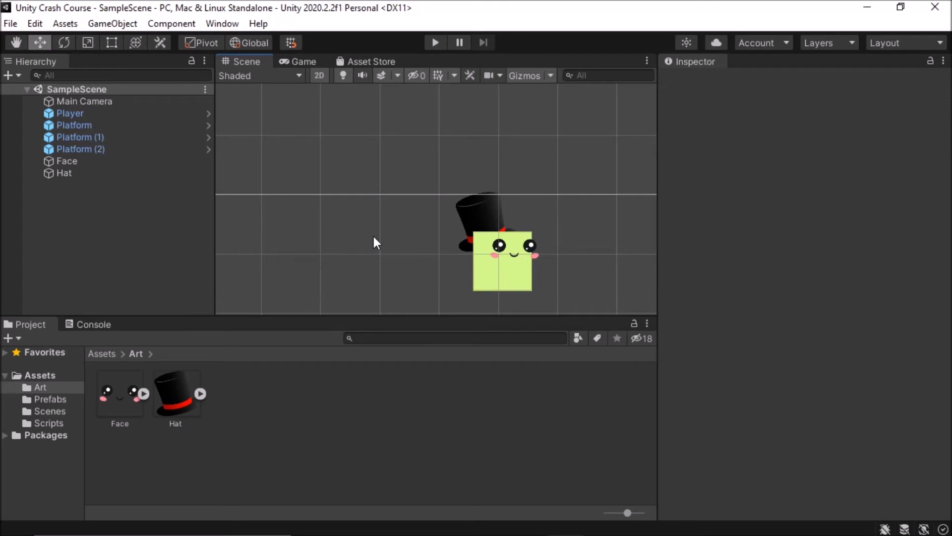
{"action": "left_click", "coordinate": [497, 270]}
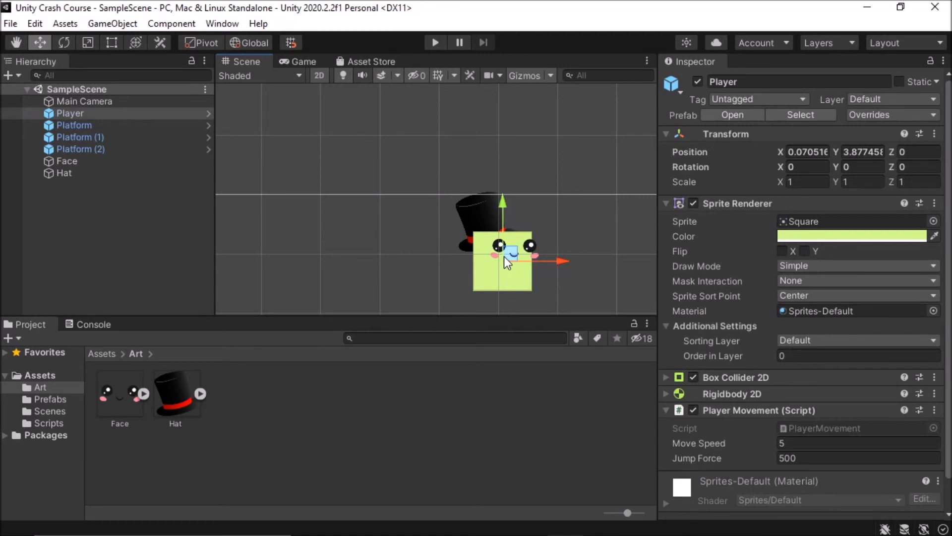
{"action": "left_click", "coordinate": [525, 246]}
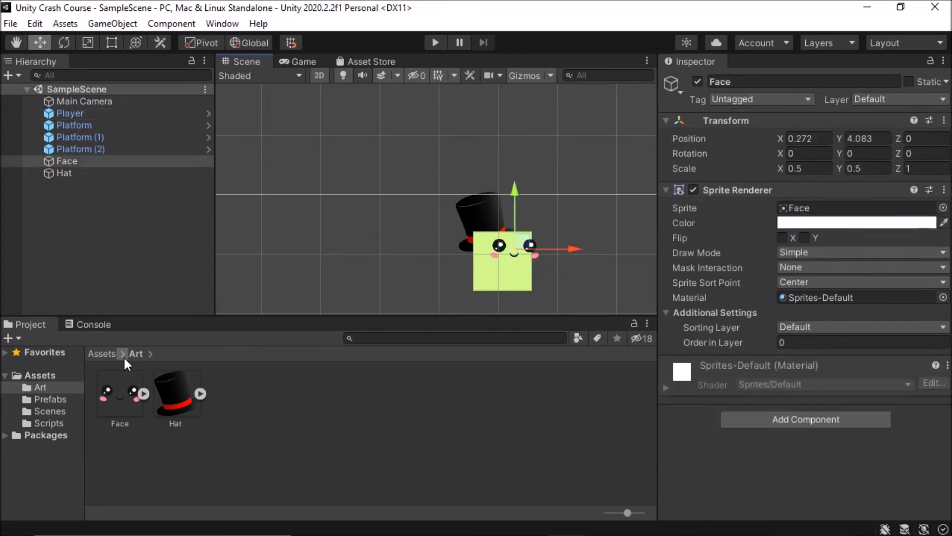
{"action": "left_click", "coordinate": [485, 227]}
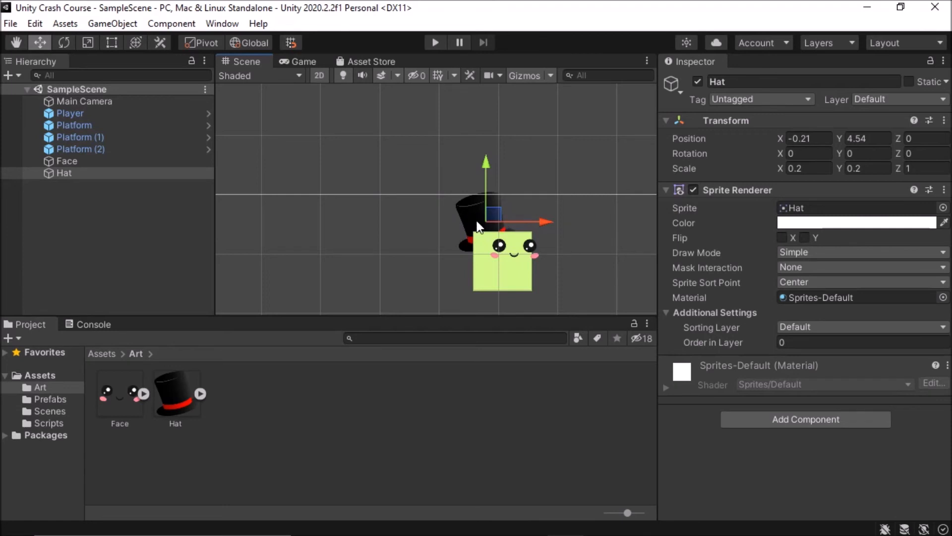
{"action": "left_click", "coordinate": [511, 253]}
{"action": "left_click", "coordinate": [523, 243]}
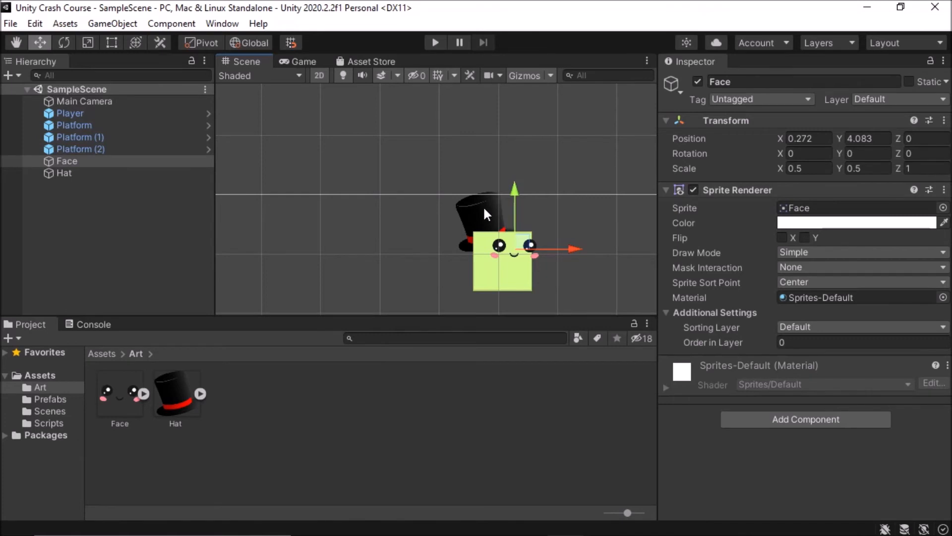
{"action": "left_click", "coordinate": [461, 206]}
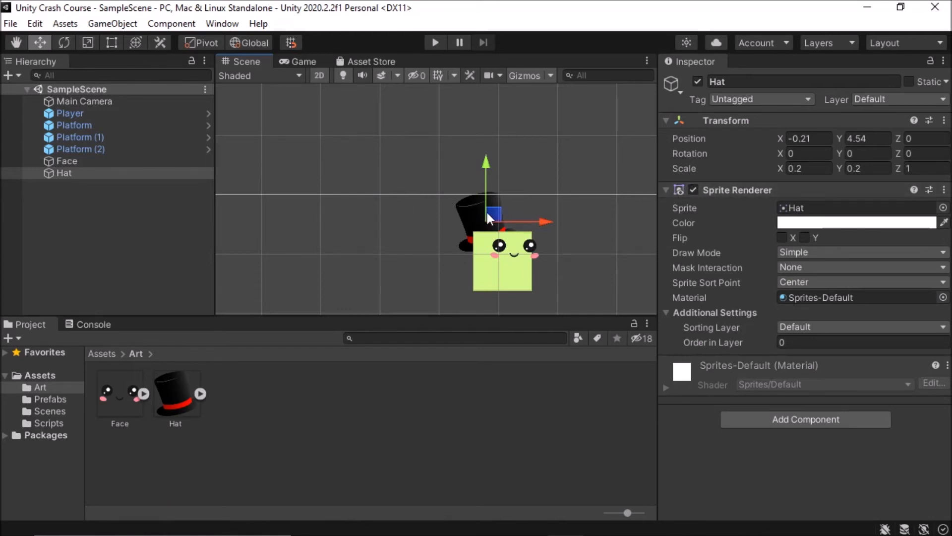
Switch the Hat's Sprite Renderer off and back on twice to compare the scene with and without it.
{"action": "left_click", "coordinate": [694, 190]}
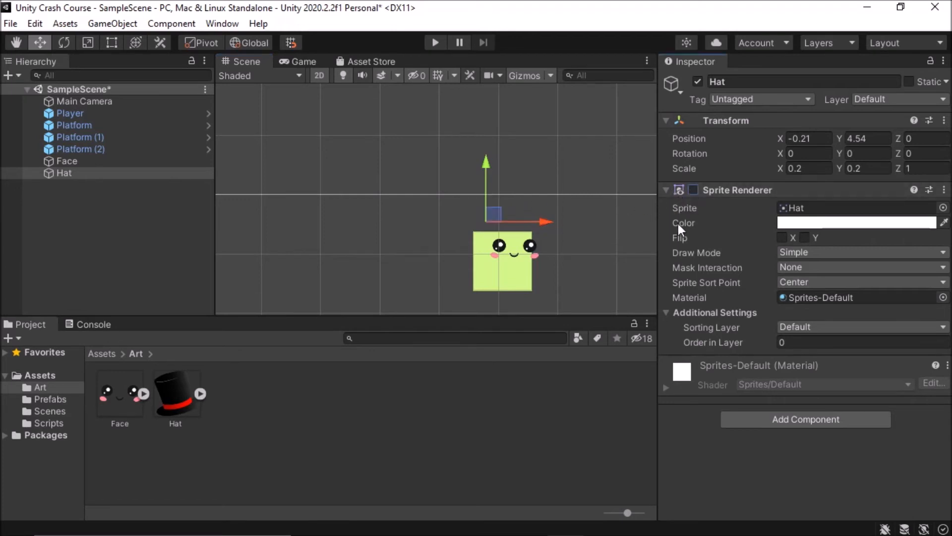
{"action": "left_click", "coordinate": [693, 190]}
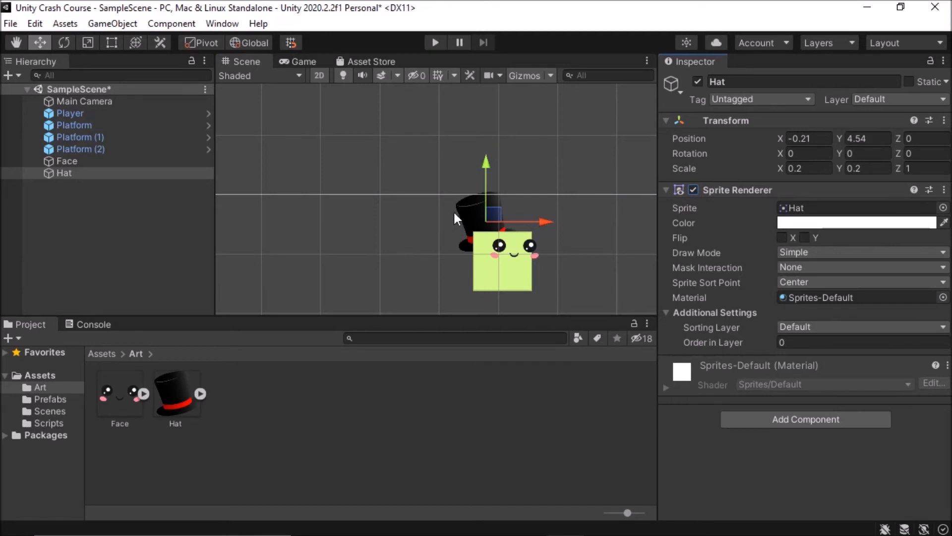
{"action": "left_click", "coordinate": [694, 190]}
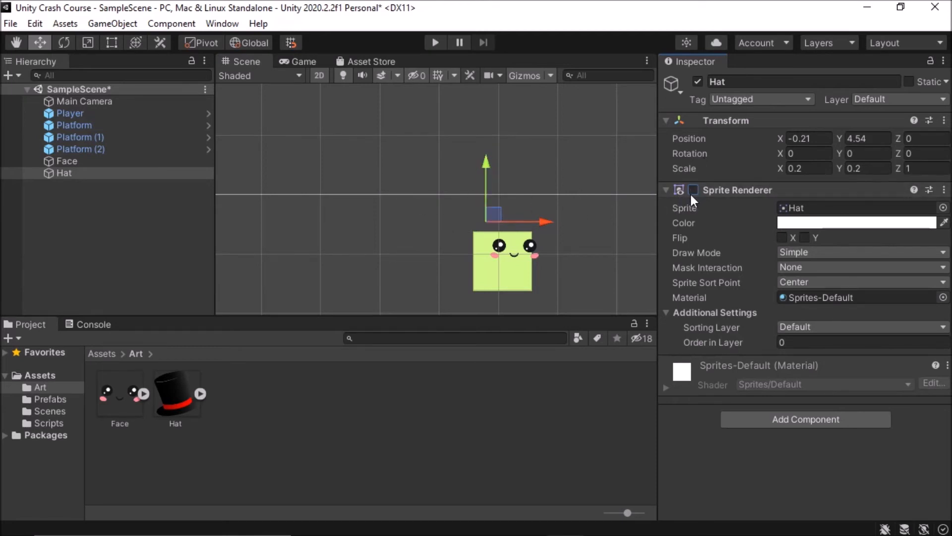
{"action": "left_click", "coordinate": [693, 191]}
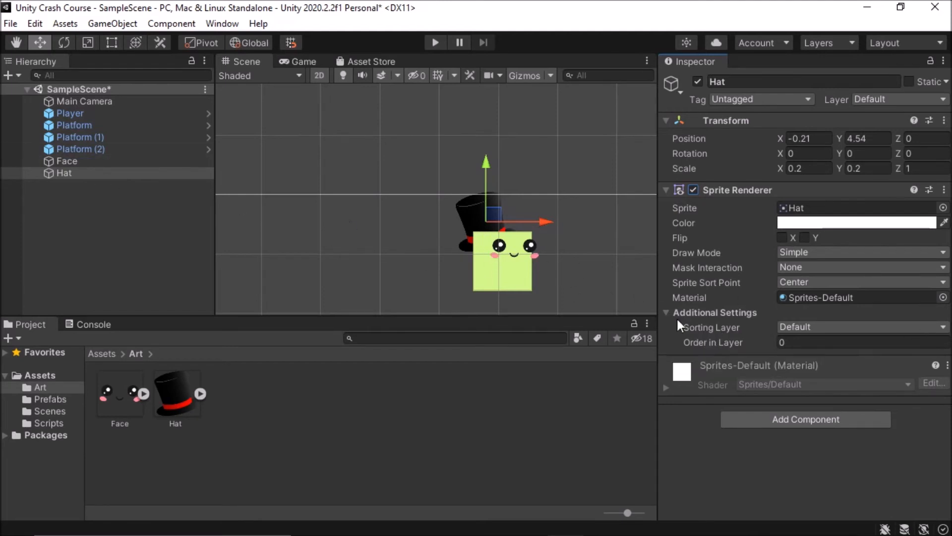
Check the sorting settings of the Face and Player, and set the Hat's Order in Layer to 1.
{"action": "left_click", "coordinate": [67, 161]}
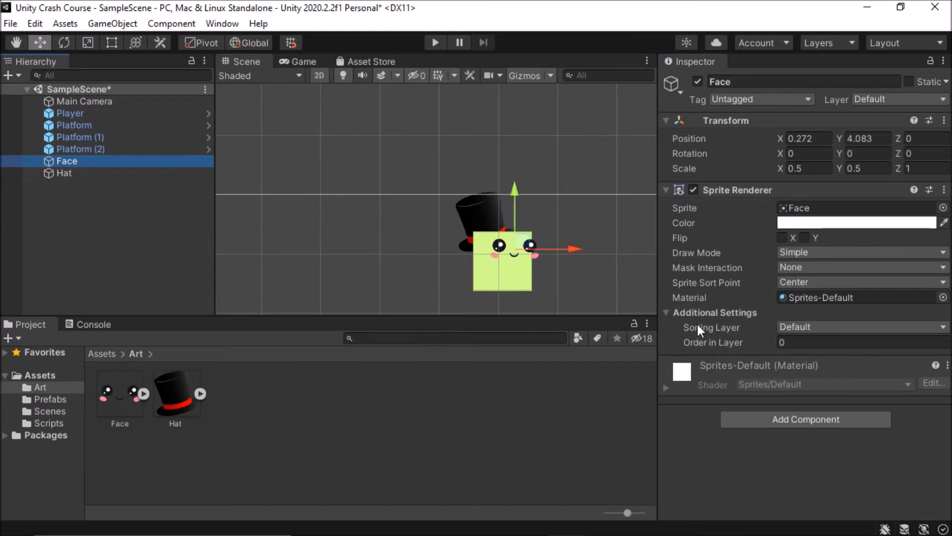
{"action": "left_click", "coordinate": [53, 114]}
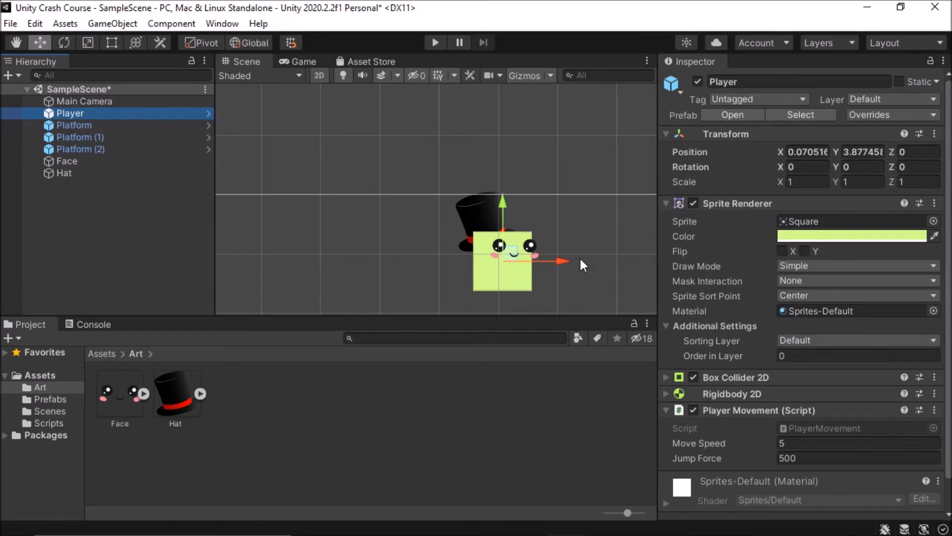
{"action": "left_click", "coordinate": [54, 174]}
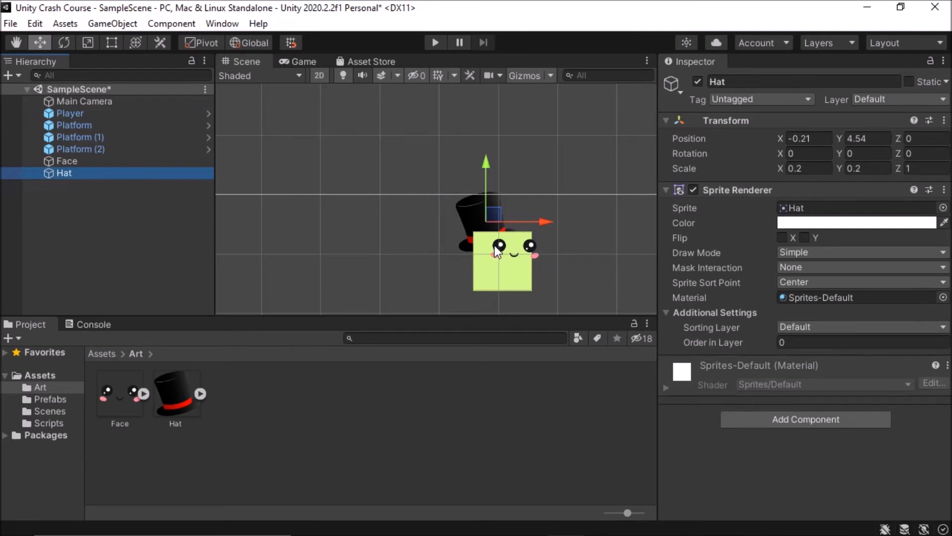
{"action": "left_click", "coordinate": [789, 342]}
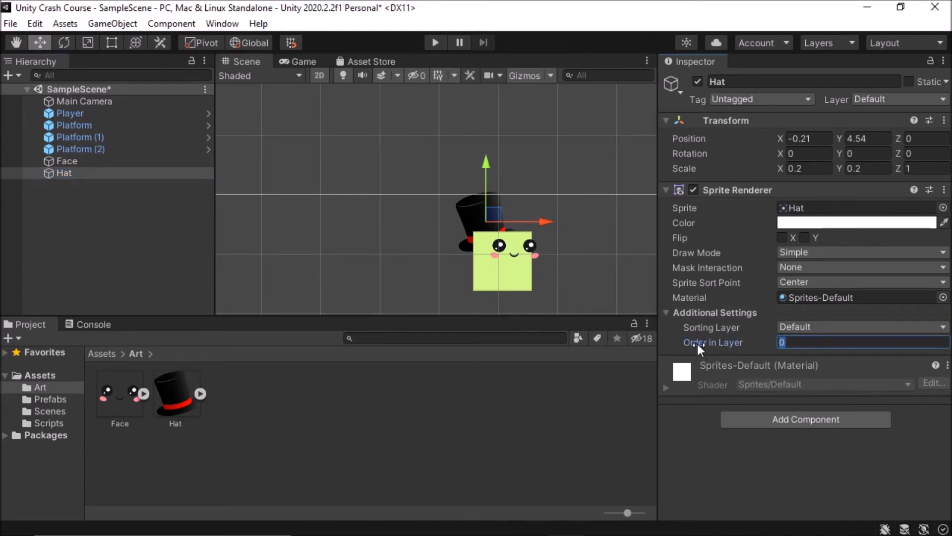
{"action": "type", "text": "1"}
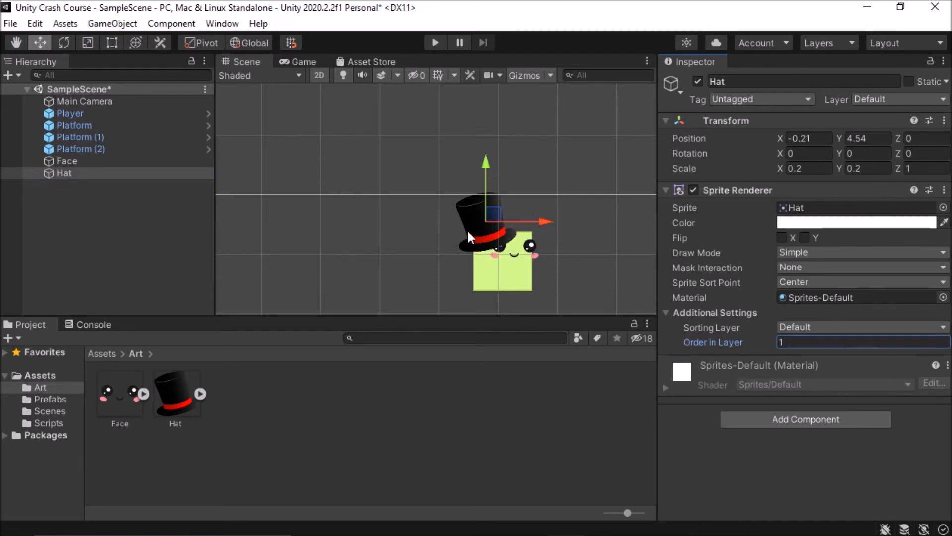
Move the Hat to about X -0.22, Y 4.72 on top of the Player and save the scene.
{"action": "left_click_drag", "start_coordinate": [495, 215], "coordinate": [495, 207]}
{"action": "scroll", "coordinate": [517, 266], "scroll_direction": "up", "scroll_amount": 3}
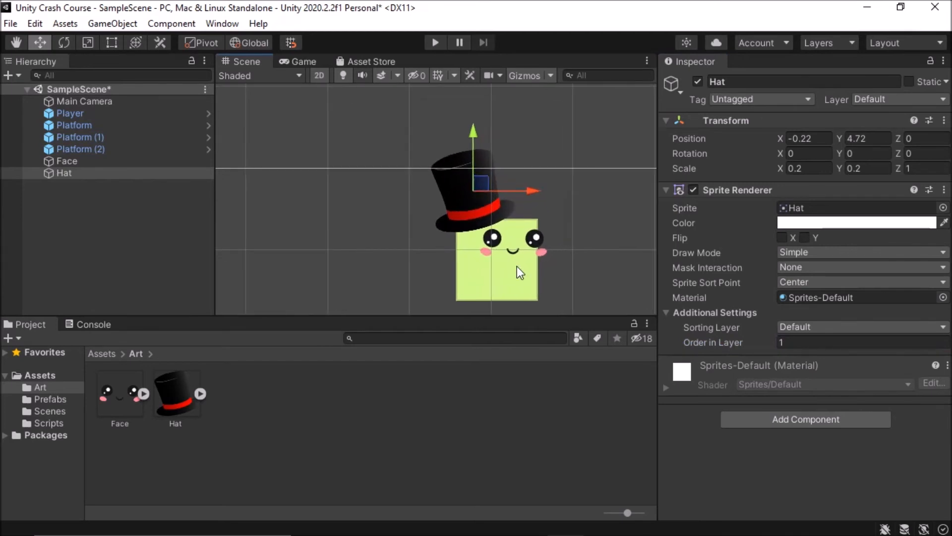
{"action": "scroll", "coordinate": [537, 236], "scroll_direction": "down", "scroll_amount": 4}
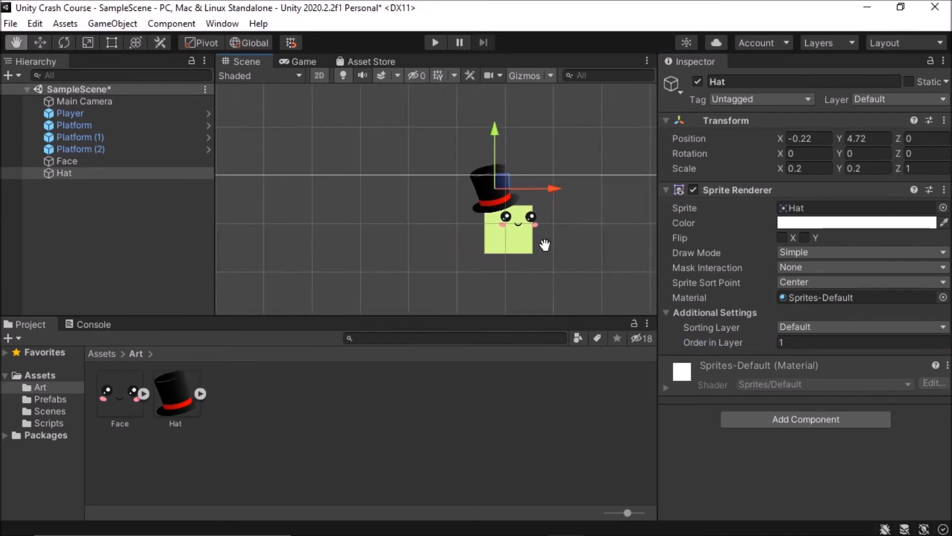
{"action": "scroll", "coordinate": [496, 230], "scroll_direction": "down", "scroll_amount": 4}
{"action": "scroll", "coordinate": [494, 243], "scroll_direction": "up", "scroll_amount": 3}
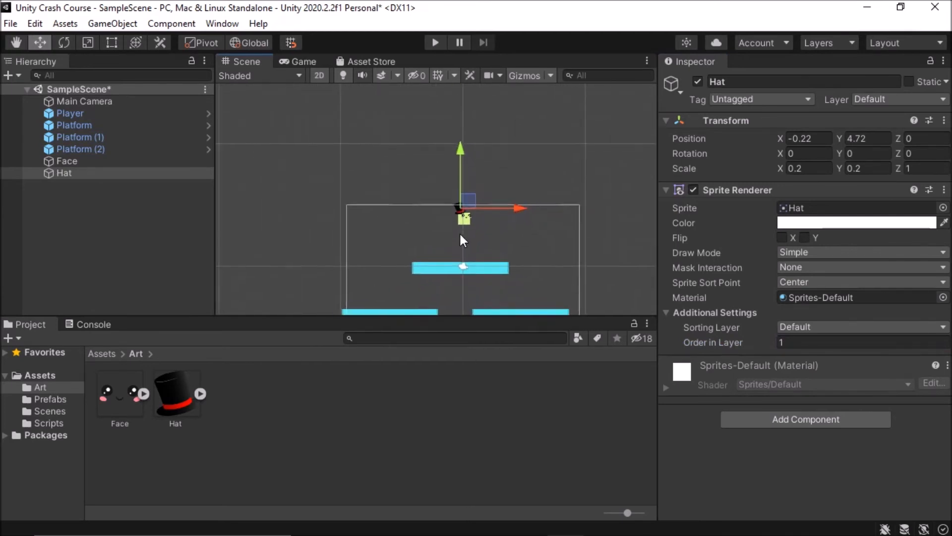
{"action": "scroll", "coordinate": [489, 243], "scroll_direction": "up", "scroll_amount": 3}
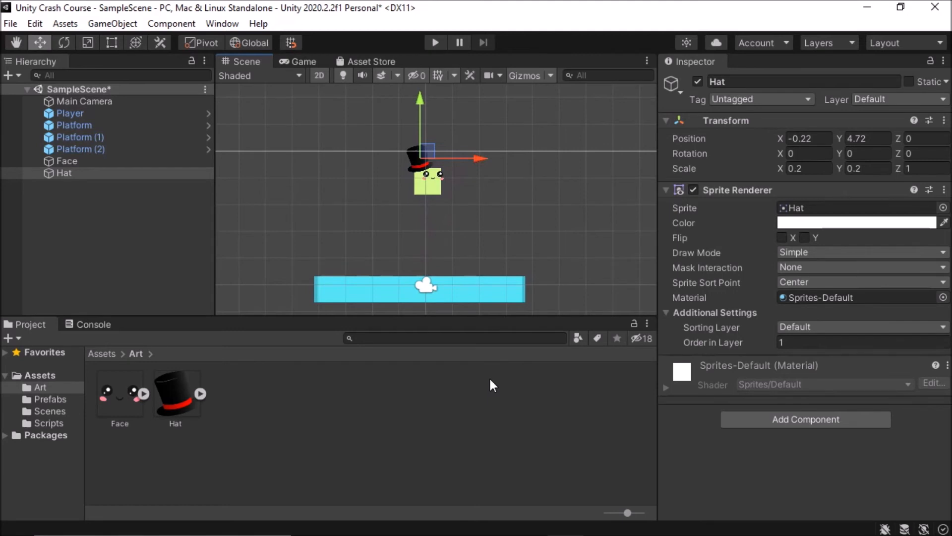
{"action": "left_click", "coordinate": [499, 124]}
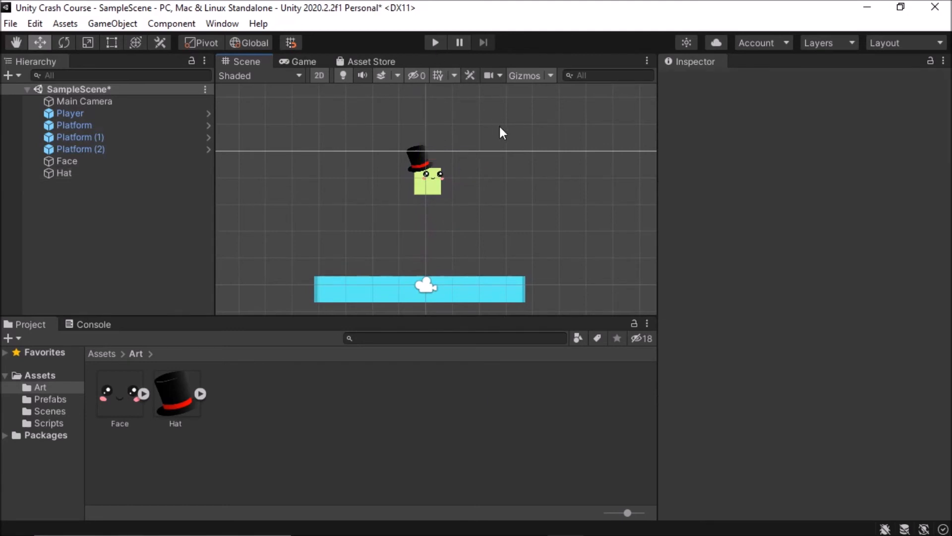
{"action": "key", "text": "ctrl+s"}
Playtest the scene, moving the Player both ways and jumping to check whether the Face and Hat follow, and stop the game.
{"action": "left_click", "coordinate": [435, 43]}
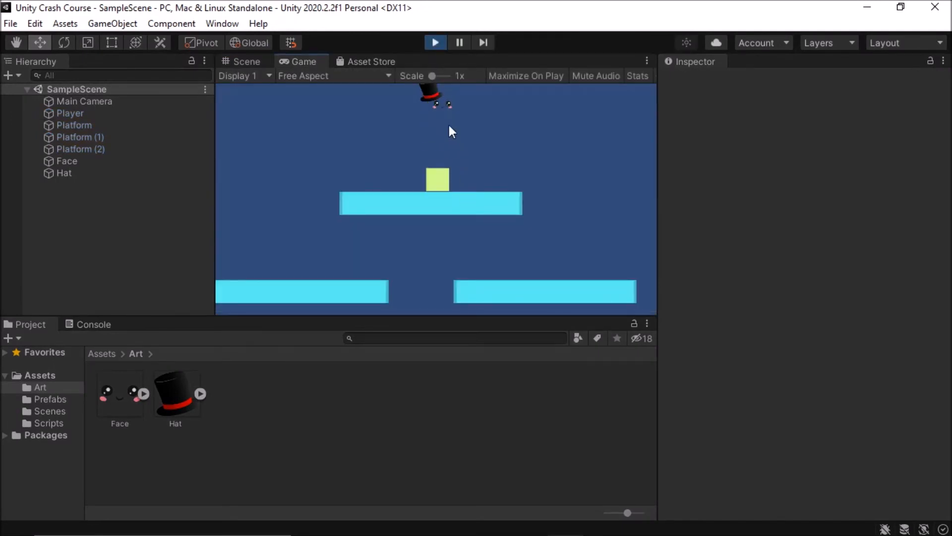
{"action": "key", "text": "Right"}
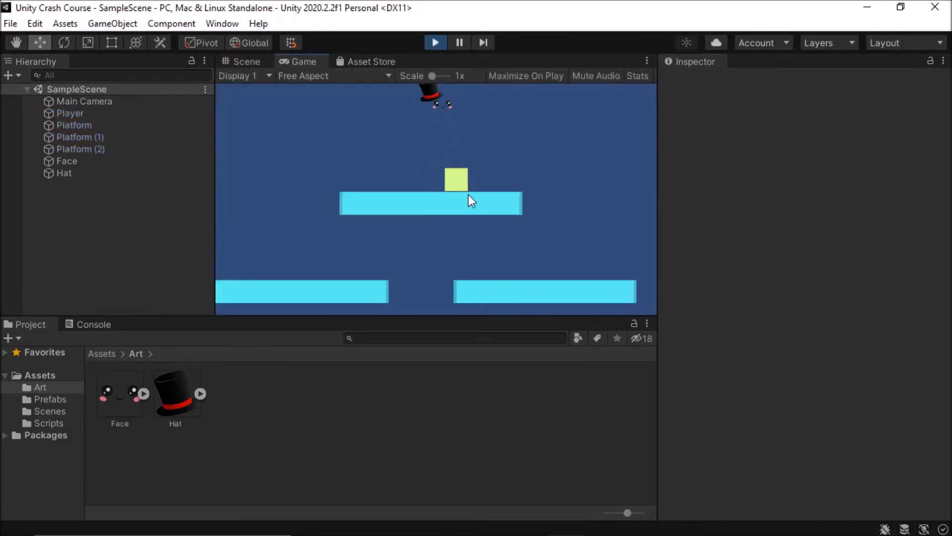
{"action": "key", "text": "Left"}
{"action": "key", "text": "Right"}
{"action": "key", "text": "space"}
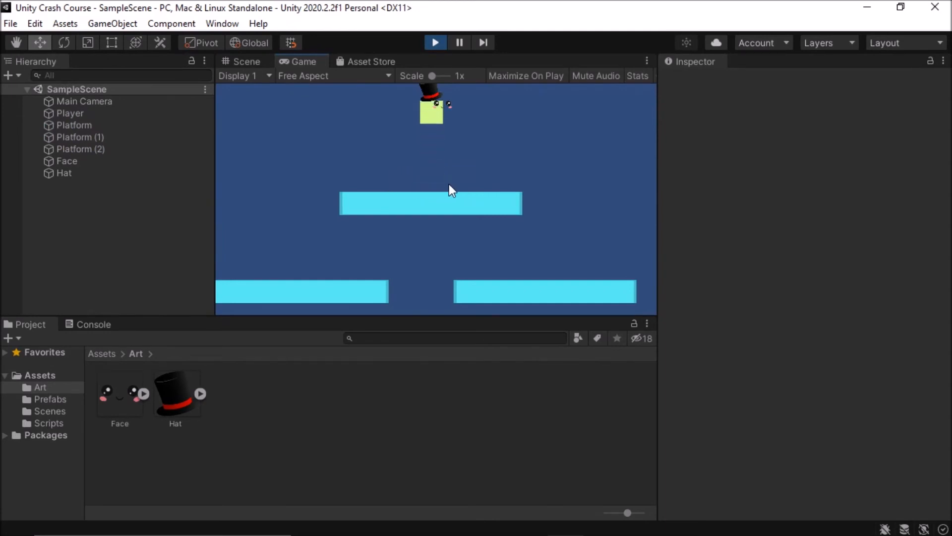
{"action": "key", "text": "Left"}
{"action": "key", "text": "Right"}
{"action": "key", "text": "Left"}
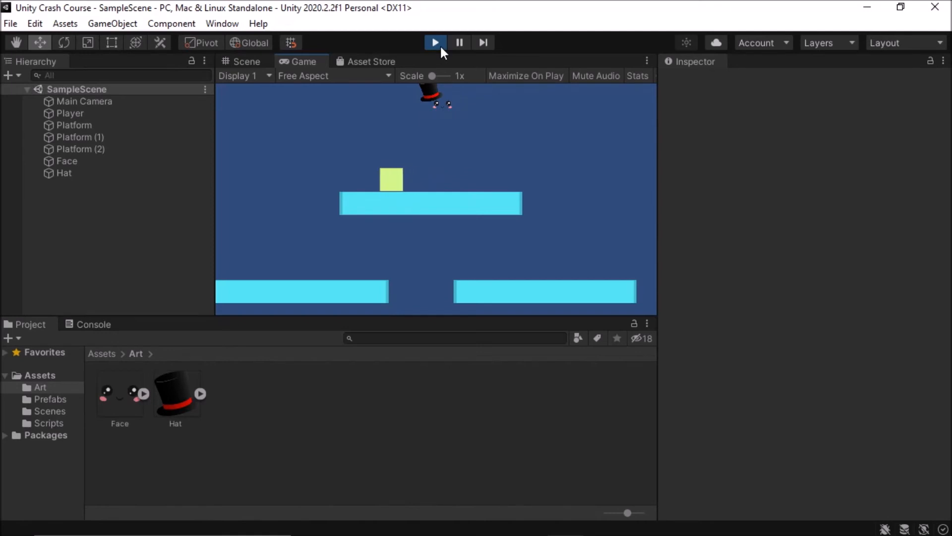
{"action": "left_click", "coordinate": [439, 44]}
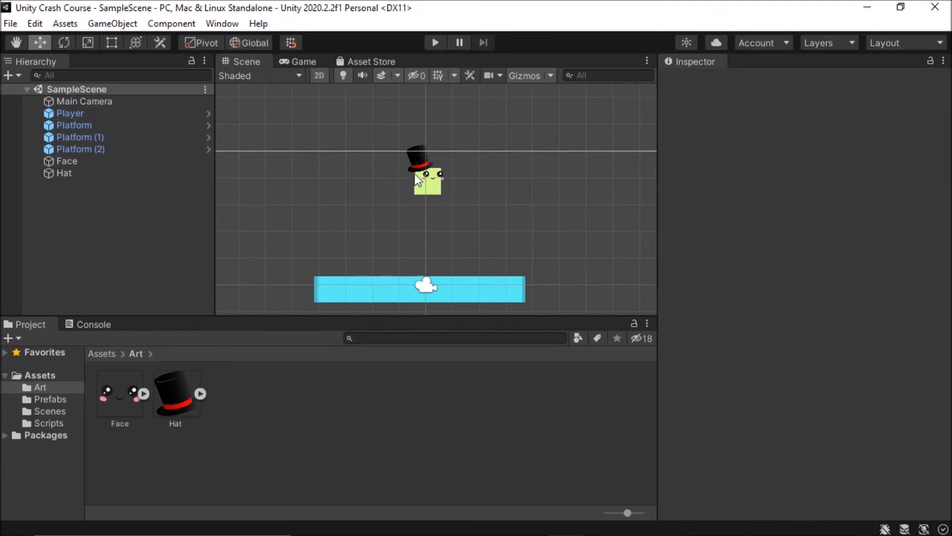
Make the Face a child of the Player in the scene hierarchy.
{"action": "scroll", "coordinate": [403, 175], "scroll_direction": "up", "scroll_amount": 2}
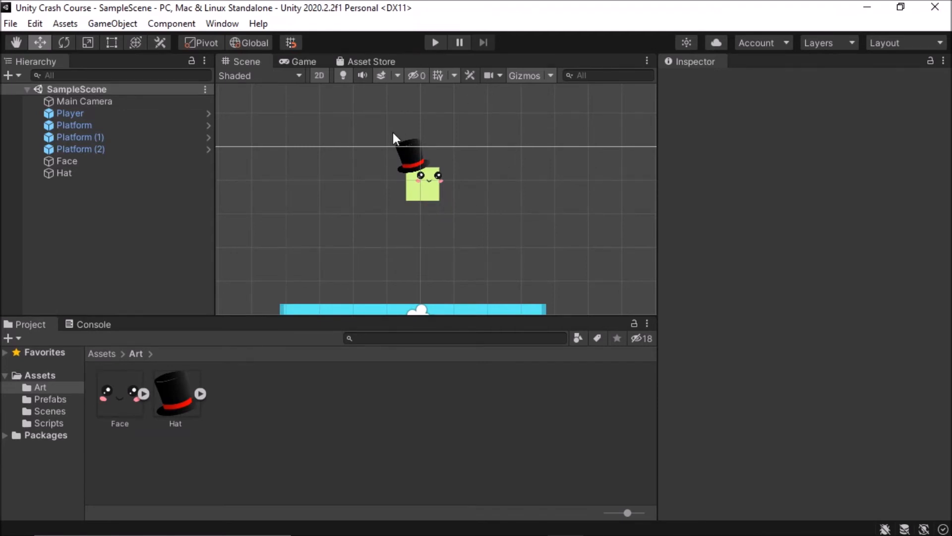
{"action": "left_click", "coordinate": [84, 160]}
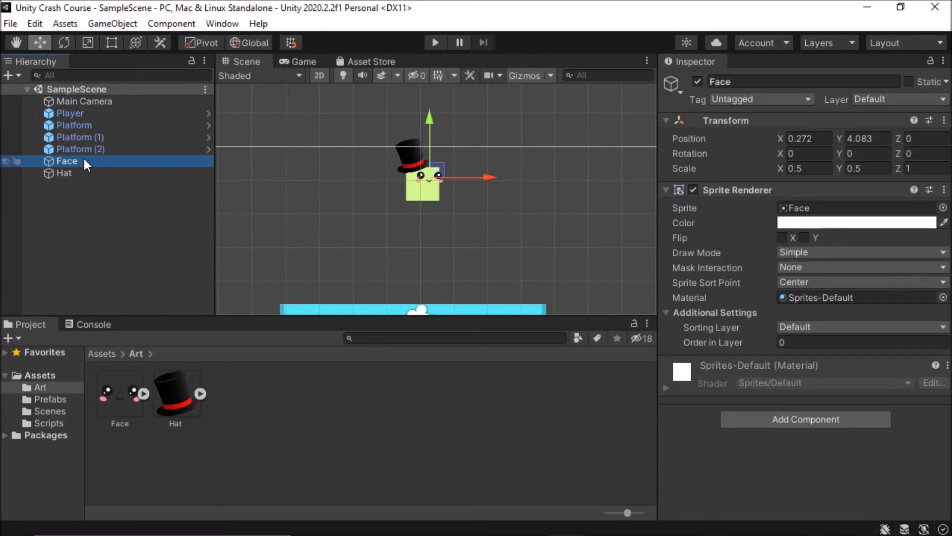
{"action": "left_click_drag", "start_coordinate": [59, 160], "coordinate": [114, 116]}
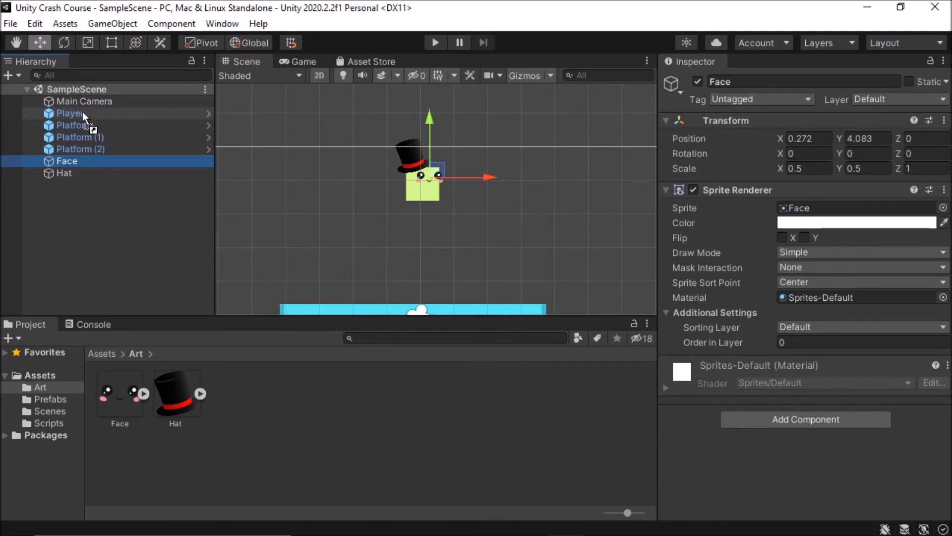
{"action": "left_click_drag", "start_coordinate": [72, 115], "coordinate": [73, 114]}
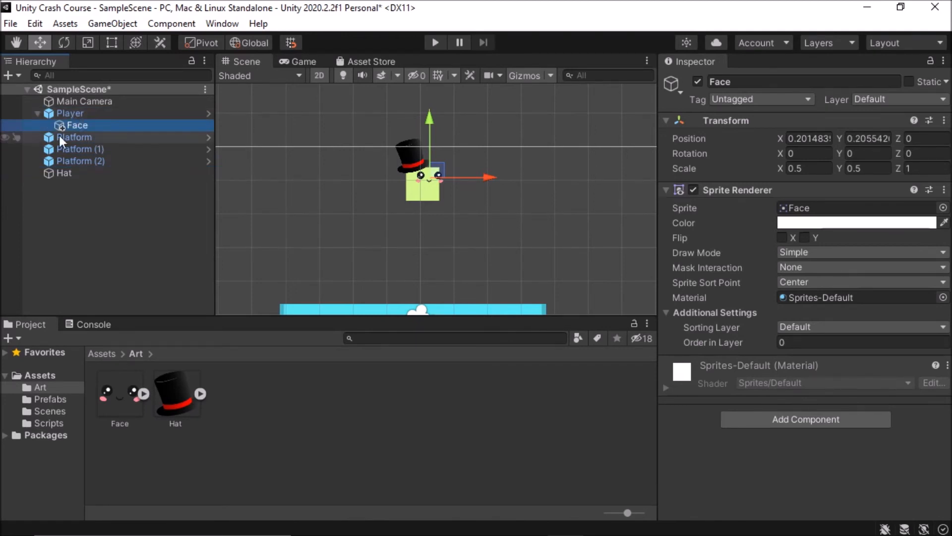
Examine the parent-child relationship between the Player and Face, collapsing and expanding the Player's children.
{"action": "left_click", "coordinate": [55, 114]}
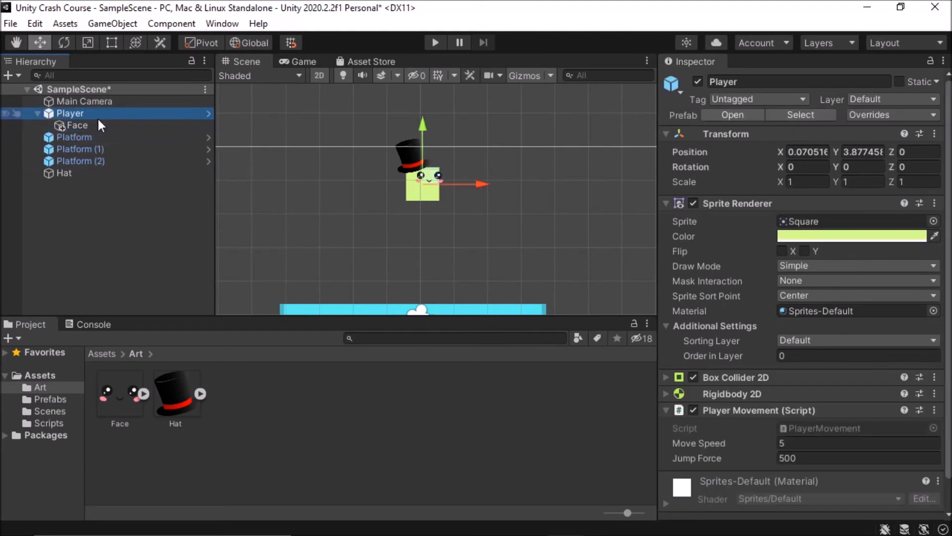
{"action": "left_click", "coordinate": [71, 123]}
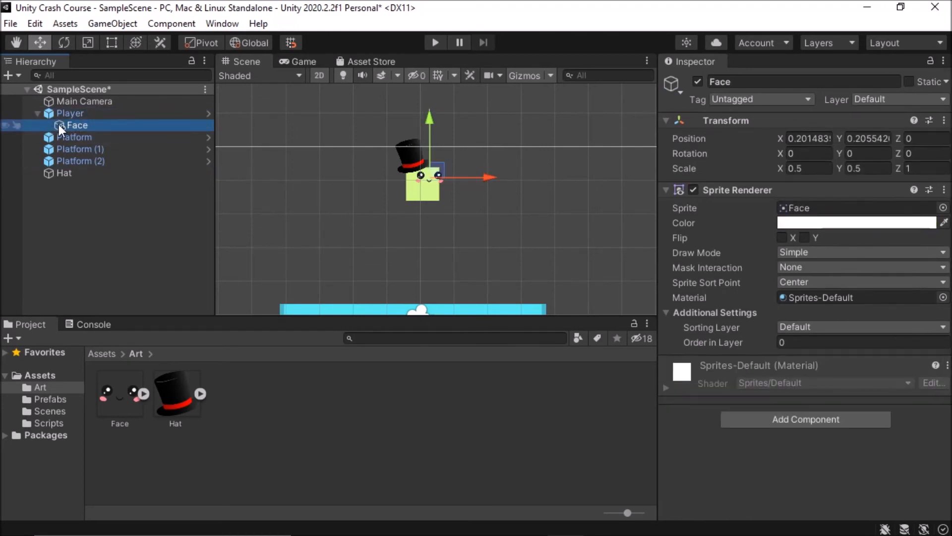
{"action": "left_click", "coordinate": [64, 118]}
{"action": "left_click", "coordinate": [66, 120]}
{"action": "left_click", "coordinate": [67, 117]}
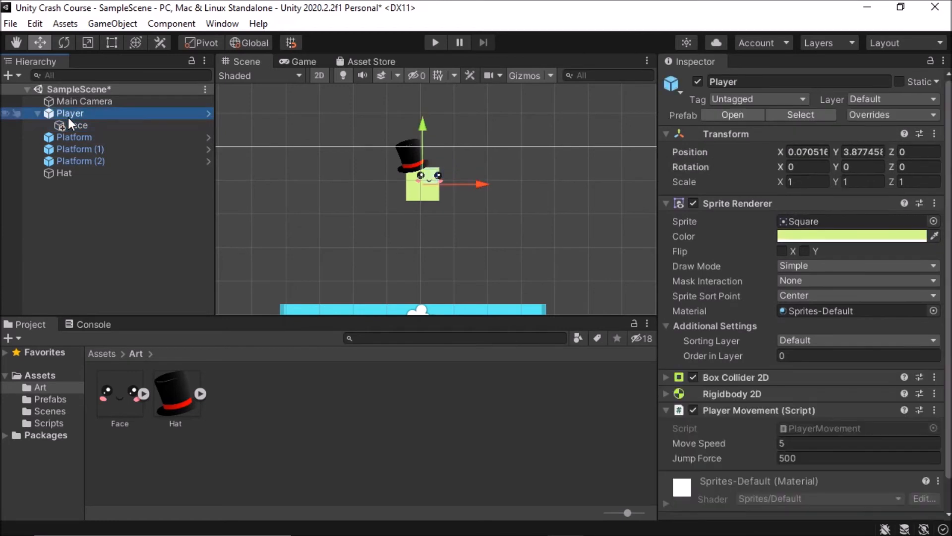
{"action": "left_click", "coordinate": [38, 113]}
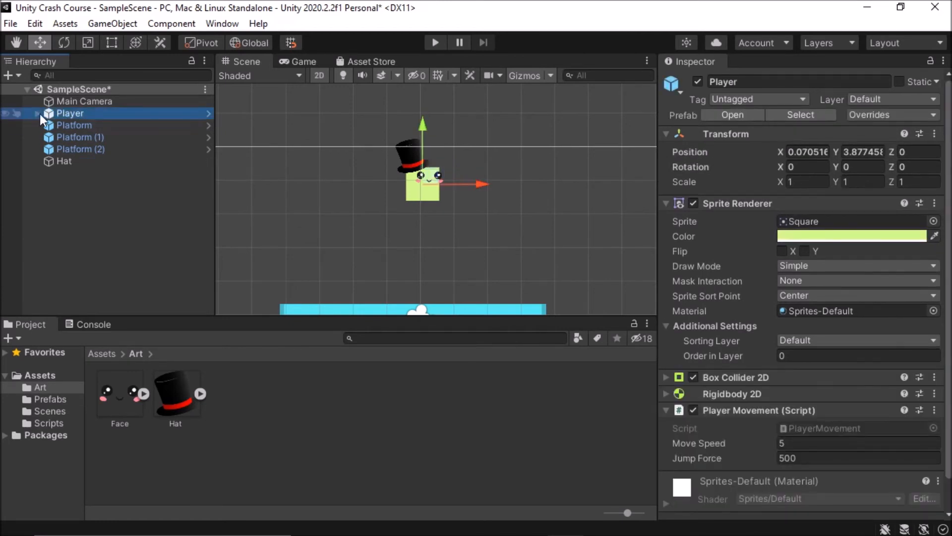
{"action": "left_click", "coordinate": [38, 114]}
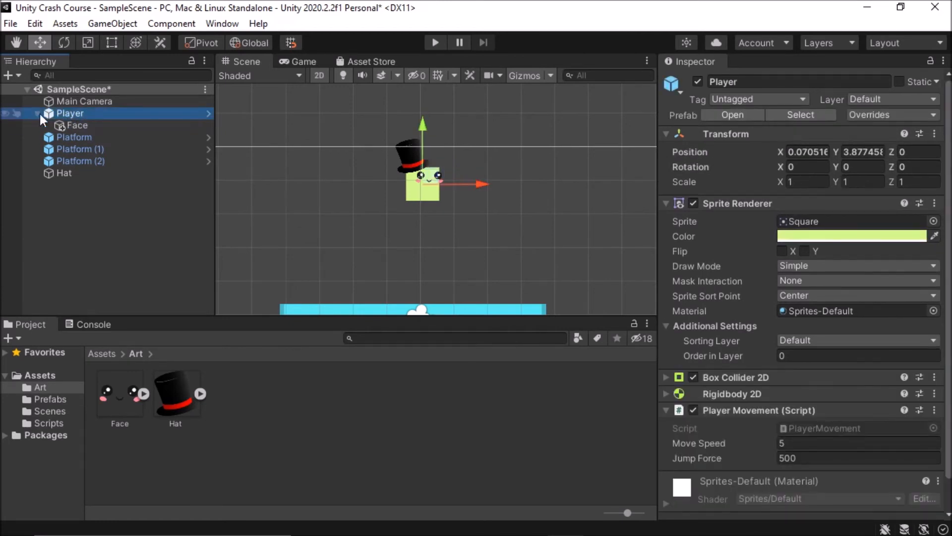
{"action": "left_click", "coordinate": [77, 127]}
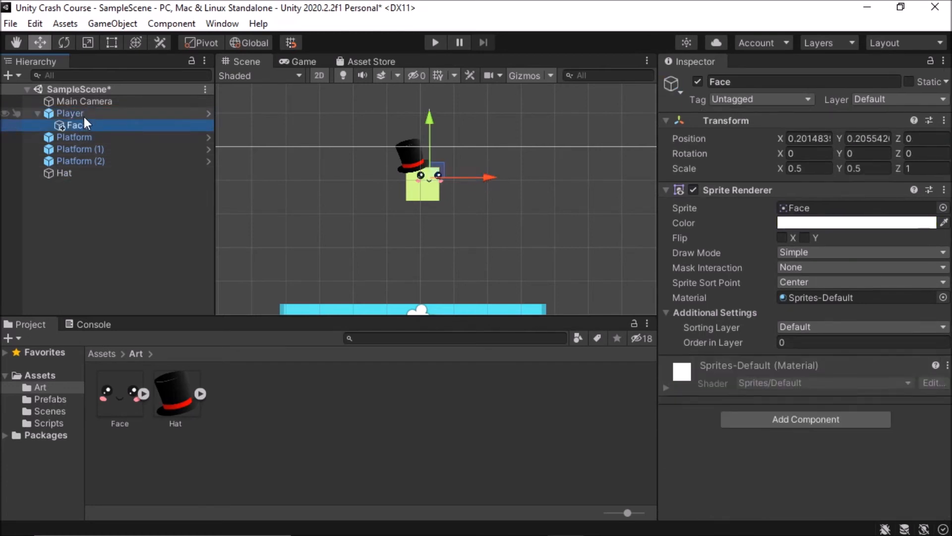
{"action": "left_click", "coordinate": [83, 116]}
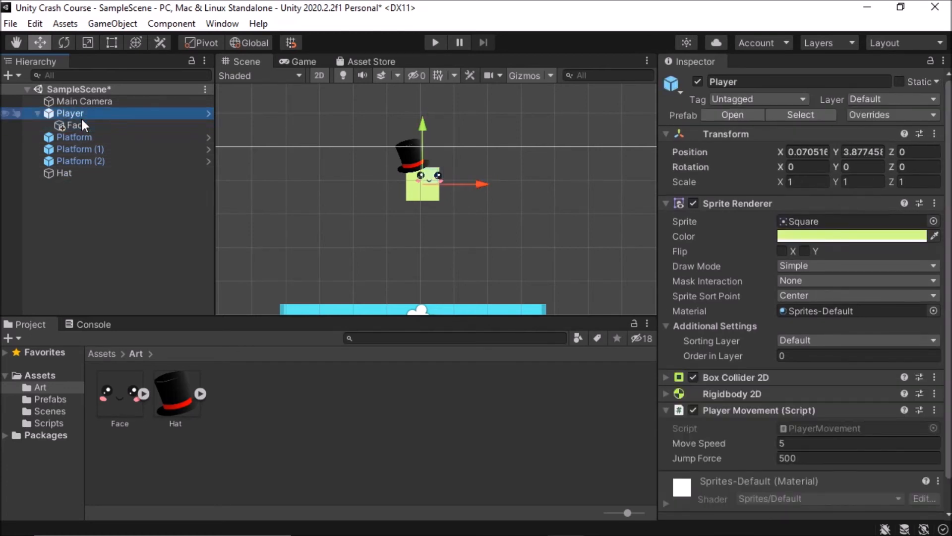
Make the Hat a child of the Player alongside the Face and save the scene.
{"action": "left_click", "coordinate": [62, 173]}
{"action": "left_click_drag", "start_coordinate": [64, 174], "coordinate": [73, 115]}
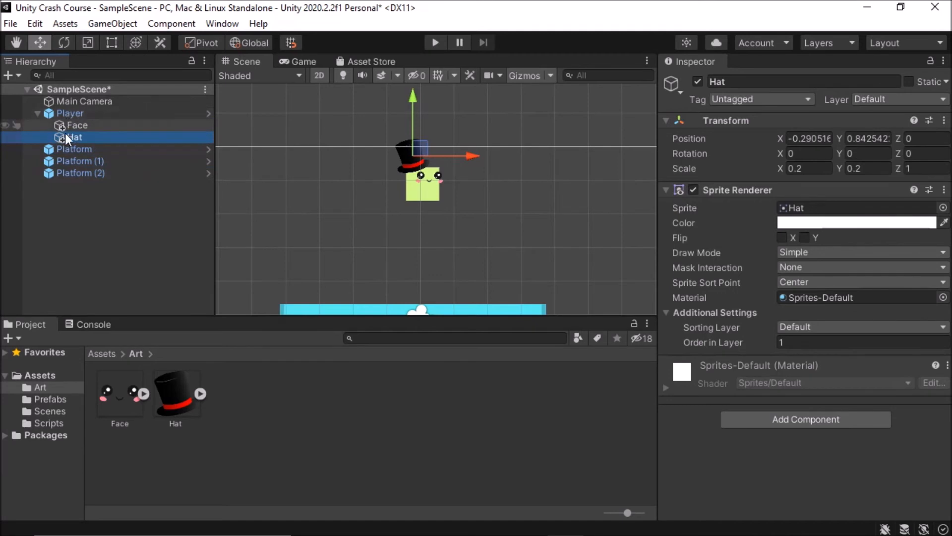
{"action": "key", "text": "ctrl+s"}
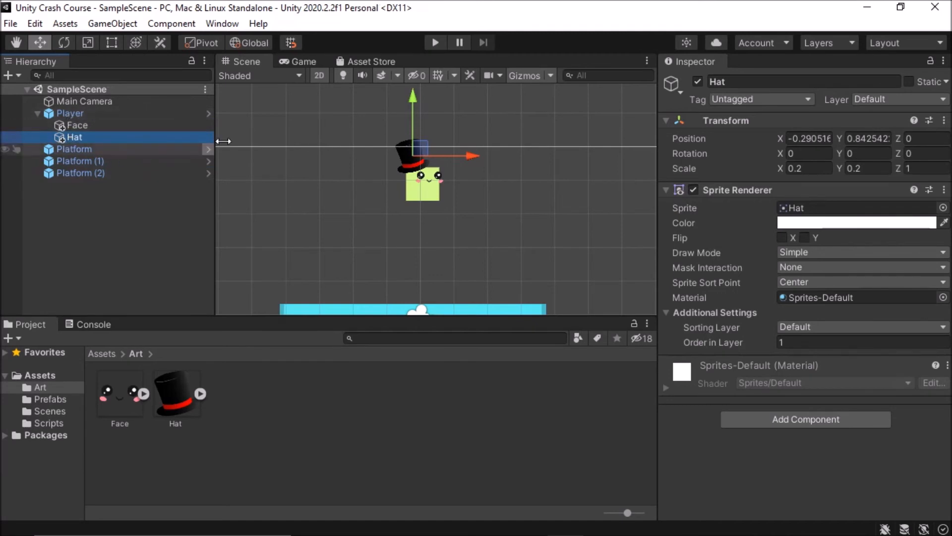
Playtest the scene, moving the Player both ways to check whether the Face and Hat follow, and stop the game.
{"action": "left_click", "coordinate": [434, 44]}
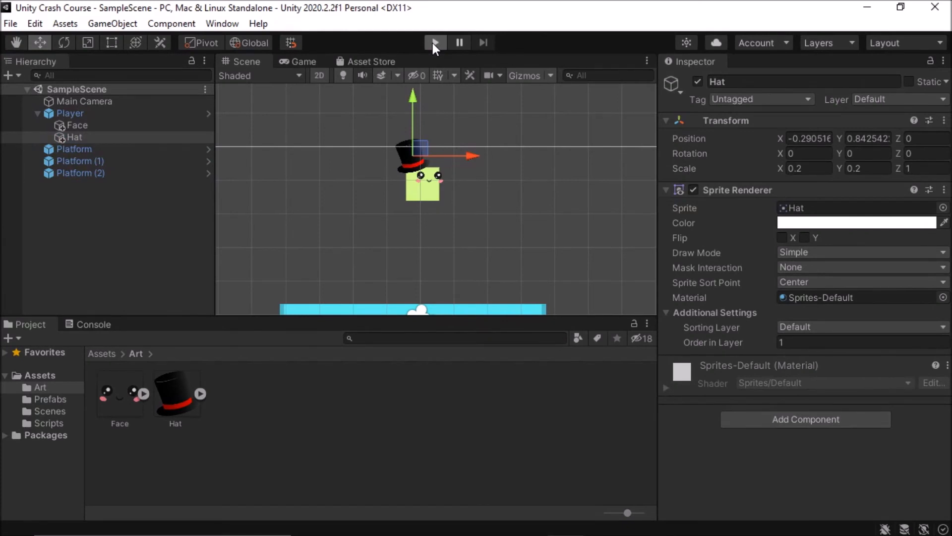
{"action": "key", "text": "d"}
{"action": "key", "text": "a"}
{"action": "key", "text": "a"}
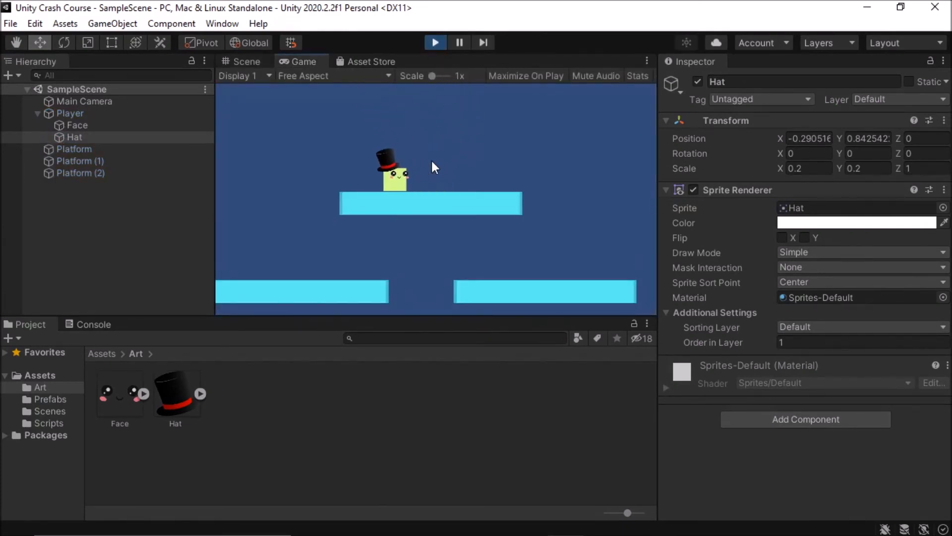
{"action": "key", "text": "d"}
{"action": "left_click", "coordinate": [436, 43]}
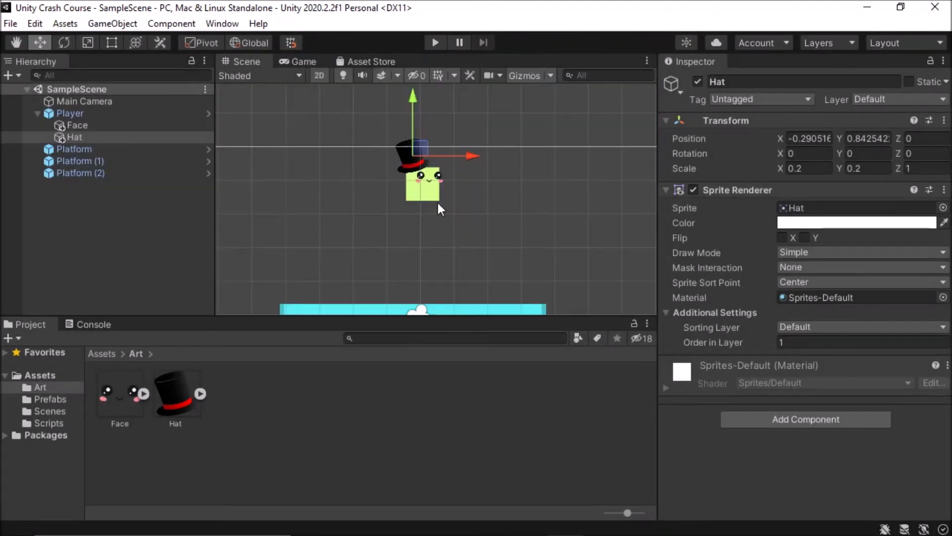
Compare the Transform positions of the Player, Face and Hat to examine how the children's positions relate to their parent.
{"action": "left_click", "coordinate": [100, 124]}
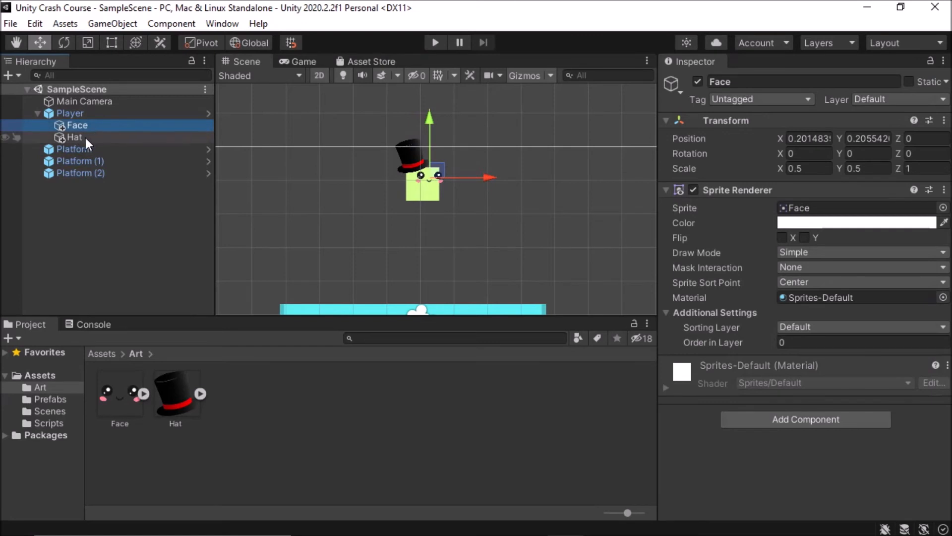
{"action": "left_click", "coordinate": [84, 136]}
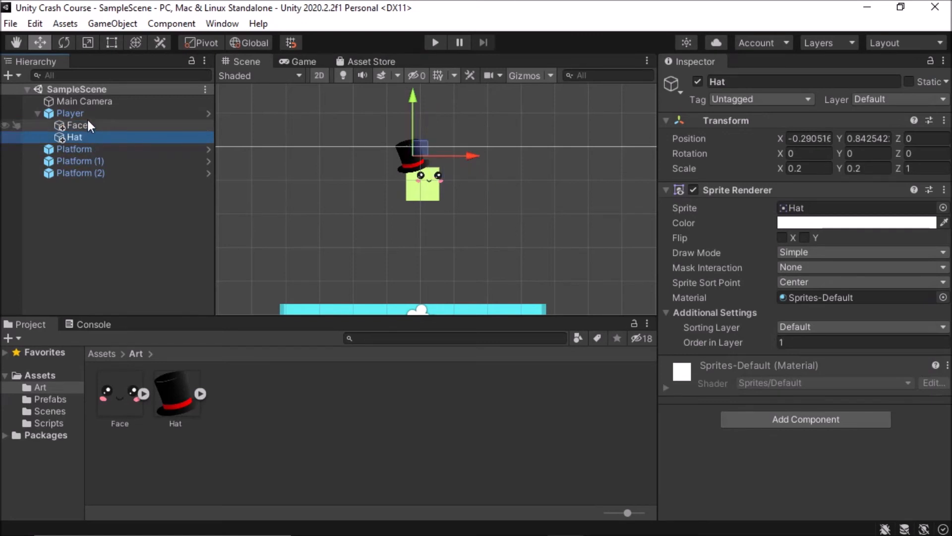
{"action": "left_click", "coordinate": [90, 114]}
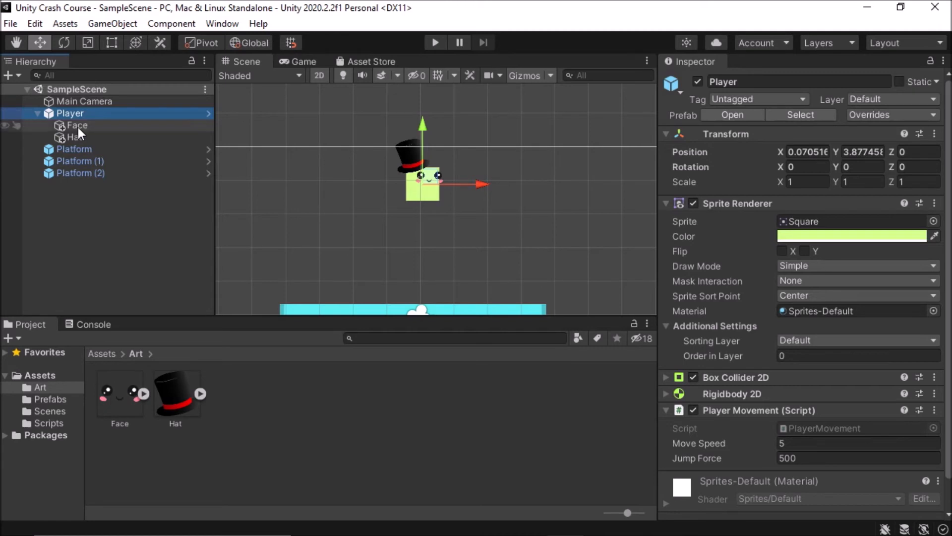
{"action": "left_click", "coordinate": [84, 126]}
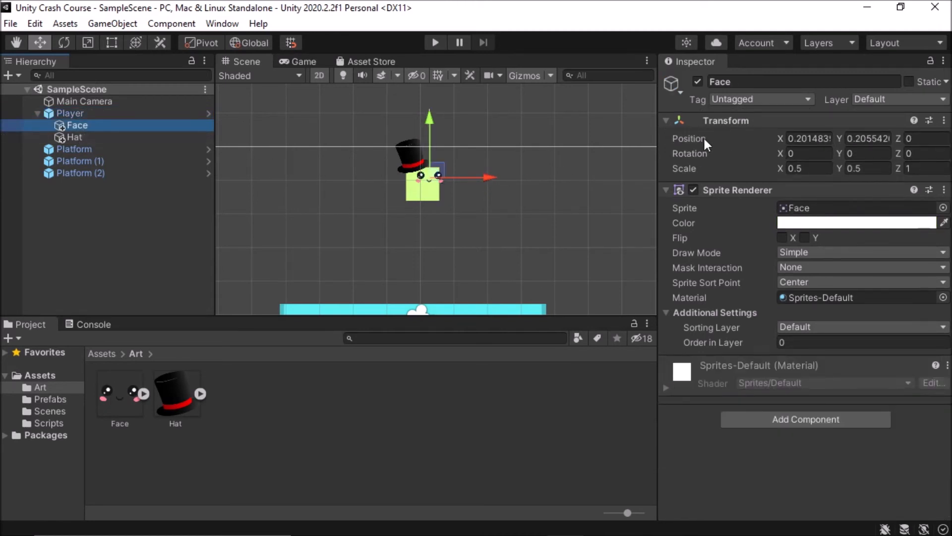
{"action": "scroll", "coordinate": [434, 175], "scroll_direction": "up", "scroll_amount": 2}
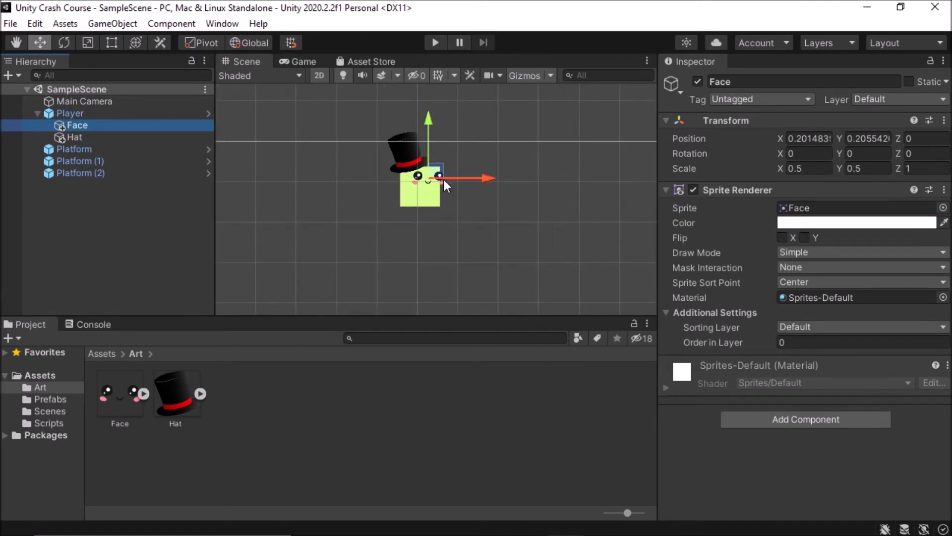
{"action": "left_click", "coordinate": [85, 113]}
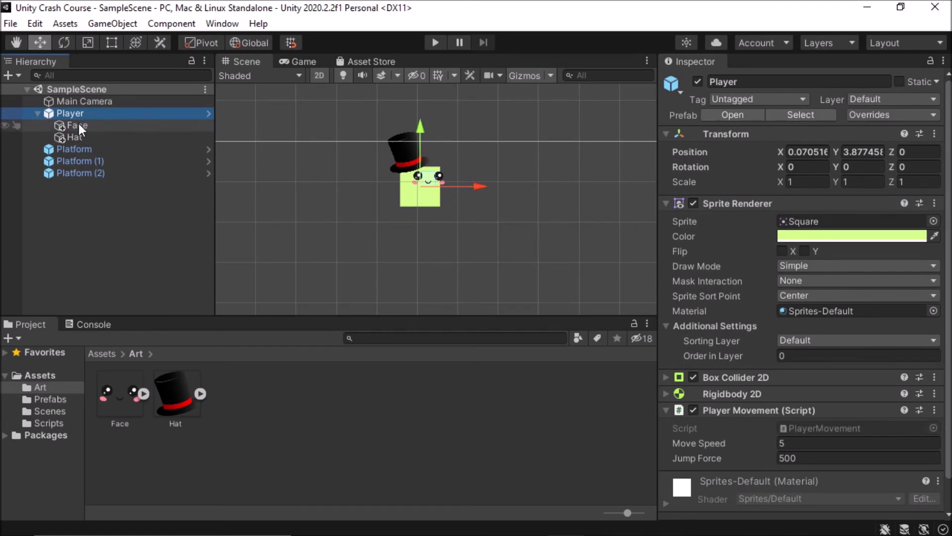
{"action": "left_click", "coordinate": [79, 127]}
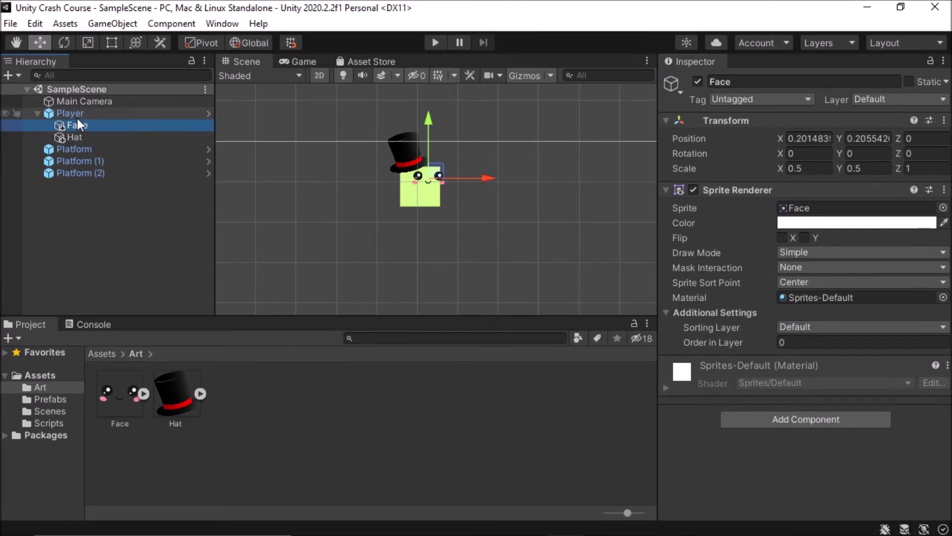
{"action": "left_click", "coordinate": [77, 117]}
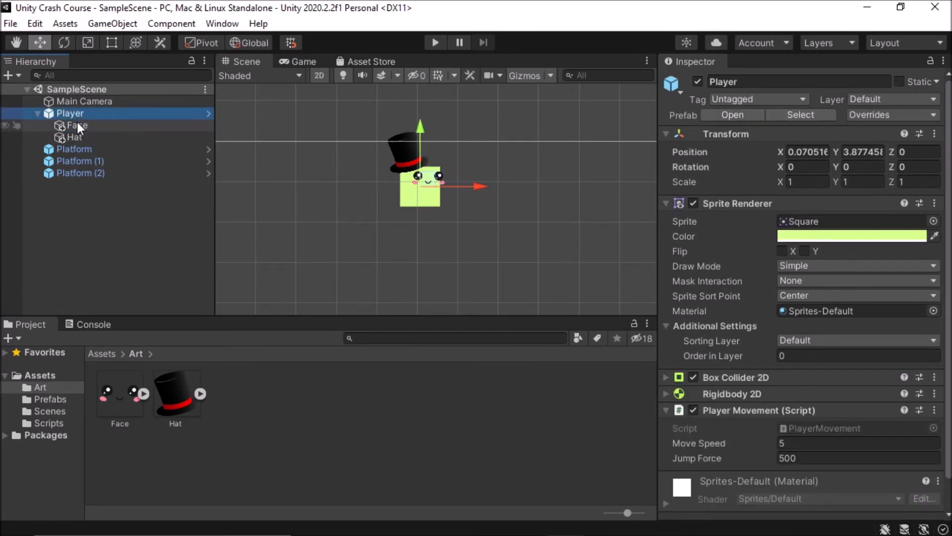
{"action": "left_click", "coordinate": [77, 123]}
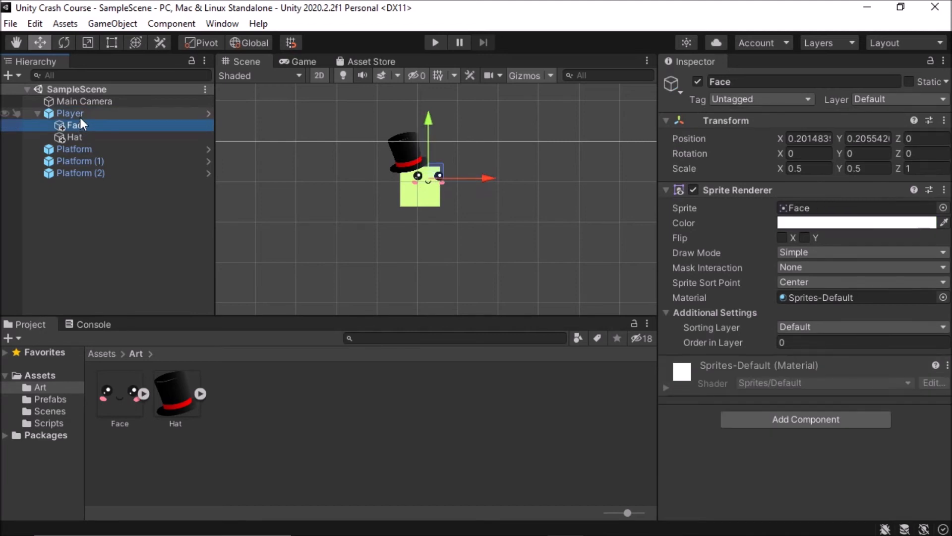
{"action": "left_click", "coordinate": [81, 115]}
{"action": "left_click", "coordinate": [77, 121]}
{"action": "left_click", "coordinate": [79, 133]}
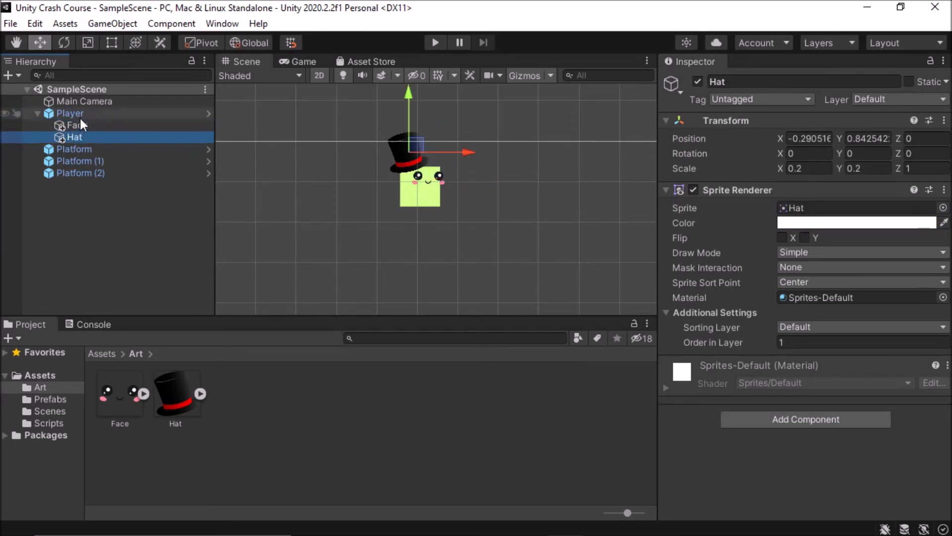
{"action": "left_click", "coordinate": [80, 115]}
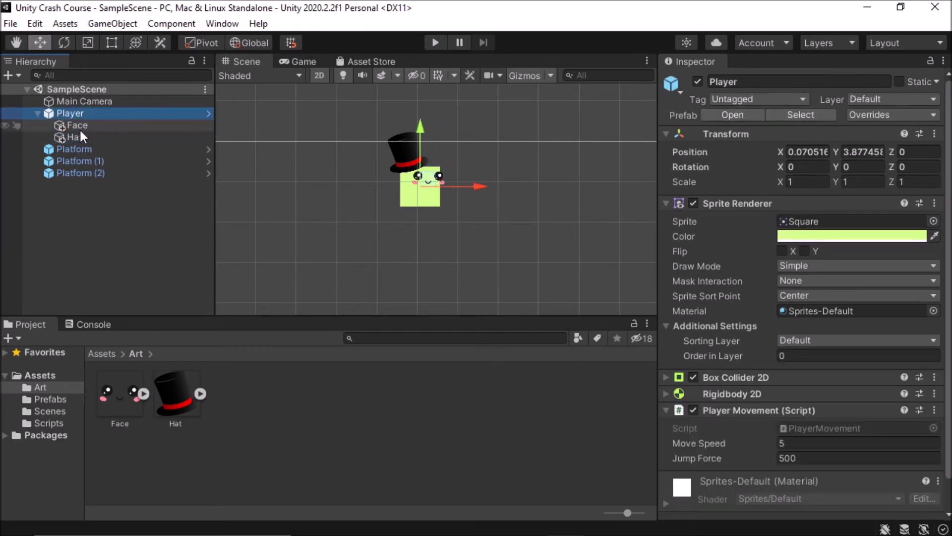
{"action": "left_click", "coordinate": [79, 135]}
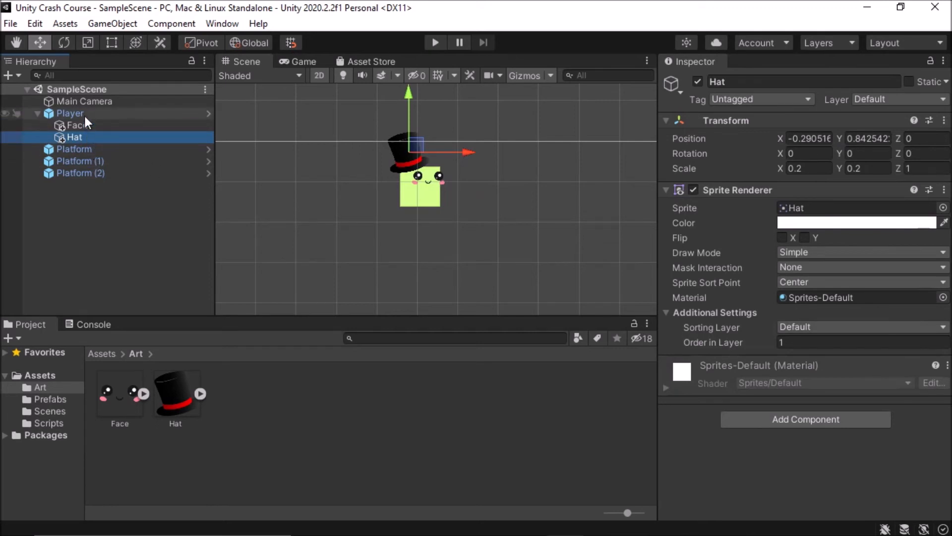
Set the Hat's position to X 0, Y 0 relative to the Player and inspect where it sits.
{"action": "left_click", "coordinate": [819, 141]}
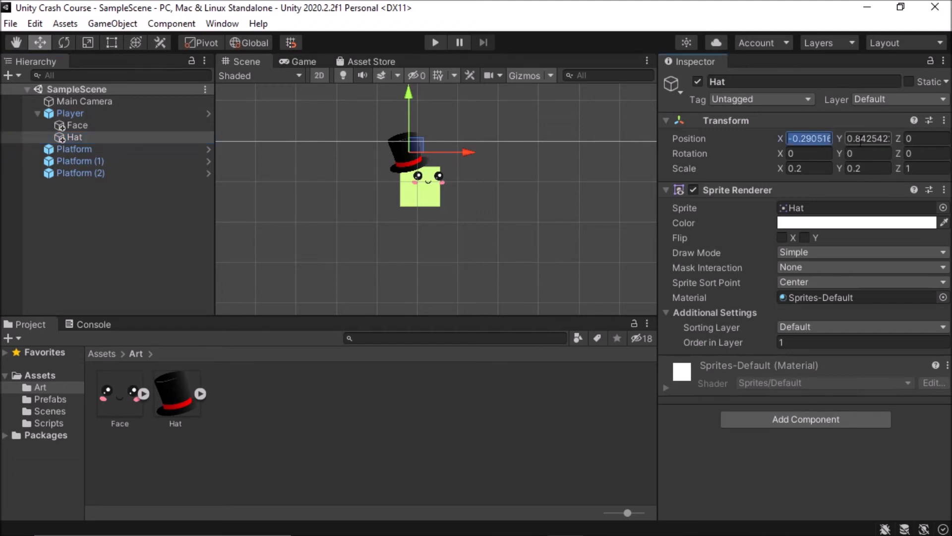
{"action": "type", "text": "0"}
{"action": "left_click", "coordinate": [868, 138]}
{"action": "type", "text": "0"}
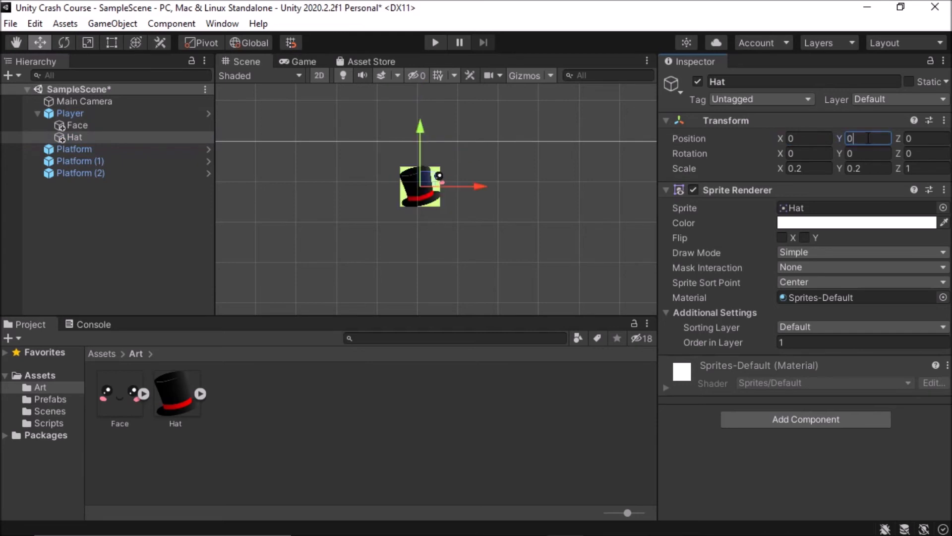
{"action": "scroll", "coordinate": [446, 176], "scroll_direction": "up", "scroll_amount": 12}
{"action": "scroll", "coordinate": [407, 178], "scroll_direction": "down", "scroll_amount": 6}
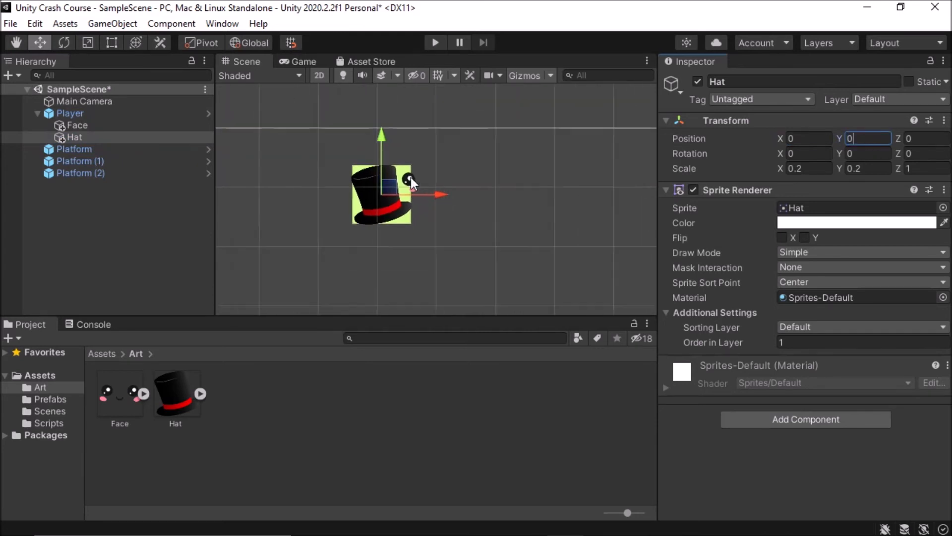
{"action": "scroll", "coordinate": [422, 181], "scroll_direction": "down", "scroll_amount": 5}
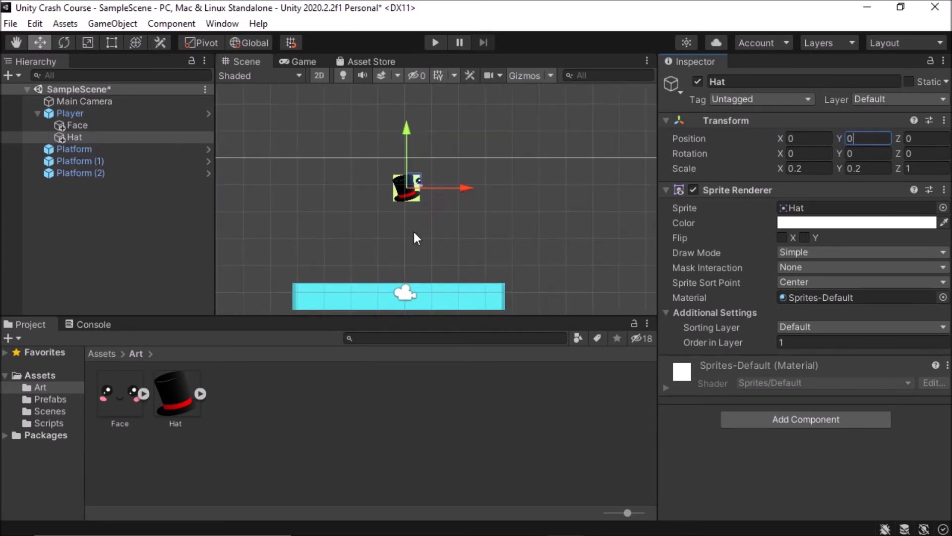
Move the Hat to about X -0.53, Y 1.05 relative to the Player, up and to the left of its centre.
{"action": "scroll", "coordinate": [425, 175], "scroll_direction": "up", "scroll_amount": 8}
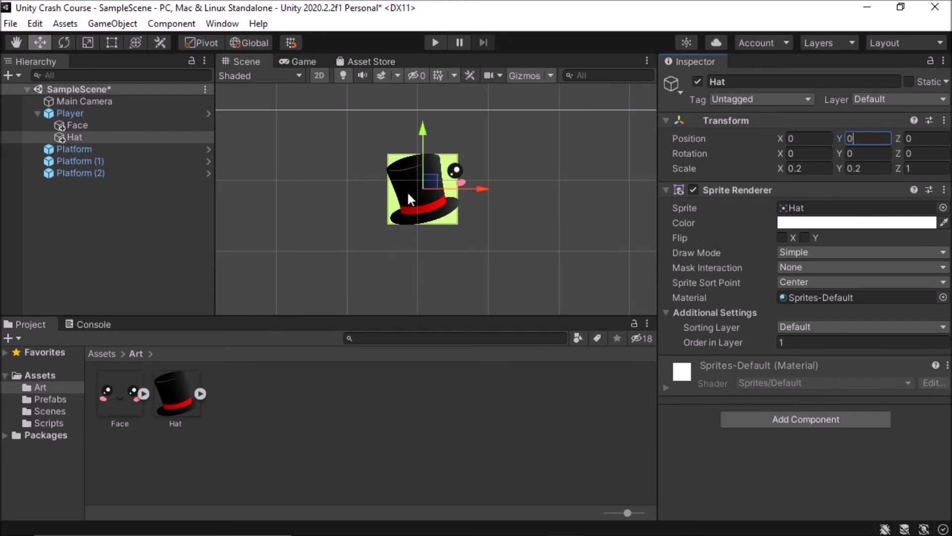
{"action": "left_click_drag", "start_coordinate": [438, 187], "coordinate": [400, 111]}
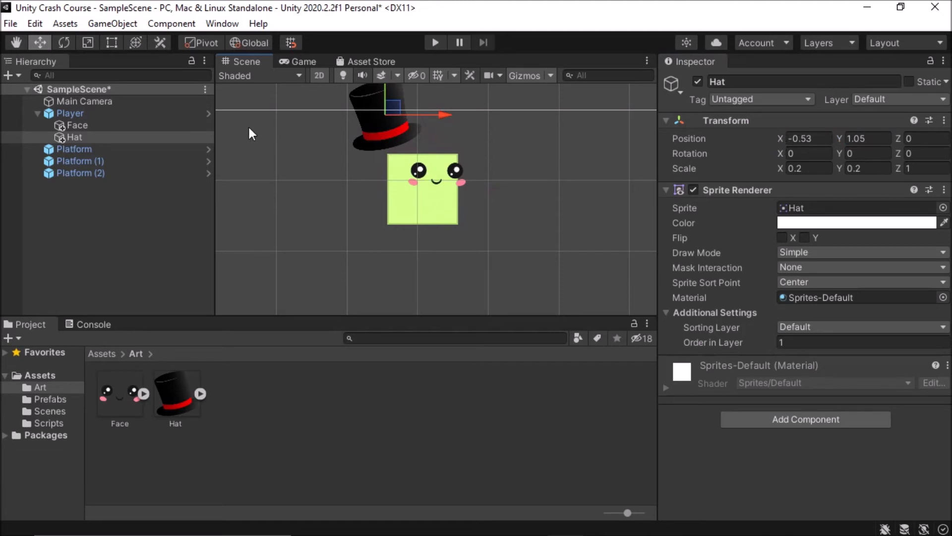
{"action": "left_click", "coordinate": [819, 140]}
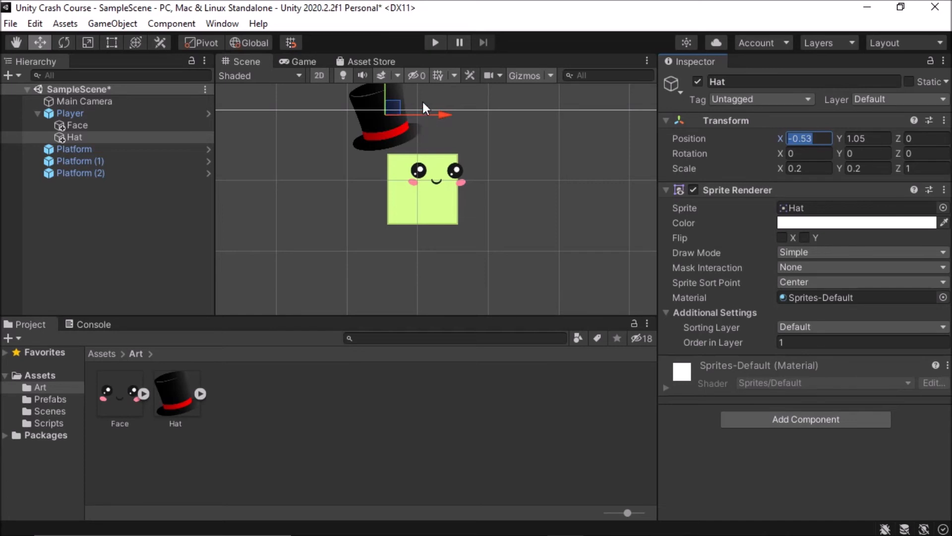
Undo the last position changes made to the Hat.
{"action": "key", "text": "ctrl+z"}
{"action": "key", "text": "ctrl+z"}
{"action": "key", "text": "ctrl+z"}
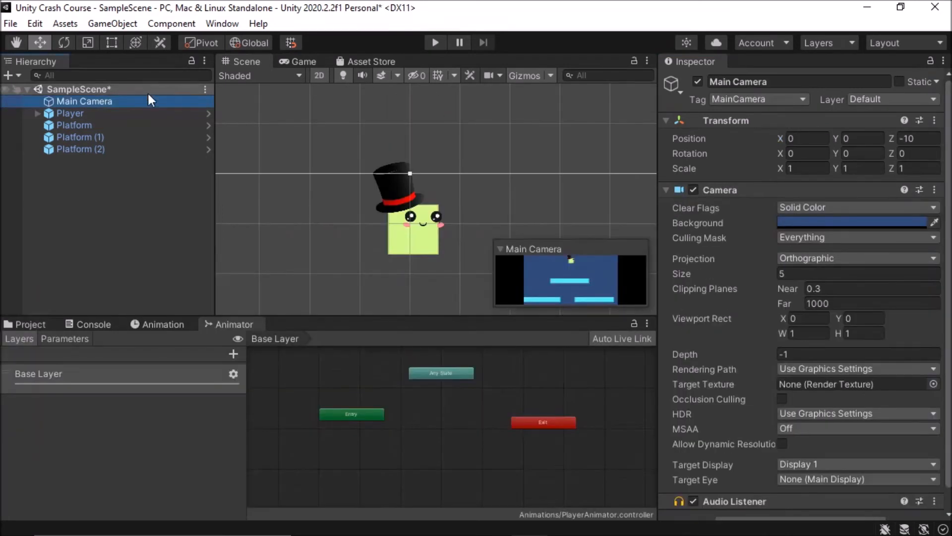
Apply all of the Player's overrides, including its Sprite Renderer, Animator, Face and Hat, to the Player prefab.
{"action": "left_click", "coordinate": [44, 112]}
{"action": "left_click", "coordinate": [39, 113]}
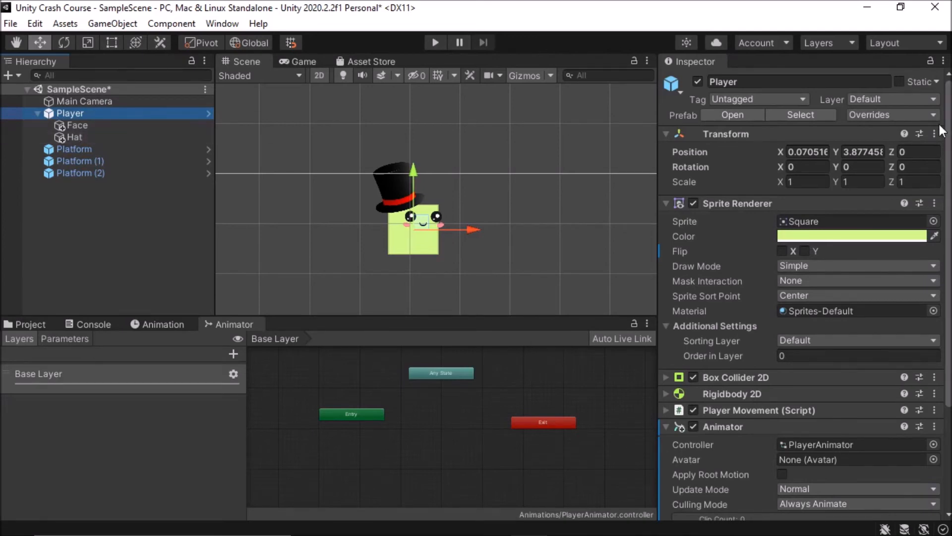
{"action": "left_click", "coordinate": [921, 114]}
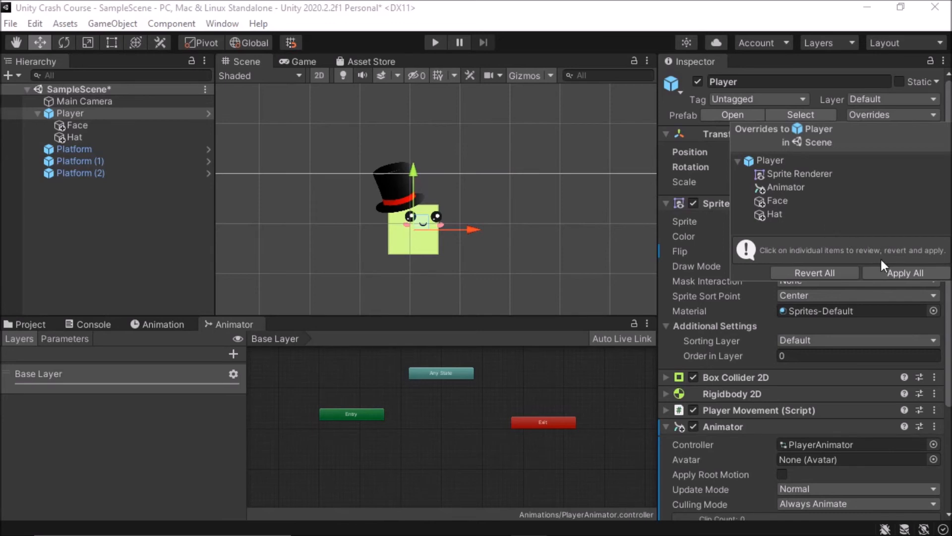
{"action": "left_click", "coordinate": [900, 276]}
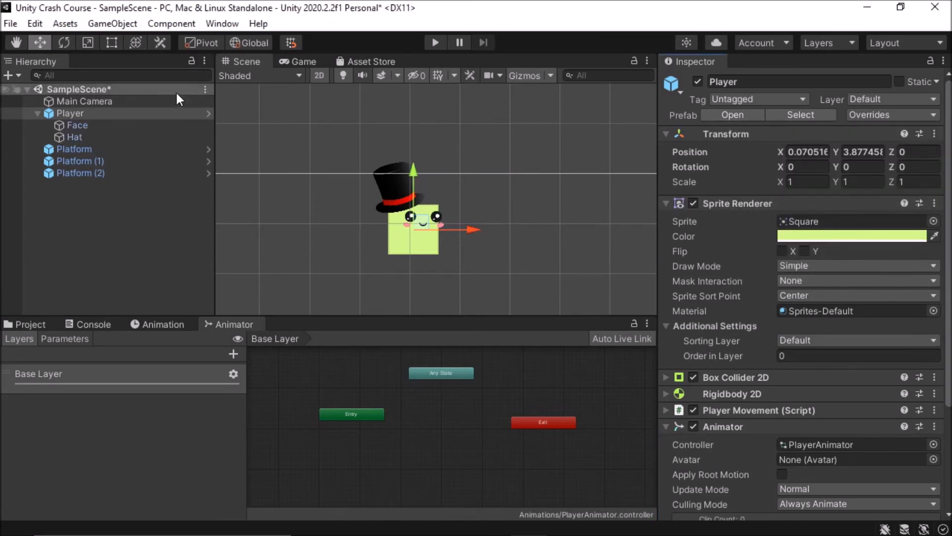
{"action": "left_click", "coordinate": [40, 113]}
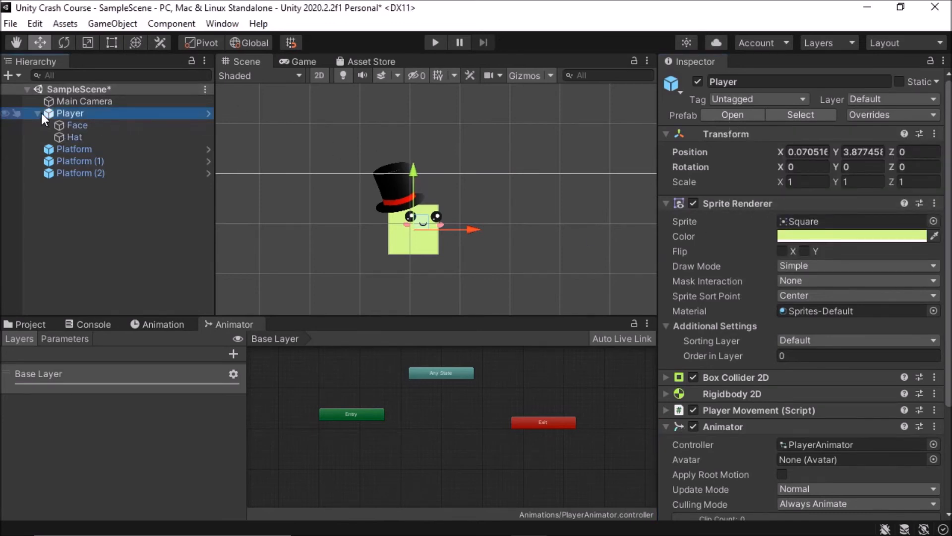
{"action": "left_click", "coordinate": [37, 113]}
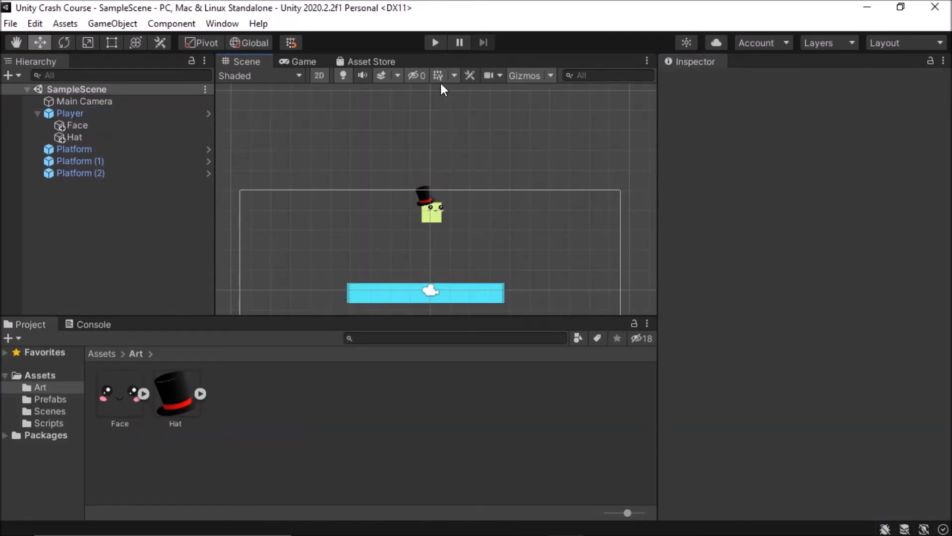
Playtest the scene, jumping and moving the Player both ways, drop it onto the lower-left platform, and stop the game.
{"action": "scroll", "coordinate": [417, 208], "scroll_direction": "up", "scroll_amount": 5}
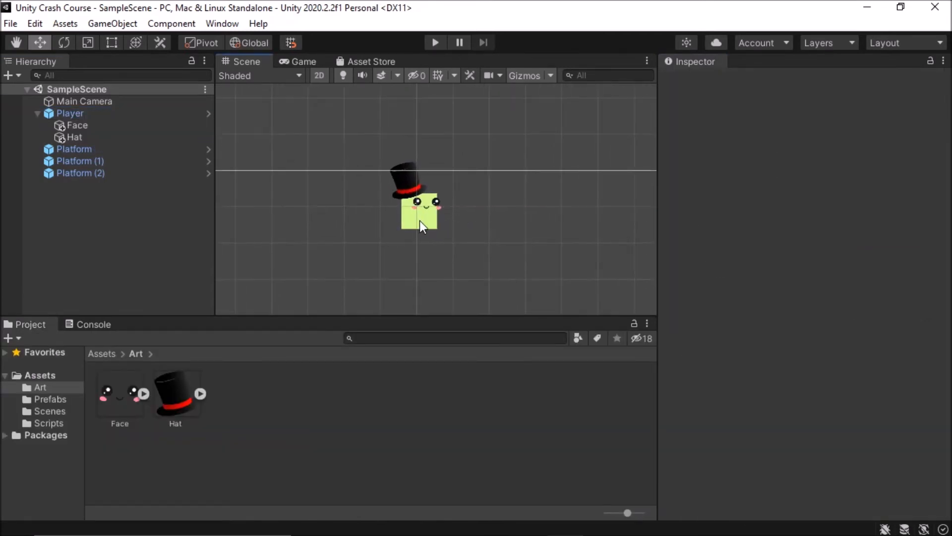
{"action": "left_click", "coordinate": [438, 42]}
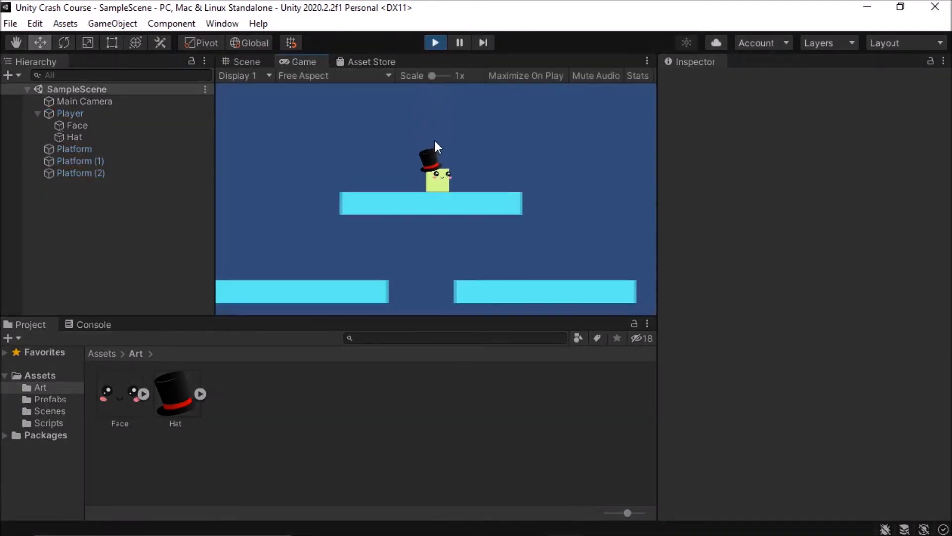
{"action": "key", "text": "space"}
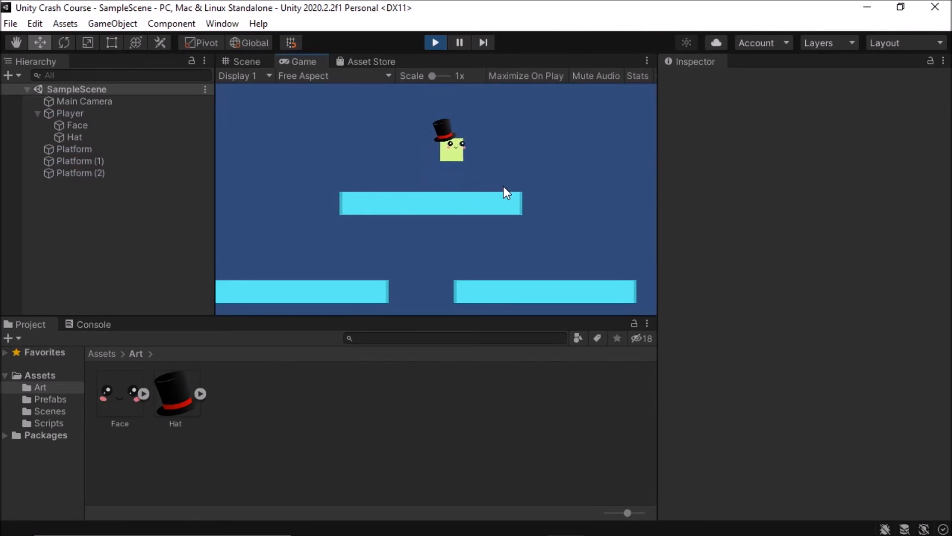
{"action": "key", "text": "a"}
{"action": "key", "text": "d"}
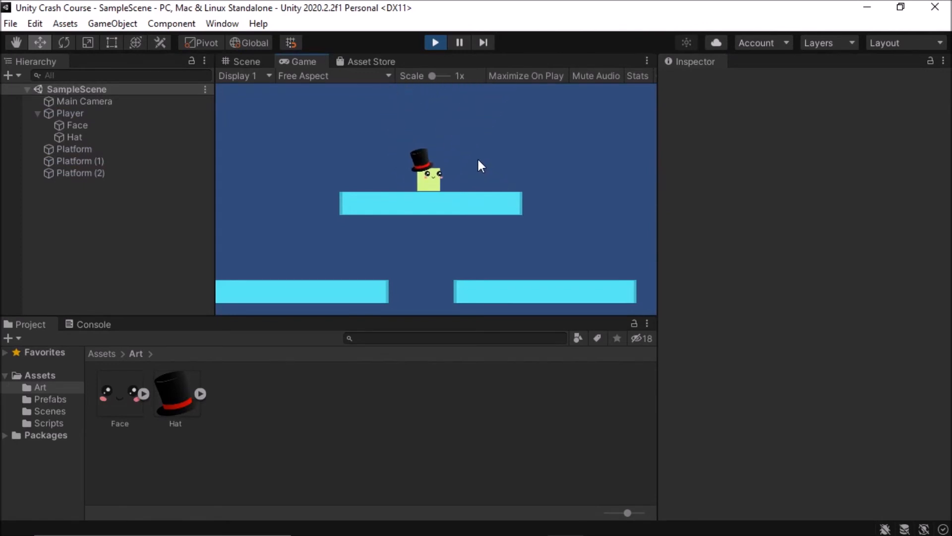
{"action": "key", "text": "a"}
{"action": "key", "text": "d"}
{"action": "key", "text": "a"}
{"action": "key", "text": "d"}
{"action": "key", "text": "a"}
{"action": "key", "text": "d"}
{"action": "key", "text": "d"}
{"action": "key", "text": "a"}
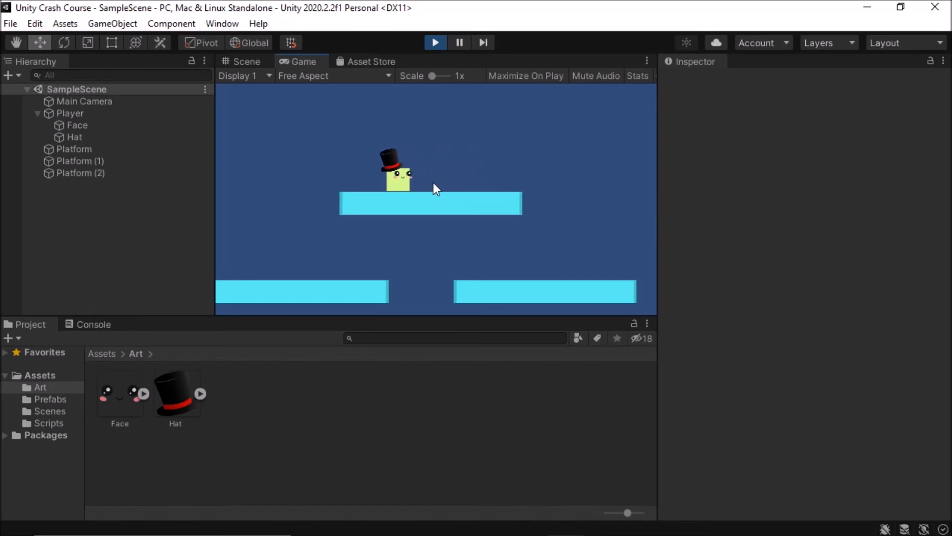
{"action": "key", "text": "d"}
{"action": "key", "text": "a"}
{"action": "key", "text": "d"}
{"action": "key", "text": "a"}
{"action": "key", "text": "d"}
{"action": "key", "text": "d"}
{"action": "key", "text": "a"}
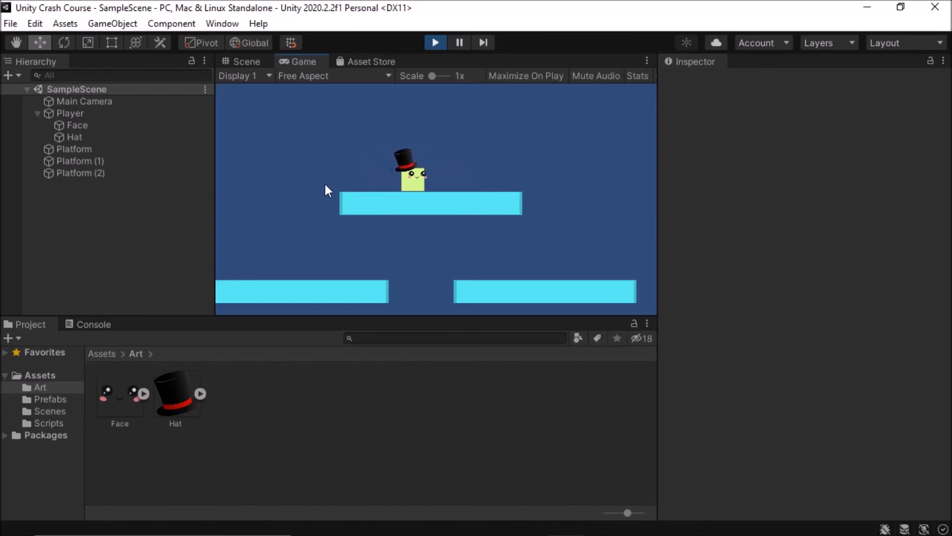
{"action": "key", "text": "a"}
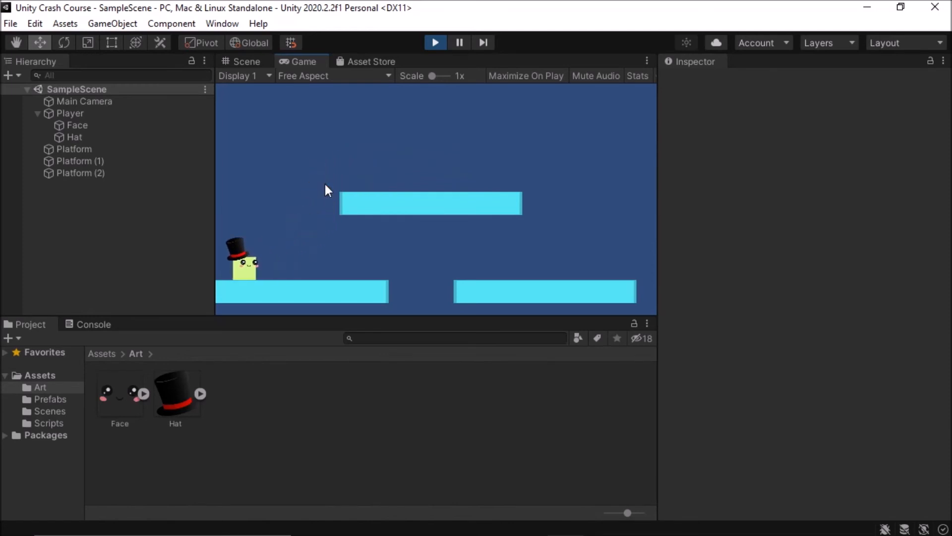
{"action": "left_click", "coordinate": [435, 44]}
Examine the Player and its Face and Hat children up close in the scene, comparing their component settings, and clear the selection.
{"action": "scroll", "coordinate": [519, 159], "scroll_direction": "up", "scroll_amount": 5}
{"action": "scroll", "coordinate": [377, 238], "scroll_direction": "up", "scroll_amount": 1}
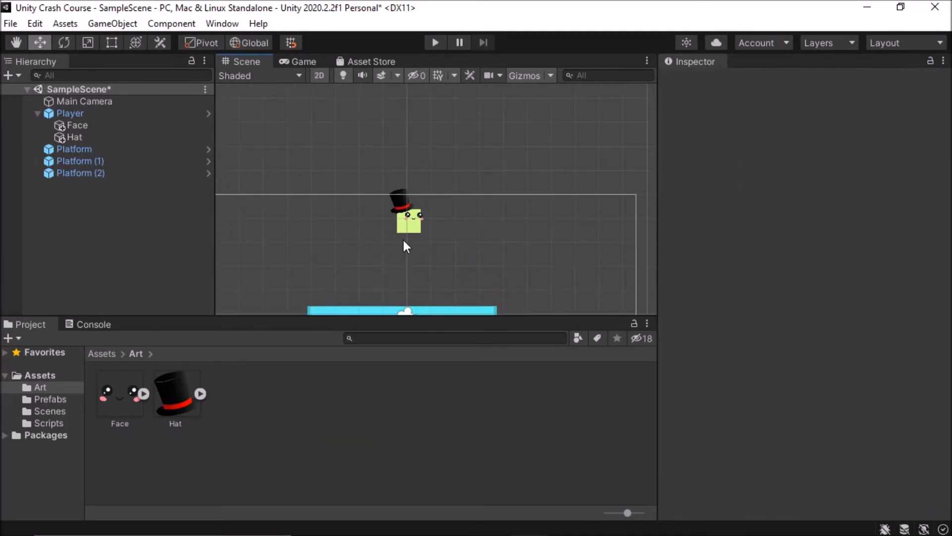
{"action": "middle_click_drag", "start_coordinate": [402, 243], "coordinate": [411, 225]}
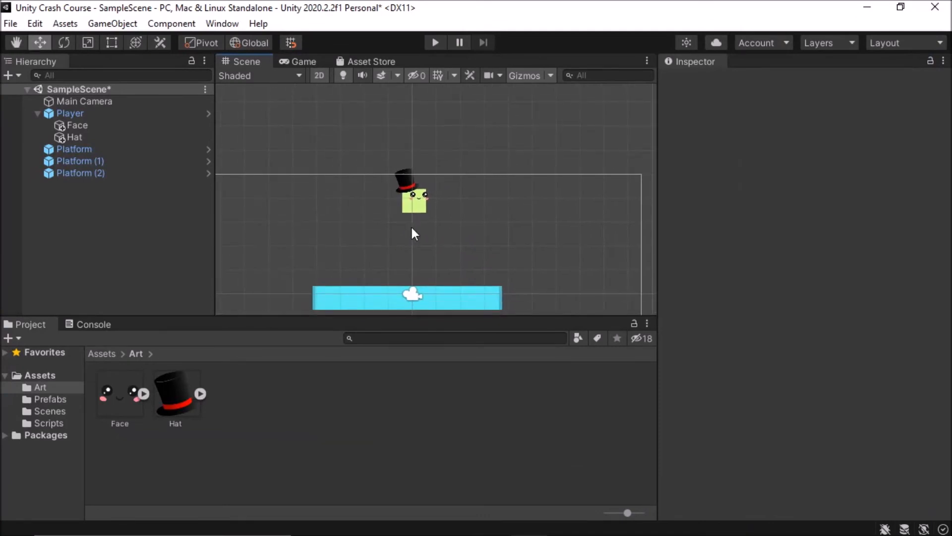
{"action": "left_click", "coordinate": [67, 118]}
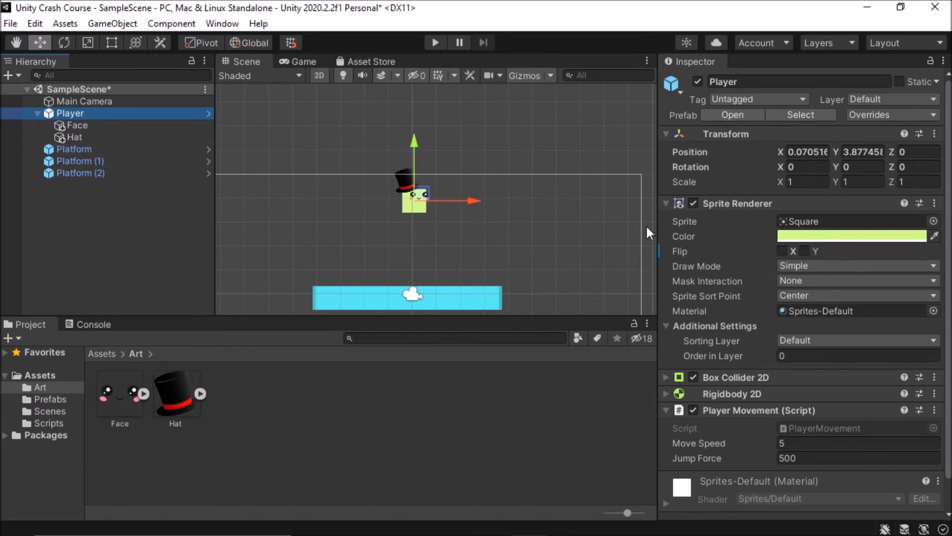
{"action": "scroll", "coordinate": [647, 227], "scroll_direction": "up", "scroll_amount": 3}
{"action": "middle_click_drag", "start_coordinate": [563, 241], "coordinate": [589, 216]}
{"action": "left_click", "coordinate": [563, 222]}
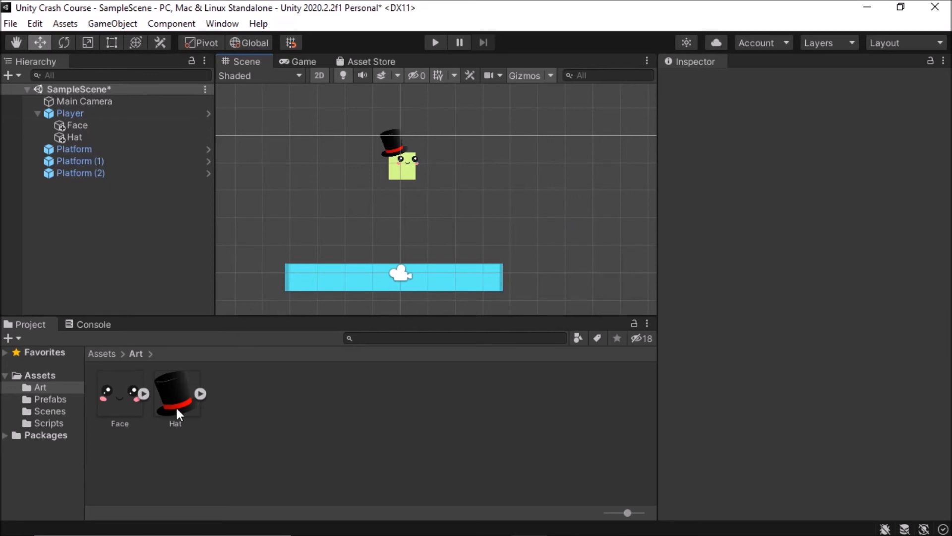
{"action": "left_click", "coordinate": [392, 133]}
{"action": "scroll", "coordinate": [395, 135], "scroll_direction": "up", "scroll_amount": 1}
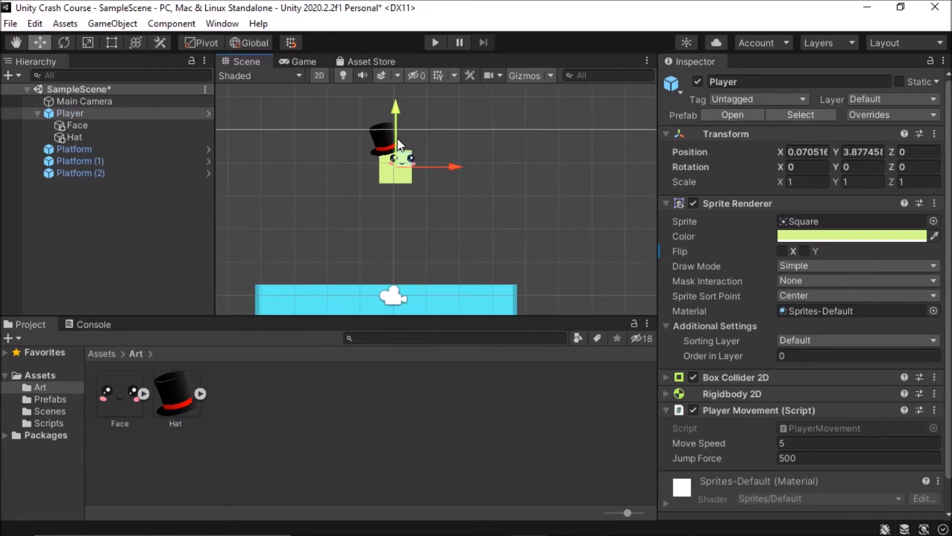
{"action": "scroll", "coordinate": [377, 143], "scroll_direction": "up", "scroll_amount": 2}
{"action": "left_click", "coordinate": [79, 126]}
{"action": "left_click", "coordinate": [79, 137]}
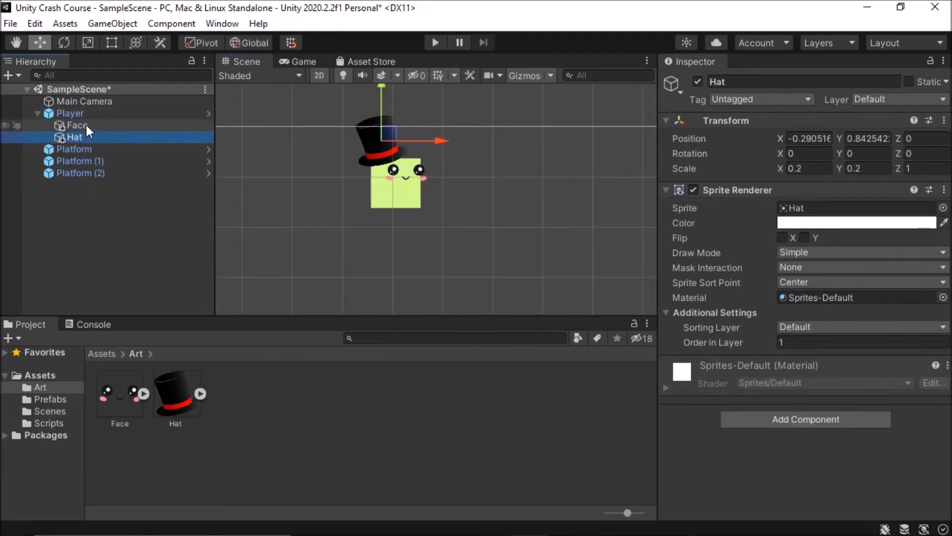
{"action": "left_click", "coordinate": [85, 126]}
{"action": "left_click", "coordinate": [85, 113]}
{"action": "left_click", "coordinate": [84, 126]}
{"action": "left_click", "coordinate": [79, 137]}
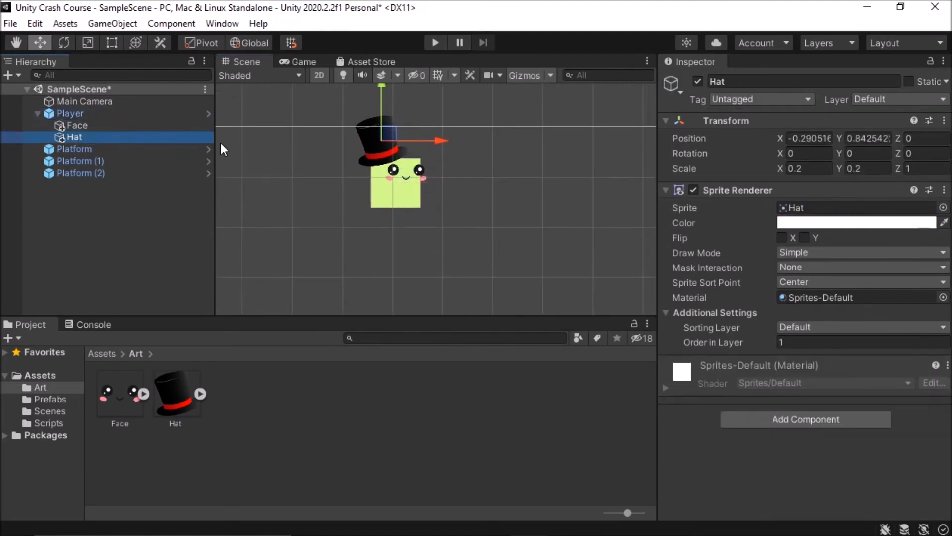
{"action": "left_click", "coordinate": [259, 147]}
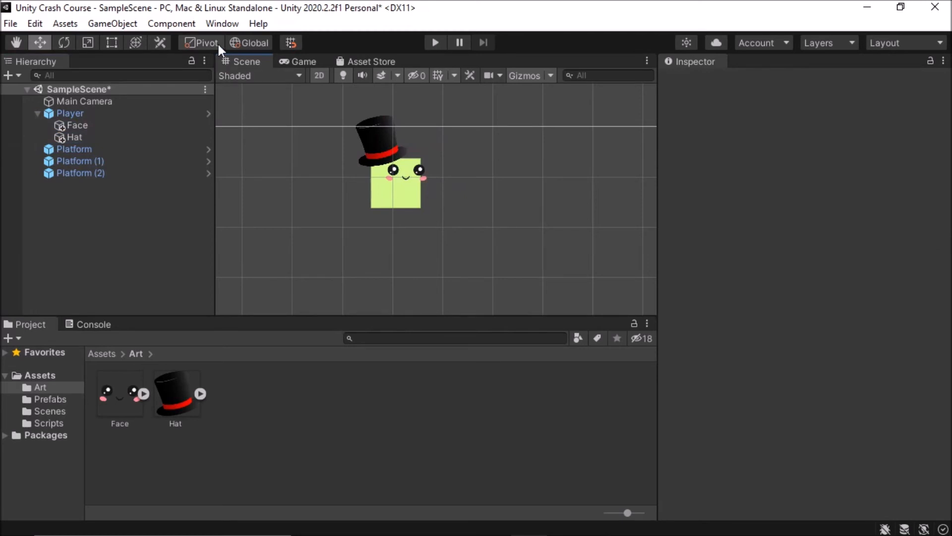
Open the Animation and Animator windows and dock both beside the Console.
{"action": "left_click", "coordinate": [223, 25]}
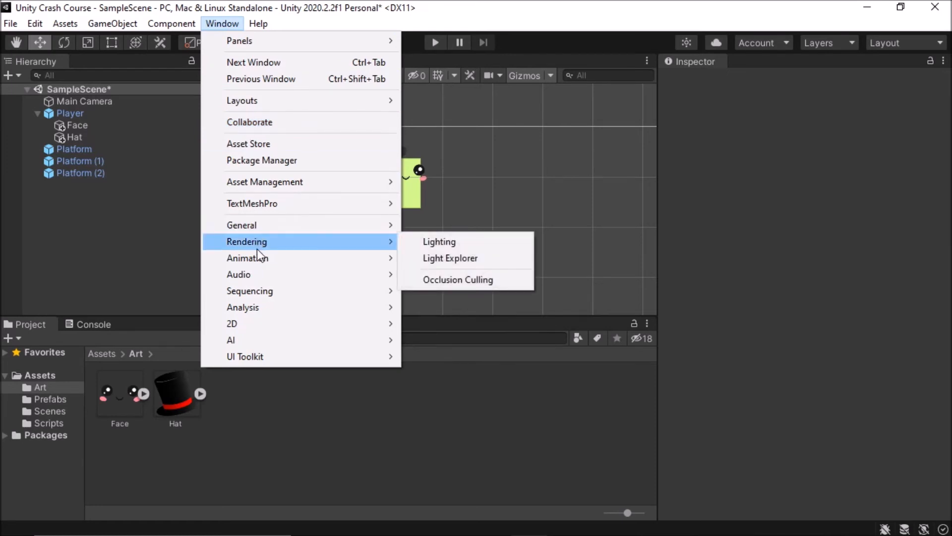
{"action": "mouse_move", "coordinate": [258, 257]}
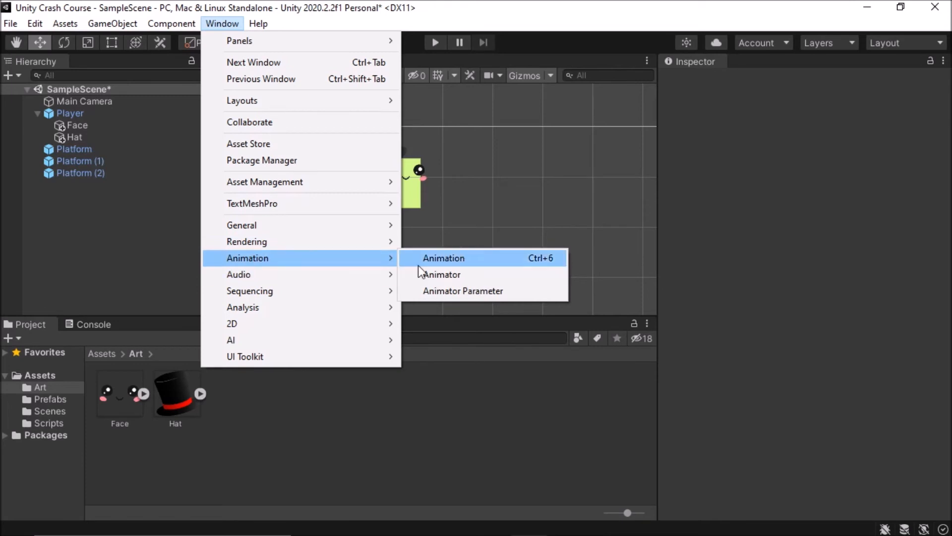
{"action": "left_click", "coordinate": [461, 258]}
{"action": "left_click", "coordinate": [226, 24]}
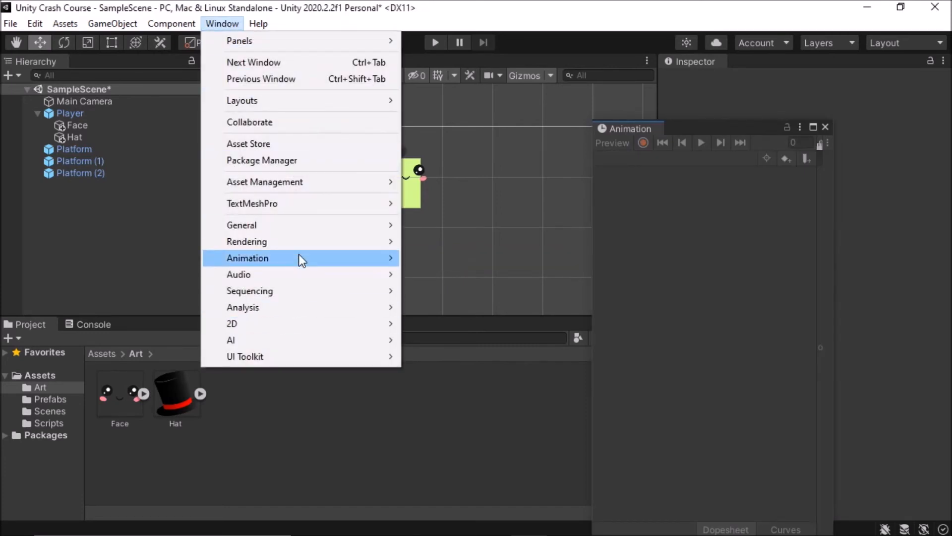
{"action": "mouse_move", "coordinate": [299, 258]}
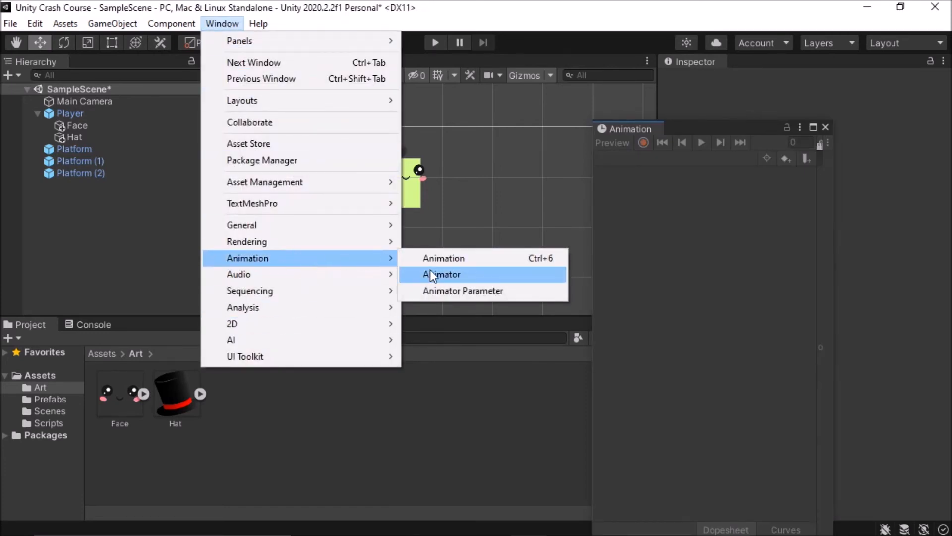
{"action": "left_click", "coordinate": [430, 273]}
{"action": "left_click_drag", "start_coordinate": [641, 130], "coordinate": [144, 325]}
{"action": "left_click_drag", "start_coordinate": [439, 61], "coordinate": [248, 330]}
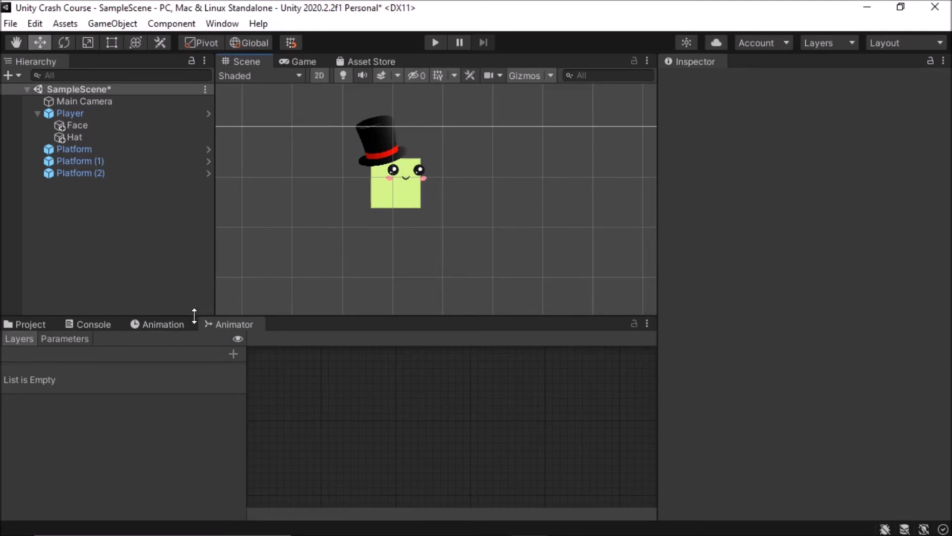
{"action": "left_click", "coordinate": [167, 326]}
{"action": "left_click", "coordinate": [212, 325]}
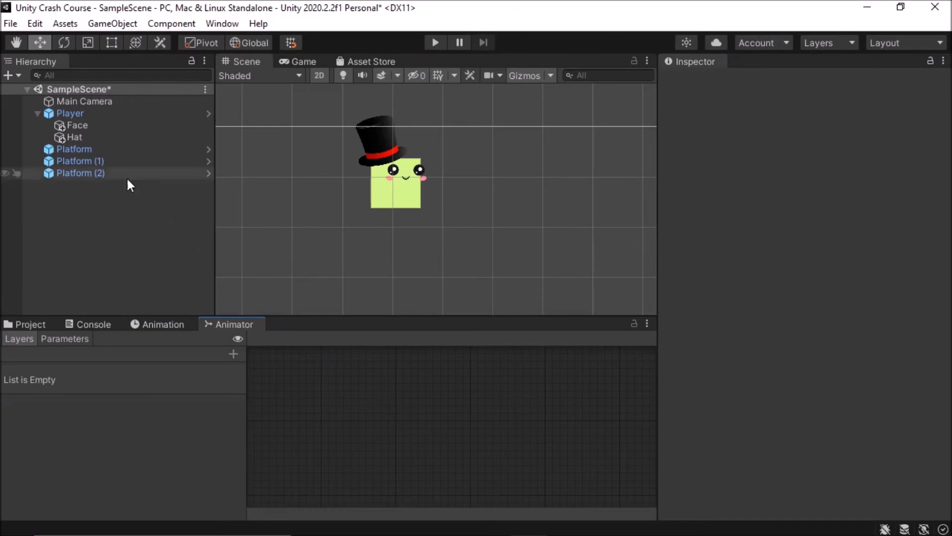
Add an Animator component to the Player and collapse its Player Movement script settings.
{"action": "left_click", "coordinate": [62, 113]}
{"action": "left_click", "coordinate": [38, 114]}
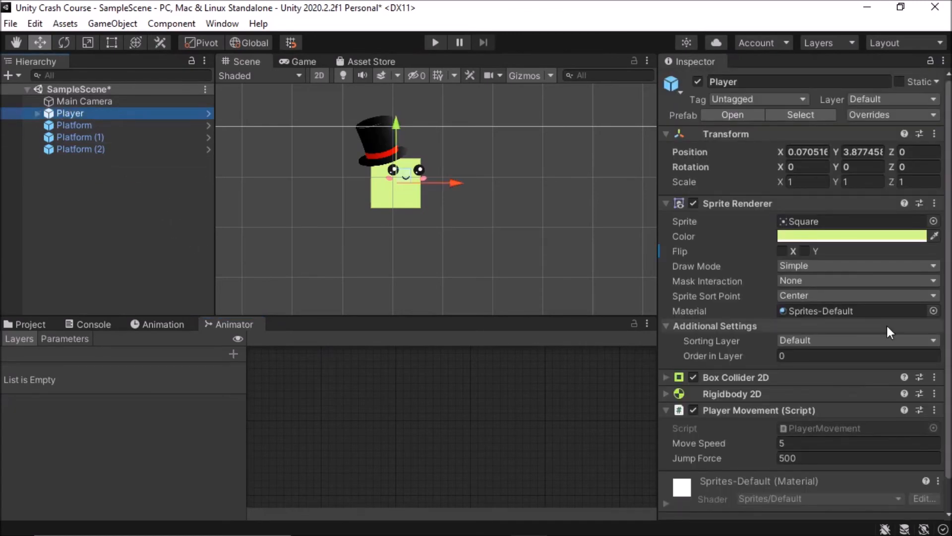
{"action": "scroll", "coordinate": [887, 332], "scroll_direction": "down", "scroll_amount": 2}
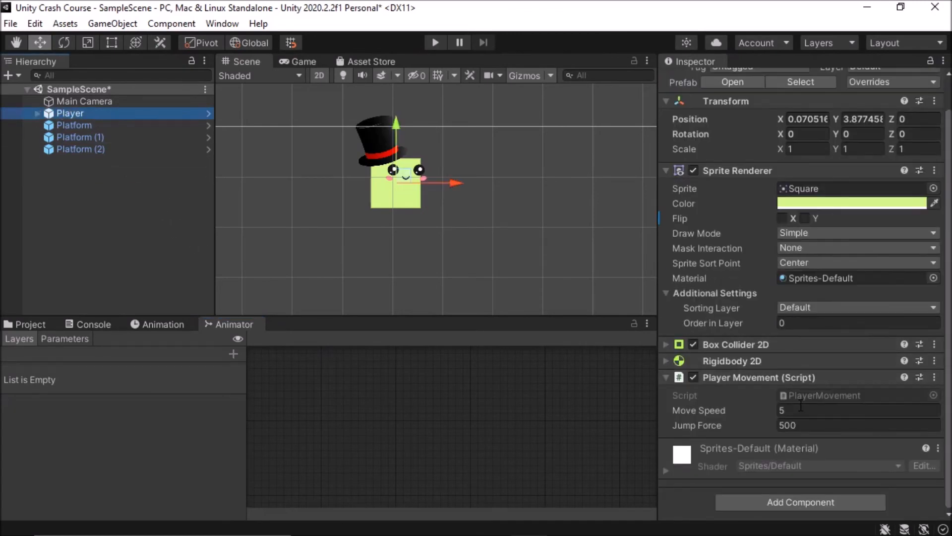
{"action": "left_click", "coordinate": [743, 501]}
{"action": "type", "text": "animator"}
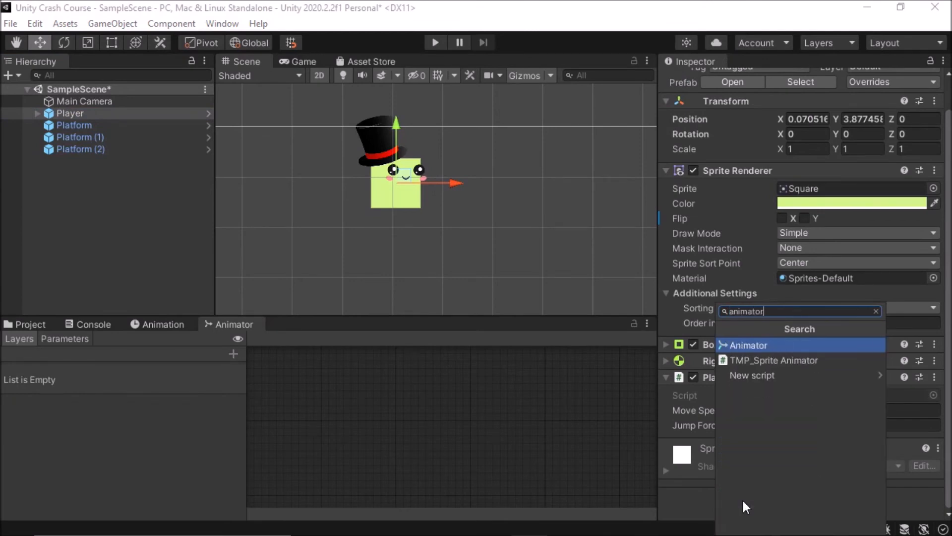
{"action": "left_click", "coordinate": [749, 346]}
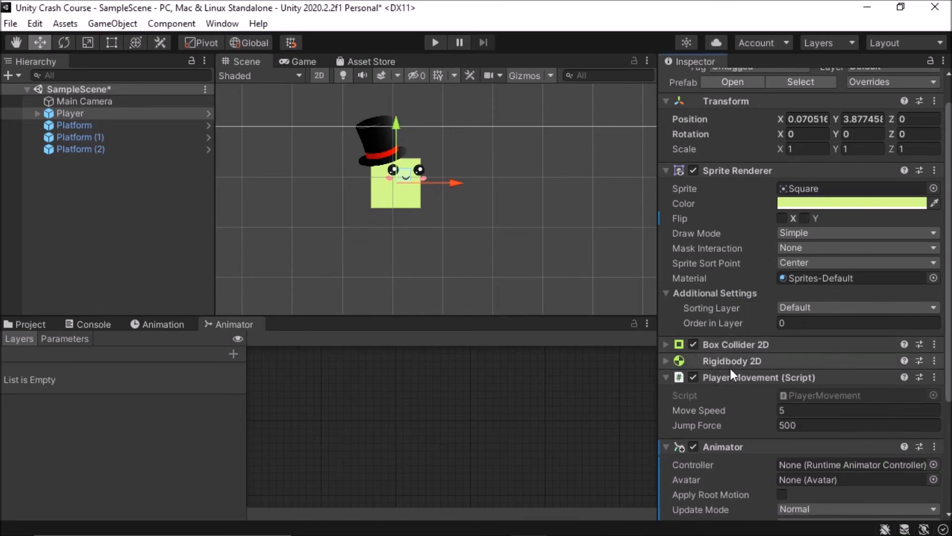
{"action": "left_click", "coordinate": [673, 378]}
{"action": "scroll", "coordinate": [763, 420], "scroll_direction": "down", "scroll_amount": 3}
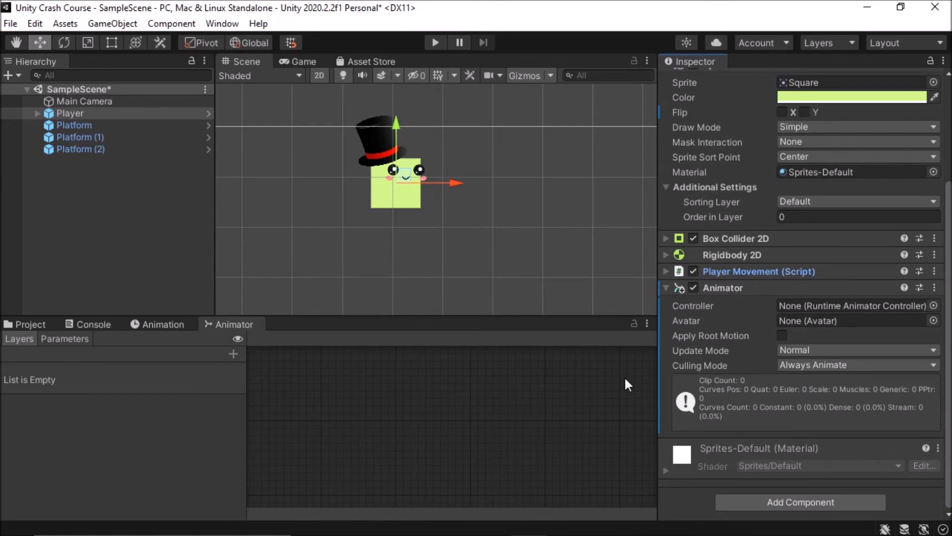
Create a folder named Animations in the project's Assets folder and open it.
{"action": "left_click", "coordinate": [29, 326]}
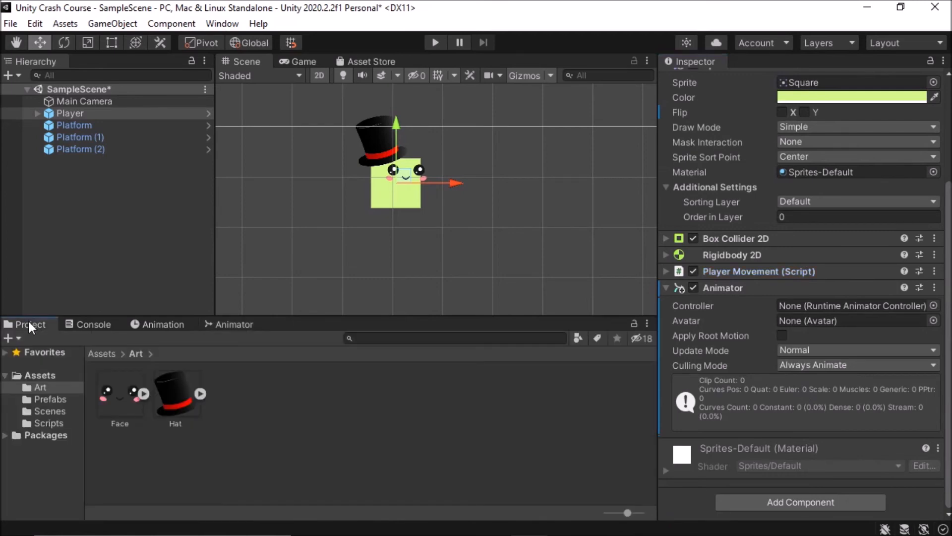
{"action": "left_click", "coordinate": [39, 375]}
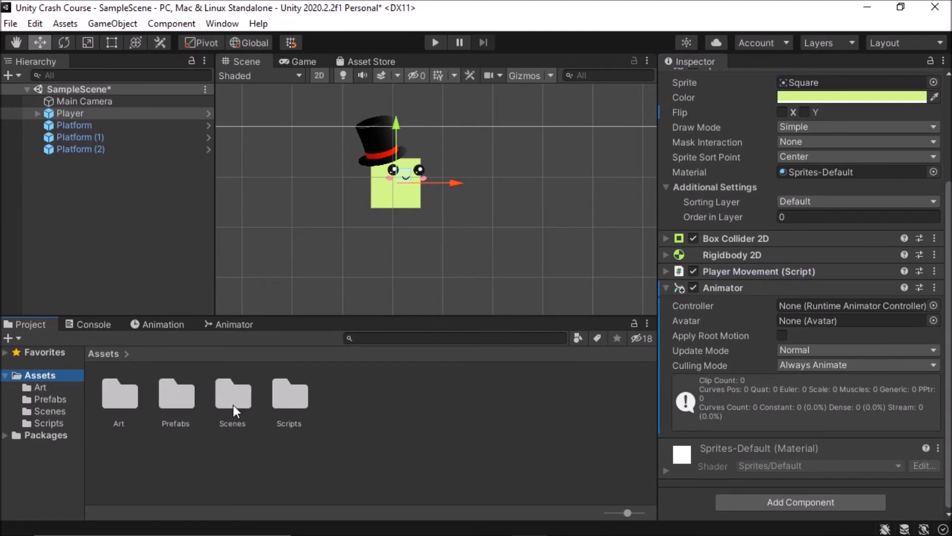
{"action": "right_click", "coordinate": [367, 412]}
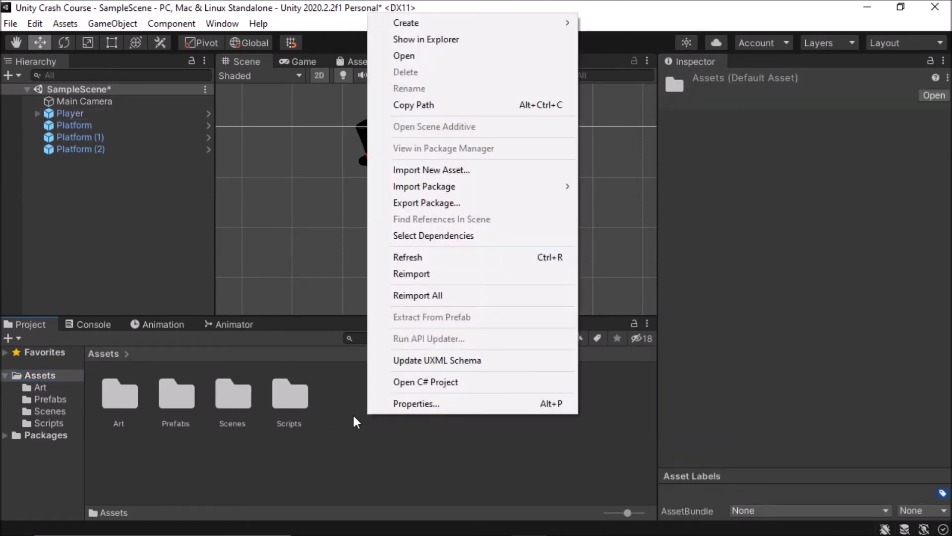
{"action": "mouse_move", "coordinate": [505, 28]}
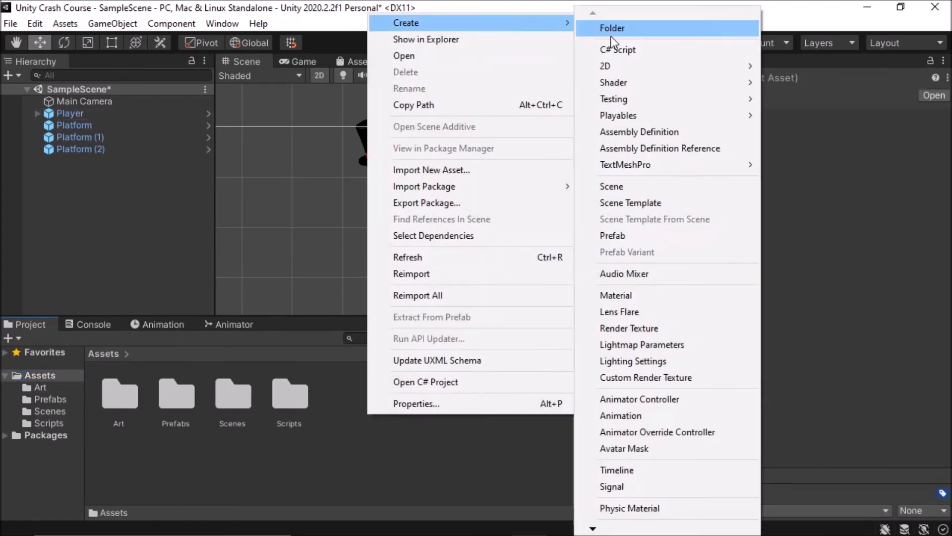
{"action": "left_click", "coordinate": [612, 34]}
{"action": "type", "text": "Animations"}
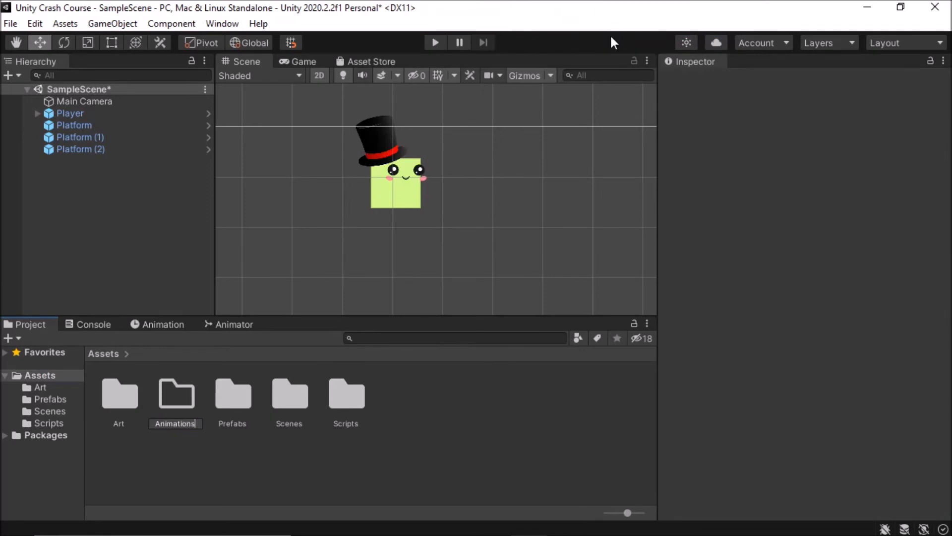
{"action": "key", "text": "Return"}
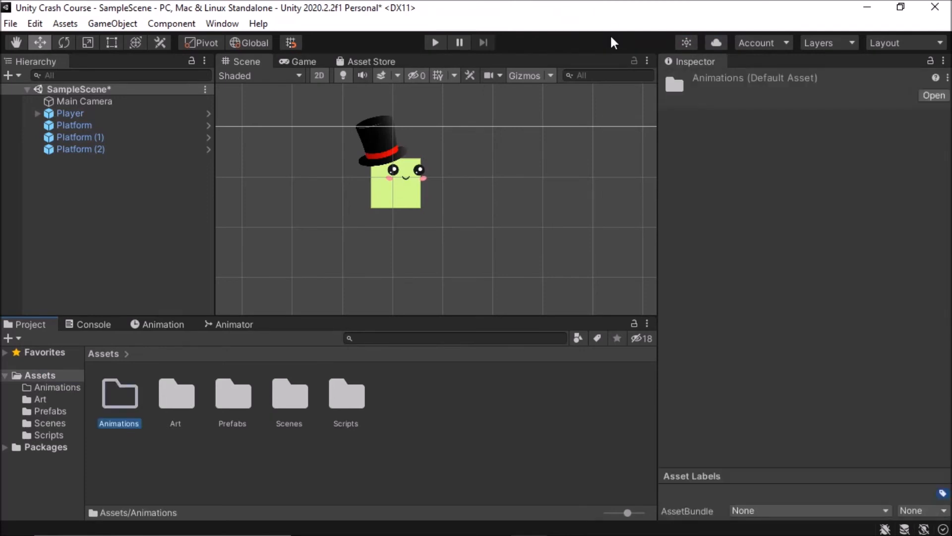
{"action": "double_click", "coordinate": [134, 400]}
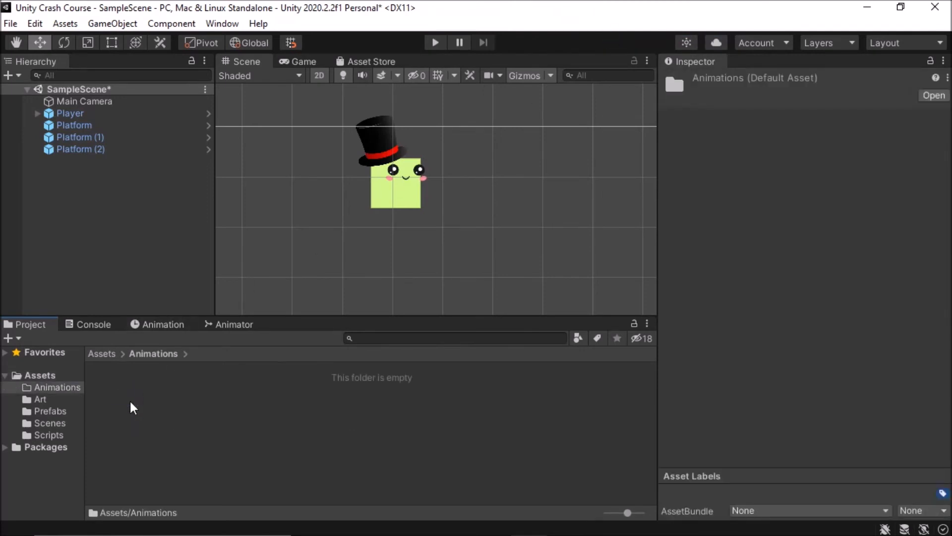
Create an Animator Controller named PlayerAnimator in the Animations folder.
{"action": "right_click", "coordinate": [213, 422]}
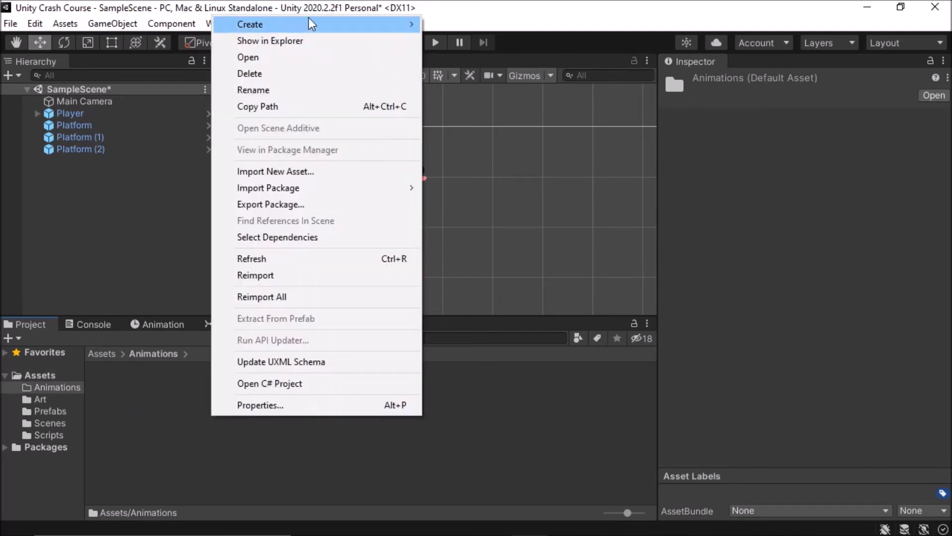
{"action": "mouse_move", "coordinate": [310, 21]}
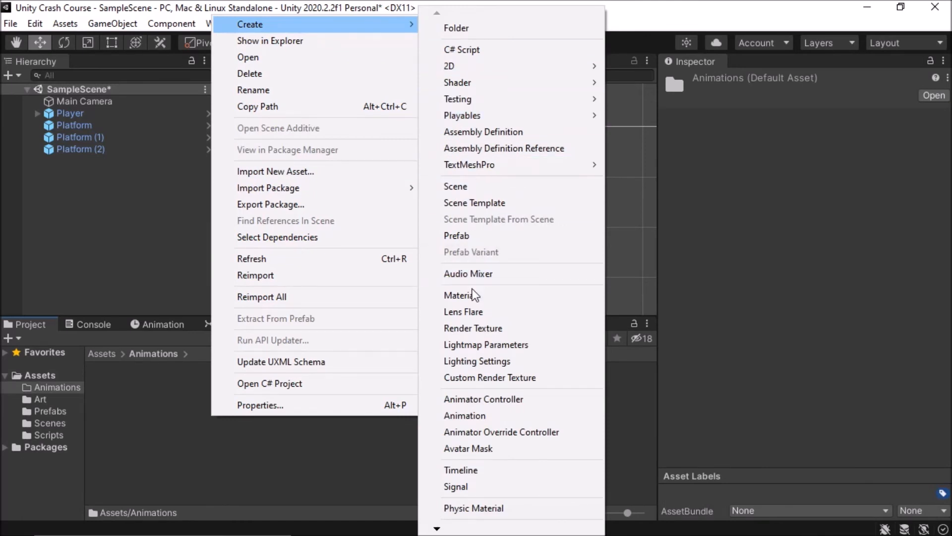
{"action": "left_click", "coordinate": [471, 402]}
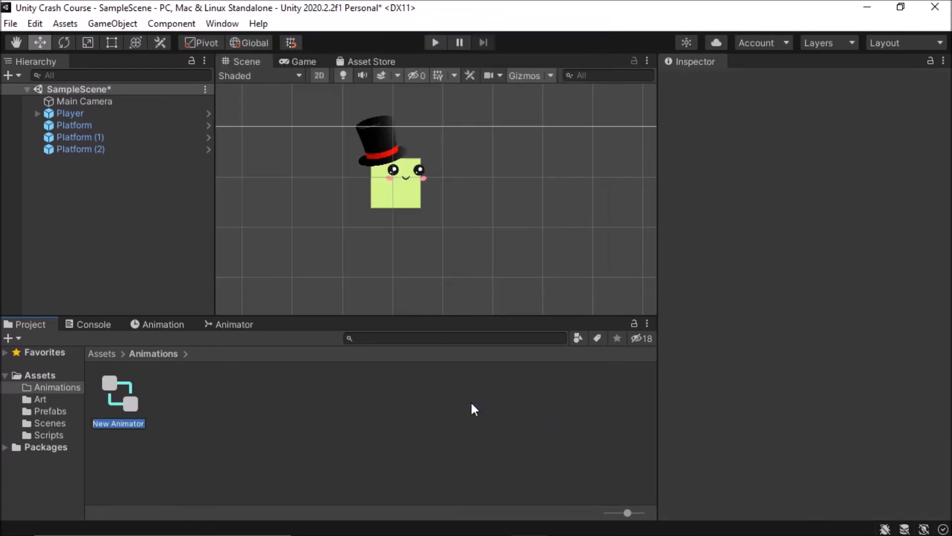
{"action": "type", "text": "P"}
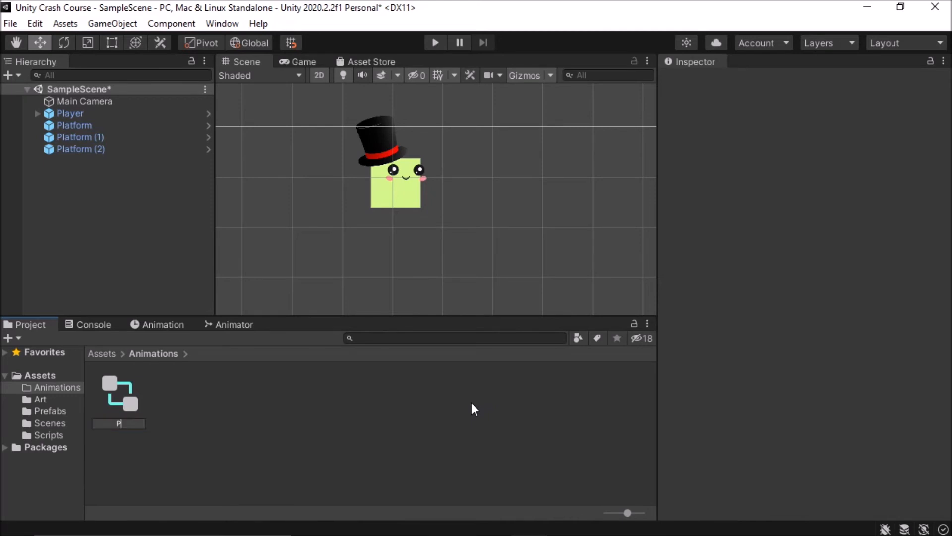
{"action": "type", "text": "layerAnimations"}
{"action": "key", "text": "BackSpace"}
{"action": "key", "text": "BackSpace"}
{"action": "key", "text": "BackSpace"}
{"action": "key", "text": "BackSpace"}
{"action": "type", "text": "or"}
{"action": "key", "text": "Return"}
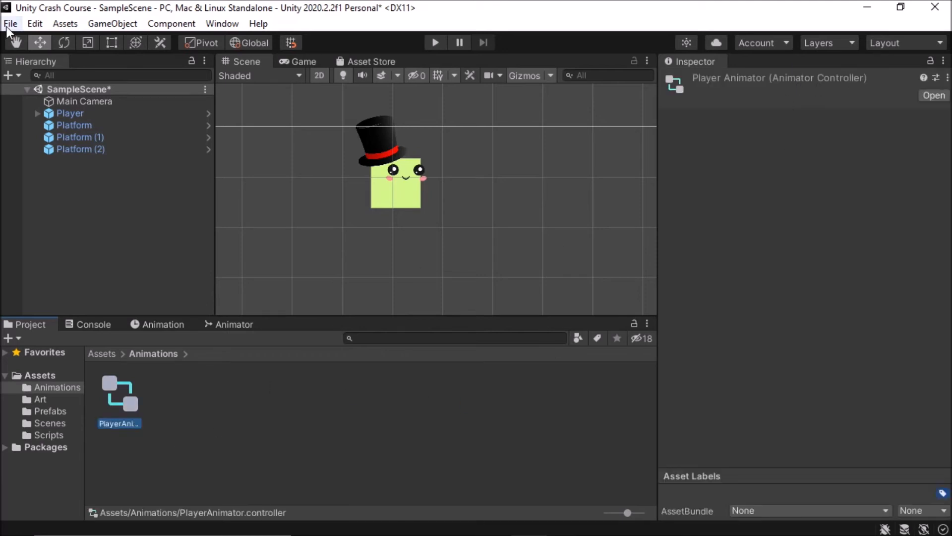
Assign PlayerAnimator as the Controller of the Player's Animator component.
{"action": "left_click", "coordinate": [79, 113]}
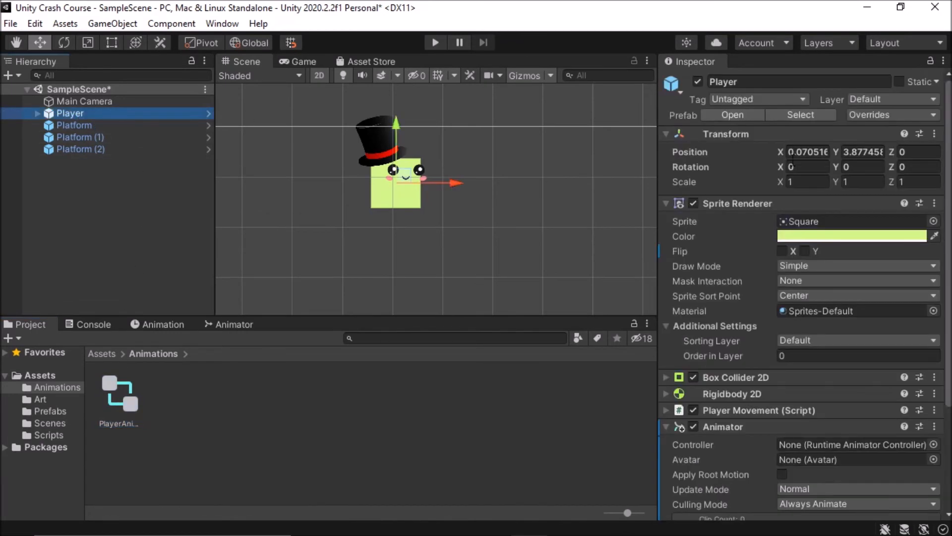
{"action": "scroll", "coordinate": [790, 203], "scroll_direction": "down", "scroll_amount": 5}
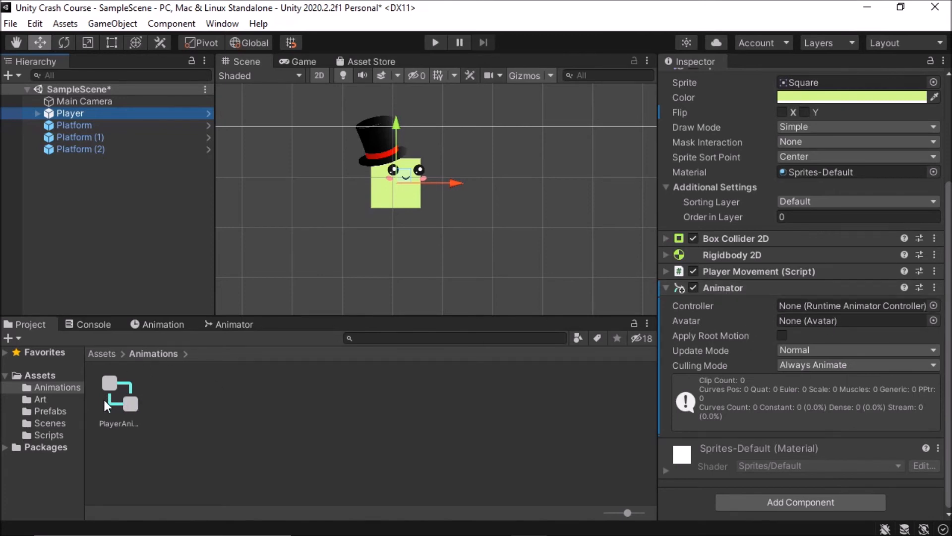
{"action": "left_click_drag", "start_coordinate": [113, 409], "coordinate": [807, 304]}
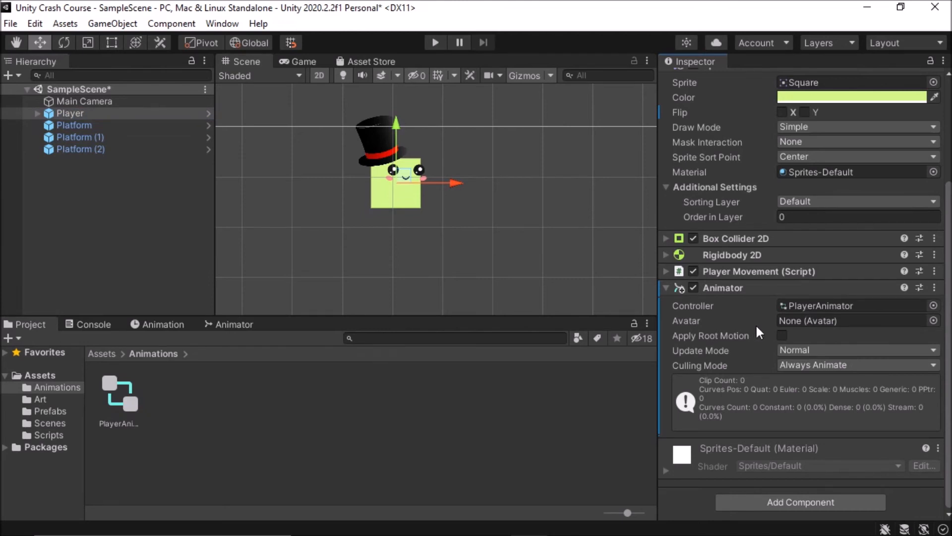
{"action": "middle_click_drag", "start_coordinate": [311, 130], "coordinate": [289, 174]}
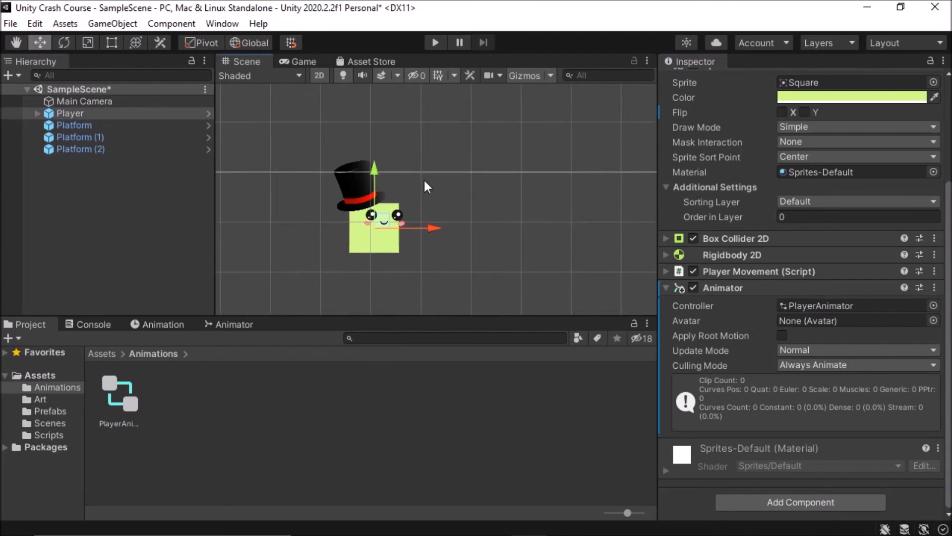
{"action": "mouse_move", "coordinate": [447, 220]}
{"action": "middle_mouse_down"}
{"action": "mouse_move", "coordinate": [465, 199]}
{"action": "mouse_move", "coordinate": [433, 218]}
{"action": "mouse_move", "coordinate": [441, 221]}
{"action": "middle_mouse_up"}
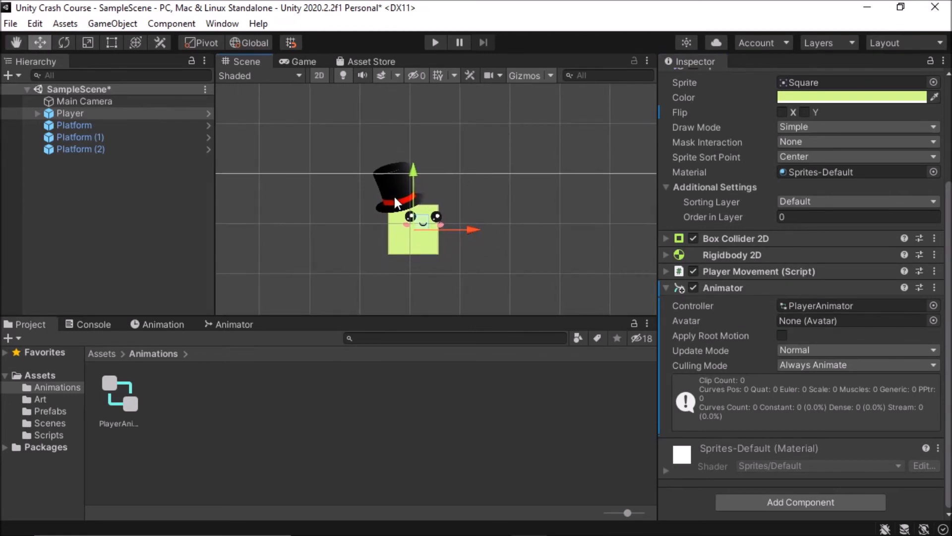
Open the PlayerAnimator state graph and examine its Base Layer nodes with the Player selected.
{"action": "left_click", "coordinate": [241, 328]}
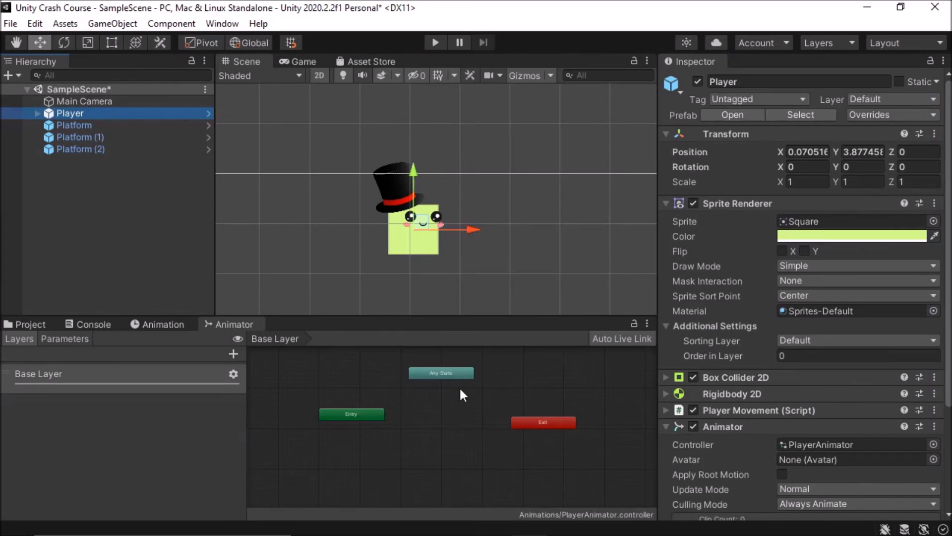
{"action": "scroll", "coordinate": [413, 412], "scroll_direction": "up", "scroll_amount": 3}
{"action": "right_click", "coordinate": [449, 399]}
{"action": "left_click", "coordinate": [417, 390]}
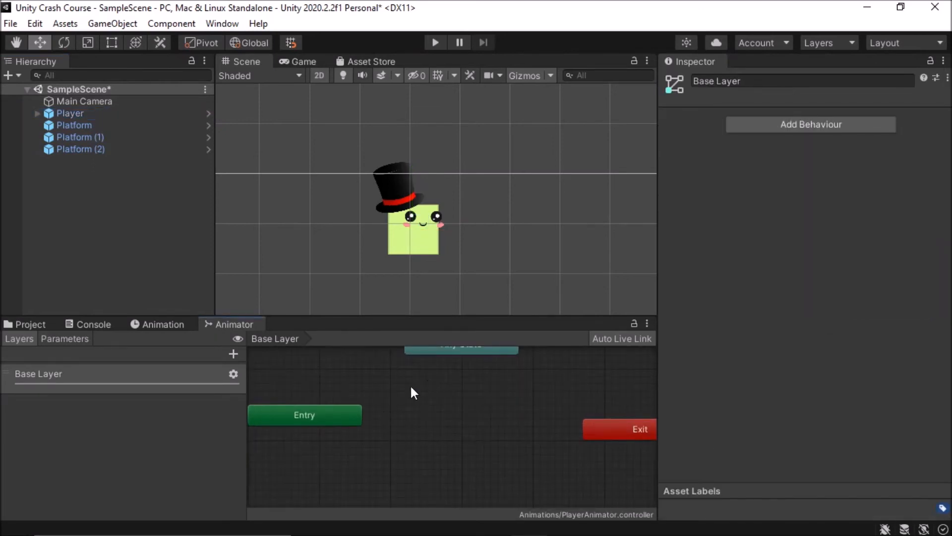
{"action": "scroll", "coordinate": [475, 395], "scroll_direction": "down", "scroll_amount": 3}
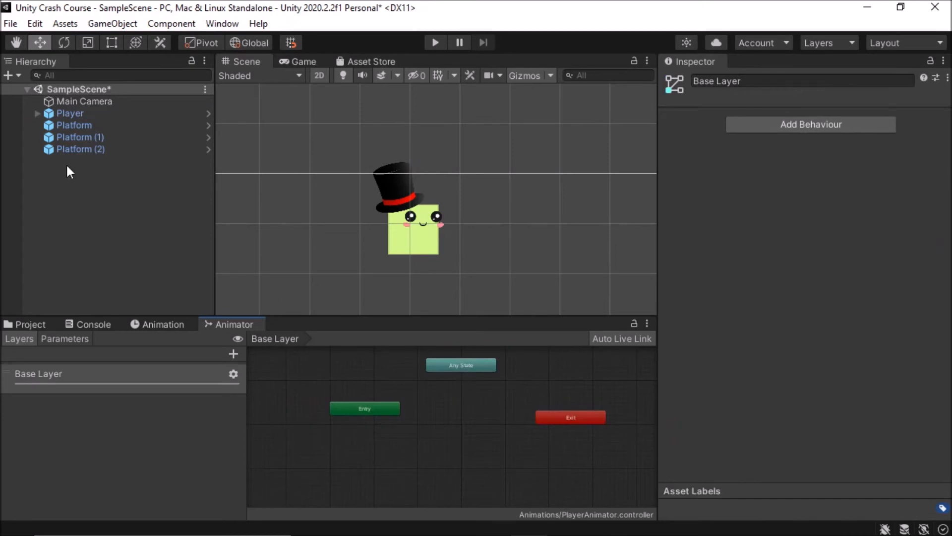
{"action": "left_click", "coordinate": [64, 114]}
{"action": "right_click", "coordinate": [489, 386]}
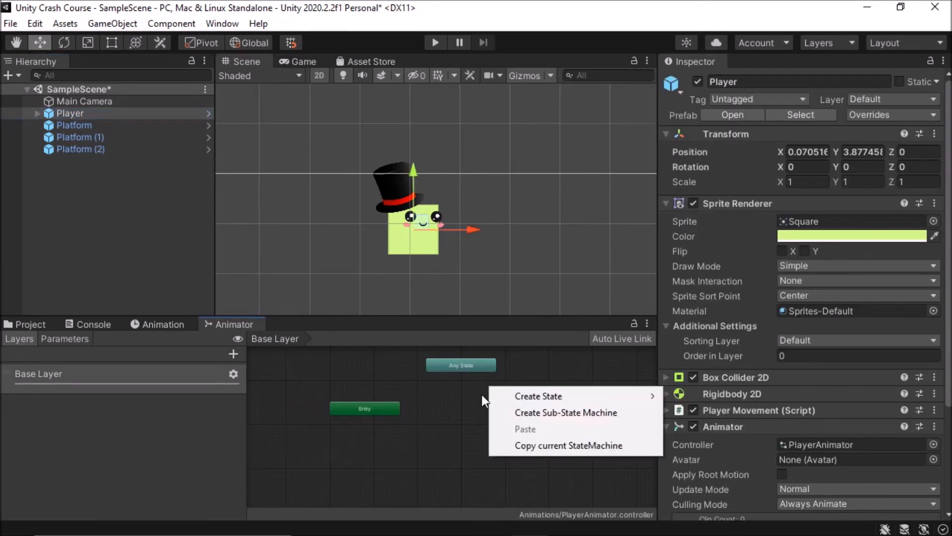
{"action": "left_click", "coordinate": [447, 387]}
Rearrange the state graph nodes in a row, with Any State first, Entry in the middle and Exit last.
{"action": "left_click_drag", "start_coordinate": [457, 369], "coordinate": [468, 374]}
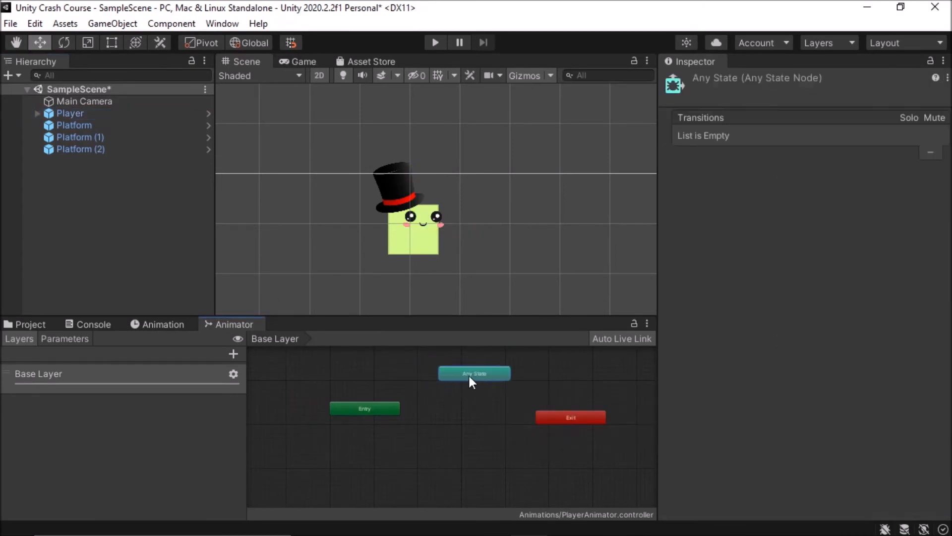
{"action": "left_click_drag", "start_coordinate": [382, 412], "coordinate": [378, 407]}
{"action": "left_click_drag", "start_coordinate": [560, 418], "coordinate": [360, 438]}
{"action": "left_click_drag", "start_coordinate": [357, 402], "coordinate": [405, 363]}
{"action": "left_click_drag", "start_coordinate": [470, 379], "coordinate": [497, 438]}
{"action": "left_click_drag", "start_coordinate": [374, 433], "coordinate": [327, 425]}
{"action": "left_click_drag", "start_coordinate": [510, 445], "coordinate": [298, 372]}
{"action": "left_click_drag", "start_coordinate": [337, 424], "coordinate": [539, 373]}
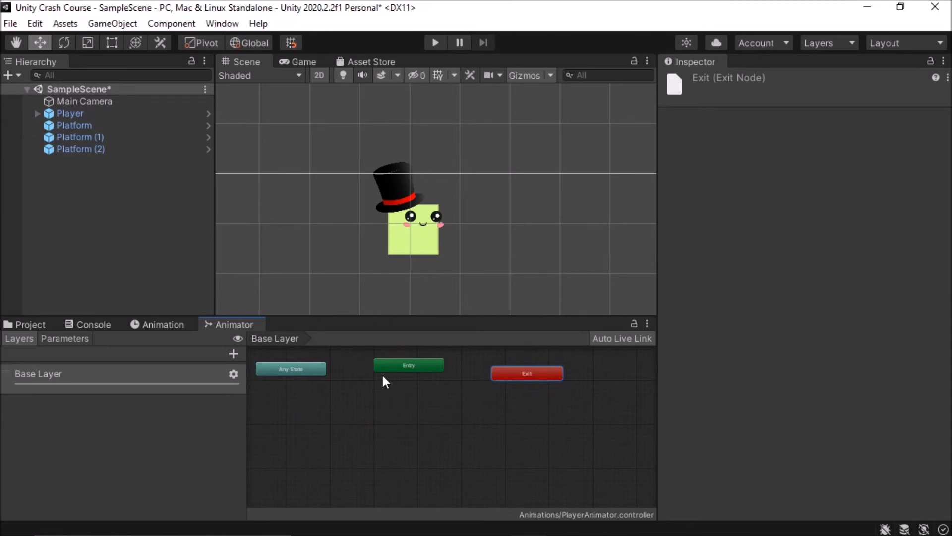
Create an empty state in the Base Layer and position it directly below the Entry node.
{"action": "scroll", "coordinate": [383, 377], "scroll_direction": "up", "scroll_amount": 3}
{"action": "scroll", "coordinate": [382, 377], "scroll_direction": "down", "scroll_amount": 2}
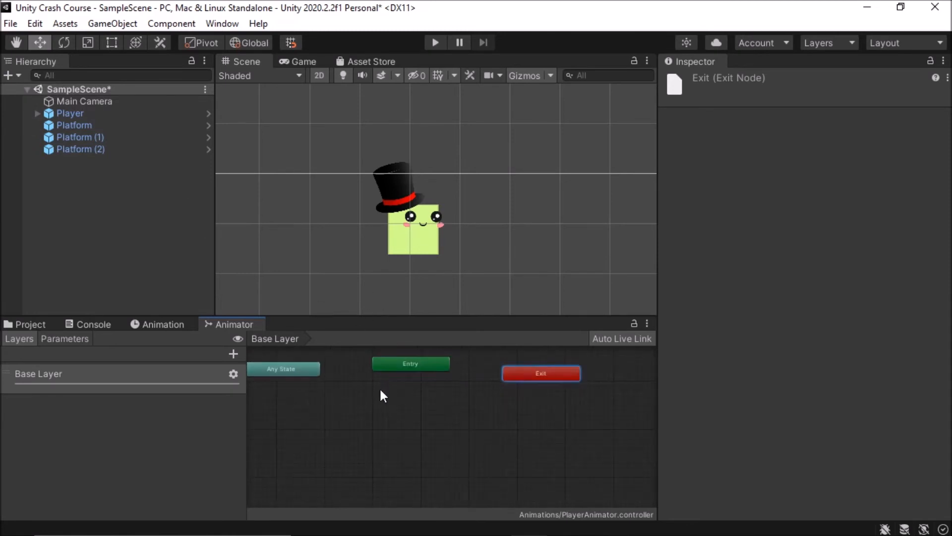
{"action": "left_click", "coordinate": [408, 368]}
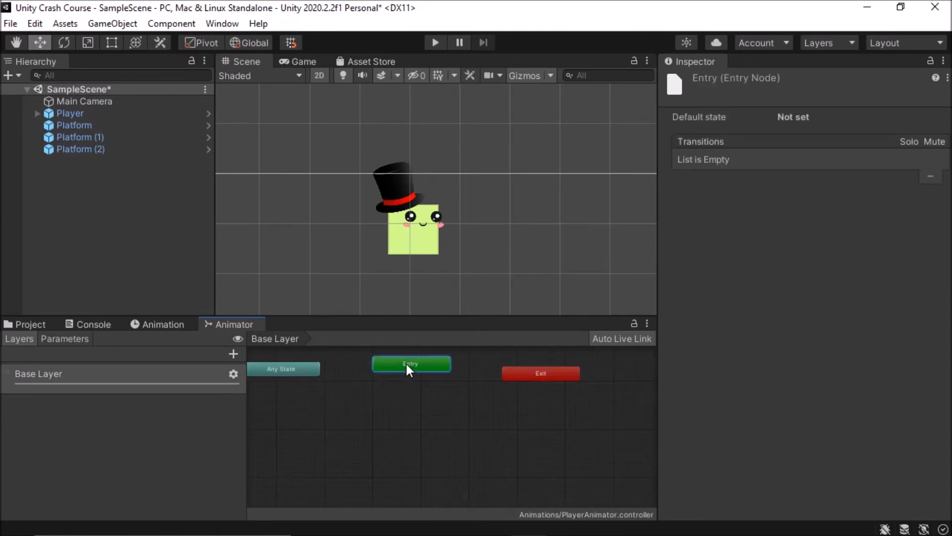
{"action": "right_click", "coordinate": [417, 417]}
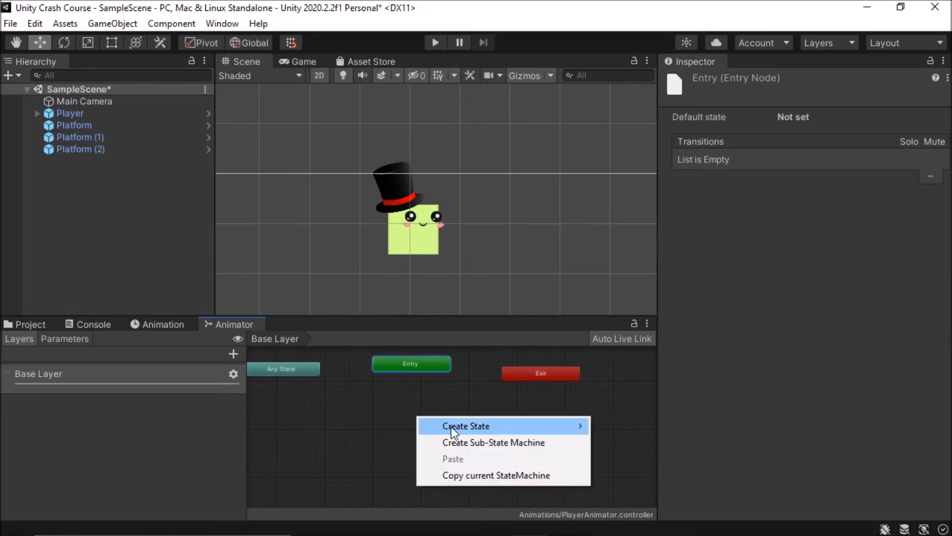
{"action": "mouse_move", "coordinate": [451, 428]}
{"action": "left_click", "coordinate": [598, 427]}
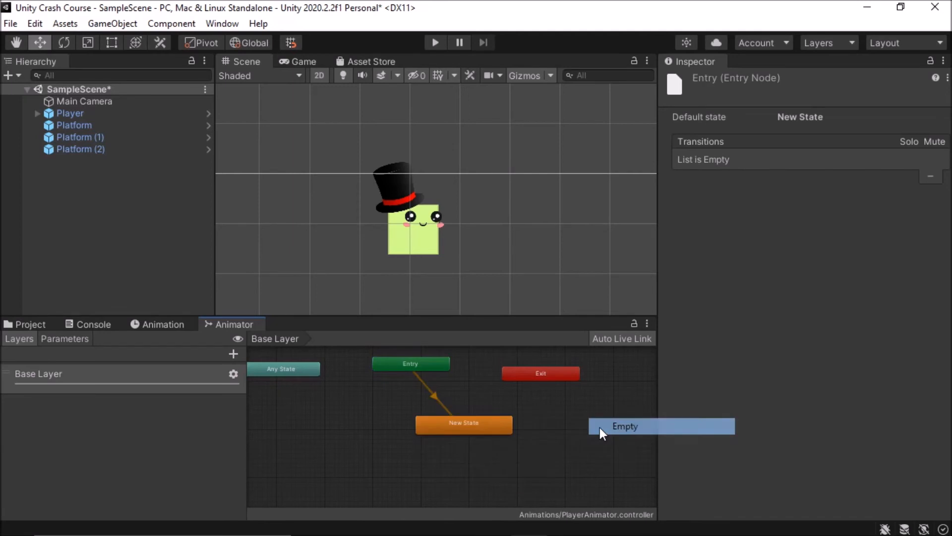
{"action": "left_click_drag", "start_coordinate": [501, 427], "coordinate": [459, 430]}
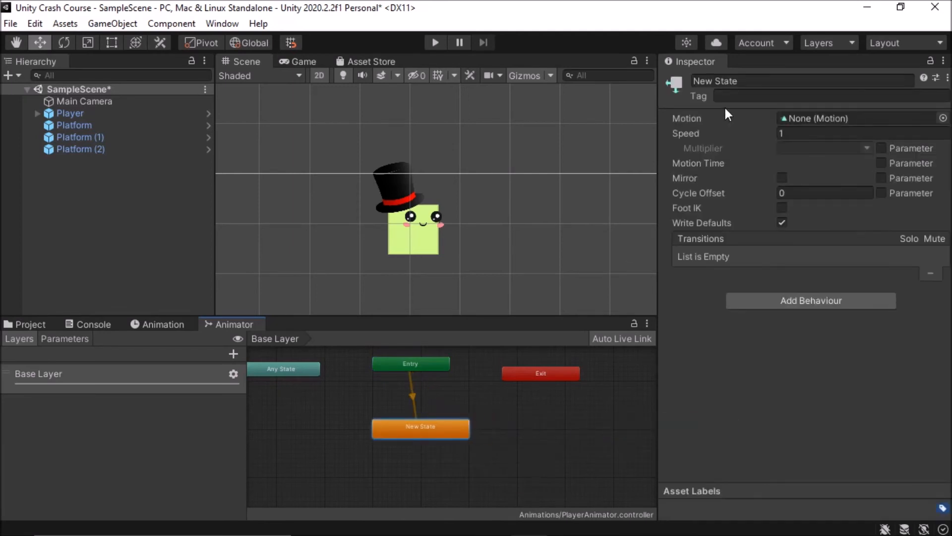
Rename the new state below Entry to TurnAround.
{"action": "left_click", "coordinate": [744, 79]}
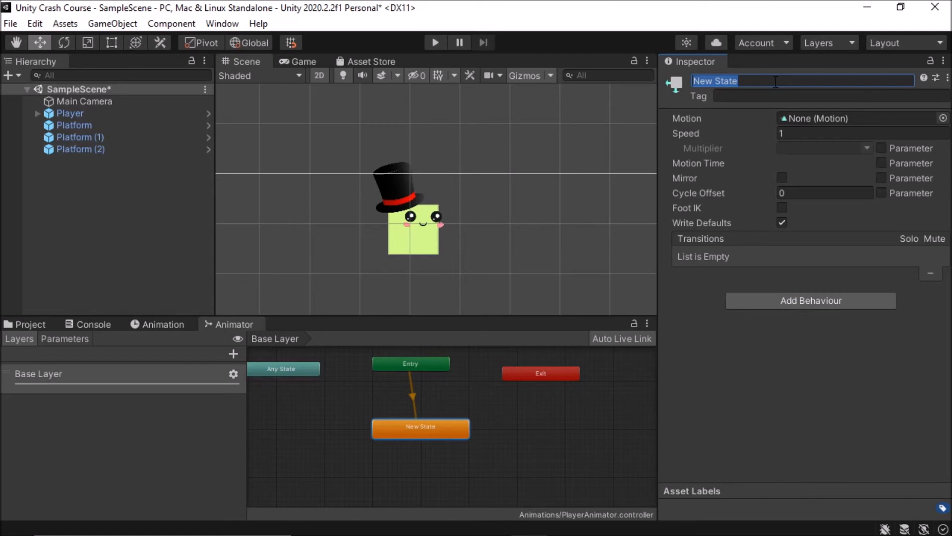
{"action": "type", "text": "Fola"}
{"action": "key", "text": "BackSpace"}
{"action": "key", "text": "BackSpace"}
{"action": "key", "text": "BackSpace"}
{"action": "type", "text": "lip"}
{"action": "key", "text": "BackSpace"}
{"action": "key", "text": "BackSpace"}
{"action": "key", "text": "BackSpace"}
{"action": "key", "text": "BackSpace"}
{"action": "type", "text": "Turn"}
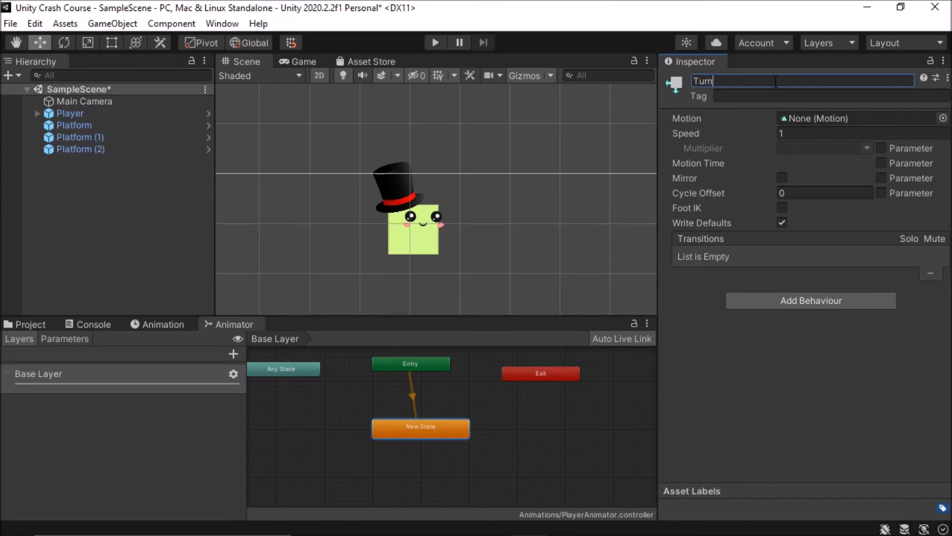
{"action": "type", "text": "Around"}
{"action": "key", "text": "Return"}
Create an animation clip named Flip in the project's Animations folder.
{"action": "left_click", "coordinate": [801, 120]}
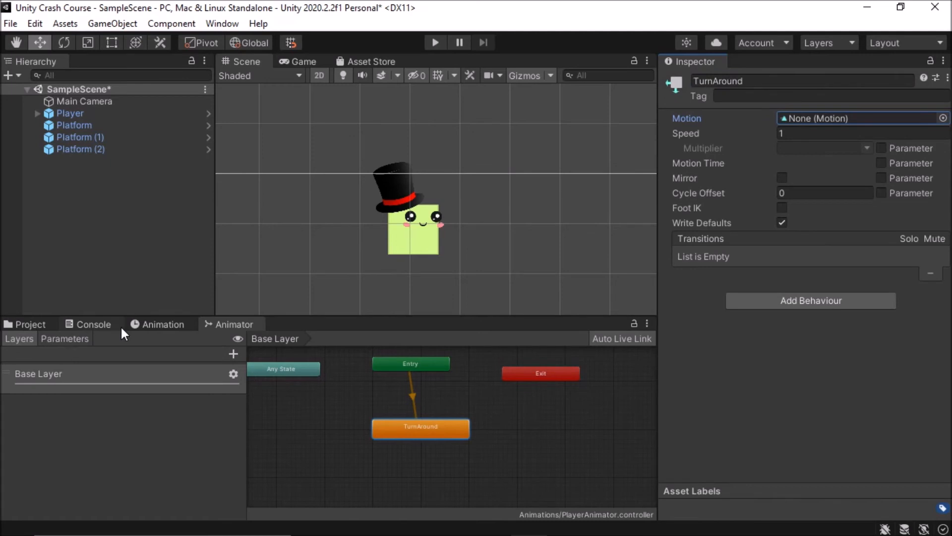
{"action": "left_click", "coordinate": [150, 324]}
{"action": "left_click", "coordinate": [91, 326]}
{"action": "left_click", "coordinate": [8, 322]}
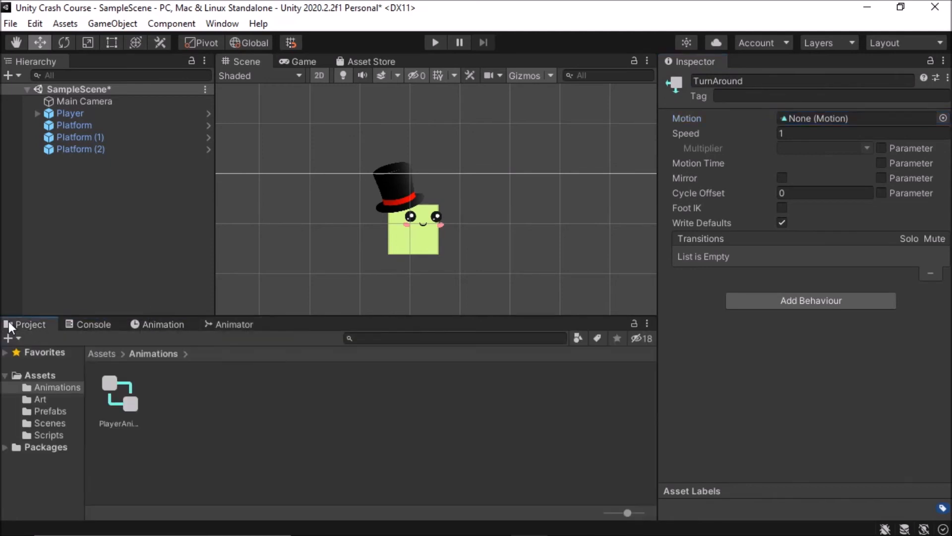
{"action": "right_click", "coordinate": [253, 419]}
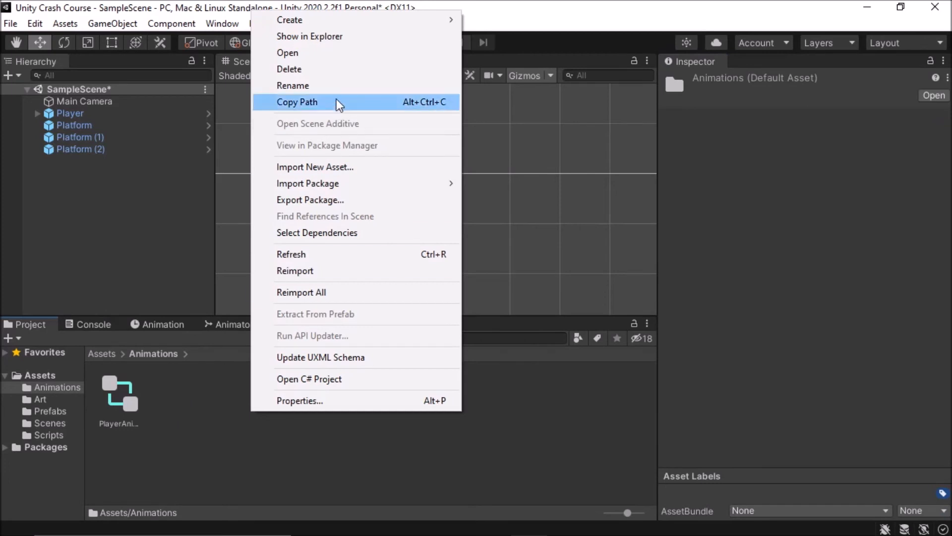
{"action": "mouse_move", "coordinate": [329, 23]}
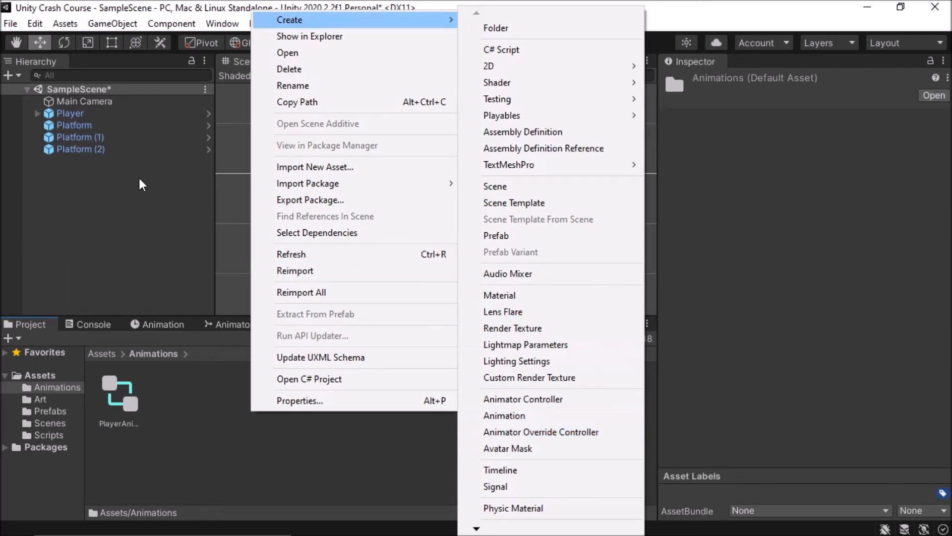
{"action": "left_click", "coordinate": [516, 418]}
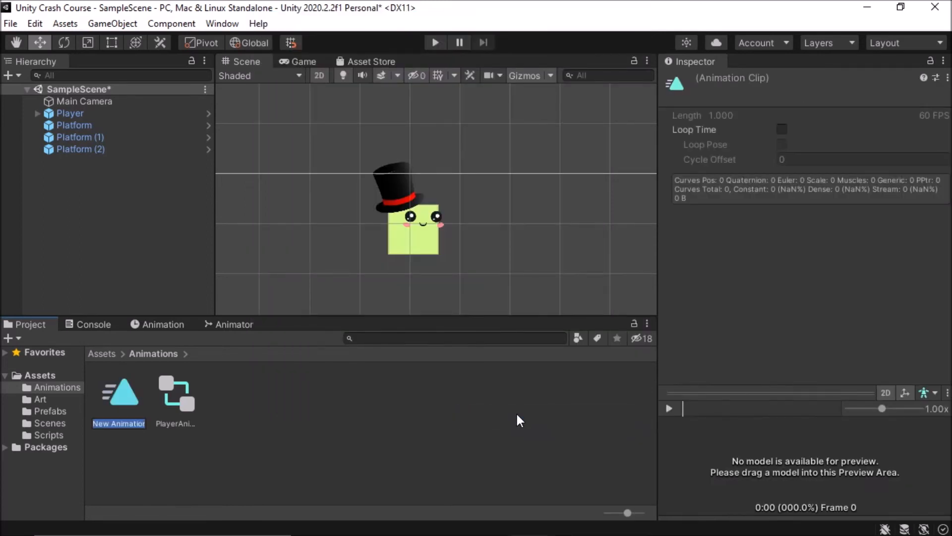
{"action": "type", "text": "Flip"}
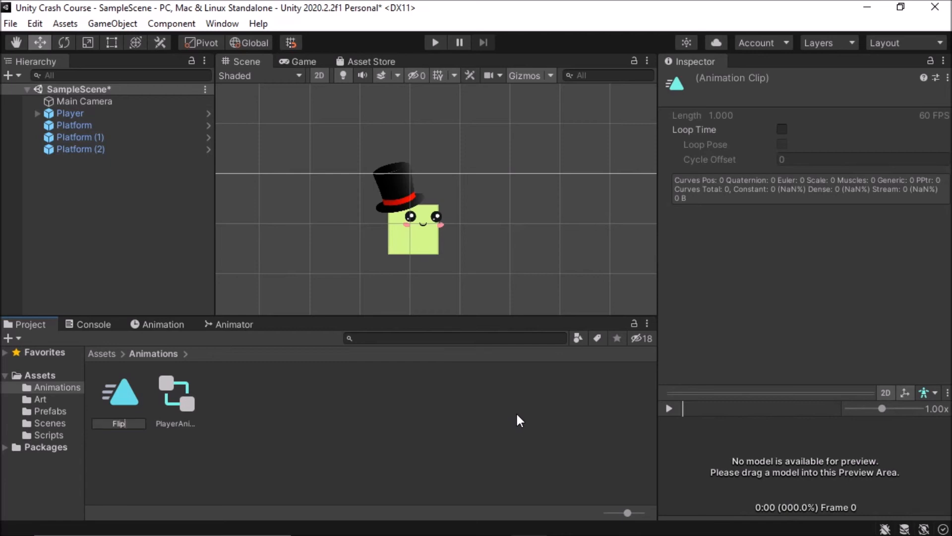
{"action": "key", "text": "Return"}
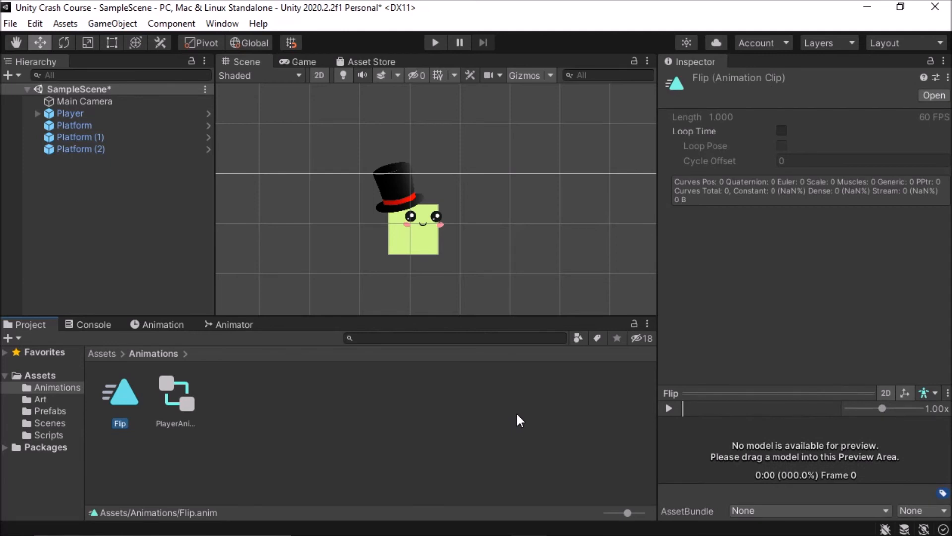
Assign the Flip animation clip as the motion of the TurnAround state.
{"action": "left_click", "coordinate": [246, 328]}
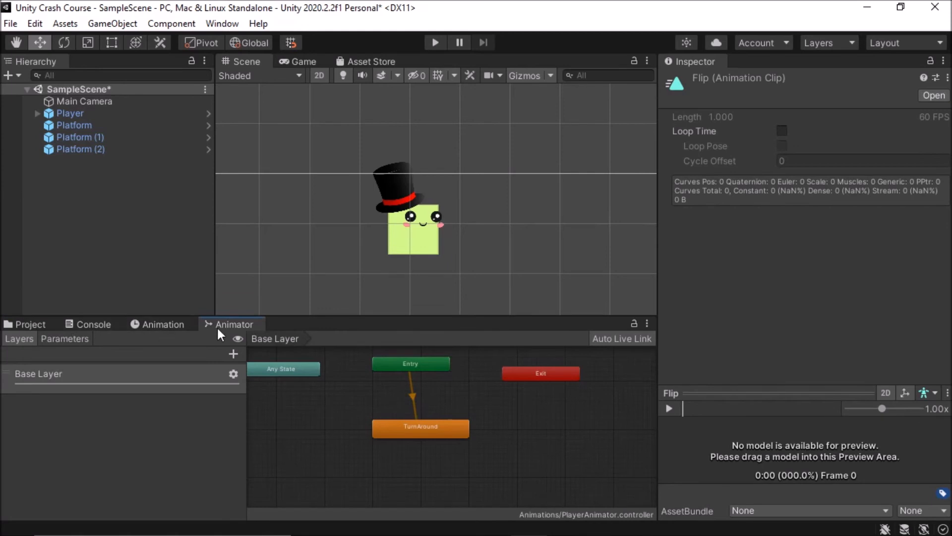
{"action": "left_click", "coordinate": [422, 431]}
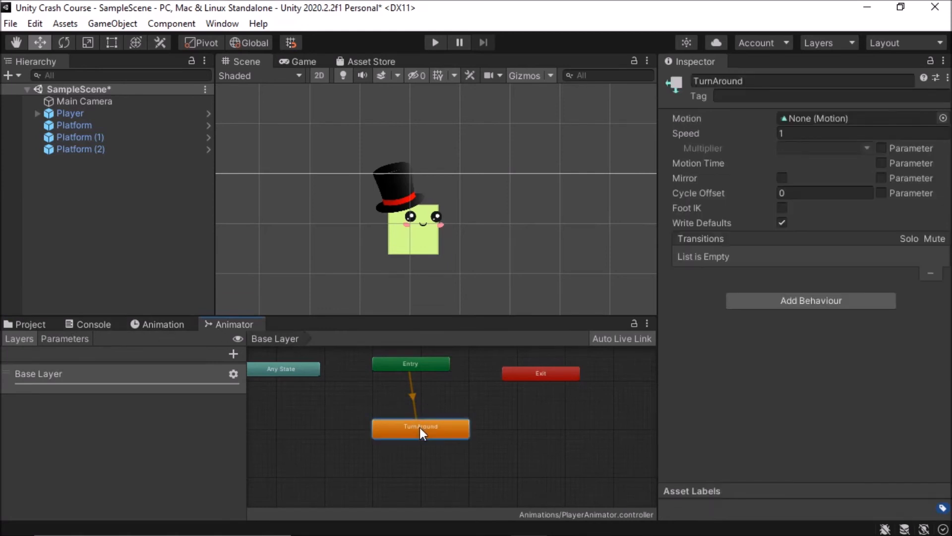
{"action": "left_click", "coordinate": [30, 326]}
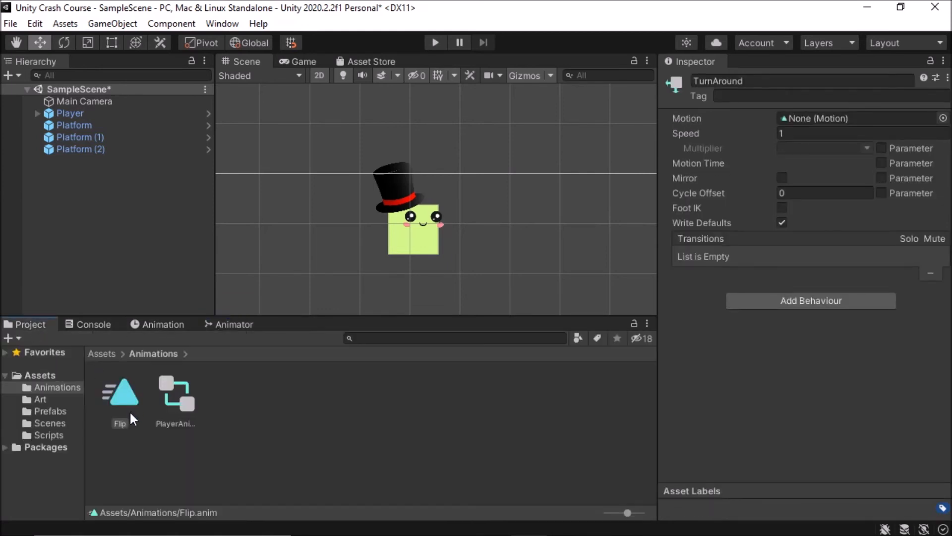
{"action": "left_click_drag", "start_coordinate": [125, 403], "coordinate": [856, 124]}
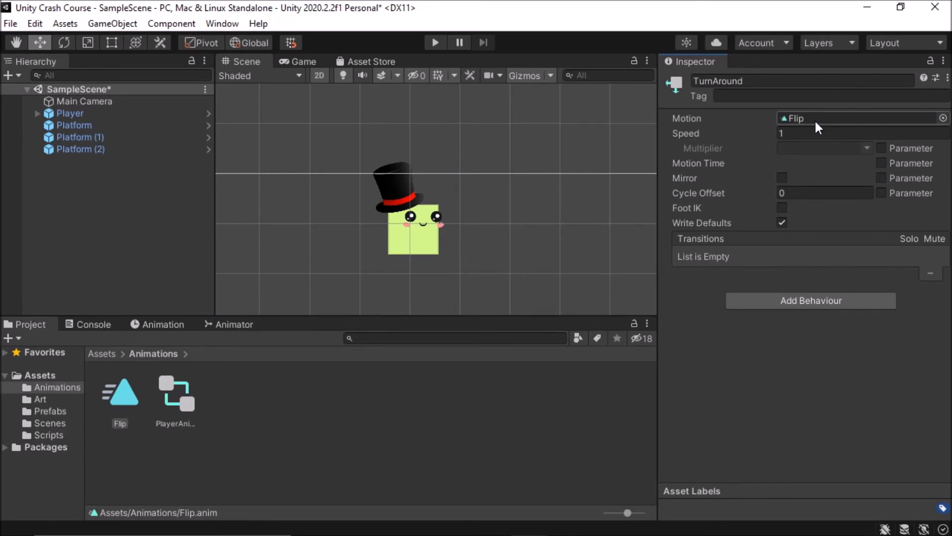
Reposition the TurnAround state in the PlayerAnimator graph so it sits centred below the Entry node.
{"action": "left_click", "coordinate": [227, 326]}
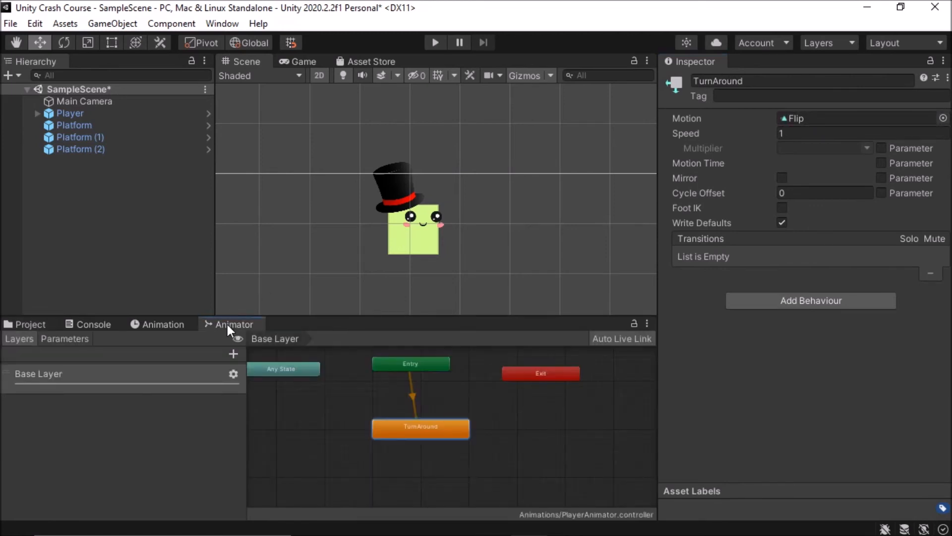
{"action": "mouse_move", "coordinate": [437, 425]}
{"action": "left_mouse_down"}
{"action": "mouse_move", "coordinate": [395, 418]}
{"action": "mouse_move", "coordinate": [421, 416]}
{"action": "left_mouse_up"}
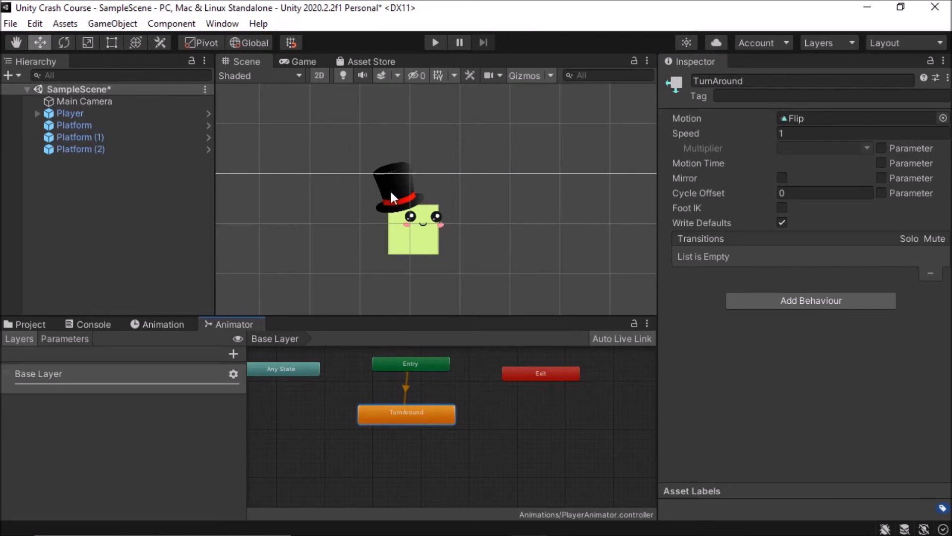
{"action": "left_click_drag", "start_coordinate": [411, 411], "coordinate": [388, 439]}
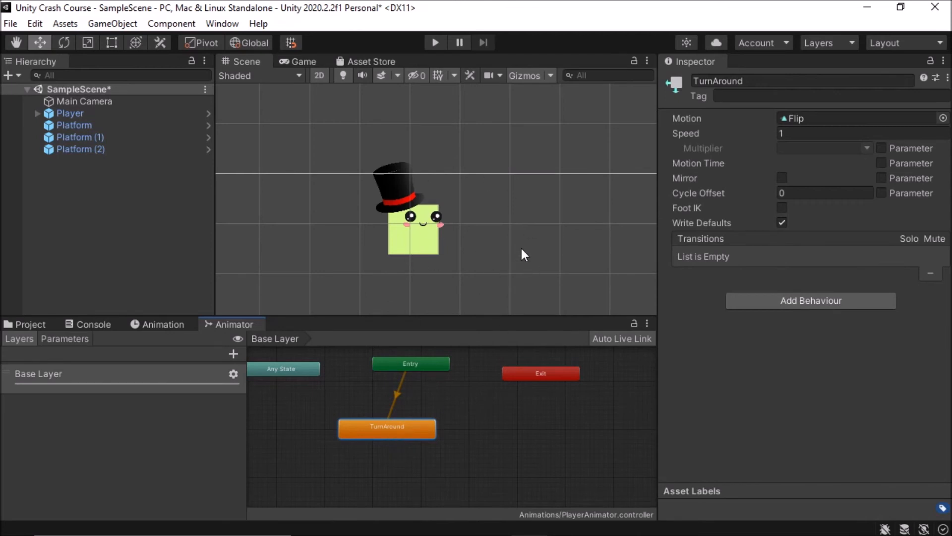
{"action": "left_click_drag", "start_coordinate": [390, 430], "coordinate": [367, 440]}
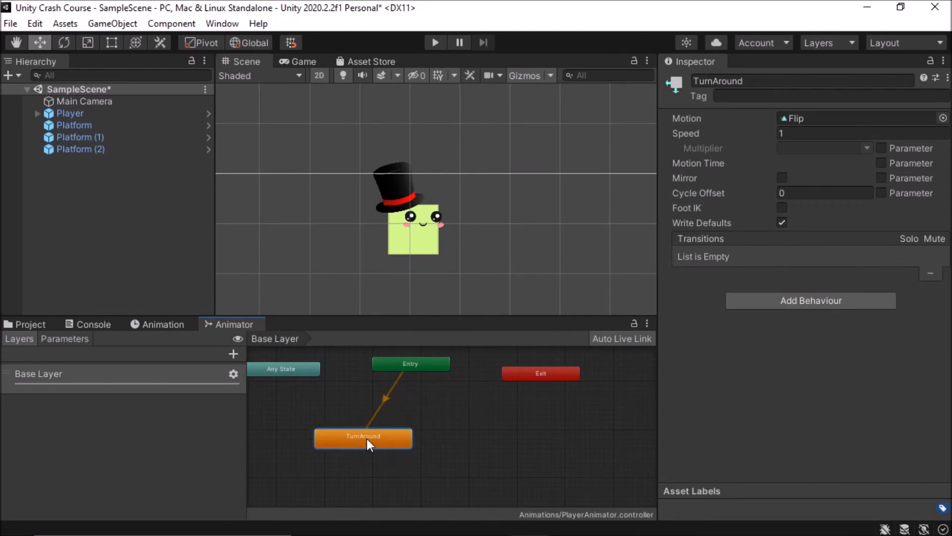
{"action": "left_click_drag", "start_coordinate": [366, 444], "coordinate": [400, 436]}
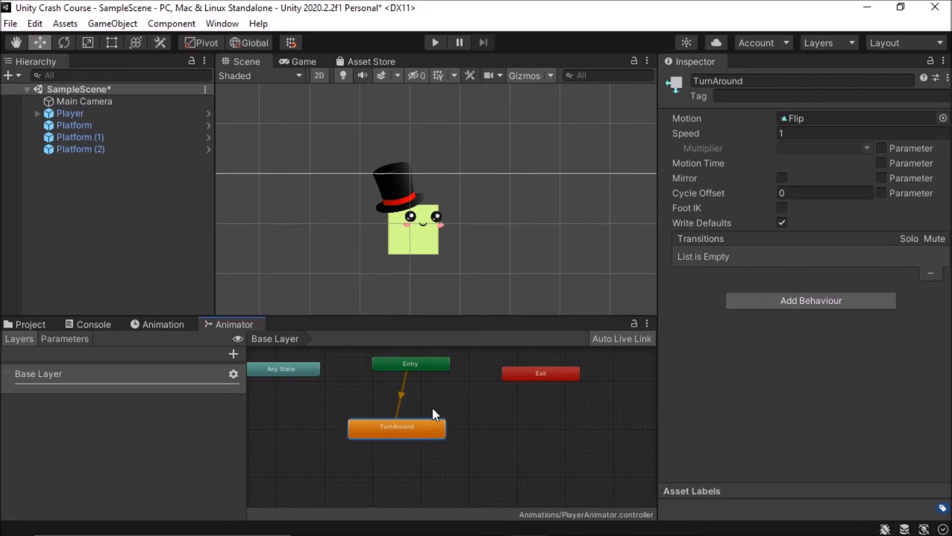
{"action": "mouse_move", "coordinate": [429, 430]}
{"action": "left_mouse_down"}
{"action": "mouse_move", "coordinate": [419, 435]}
{"action": "mouse_move", "coordinate": [436, 438]}
{"action": "left_mouse_up"}
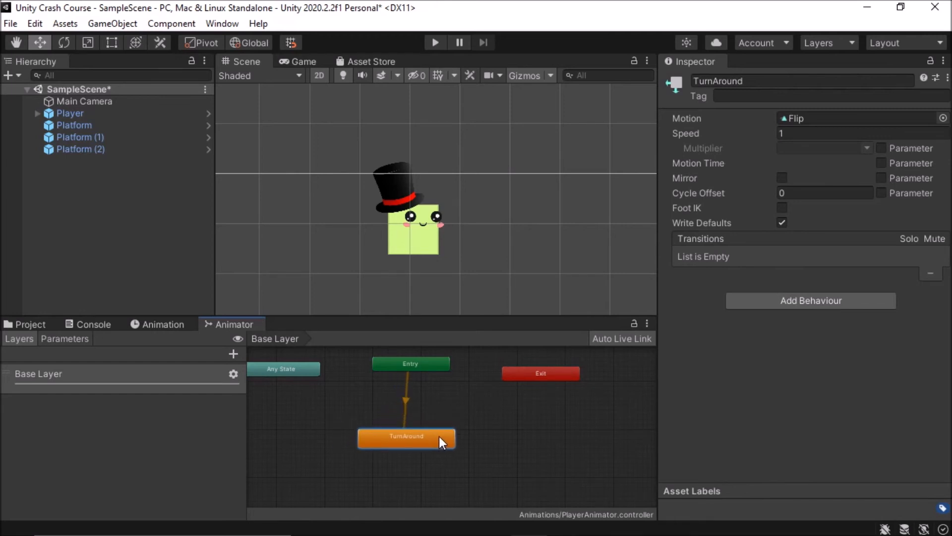
Create an empty state named FacingFoward and place it beside TurnAround, below the Exit node.
{"action": "right_click", "coordinate": [516, 430]}
{"action": "mouse_move", "coordinate": [522, 433]}
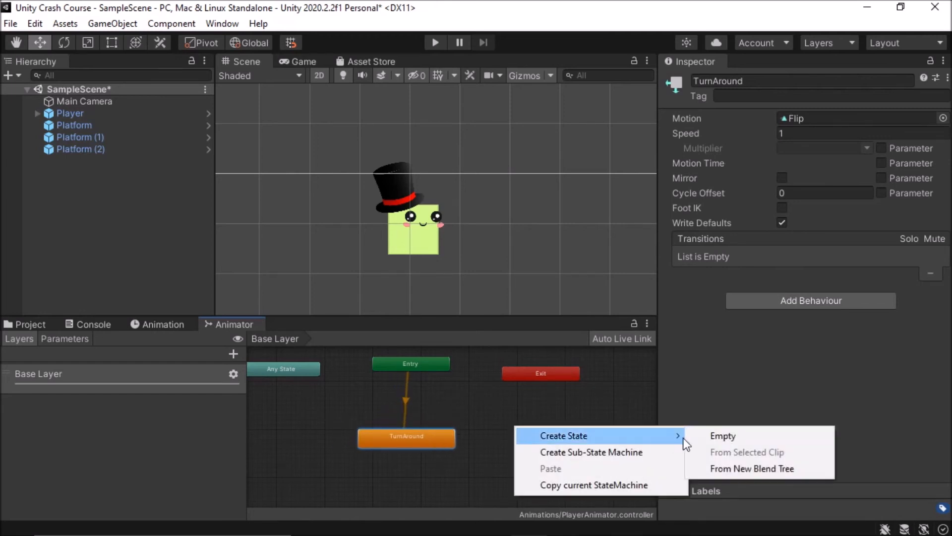
{"action": "left_click", "coordinate": [721, 439]}
{"action": "left_click_drag", "start_coordinate": [605, 441], "coordinate": [552, 437]}
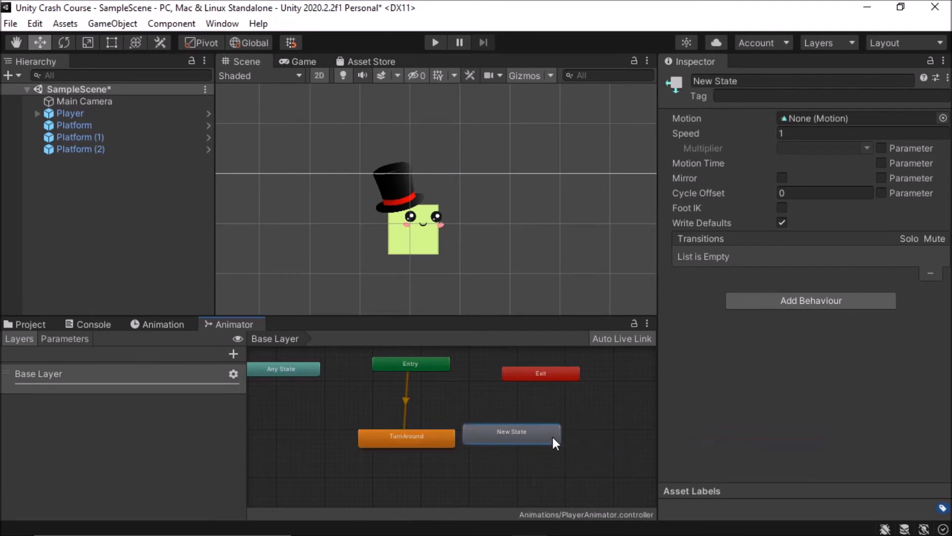
{"action": "left_click", "coordinate": [850, 91]}
{"action": "left_click", "coordinate": [843, 81]}
{"action": "key", "text": "BackSpace"}
{"action": "type", "text": "Faci"}
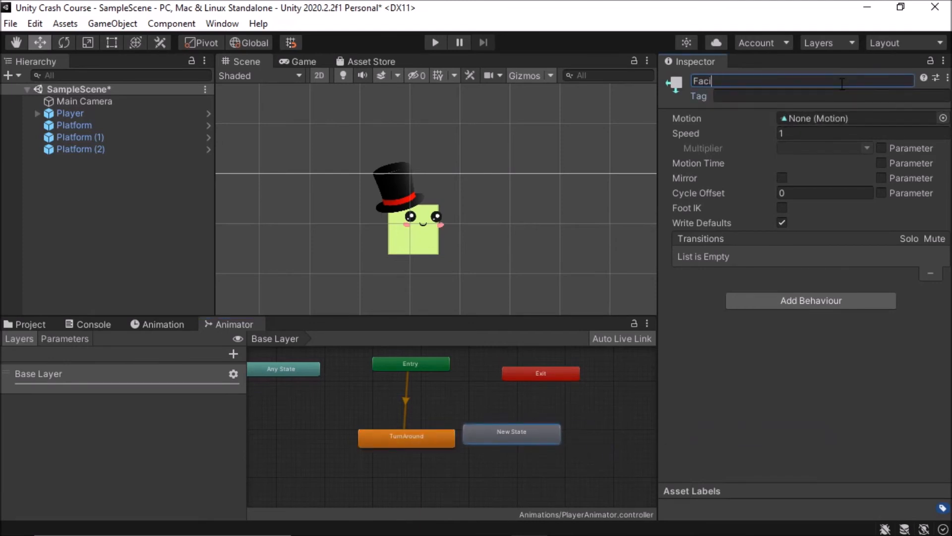
{"action": "type", "text": "ngFoward"}
{"action": "key", "text": "Return"}
{"action": "mouse_move", "coordinate": [469, 438]}
{"action": "left_mouse_down"}
{"action": "mouse_move", "coordinate": [493, 427]}
{"action": "mouse_move", "coordinate": [484, 430]}
{"action": "left_mouse_up"}
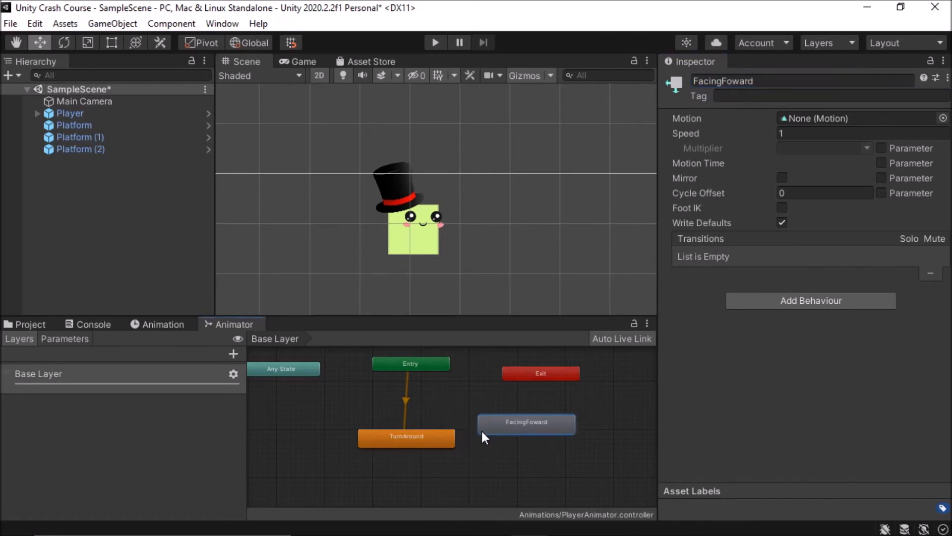
Create another empty state below the Any State node and name it FacingBackward.
{"action": "right_click", "coordinate": [259, 436]}
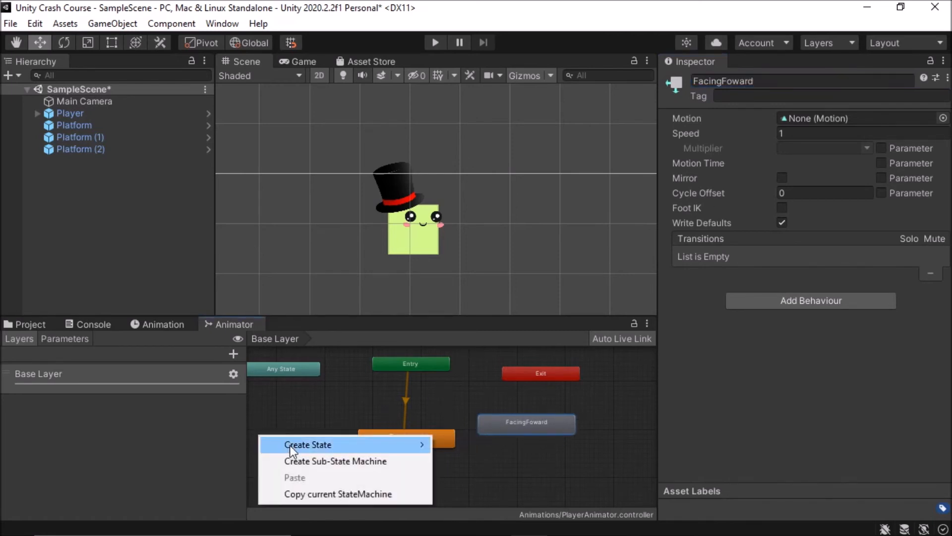
{"action": "mouse_move", "coordinate": [351, 446]}
{"action": "left_click", "coordinate": [443, 448]}
{"action": "left_click_drag", "start_coordinate": [329, 443], "coordinate": [325, 414]}
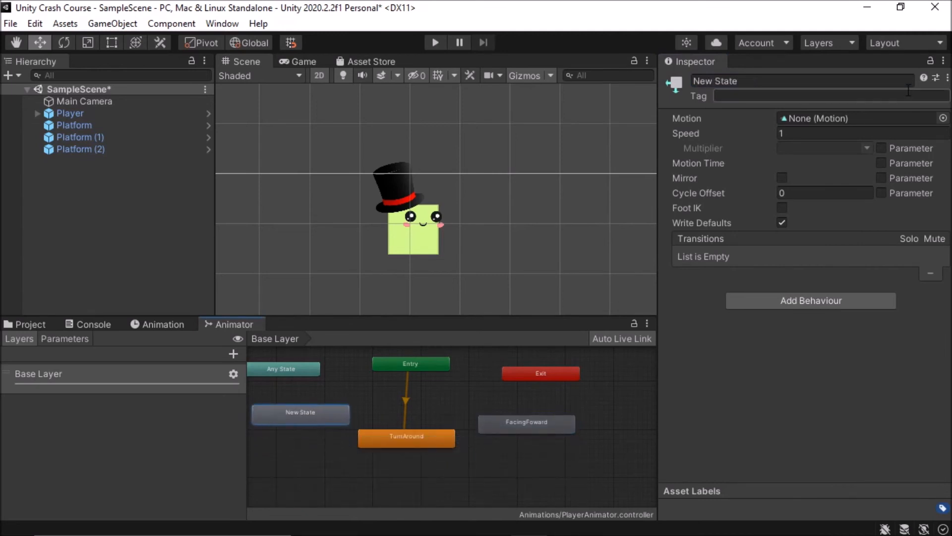
{"action": "left_click", "coordinate": [850, 85]}
{"action": "type", "text": "Facing"}
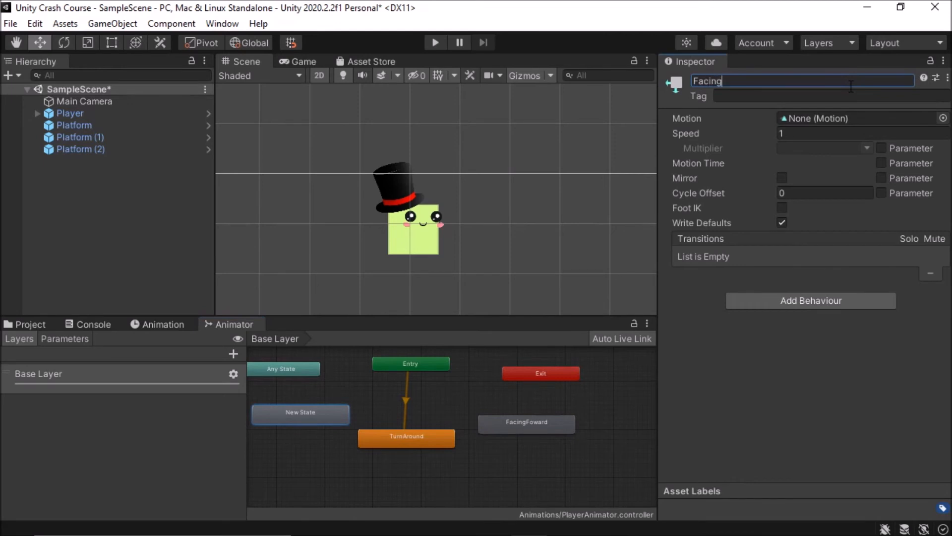
{"action": "type", "text": "Backward"}
{"action": "key", "text": "Return"}
Examine the Entry node, its default transition and the TurnAround state it leads to.
{"action": "scroll", "coordinate": [447, 384], "scroll_direction": "up", "scroll_amount": 1}
{"action": "right_click", "coordinate": [502, 372]}
{"action": "left_click", "coordinate": [380, 406]}
{"action": "scroll", "coordinate": [373, 400], "scroll_direction": "up", "scroll_amount": 3}
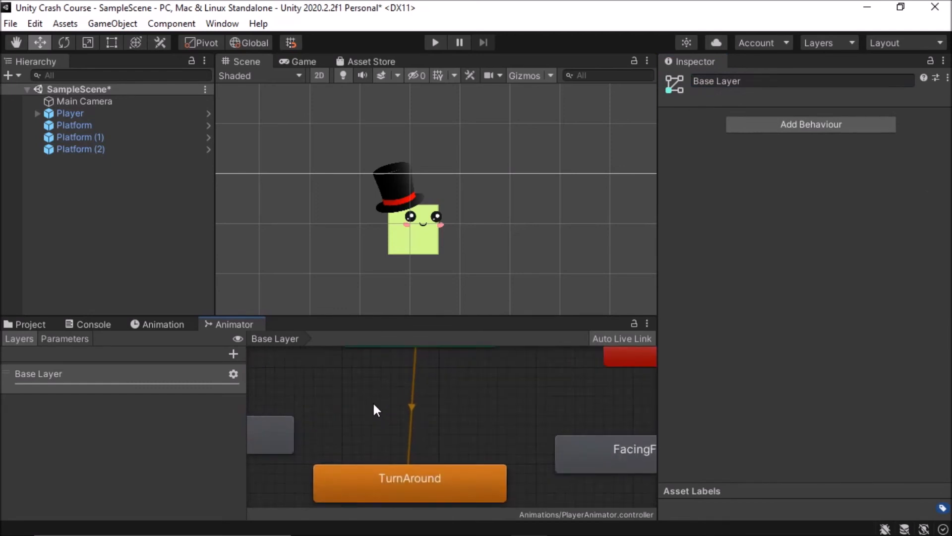
{"action": "right_click", "coordinate": [382, 420]}
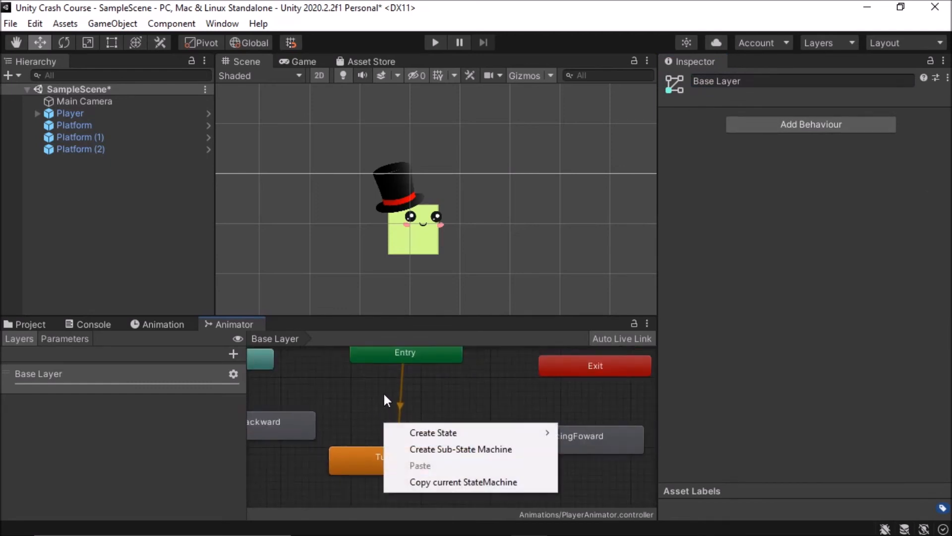
{"action": "left_click", "coordinate": [356, 385]}
{"action": "middle_click_drag", "start_coordinate": [363, 403], "coordinate": [404, 420]}
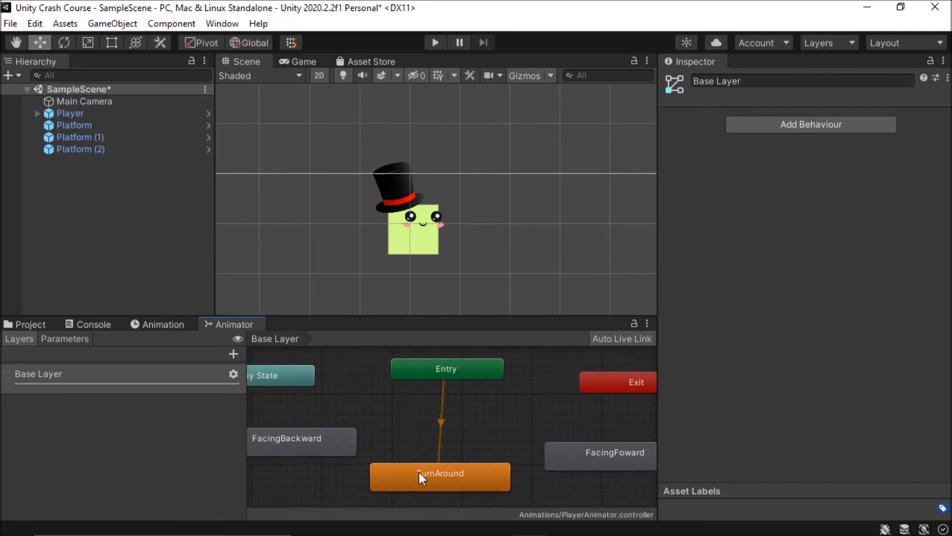
{"action": "left_click", "coordinate": [455, 370]}
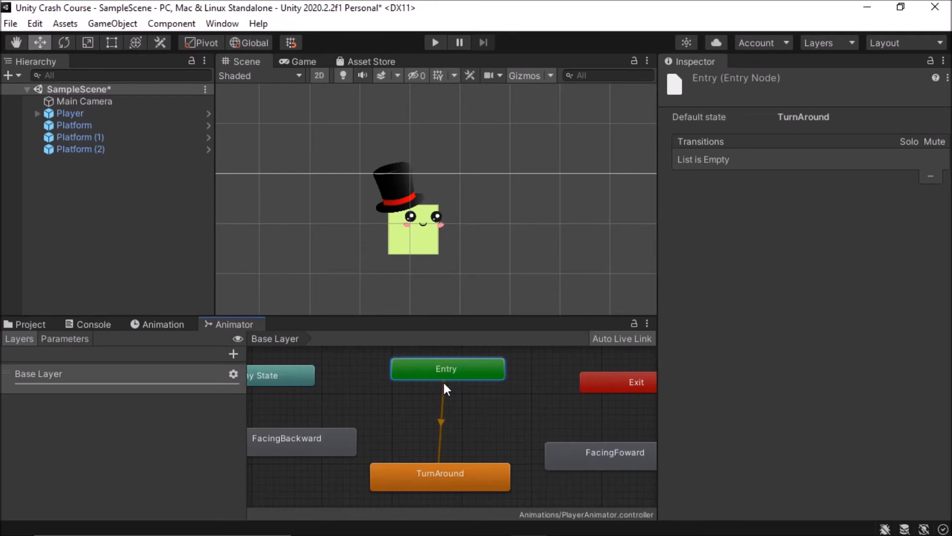
{"action": "left_click", "coordinate": [442, 416]}
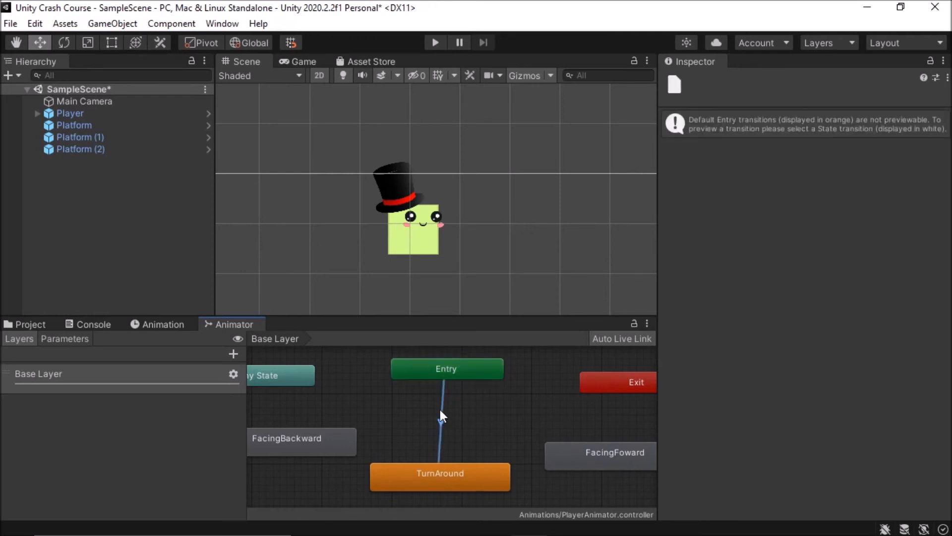
{"action": "left_click", "coordinate": [441, 478]}
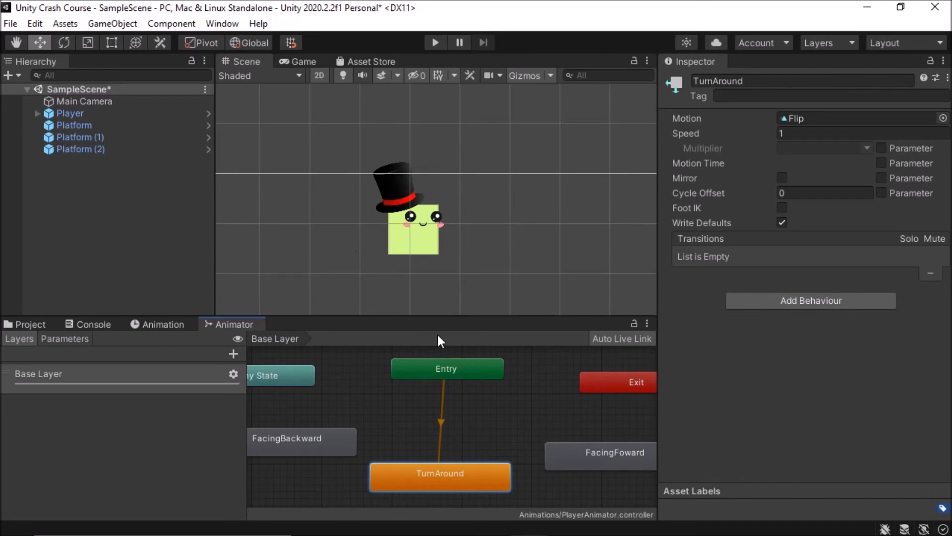
{"action": "left_click", "coordinate": [443, 428]}
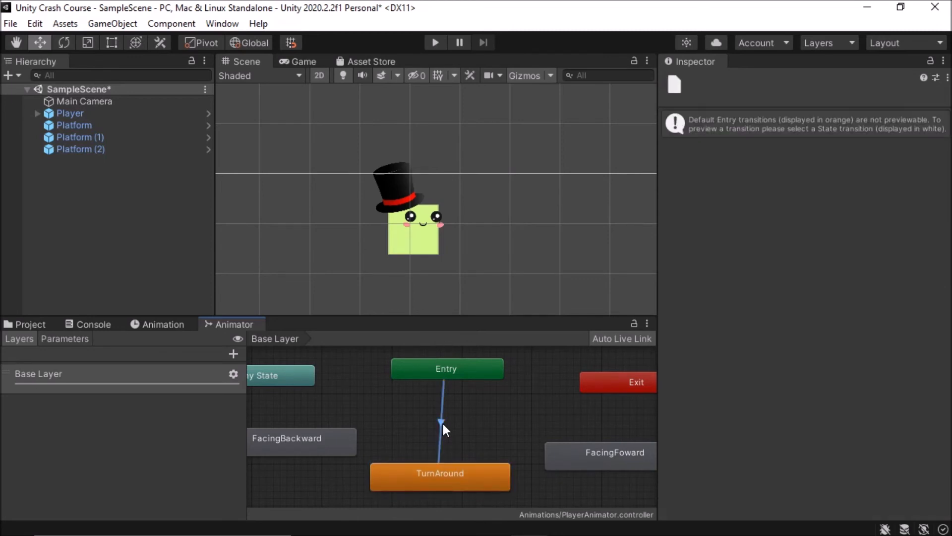
Set FacingFoward as the state machine's default state from the Entry node.
{"action": "left_click", "coordinate": [601, 451]}
{"action": "right_click", "coordinate": [472, 370]}
{"action": "right_click", "coordinate": [454, 373]}
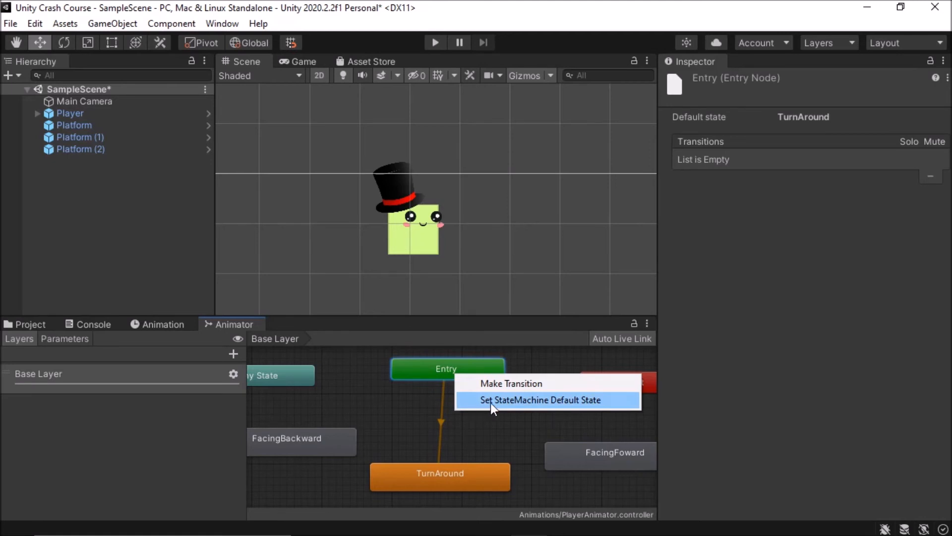
{"action": "left_click", "coordinate": [551, 401]}
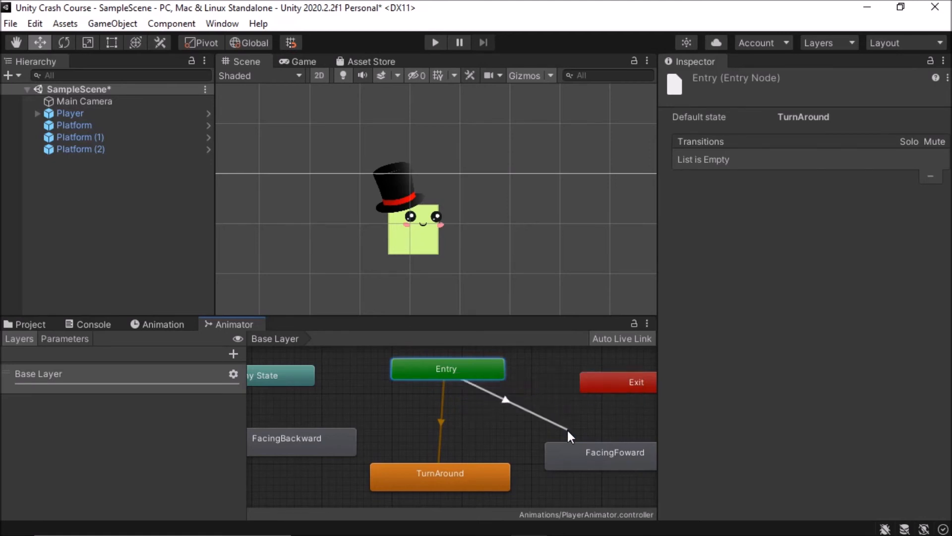
{"action": "left_click", "coordinate": [582, 450]}
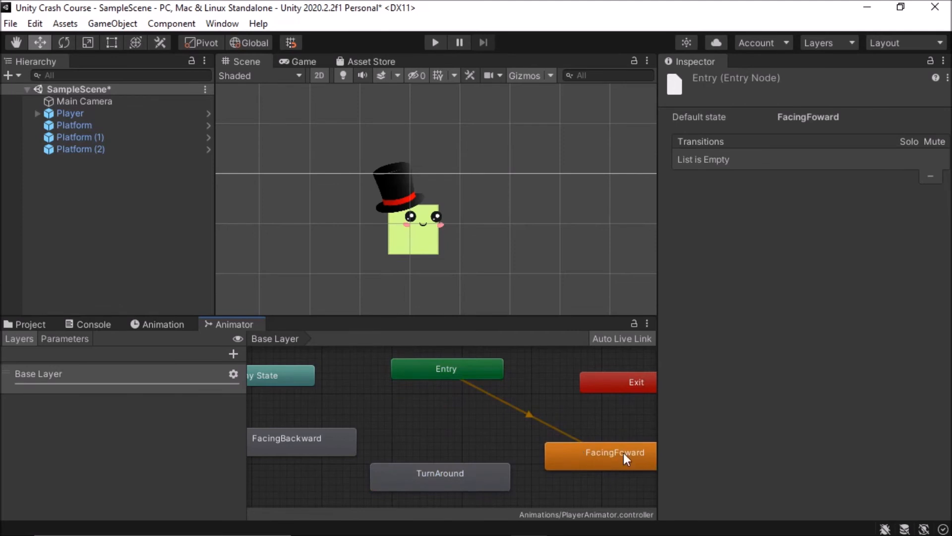
{"action": "right_click", "coordinate": [562, 386]}
{"action": "left_click", "coordinate": [514, 442]}
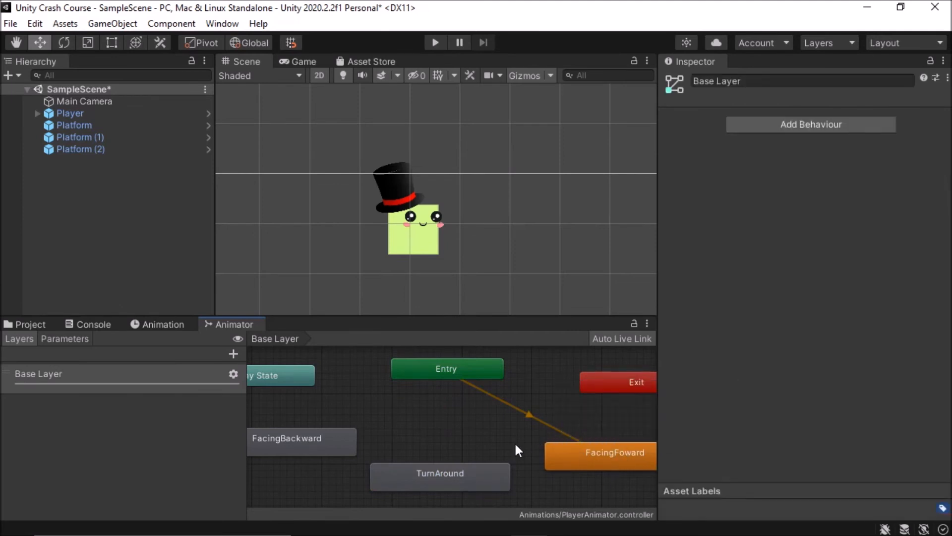
Rearrange the TurnAround and FacingBackward states below the Entry node, with FacingBackward slightly higher and close beside TurnAround.
{"action": "mouse_move", "coordinate": [509, 437]}
{"action": "middle_mouse_down"}
{"action": "mouse_move", "coordinate": [500, 413]}
{"action": "mouse_move", "coordinate": [507, 434]}
{"action": "middle_mouse_up"}
{"action": "left_click_drag", "start_coordinate": [473, 468], "coordinate": [482, 442]}
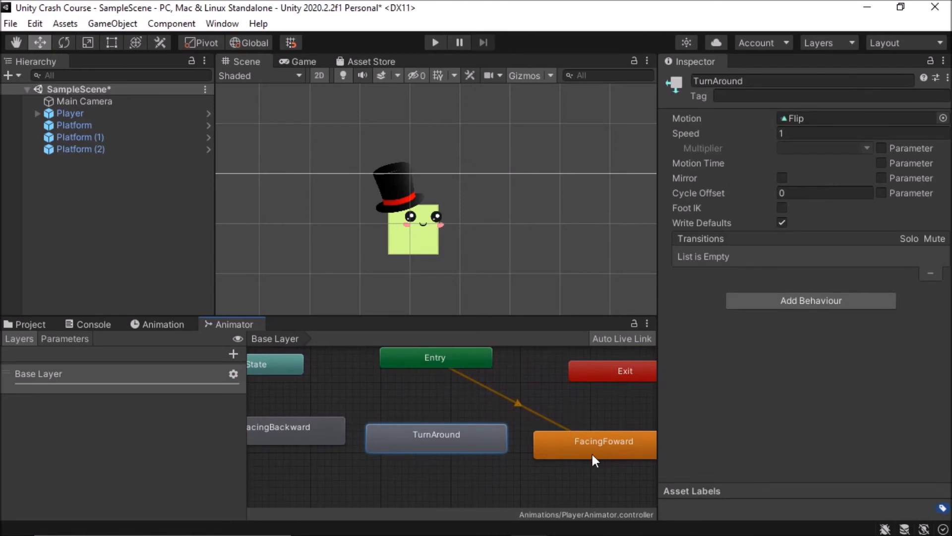
{"action": "left_click_drag", "start_coordinate": [423, 442], "coordinate": [427, 465]}
{"action": "left_click_drag", "start_coordinate": [315, 432], "coordinate": [301, 460]}
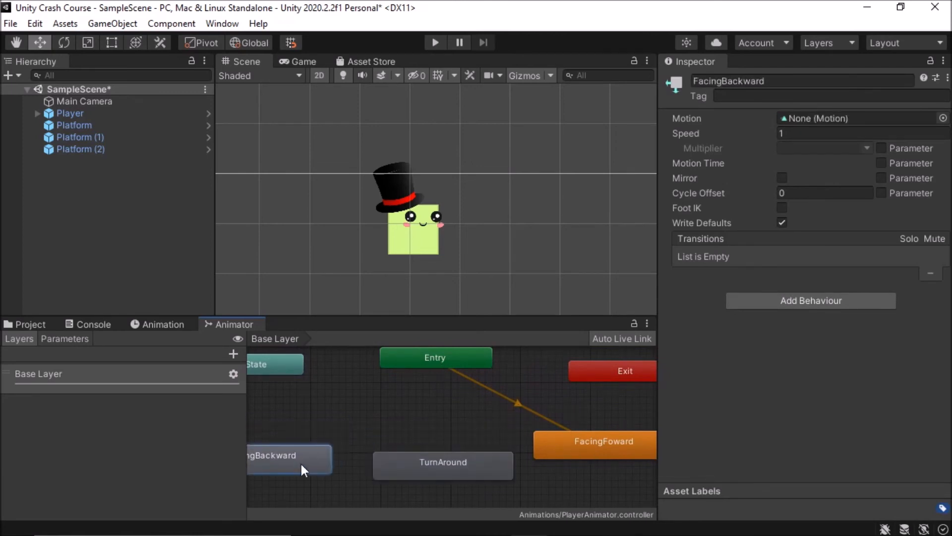
{"action": "right_click", "coordinate": [573, 442]}
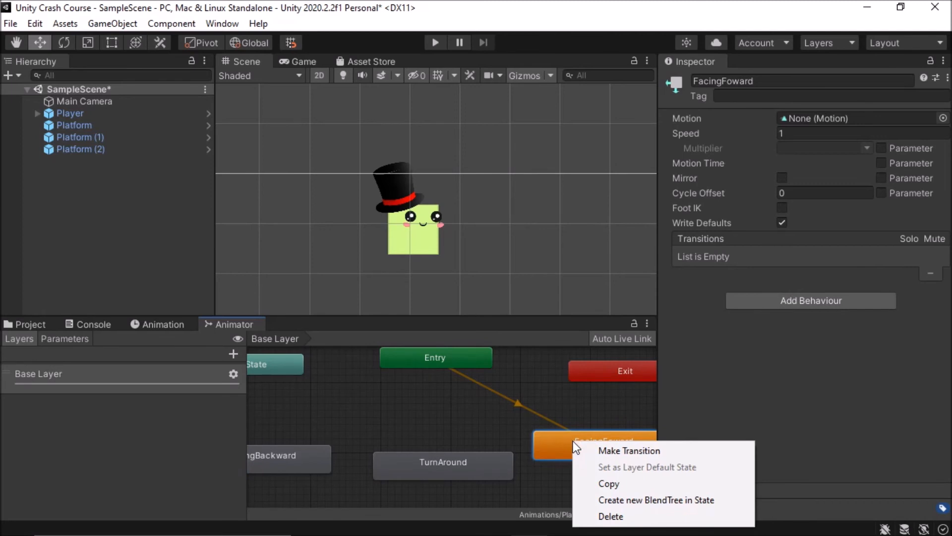
{"action": "left_click", "coordinate": [567, 437]}
{"action": "left_click_drag", "start_coordinate": [263, 455], "coordinate": [299, 427]}
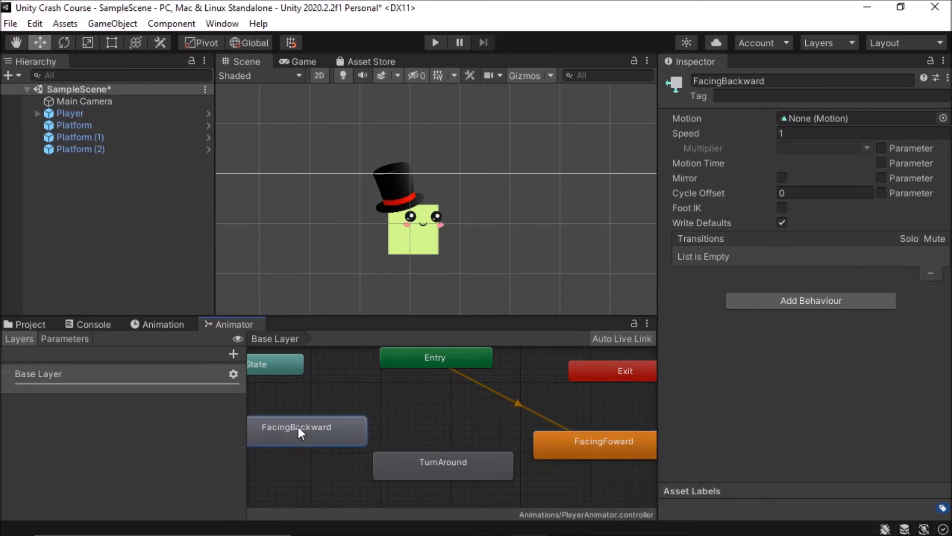
{"action": "mouse_move", "coordinate": [570, 445]}
{"action": "left_mouse_down"}
{"action": "mouse_move", "coordinate": [562, 423]}
{"action": "mouse_move", "coordinate": [571, 446]}
{"action": "left_mouse_up"}
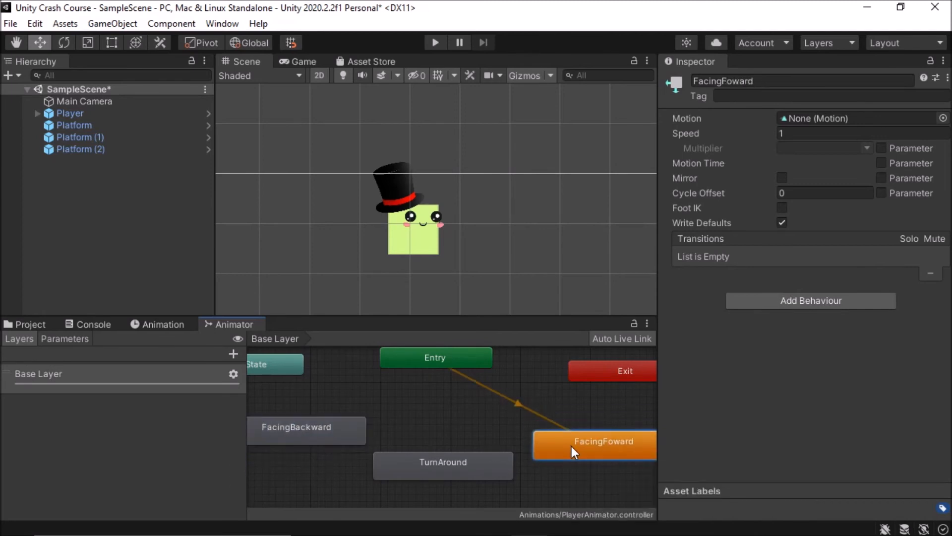
{"action": "right_click", "coordinate": [571, 445]}
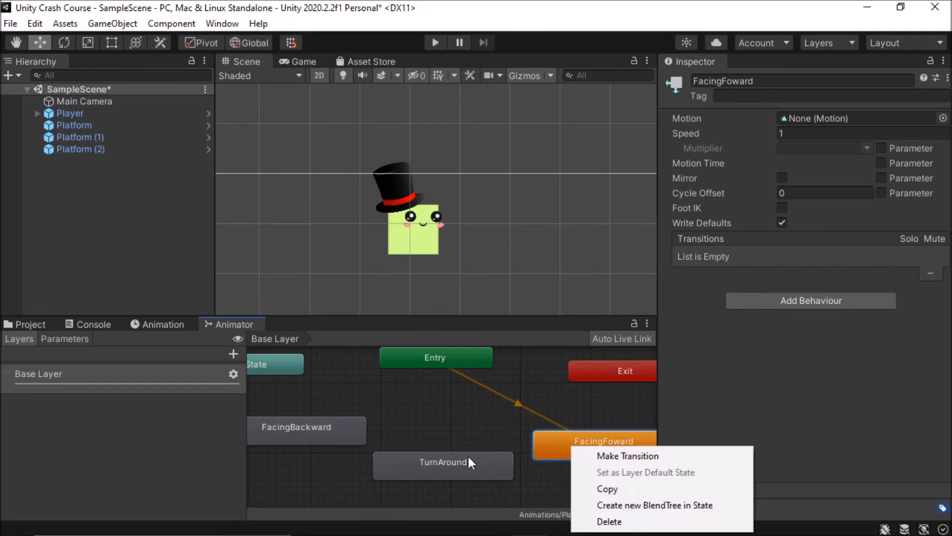
{"action": "left_click", "coordinate": [462, 428]}
Make a transition from FacingFoward to TurnAround and line up TurnAround level with FacingFoward.
{"action": "right_click", "coordinate": [558, 439]}
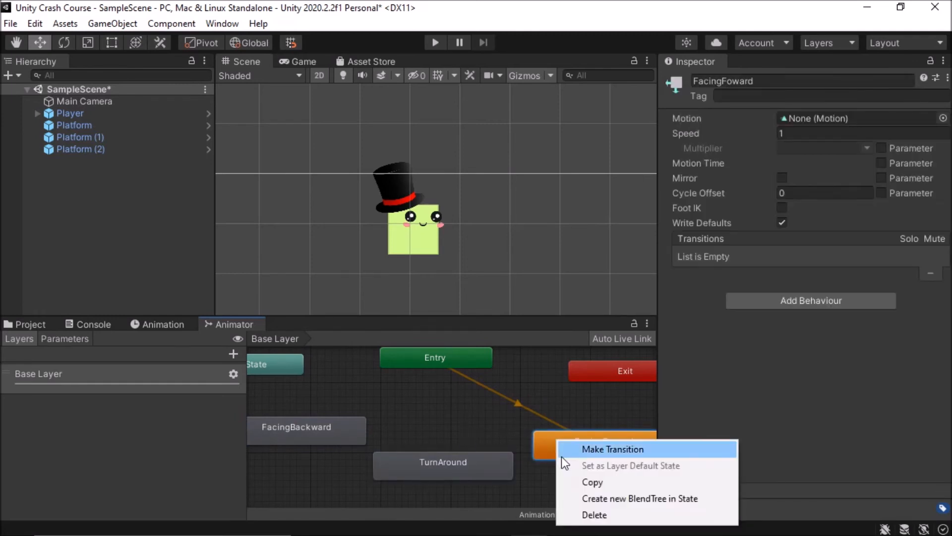
{"action": "left_click", "coordinate": [571, 449]}
{"action": "left_click", "coordinate": [491, 462]}
{"action": "mouse_move", "coordinate": [489, 454]}
{"action": "left_mouse_down"}
{"action": "mouse_move", "coordinate": [473, 441]}
{"action": "mouse_move", "coordinate": [483, 440]}
{"action": "left_mouse_up"}
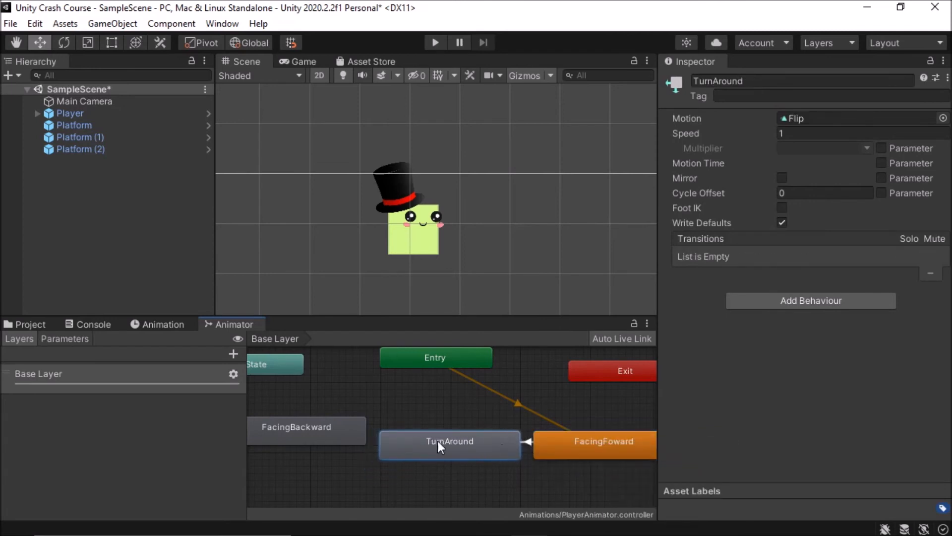
Make a transition from TurnAround to FacingBackward and line up FacingBackward level with the other two states.
{"action": "right_click", "coordinate": [411, 439]}
{"action": "left_click", "coordinate": [425, 447]}
{"action": "left_click", "coordinate": [336, 440]}
{"action": "mouse_move", "coordinate": [335, 436]}
{"action": "left_mouse_down"}
{"action": "mouse_move", "coordinate": [323, 449]}
{"action": "mouse_move", "coordinate": [331, 447]}
{"action": "left_mouse_up"}
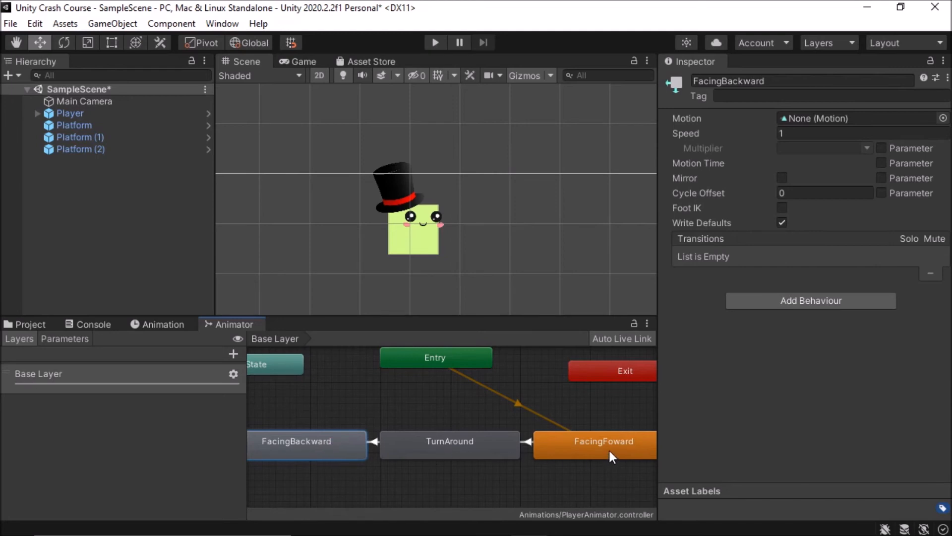
Move TurnAround slightly above the row of states, and inspect the FacingFoward and FacingBackward states.
{"action": "left_click_drag", "start_coordinate": [499, 448], "coordinate": [495, 429]}
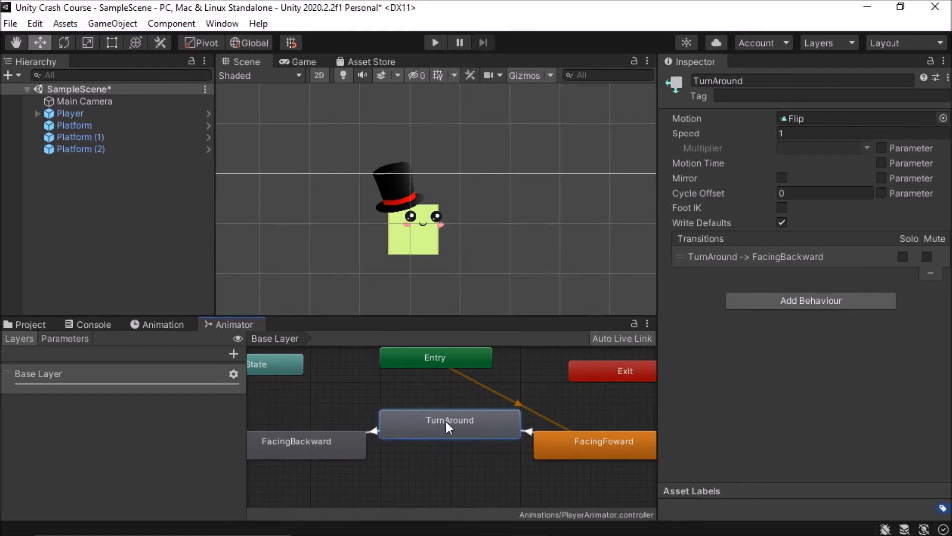
{"action": "left_click", "coordinate": [595, 447]}
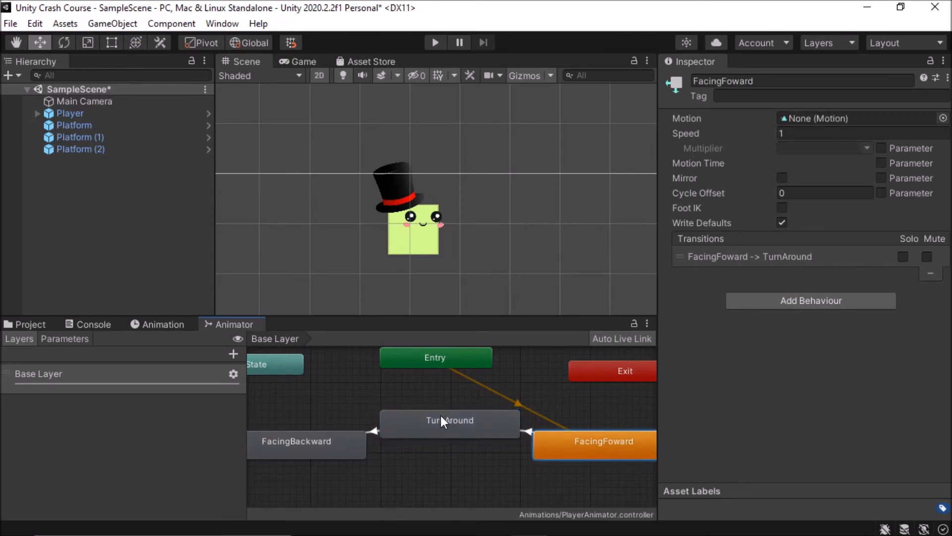
{"action": "left_click", "coordinate": [326, 444]}
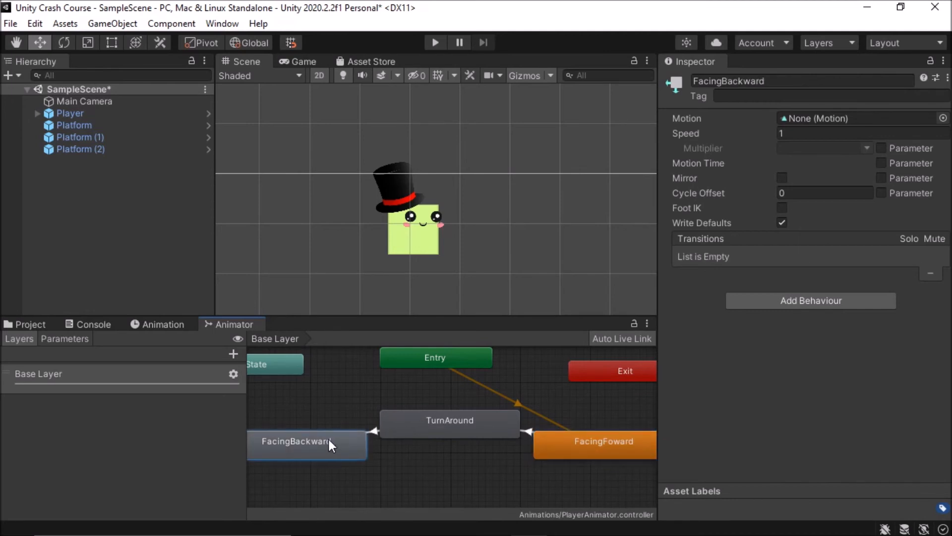
Create an empty state directly below TurnAround in the animator graph and name it TurnFront.
{"action": "left_click", "coordinate": [435, 428]}
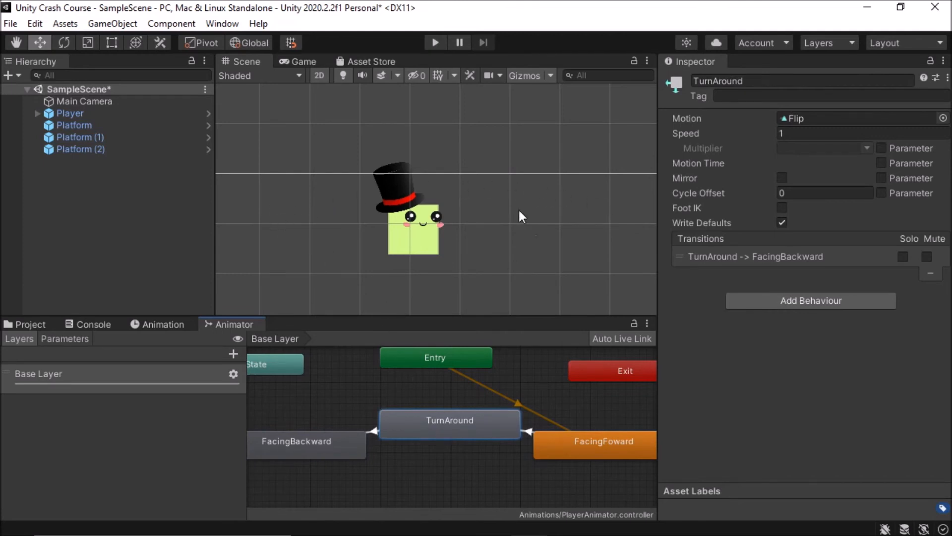
{"action": "right_click", "coordinate": [437, 477]}
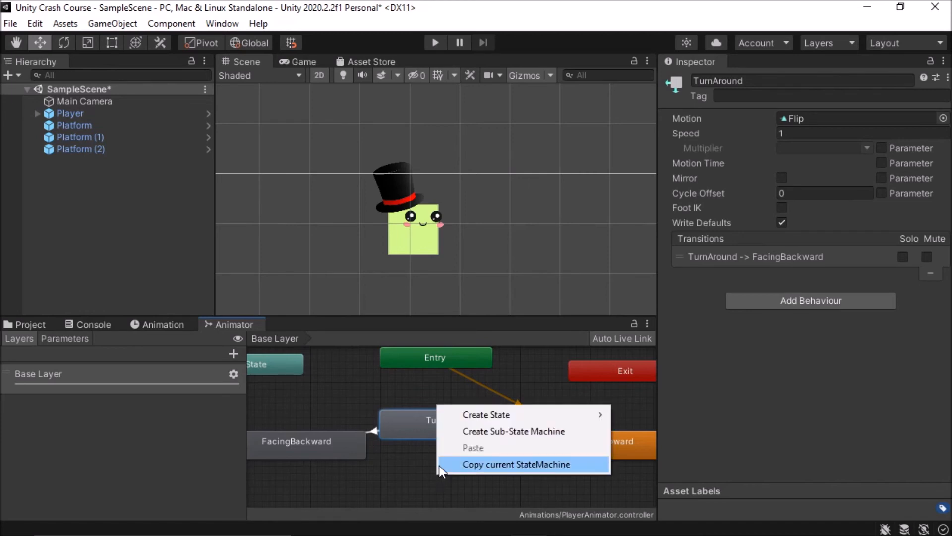
{"action": "mouse_move", "coordinate": [462, 408]}
{"action": "left_click", "coordinate": [634, 413]}
{"action": "left_click_drag", "start_coordinate": [475, 479], "coordinate": [422, 457]}
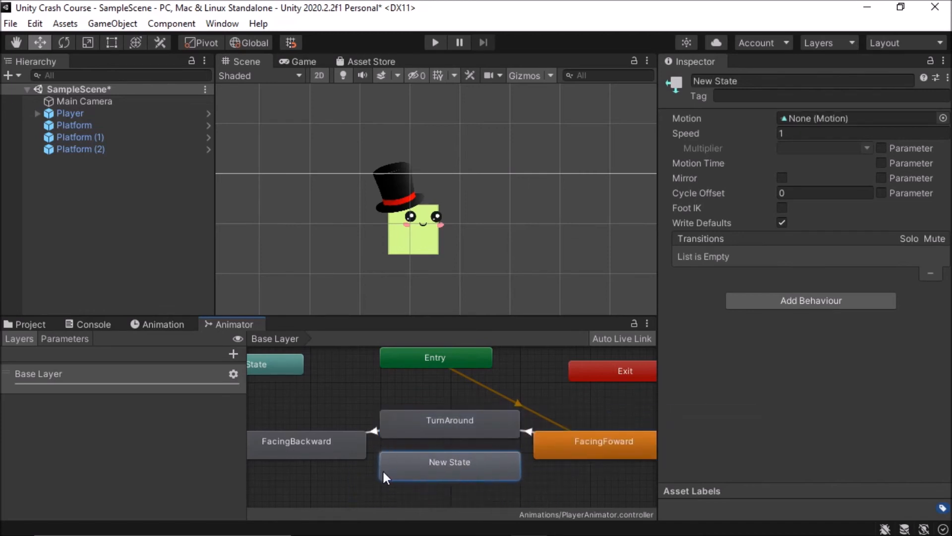
{"action": "left_click", "coordinate": [820, 81]}
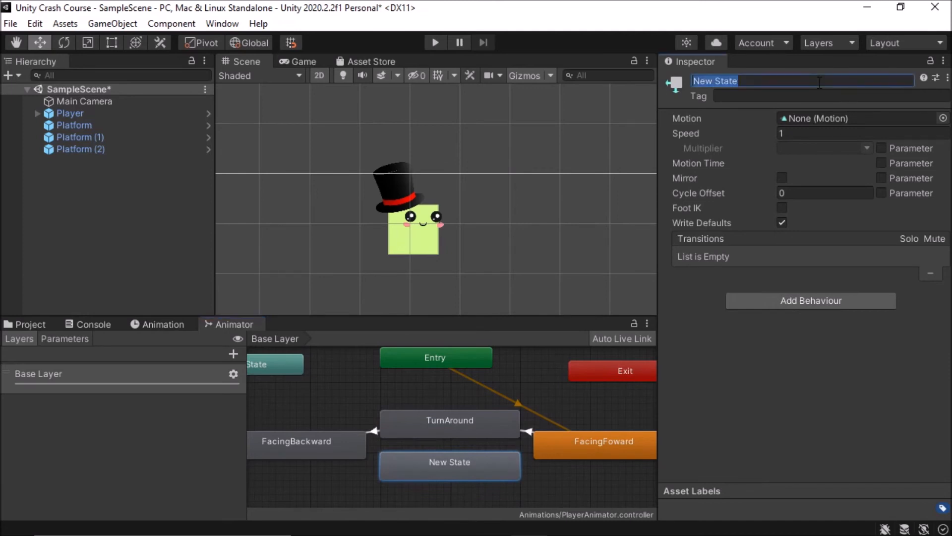
{"action": "type", "text": "Tu"}
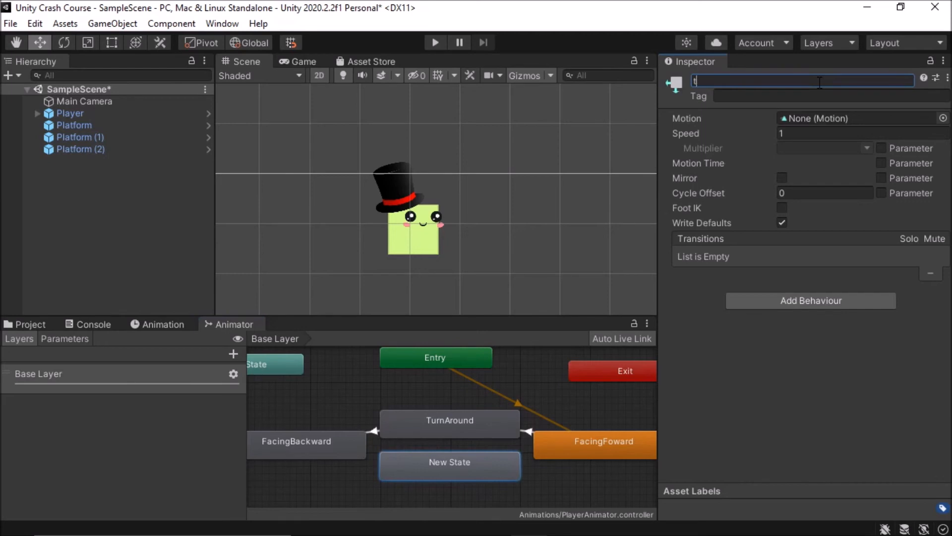
{"action": "type", "text": "rnFront"}
{"action": "key", "text": "Return"}
Rename the TurnAround state as TurnBack.
{"action": "left_click", "coordinate": [432, 427]}
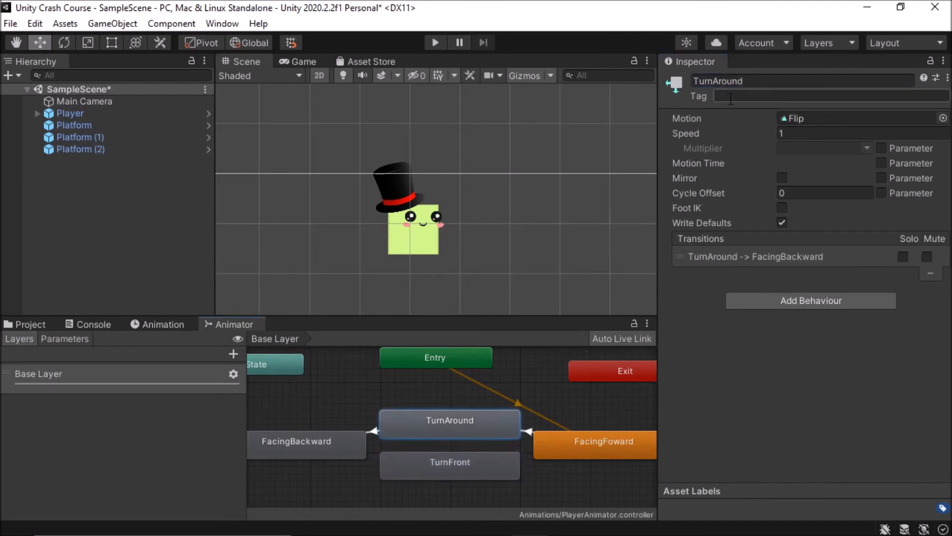
{"action": "left_click", "coordinate": [739, 82]}
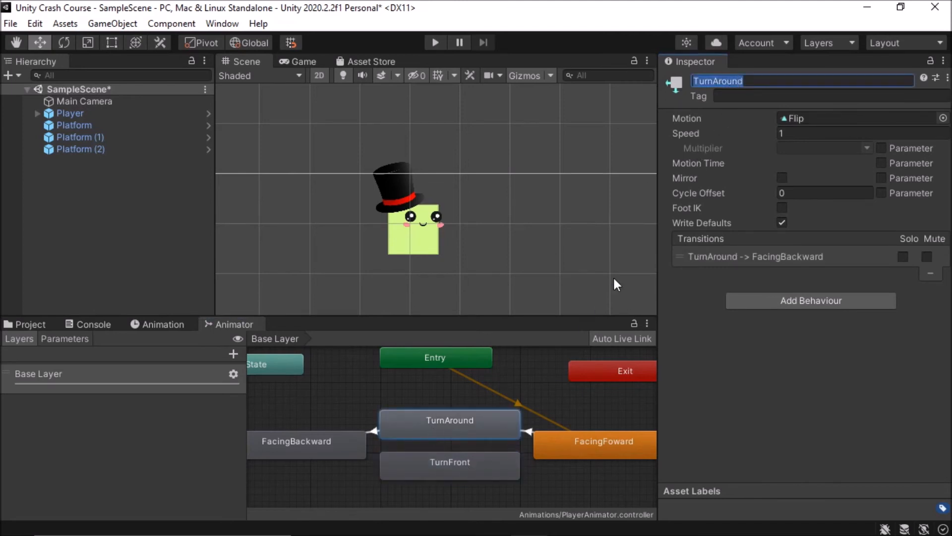
{"action": "type", "text": "TurnBack"}
{"action": "key", "text": "Return"}
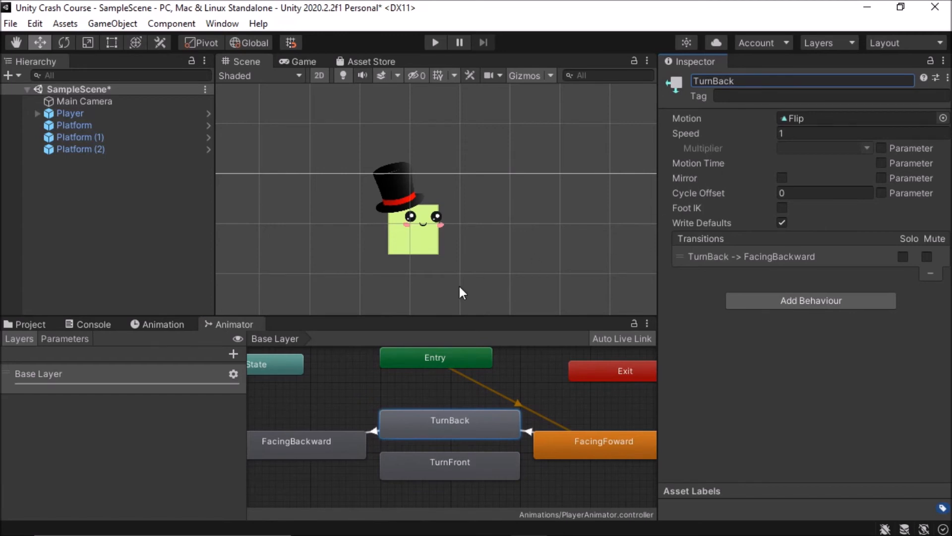
Make transitions from FacingBackward to TurnFront and from TurnFront to FacingFoward.
{"action": "left_click", "coordinate": [347, 448]}
{"action": "right_click", "coordinate": [347, 447]}
{"action": "left_click", "coordinate": [376, 456]}
{"action": "left_click", "coordinate": [425, 468]}
{"action": "right_click", "coordinate": [483, 462]}
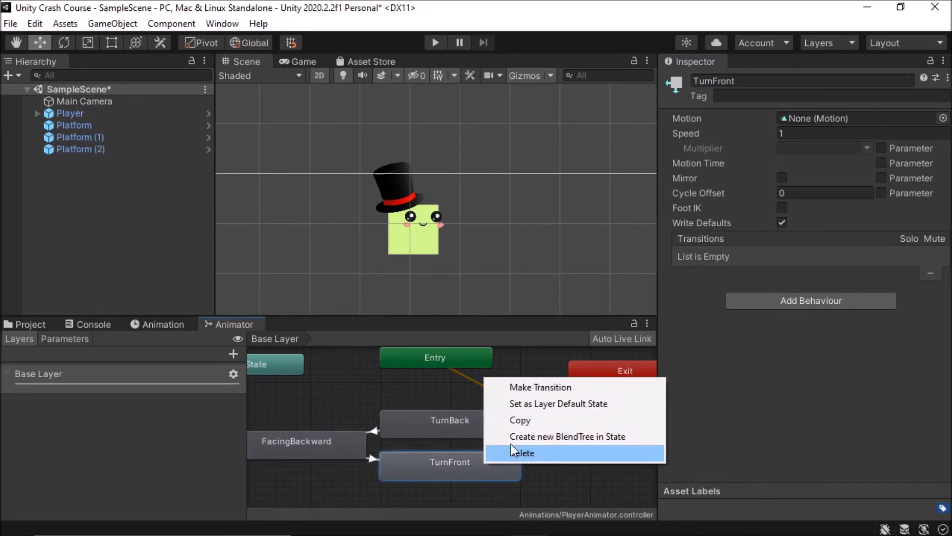
{"action": "left_click", "coordinate": [522, 387]}
{"action": "left_click", "coordinate": [572, 451]}
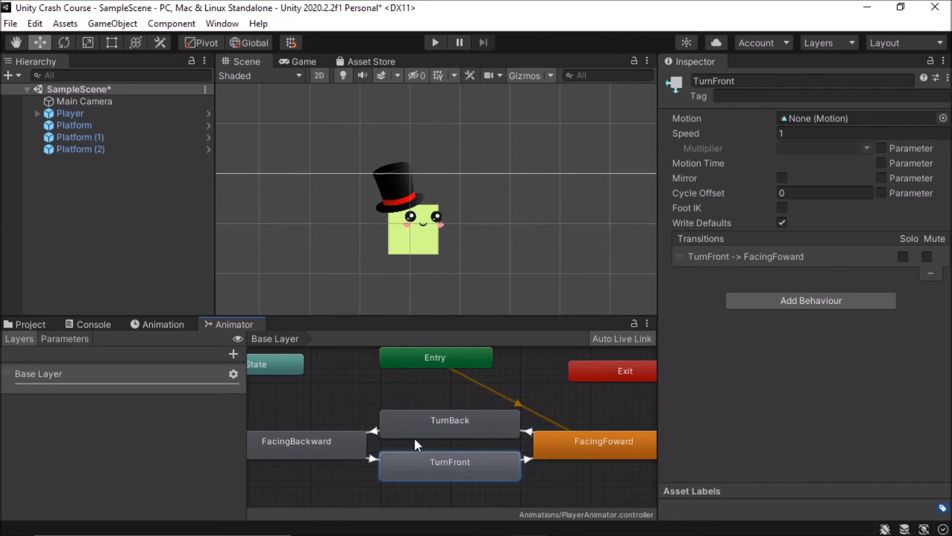
{"action": "left_click", "coordinate": [582, 447]}
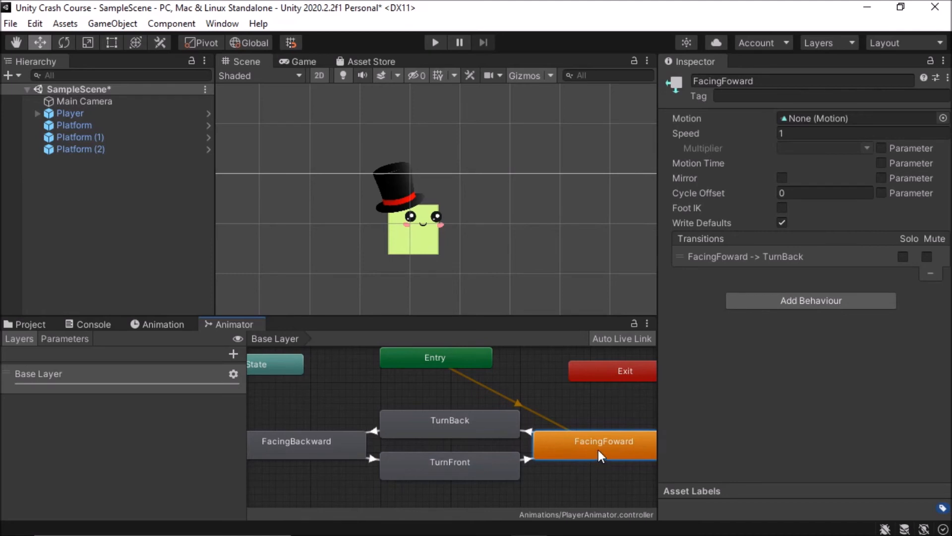
{"action": "left_click", "coordinate": [278, 457]}
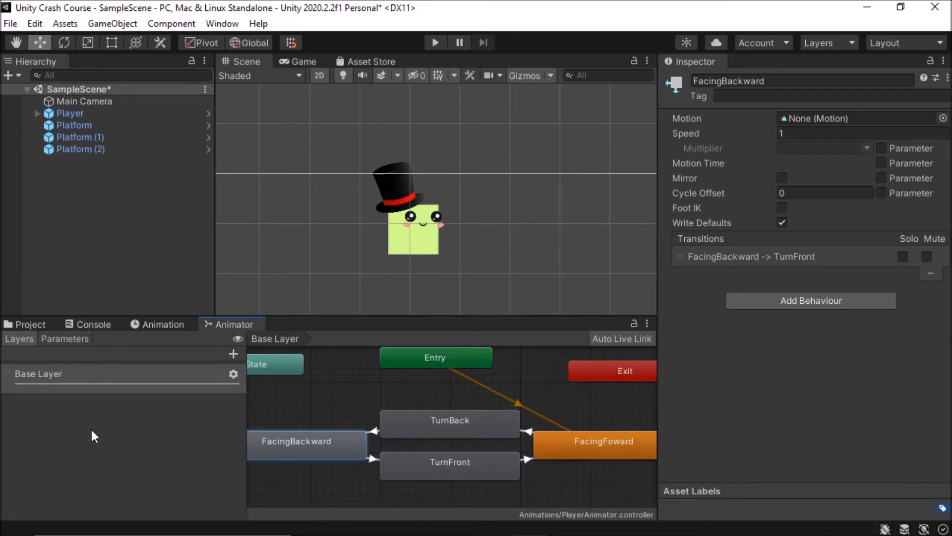
Add a Bool parameter named facingForward to the animator controller.
{"action": "left_click", "coordinate": [72, 338]}
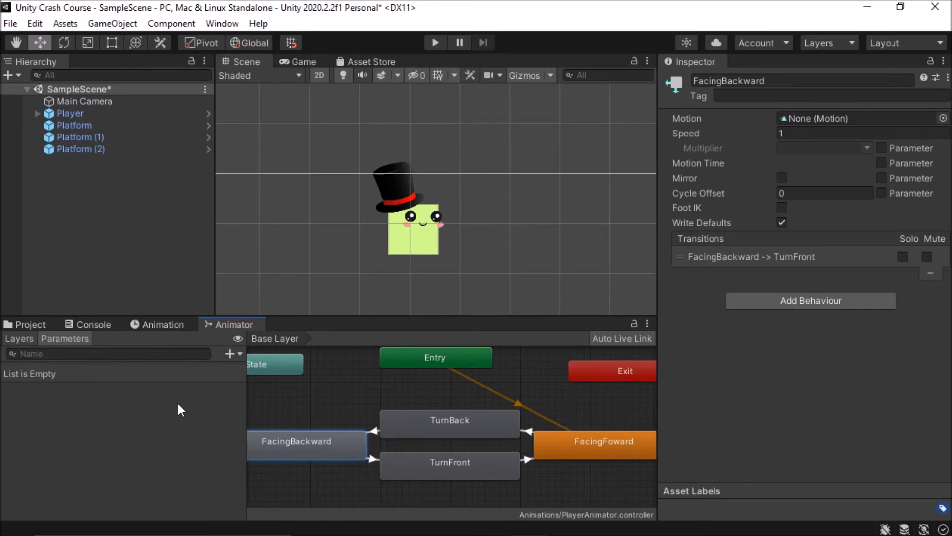
{"action": "left_click", "coordinate": [267, 415]}
{"action": "right_click", "coordinate": [277, 401]}
{"action": "left_click", "coordinate": [226, 417]}
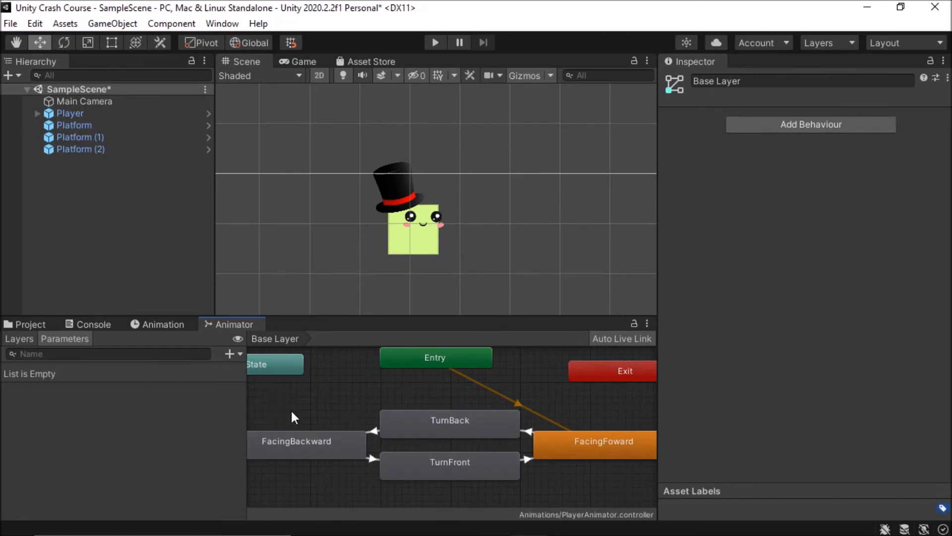
{"action": "left_click", "coordinate": [227, 355]}
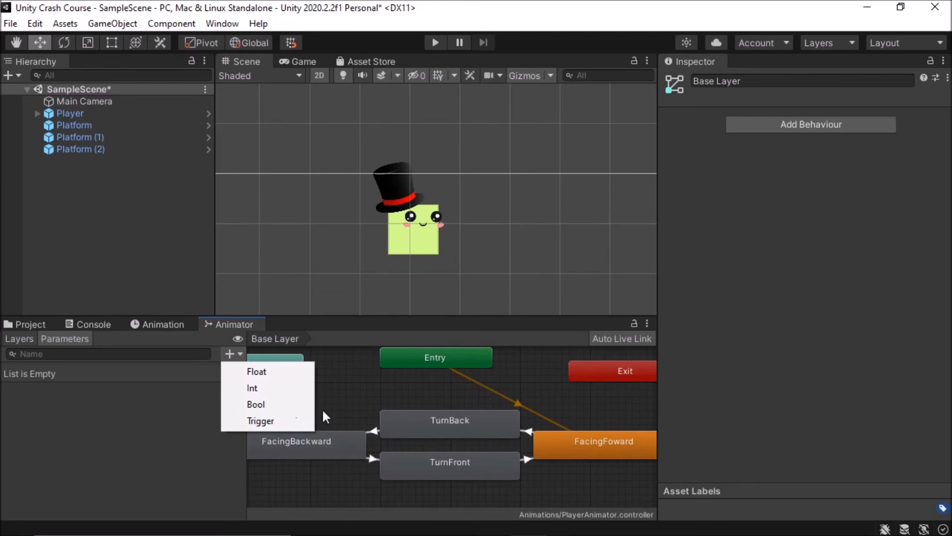
{"action": "left_click", "coordinate": [266, 406]}
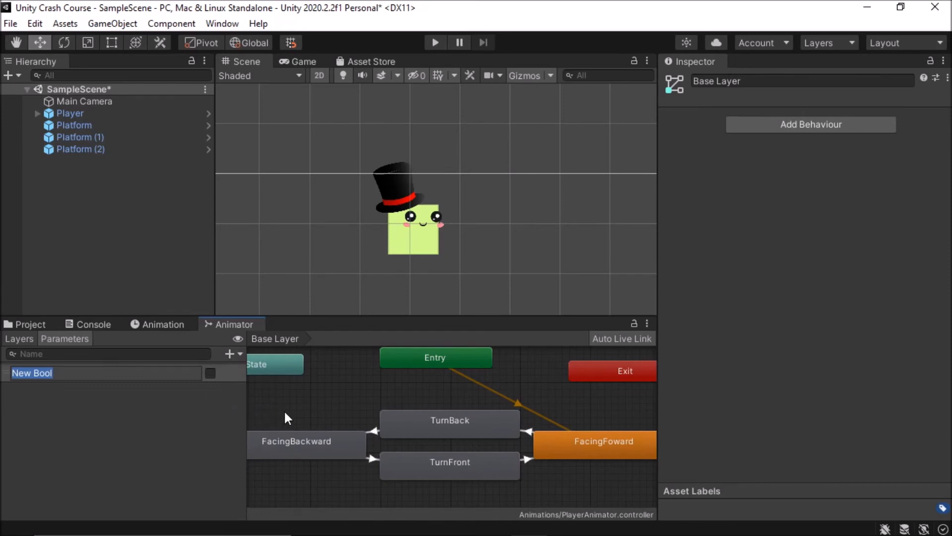
{"action": "type", "text": "facingFow"}
{"action": "key", "text": "BackSpace"}
{"action": "type", "text": "rward"}
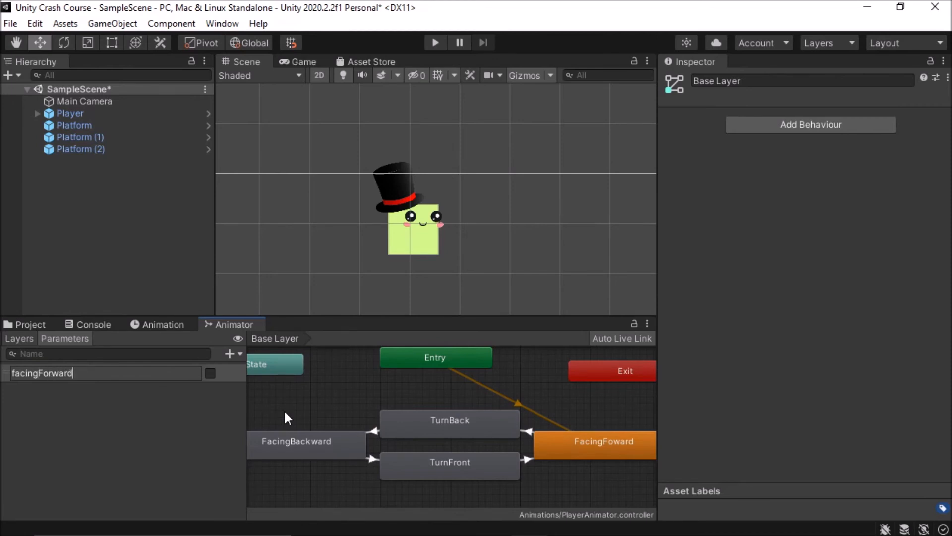
{"action": "key", "text": "Return"}
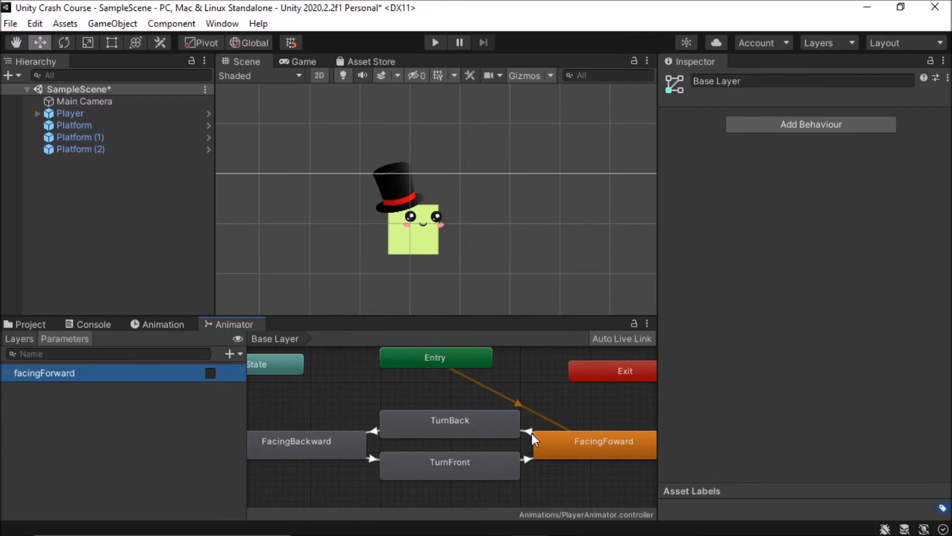
Add a condition based on the facingForward parameter to the transition from FacingFoward to TurnBack.
{"action": "left_click_drag", "start_coordinate": [542, 436], "coordinate": [548, 435]}
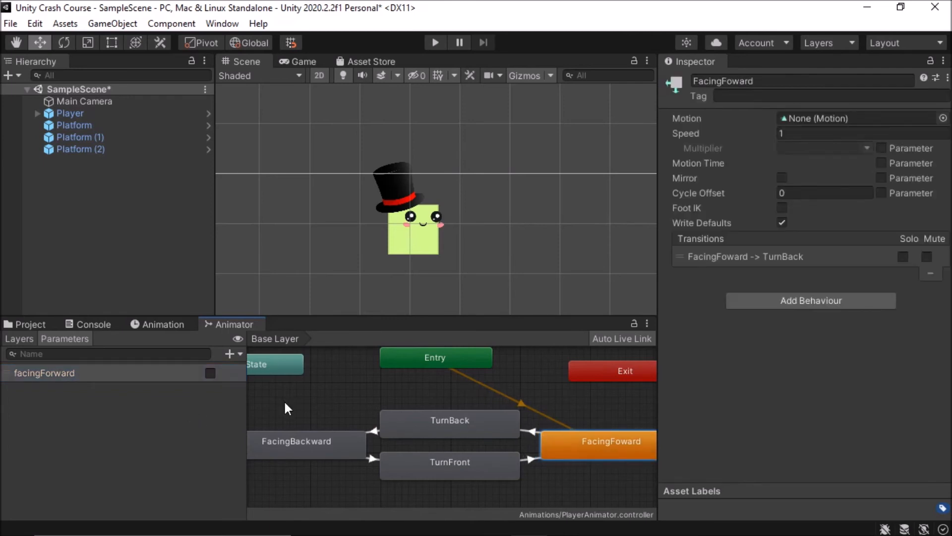
{"action": "left_click", "coordinate": [535, 432]}
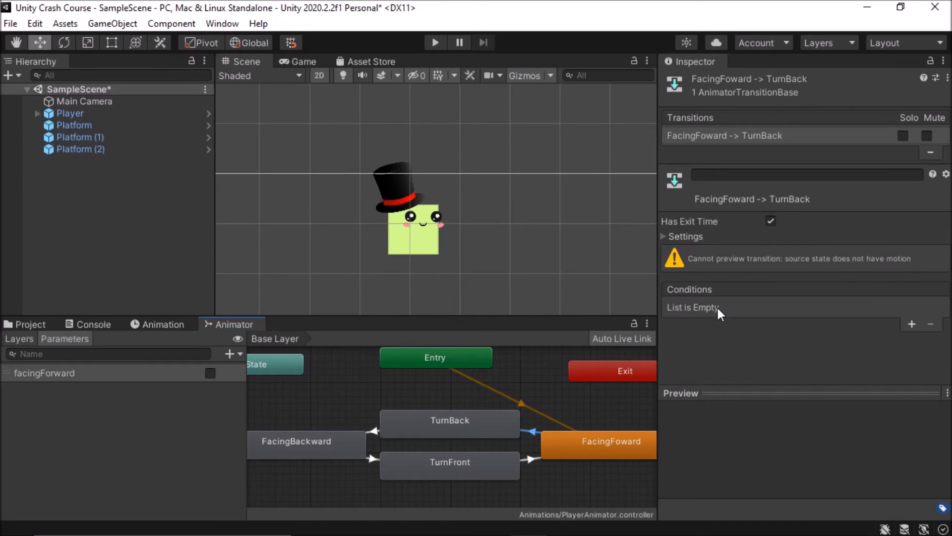
{"action": "left_click", "coordinate": [913, 324]}
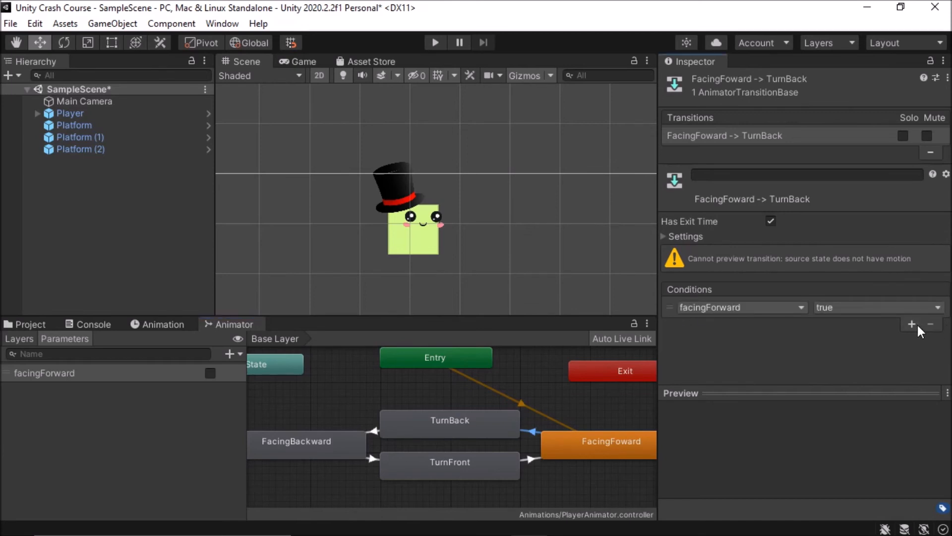
{"action": "left_click", "coordinate": [709, 308]}
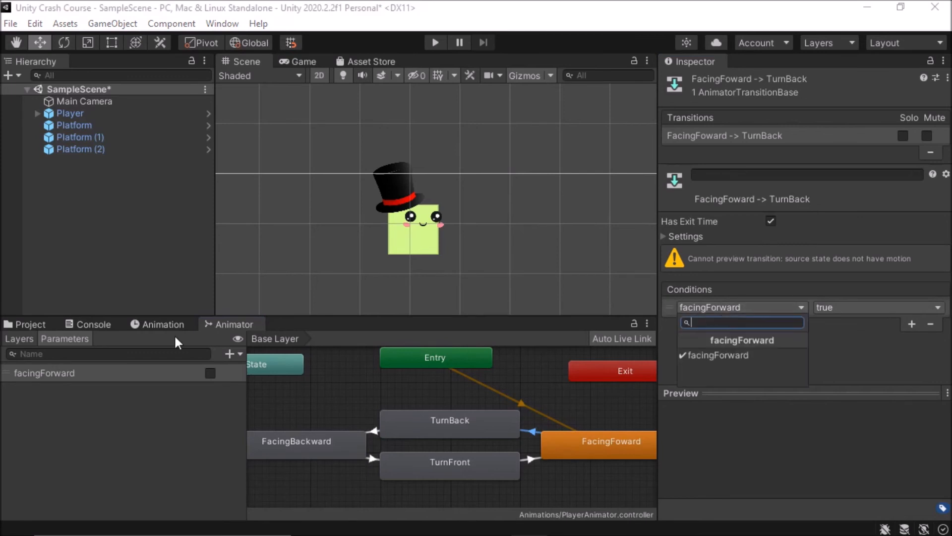
{"action": "left_click", "coordinate": [751, 361]}
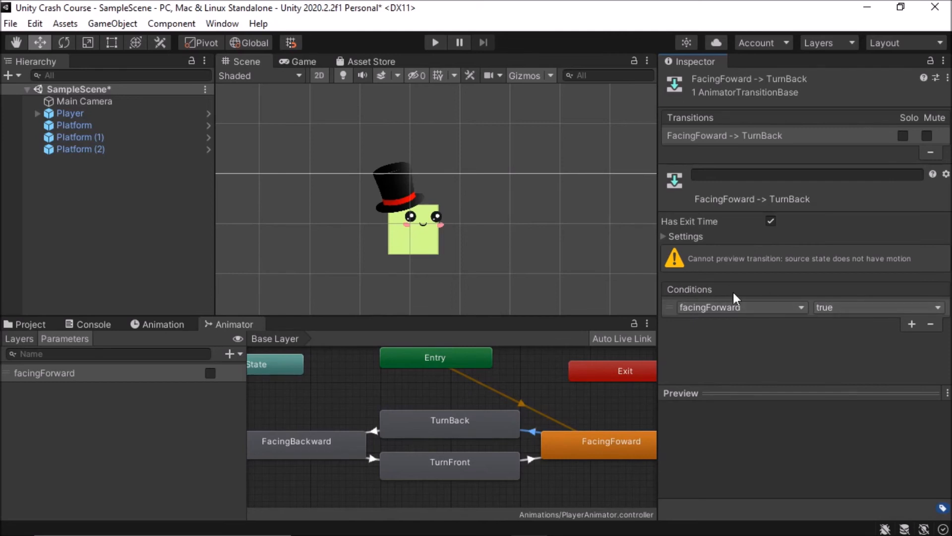
Set the facingForward condition on the FacingFoward to TurnBack transition to false.
{"action": "left_click", "coordinate": [561, 445]}
{"action": "left_click", "coordinate": [534, 434]}
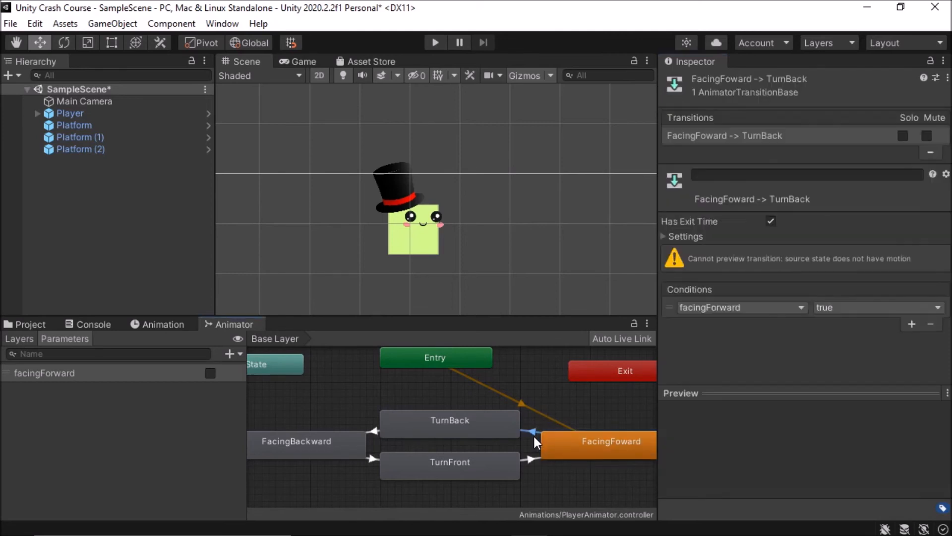
{"action": "left_click", "coordinate": [555, 438]}
{"action": "left_click", "coordinate": [532, 434]}
{"action": "left_click", "coordinate": [835, 308]}
{"action": "left_click", "coordinate": [832, 341]}
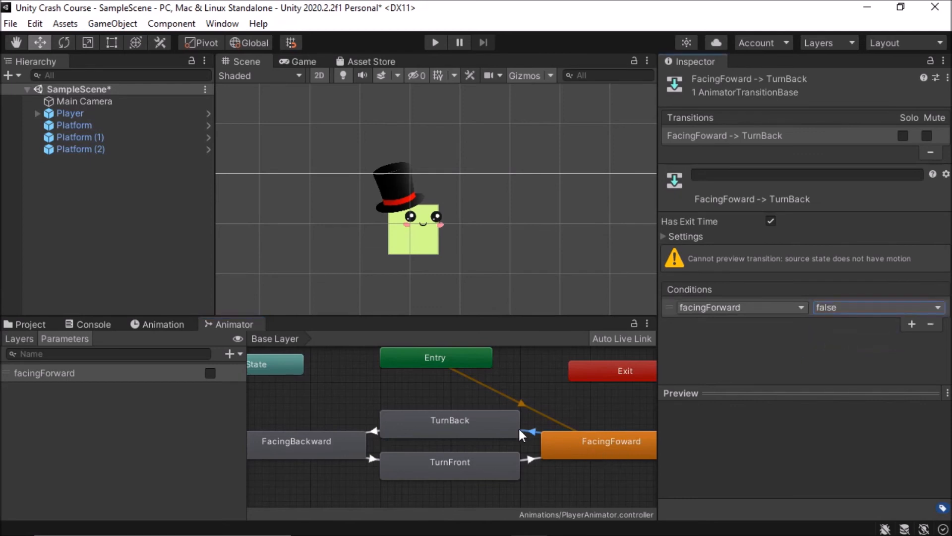
Examine the transitions from FacingFoward through TurnBack to FacingBackward, including the conditions, exit time setting and blend timeline.
{"action": "left_click", "coordinate": [552, 439]}
{"action": "left_click", "coordinate": [494, 427]}
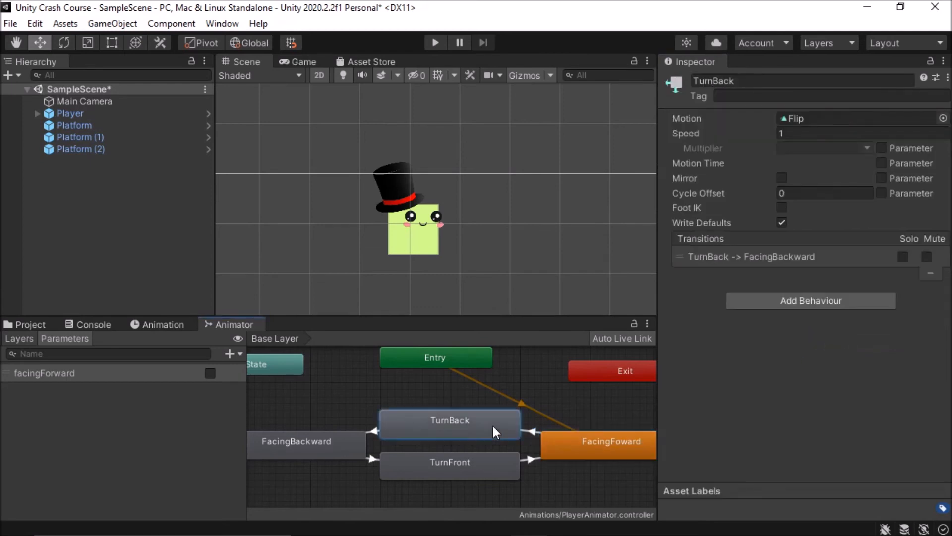
{"action": "left_click", "coordinate": [295, 448]}
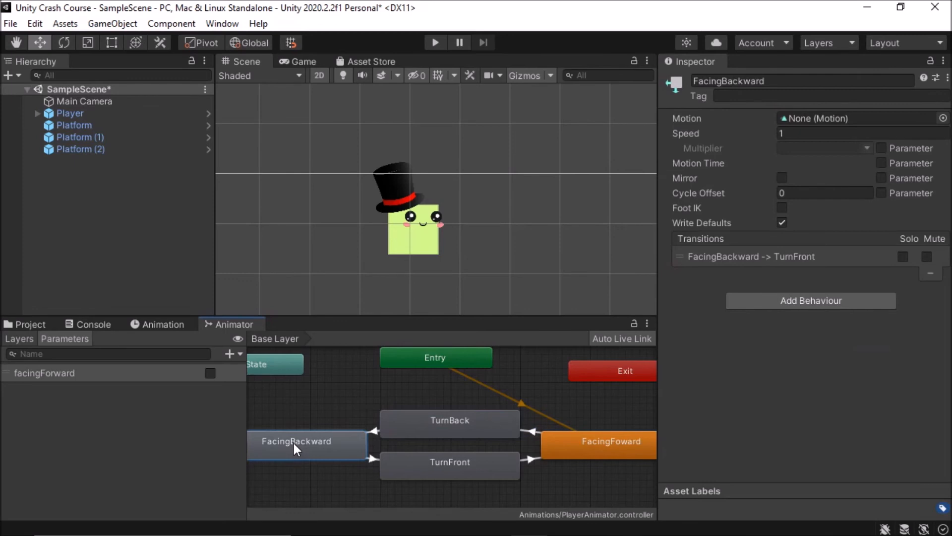
{"action": "left_click", "coordinate": [532, 430]}
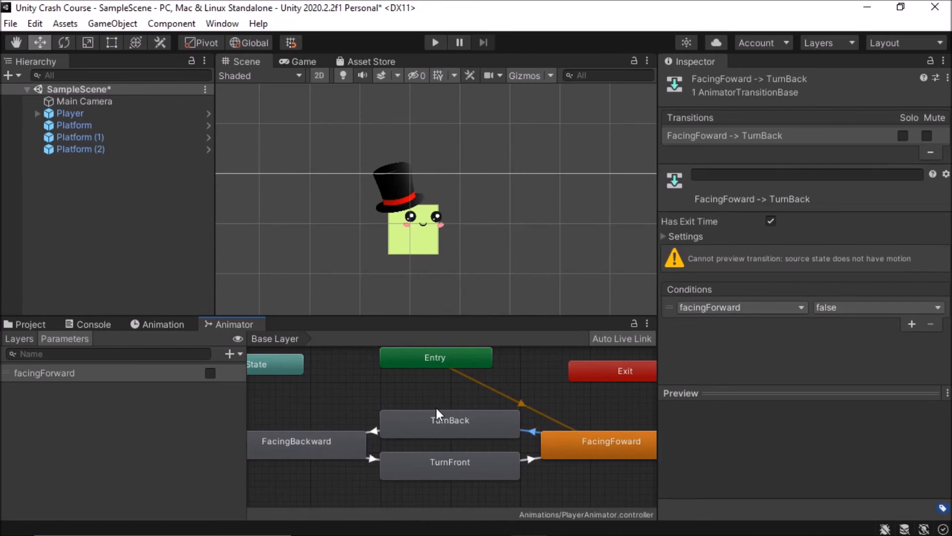
{"action": "left_click", "coordinate": [372, 430]}
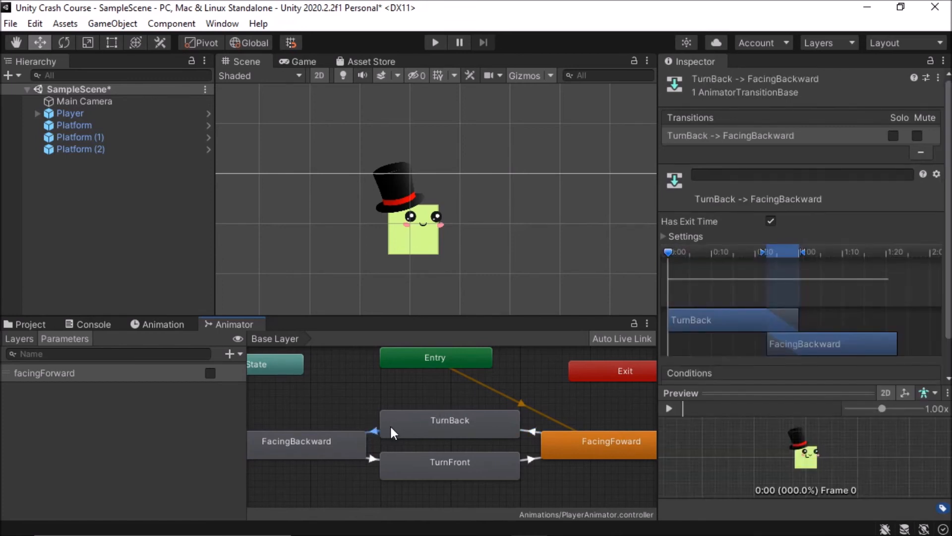
{"action": "left_click", "coordinate": [556, 434]}
{"action": "left_click", "coordinate": [456, 418]}
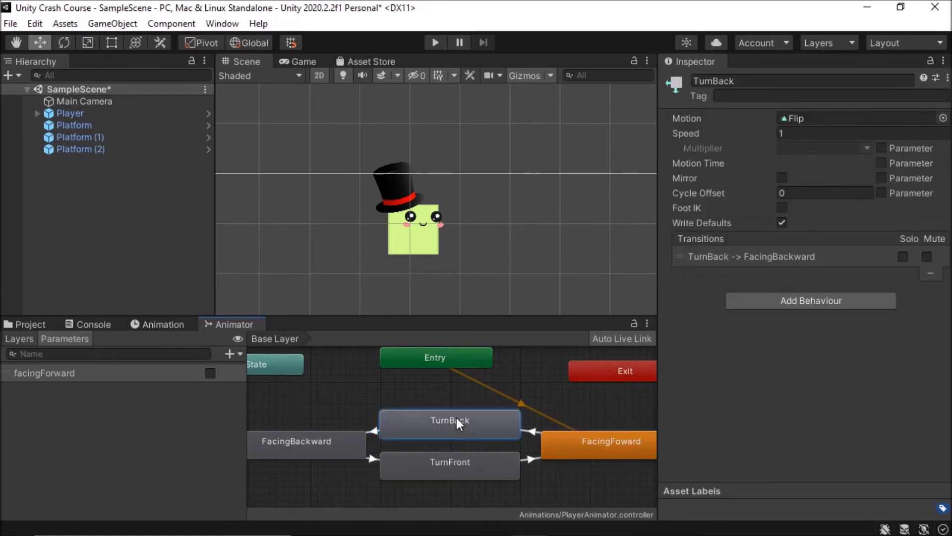
{"action": "left_click", "coordinate": [375, 429]}
{"action": "left_click", "coordinate": [348, 437]}
{"action": "left_click", "coordinate": [373, 431]}
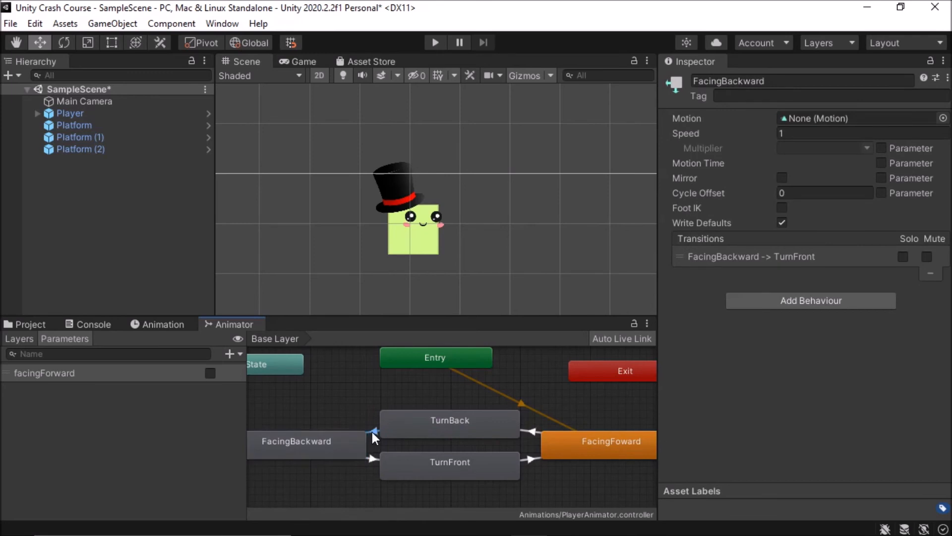
{"action": "left_click", "coordinate": [383, 428]}
{"action": "left_click", "coordinate": [374, 432]}
{"action": "left_click", "coordinate": [402, 419]}
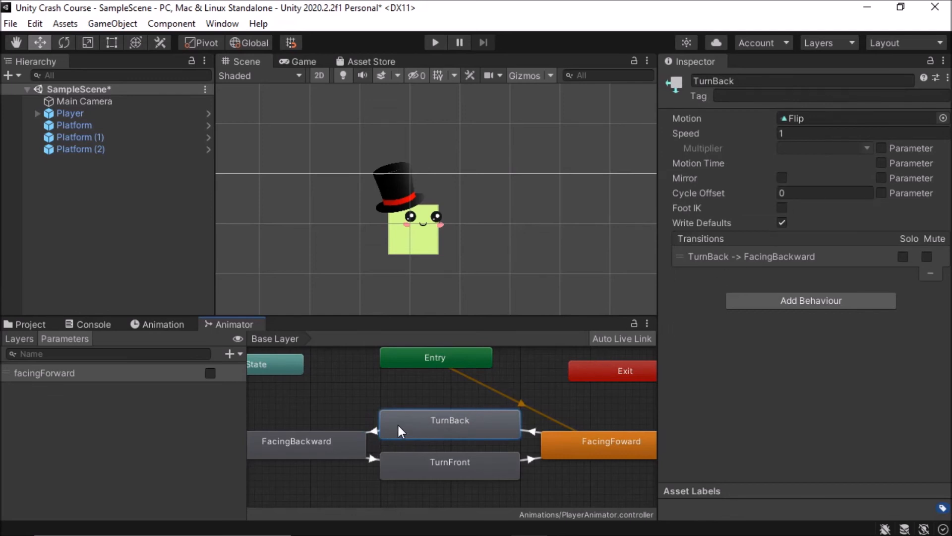
{"action": "left_click", "coordinate": [376, 428]}
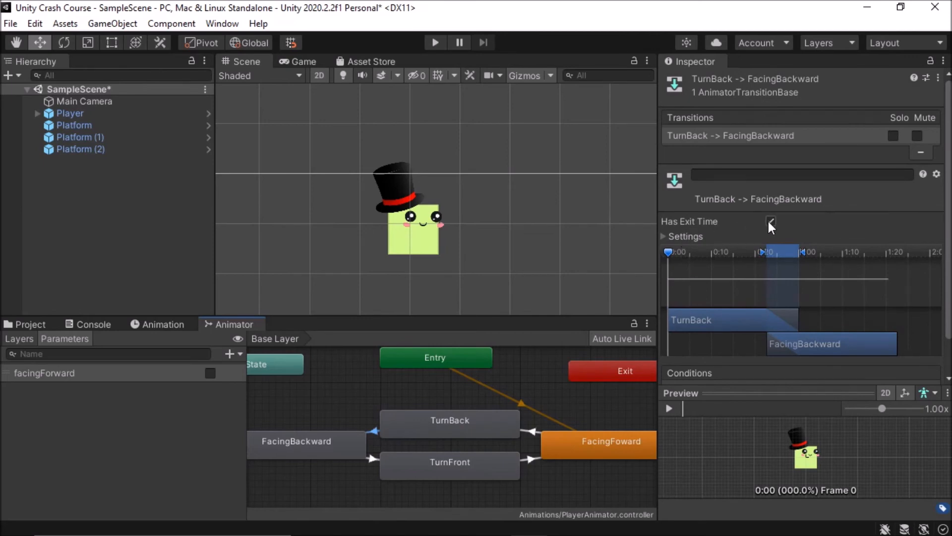
{"action": "scroll", "coordinate": [733, 285], "scroll_direction": "down", "scroll_amount": 3}
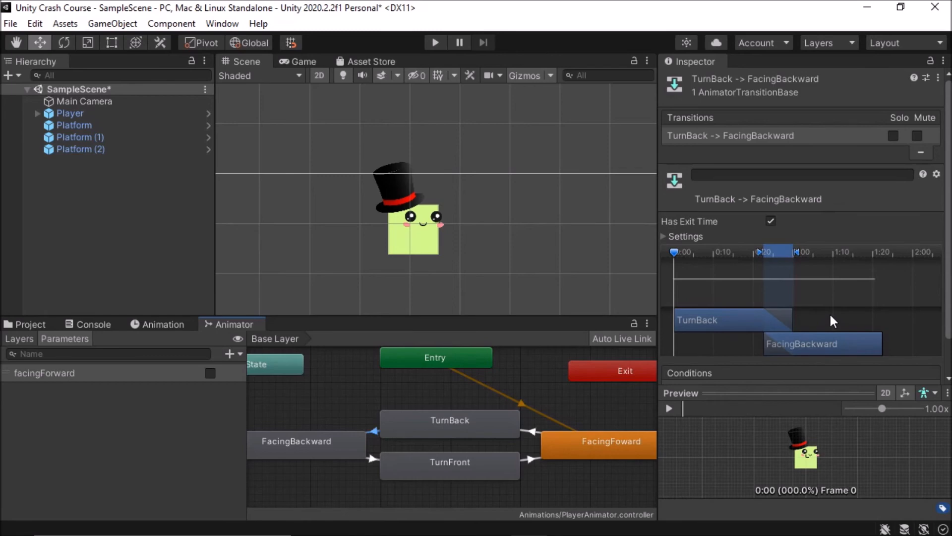
{"action": "left_click", "coordinate": [329, 442]}
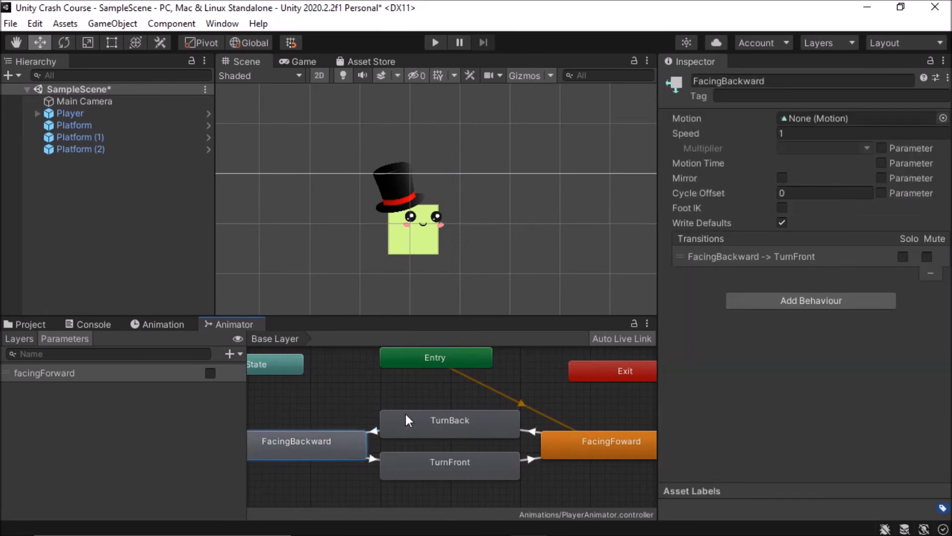
Add a condition requiring facingForward to be true to the transition from FacingBackward to TurnFront.
{"action": "left_click", "coordinate": [374, 431]}
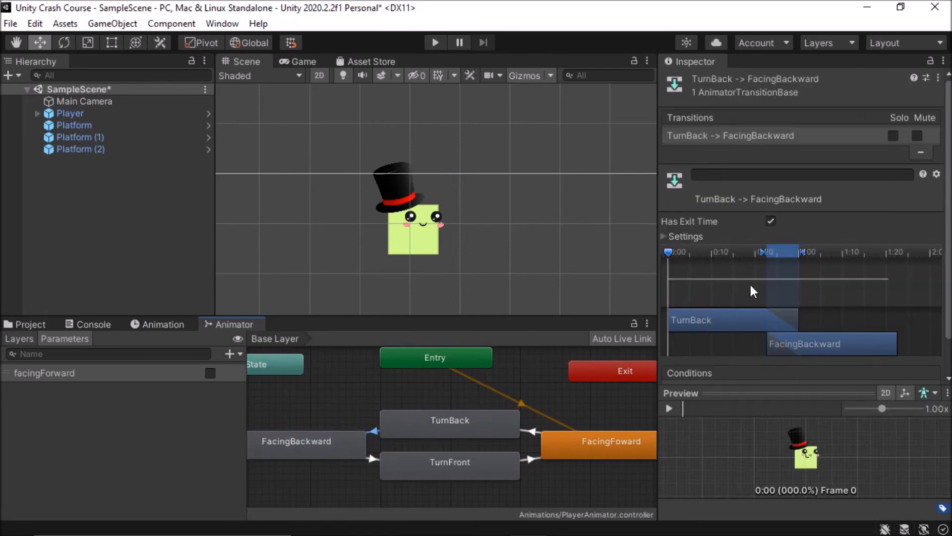
{"action": "scroll", "coordinate": [749, 282], "scroll_direction": "down", "scroll_amount": 1}
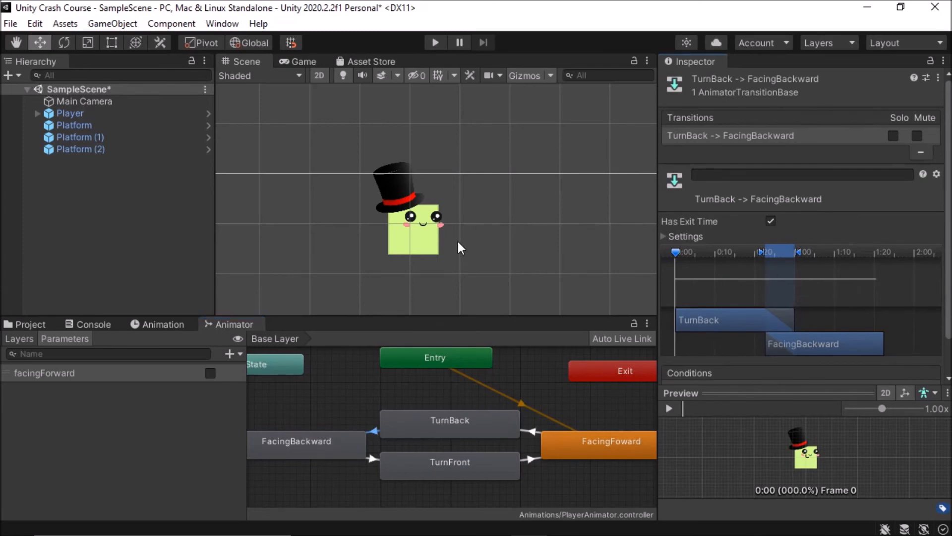
{"action": "left_click", "coordinate": [333, 453]}
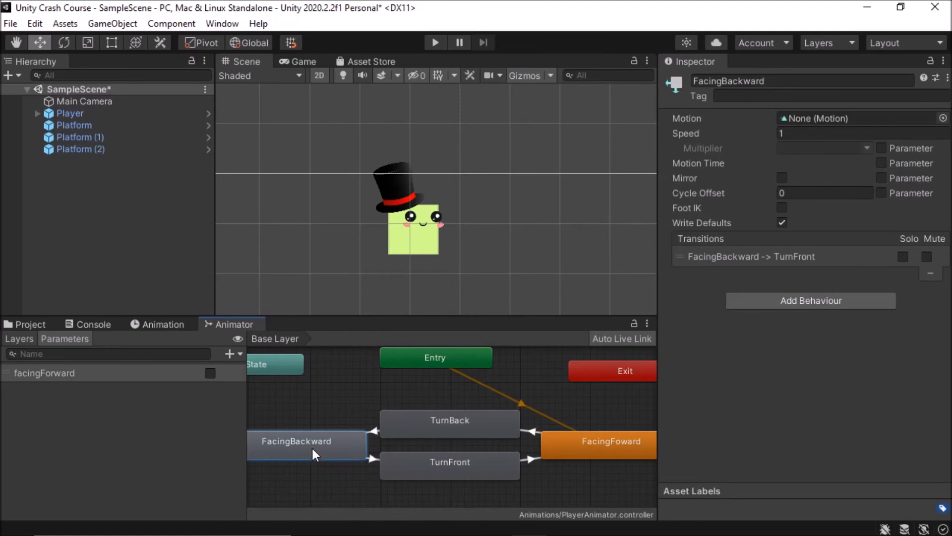
{"action": "left_click", "coordinate": [372, 459]}
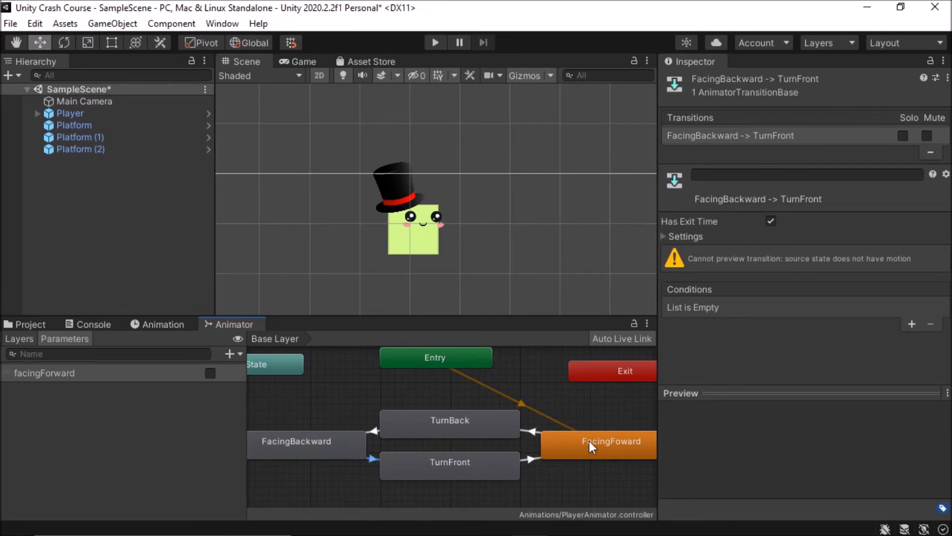
{"action": "left_click", "coordinate": [912, 325]}
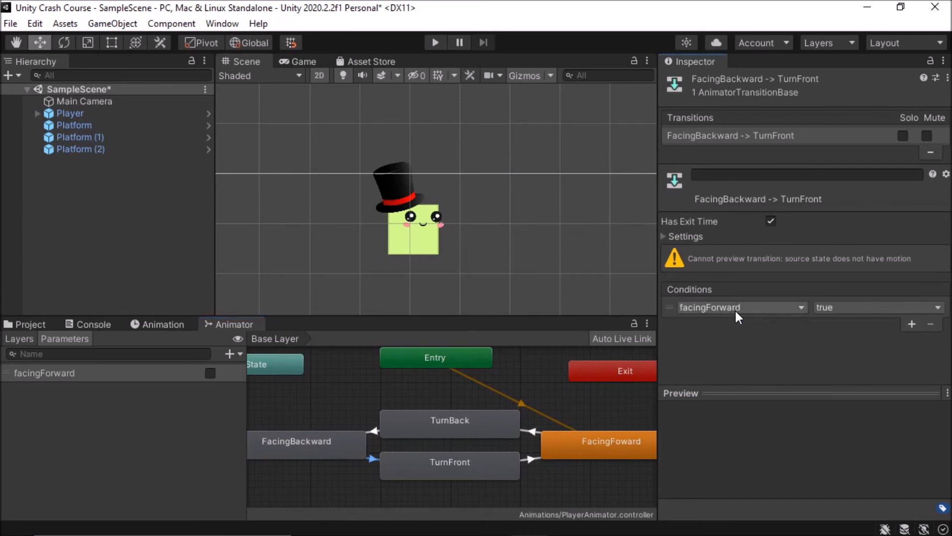
Trace the return path from FacingBackward through TurnFront to FacingFoward and turn on the facingForward parameter.
{"action": "left_click", "coordinate": [332, 437]}
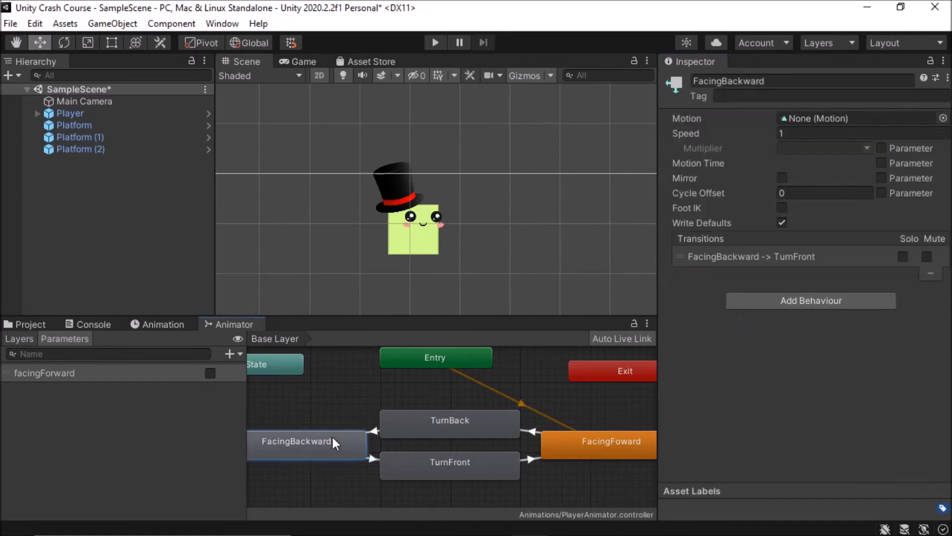
{"action": "left_click", "coordinate": [555, 453]}
{"action": "left_click", "coordinate": [451, 469]}
{"action": "left_click", "coordinate": [371, 458]}
{"action": "left_click", "coordinate": [471, 469]}
{"action": "left_click", "coordinate": [587, 454]}
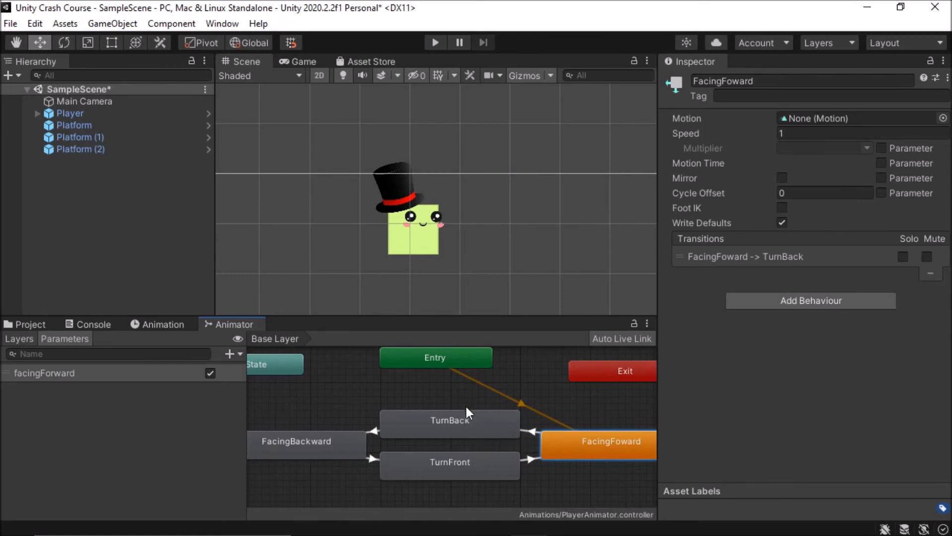
Examine the motion settings of the TurnFront, TurnBack and FacingBackward states.
{"action": "left_click", "coordinate": [430, 458]}
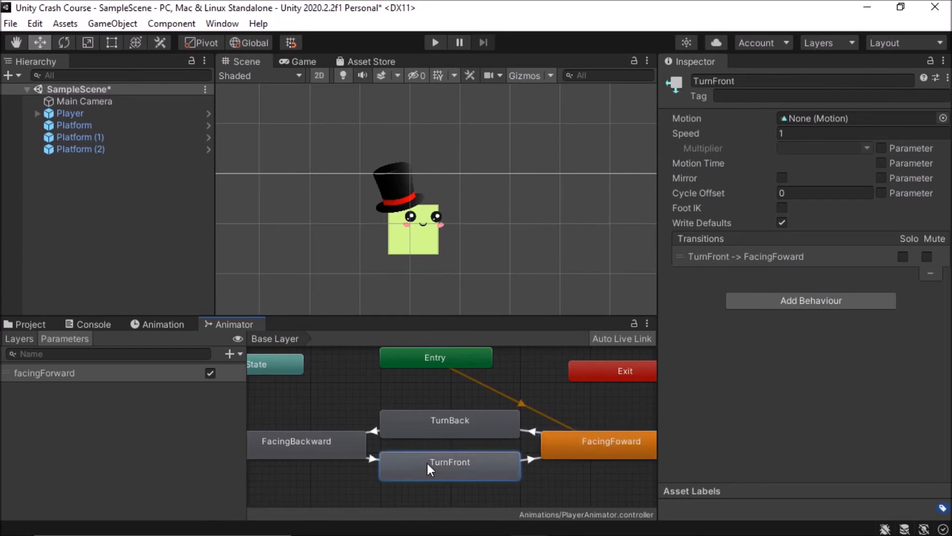
{"action": "left_click", "coordinate": [434, 420]}
{"action": "left_click", "coordinate": [353, 440]}
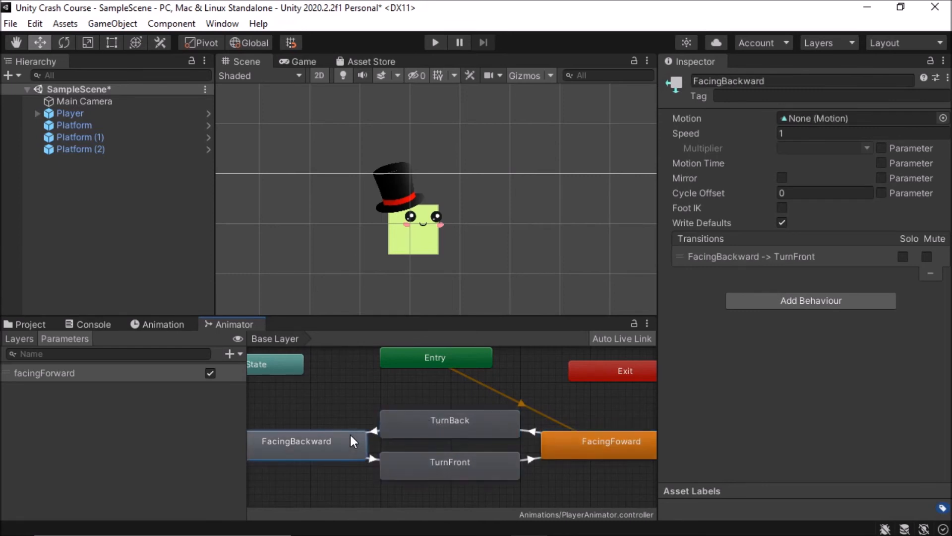
{"action": "left_click", "coordinate": [421, 460]}
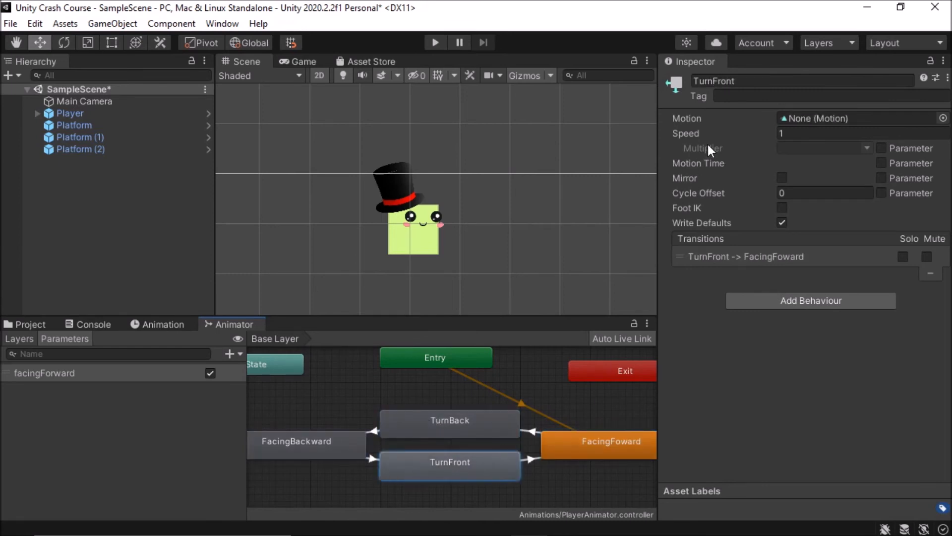
{"action": "left_click", "coordinate": [445, 415]}
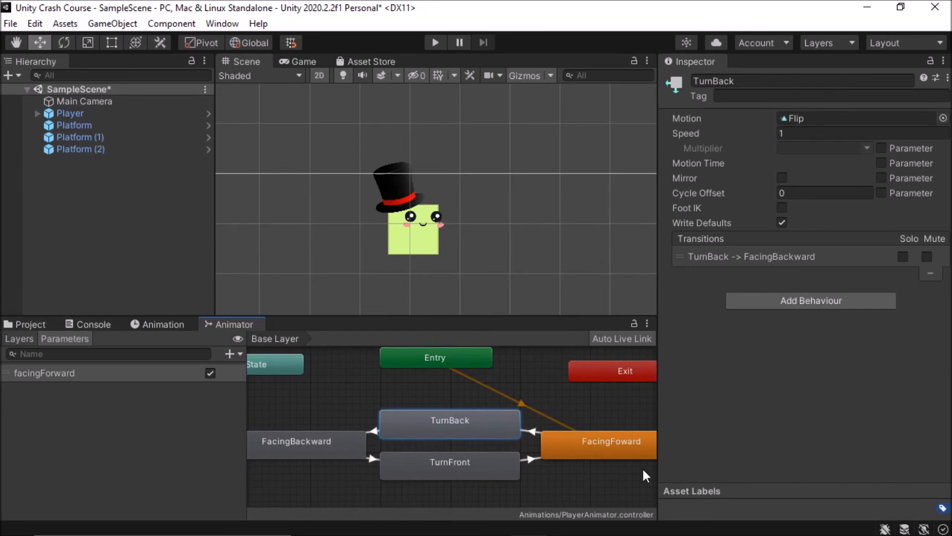
Rename the Flip animation clip in the Animations folder to FlipBack.
{"action": "left_click", "coordinate": [24, 323]}
{"action": "right_click", "coordinate": [305, 416]}
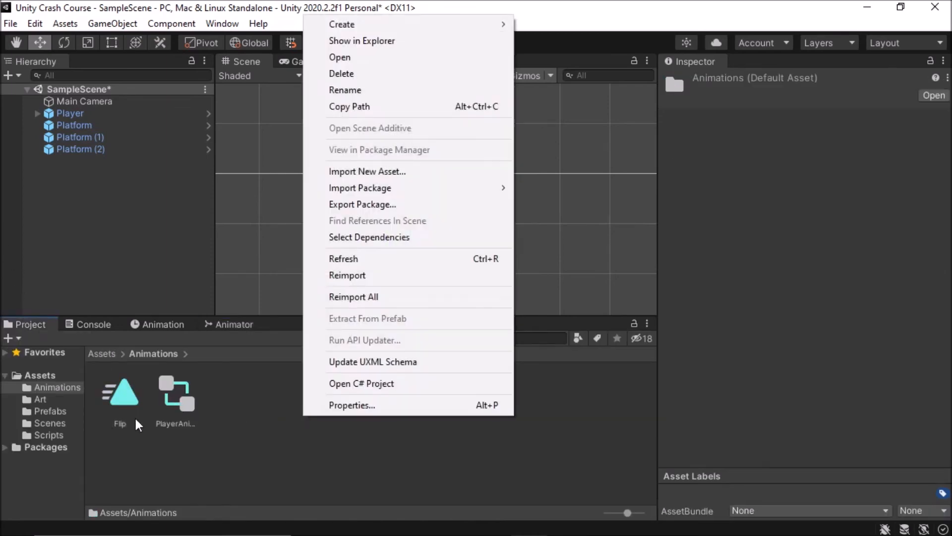
{"action": "left_click", "coordinate": [119, 407]}
{"action": "right_click", "coordinate": [114, 404]}
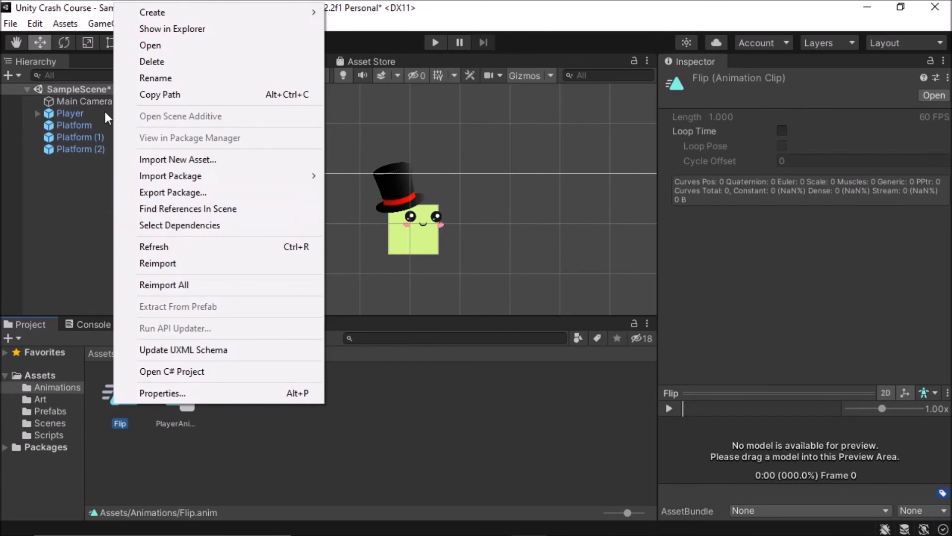
{"action": "left_click", "coordinate": [157, 80]}
{"action": "key", "text": "Right"}
{"action": "type", "text": "Bsac"}
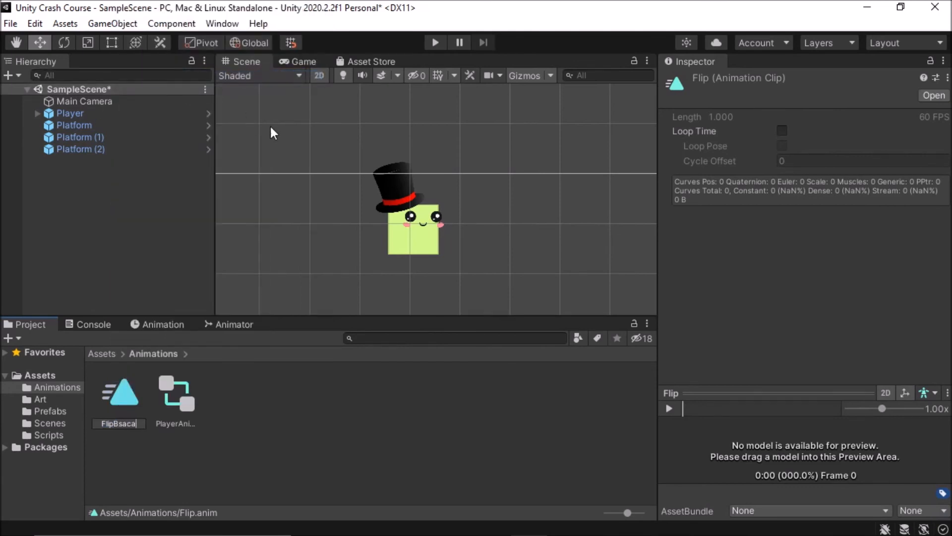
{"action": "key", "text": "BackSpace"}
{"action": "key", "text": "BackSpace"}
{"action": "key", "text": "BackSpace"}
{"action": "type", "text": "ack"}
{"action": "key", "text": "Return"}
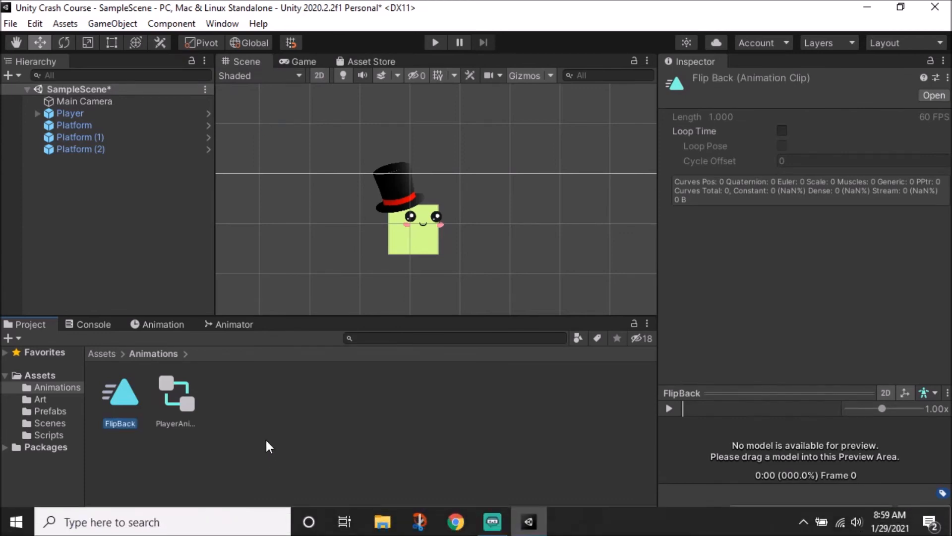
Create a new animation clip named FlipFront in the Animations folder.
{"action": "right_click", "coordinate": [267, 439]}
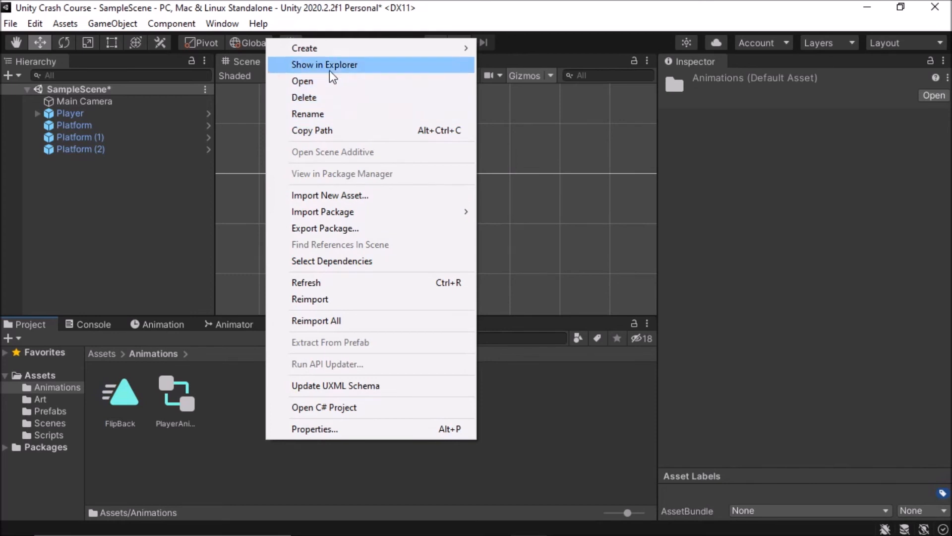
{"action": "mouse_move", "coordinate": [332, 50]}
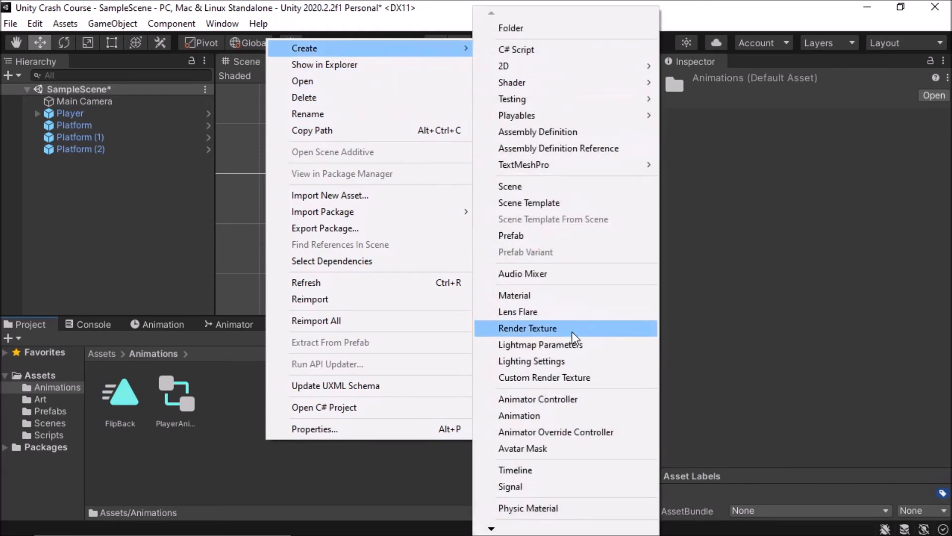
{"action": "left_click", "coordinate": [536, 416]}
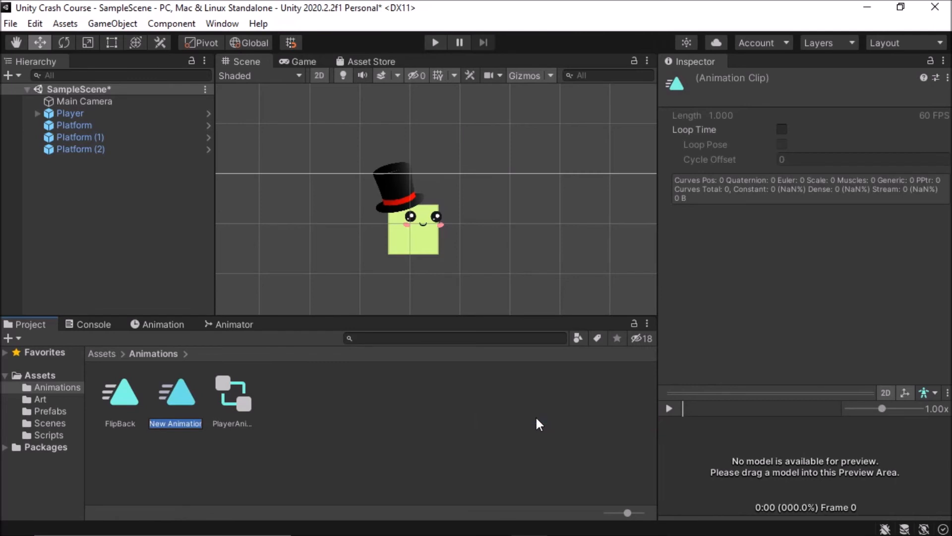
{"action": "type", "text": "Fl"}
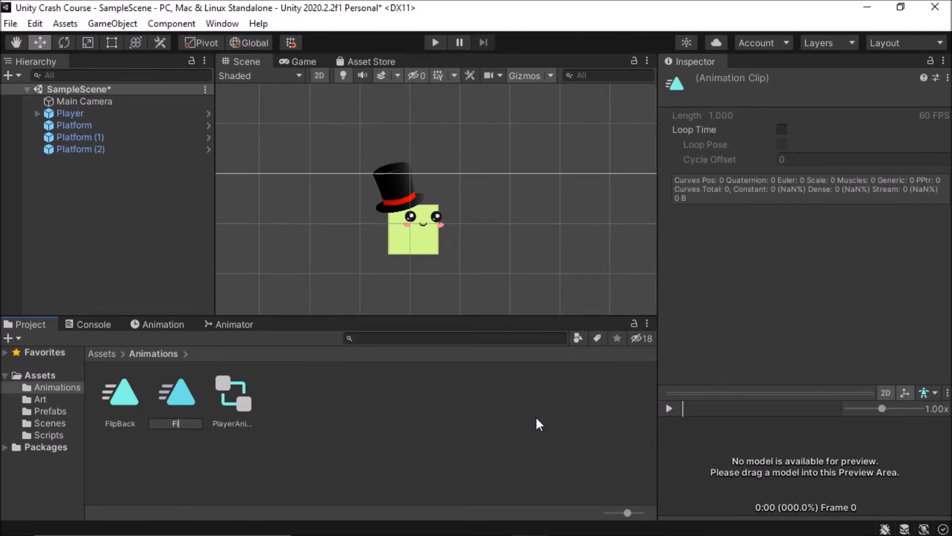
{"action": "type", "text": "ipFront"}
{"action": "key", "text": "Return"}
Rename the FlipBack animation clip to FlipToBack.
{"action": "right_click", "coordinate": [128, 409]}
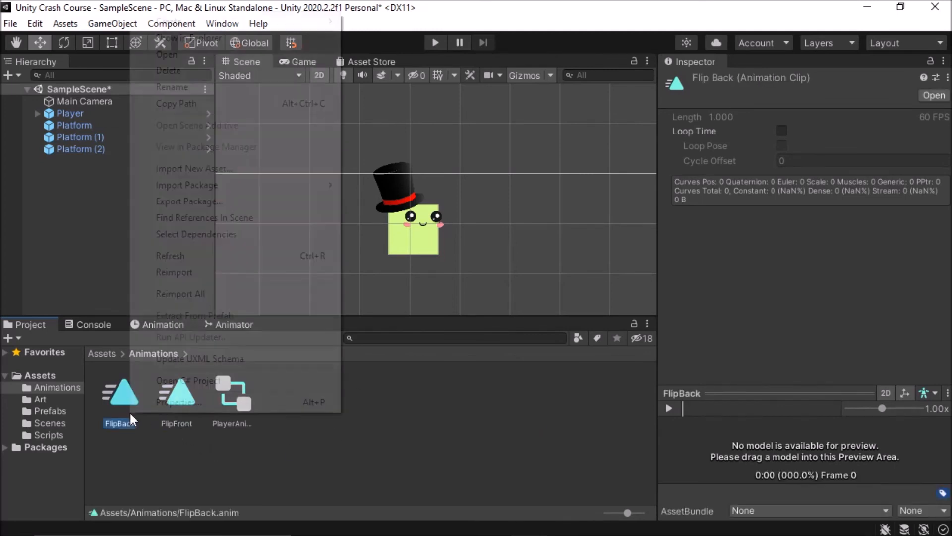
{"action": "left_click", "coordinate": [180, 91]}
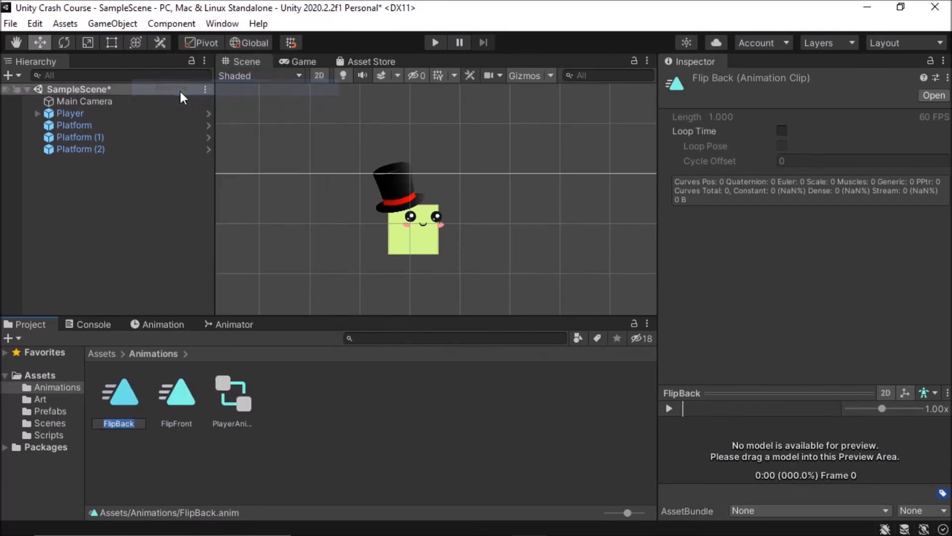
{"action": "key", "text": "Right"}
{"action": "type", "text": "To"}
{"action": "key", "text": "Left"}
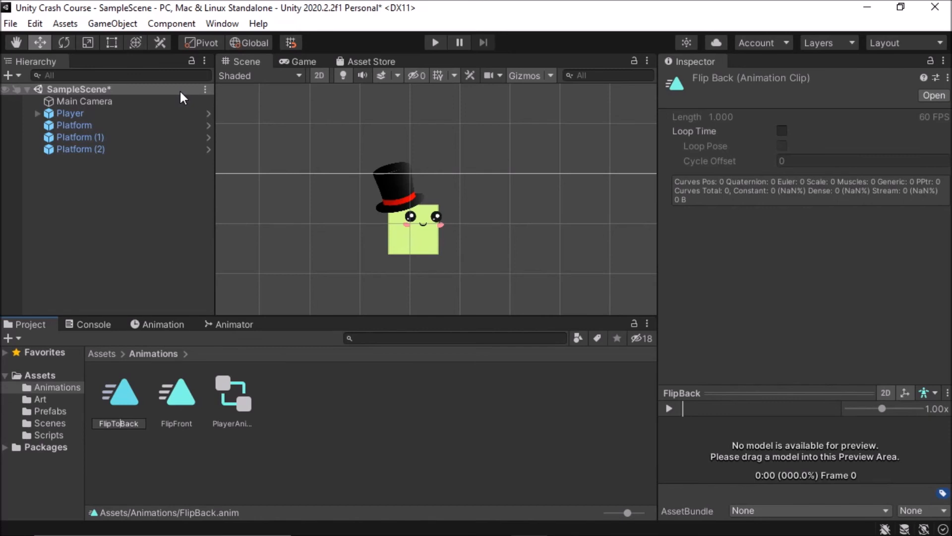
{"action": "key", "text": "Return"}
Rename the FlipFront animation clip to FlipToFront.
{"action": "right_click", "coordinate": [132, 396]}
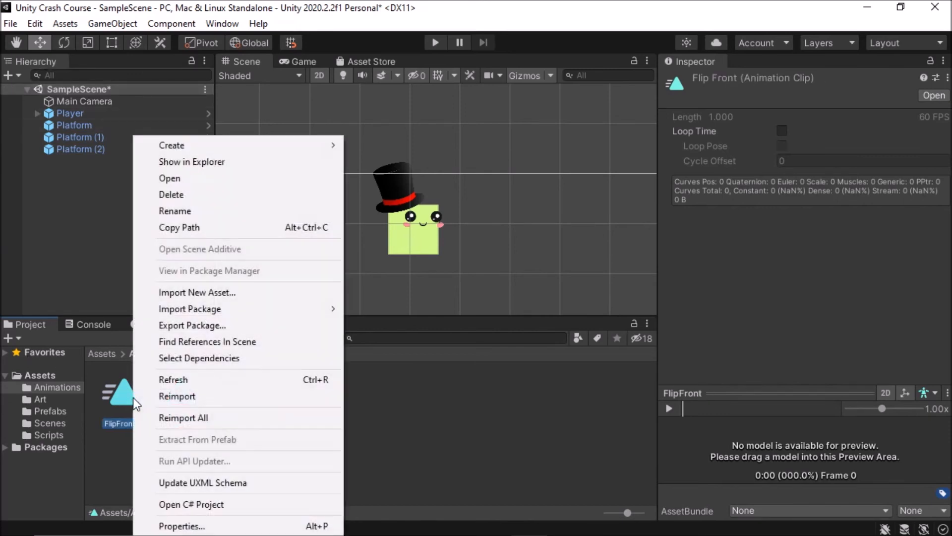
{"action": "left_click", "coordinate": [196, 212]}
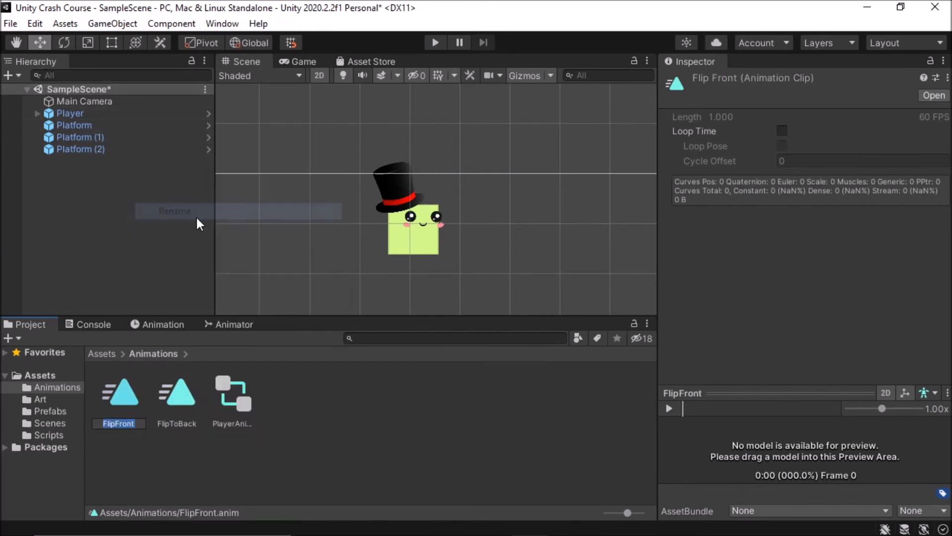
{"action": "key", "text": "Left"}
{"action": "type", "text": "To"}
{"action": "key", "text": "Return"}
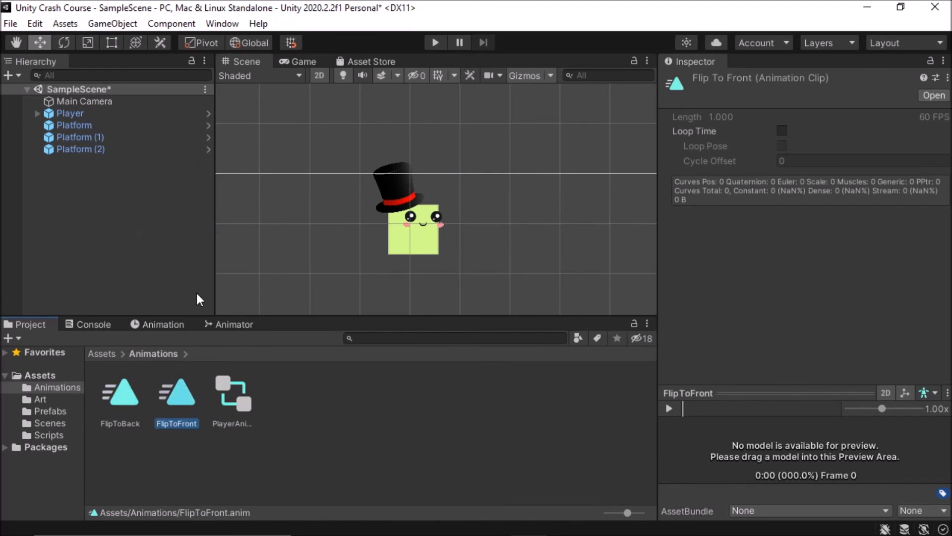
Create a new animation clip named FaceFront in the Animations folder.
{"action": "right_click", "coordinate": [320, 425]}
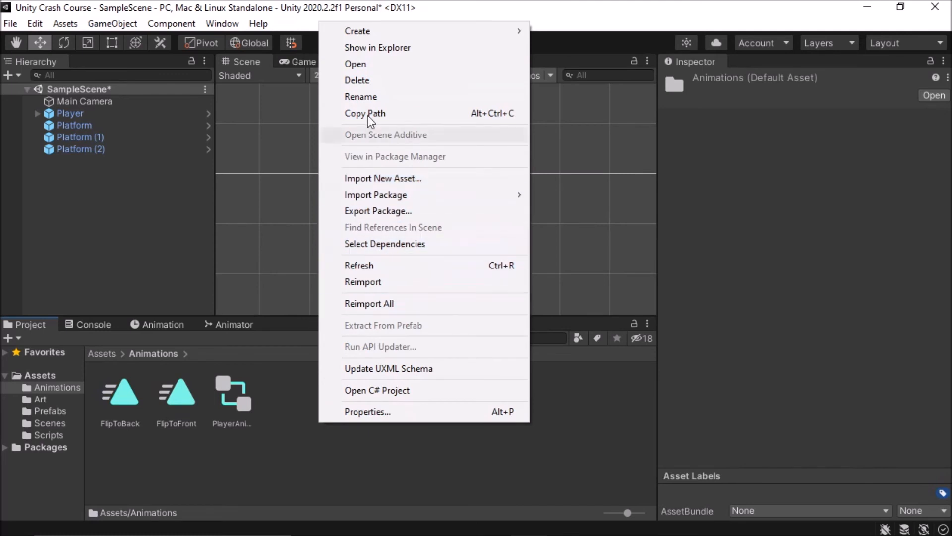
{"action": "mouse_move", "coordinate": [481, 34]}
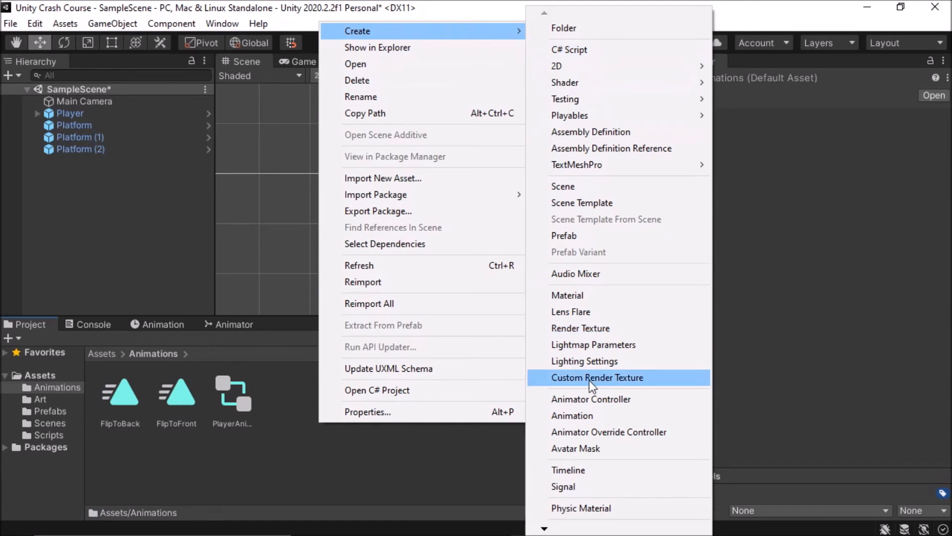
{"action": "left_click", "coordinate": [588, 413]}
{"action": "type", "text": "IdleFront"}
{"action": "key", "text": "ctrl+a"}
{"action": "type", "text": "FaceFrotn"}
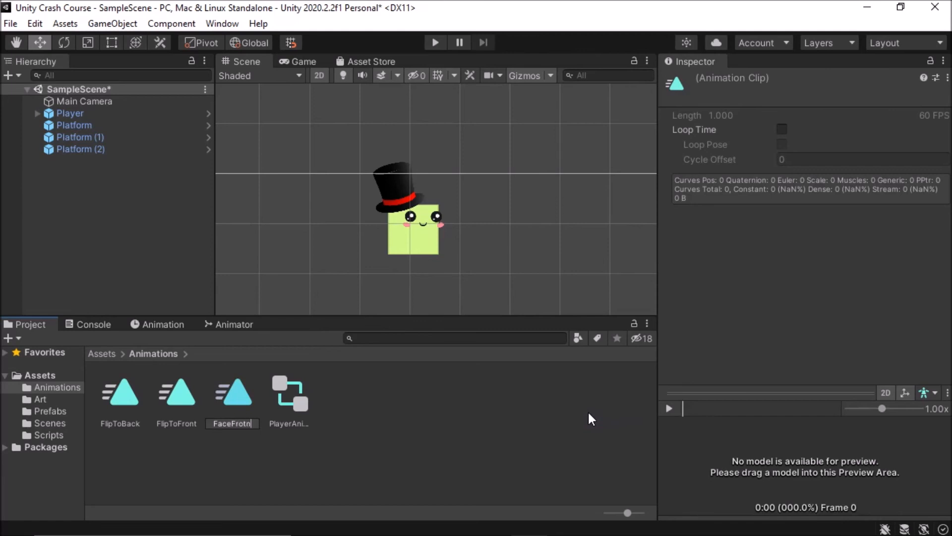
{"action": "key", "text": "Return"}
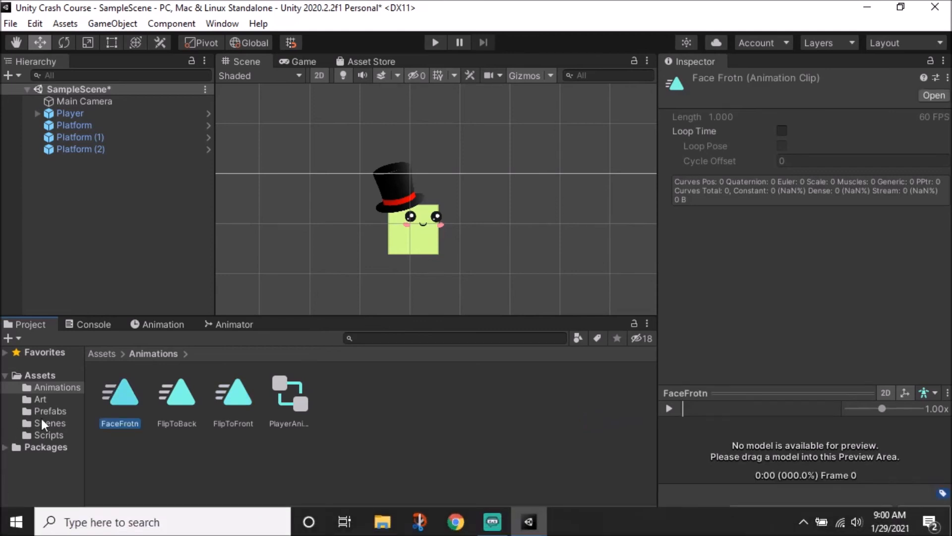
{"action": "right_click", "coordinate": [123, 410]}
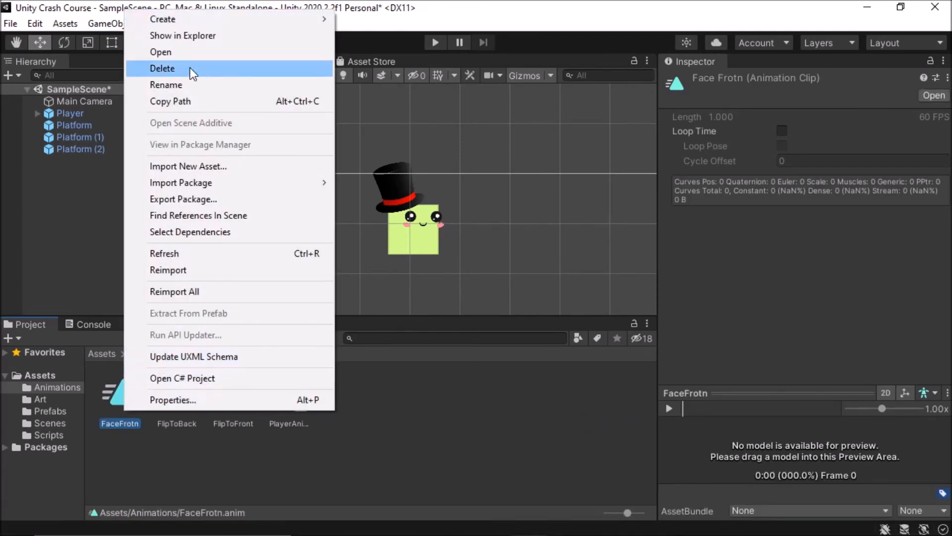
{"action": "left_click", "coordinate": [185, 82]}
{"action": "key", "text": "Right"}
{"action": "key", "text": "BackSpace"}
{"action": "key", "text": "BackSpace"}
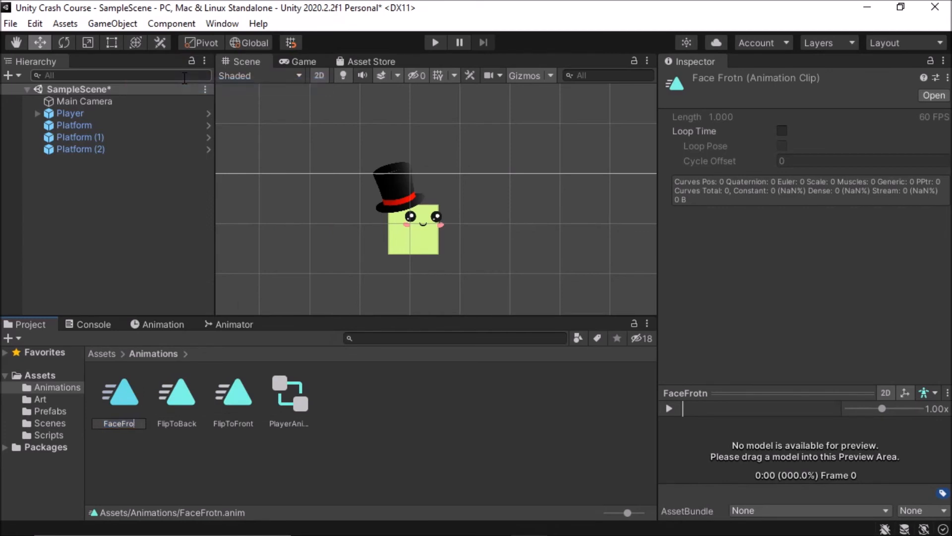
{"action": "type", "text": "nt"}
{"action": "key", "text": "Return"}
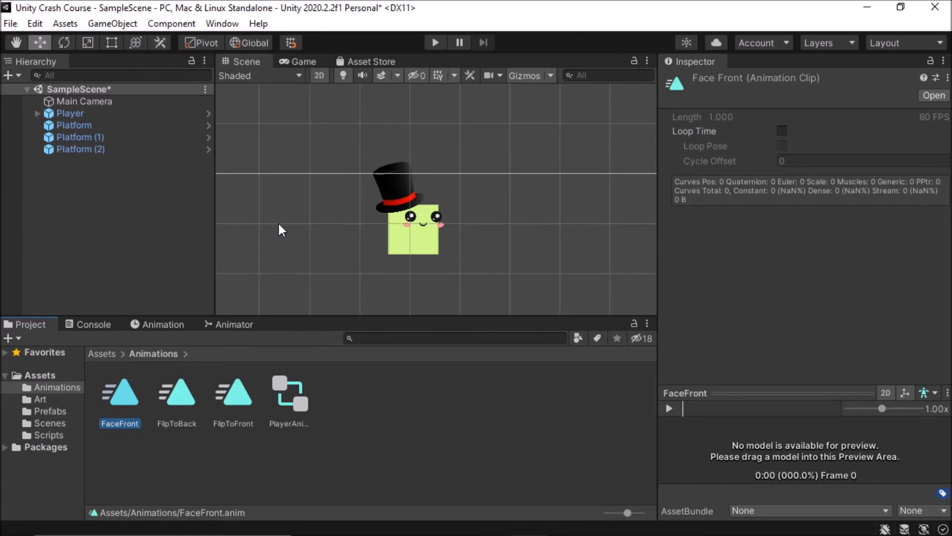
Create a new animation clip named FaceBack in the Animations folder.
{"action": "right_click", "coordinate": [418, 434]}
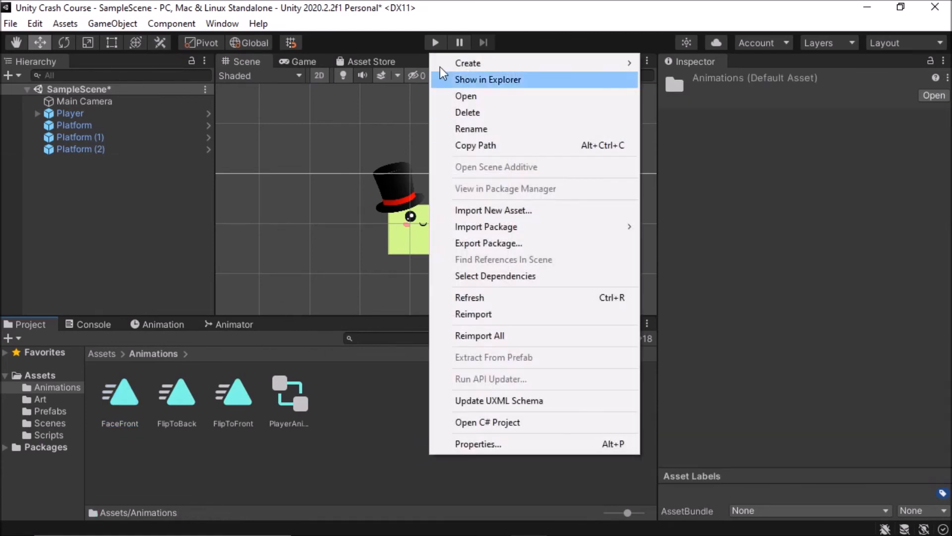
{"action": "mouse_move", "coordinate": [441, 64]}
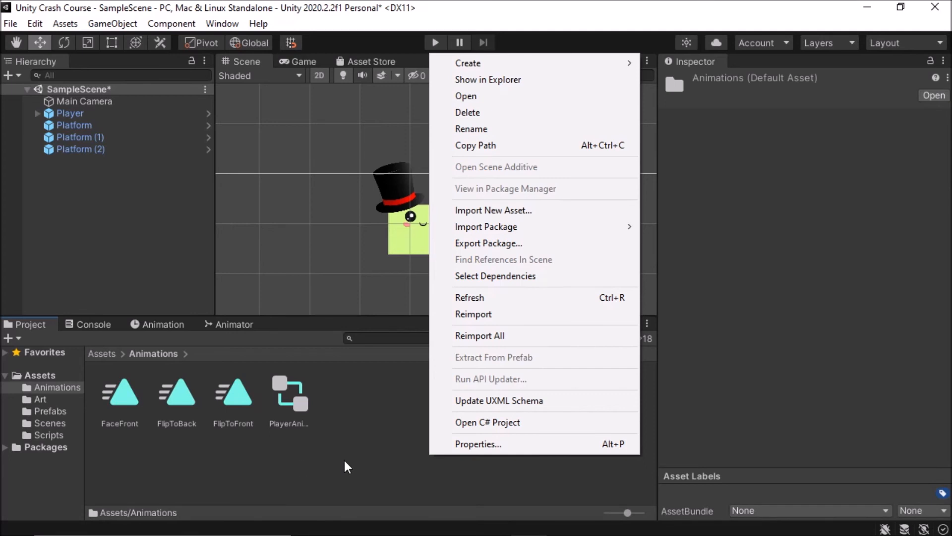
{"action": "mouse_move", "coordinate": [551, 69]}
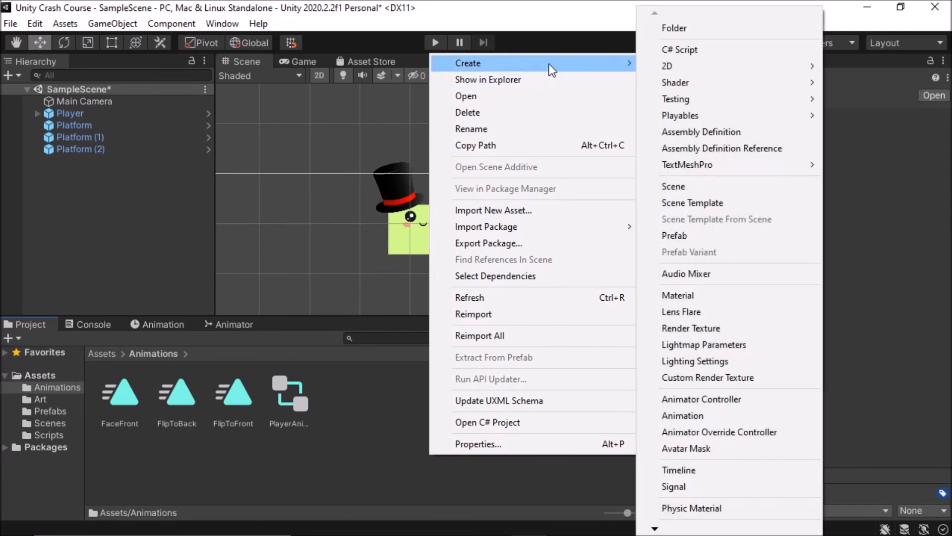
{"action": "left_click", "coordinate": [707, 415]}
{"action": "type", "text": "FaceBack"}
{"action": "key", "text": "Return"}
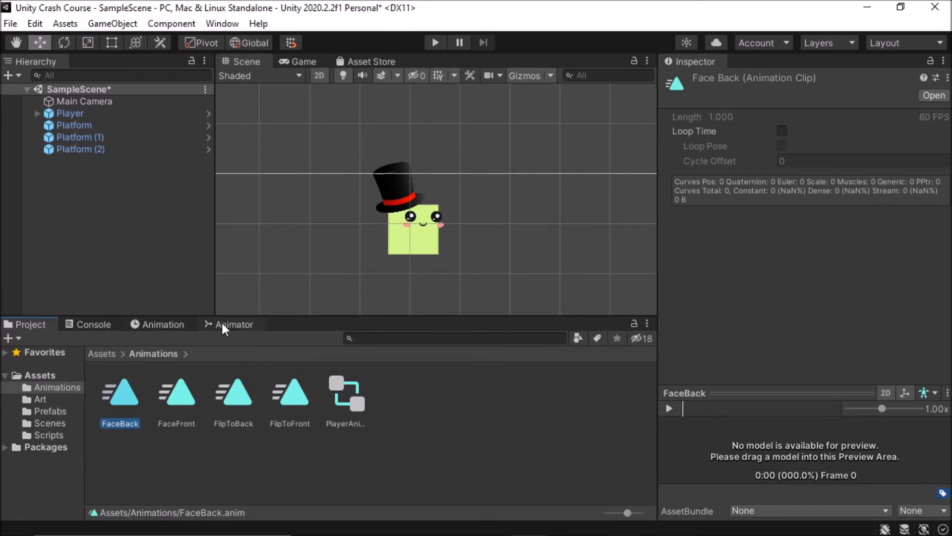
Dock the Animator window in the Scene view's group so the state graph shows together with the project's animation clips.
{"action": "left_click_drag", "start_coordinate": [223, 325], "coordinate": [812, 200]}
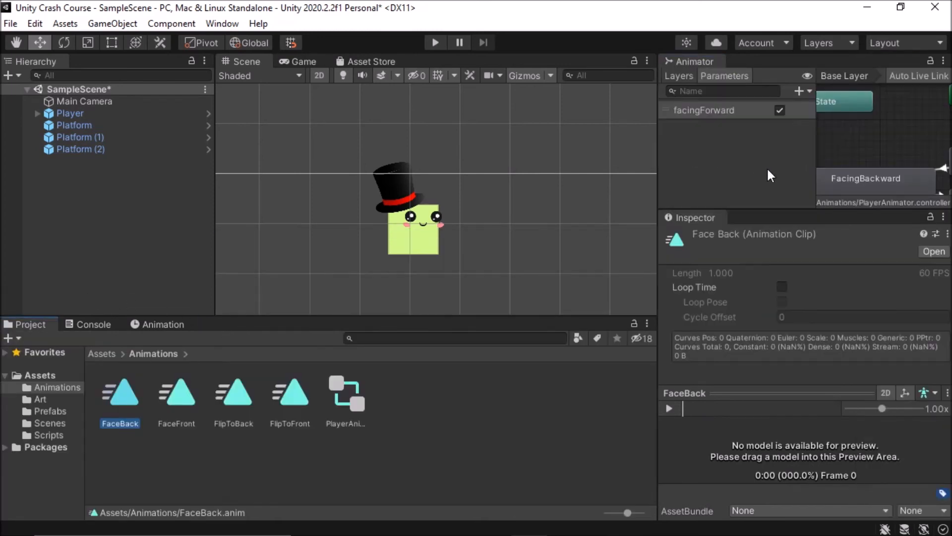
{"action": "left_click_drag", "start_coordinate": [691, 62], "coordinate": [443, 64]}
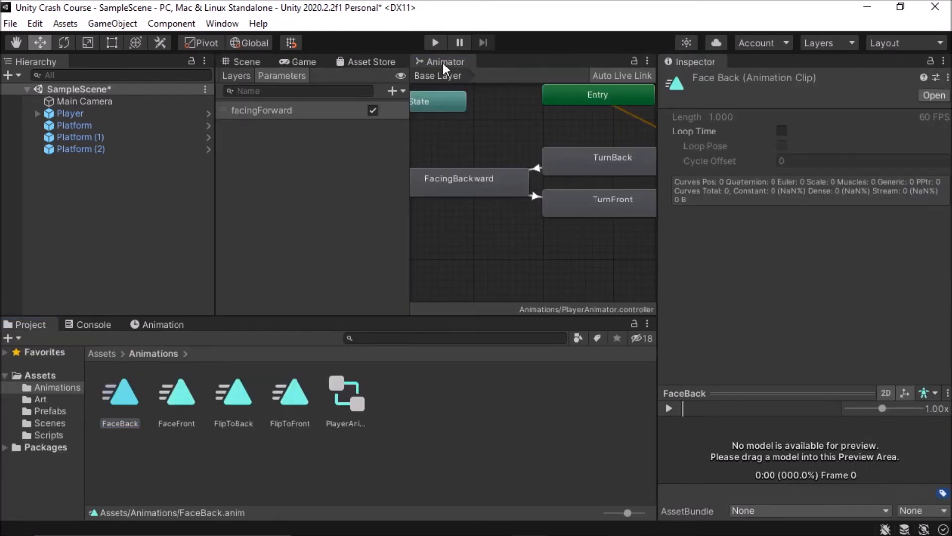
{"action": "right_click", "coordinate": [468, 260]}
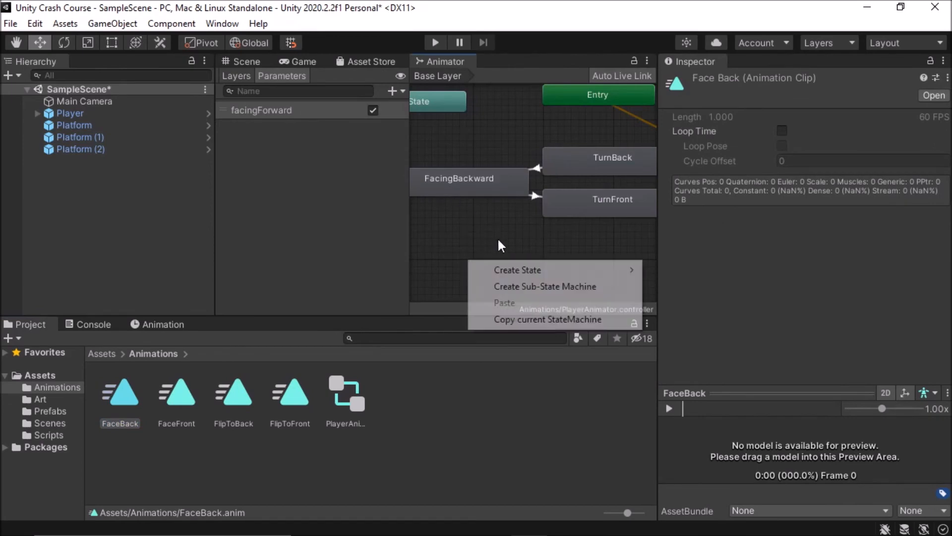
{"action": "left_click", "coordinate": [524, 225]}
{"action": "scroll", "coordinate": [524, 225], "scroll_direction": "down", "scroll_amount": 8}
{"action": "scroll", "coordinate": [605, 203], "scroll_direction": "up", "scroll_amount": 3}
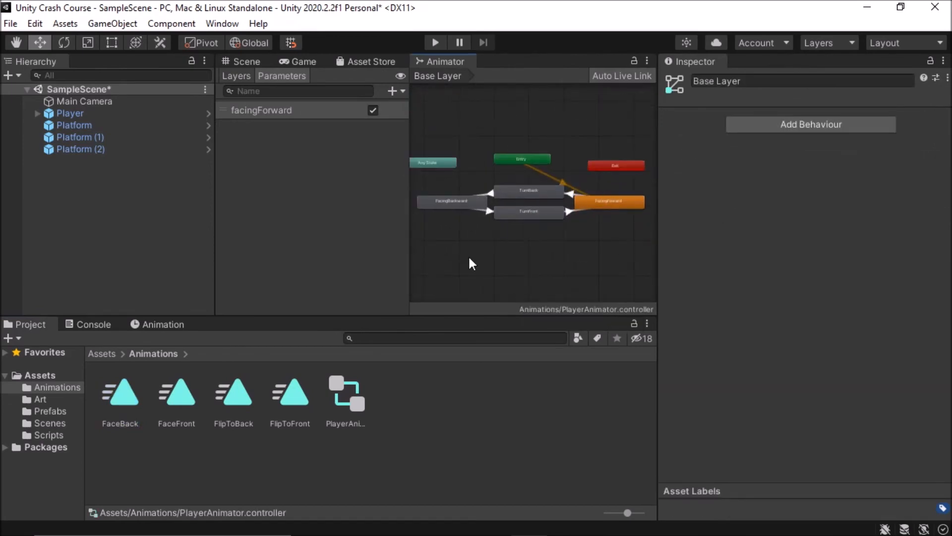
Assign the FaceFront clip as the FacingFoward state's motion and the FaceBack clip as the FacingBackward state's motion.
{"action": "left_click", "coordinate": [607, 202]}
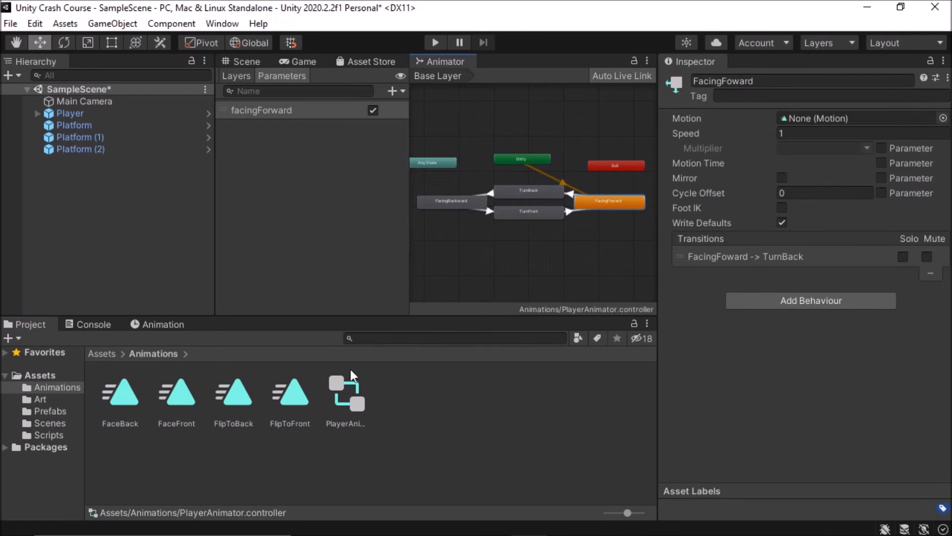
{"action": "left_click_drag", "start_coordinate": [174, 392], "coordinate": [858, 122]}
{"action": "left_click", "coordinate": [459, 202]}
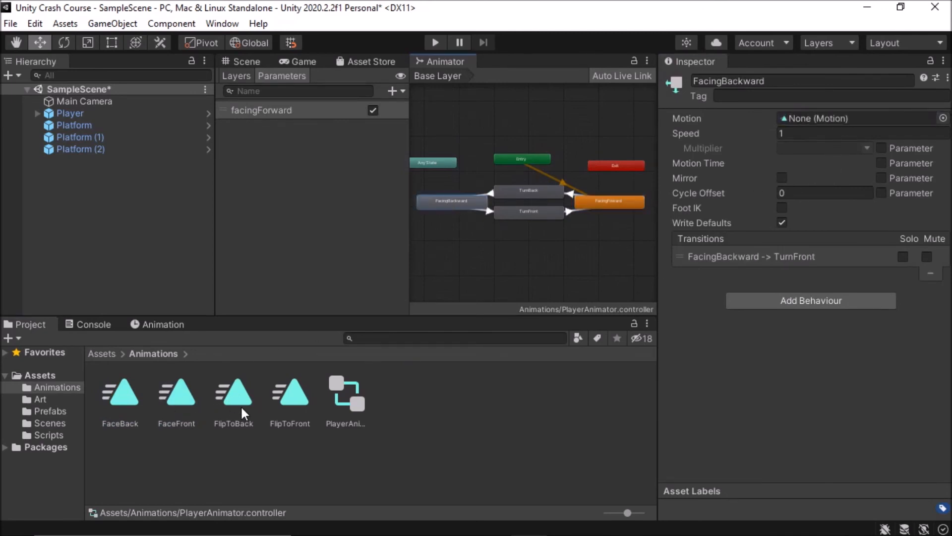
{"action": "left_click", "coordinate": [295, 400]}
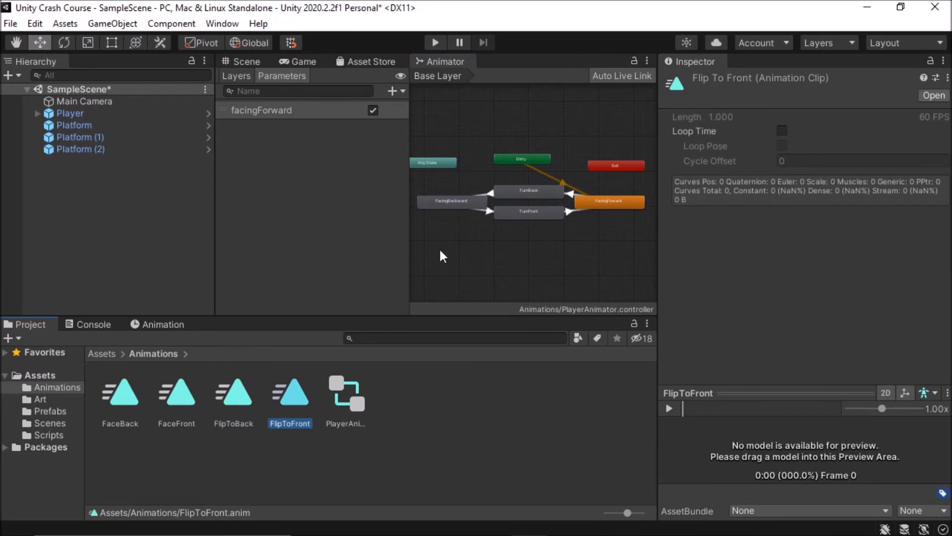
{"action": "left_click", "coordinate": [456, 206]}
{"action": "left_click_drag", "start_coordinate": [121, 392], "coordinate": [888, 121]}
Assign the FlipToFront clip as the TurnFront state's motion and check the motion of the TurnBack state.
{"action": "left_click", "coordinate": [556, 212]}
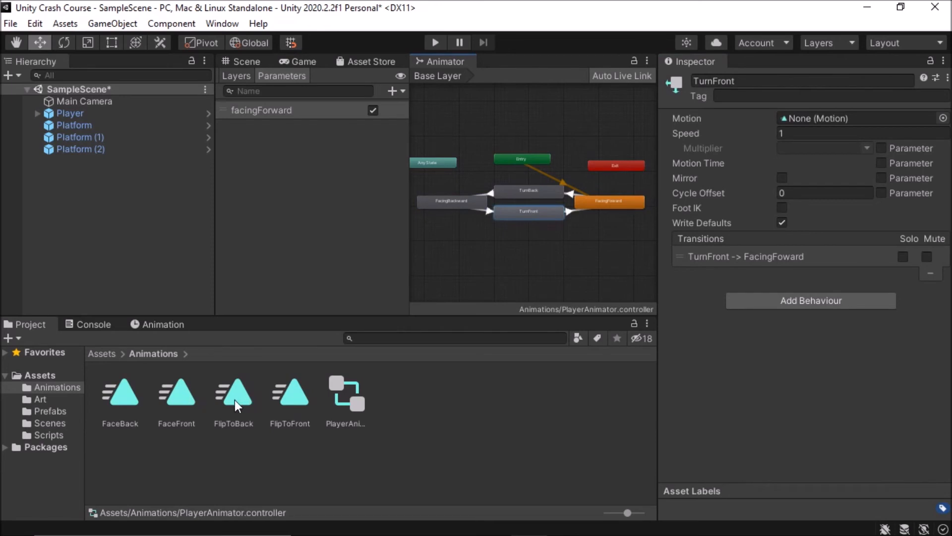
{"action": "left_click_drag", "start_coordinate": [181, 394], "coordinate": [776, 130]}
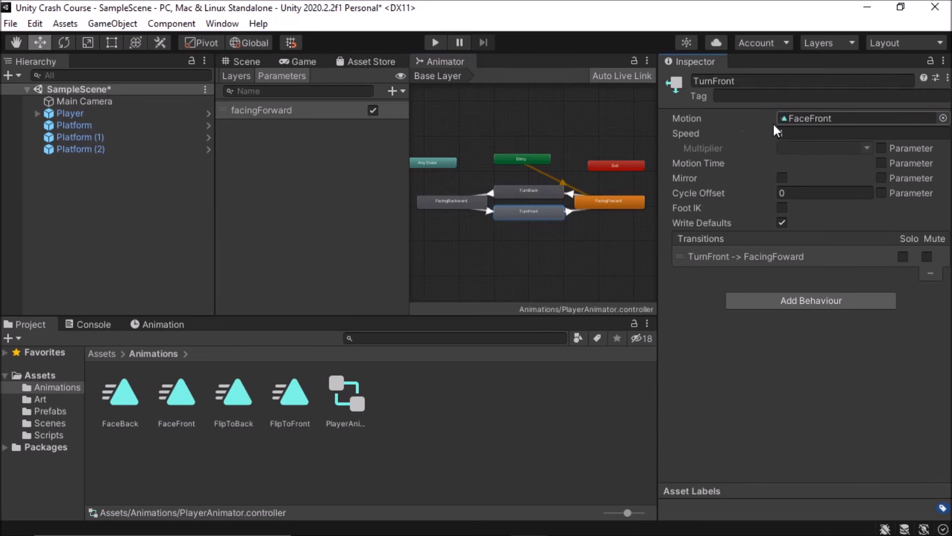
{"action": "left_click", "coordinate": [506, 191]}
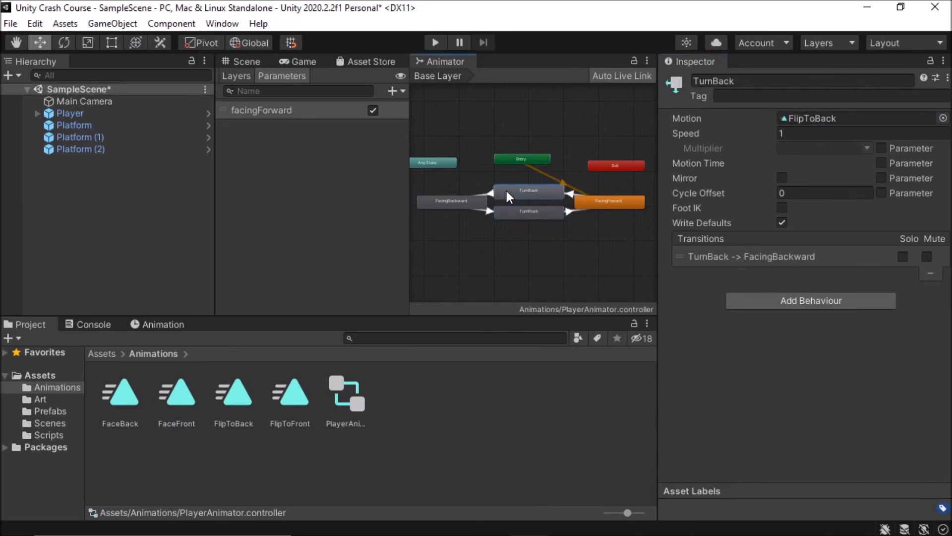
{"action": "left_click", "coordinate": [510, 210]}
{"action": "left_click_drag", "start_coordinate": [292, 395], "coordinate": [817, 131]}
{"action": "left_click", "coordinate": [507, 191]}
Dock the Animator window back beside the Animation window and show the state graph there.
{"action": "left_click_drag", "start_coordinate": [445, 61], "coordinate": [243, 326]}
{"action": "left_click", "coordinate": [167, 324]}
{"action": "left_click", "coordinate": [42, 327]}
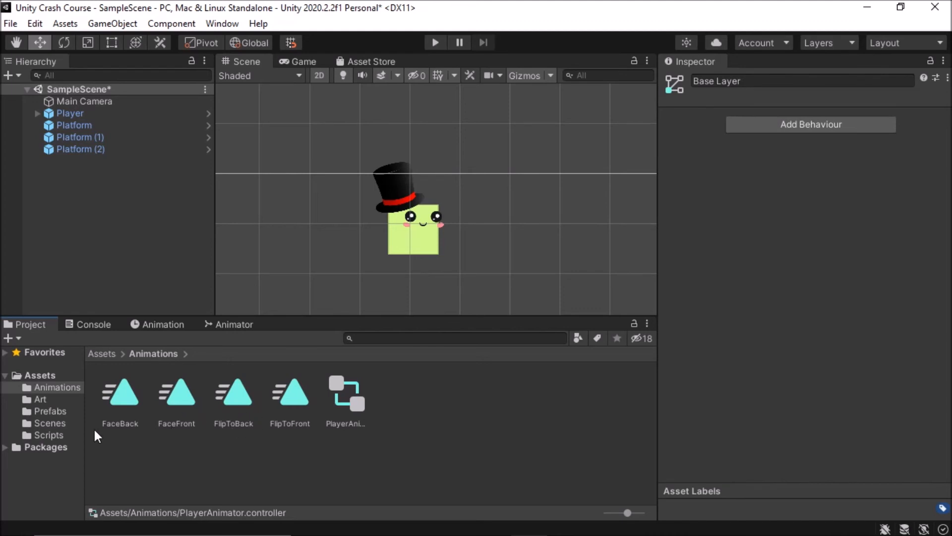
{"action": "left_click", "coordinate": [225, 325]}
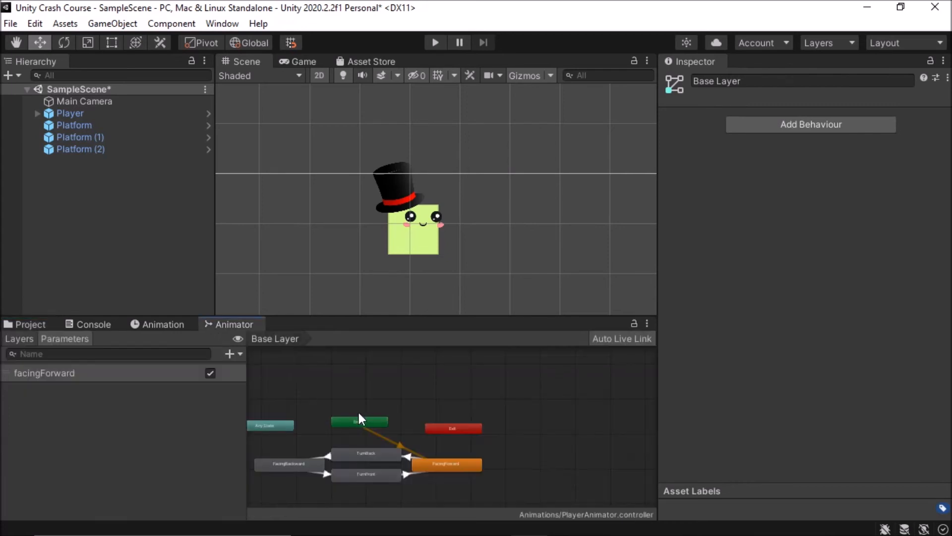
Review the motion assigned to each of the TurnBack, FacingFoward, TurnFront and FacingBackward states around the state loop.
{"action": "left_click", "coordinate": [365, 454]}
{"action": "left_click", "coordinate": [433, 462]}
{"action": "left_click", "coordinate": [364, 472]}
{"action": "left_click", "coordinate": [281, 466]}
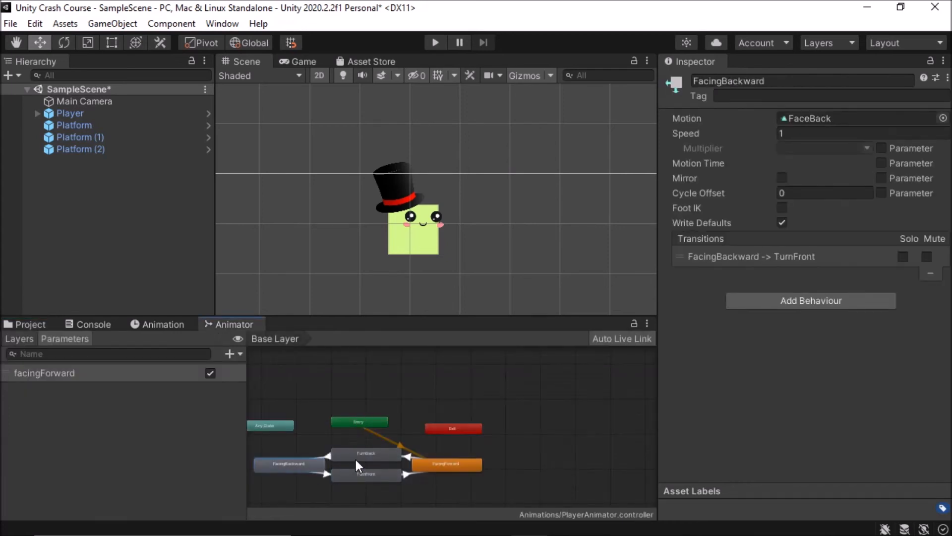
{"action": "left_click", "coordinate": [355, 457]}
{"action": "left_click", "coordinate": [448, 464]}
{"action": "left_click", "coordinate": [353, 472]}
{"action": "left_click", "coordinate": [307, 466]}
{"action": "left_click", "coordinate": [350, 454]}
{"action": "left_click", "coordinate": [443, 462]}
{"action": "left_click", "coordinate": [352, 471]}
{"action": "left_click", "coordinate": [387, 455]}
{"action": "left_click", "coordinate": [446, 465]}
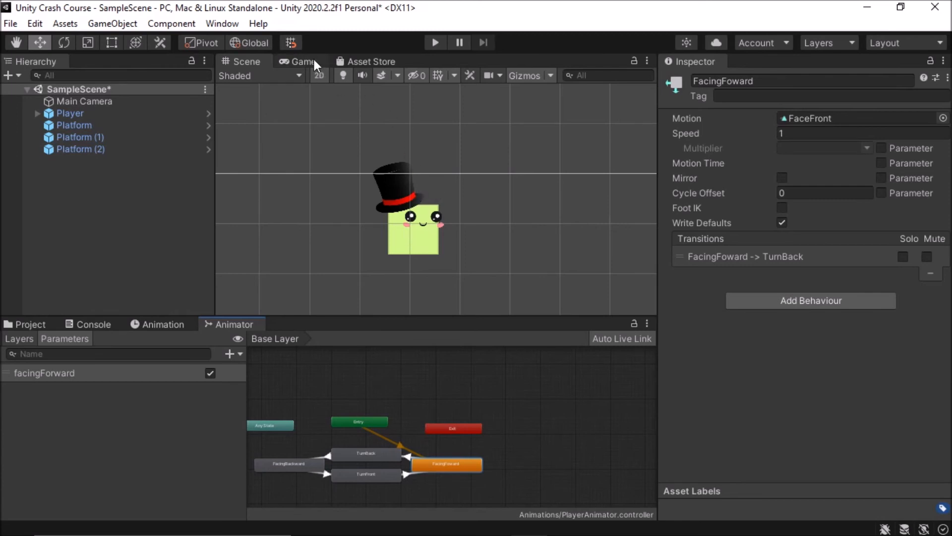
Save the scene, run the game in the Game view and move the player left.
{"action": "key", "text": "ctrl+s"}
{"action": "scroll", "coordinate": [341, 128], "scroll_direction": "down", "scroll_amount": 3}
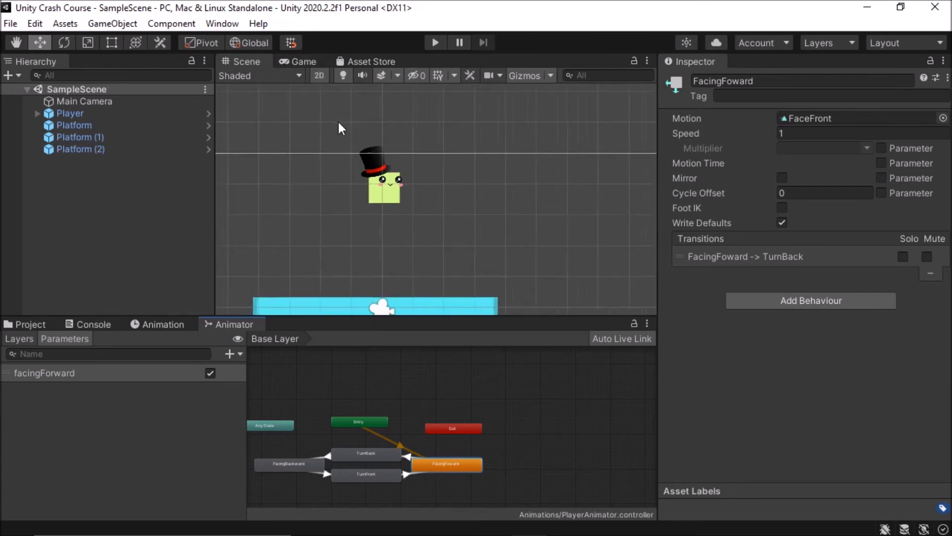
{"action": "left_click", "coordinate": [300, 62]}
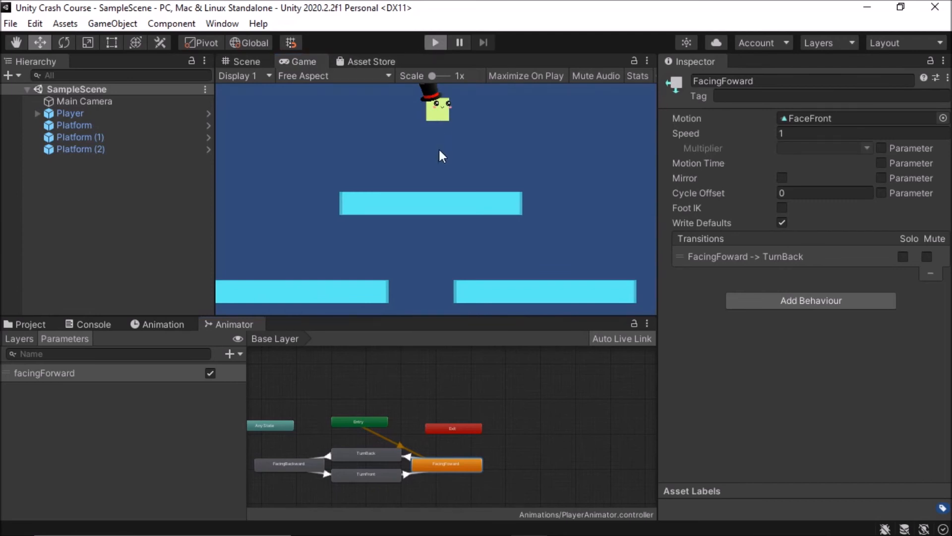
{"action": "key", "text": "Left"}
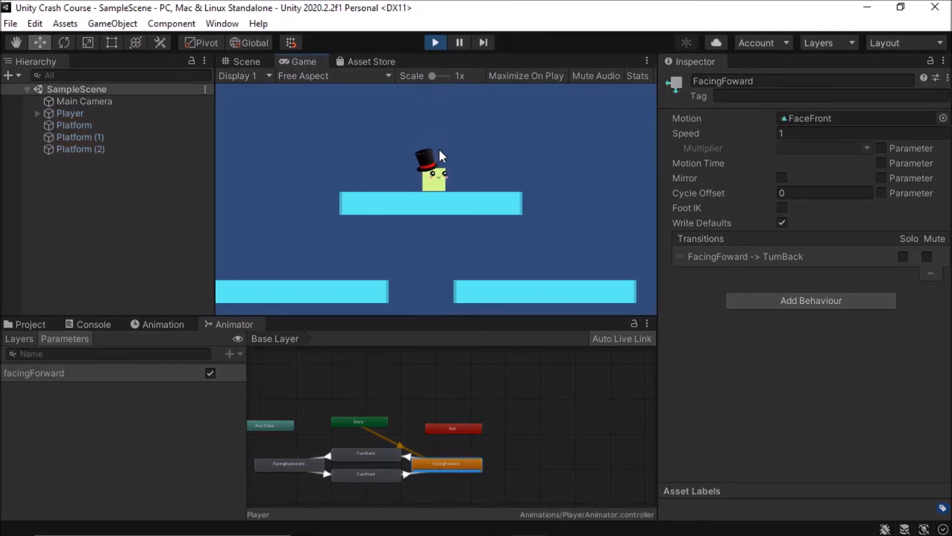
Inspect the Entry node and the FacingFoward state in the Animator while the game runs, and stop play mode.
{"action": "left_click", "coordinate": [361, 422]}
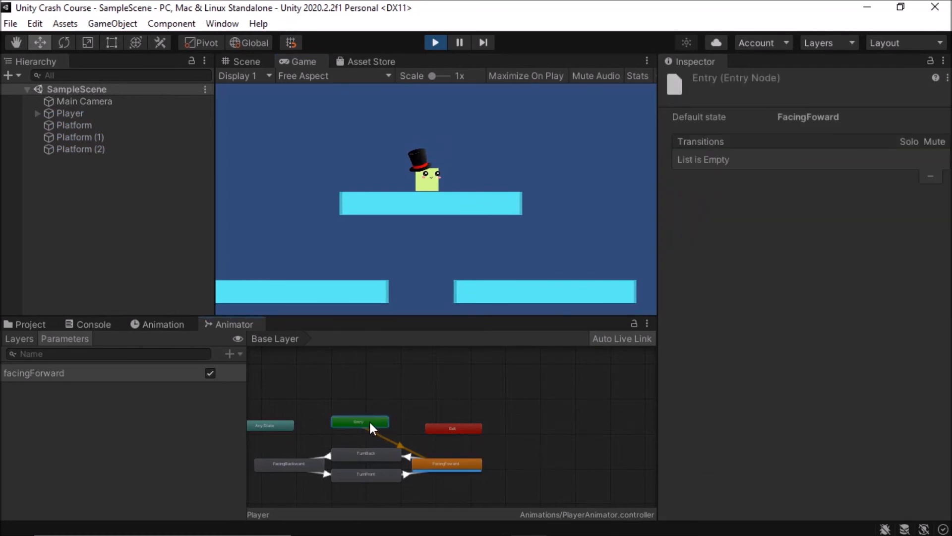
{"action": "left_click", "coordinate": [387, 438]}
{"action": "left_click", "coordinate": [438, 463]}
{"action": "left_click_drag", "start_coordinate": [438, 462], "coordinate": [449, 462]}
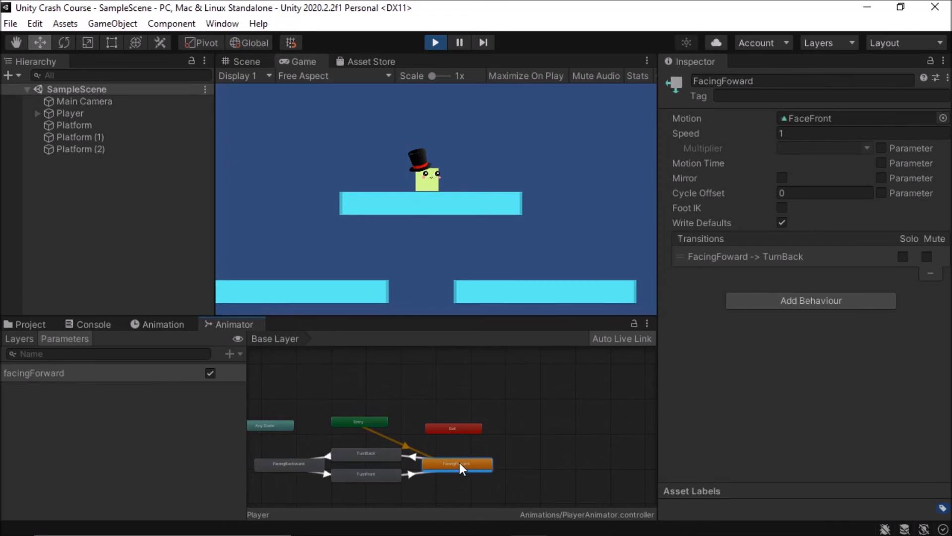
{"action": "left_click_drag", "start_coordinate": [458, 468], "coordinate": [461, 468]}
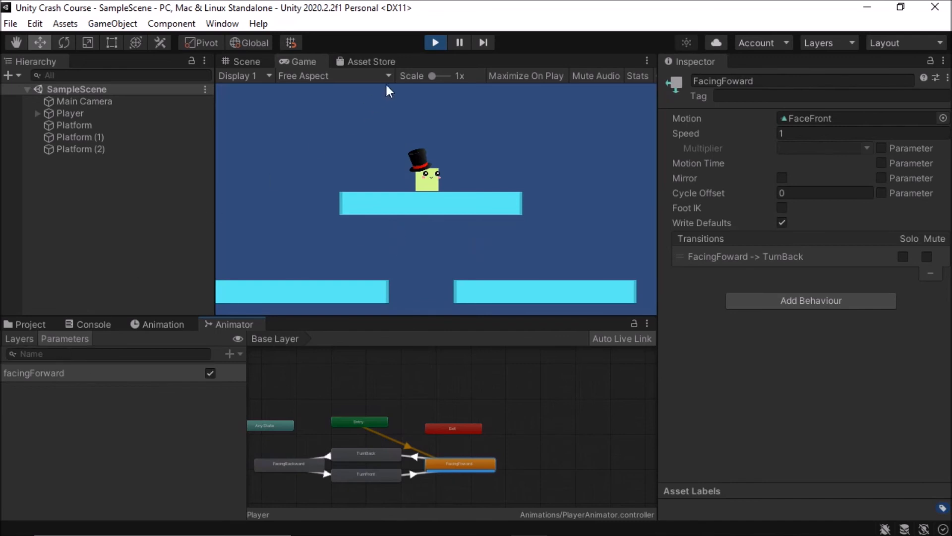
{"action": "left_click", "coordinate": [445, 41]}
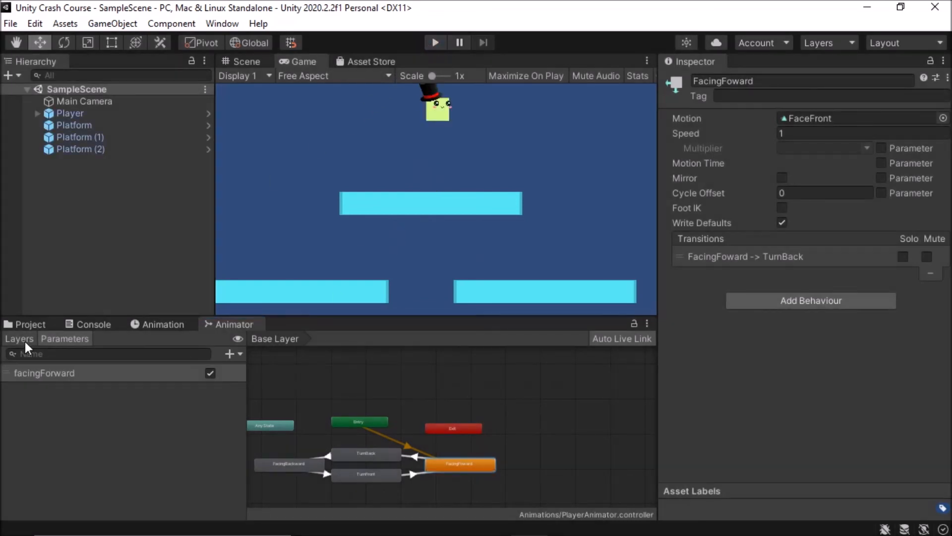
Open the Animation window and examine what it offers for the Platform (2) object.
{"action": "left_click", "coordinate": [22, 322]}
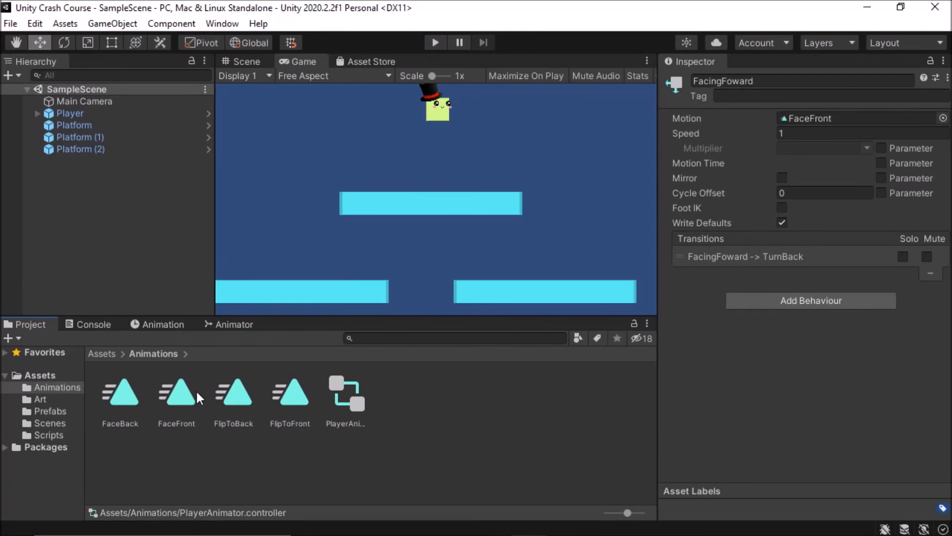
{"action": "left_click", "coordinate": [154, 325]}
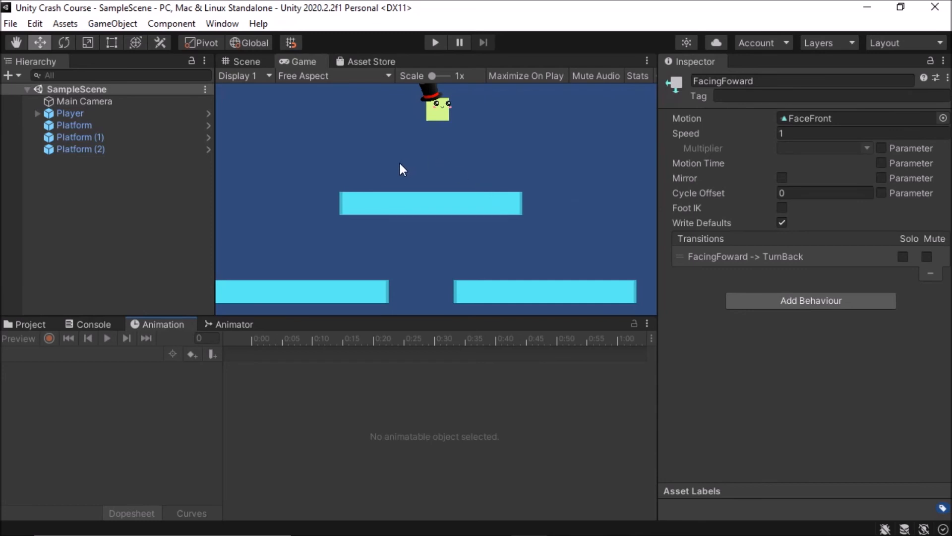
{"action": "left_click", "coordinate": [75, 149]}
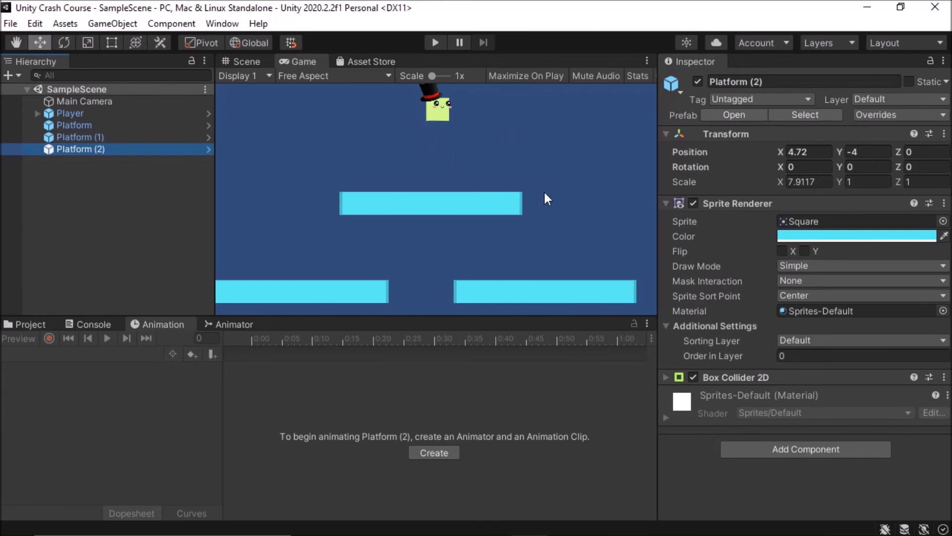
{"action": "left_click", "coordinate": [779, 449]}
{"action": "type", "text": "anim"}
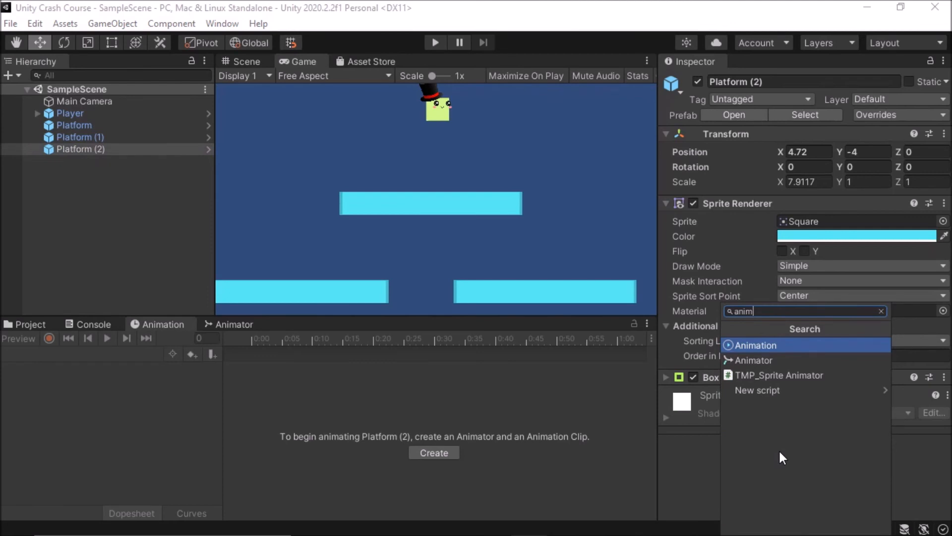
{"action": "key", "text": "BackSpace"}
{"action": "key", "text": "BackSpace"}
{"action": "key", "text": "BackSpace"}
{"action": "key", "text": "BackSpace"}
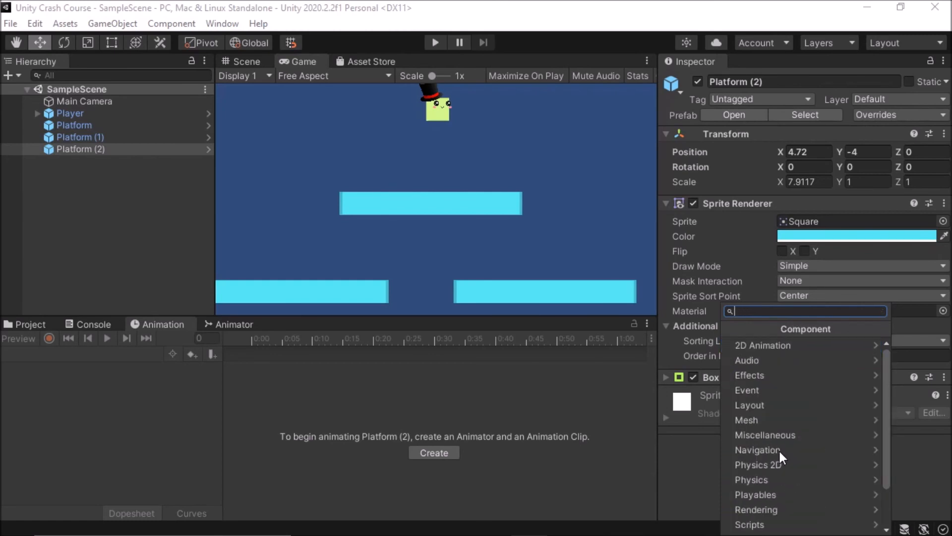
{"action": "left_click", "coordinate": [100, 215]}
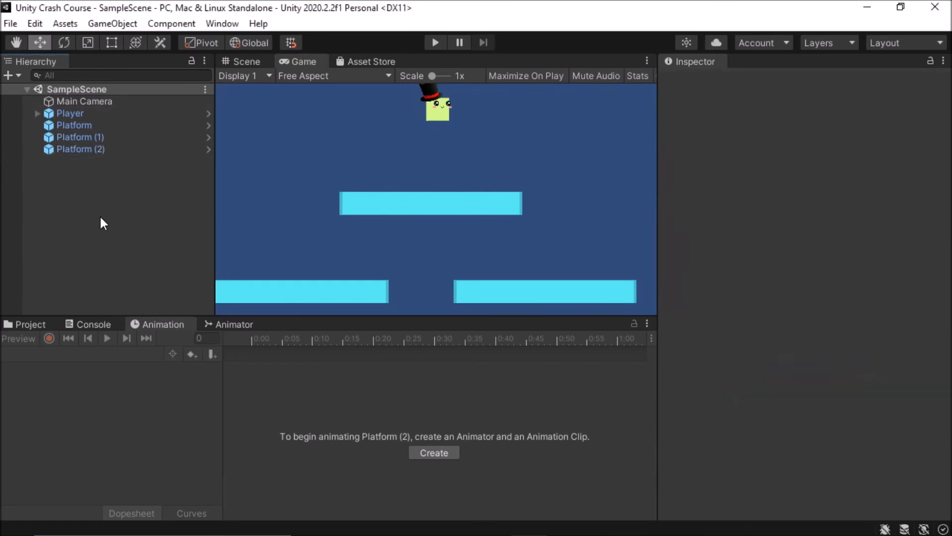
Select the Player and show its FaceFront clip for editing in the Animation window.
{"action": "left_click", "coordinate": [75, 113]}
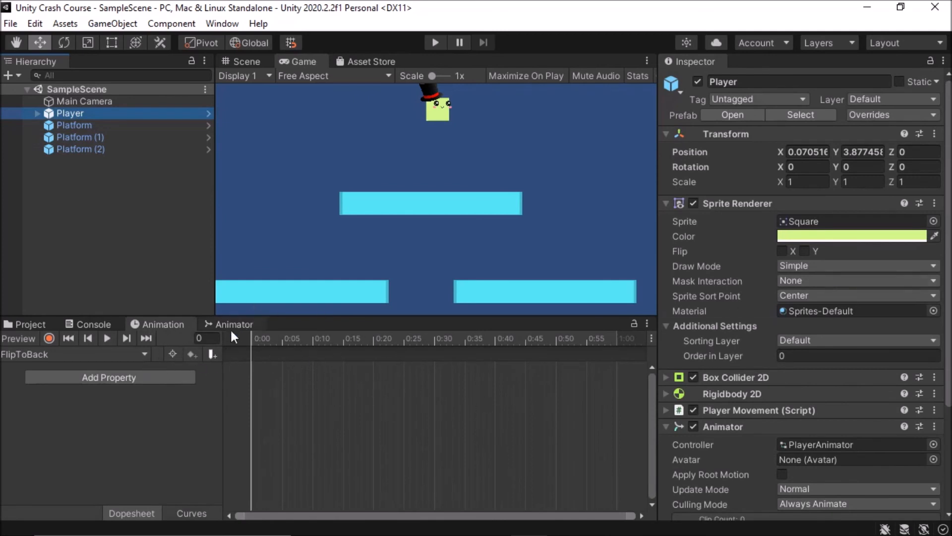
{"action": "left_click", "coordinate": [113, 353]}
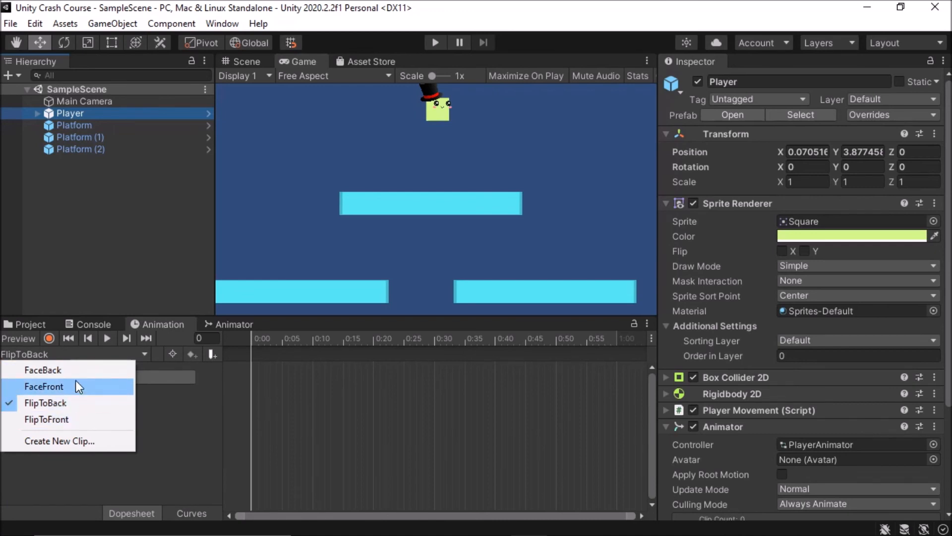
{"action": "left_click", "coordinate": [75, 383]}
{"action": "left_click", "coordinate": [56, 355]}
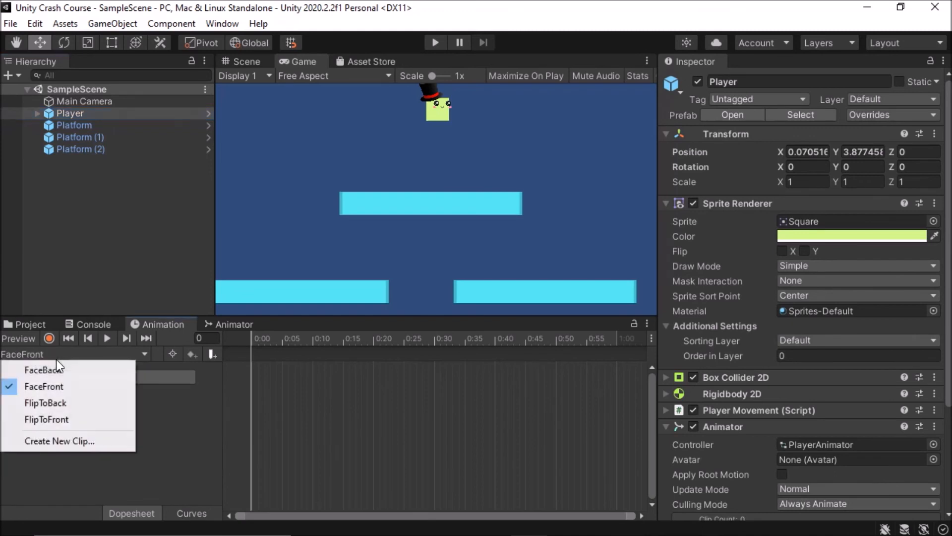
{"action": "left_click", "coordinate": [57, 385]}
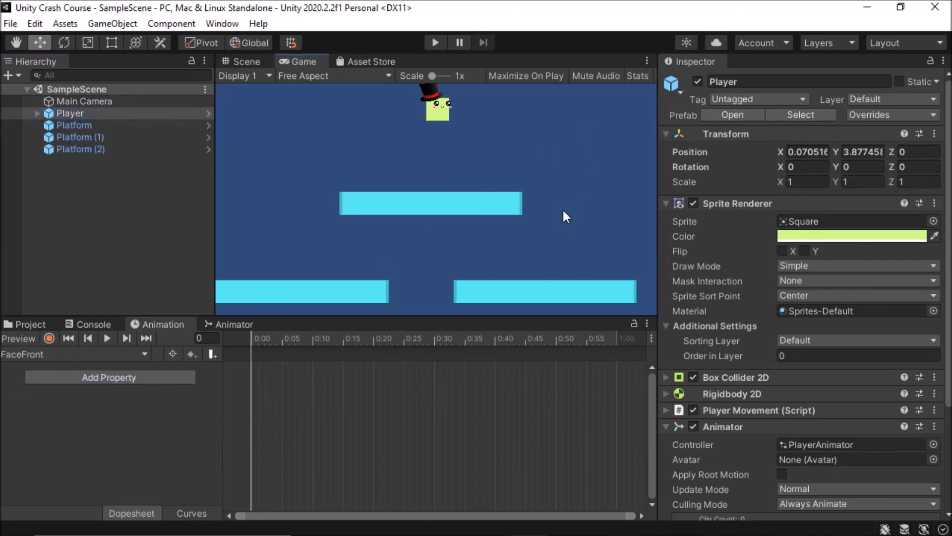
Show the Player close up in the Scene view and start keyframe recording for the FaceFront clip.
{"action": "scroll", "coordinate": [437, 198], "scroll_direction": "up", "scroll_amount": 2}
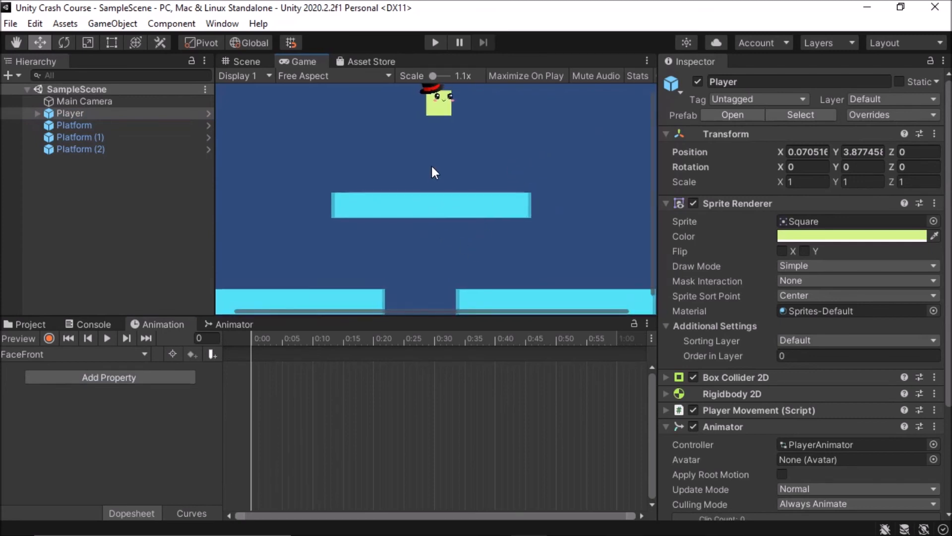
{"action": "left_click", "coordinate": [246, 62]}
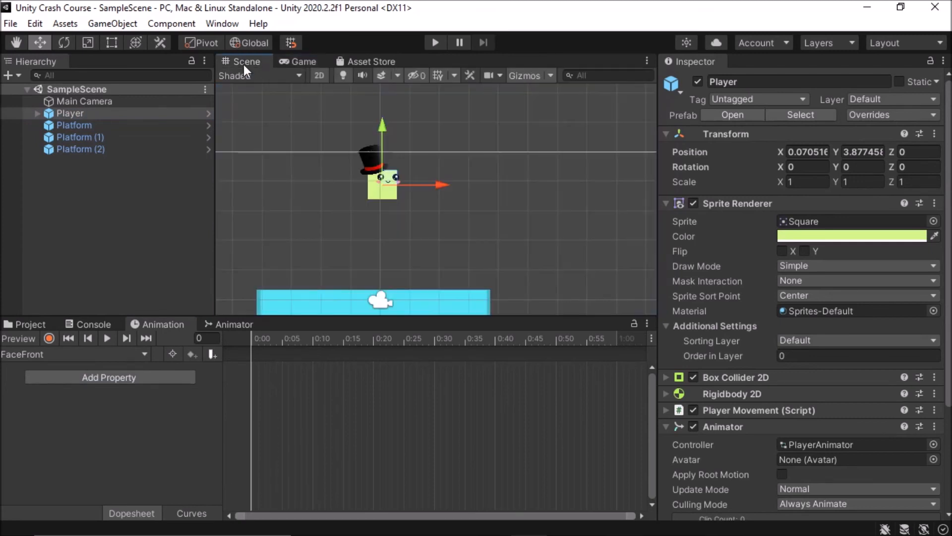
{"action": "scroll", "coordinate": [406, 194], "scroll_direction": "up", "scroll_amount": 5}
{"action": "left_click", "coordinate": [403, 197]}
{"action": "scroll", "coordinate": [402, 213], "scroll_direction": "up", "scroll_amount": 2}
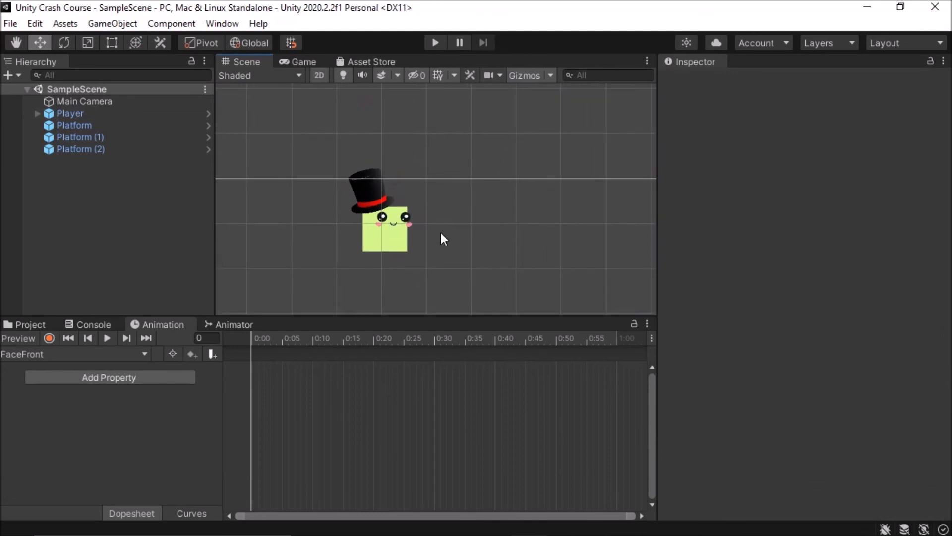
{"action": "scroll", "coordinate": [382, 213], "scroll_direction": "up", "scroll_amount": 1}
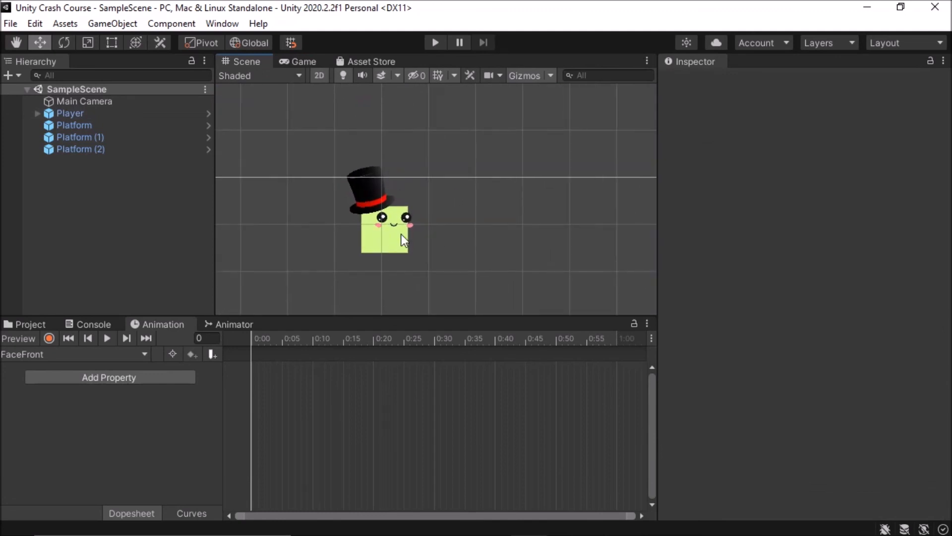
{"action": "scroll", "coordinate": [400, 235], "scroll_direction": "up", "scroll_amount": 2}
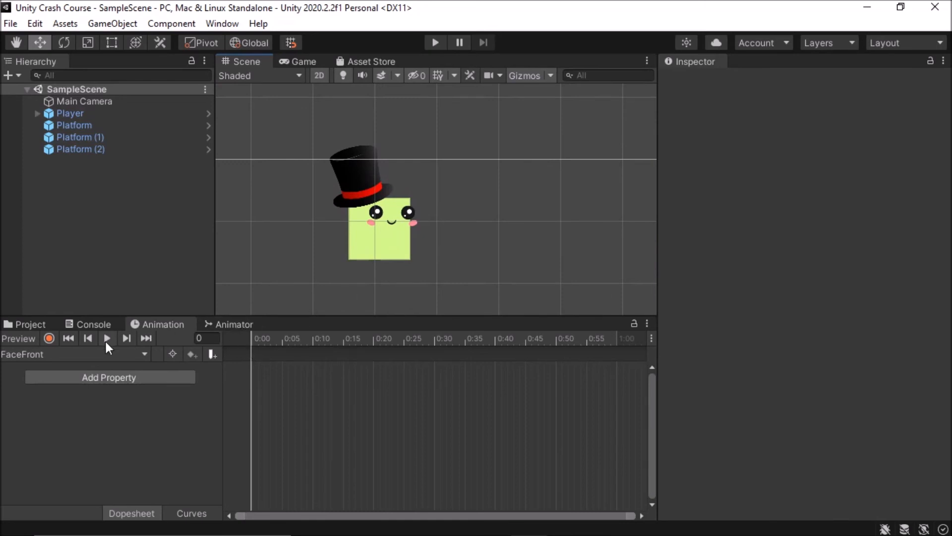
{"action": "left_click", "coordinate": [52, 337]}
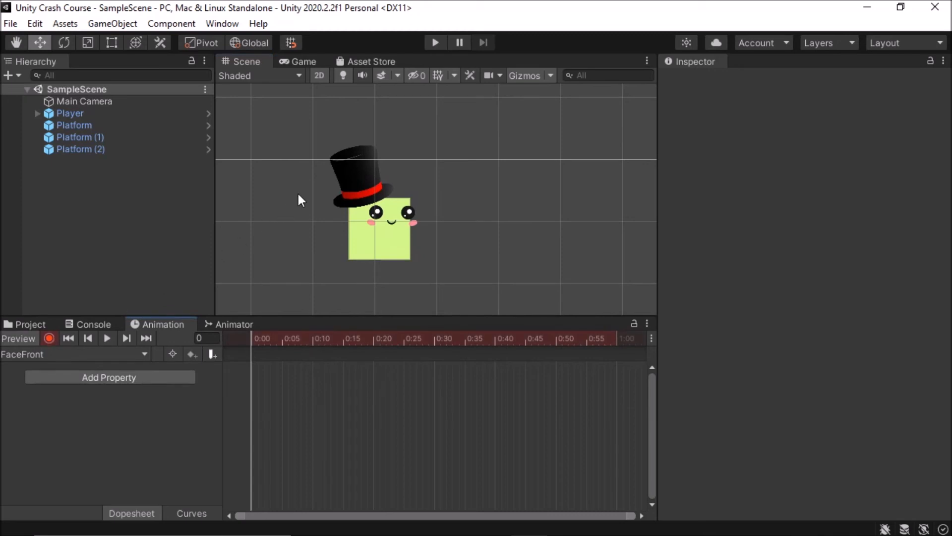
Record a position key at 0:00 by moving the Player to about X -0.04, and expand its position properties.
{"action": "left_click", "coordinate": [369, 169]}
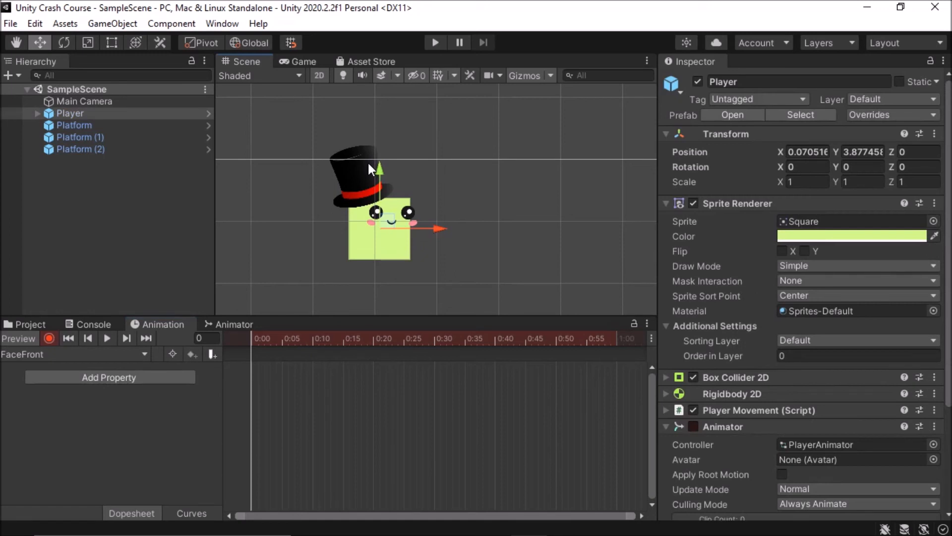
{"action": "mouse_move", "coordinate": [425, 228]}
{"action": "left_mouse_down"}
{"action": "mouse_move", "coordinate": [412, 230]}
{"action": "mouse_move", "coordinate": [419, 224]}
{"action": "left_mouse_up"}
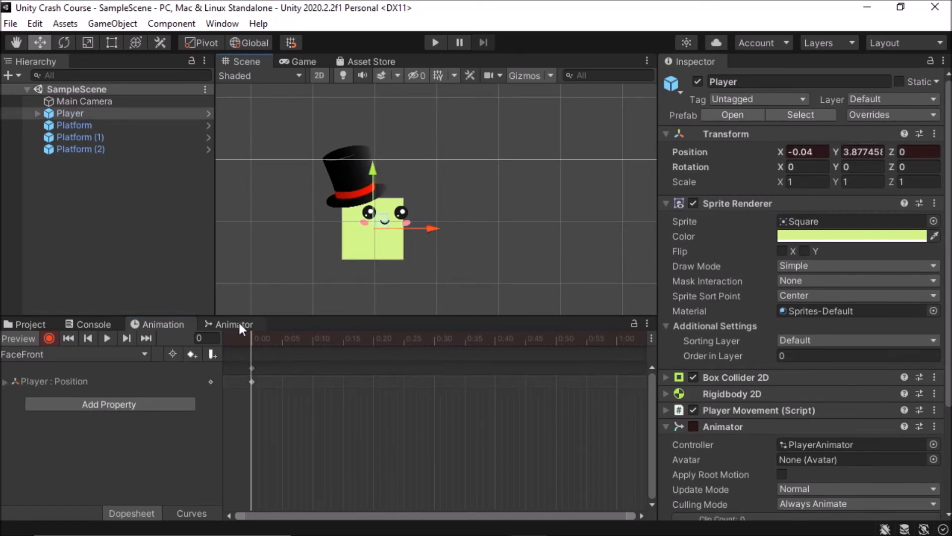
{"action": "left_click", "coordinate": [5, 381]}
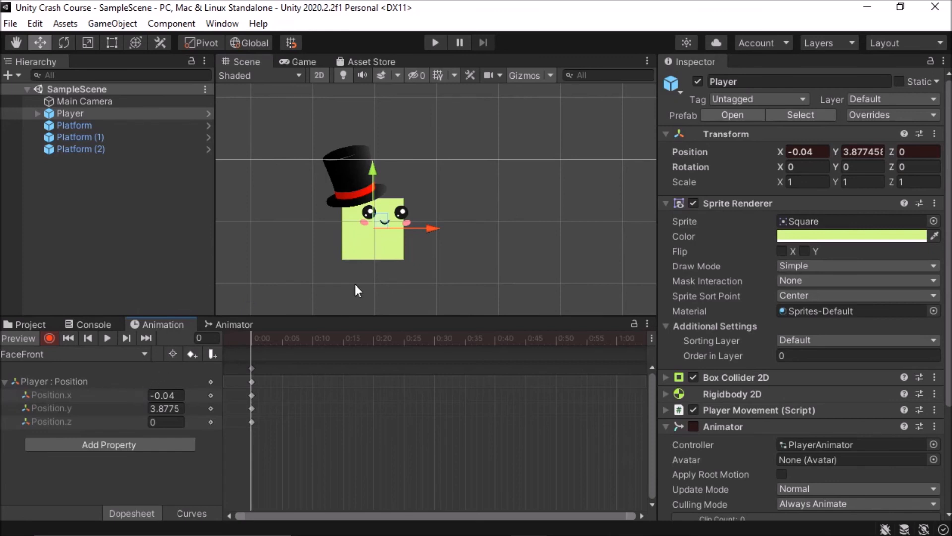
Record a second position key at 1:00 with the Player moved horizontally to about X 2.47.
{"action": "left_click_drag", "start_coordinate": [325, 339], "coordinate": [615, 336]}
{"action": "mouse_move", "coordinate": [514, 413]}
{"action": "middle_mouse_down"}
{"action": "mouse_move", "coordinate": [343, 413]}
{"action": "mouse_move", "coordinate": [381, 413]}
{"action": "middle_mouse_up"}
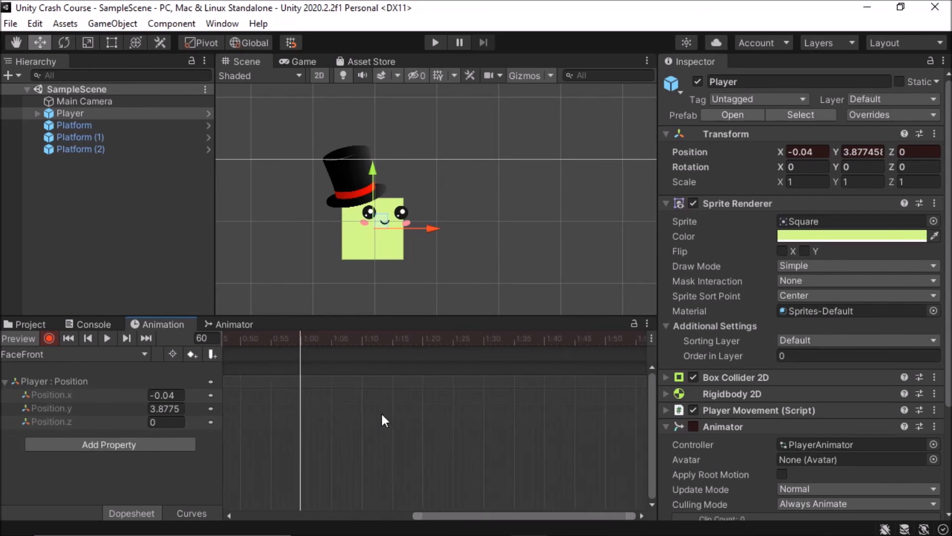
{"action": "left_click_drag", "start_coordinate": [407, 227], "coordinate": [562, 225]}
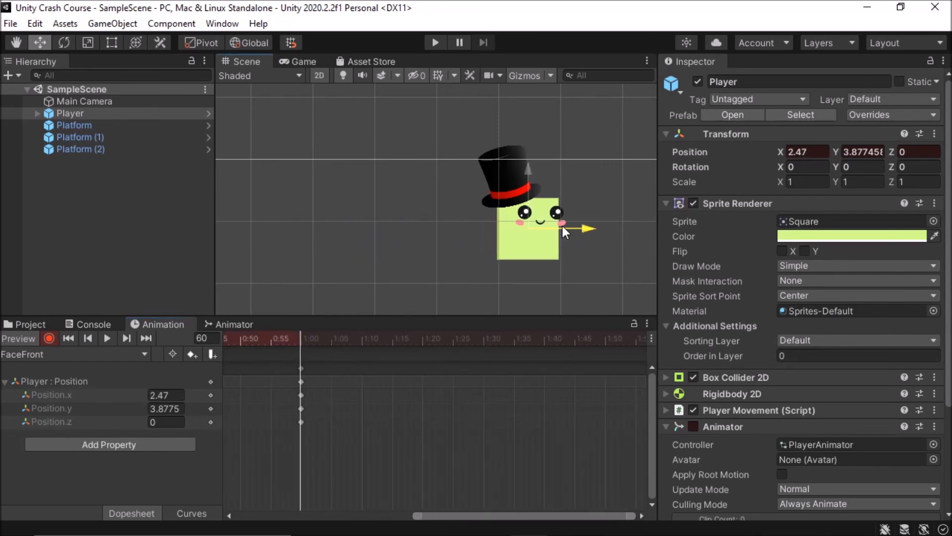
{"action": "middle_click_drag", "start_coordinate": [406, 374], "coordinate": [626, 407]}
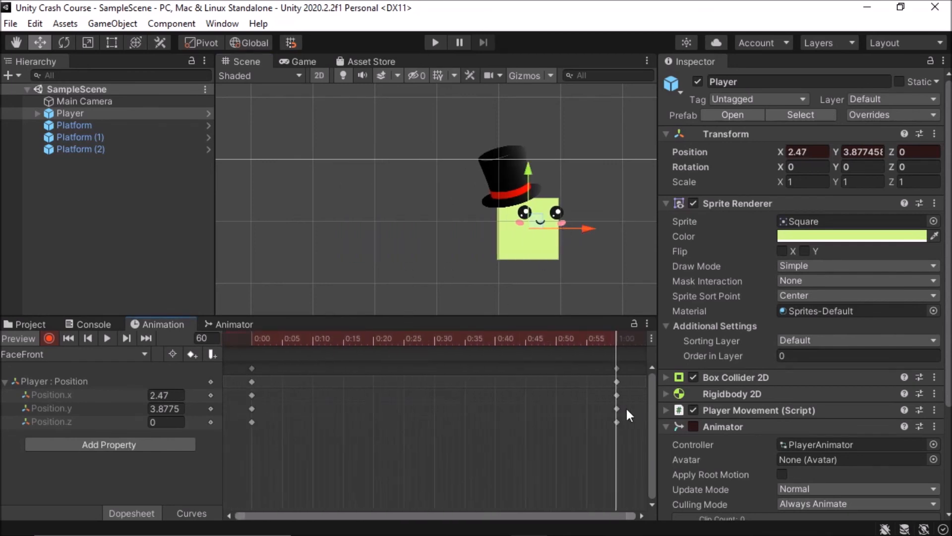
Preview the Player's movement between 0:00 and 1:00, and examine the combined and Position.x keyframes at both ends.
{"action": "left_click", "coordinate": [251, 369]}
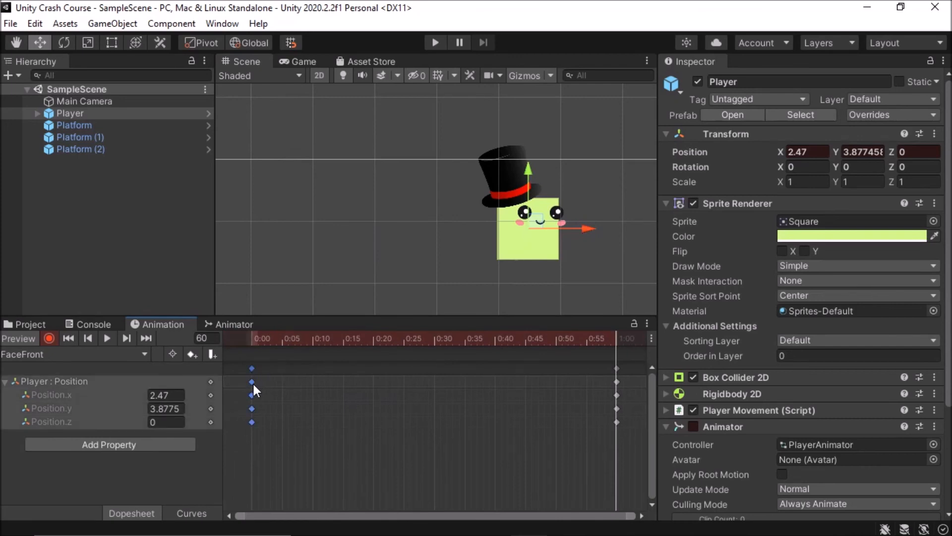
{"action": "left_click_drag", "start_coordinate": [573, 332], "coordinate": [248, 373]}
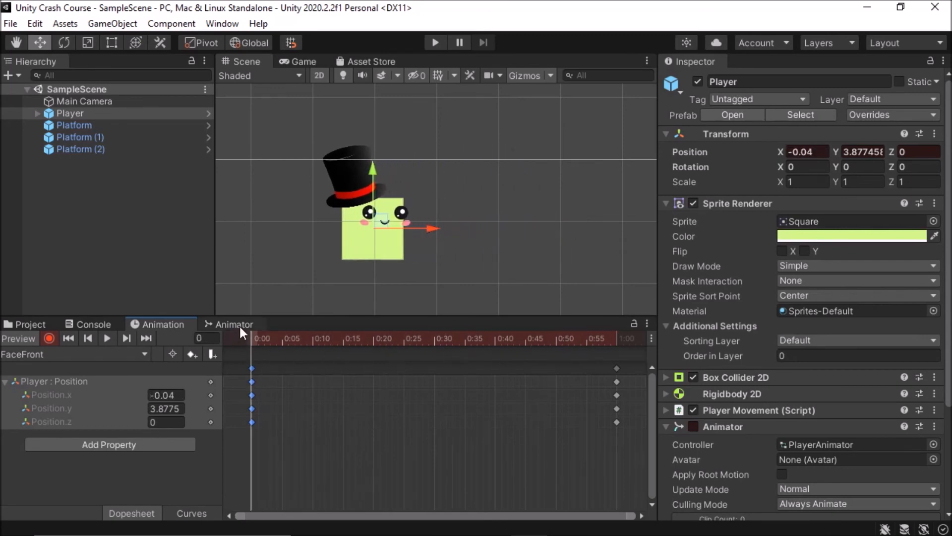
{"action": "left_click_drag", "start_coordinate": [441, 337], "coordinate": [617, 353]}
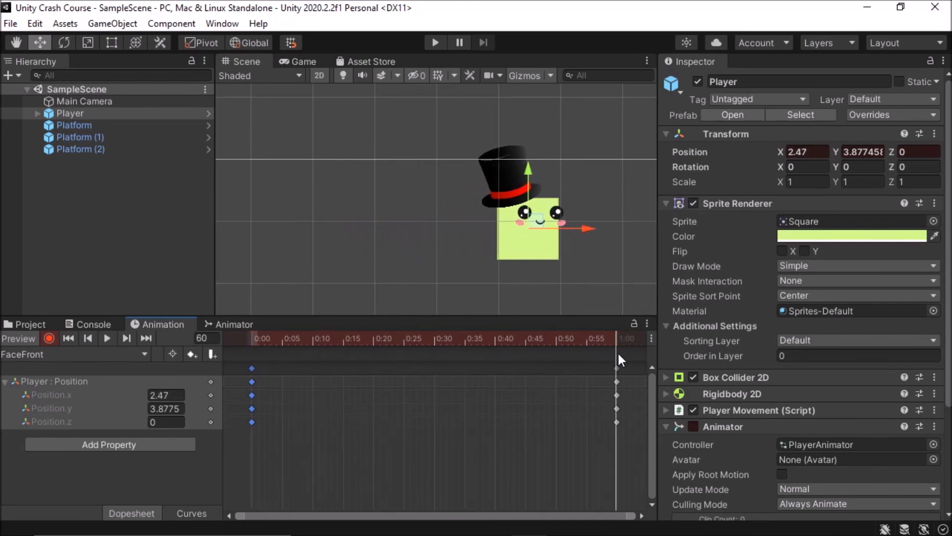
{"action": "left_click", "coordinate": [617, 368]}
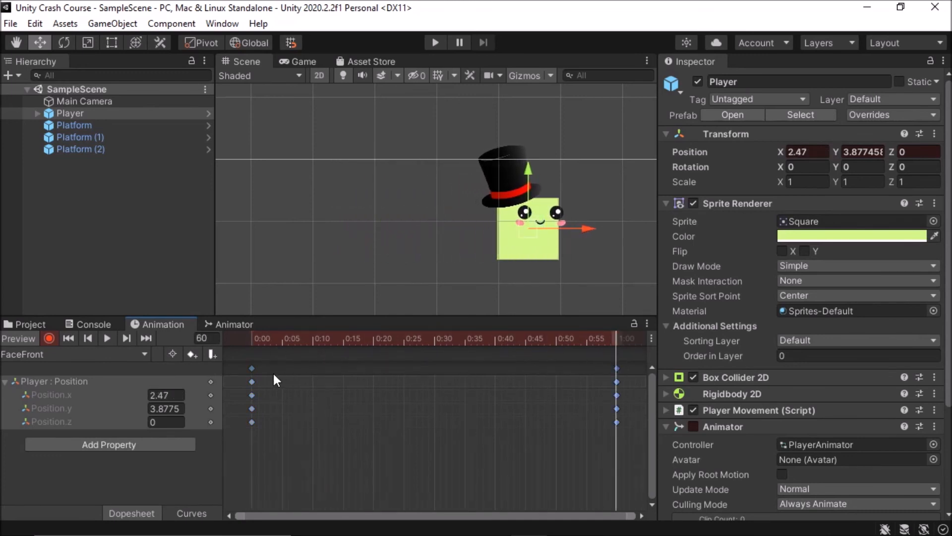
{"action": "left_click", "coordinate": [252, 368], "text": "shift"}
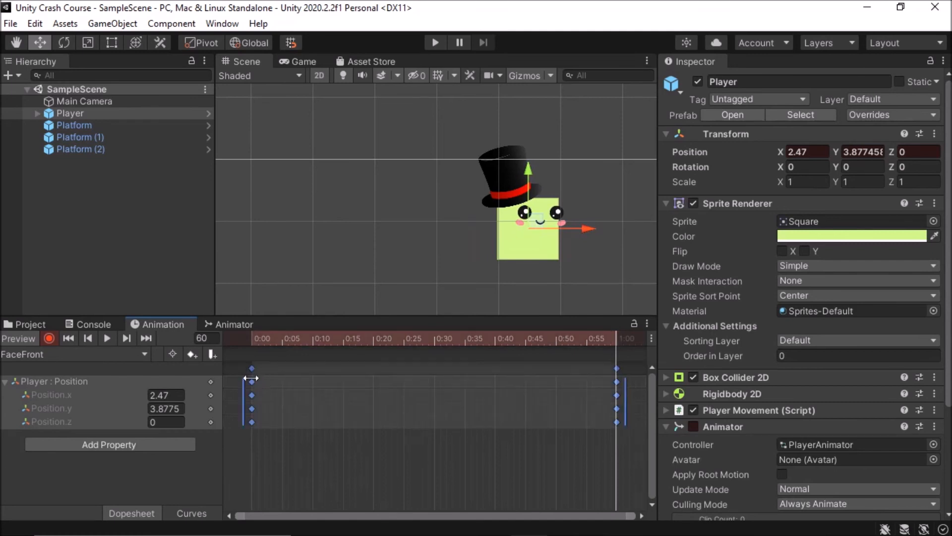
{"action": "left_click", "coordinate": [284, 458]}
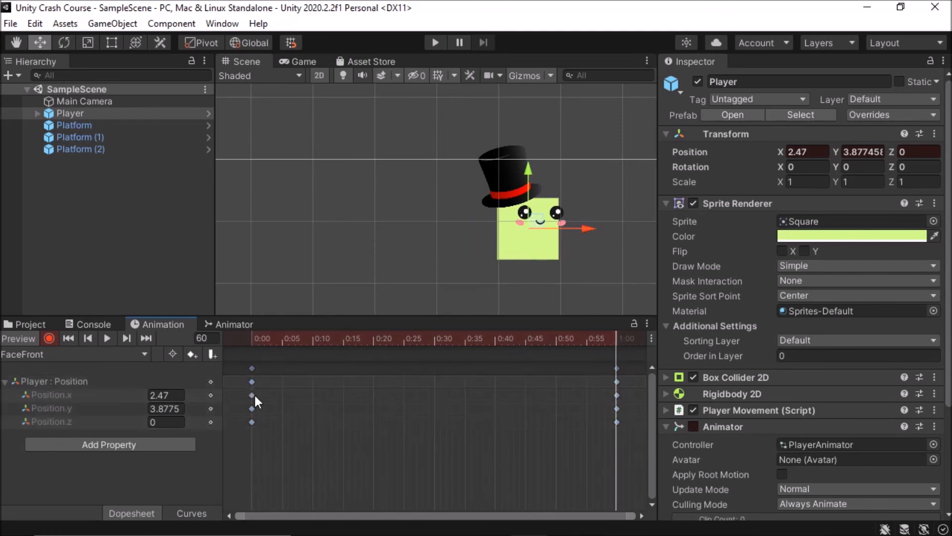
{"action": "left_click", "coordinate": [253, 394]}
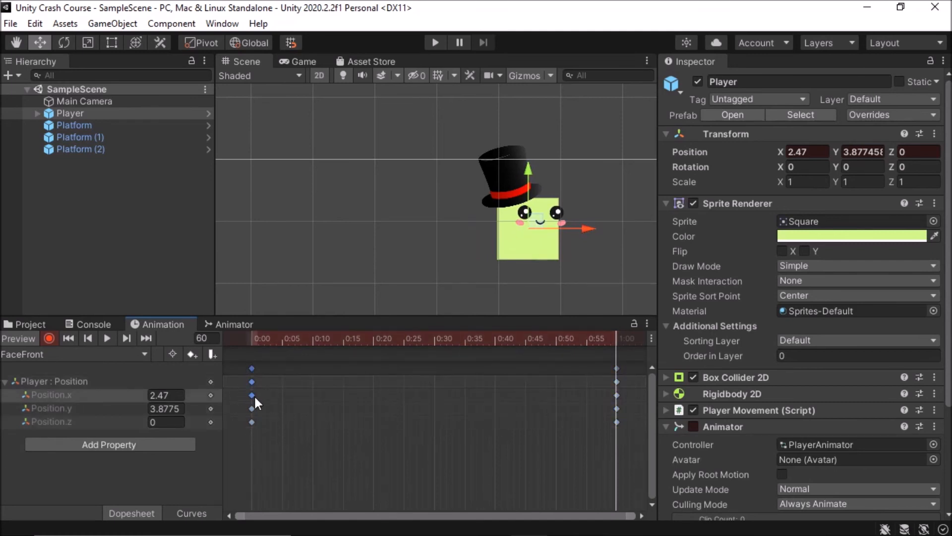
{"action": "left_click", "coordinate": [617, 396]}
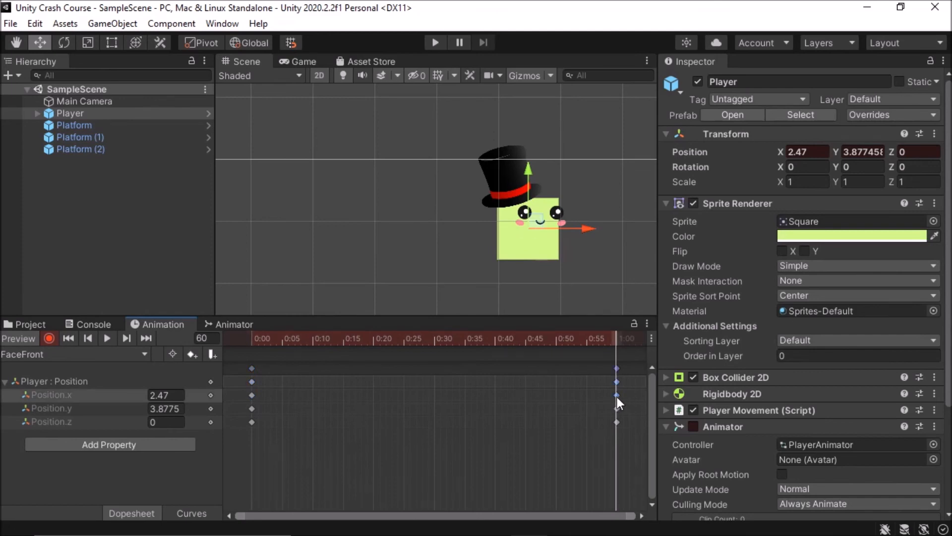
Delete the Position.y keyframes at 0:00 and 1:00.
{"action": "left_click", "coordinate": [252, 408]}
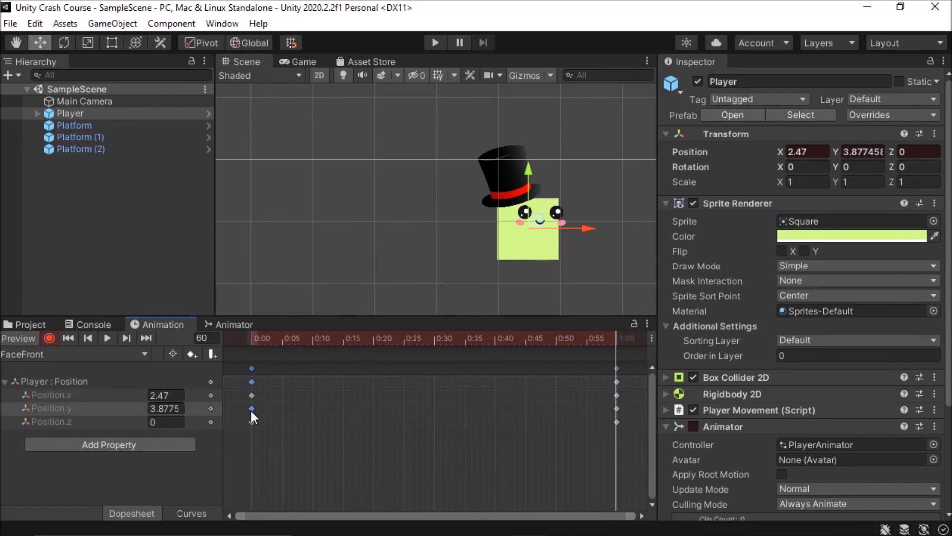
{"action": "right_click", "coordinate": [251, 410]}
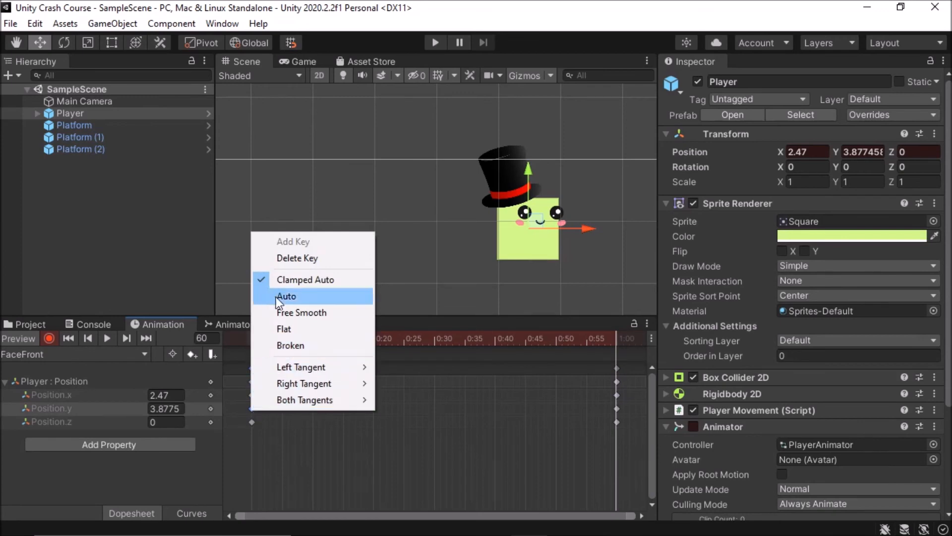
{"action": "left_click", "coordinate": [294, 259]}
{"action": "left_click", "coordinate": [615, 406]}
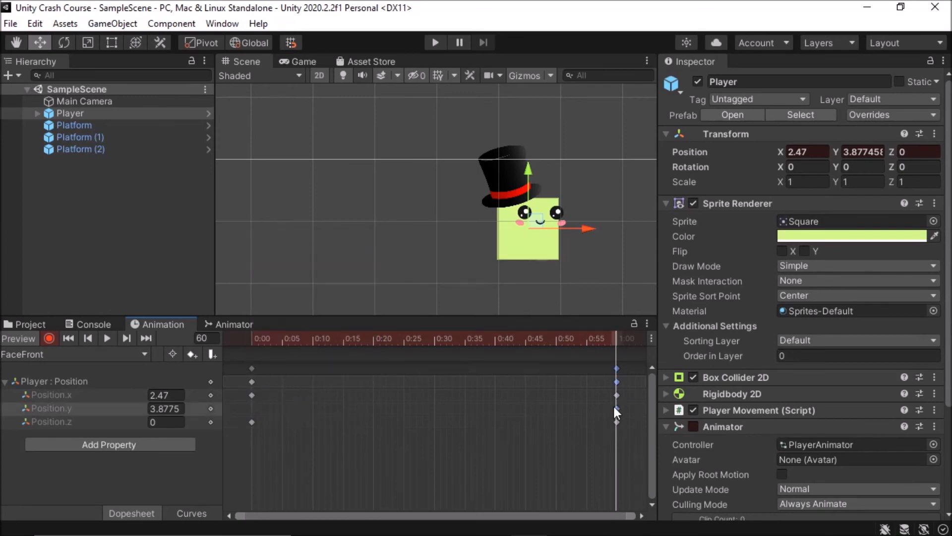
{"action": "right_click", "coordinate": [615, 408]}
{"action": "left_click", "coordinate": [635, 252]}
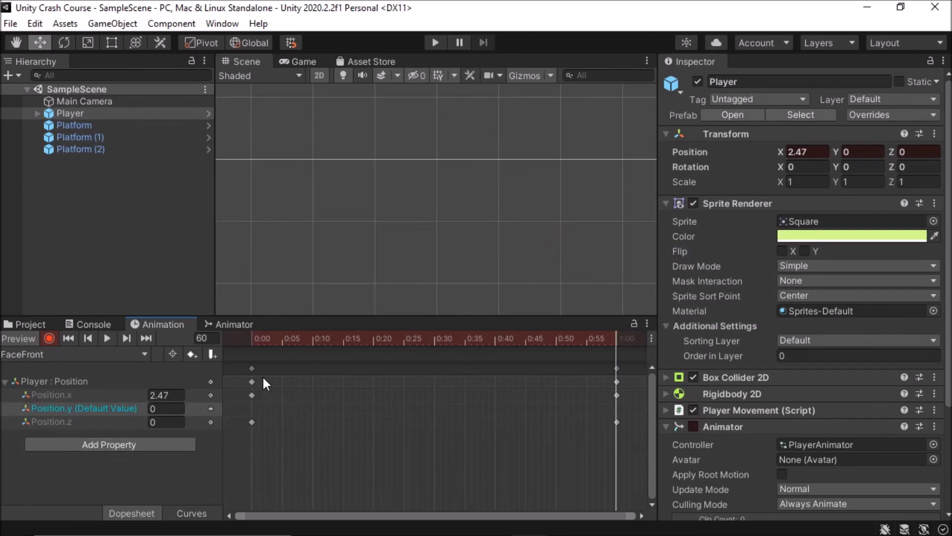
Delete the remaining position keyframes at 0:00 and 1:00 from the FaceFront clip.
{"action": "left_click", "coordinate": [251, 368]}
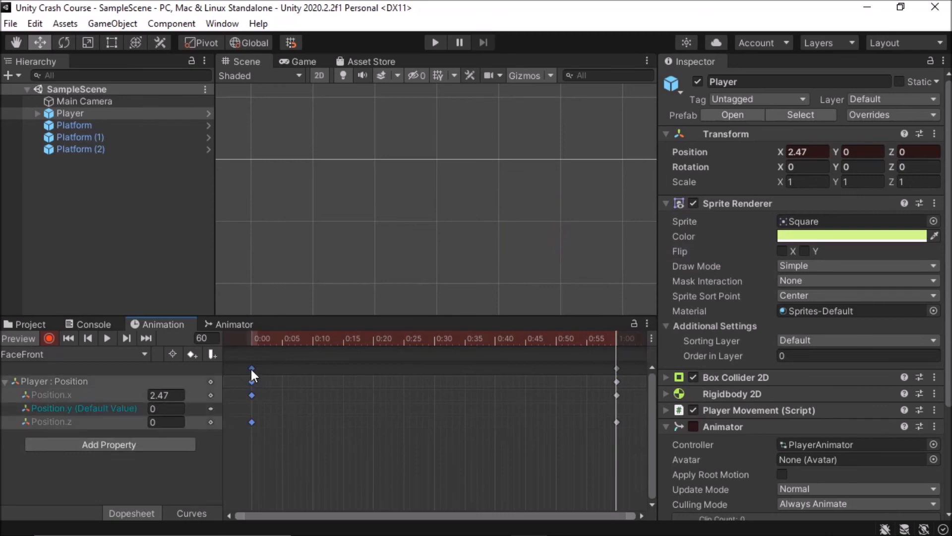
{"action": "key", "text": "Delete"}
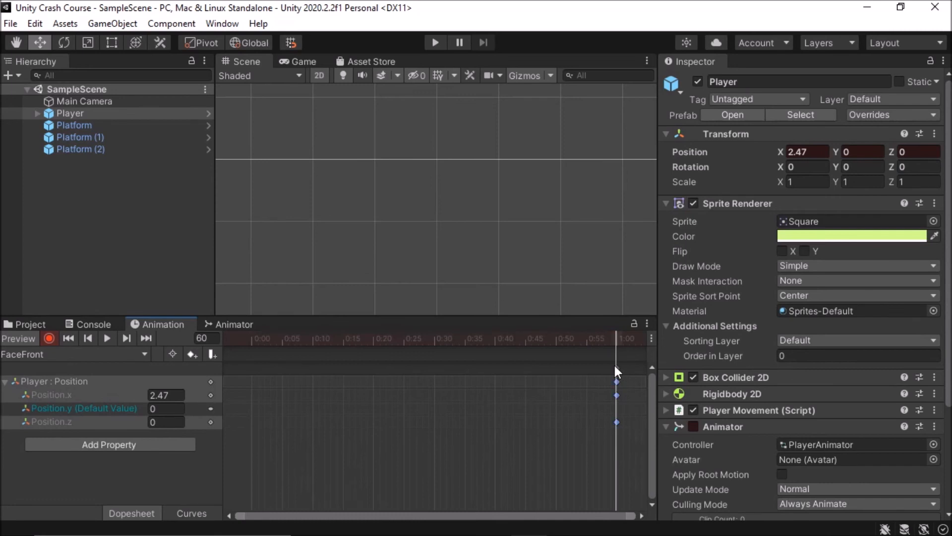
{"action": "key", "text": "Delete"}
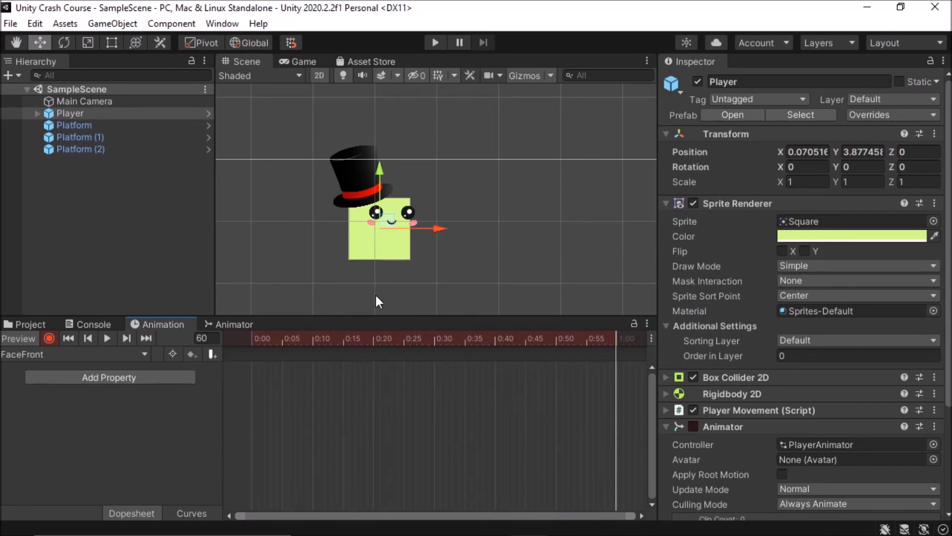
Return to frame 0 and record the Player's X position as about -0.32 in the FaceFront clip.
{"action": "left_click_drag", "start_coordinate": [262, 341], "coordinate": [242, 340]}
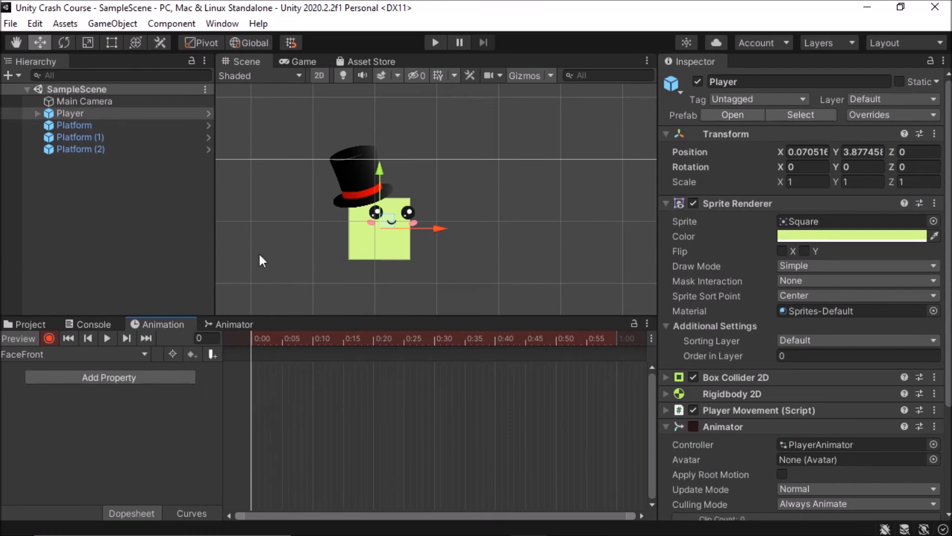
{"action": "mouse_move", "coordinate": [783, 149]}
{"action": "left_mouse_down"}
{"action": "mouse_move", "coordinate": [799, 152]}
{"action": "mouse_move", "coordinate": [779, 150]}
{"action": "left_mouse_up"}
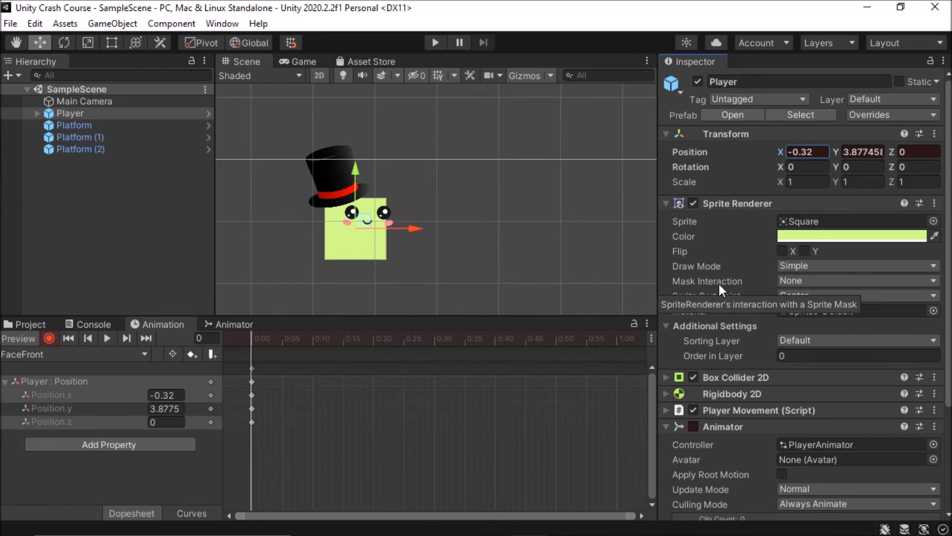
{"action": "scroll", "coordinate": [718, 282], "scroll_direction": "down", "scroll_amount": 5}
{"action": "scroll", "coordinate": [719, 284], "scroll_direction": "up", "scroll_amount": 5}
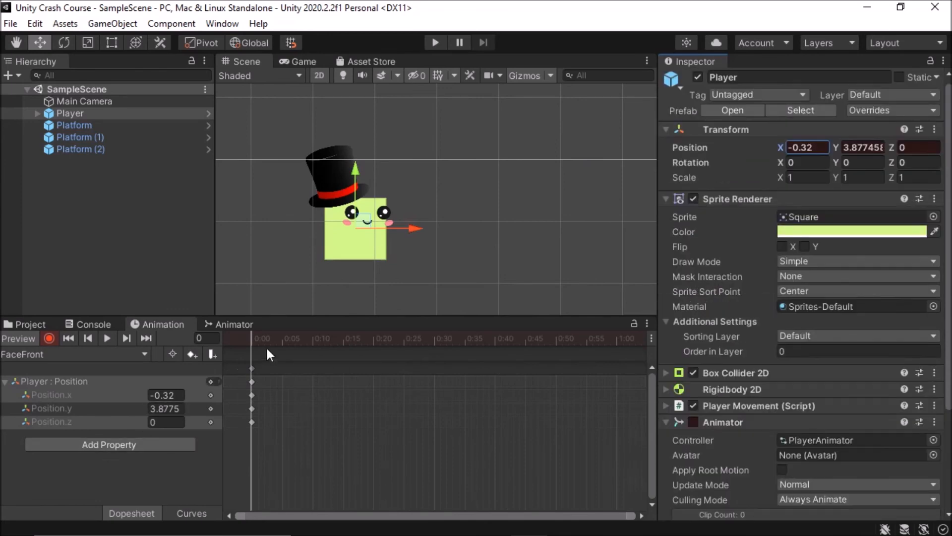
{"action": "scroll", "coordinate": [397, 255], "scroll_direction": "up", "scroll_amount": 1}
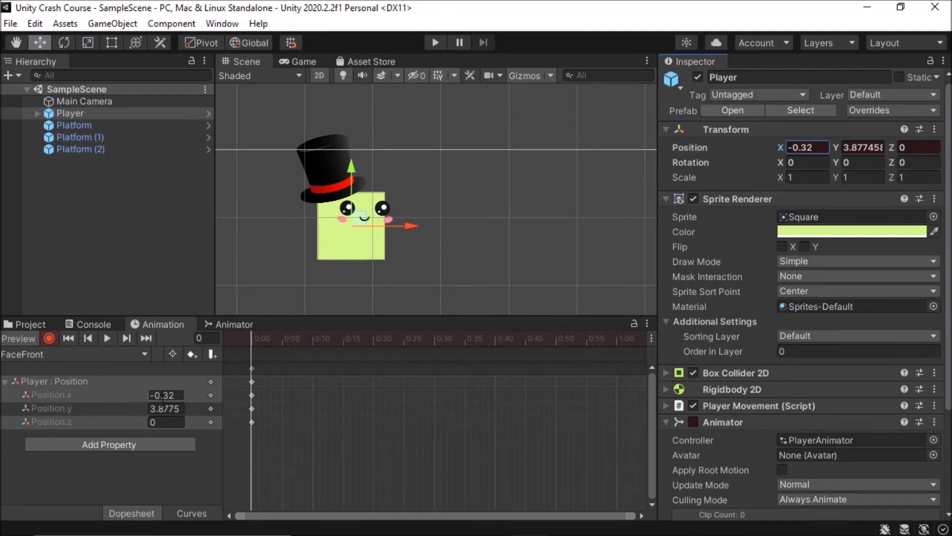
{"action": "scroll", "coordinate": [369, 205], "scroll_direction": "down", "scroll_amount": 2}
{"action": "scroll", "coordinate": [369, 205], "scroll_direction": "down", "scroll_amount": 1}
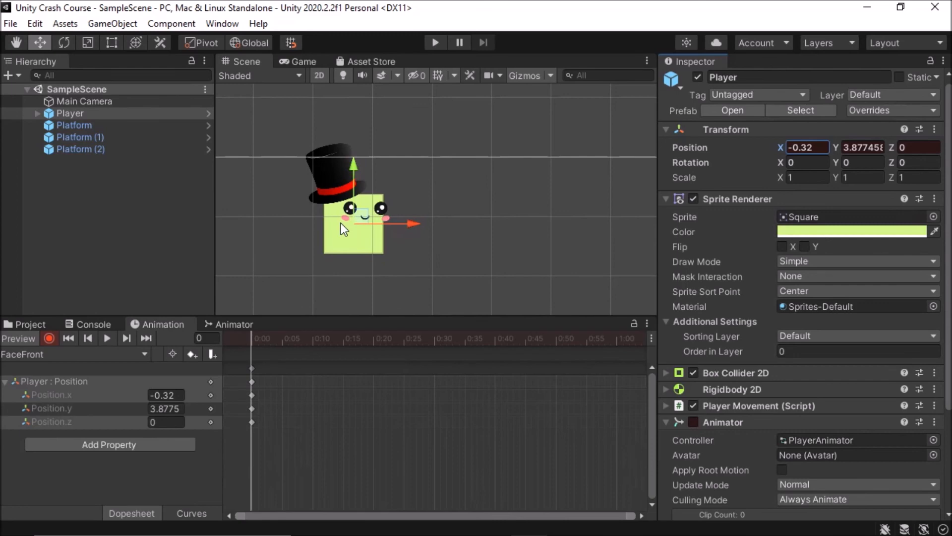
Expand the Player Movement script's settings and change the Player's recorded X position at frame 0 to about -0.26.
{"action": "left_click", "coordinate": [665, 405]}
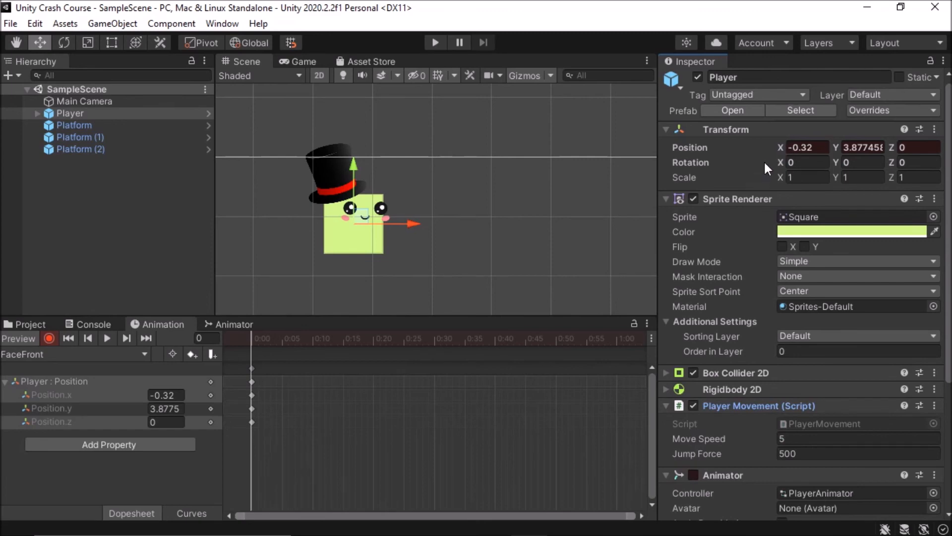
{"action": "left_click", "coordinate": [790, 148]}
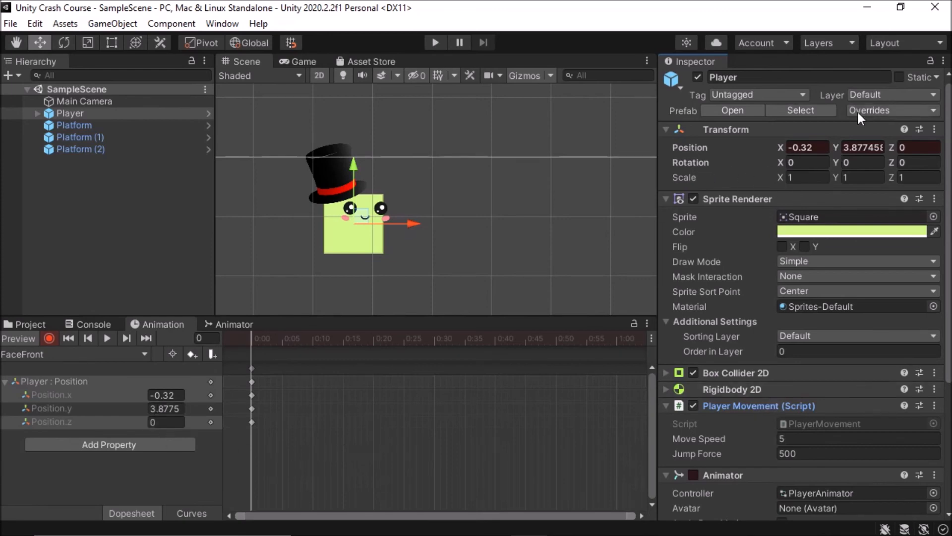
{"action": "left_click_drag", "start_coordinate": [784, 148], "coordinate": [791, 149]}
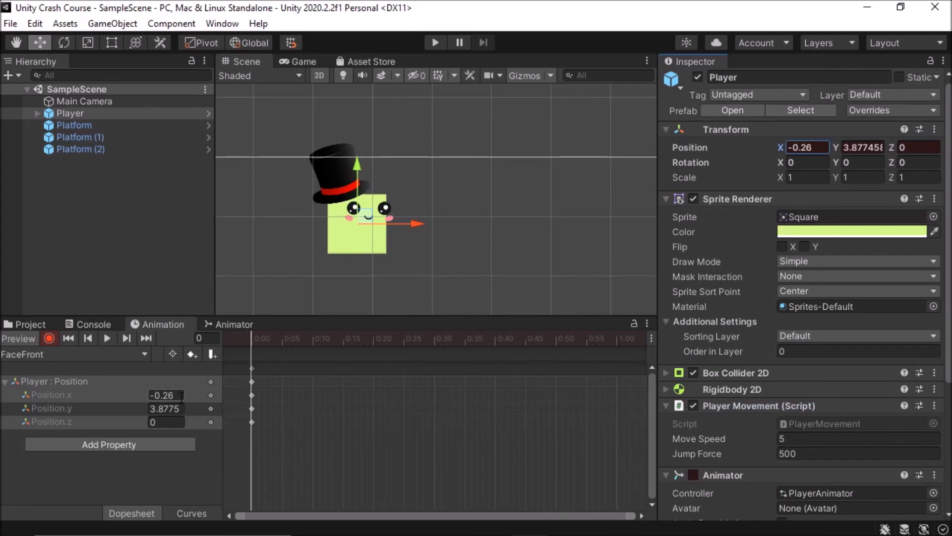
Undo the Player's recorded position changes in the FaceFront clip.
{"action": "key", "text": "ctrl+z"}
{"action": "key", "text": "ctrl+z"}
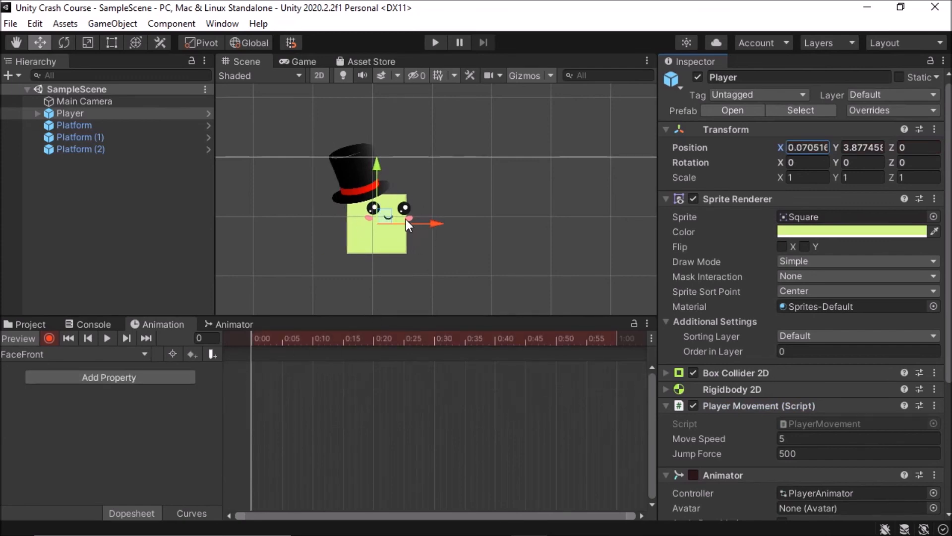
Expand the Player and inspect its Face and Hat child objects while keeping the FaceFront clip chosen.
{"action": "left_click", "coordinate": [37, 116]}
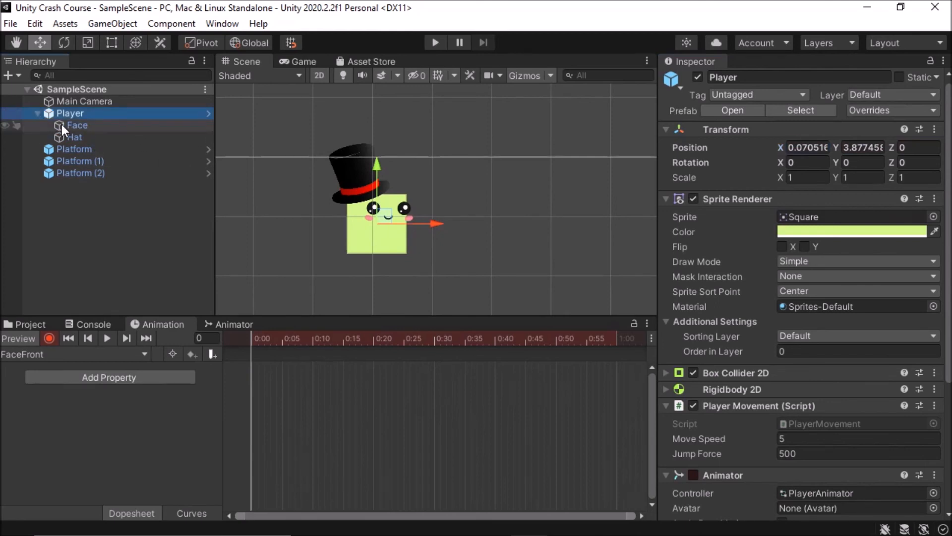
{"action": "left_click", "coordinate": [61, 124]}
{"action": "left_click", "coordinate": [68, 138]}
{"action": "left_click", "coordinate": [67, 124]}
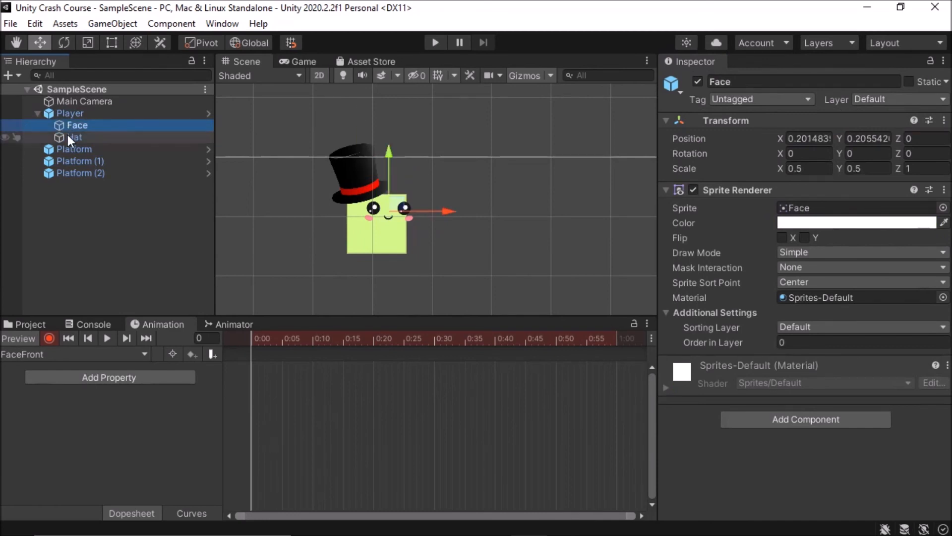
{"action": "left_click", "coordinate": [68, 136]}
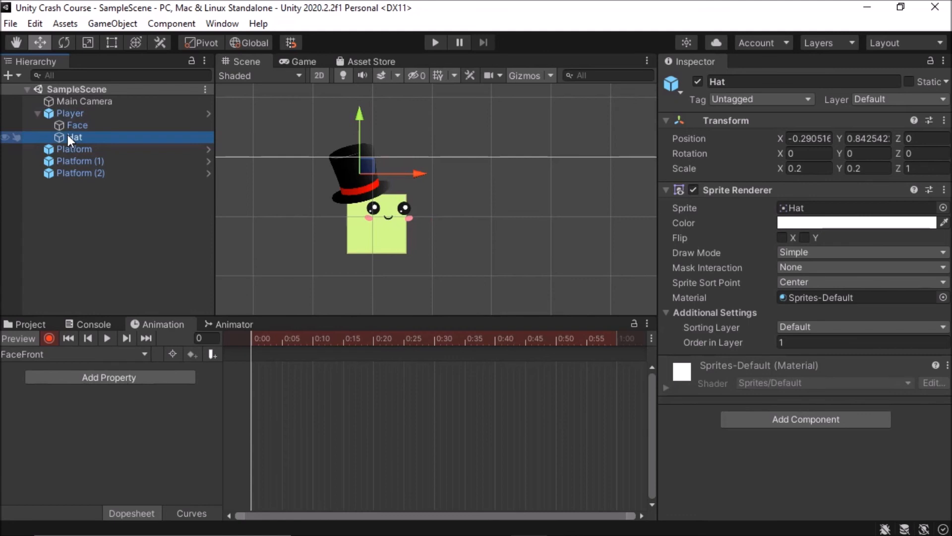
{"action": "left_click", "coordinate": [81, 353]}
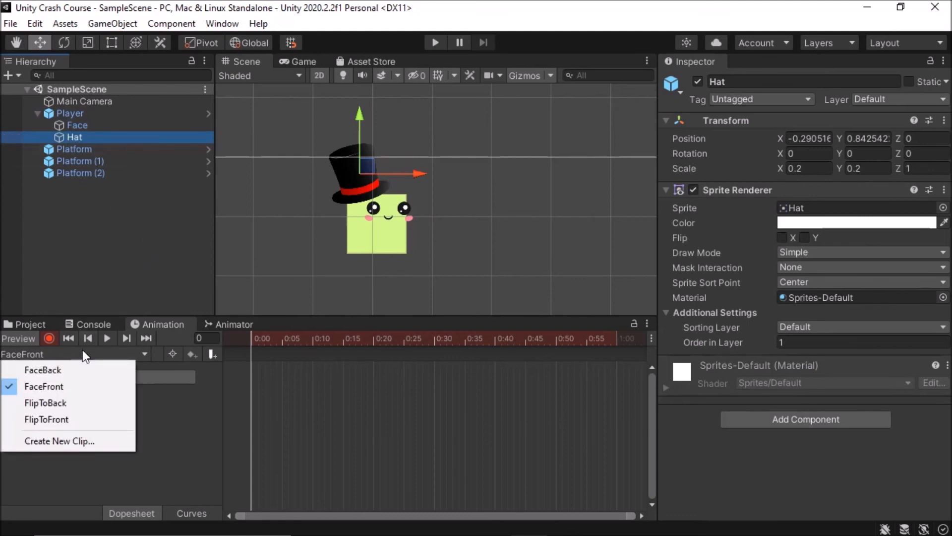
{"action": "left_click", "coordinate": [66, 385]}
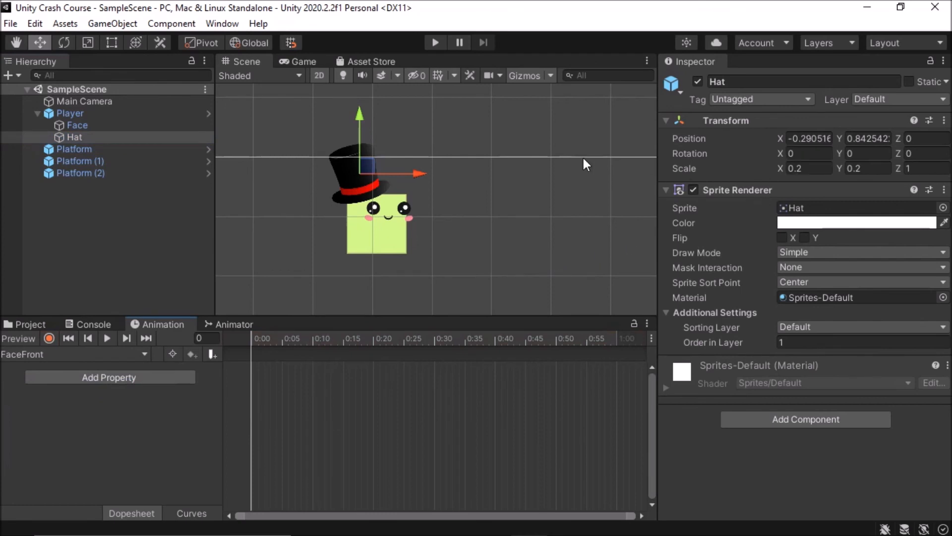
{"action": "left_click", "coordinate": [401, 209]}
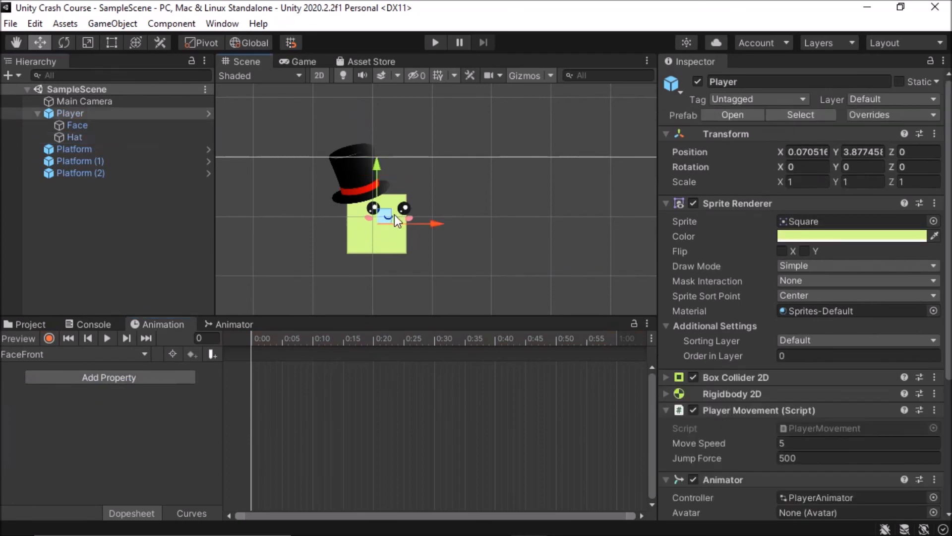
{"action": "left_click", "coordinate": [350, 167]}
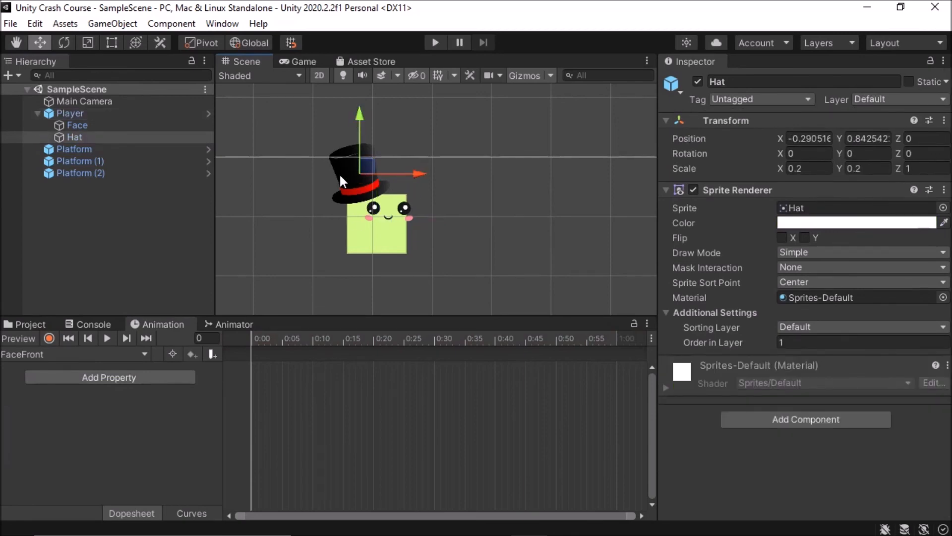
Select the Face, turn on keyframe recording, and record its X position as 0.2 at frame 0 of the FaceFront clip.
{"action": "left_click", "coordinate": [401, 210]}
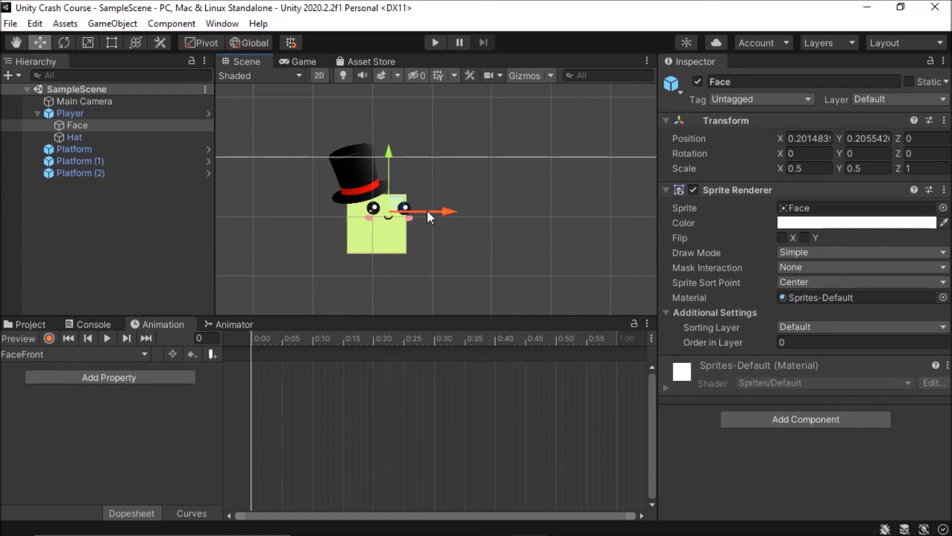
{"action": "left_click_drag", "start_coordinate": [427, 212], "coordinate": [423, 219]}
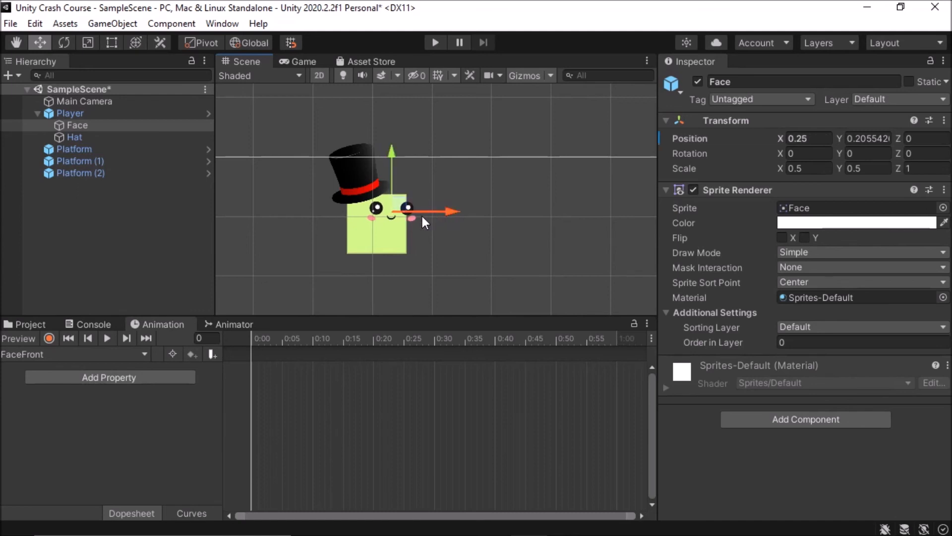
{"action": "key", "text": "ctrl+z"}
{"action": "left_click", "coordinate": [49, 338]}
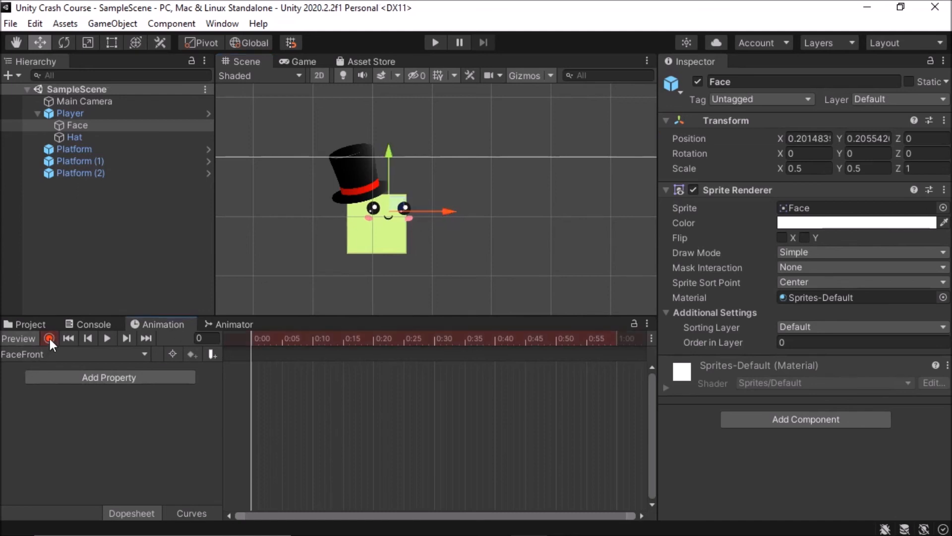
{"action": "left_click_drag", "start_coordinate": [418, 210], "coordinate": [420, 209]}
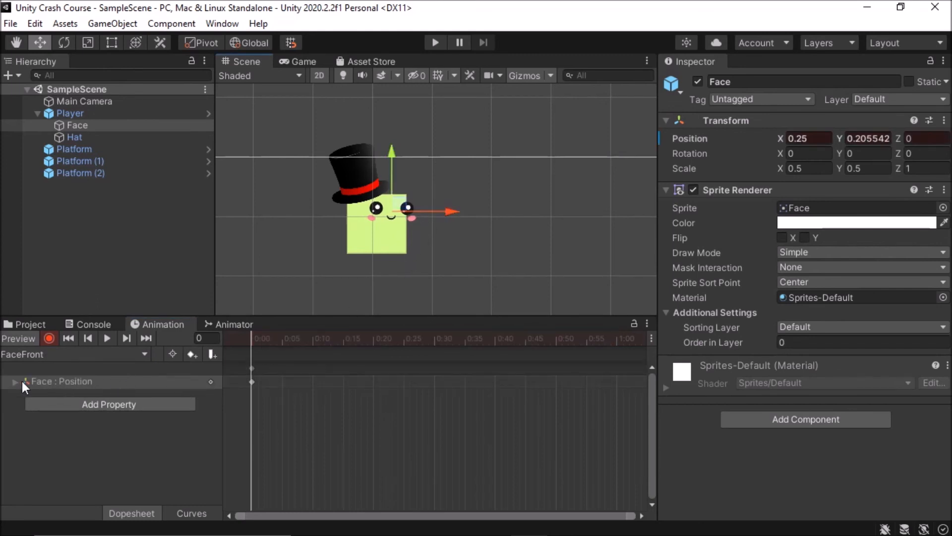
{"action": "key", "text": "ctrl+z"}
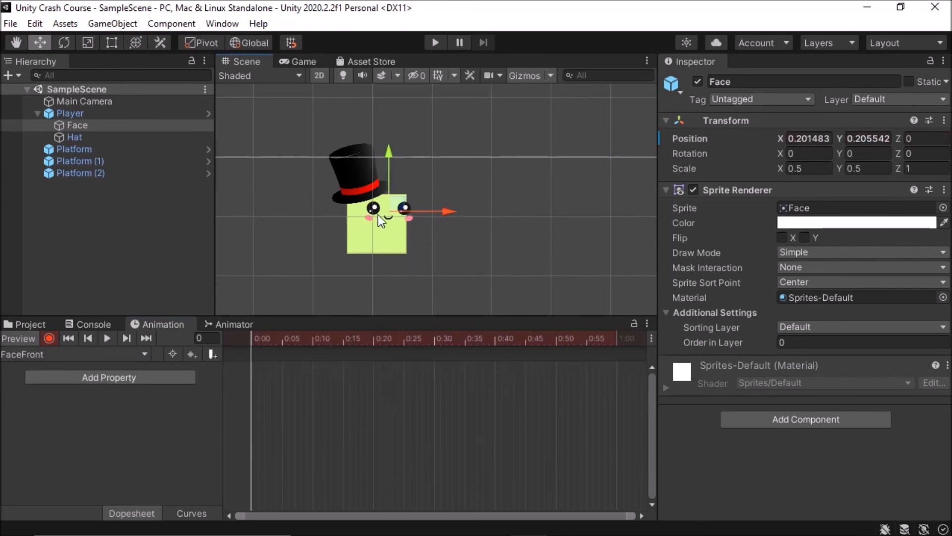
{"action": "left_click_drag", "start_coordinate": [430, 208], "coordinate": [435, 207]}
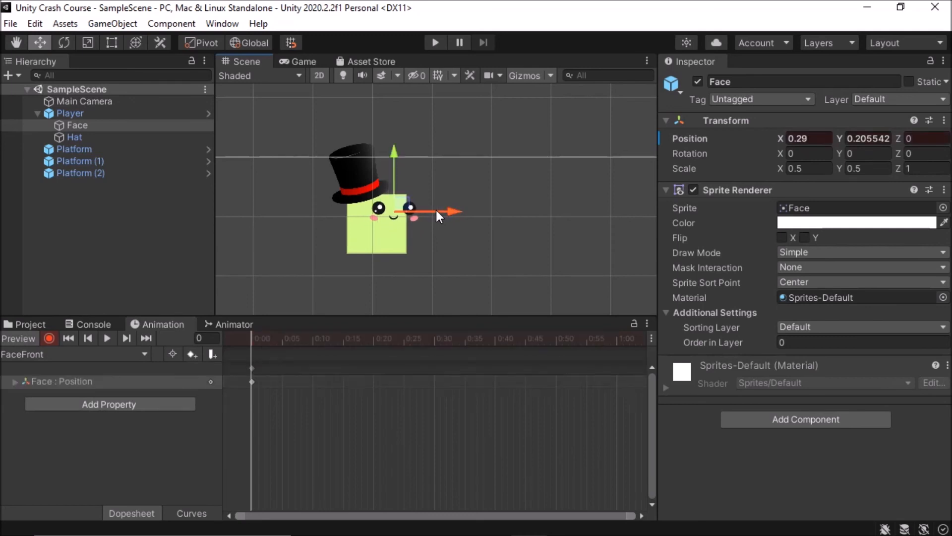
{"action": "left_click", "coordinate": [21, 380]}
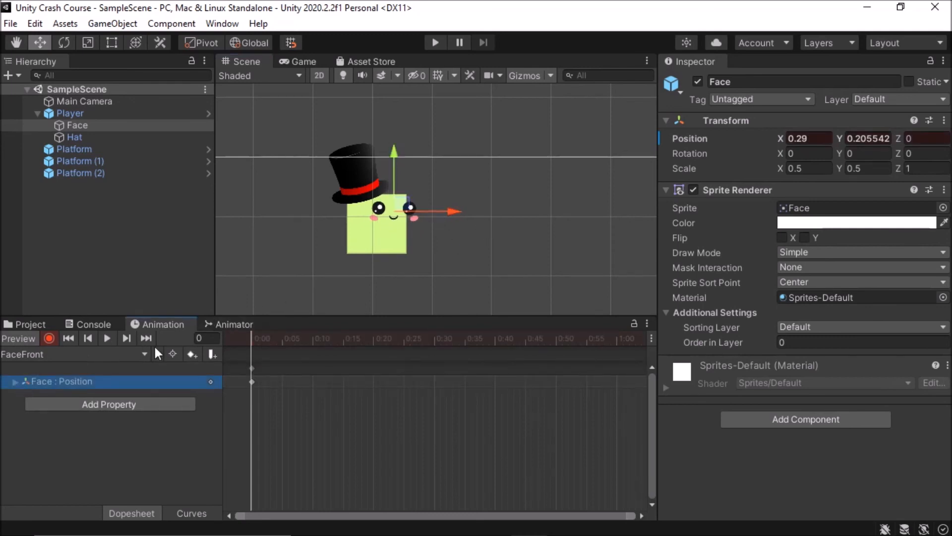
{"action": "left_click", "coordinate": [12, 381]}
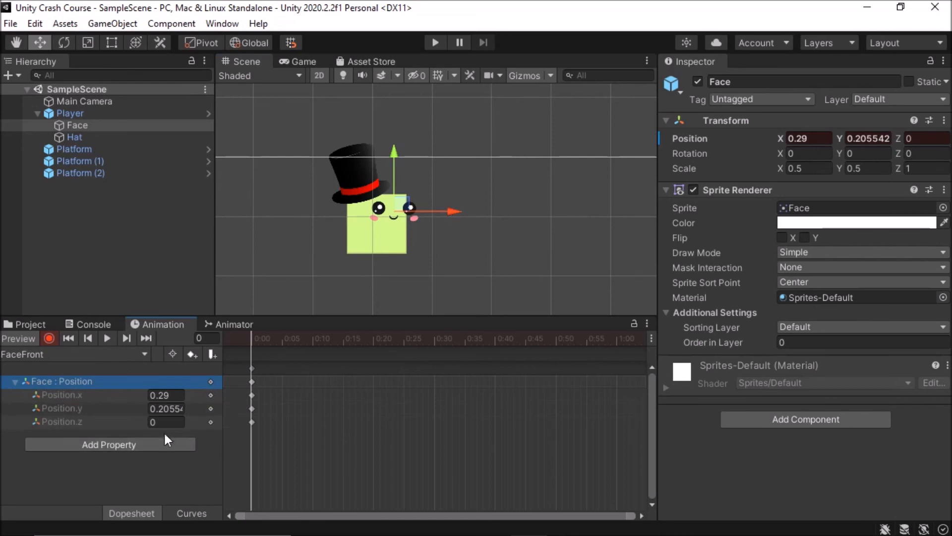
{"action": "left_click_drag", "start_coordinate": [454, 210], "coordinate": [448, 209]}
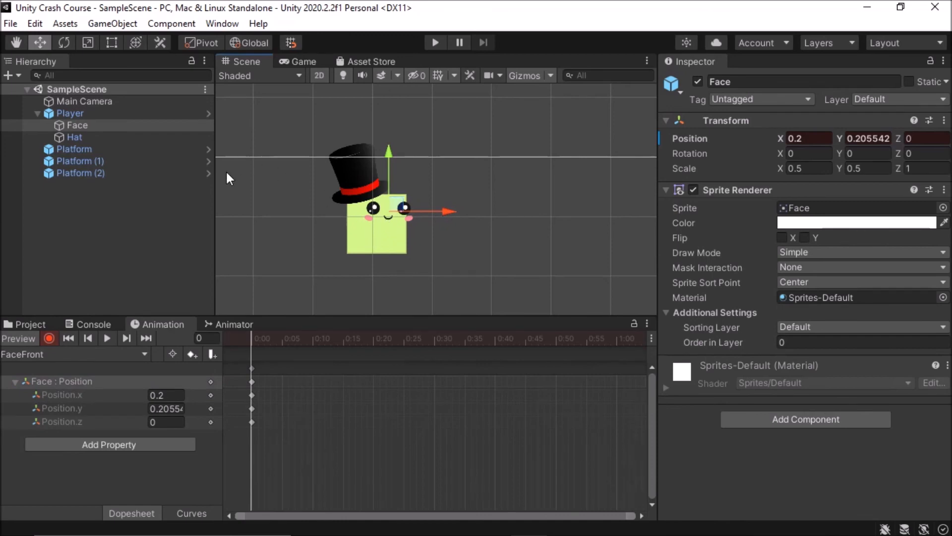
Select the Face position track, scrub the FaceFront timeline, and return to frame 0.
{"action": "left_click", "coordinate": [196, 379]}
{"action": "left_click", "coordinate": [276, 339]}
{"action": "left_click_drag", "start_coordinate": [297, 338], "coordinate": [239, 339]}
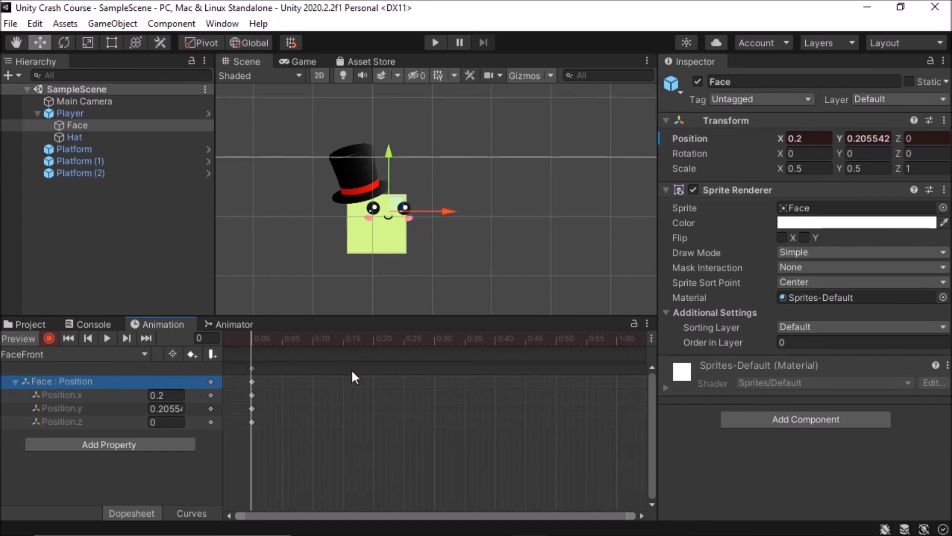
Add the Hat's Transform Position as an animated property of the FaceFront clip.
{"action": "left_click", "coordinate": [344, 170]}
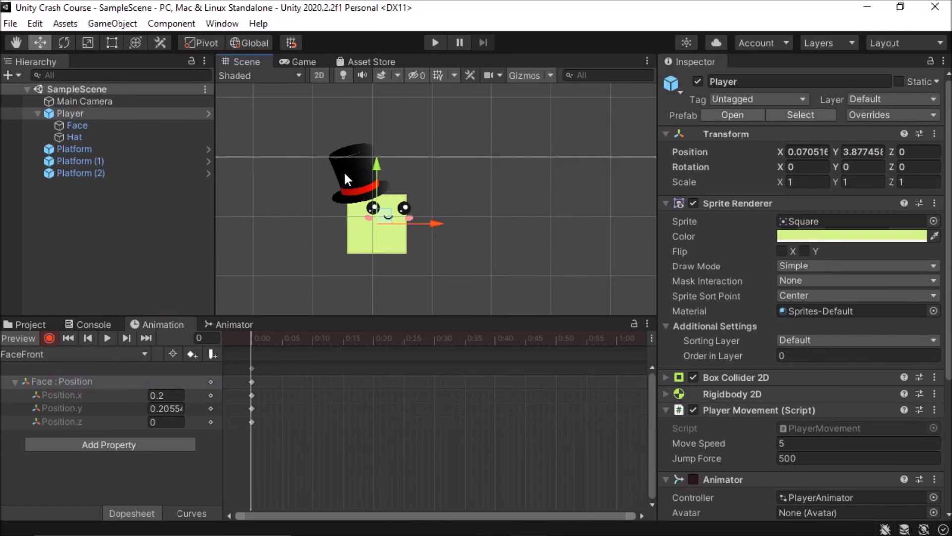
{"action": "left_click", "coordinate": [158, 454]}
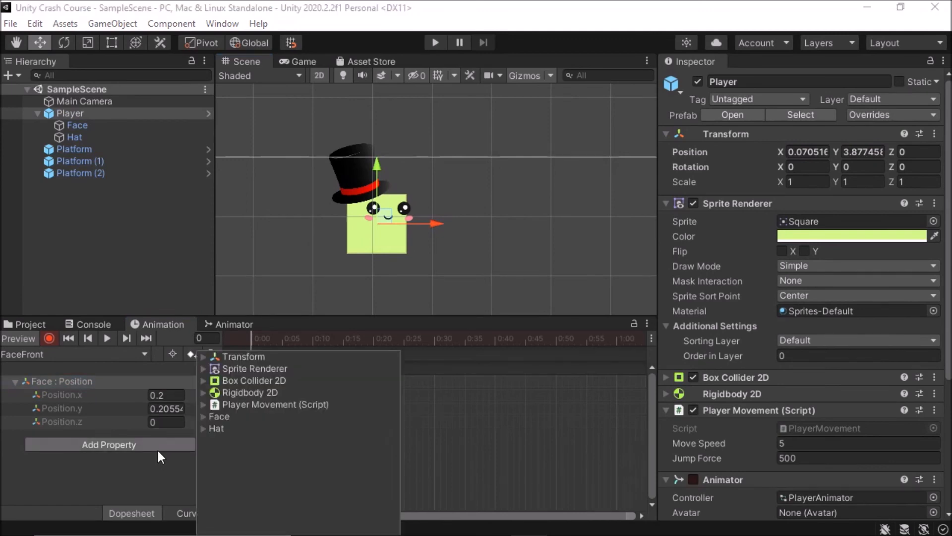
{"action": "left_click", "coordinate": [203, 356]}
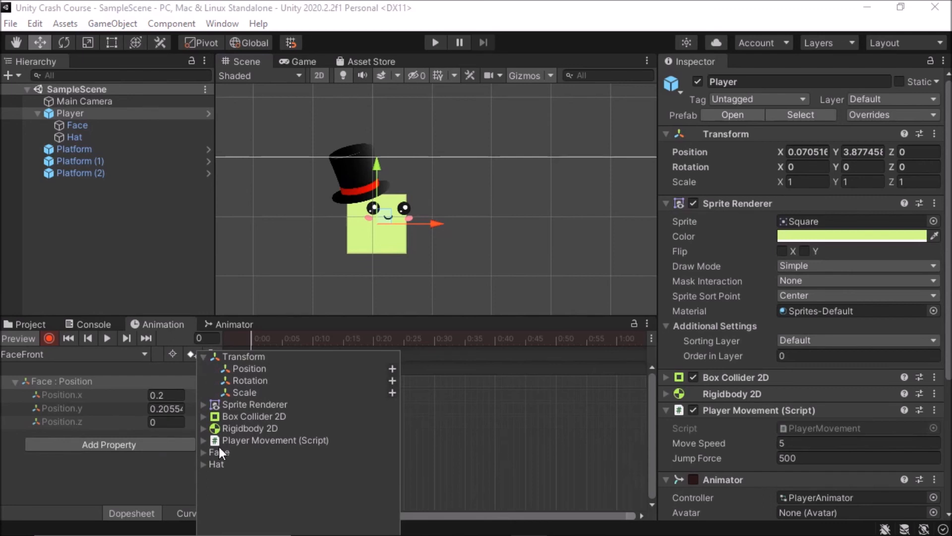
{"action": "left_click", "coordinate": [203, 357]}
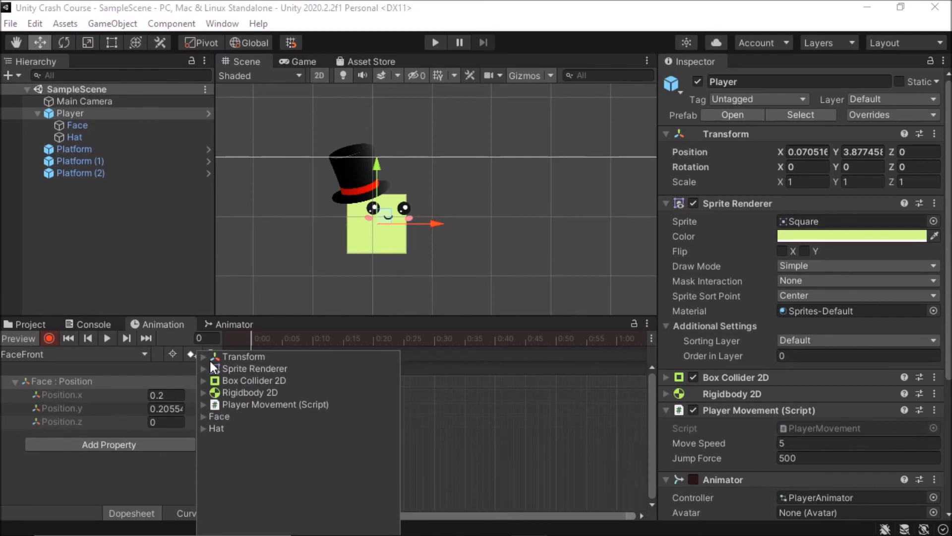
{"action": "left_click", "coordinate": [203, 429]}
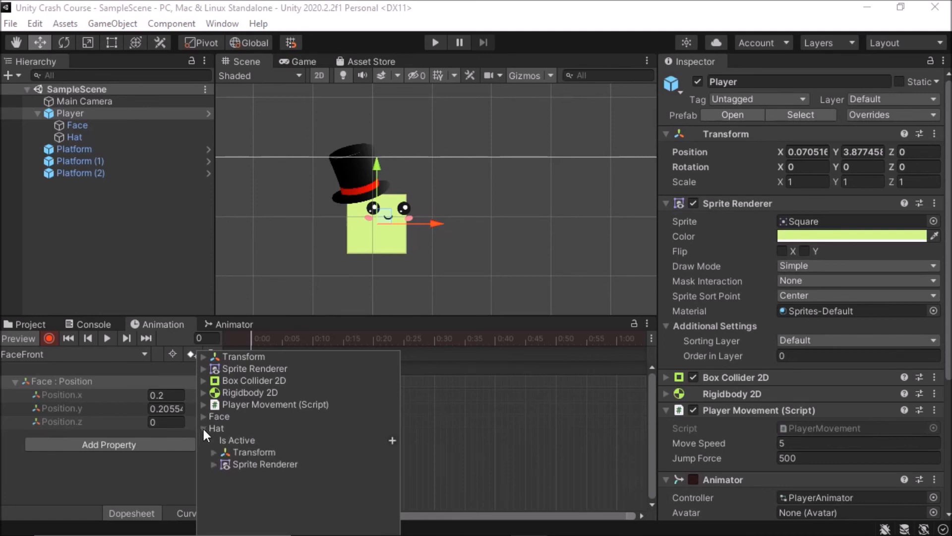
{"action": "left_click", "coordinate": [228, 452]}
{"action": "left_click", "coordinate": [212, 453]}
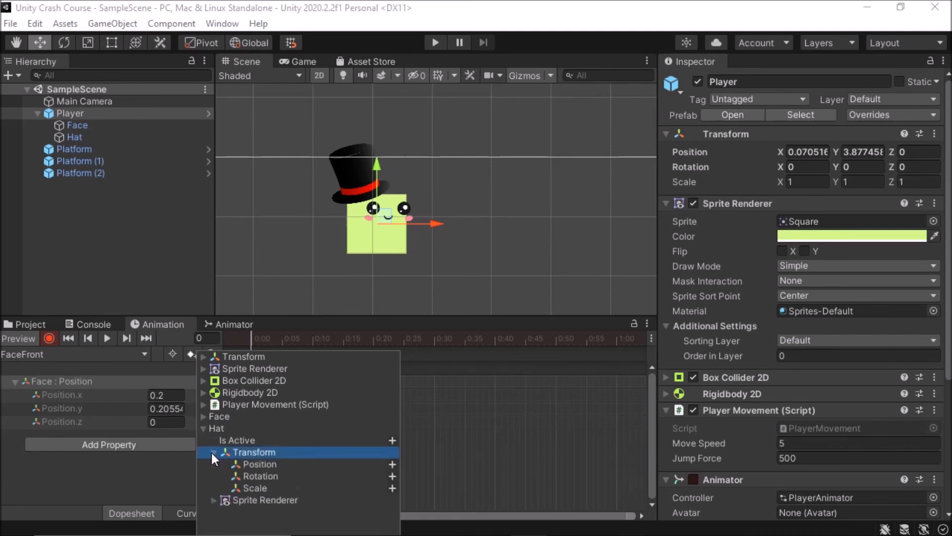
{"action": "left_click", "coordinate": [393, 465]}
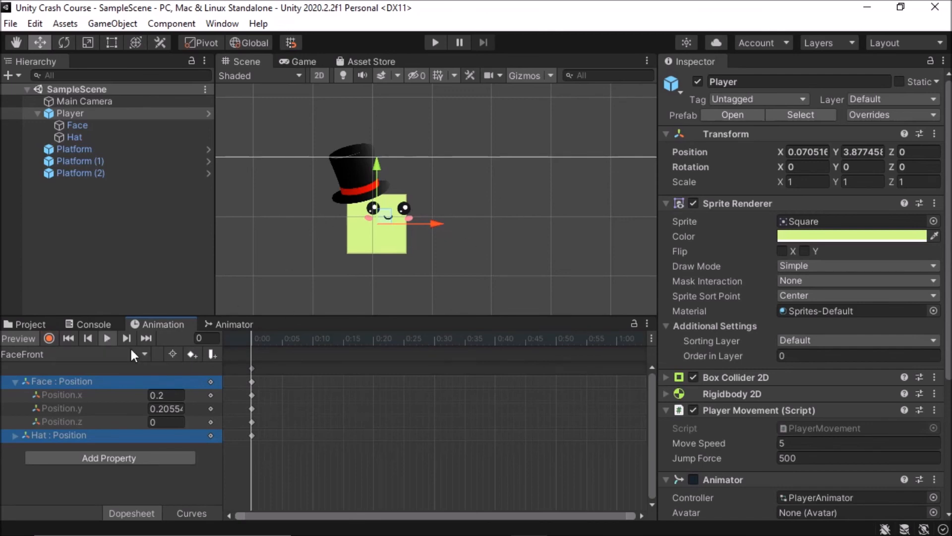
Switch the clip being edited to FlipToBack.
{"action": "left_click", "coordinate": [32, 357]}
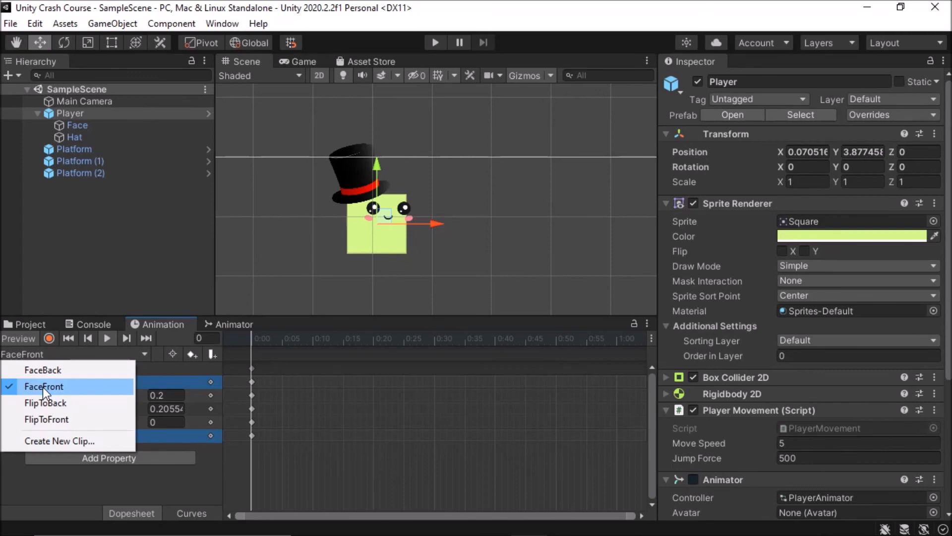
{"action": "left_click", "coordinate": [31, 355]}
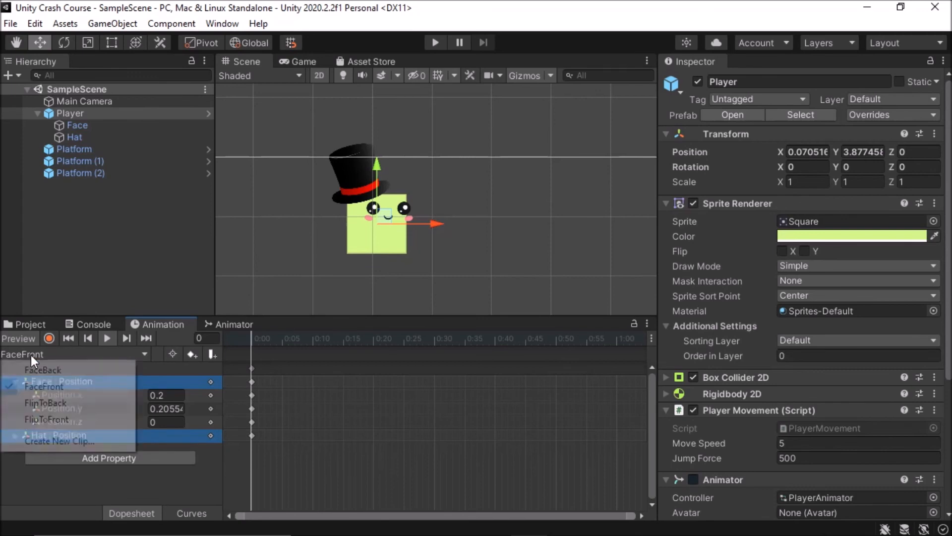
{"action": "left_click", "coordinate": [291, 347]}
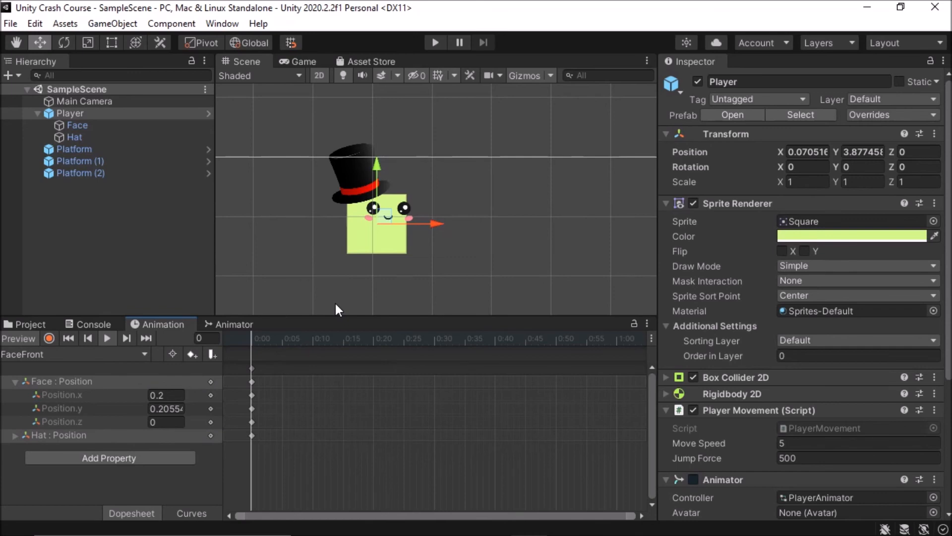
{"action": "left_click", "coordinate": [68, 354]}
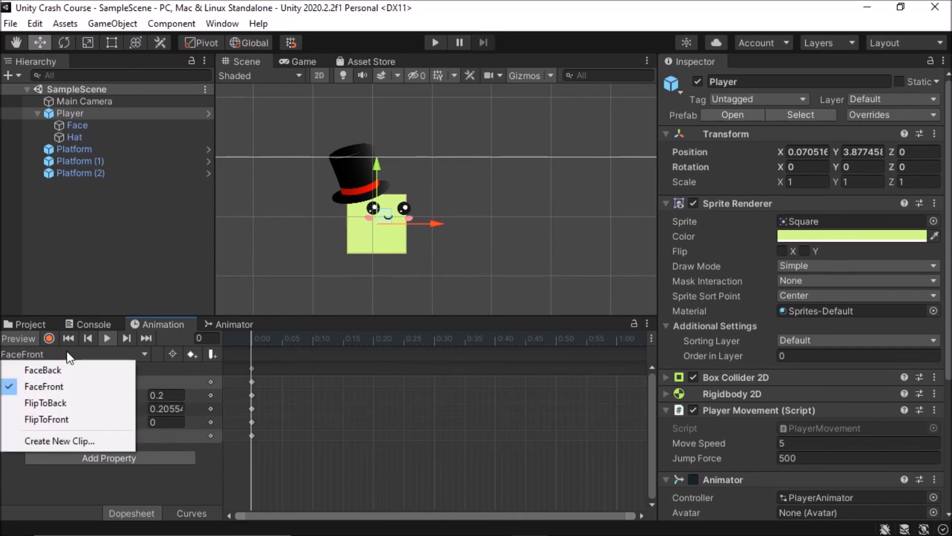
{"action": "left_click", "coordinate": [58, 403]}
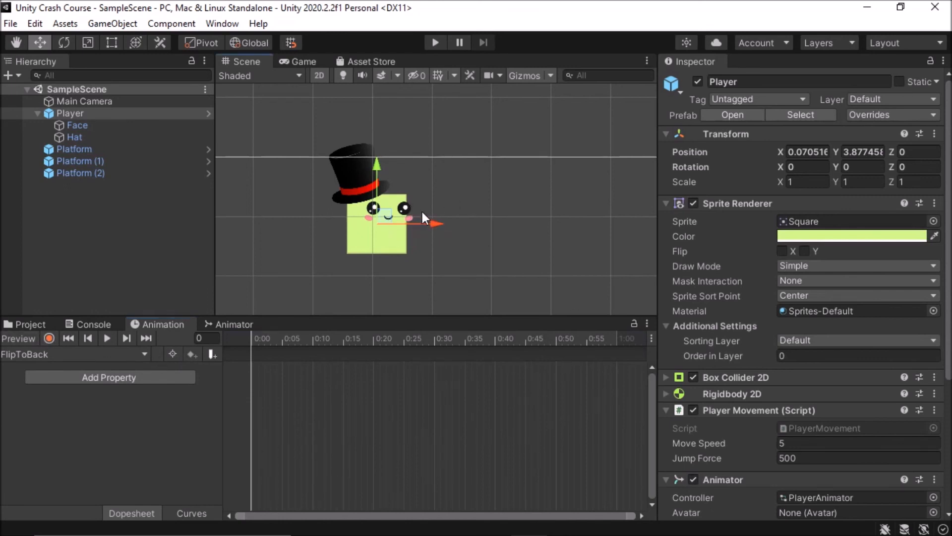
Select the Player, turn on keyframe recording, and add the Face's Transform Position as an animated property of the FlipToBack clip.
{"action": "left_click", "coordinate": [389, 279]}
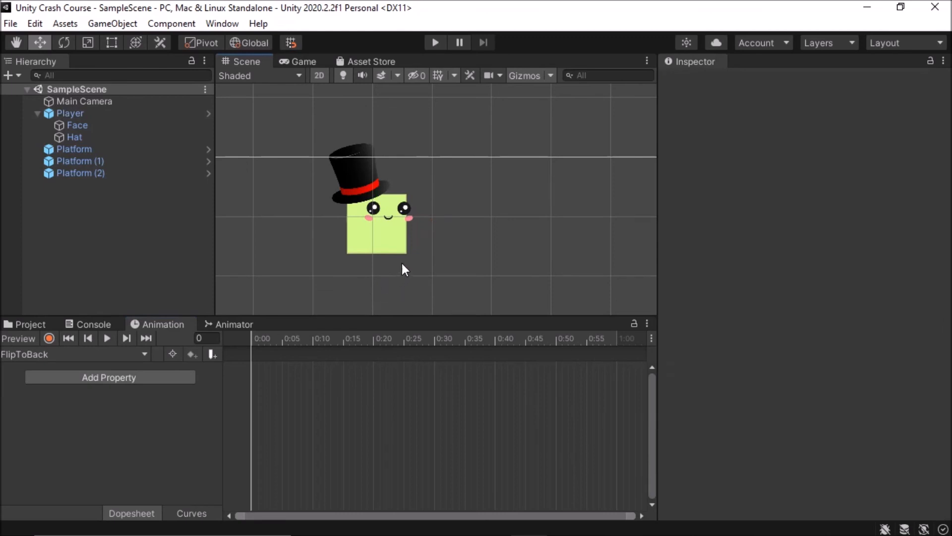
{"action": "left_click", "coordinate": [387, 228]}
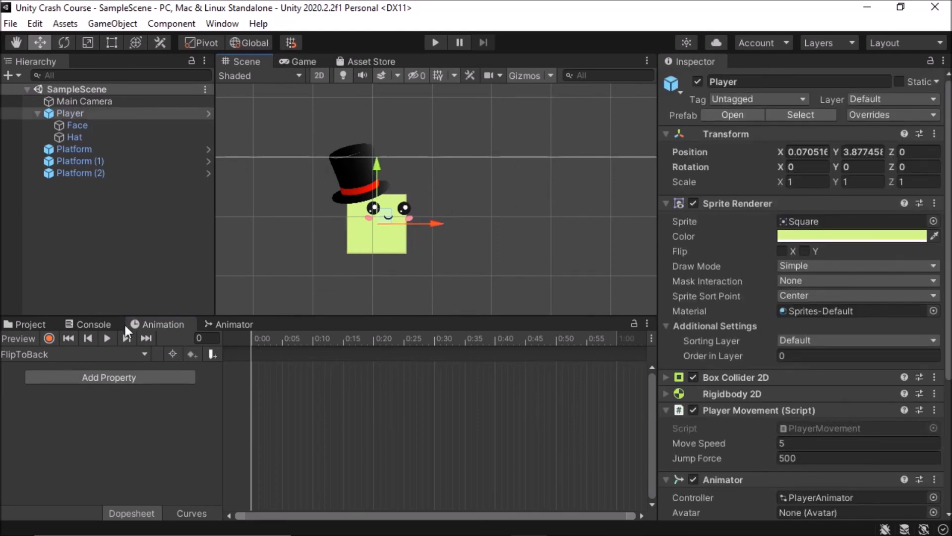
{"action": "left_click", "coordinate": [53, 338]}
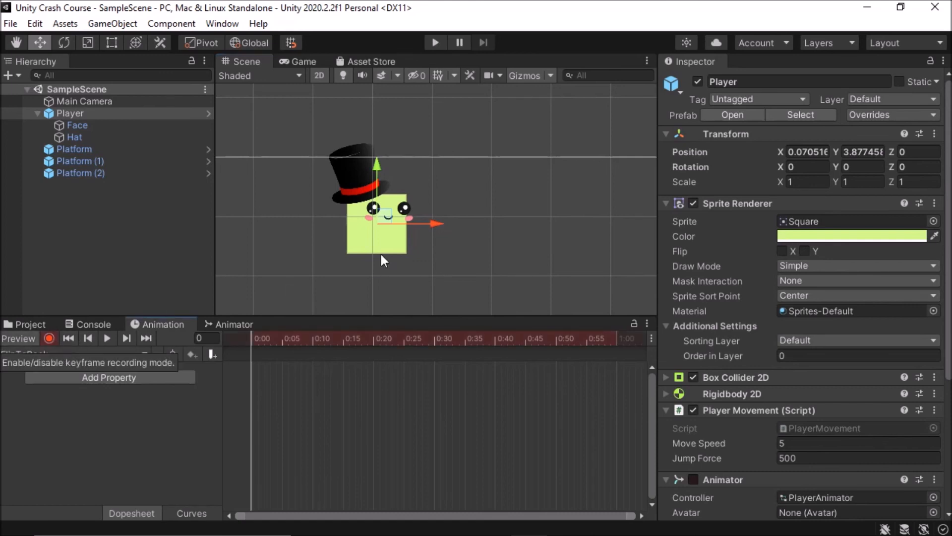
{"action": "left_click", "coordinate": [412, 210]}
{"action": "left_click", "coordinate": [147, 377]}
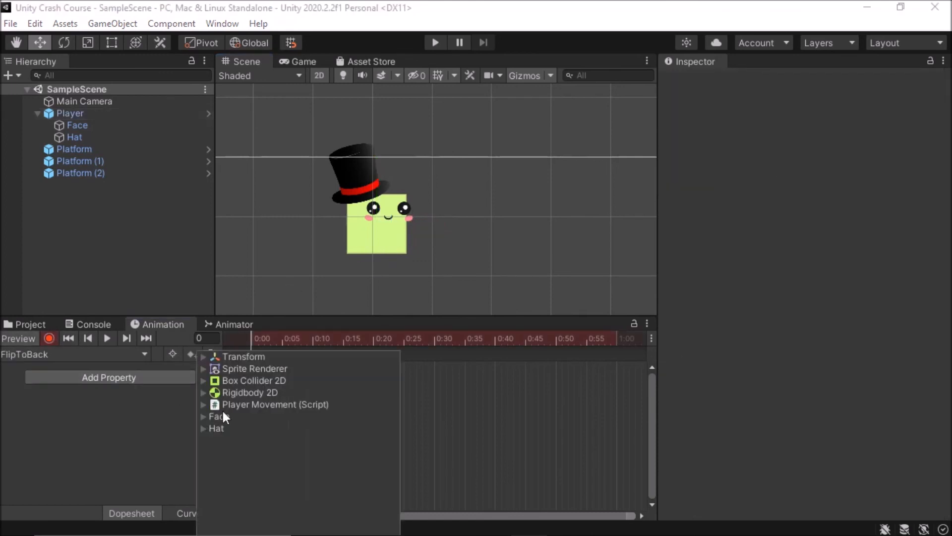
{"action": "left_click", "coordinate": [204, 417]}
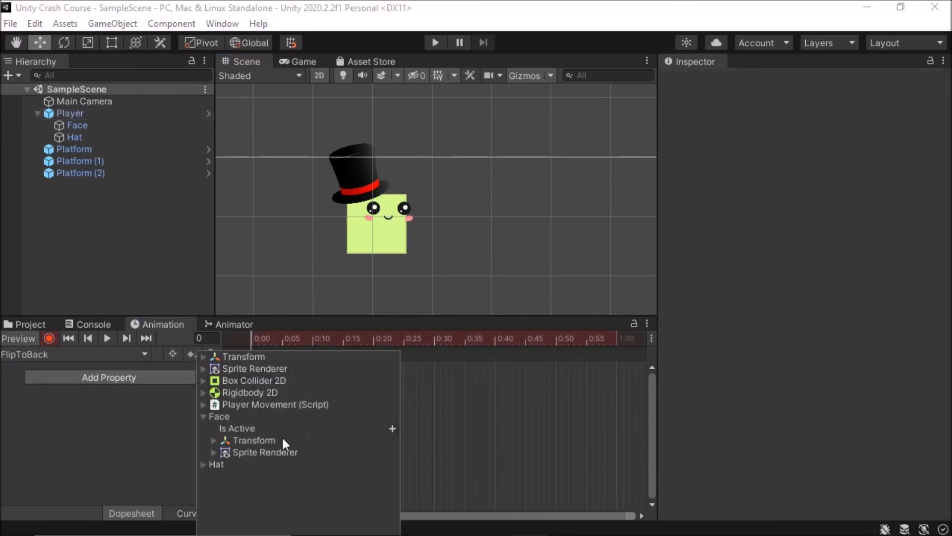
{"action": "left_click", "coordinate": [213, 441]}
{"action": "left_click", "coordinate": [391, 452]}
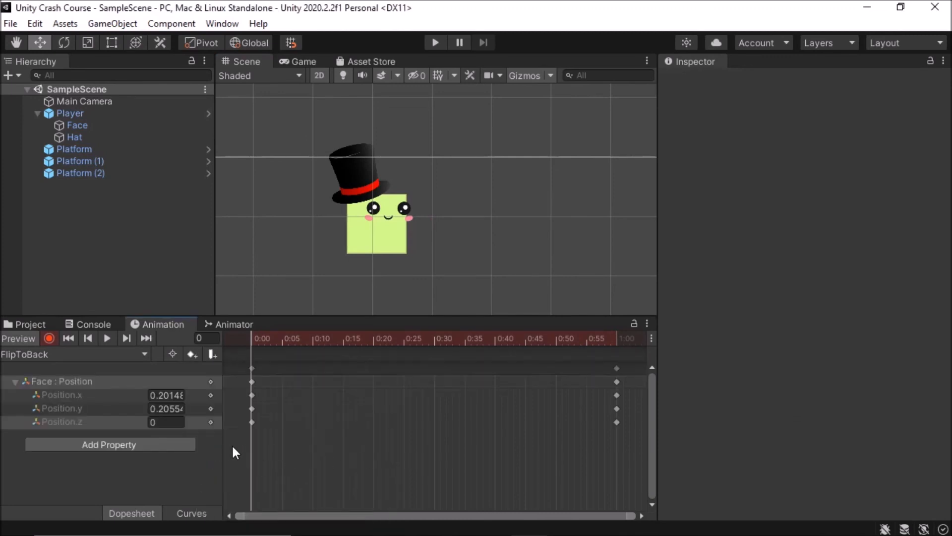
Add the Hat's Transform Position as an animated property of the FlipToBack clip.
{"action": "left_click", "coordinate": [85, 445]}
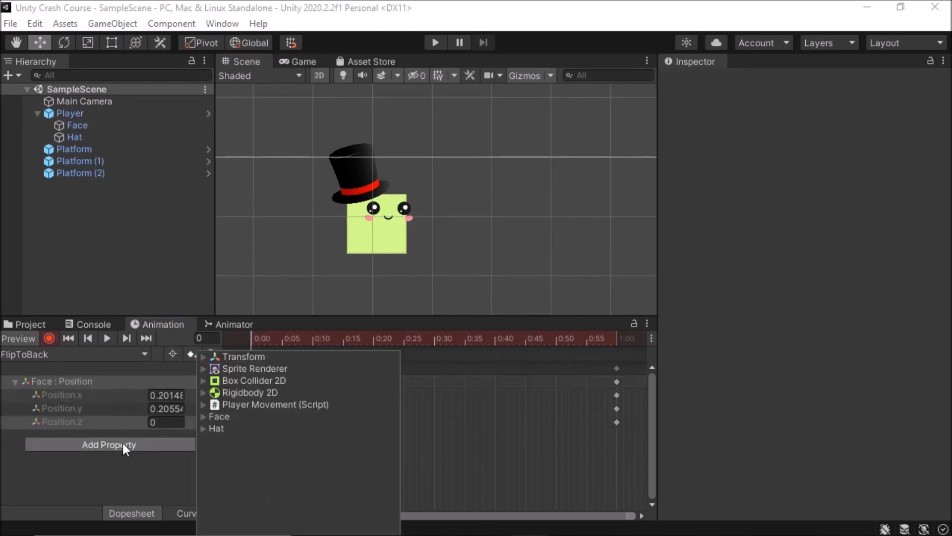
{"action": "left_click", "coordinate": [204, 429]}
{"action": "left_click", "coordinate": [218, 454]}
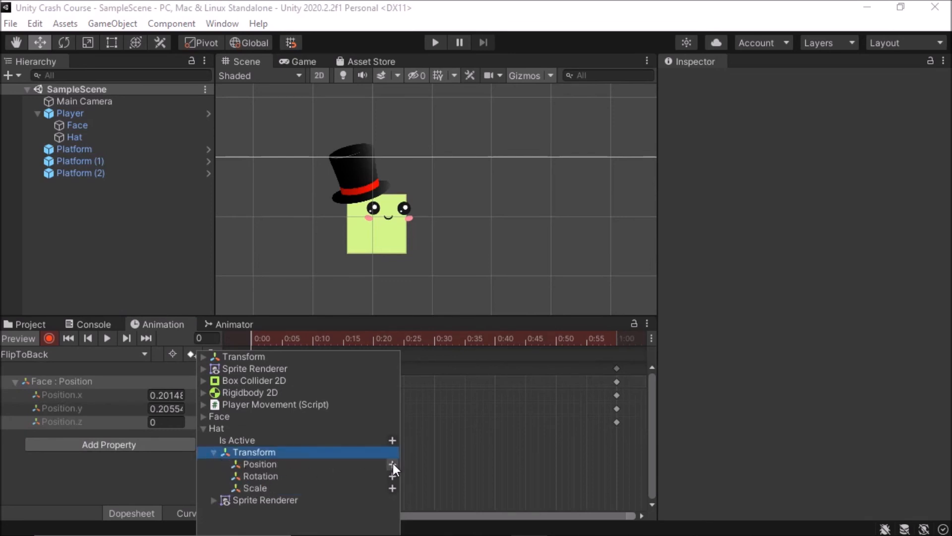
{"action": "left_click", "coordinate": [392, 464]}
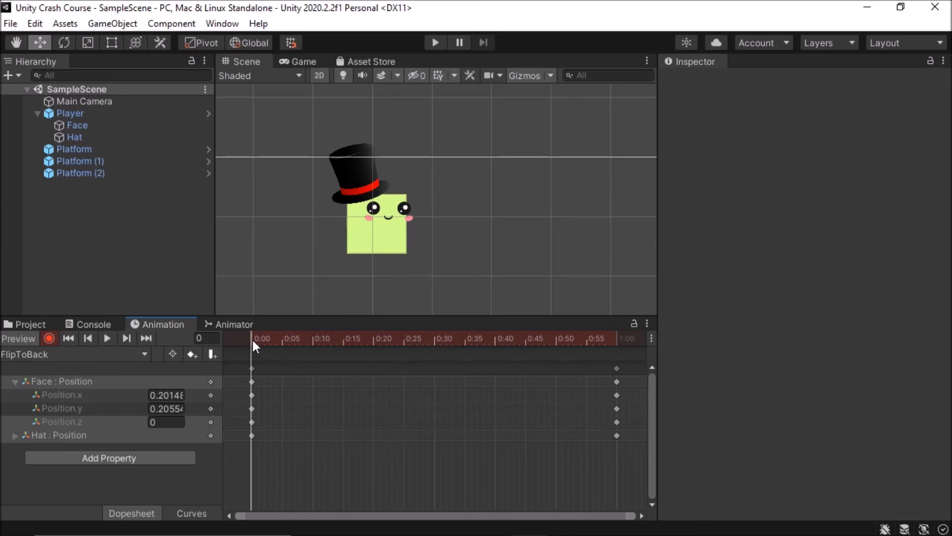
At frame 60 of FlipToBack, move the Face to about X -0.22 and enable its sprite's Flip X.
{"action": "left_click_drag", "start_coordinate": [252, 338], "coordinate": [617, 377]}
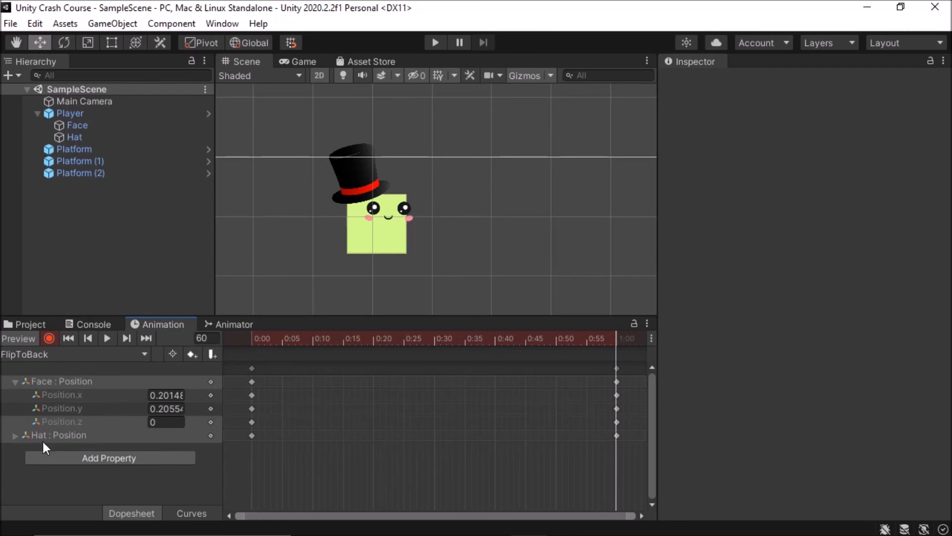
{"action": "left_click_drag", "start_coordinate": [496, 342], "coordinate": [614, 344]}
{"action": "right_click", "coordinate": [550, 375]}
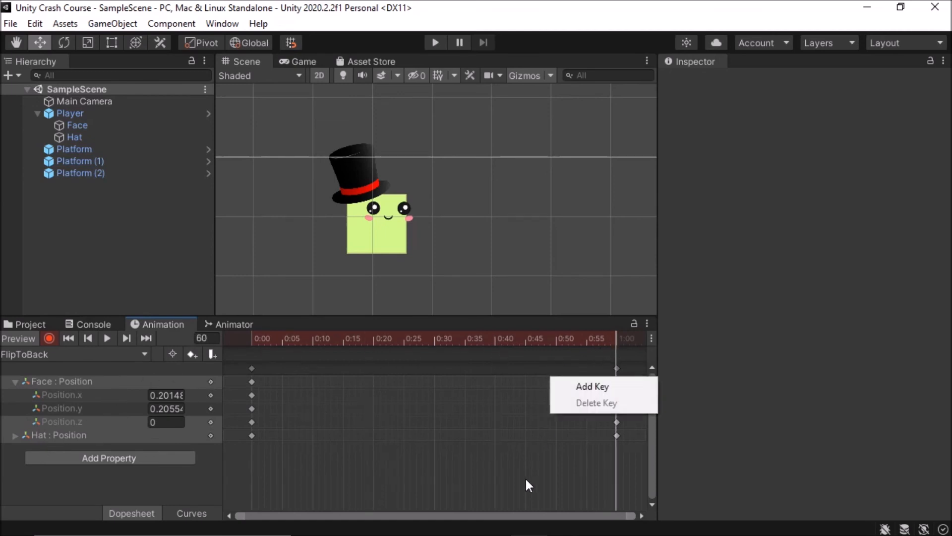
{"action": "left_click", "coordinate": [518, 511]}
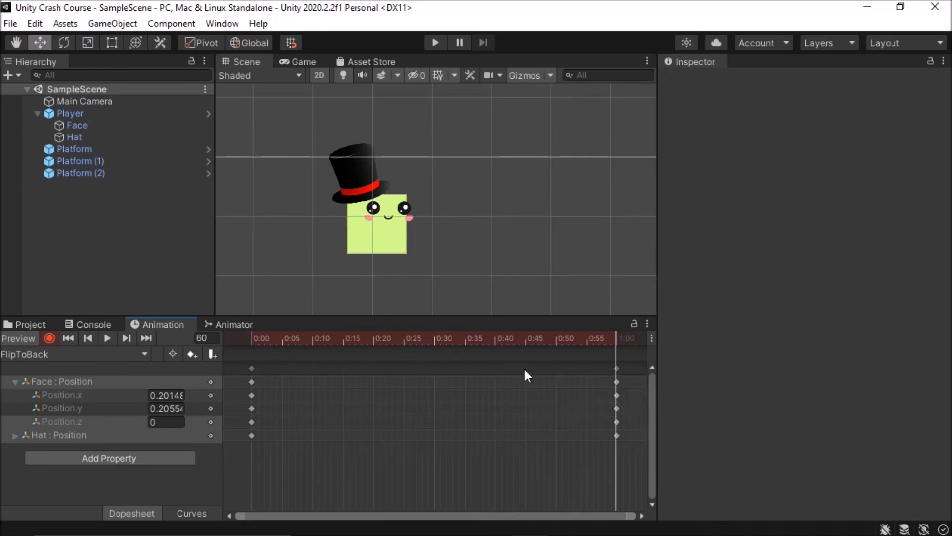
{"action": "left_click", "coordinate": [402, 219]}
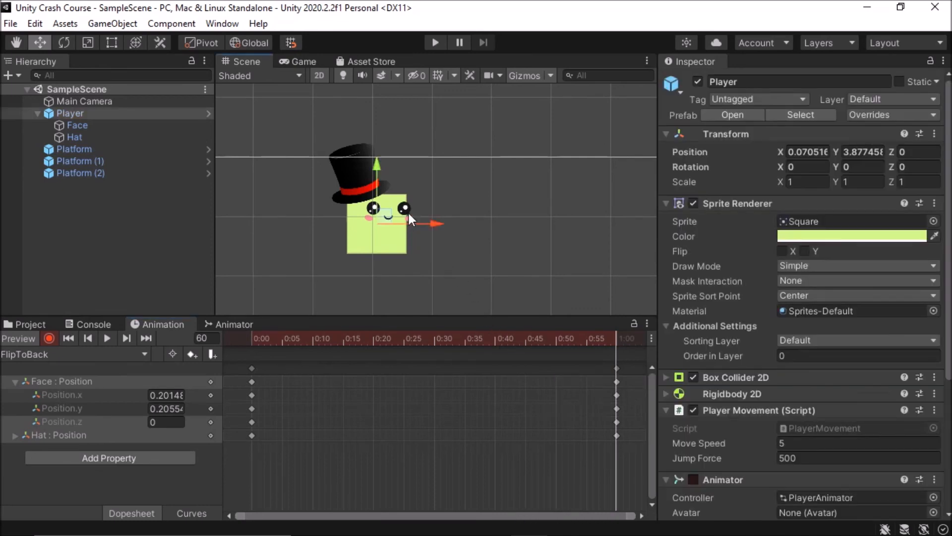
{"action": "left_click", "coordinate": [407, 210]}
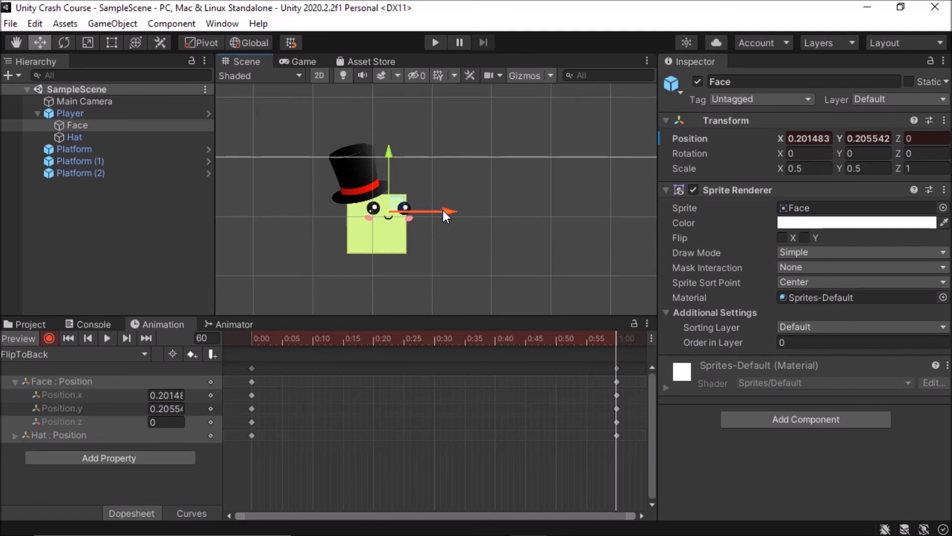
{"action": "left_click_drag", "start_coordinate": [443, 210], "coordinate": [418, 212]}
{"action": "scroll", "coordinate": [293, 201], "scroll_direction": "up", "scroll_amount": 2}
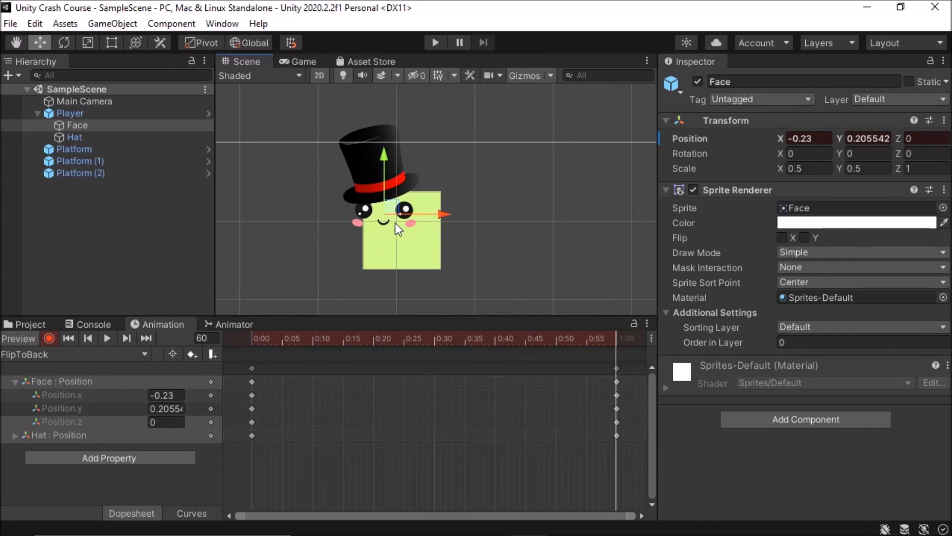
{"action": "left_click_drag", "start_coordinate": [431, 215], "coordinate": [432, 213]}
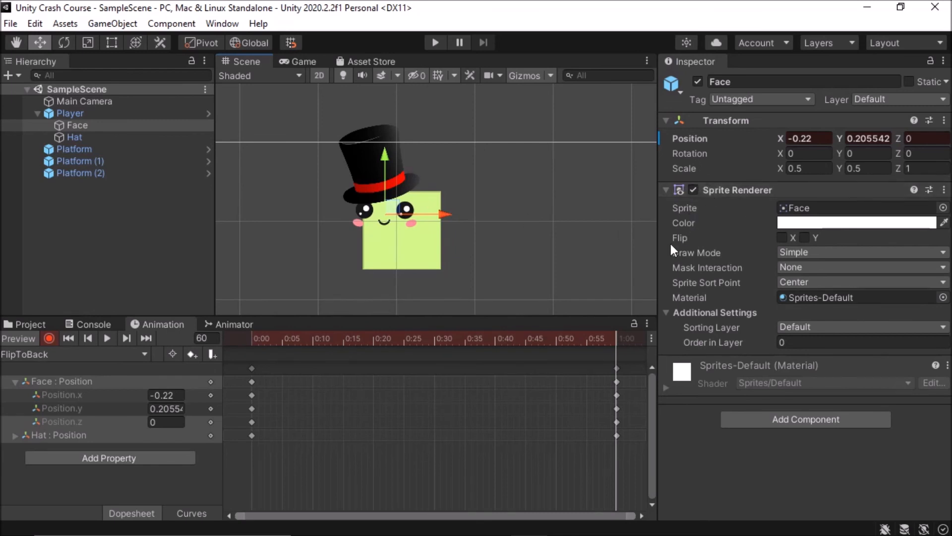
{"action": "left_click", "coordinate": [781, 238]}
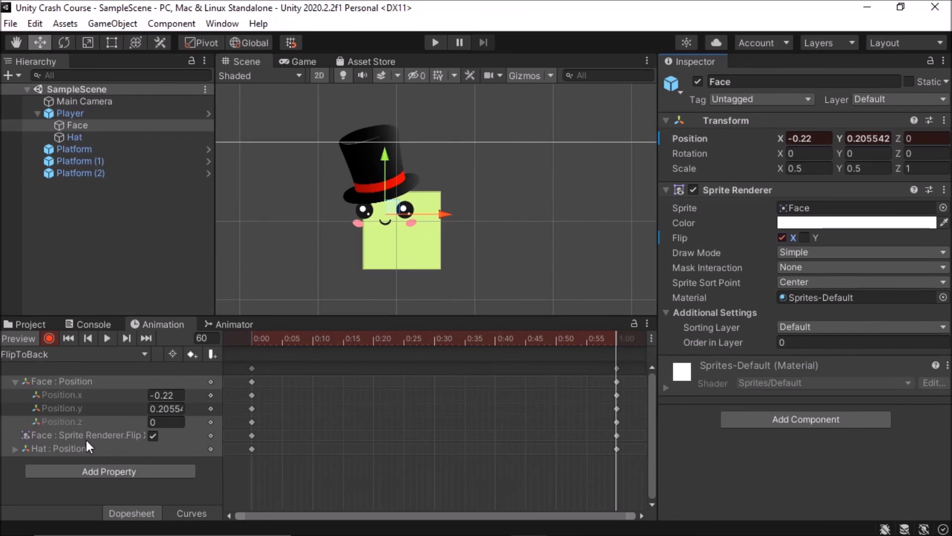
Scrub through the FlipToBack timeline to check the Face's movement and flip.
{"action": "left_click_drag", "start_coordinate": [605, 337], "coordinate": [332, 337]}
{"action": "left_click_drag", "start_coordinate": [251, 338], "coordinate": [613, 335]}
{"action": "left_click_drag", "start_coordinate": [569, 340], "coordinate": [628, 338]}
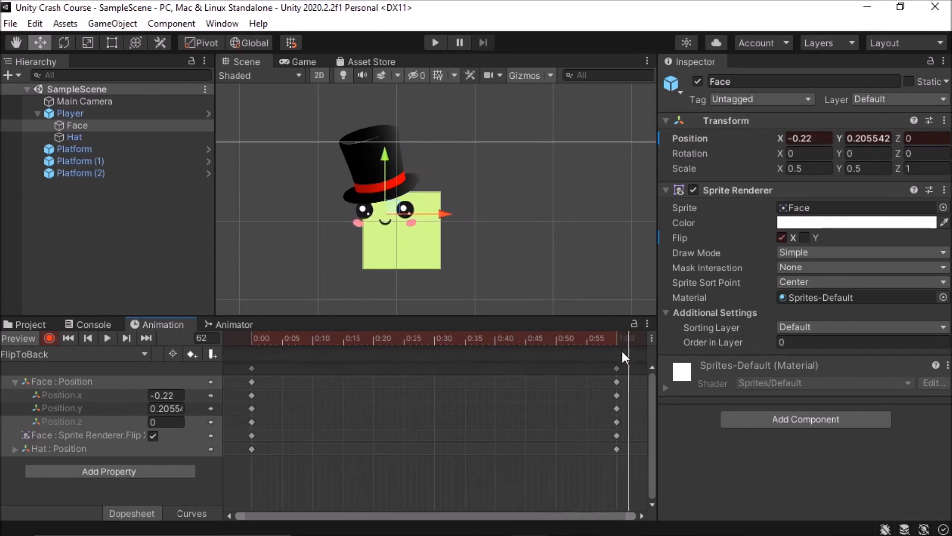
Shorten the FlipToBack clip by moving all its end keyframes to frame 1.
{"action": "left_click", "coordinate": [616, 368]}
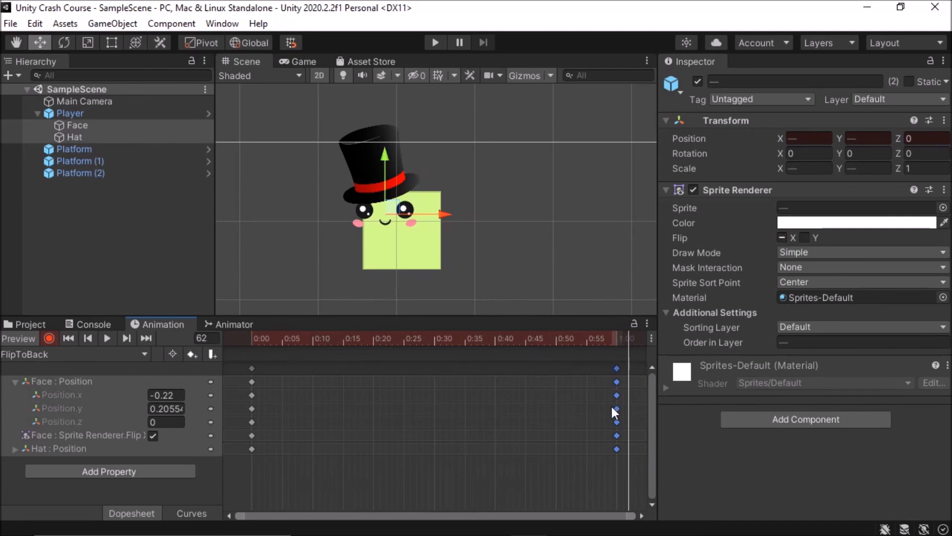
{"action": "left_click", "coordinate": [613, 341]}
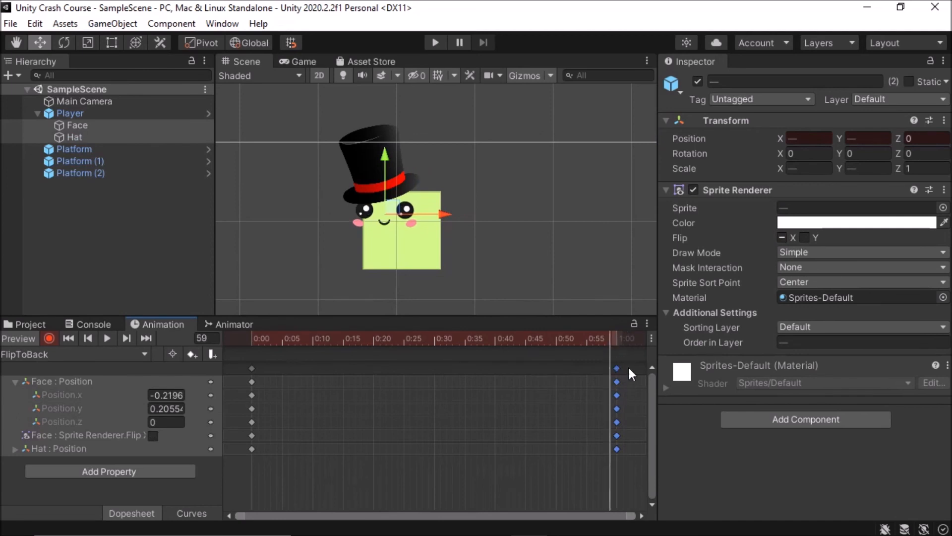
{"action": "left_click_drag", "start_coordinate": [617, 367], "coordinate": [266, 367]}
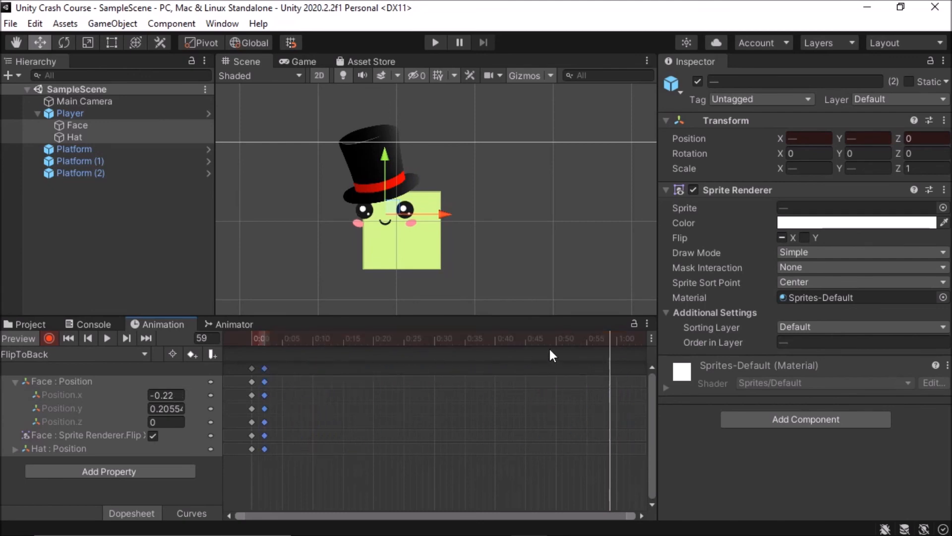
{"action": "left_click_drag", "start_coordinate": [593, 337], "coordinate": [244, 362]}
{"action": "scroll", "coordinate": [260, 372], "scroll_direction": "up", "scroll_amount": 10}
{"action": "middle_click_drag", "start_coordinate": [265, 388], "coordinate": [412, 388]}
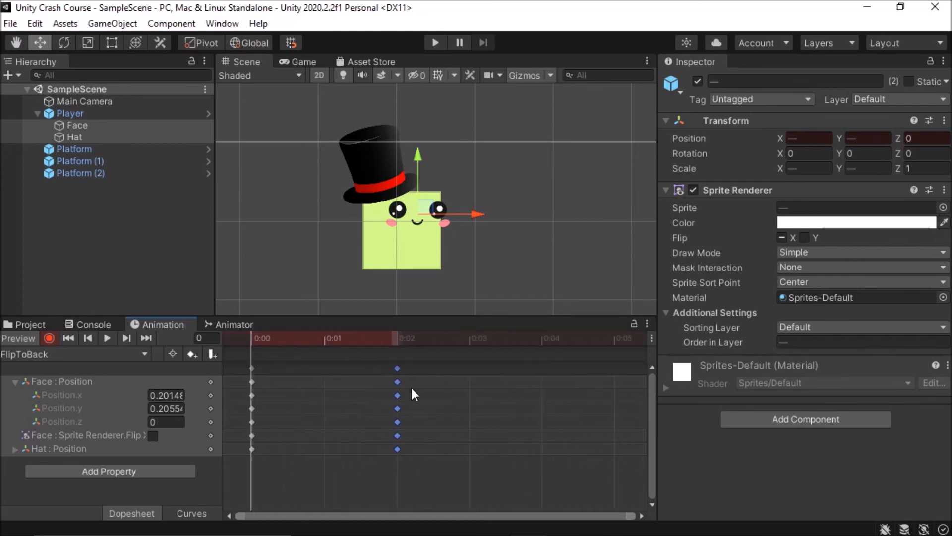
{"action": "left_click_drag", "start_coordinate": [397, 368], "coordinate": [333, 369]}
{"action": "left_click_drag", "start_coordinate": [252, 337], "coordinate": [318, 361]}
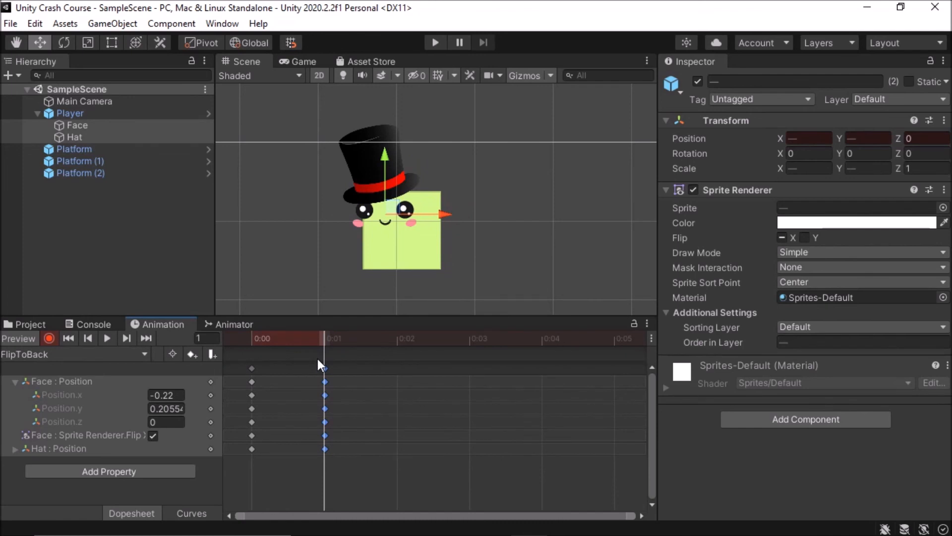
At frame 1 of FlipToBack, move the Hat to about X 0.236, Y 0.804 and enable its sprite's Flip X.
{"action": "scroll", "coordinate": [264, 412], "scroll_direction": "down", "scroll_amount": 3}
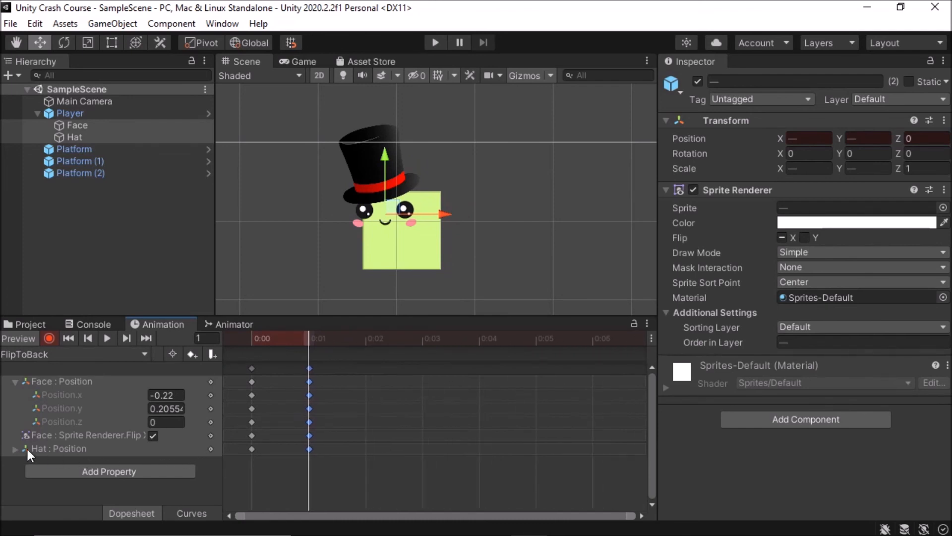
{"action": "left_click", "coordinate": [249, 341]}
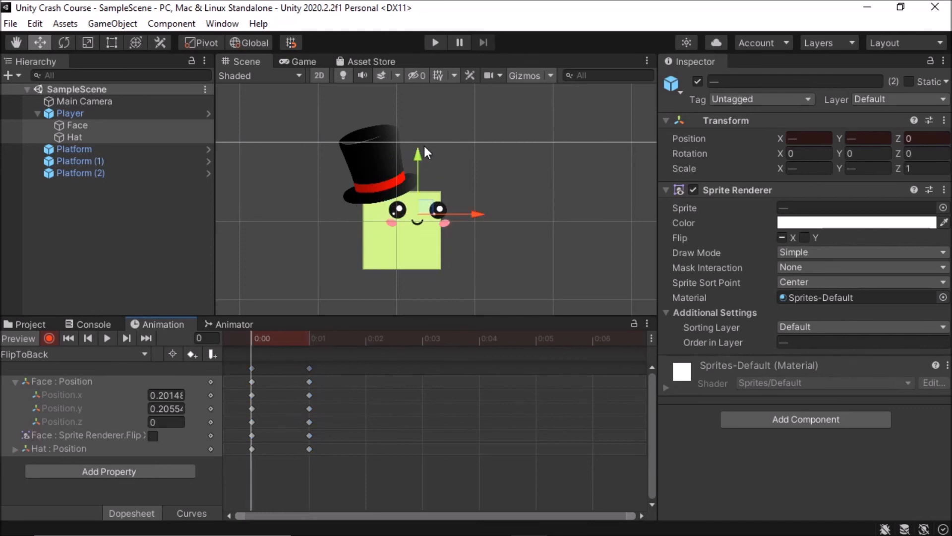
{"action": "left_click", "coordinate": [386, 236]}
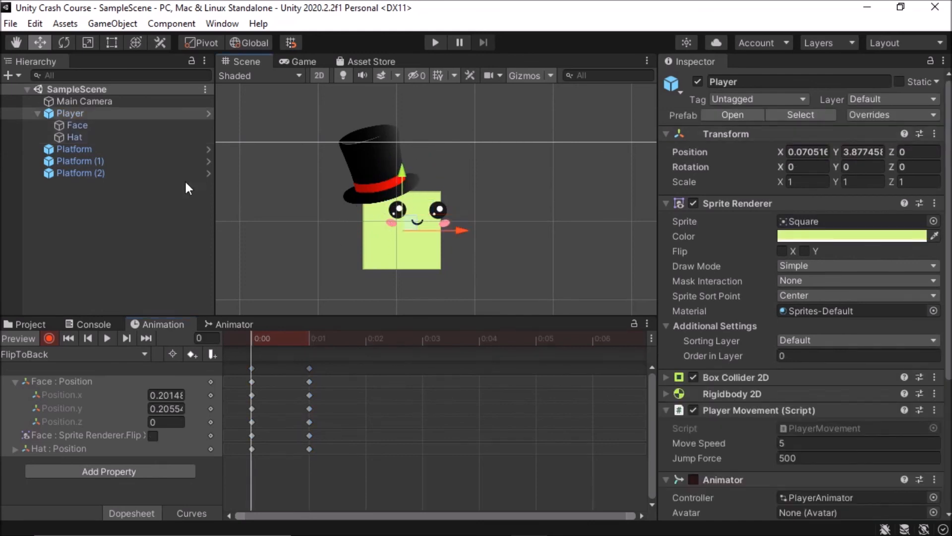
{"action": "left_click", "coordinate": [79, 138]}
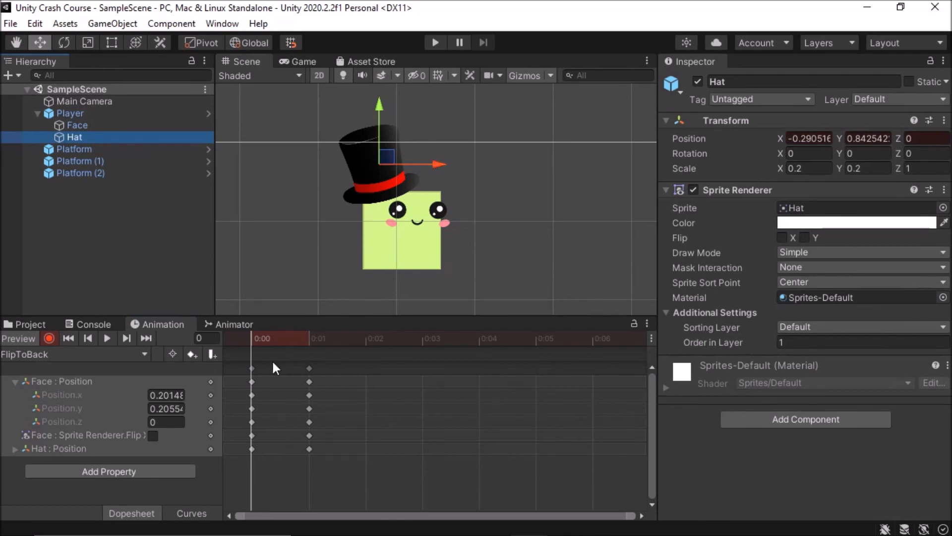
{"action": "left_click", "coordinate": [309, 334]}
{"action": "left_click_drag", "start_coordinate": [427, 165], "coordinate": [470, 164]}
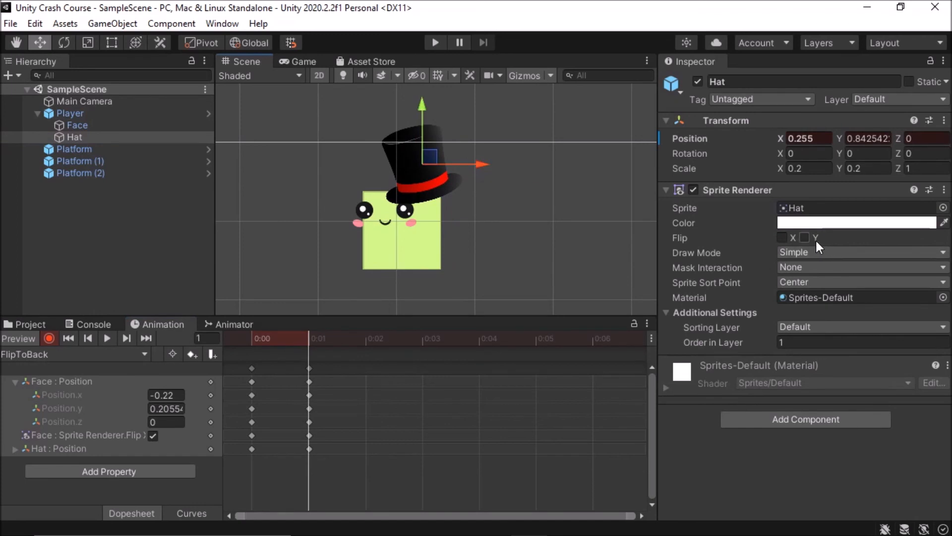
{"action": "left_click", "coordinate": [782, 238]}
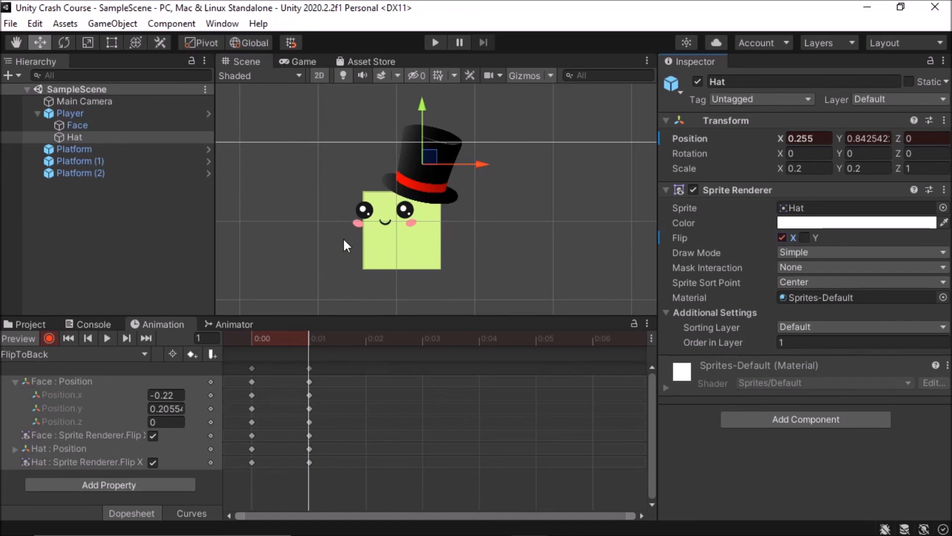
{"action": "mouse_move", "coordinate": [438, 173]}
{"action": "left_mouse_down"}
{"action": "mouse_move", "coordinate": [436, 163]}
{"action": "mouse_move", "coordinate": [433, 174]}
{"action": "left_mouse_up"}
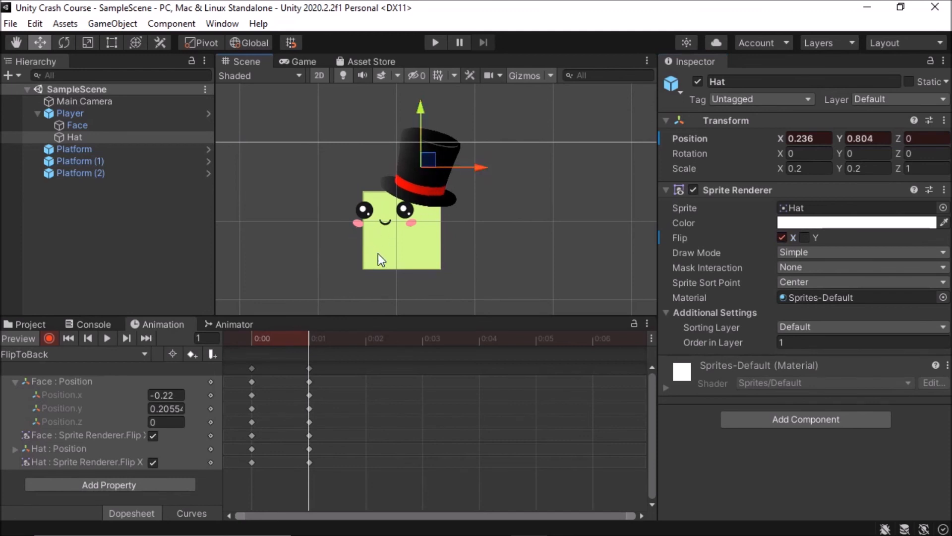
At frame 0, add the Player's Transform Rotation as an animated property of FlipToBack and expand its track, collapsing the Face position track.
{"action": "left_click_drag", "start_coordinate": [259, 338], "coordinate": [298, 336]}
{"action": "left_click", "coordinate": [249, 343]}
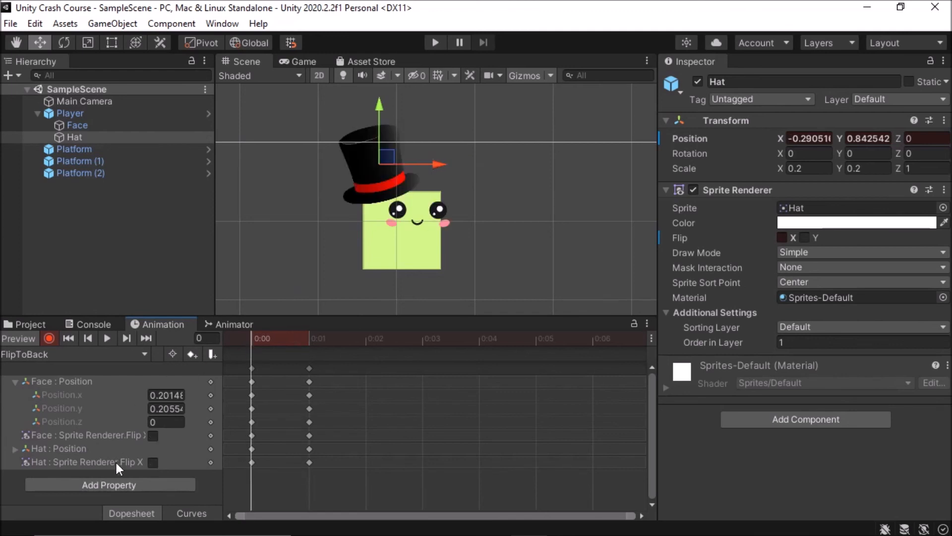
{"action": "left_click", "coordinate": [103, 484]}
{"action": "left_click", "coordinate": [205, 356]}
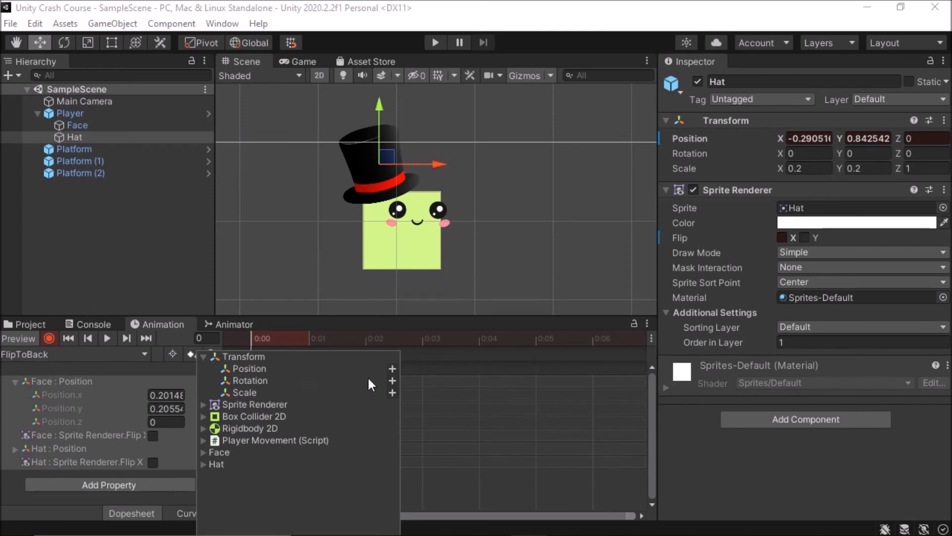
{"action": "left_click", "coordinate": [392, 381]}
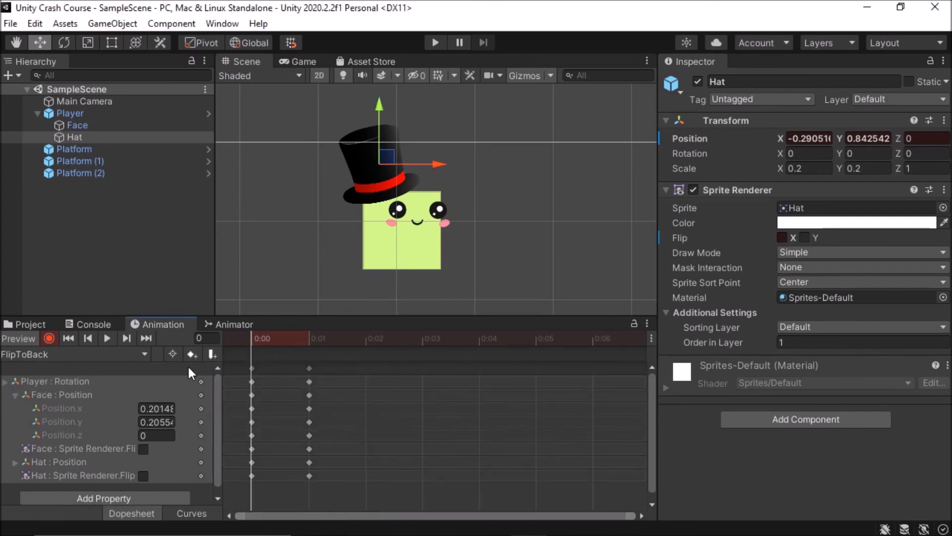
{"action": "scroll", "coordinate": [120, 438], "scroll_direction": "down", "scroll_amount": 1}
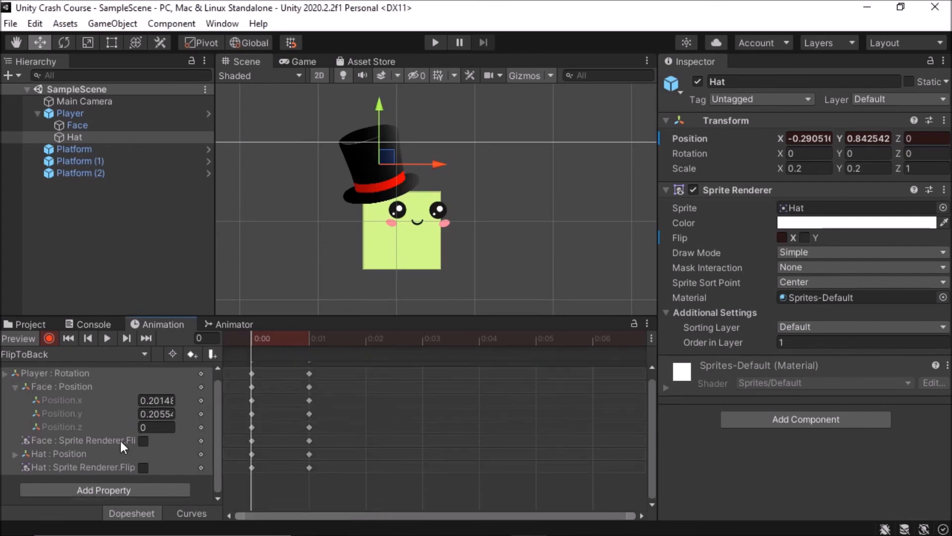
{"action": "left_click", "coordinate": [15, 386]}
{"action": "left_click", "coordinate": [5, 382]}
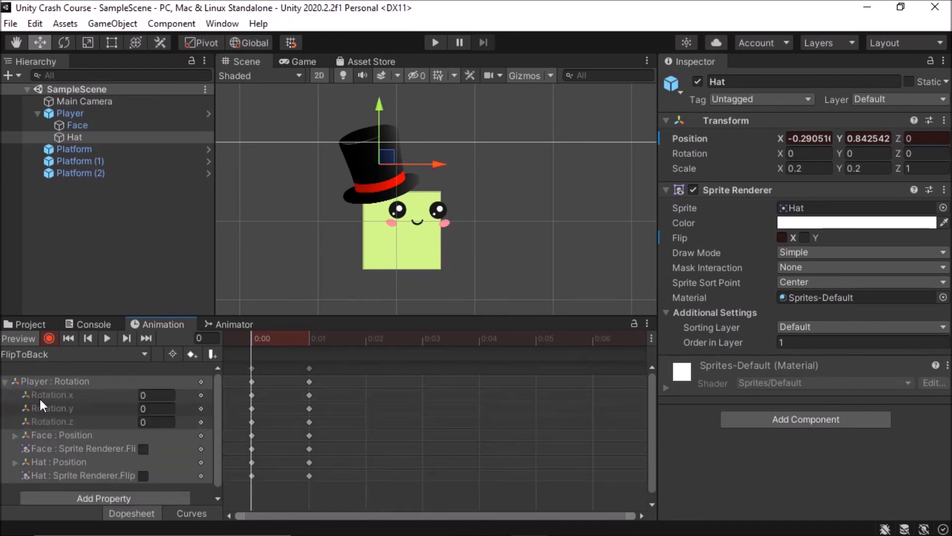
Place the FlipToBack playhead at frame 60.
{"action": "left_click_drag", "start_coordinate": [254, 340], "coordinate": [544, 348]}
{"action": "scroll", "coordinate": [543, 345], "scroll_direction": "down", "scroll_amount": 10}
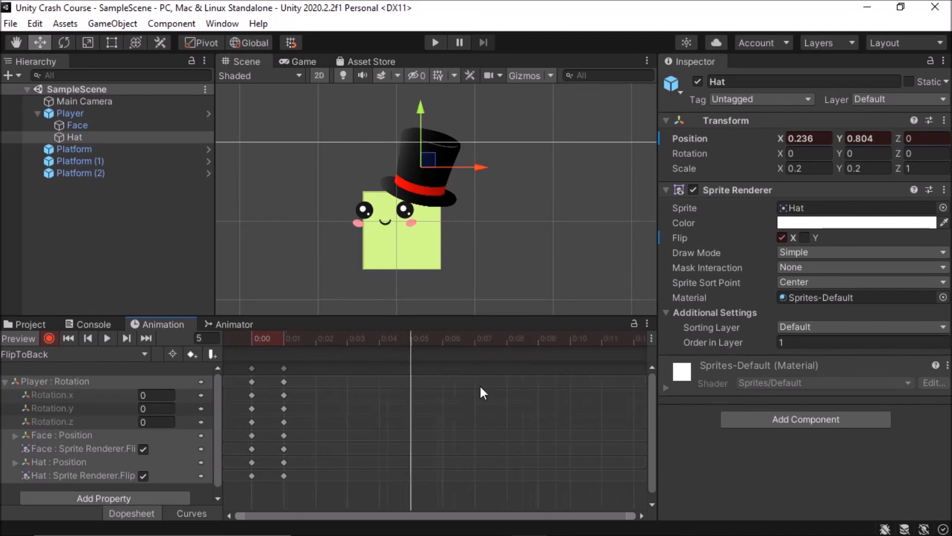
{"action": "scroll", "coordinate": [463, 378], "scroll_direction": "down", "scroll_amount": 12}
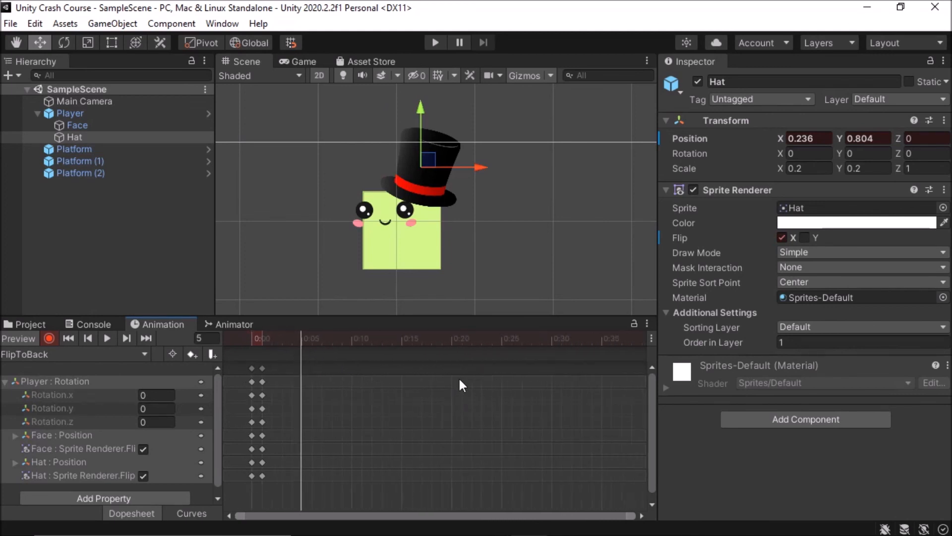
{"action": "scroll", "coordinate": [332, 365], "scroll_direction": "down", "scroll_amount": 1}
{"action": "left_click_drag", "start_coordinate": [394, 338], "coordinate": [465, 347]}
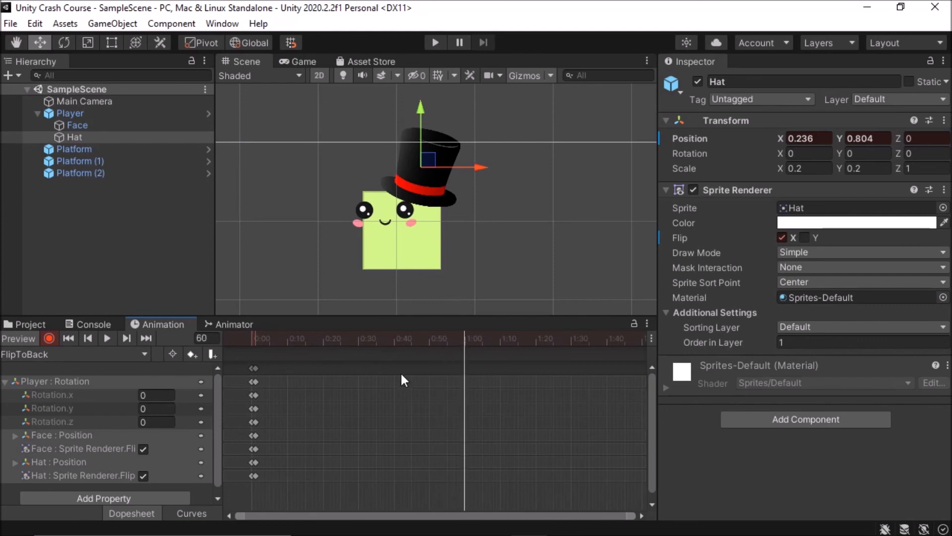
{"action": "left_click_drag", "start_coordinate": [781, 151], "coordinate": [633, 157]}
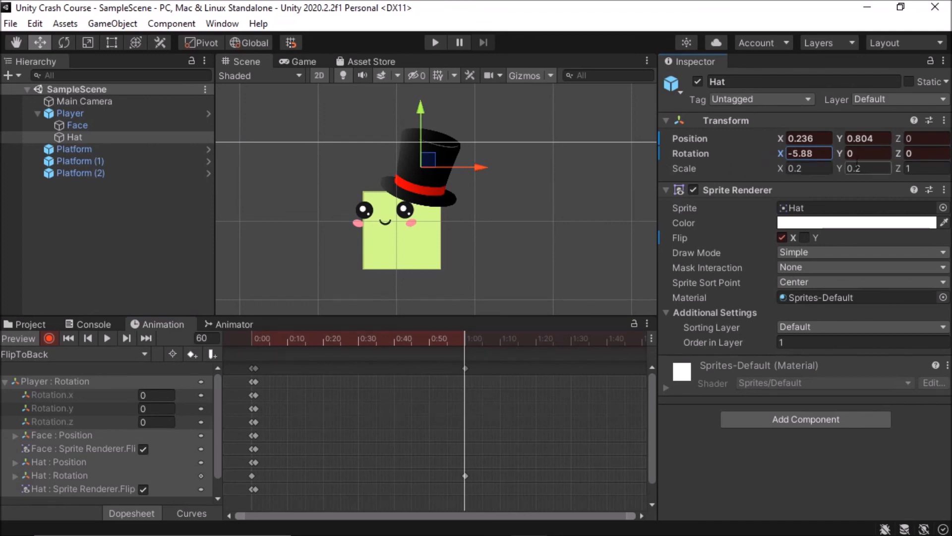
{"action": "key", "text": "ctrl+z"}
{"action": "left_click_drag", "start_coordinate": [779, 151], "coordinate": [844, 150]}
{"action": "key", "text": "ctrl+z"}
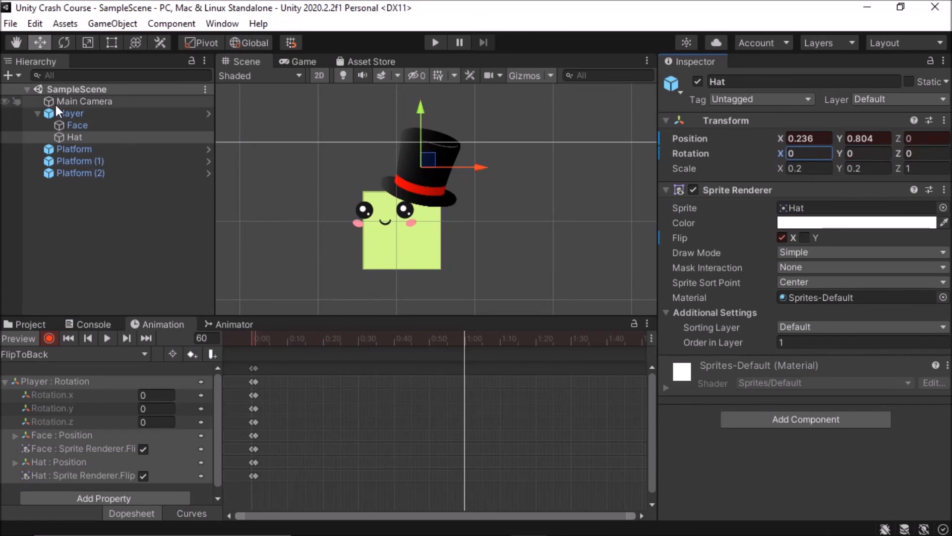
At frame 60 of FlipToBack, set the Player's Rotation Y to -180 and scrub the clip to check it.
{"action": "left_click", "coordinate": [64, 113]}
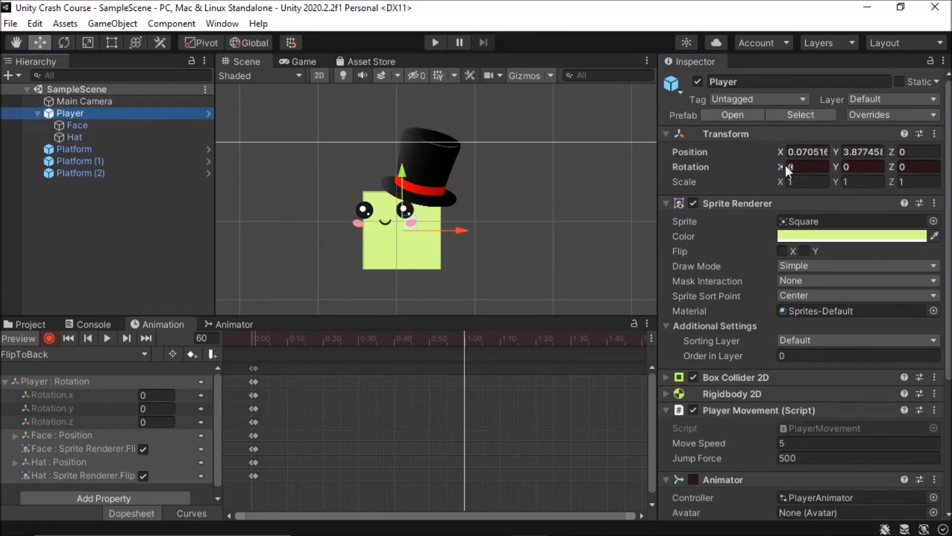
{"action": "left_click_drag", "start_coordinate": [779, 169], "coordinate": [697, 117]}
{"action": "key", "text": "ctrl+z"}
{"action": "left_click_drag", "start_coordinate": [835, 162], "coordinate": [186, 79]}
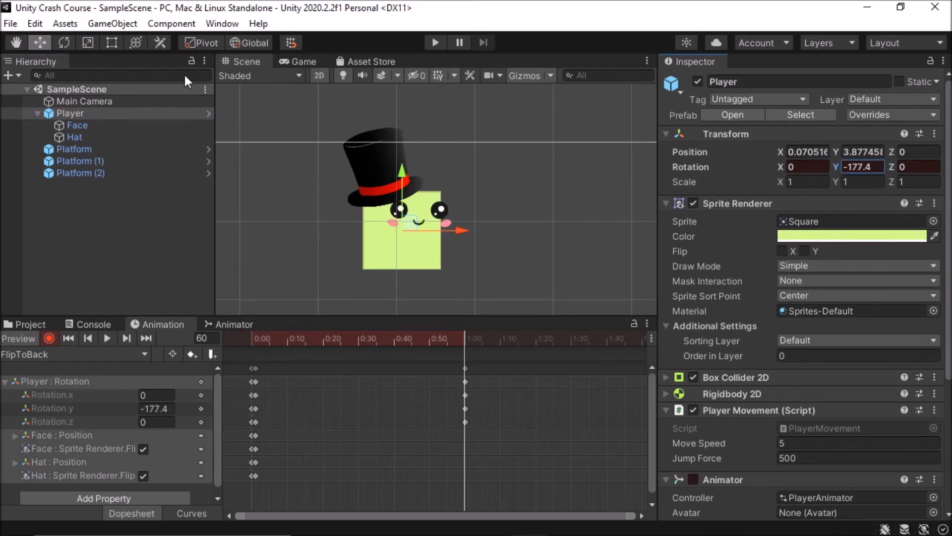
{"action": "left_click", "coordinate": [866, 167]}
{"action": "type", "text": "-180"}
{"action": "left_click", "coordinate": [85, 124]}
{"action": "left_click", "coordinate": [85, 113]}
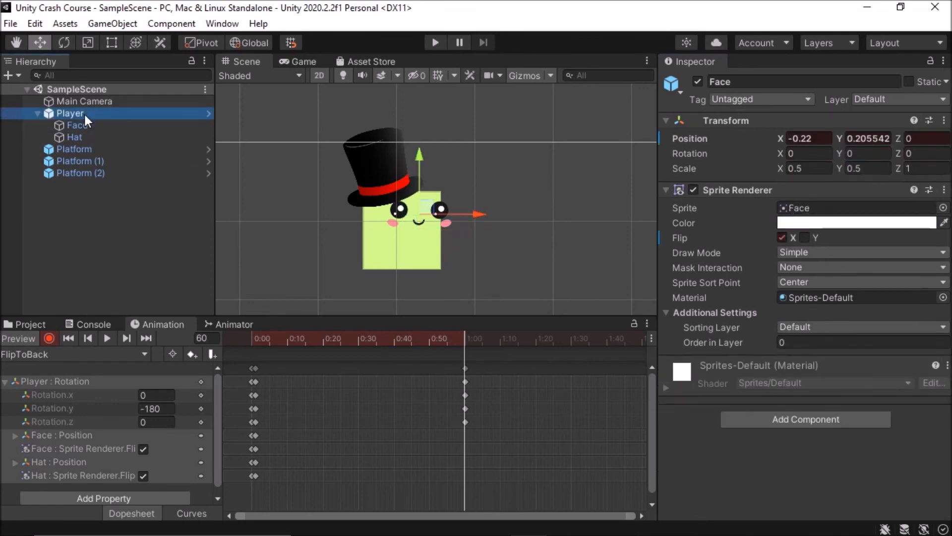
{"action": "left_click_drag", "start_coordinate": [395, 336], "coordinate": [457, 338]}
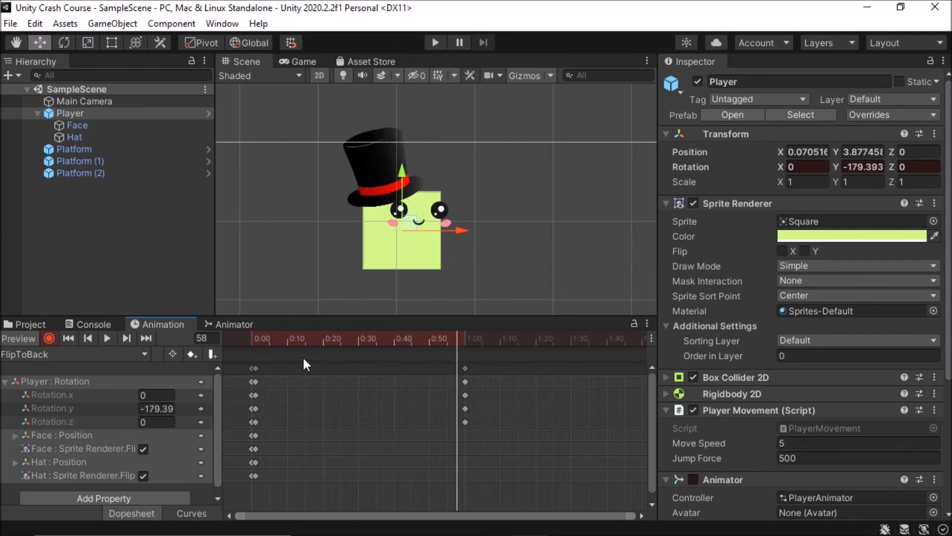
Delete all keyframes at frame 1 of FlipToBack and scrub forward to frame 60.
{"action": "left_click", "coordinate": [255, 368]}
{"action": "right_click", "coordinate": [256, 368]}
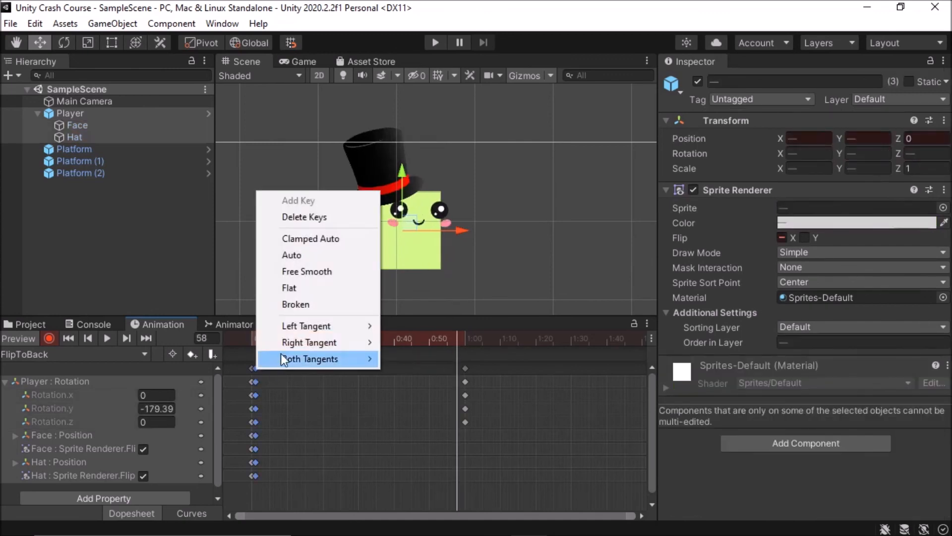
{"action": "left_click", "coordinate": [300, 218]}
{"action": "left_click_drag", "start_coordinate": [291, 342], "coordinate": [466, 347]}
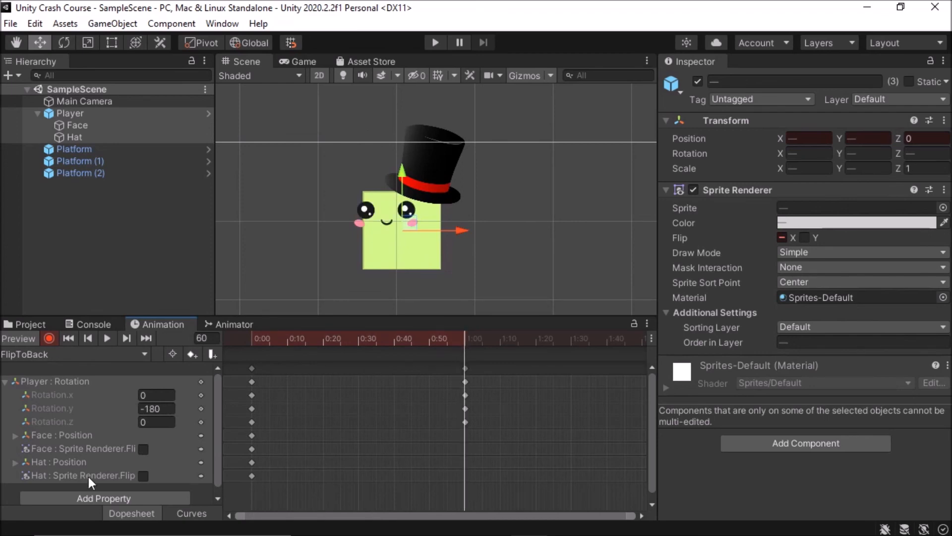
Examine the Face, Hat and Player transforms at frame 60 and scrub through the rotation in FlipToBack.
{"action": "scroll", "coordinate": [224, 427], "scroll_direction": "down", "scroll_amount": 1}
{"action": "scroll", "coordinate": [194, 463], "scroll_direction": "down", "scroll_amount": 1}
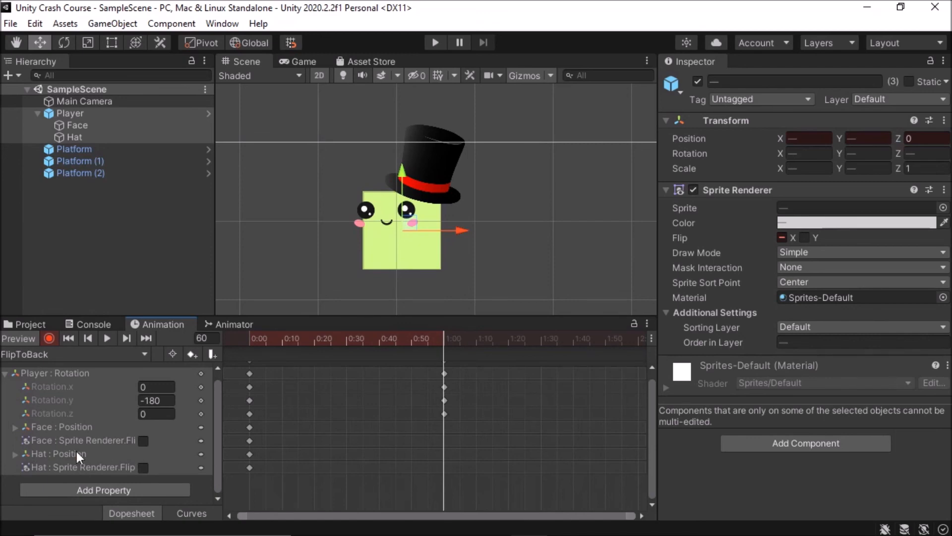
{"action": "left_click", "coordinate": [121, 125]}
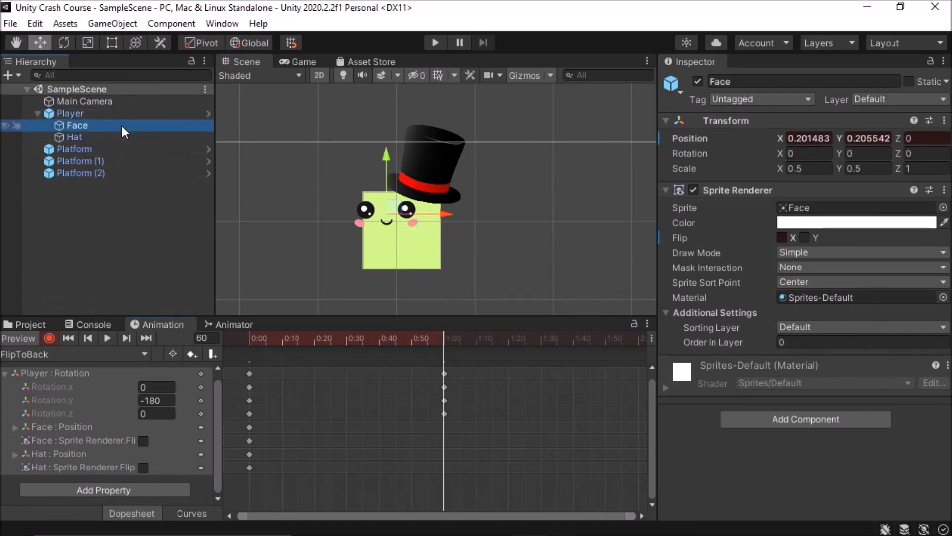
{"action": "left_click", "coordinate": [115, 136]}
{"action": "left_click", "coordinate": [115, 124]}
{"action": "left_click", "coordinate": [117, 113]}
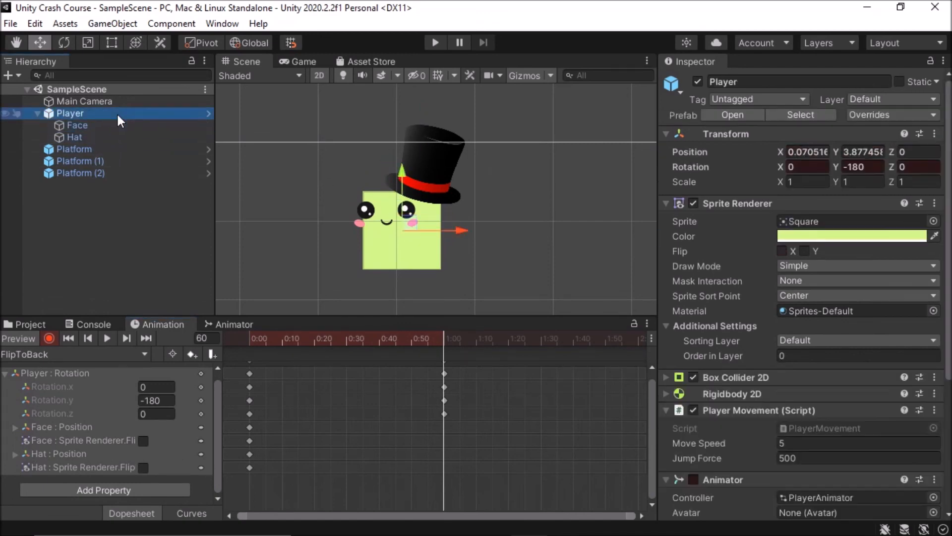
{"action": "scroll", "coordinate": [243, 421], "scroll_direction": "up", "scroll_amount": 5}
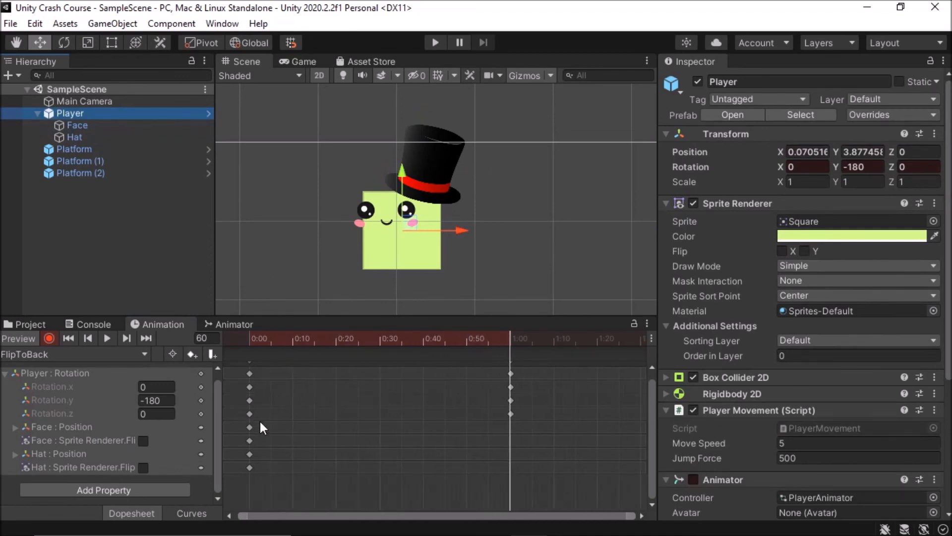
{"action": "left_click_drag", "start_coordinate": [270, 339], "coordinate": [512, 333]}
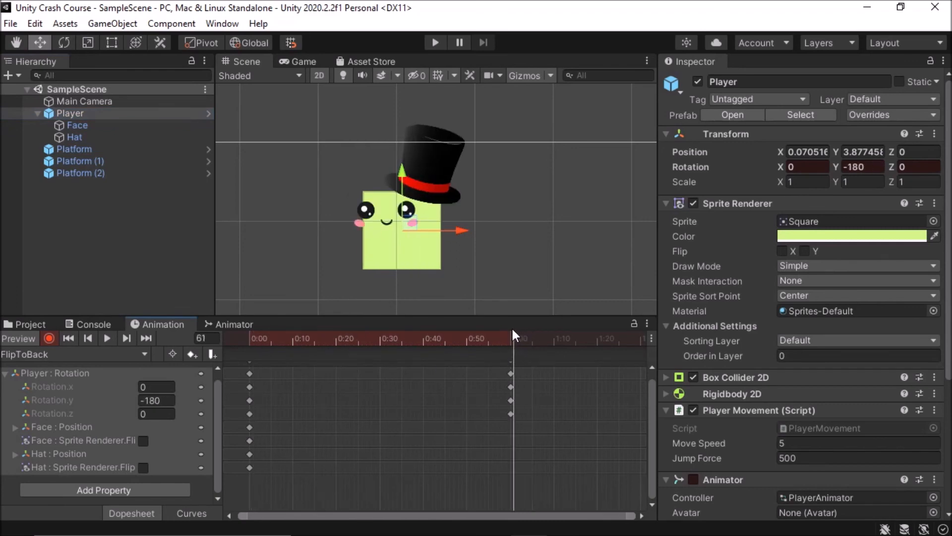
Stop keyframe recording and set the Face sprite's Order in Layer to 1.
{"action": "left_click", "coordinate": [71, 126]}
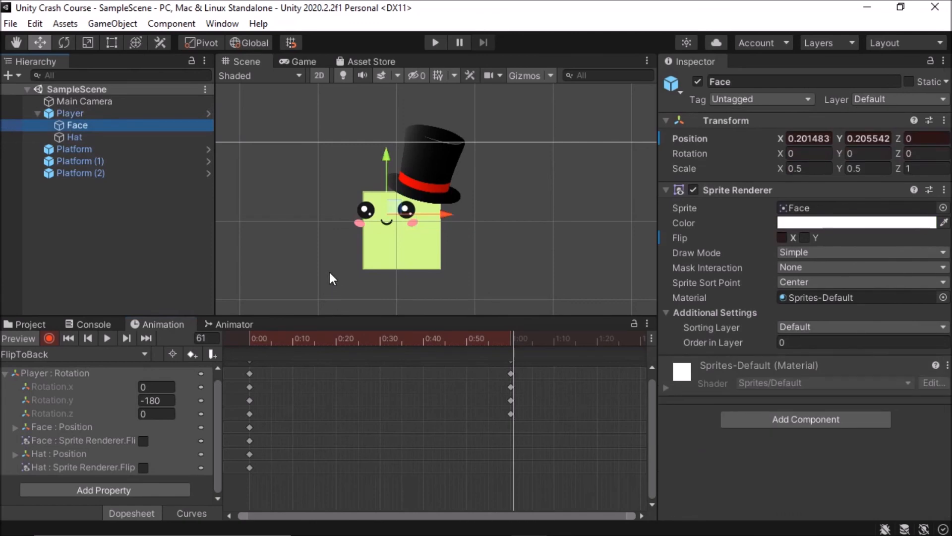
{"action": "left_click", "coordinate": [48, 338]}
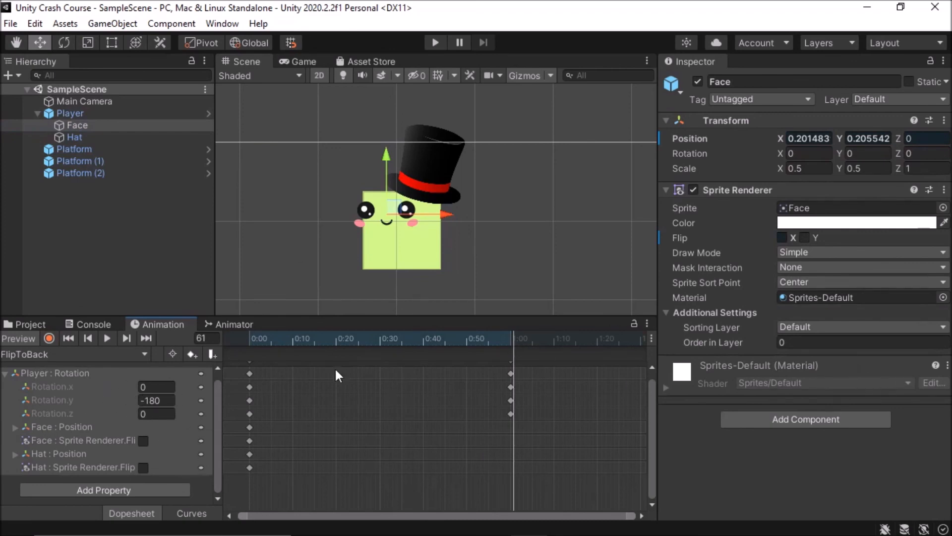
{"action": "left_click_drag", "start_coordinate": [357, 339], "coordinate": [510, 334]}
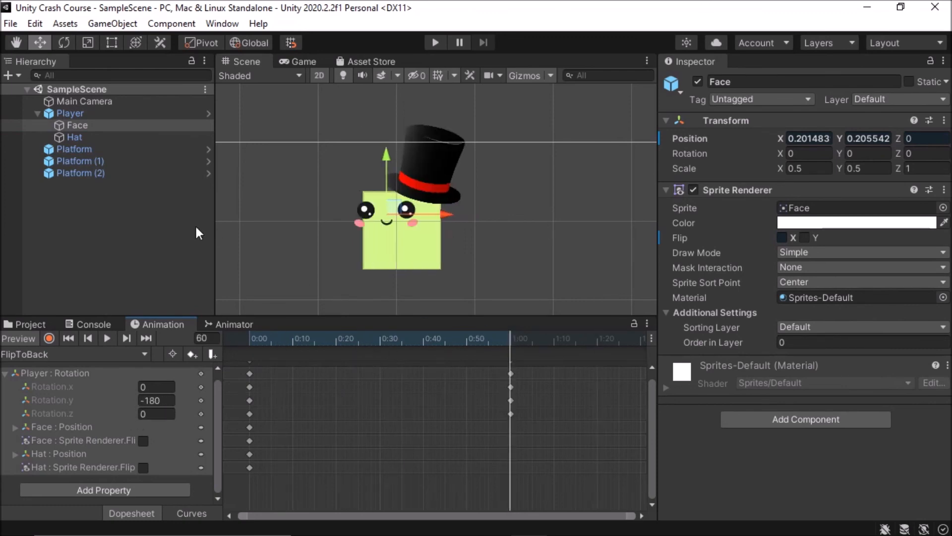
{"action": "left_click", "coordinate": [815, 343]}
{"action": "type", "text": "1"}
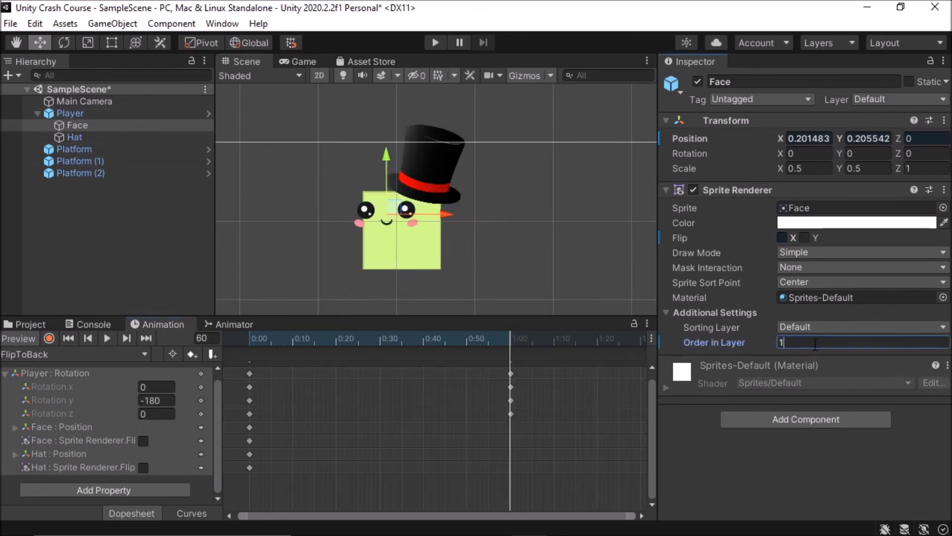
At frame 0 of FlipToBack, delete the Face position key.
{"action": "left_click_drag", "start_coordinate": [508, 336], "coordinate": [243, 355]}
{"action": "right_click", "coordinate": [37, 430]}
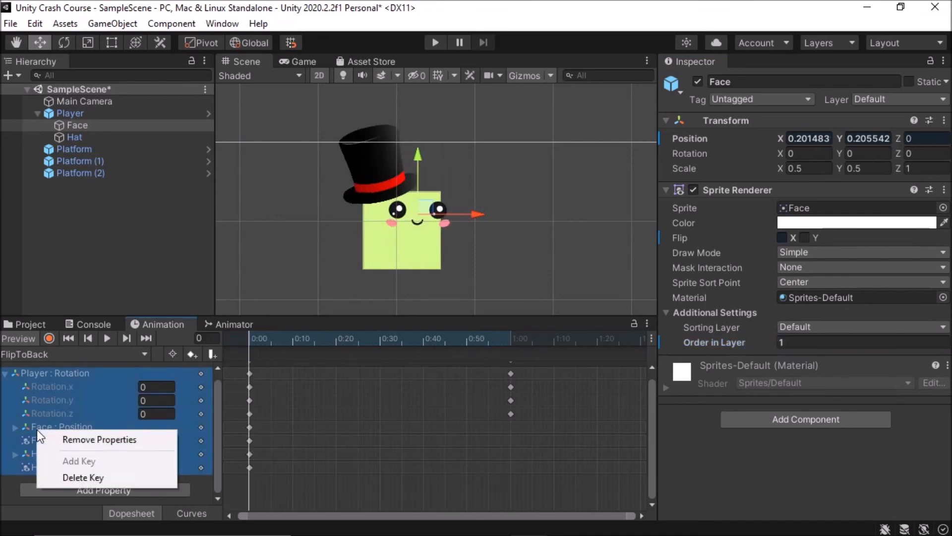
{"action": "left_click", "coordinate": [22, 429]}
{"action": "right_click", "coordinate": [38, 430]}
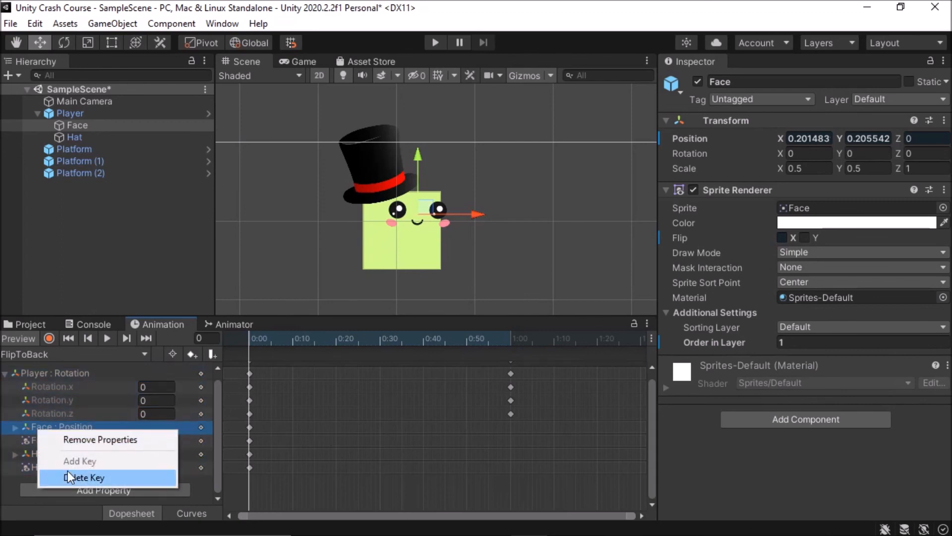
{"action": "left_click", "coordinate": [68, 473]}
Delete the frame 0 keys of the Hat's Flip X, the Hat's position and the Face's Flip X from FlipToBack.
{"action": "left_click", "coordinate": [61, 449]}
{"action": "left_click", "coordinate": [57, 461]}
{"action": "left_click", "coordinate": [60, 453]}
{"action": "left_click", "coordinate": [64, 463]}
{"action": "right_click", "coordinate": [63, 463]}
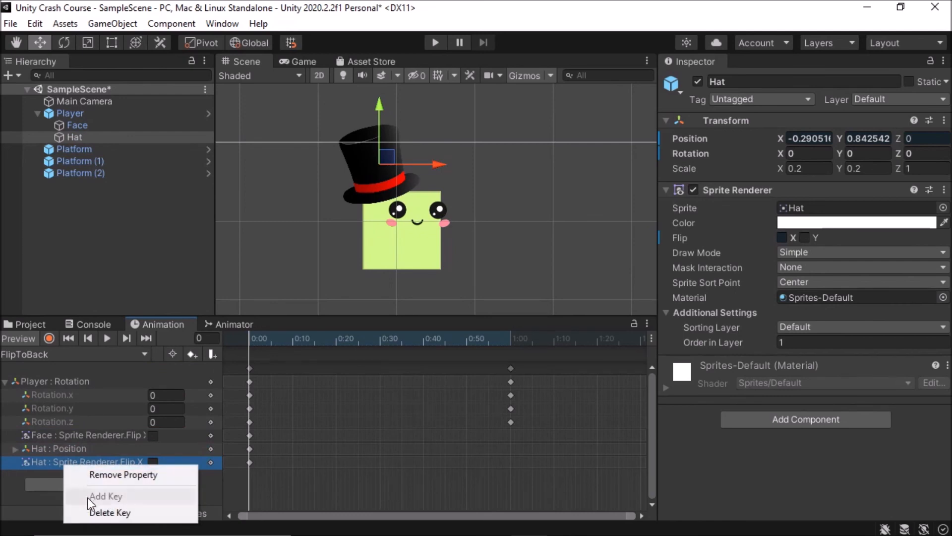
{"action": "left_click", "coordinate": [85, 512]}
{"action": "left_click", "coordinate": [62, 452]}
{"action": "right_click", "coordinate": [62, 451]}
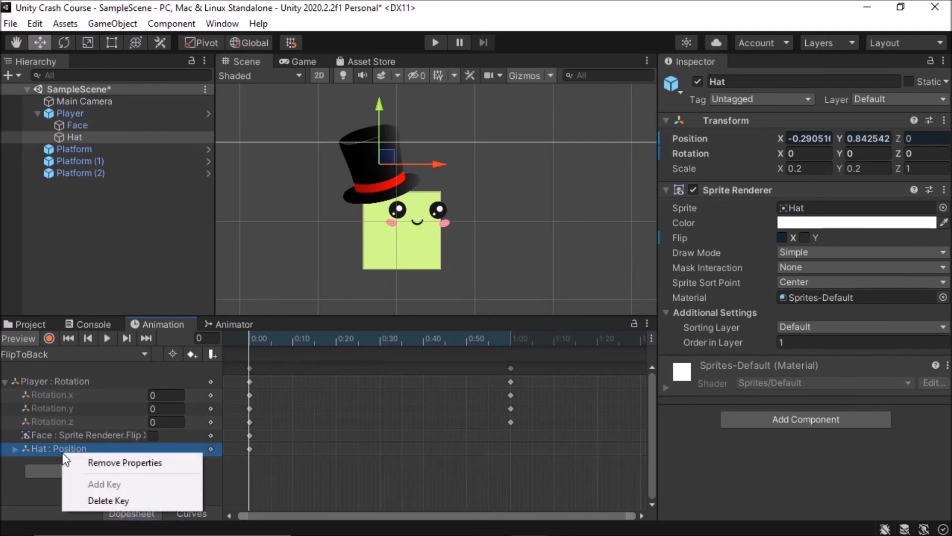
{"action": "left_click", "coordinate": [89, 501]}
{"action": "right_click", "coordinate": [61, 435]}
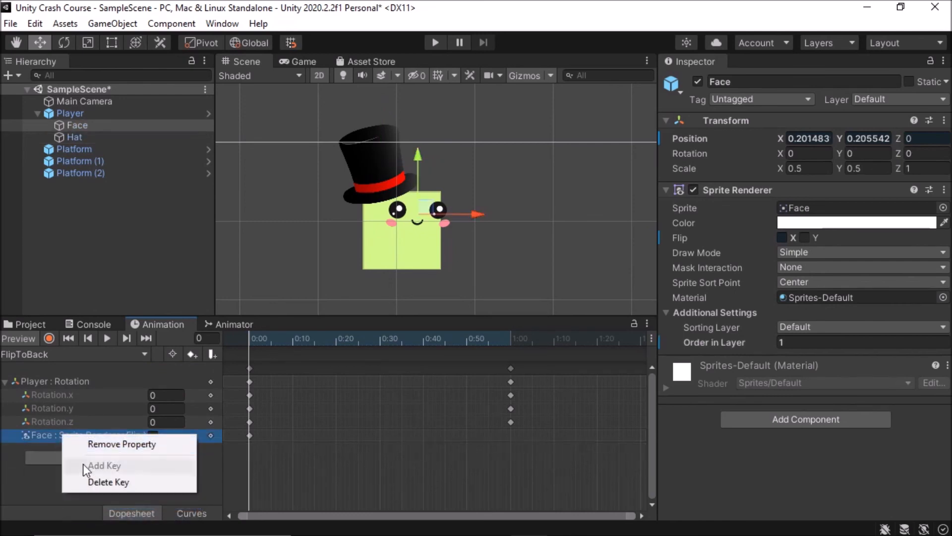
{"action": "left_click", "coordinate": [86, 479]}
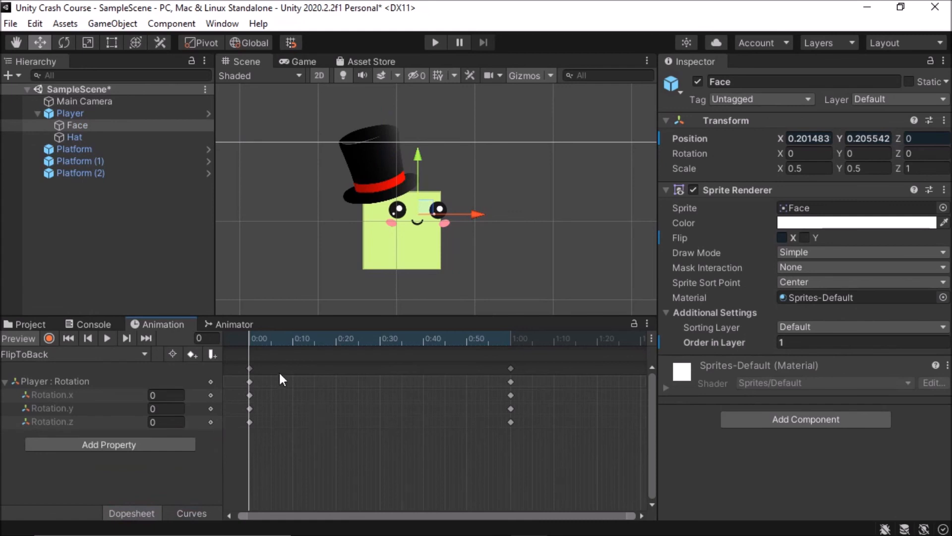
Scrub through FlipToBack up to frame 60 to check the Player's rotation.
{"action": "left_click_drag", "start_coordinate": [287, 340], "coordinate": [484, 339]}
{"action": "left_click_drag", "start_coordinate": [410, 340], "coordinate": [511, 350]}
{"action": "left_click", "coordinate": [60, 354]}
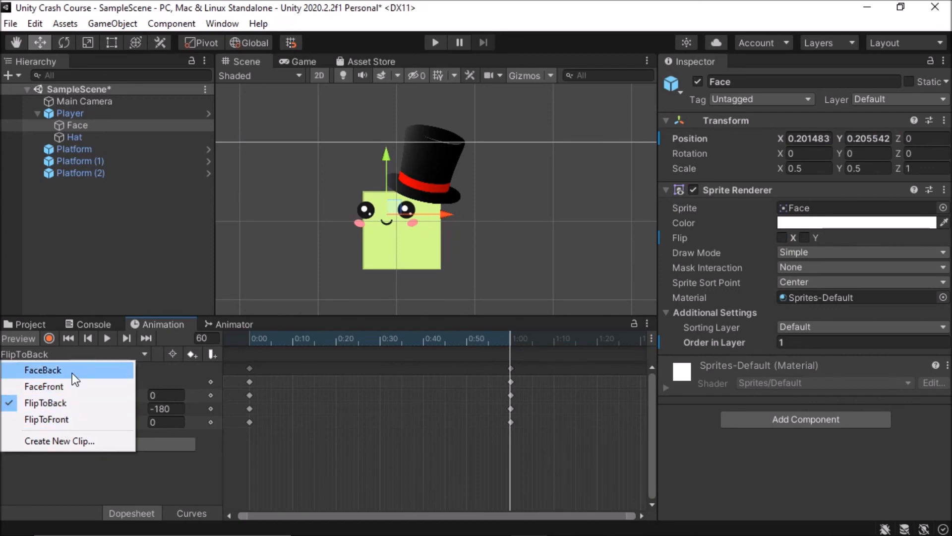
{"action": "left_click", "coordinate": [306, 377]}
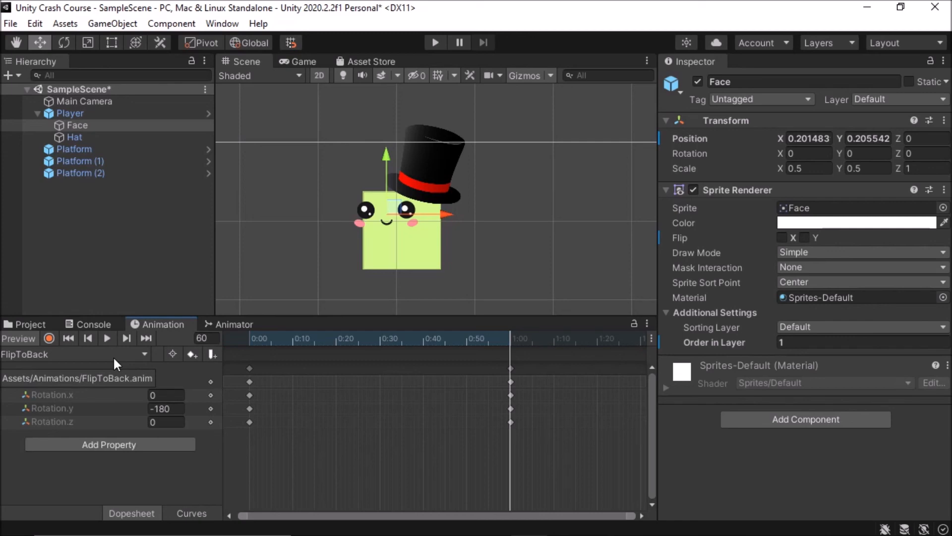
{"action": "key", "text": "alt+Tab"}
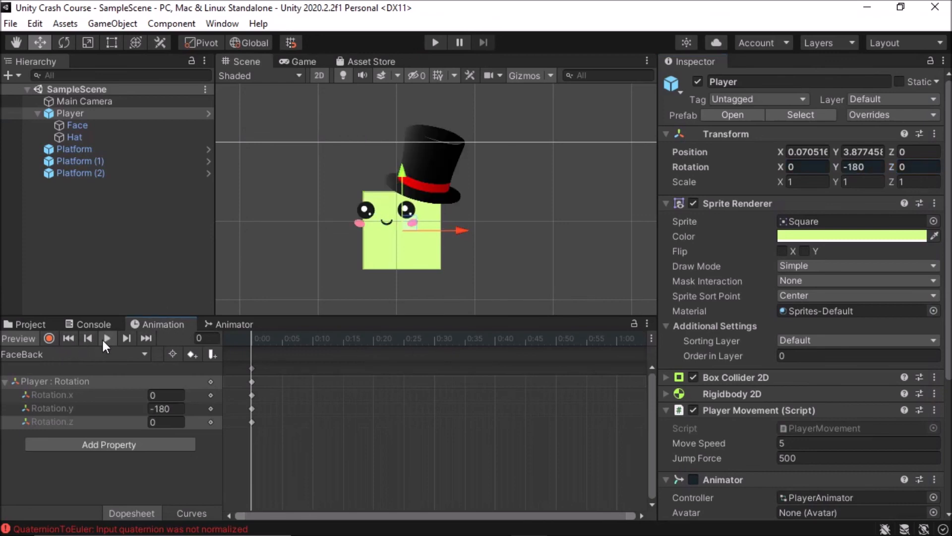
Preview the FlipToFront, FlipToBack and FaceBack clips in turn to check the Player's rotation.
{"action": "left_click", "coordinate": [102, 353]}
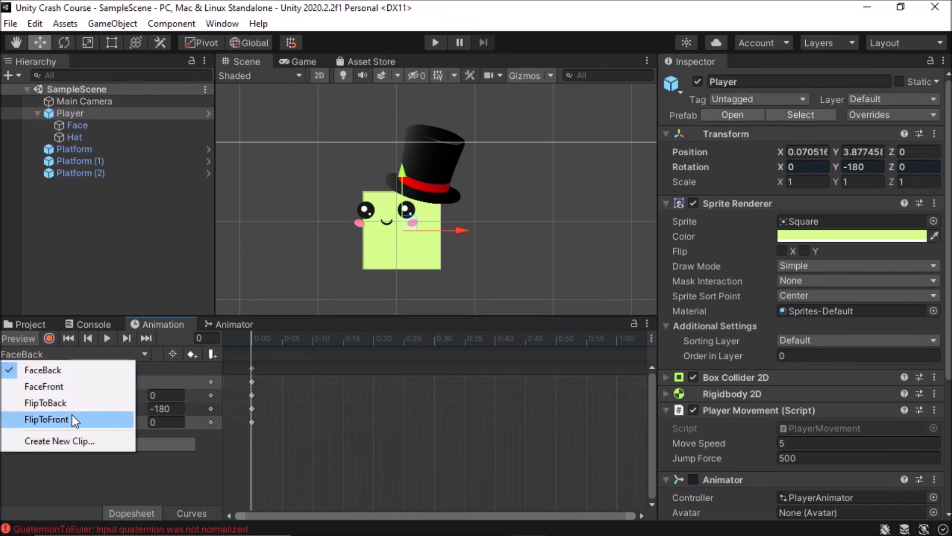
{"action": "left_click", "coordinate": [73, 420]}
{"action": "left_click", "coordinate": [106, 339]}
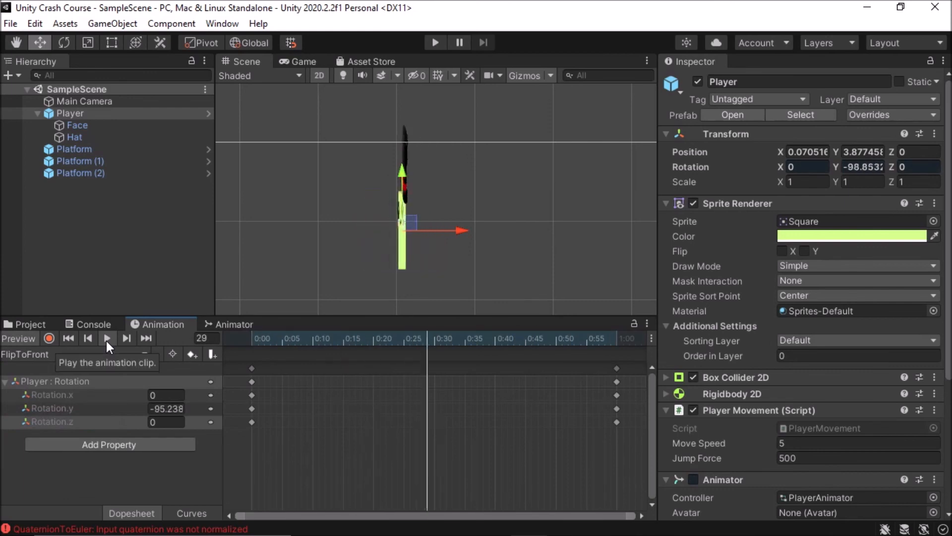
{"action": "left_click", "coordinate": [102, 353]}
{"action": "left_click", "coordinate": [76, 402]}
{"action": "left_click", "coordinate": [106, 338]}
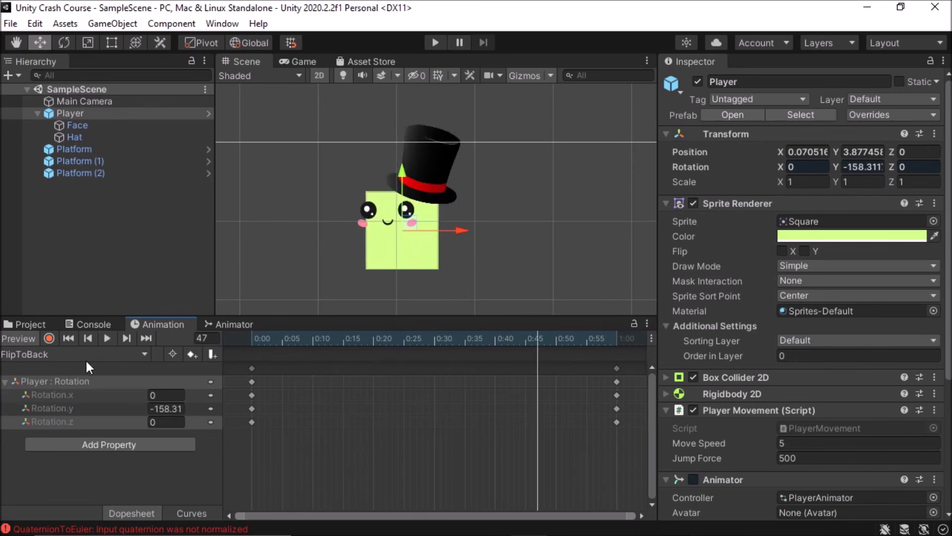
{"action": "left_click", "coordinate": [87, 359]}
{"action": "left_click", "coordinate": [85, 370]}
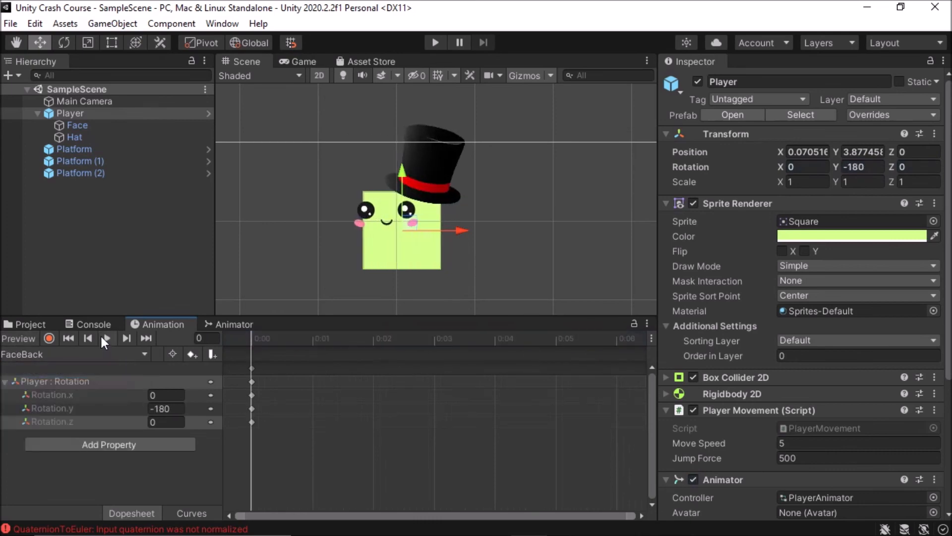
{"action": "left_click", "coordinate": [101, 353]}
{"action": "left_click", "coordinate": [72, 381]}
{"action": "left_click", "coordinate": [107, 338]}
Reselect the Player and set its Y rotation to 0 in the scene.
{"action": "left_click", "coordinate": [96, 172]}
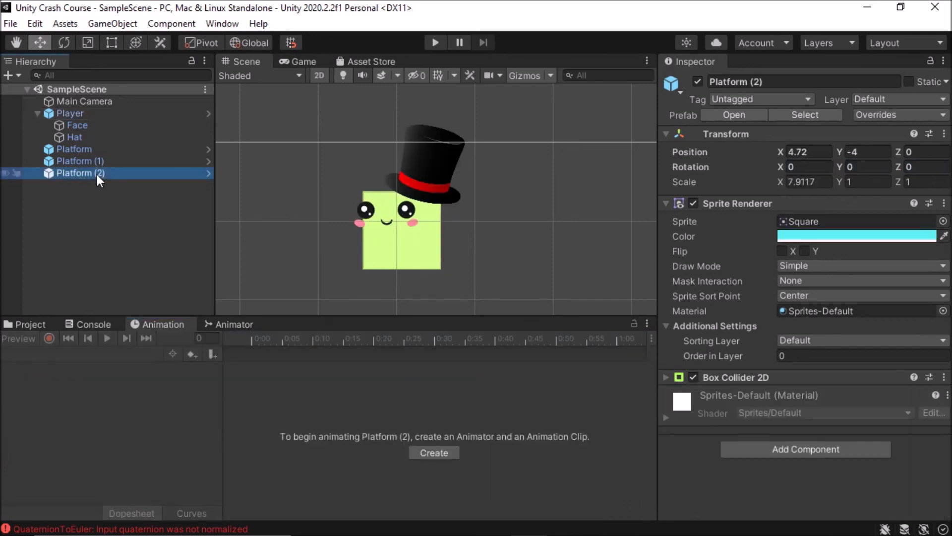
{"action": "left_click", "coordinate": [93, 115]}
{"action": "left_click", "coordinate": [866, 167]}
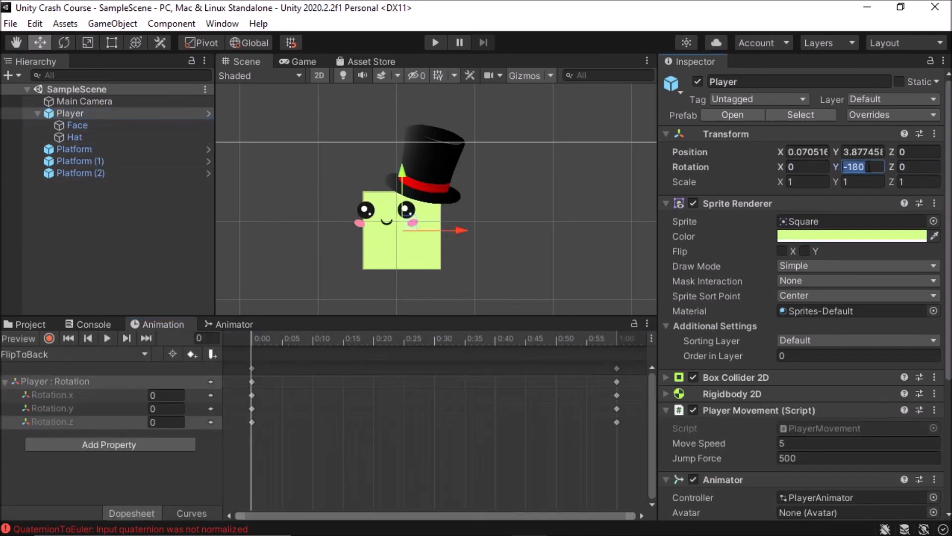
{"action": "type", "text": "0"}
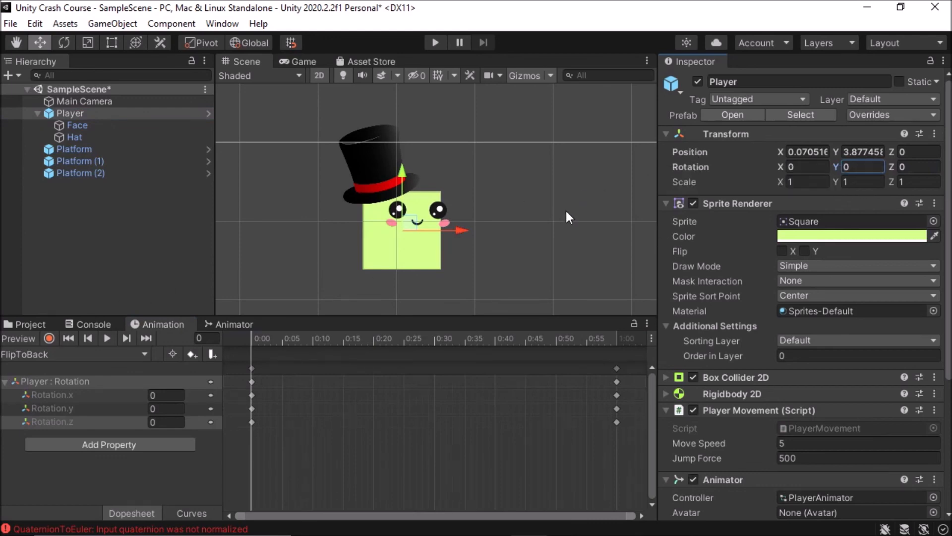
Examine the animator's FacingFoward to TurnBack and FacingBackward to TurnFront transitions and the facingForward parameter.
{"action": "left_click", "coordinate": [243, 327]}
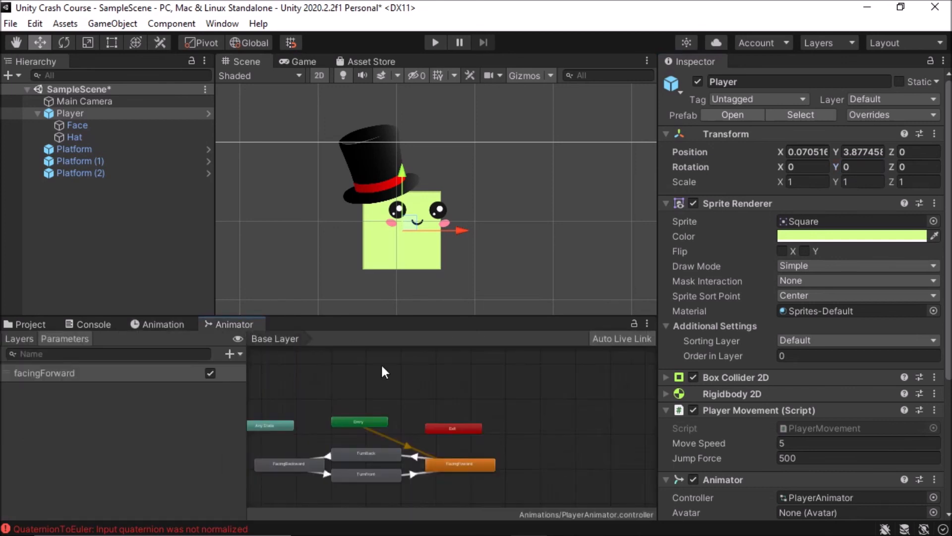
{"action": "right_click", "coordinate": [403, 372]}
{"action": "left_click", "coordinate": [391, 396]}
{"action": "middle_click_drag", "start_coordinate": [402, 448], "coordinate": [507, 379]}
{"action": "scroll", "coordinate": [446, 391], "scroll_direction": "up", "scroll_amount": 5}
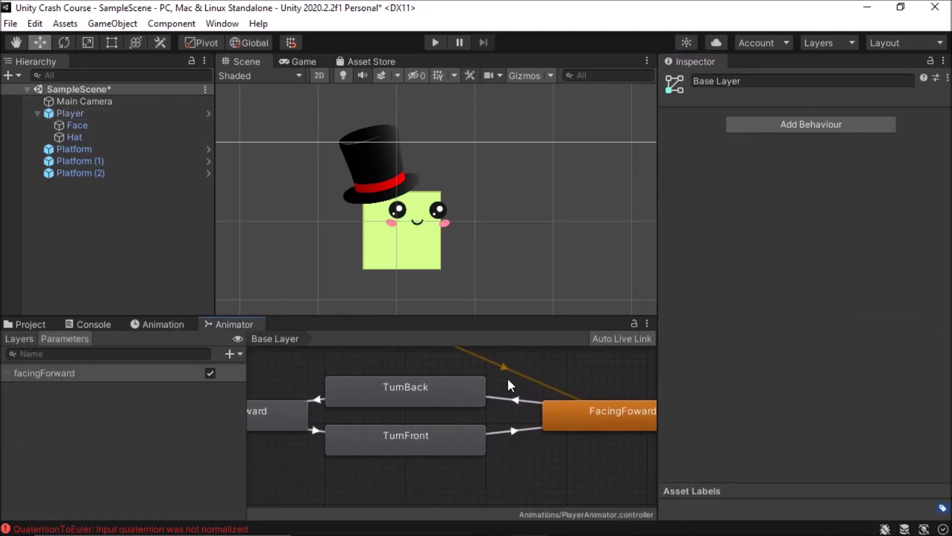
{"action": "scroll", "coordinate": [401, 390], "scroll_direction": "down", "scroll_amount": 3}
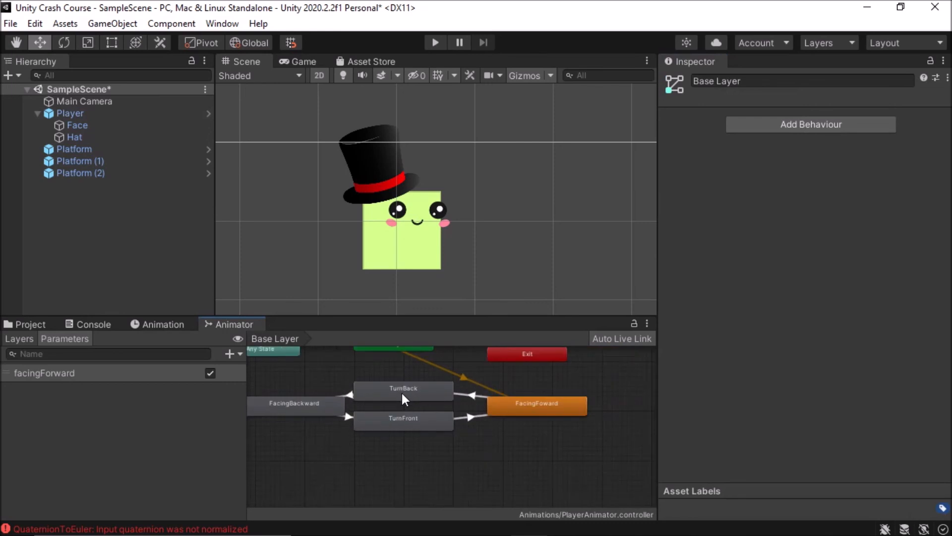
{"action": "left_click", "coordinate": [474, 395]}
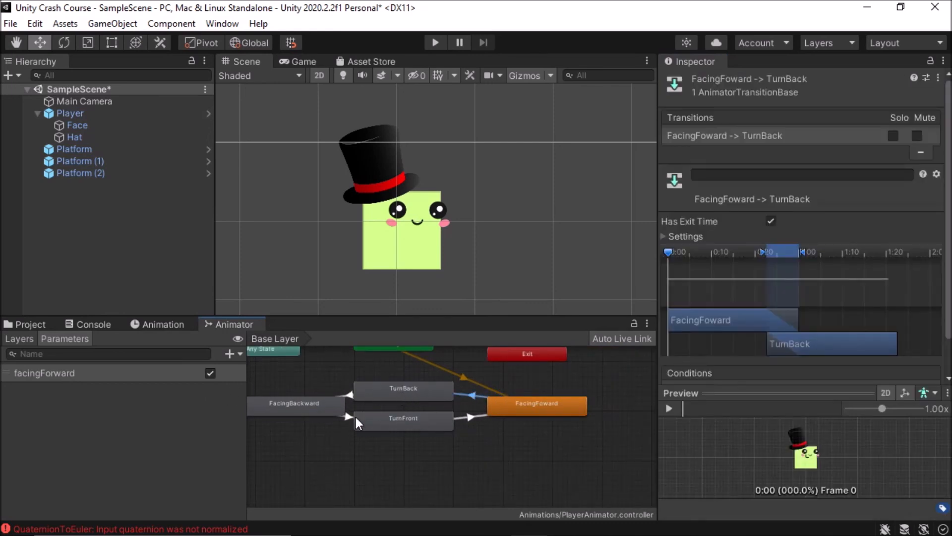
{"action": "left_click", "coordinate": [349, 416]}
{"action": "left_click", "coordinate": [59, 367]}
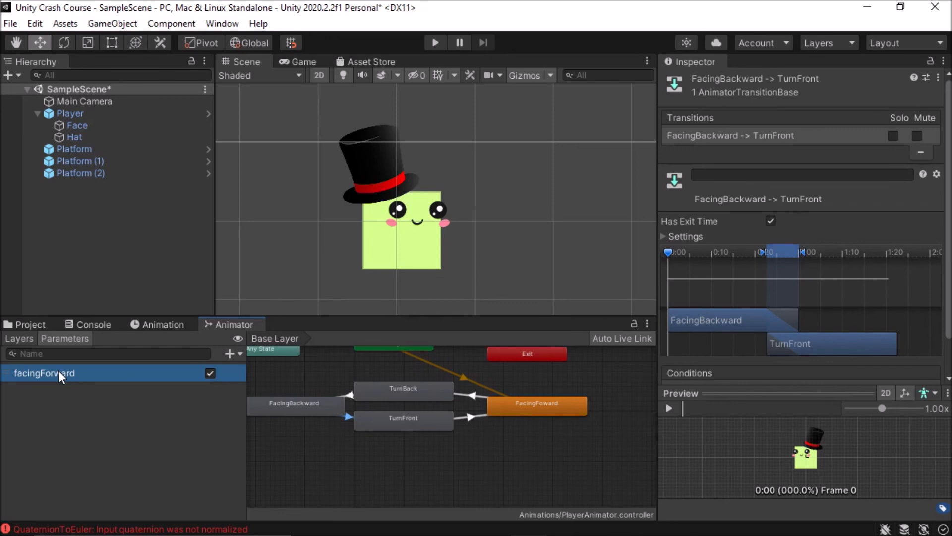
Select the Player to review its Player Movement and Animator components, and save the scene.
{"action": "left_click", "coordinate": [61, 115]}
{"action": "scroll", "coordinate": [808, 415], "scroll_direction": "down", "scroll_amount": 8}
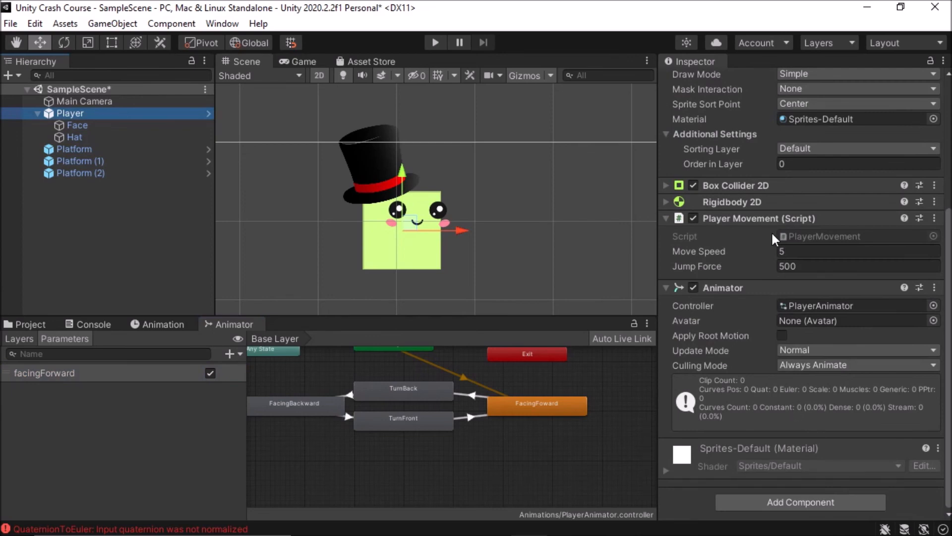
{"action": "scroll", "coordinate": [477, 141], "scroll_direction": "down", "scroll_amount": 3}
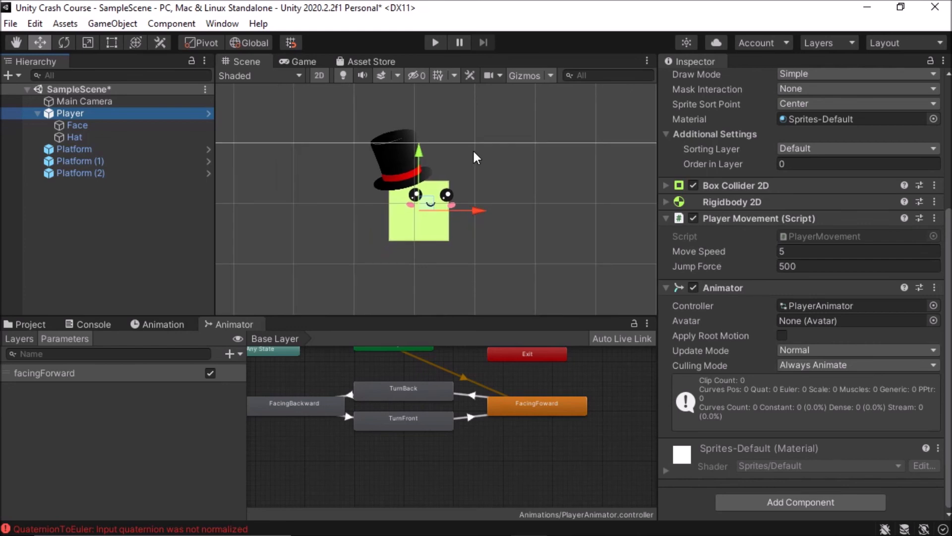
{"action": "key", "text": "ctrl+s"}
Run the game and move the Player right and left several times with facingForward on.
{"action": "left_click", "coordinate": [435, 44]}
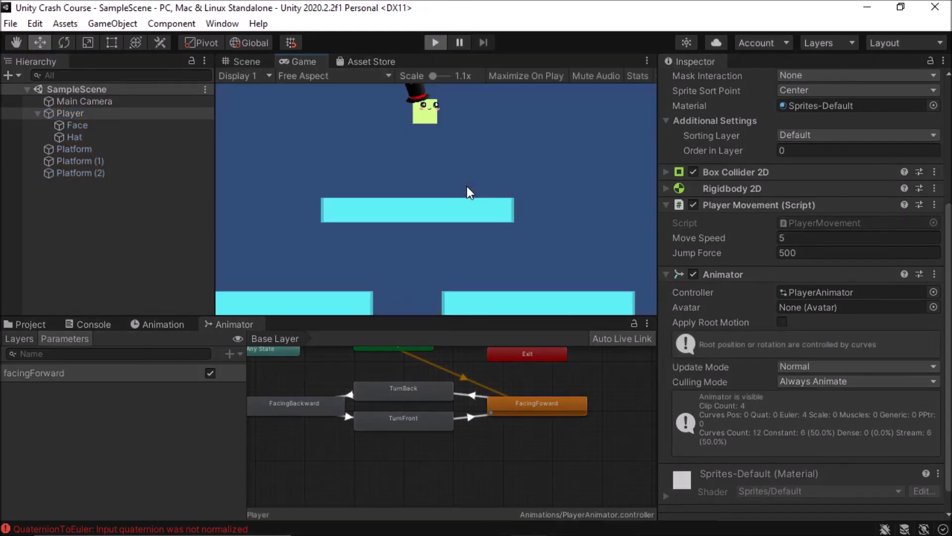
{"action": "key", "text": "d"}
{"action": "key", "text": "a"}
{"action": "key", "text": "d"}
{"action": "key", "text": "a"}
{"action": "key", "text": "d"}
{"action": "key", "text": "a"}
Turn facingForward off in the running game and move the Player left and right to test the backward facing.
{"action": "left_click", "coordinate": [208, 372]}
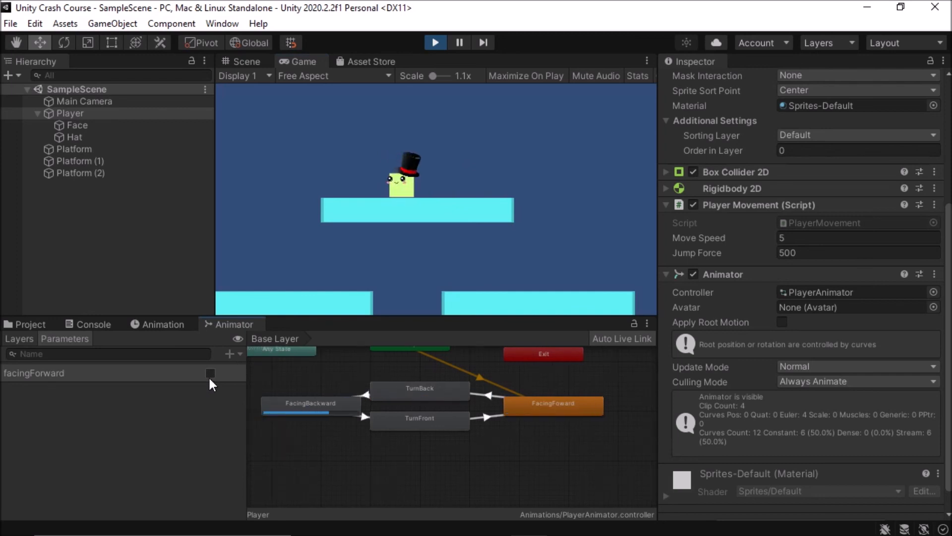
{"action": "left_click", "coordinate": [310, 240]}
{"action": "key", "text": "a"}
{"action": "key", "text": "d"}
{"action": "key", "text": "a"}
{"action": "key", "text": "d"}
{"action": "key", "text": "a"}
Turn facingForward back on, move the Player right and left, and stop the game.
{"action": "left_click", "coordinate": [211, 372]}
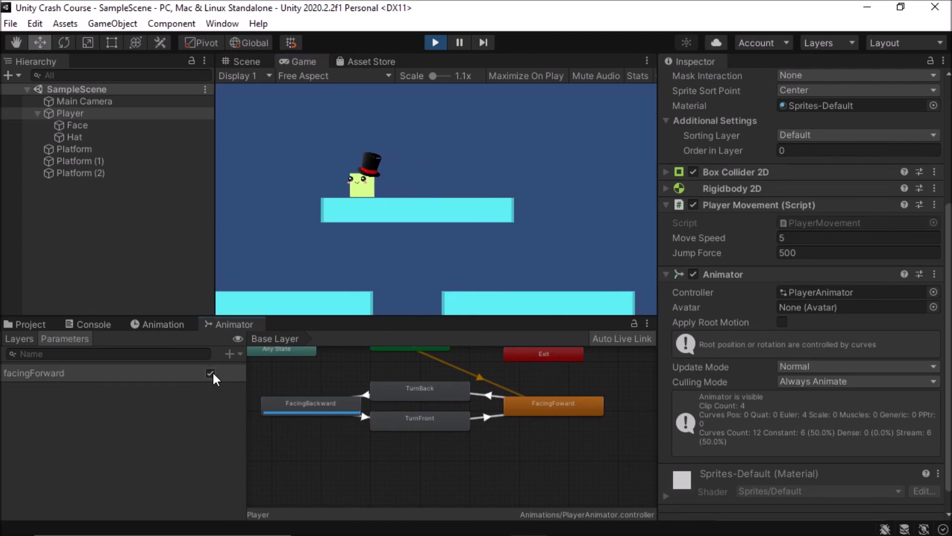
{"action": "left_click", "coordinate": [356, 243]}
{"action": "key", "text": "d"}
{"action": "key", "text": "a"}
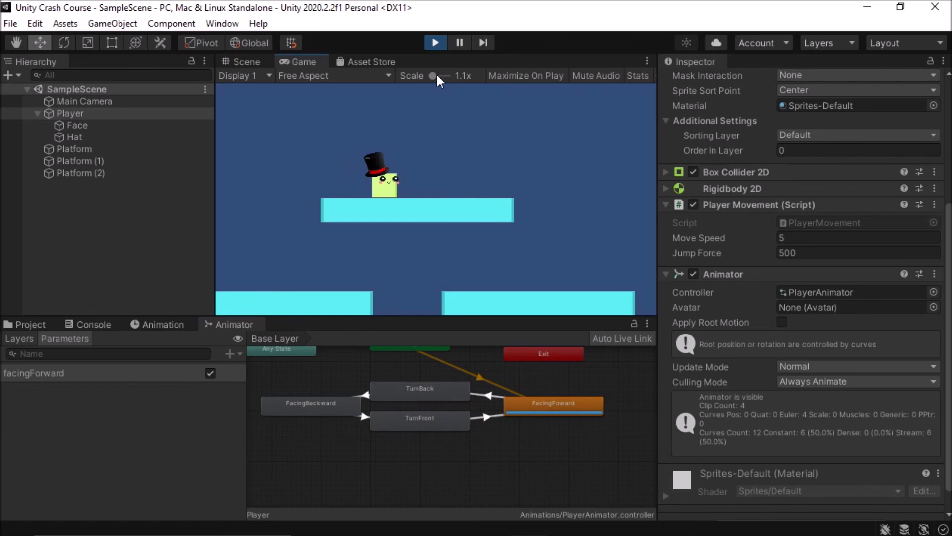
{"action": "left_click", "coordinate": [436, 44]}
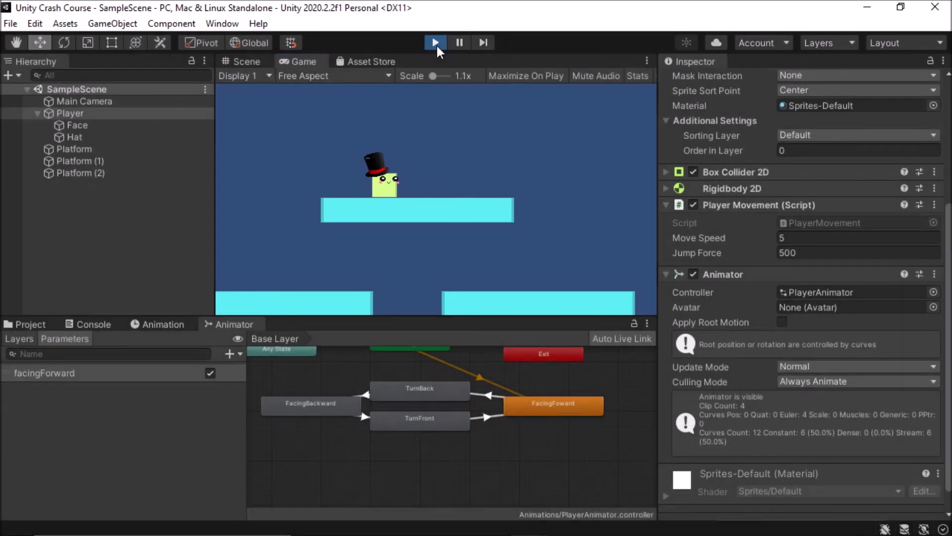
In the FlipToBack clip, move the end rotation keys to frame 15.
{"action": "left_click", "coordinate": [161, 325]}
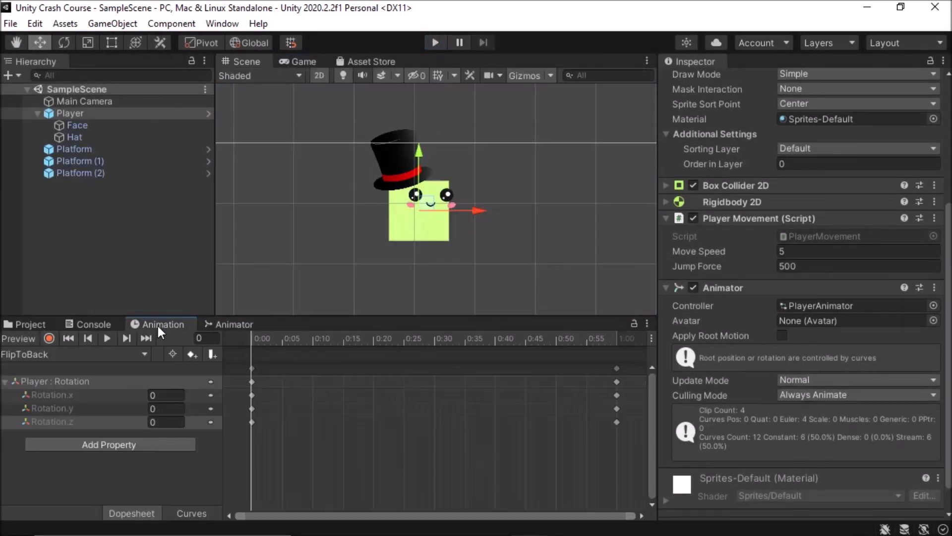
{"action": "left_click", "coordinate": [100, 354]}
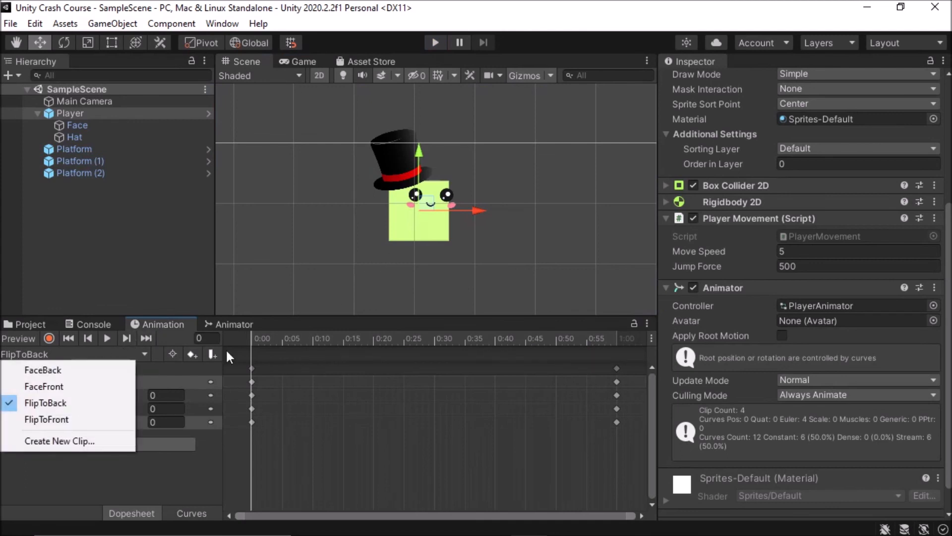
{"action": "left_click", "coordinate": [82, 408]}
{"action": "left_click_drag", "start_coordinate": [616, 368], "coordinate": [313, 380]}
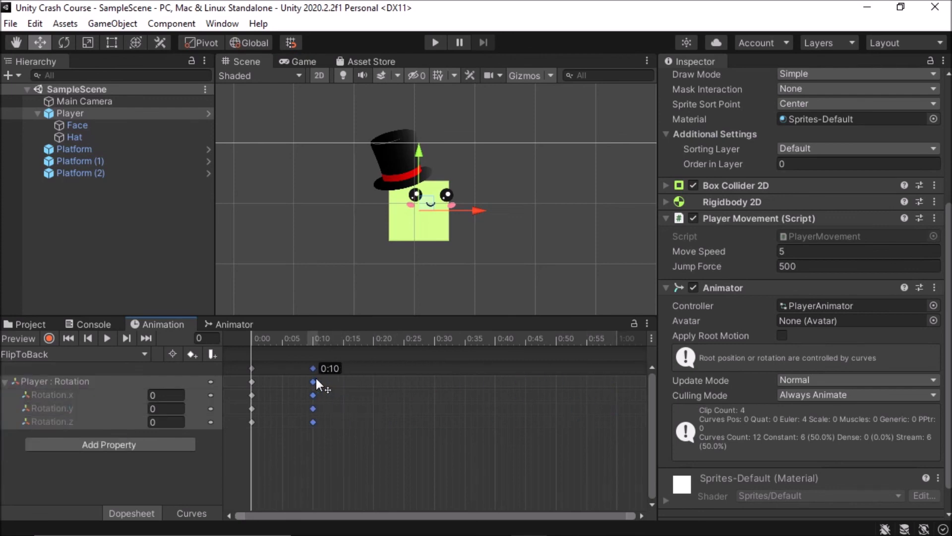
{"action": "left_click_drag", "start_coordinate": [313, 373], "coordinate": [352, 371]}
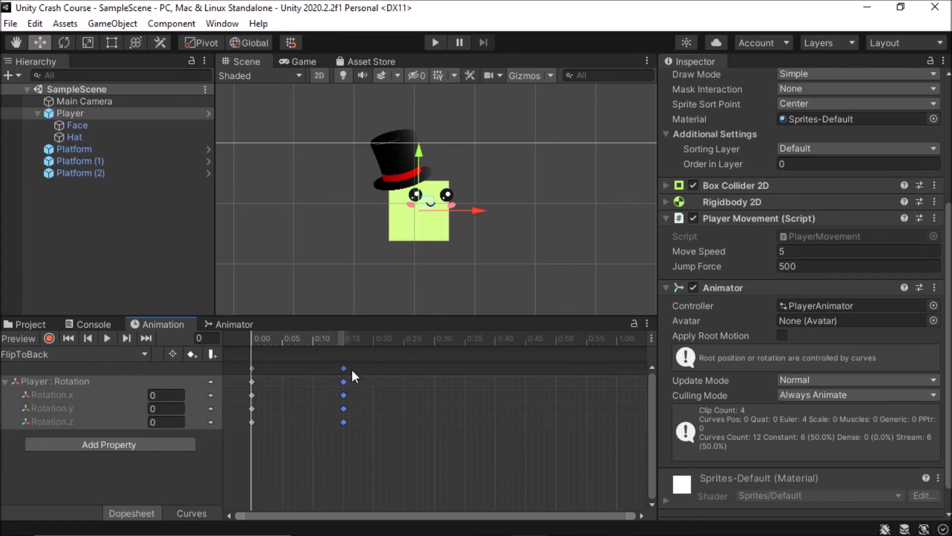
In the FlipToFront clip, move the end rotation keys from 1:00 to frame 15.
{"action": "left_click", "coordinate": [54, 353]}
{"action": "left_click", "coordinate": [59, 418]}
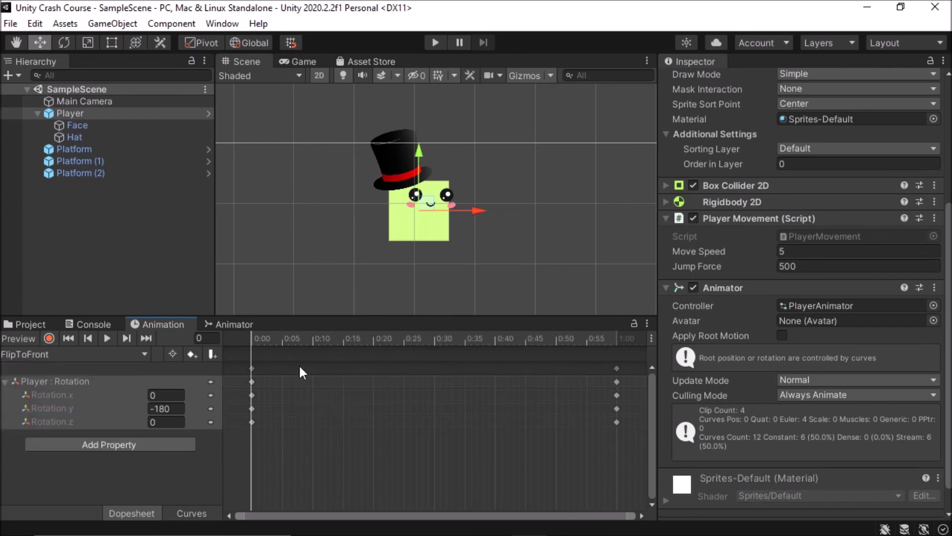
{"action": "left_click_drag", "start_coordinate": [616, 369], "coordinate": [338, 367]}
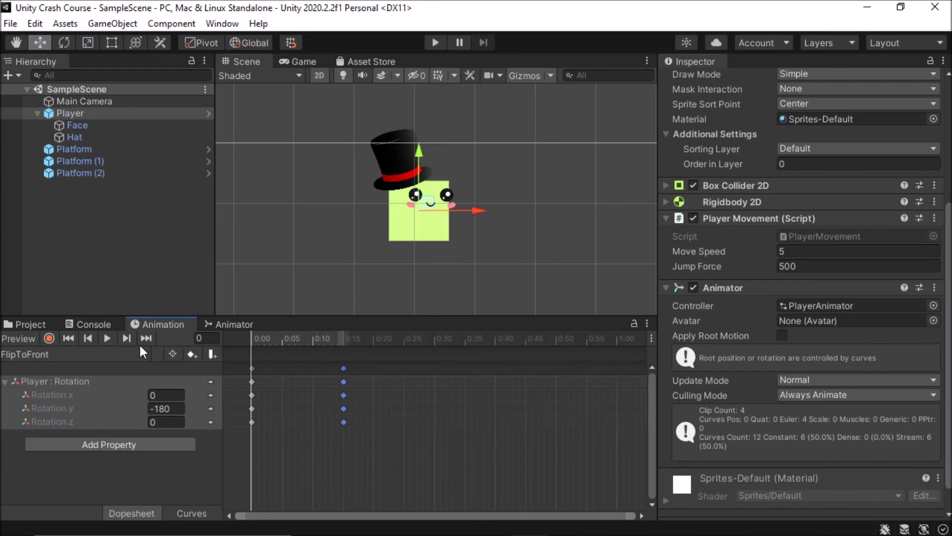
Run the game, toggle facingForward off and on to test the shortened flips, and stop the game.
{"action": "left_click", "coordinate": [436, 43]}
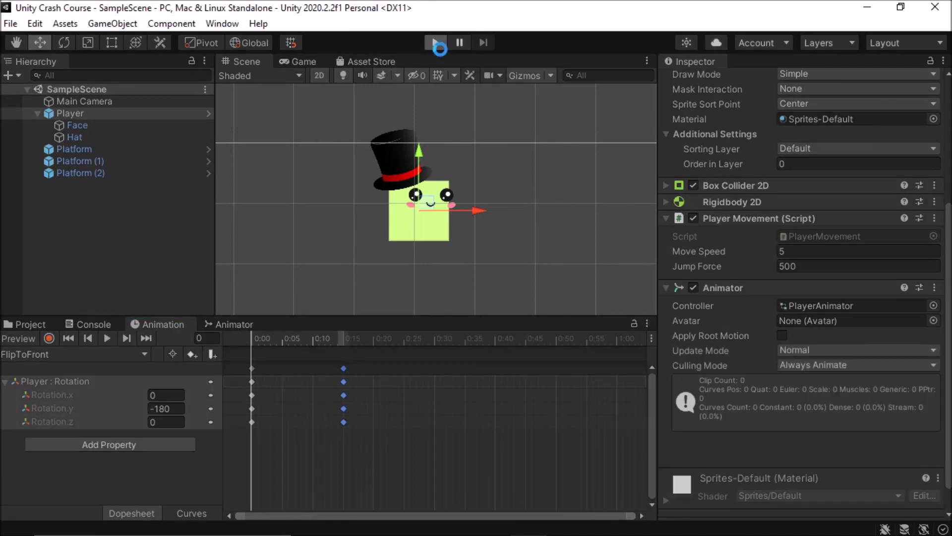
{"action": "left_click", "coordinate": [224, 324]}
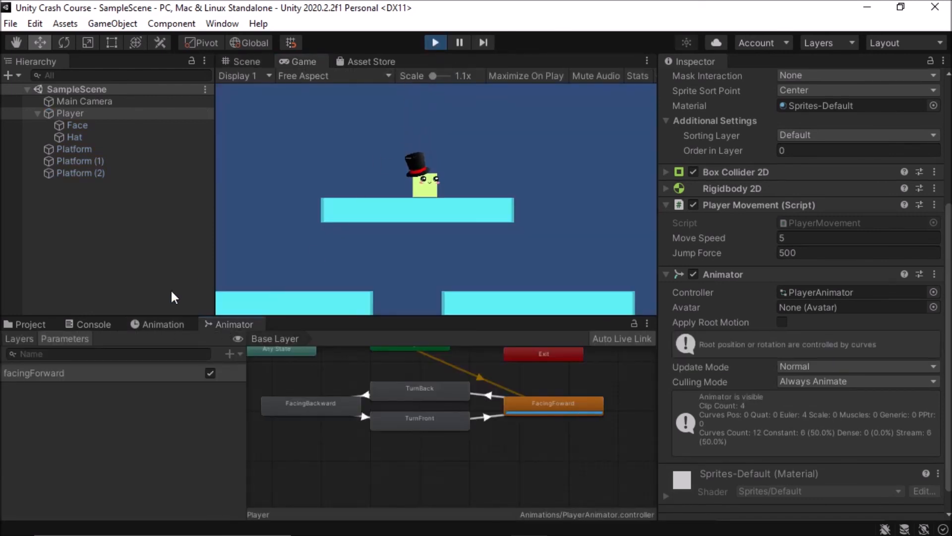
{"action": "left_click", "coordinate": [211, 373]}
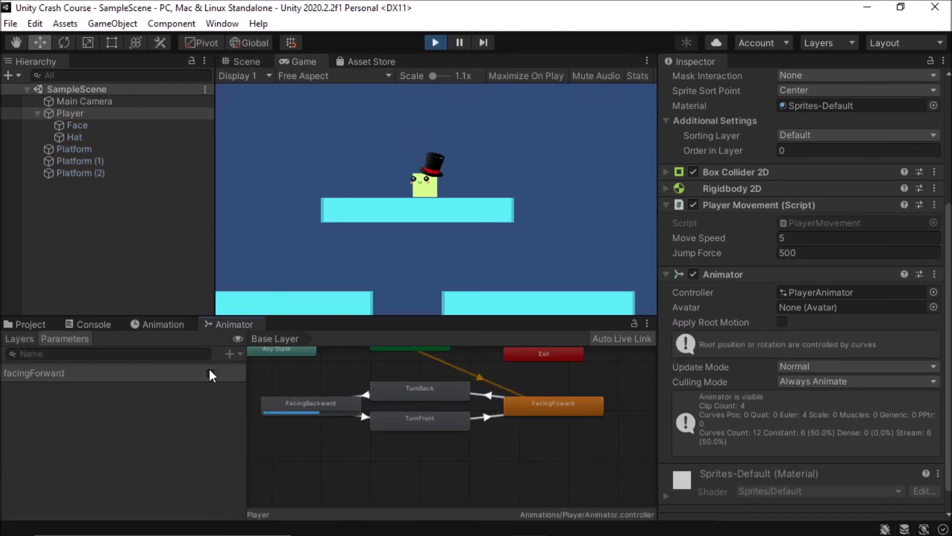
{"action": "left_click", "coordinate": [209, 371]}
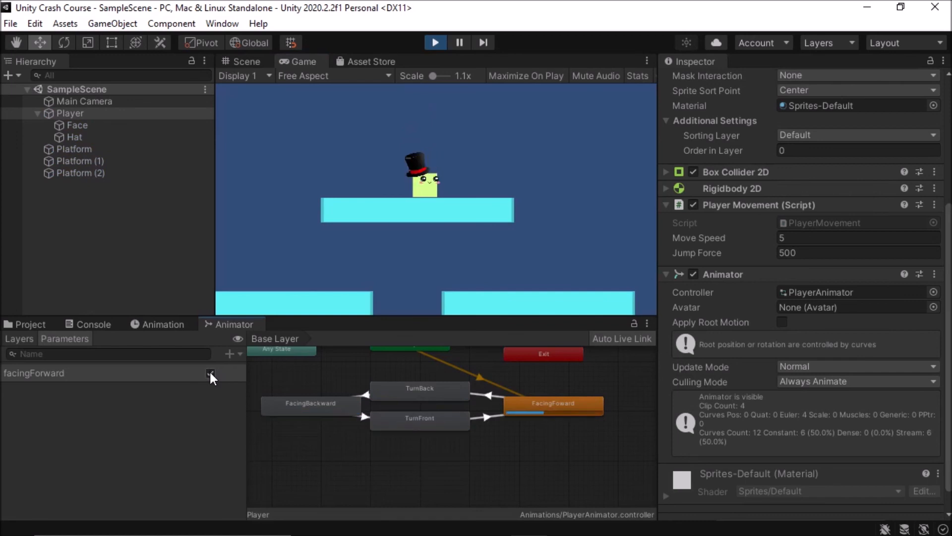
{"action": "left_click", "coordinate": [435, 43]}
Open the Player's PlayerMovement script in Visual Studio, review it, and place the cursor after the Rigidbody2D rb declaration.
{"action": "scroll", "coordinate": [749, 282], "scroll_direction": "down", "scroll_amount": 1}
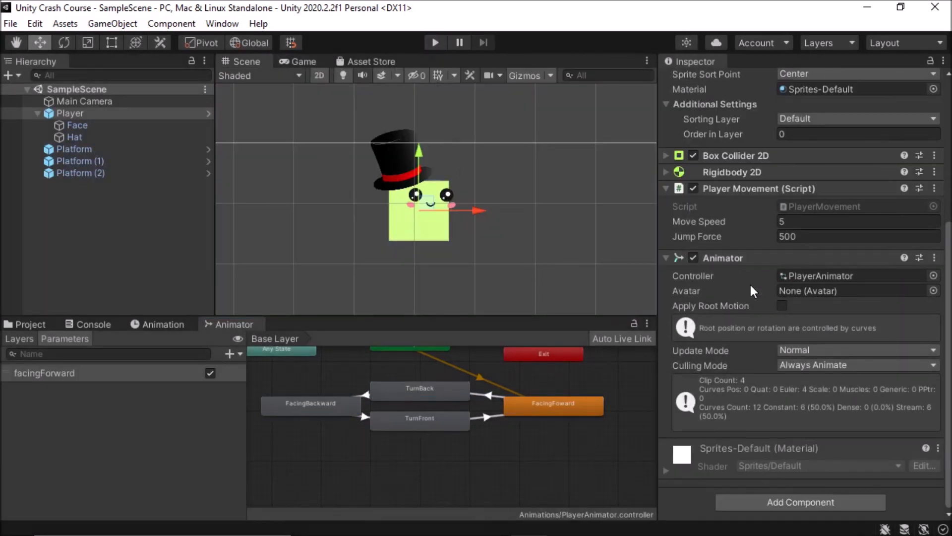
{"action": "right_click", "coordinate": [761, 189]}
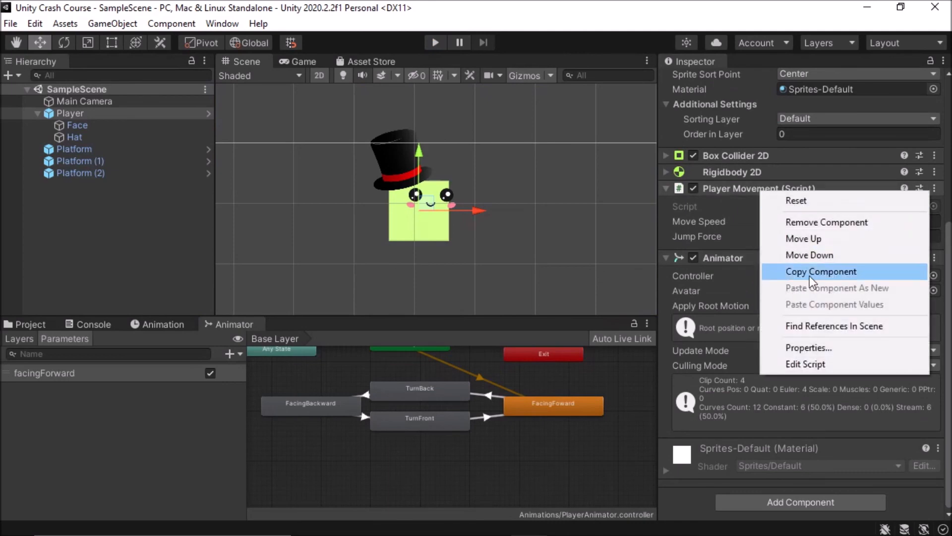
{"action": "left_click", "coordinate": [799, 363]}
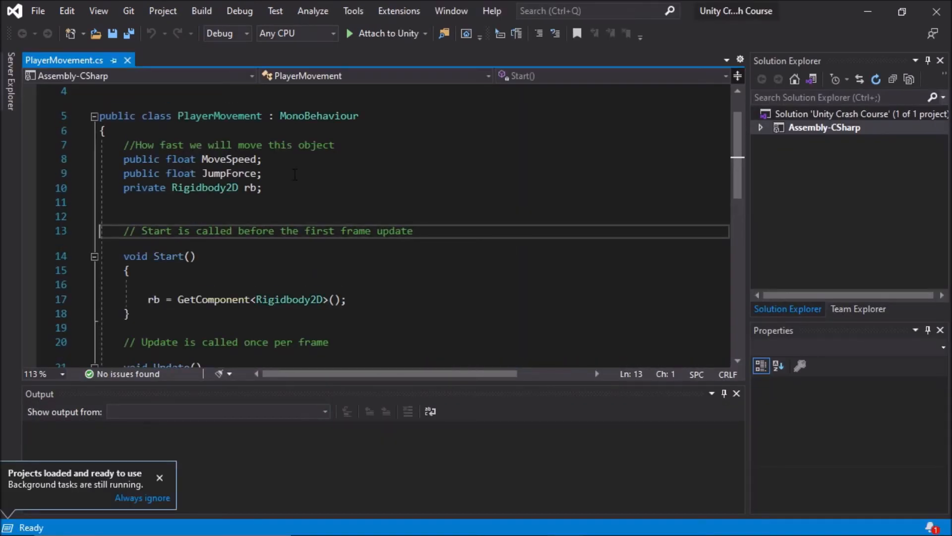
{"action": "scroll", "coordinate": [343, 179], "scroll_direction": "down", "scroll_amount": 4}
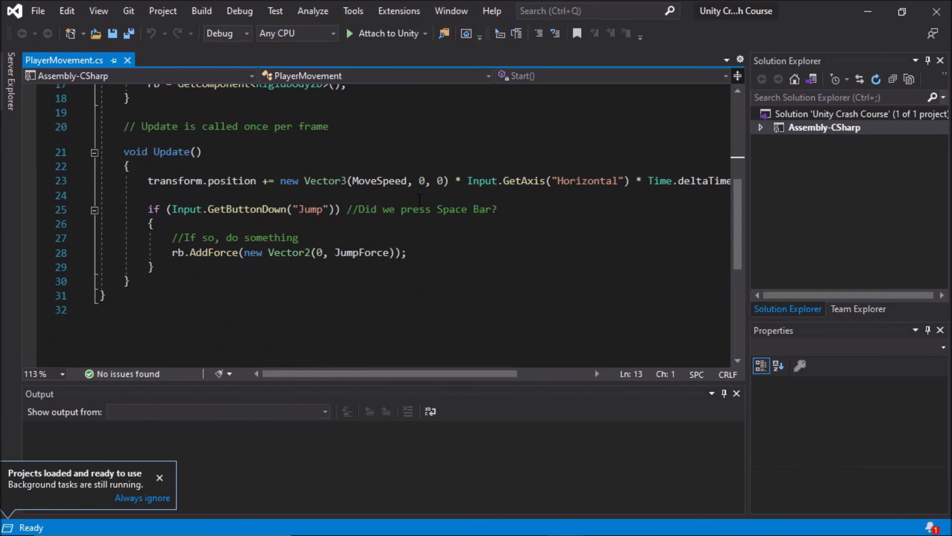
{"action": "scroll", "coordinate": [476, 227], "scroll_direction": "up", "scroll_amount": 4}
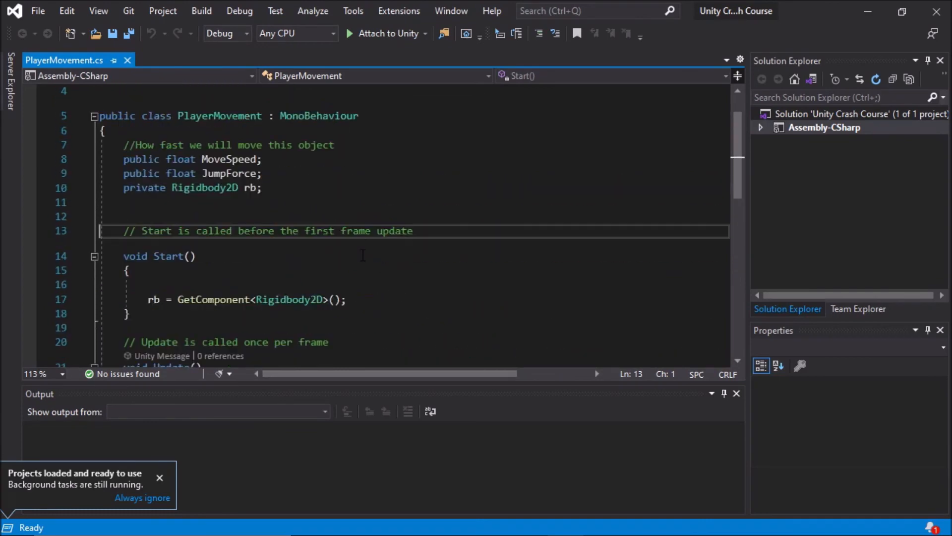
{"action": "left_click", "coordinate": [434, 189]}
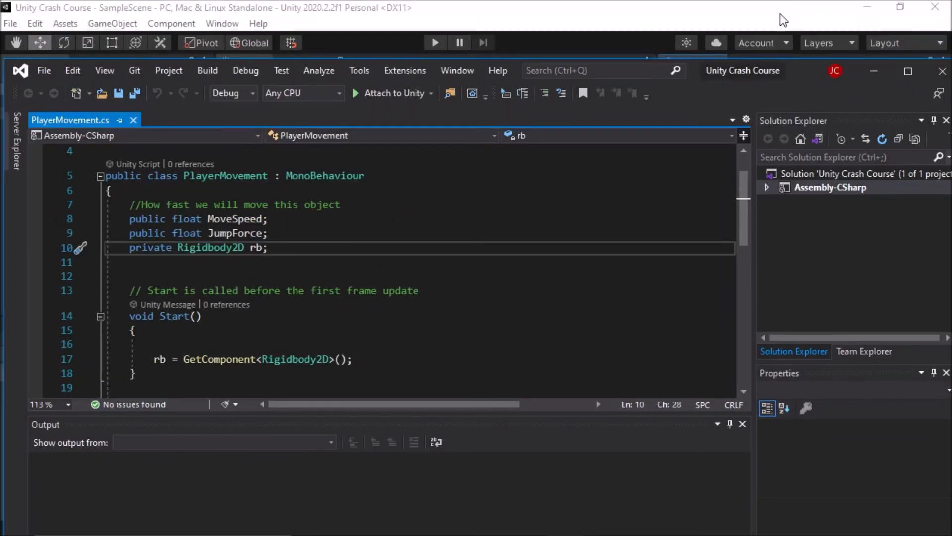
Switch to Unity to check the facingForward parameter, and reopen the PlayerMovement script in a maximized Visual Studio window.
{"action": "left_click", "coordinate": [585, 47]}
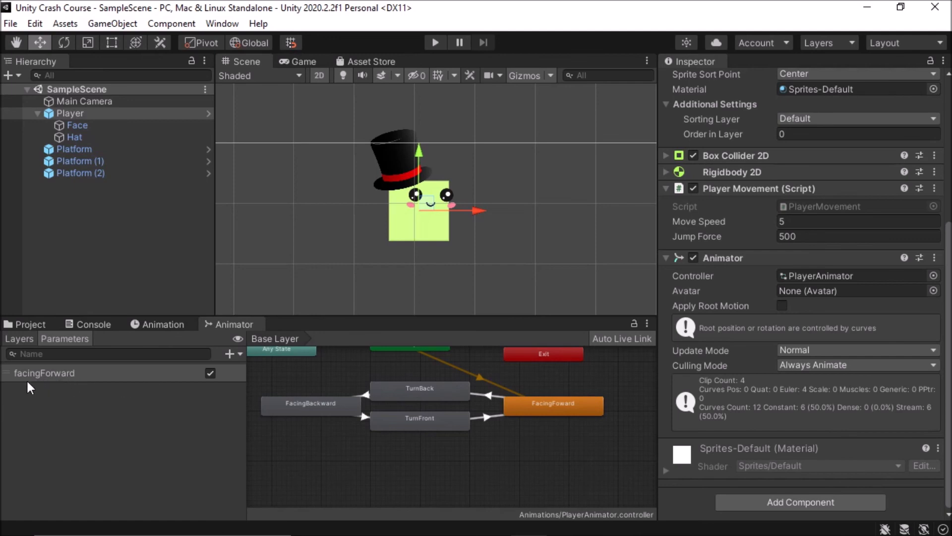
{"action": "right_click", "coordinate": [743, 191]}
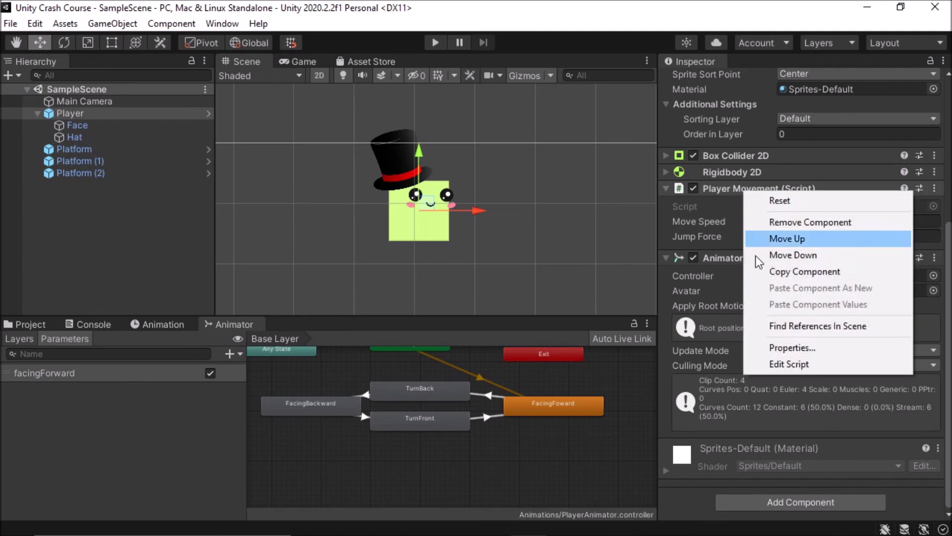
{"action": "left_click", "coordinate": [789, 363]}
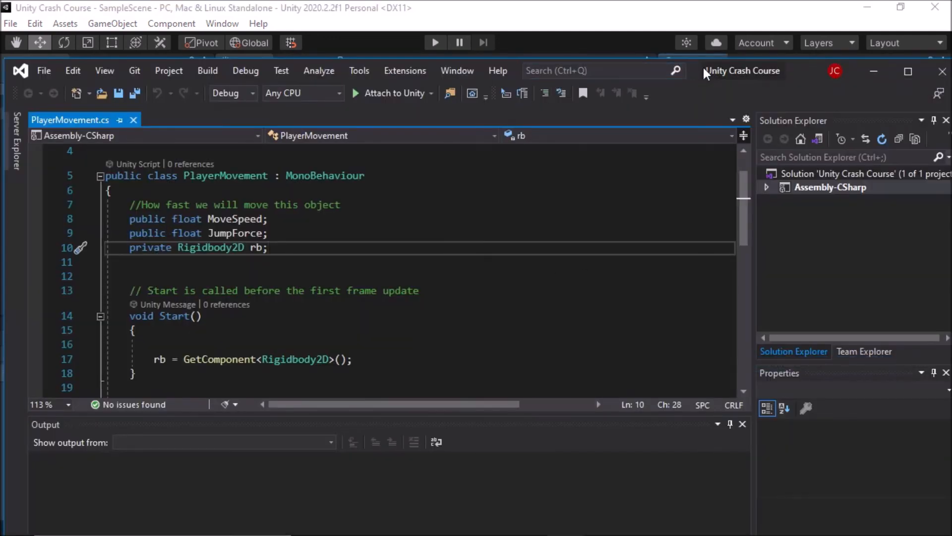
{"action": "double_click", "coordinate": [804, 73]}
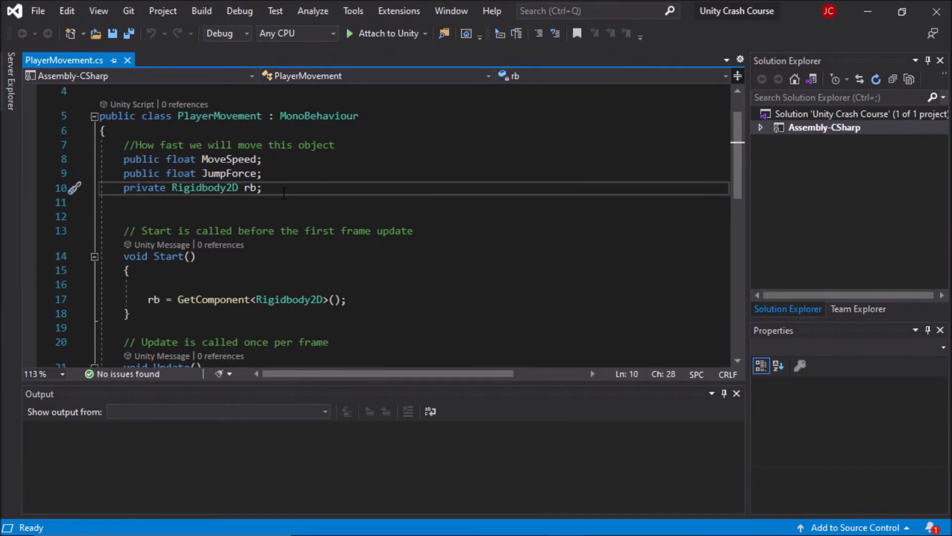
Declare a private Animator field named anim on a new line below the Rigidbody2D rb declaration.
{"action": "key", "text": "Return"}
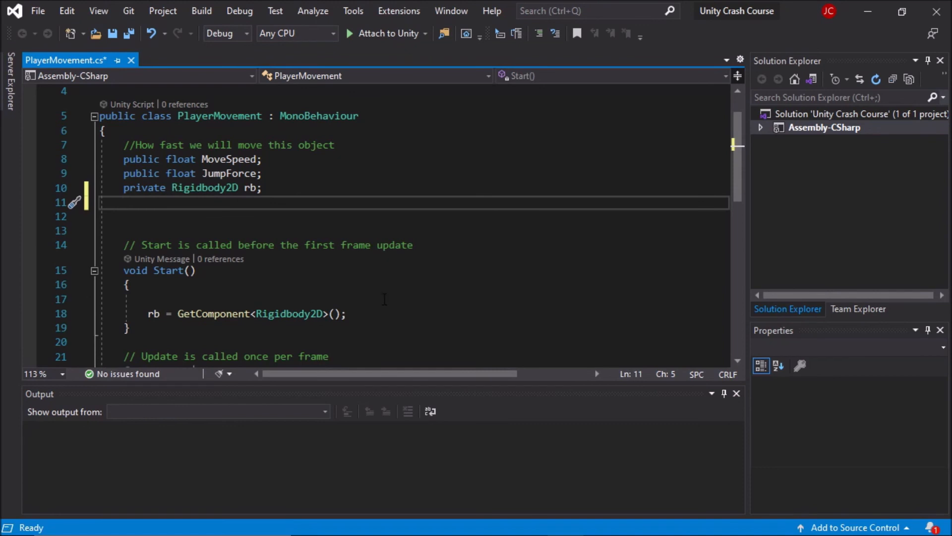
{"action": "type", "text": "private A"}
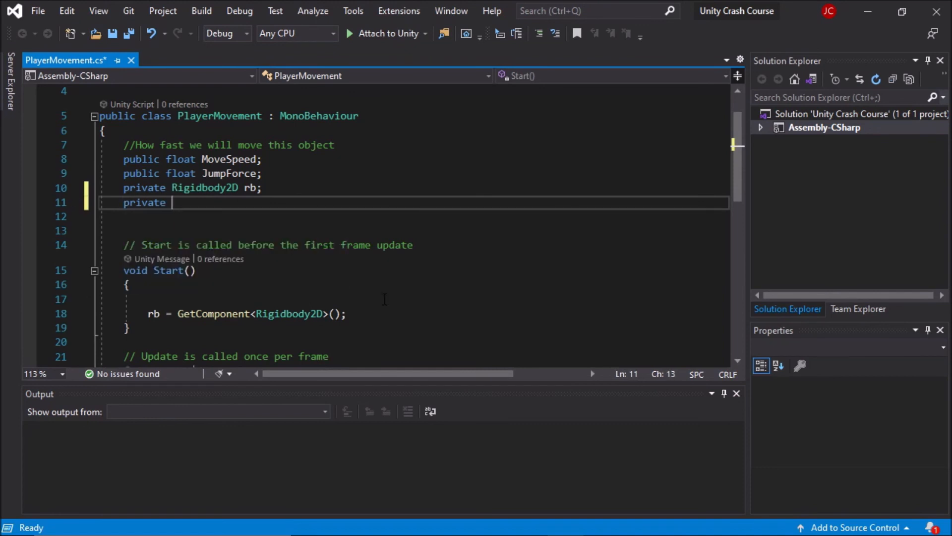
{"action": "type", "text": "nim"}
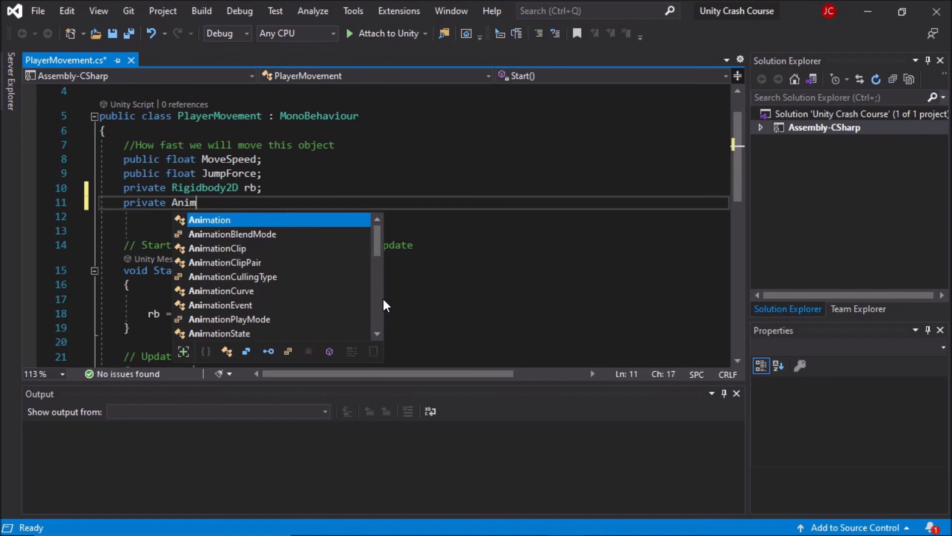
{"action": "type", "text": "ator a"}
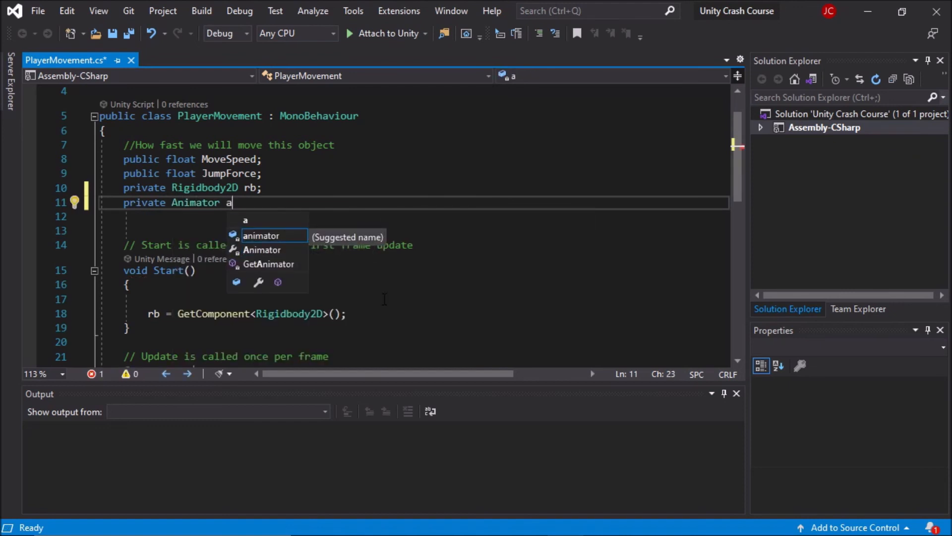
{"action": "type", "text": "nim;"}
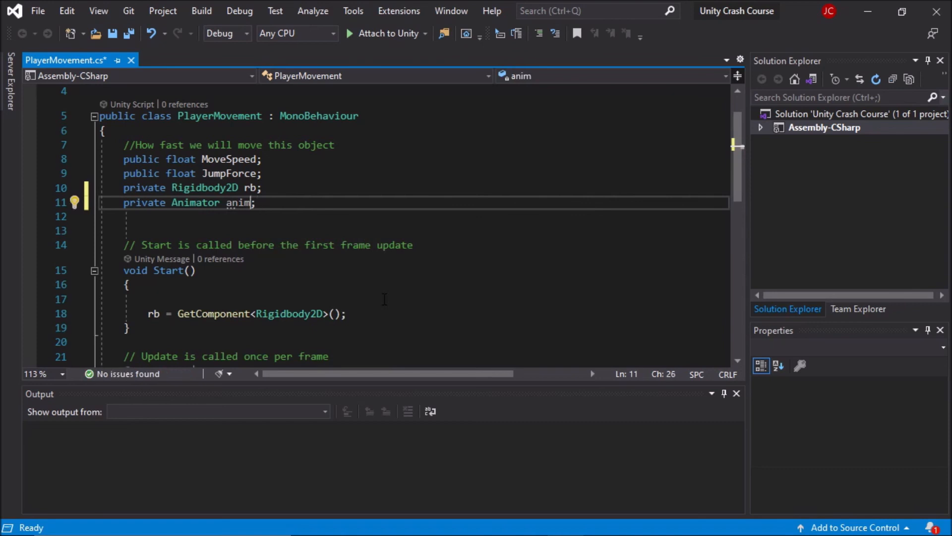
In Start(), add anim = GetComponent<Animator>(); below the rb assignment and save the script.
{"action": "key", "text": "Down"}
{"action": "key", "text": "Down"}
{"action": "key", "text": "Down"}
{"action": "key", "text": "Down"}
{"action": "key", "text": "Down"}
{"action": "key", "text": "Down"}
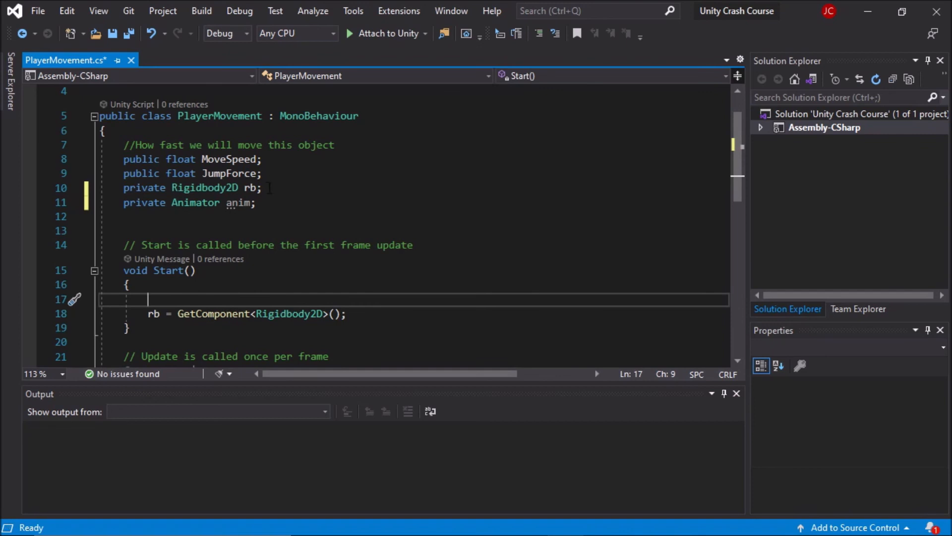
{"action": "left_click", "coordinate": [354, 308]}
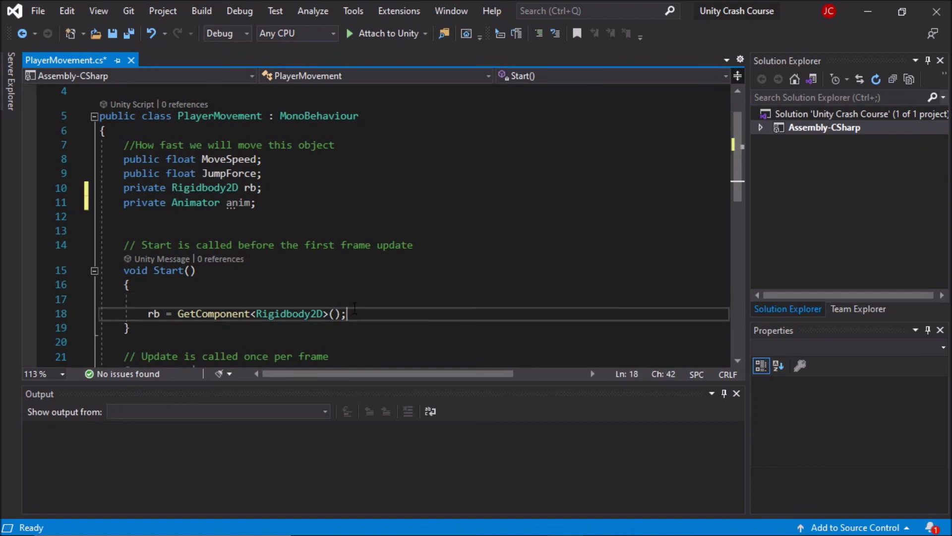
{"action": "key", "text": "Return"}
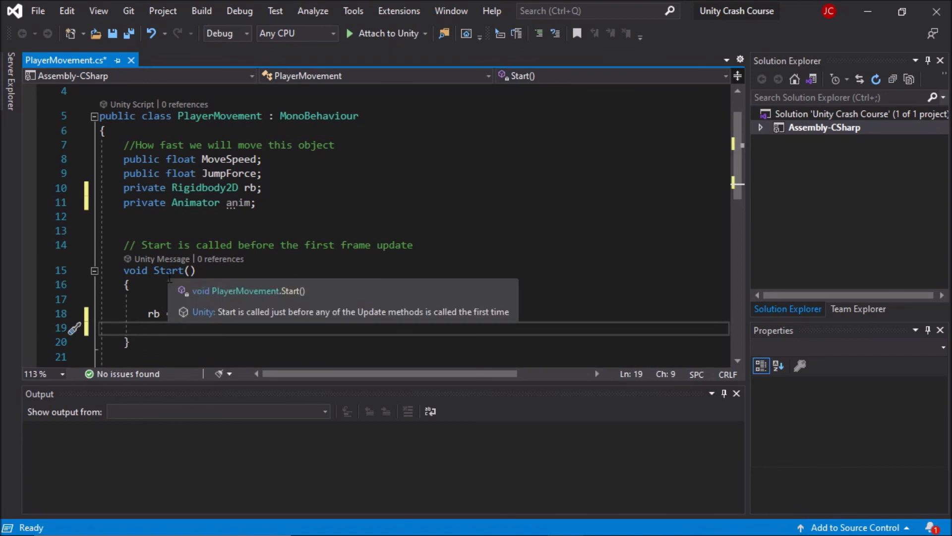
{"action": "scroll", "coordinate": [142, 309], "scroll_direction": "down", "scroll_amount": 1}
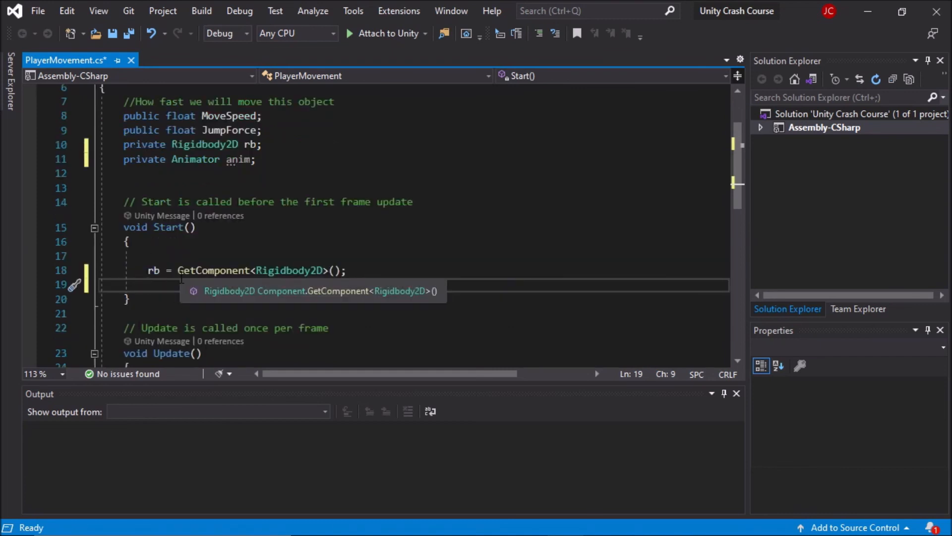
{"action": "type", "text": "anim"}
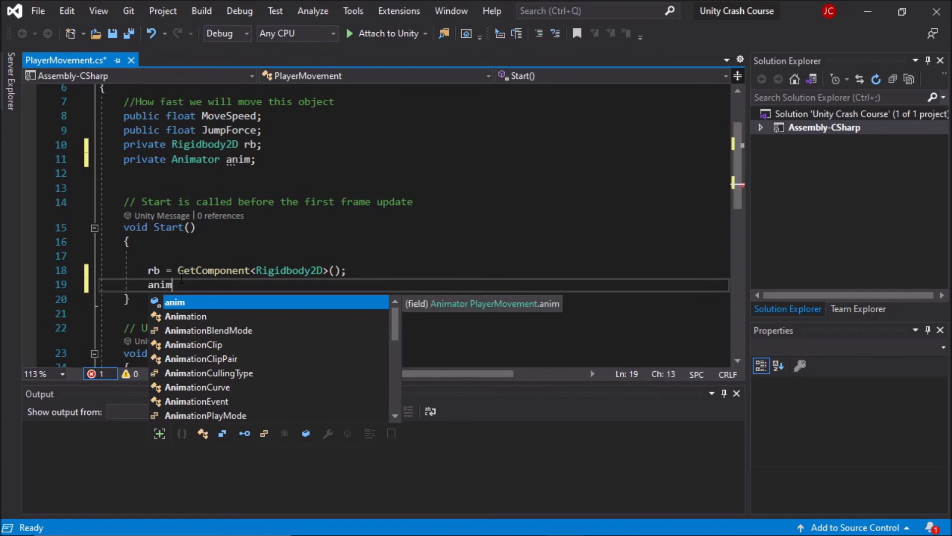
{"action": "type", "text": " = "}
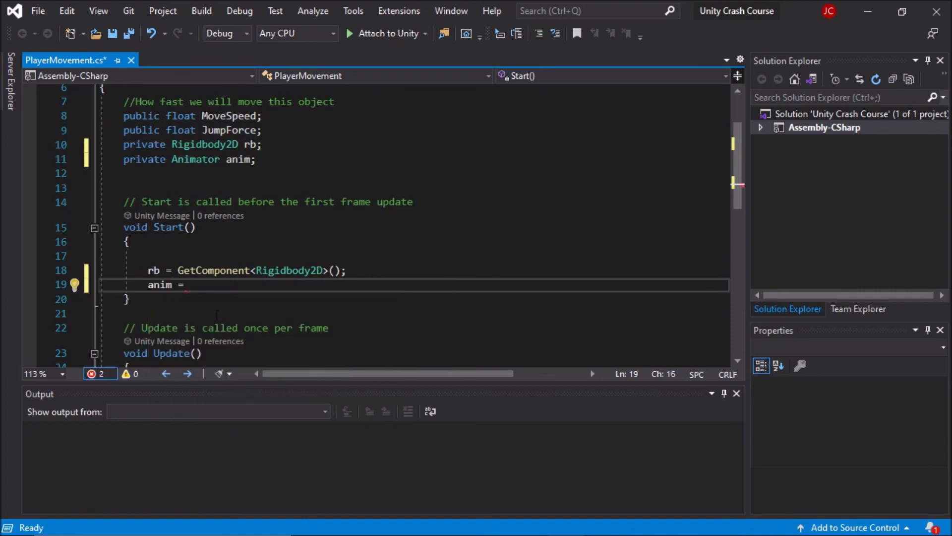
{"action": "type", "text": "Get"}
{"action": "key", "text": "Tab"}
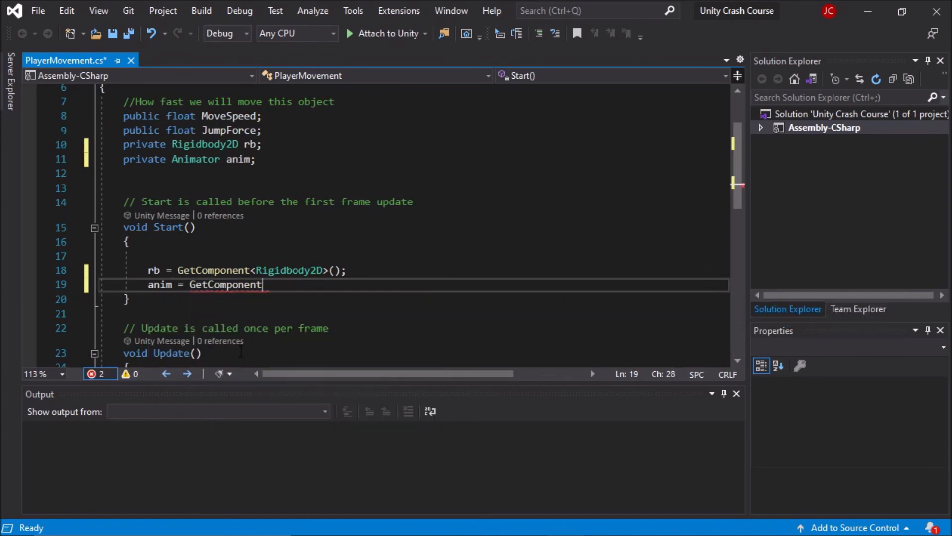
{"action": "type", "text": "<An>"}
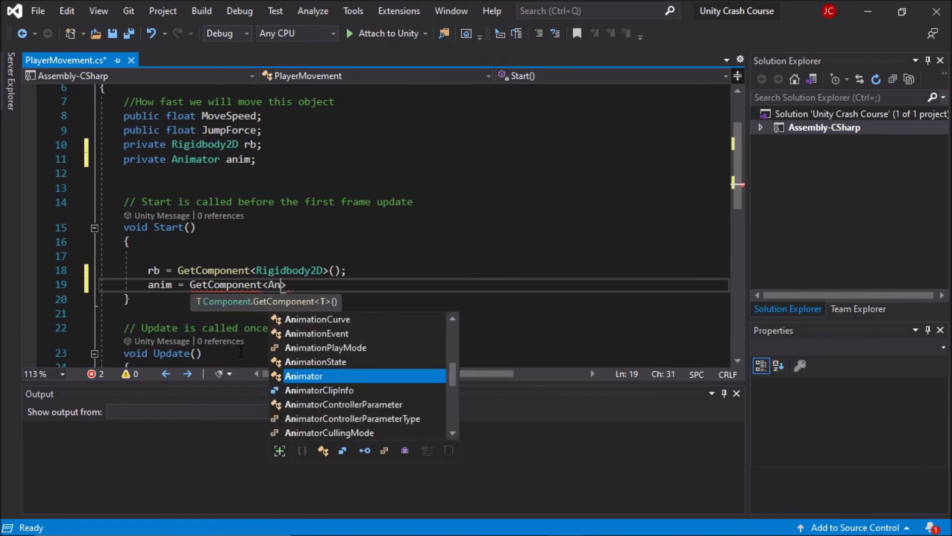
{"action": "key", "text": "Tab"}
{"action": "type", "text": ">();"}
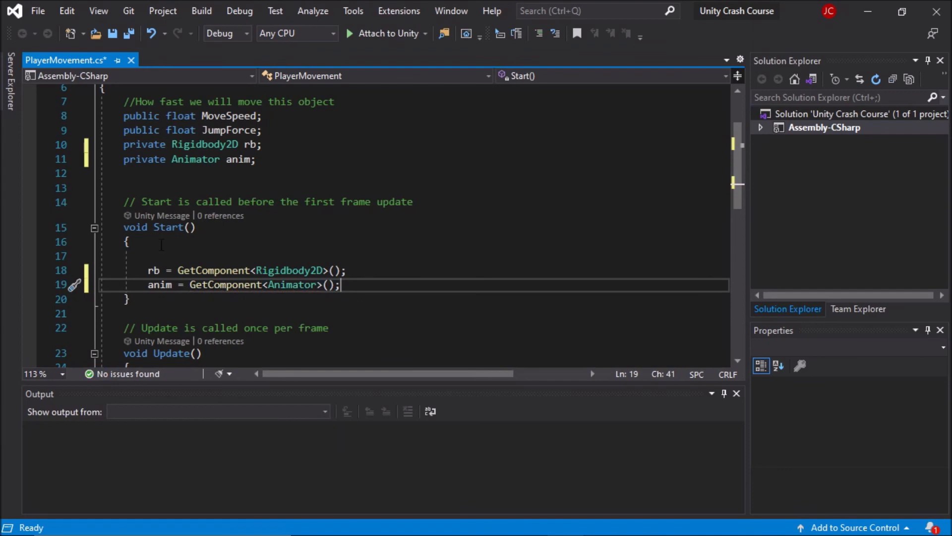
{"action": "key", "text": "ctrl+s"}
Review the transform.position line in Update() and add two blank lines between it and the Jump check.
{"action": "scroll", "coordinate": [106, 91], "scroll_direction": "down", "scroll_amount": 2}
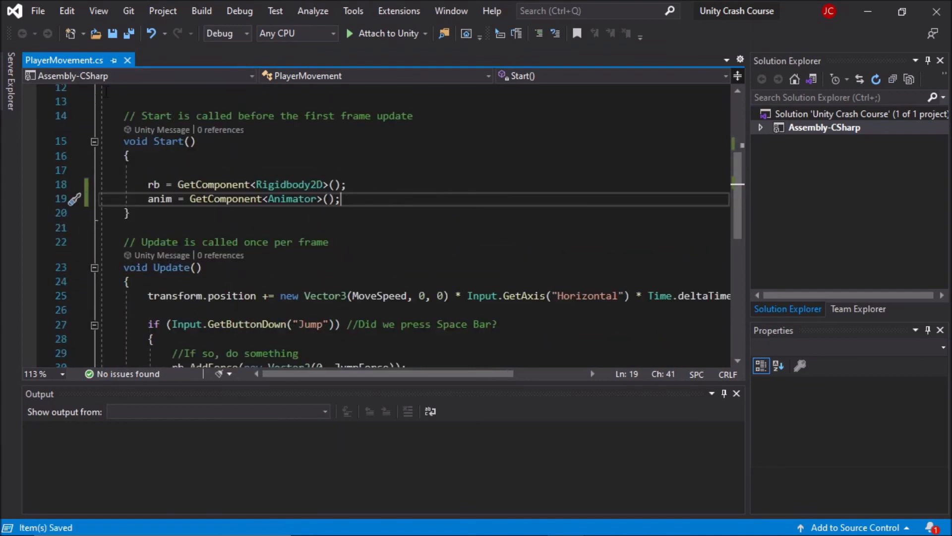
{"action": "scroll", "coordinate": [362, 206], "scroll_direction": "down", "scroll_amount": 2}
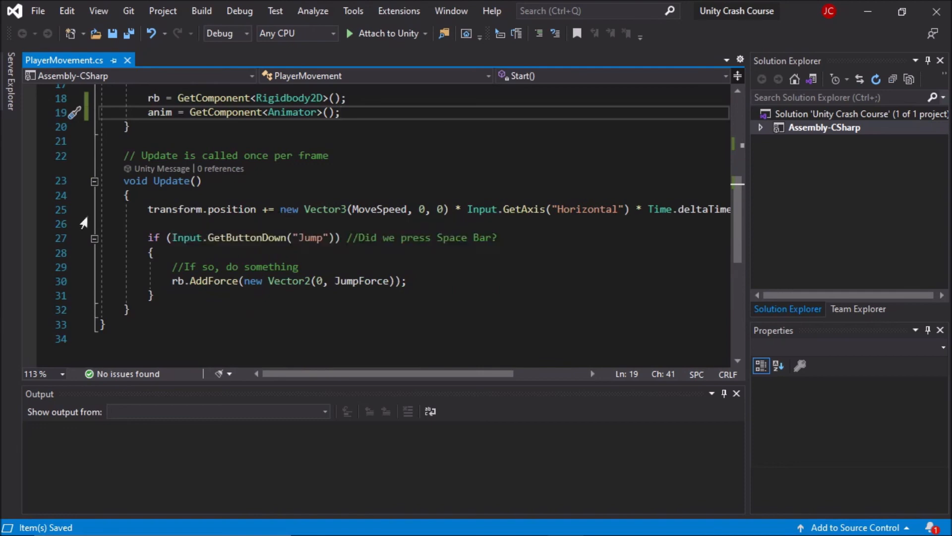
{"action": "scroll", "coordinate": [129, 272], "scroll_direction": "up", "scroll_amount": 1}
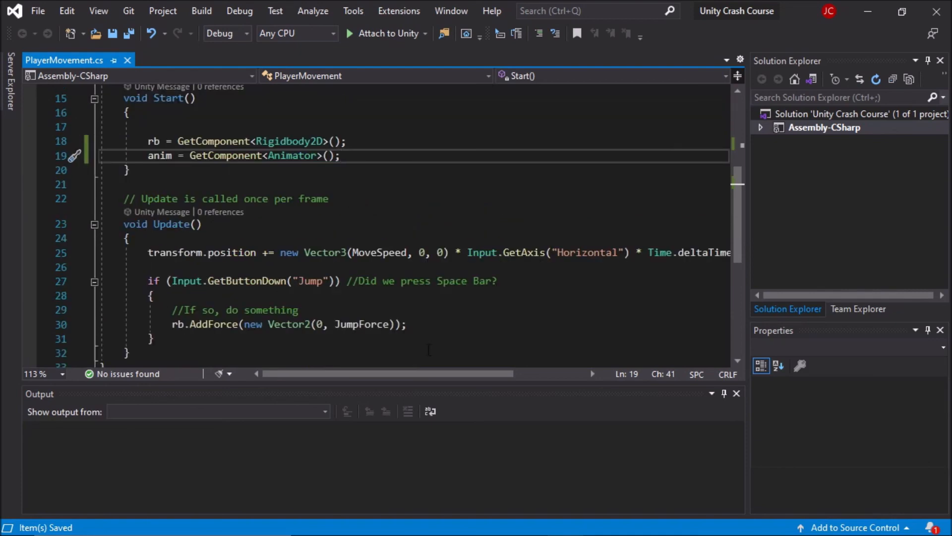
{"action": "mouse_move", "coordinate": [388, 374]}
{"action": "left_mouse_down"}
{"action": "mouse_move", "coordinate": [415, 373]}
{"action": "mouse_move", "coordinate": [382, 373]}
{"action": "left_mouse_up"}
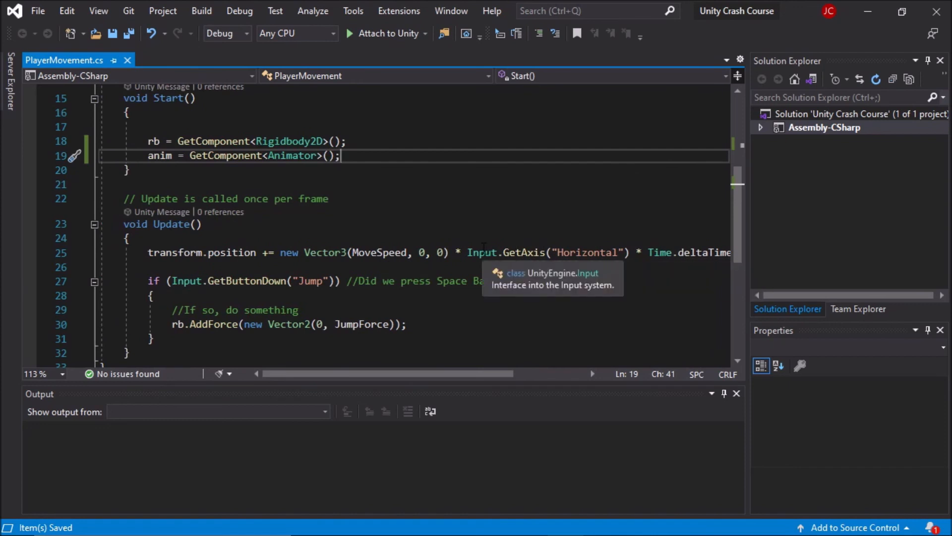
{"action": "double_click", "coordinate": [169, 253]}
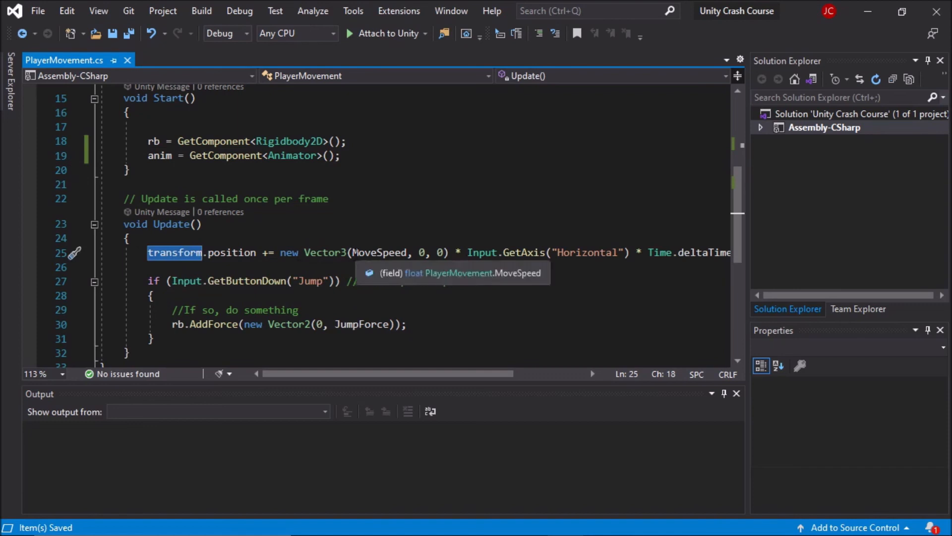
{"action": "left_click_drag", "start_coordinate": [468, 253], "coordinate": [632, 263]}
{"action": "left_click", "coordinate": [631, 264]}
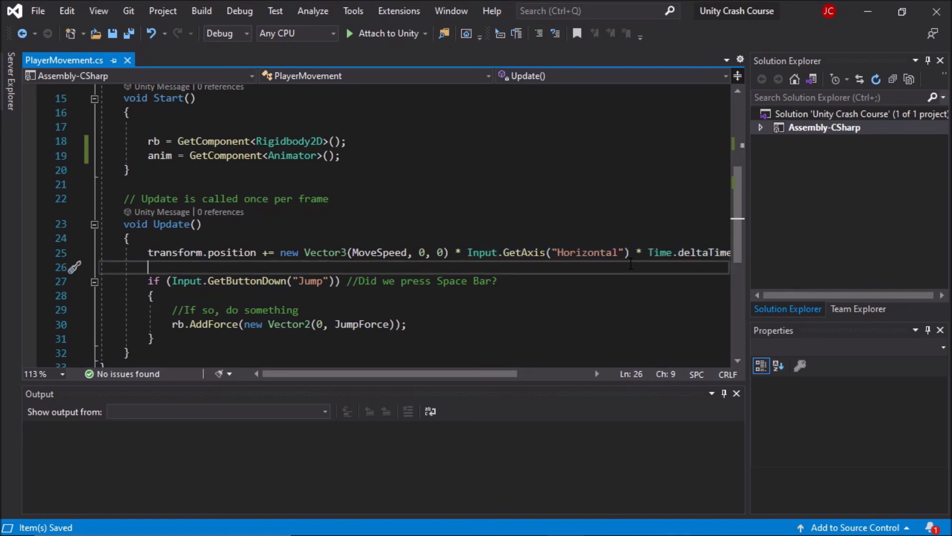
{"action": "key", "text": "Return"}
{"action": "key", "text": "Return"}
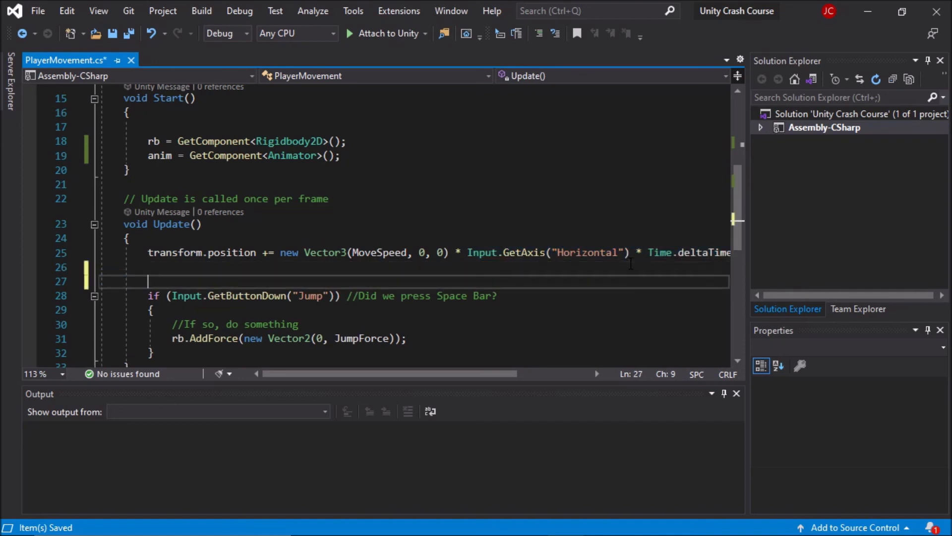
{"action": "key", "text": "Up"}
{"action": "key", "text": "Up"}
{"action": "key", "text": "Down"}
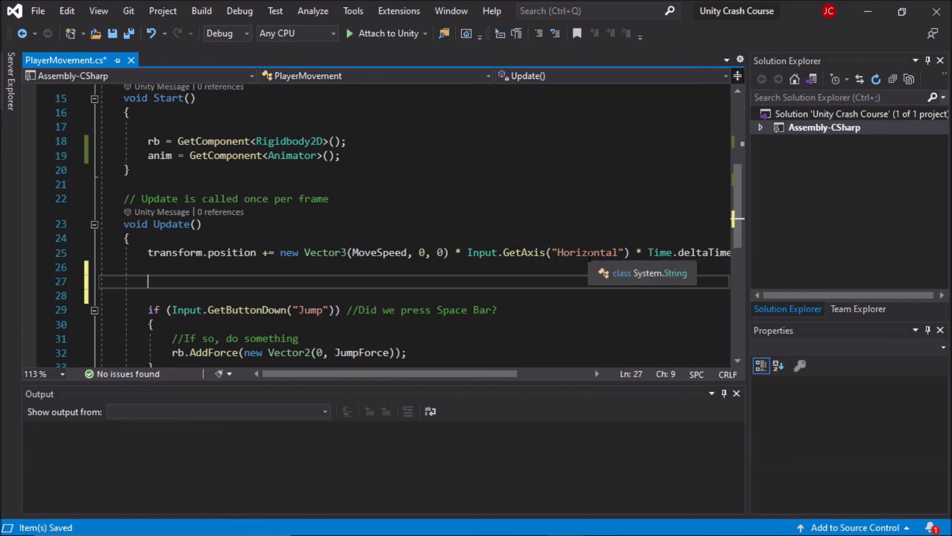
On the blank line between the transform.position line and the Jump check, start an if condition calling Input.GetAxisRaw().
{"action": "scroll", "coordinate": [484, 241], "scroll_direction": "up", "scroll_amount": 1}
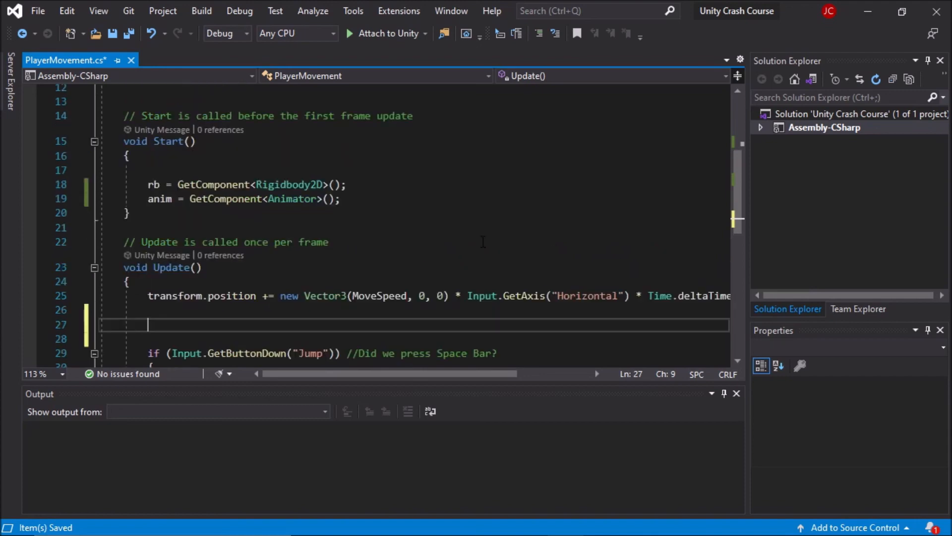
{"action": "scroll", "coordinate": [483, 242], "scroll_direction": "up", "scroll_amount": 2}
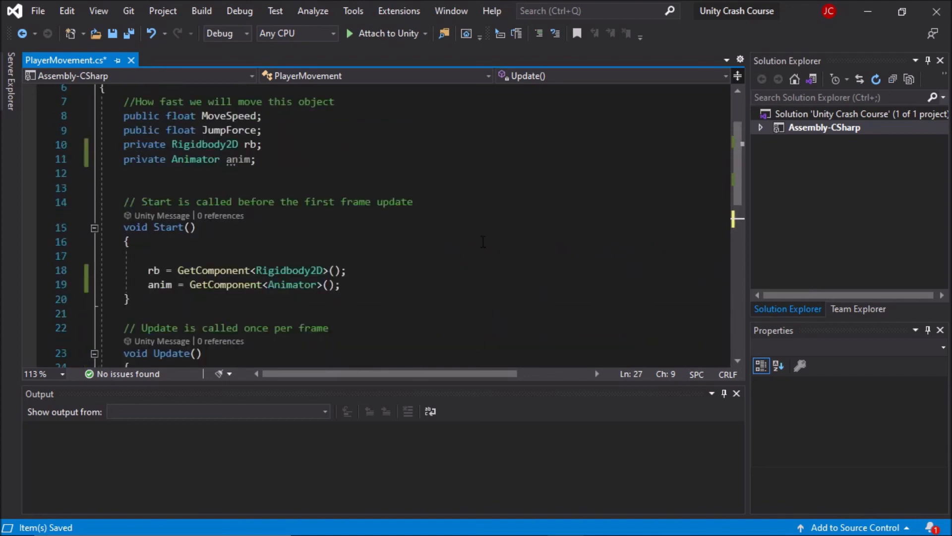
{"action": "scroll", "coordinate": [333, 176], "scroll_direction": "down", "scroll_amount": 1}
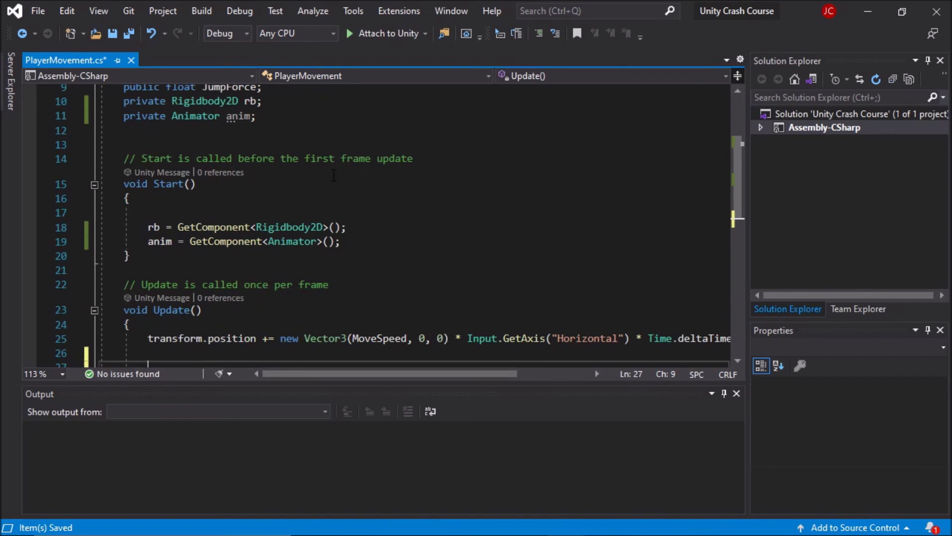
{"action": "scroll", "coordinate": [334, 175], "scroll_direction": "down", "scroll_amount": 1}
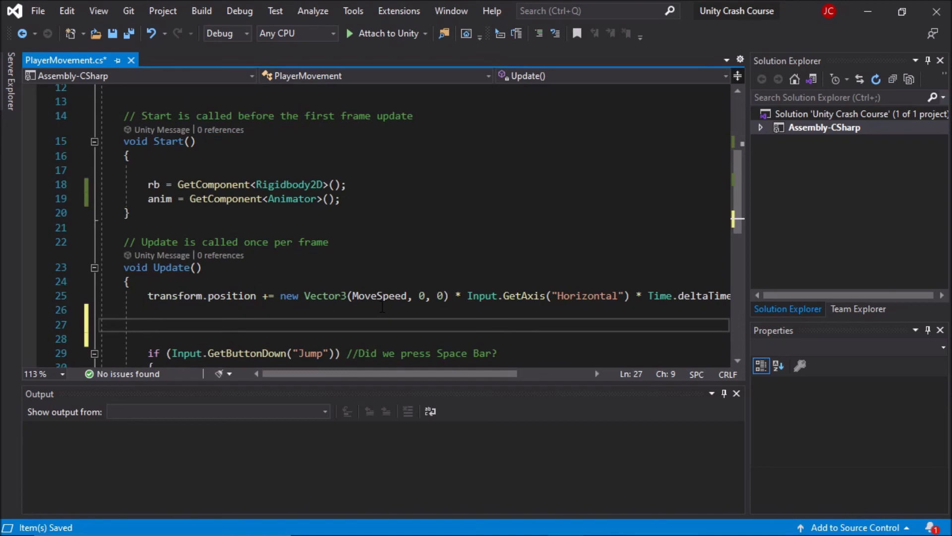
{"action": "scroll", "coordinate": [383, 307], "scroll_direction": "down", "scroll_amount": 3}
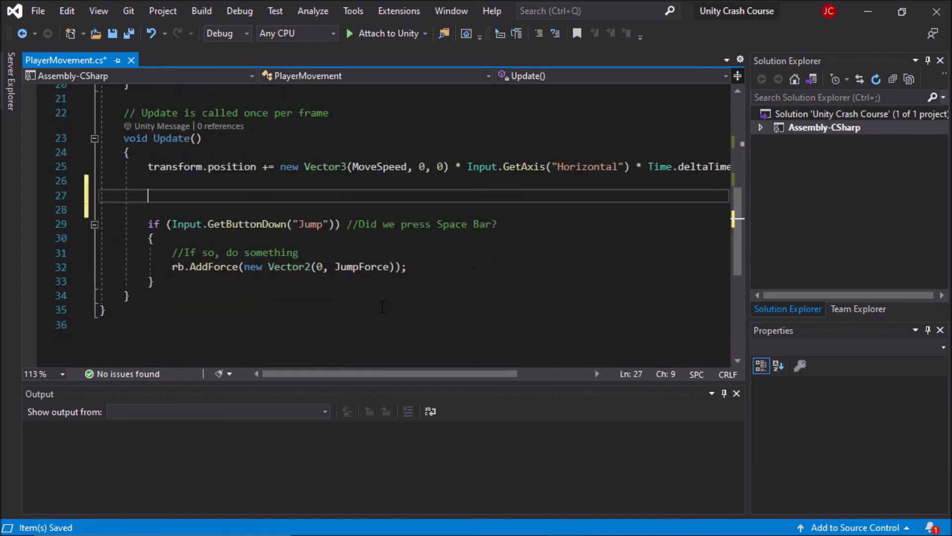
{"action": "scroll", "coordinate": [248, 226], "scroll_direction": "up", "scroll_amount": 4}
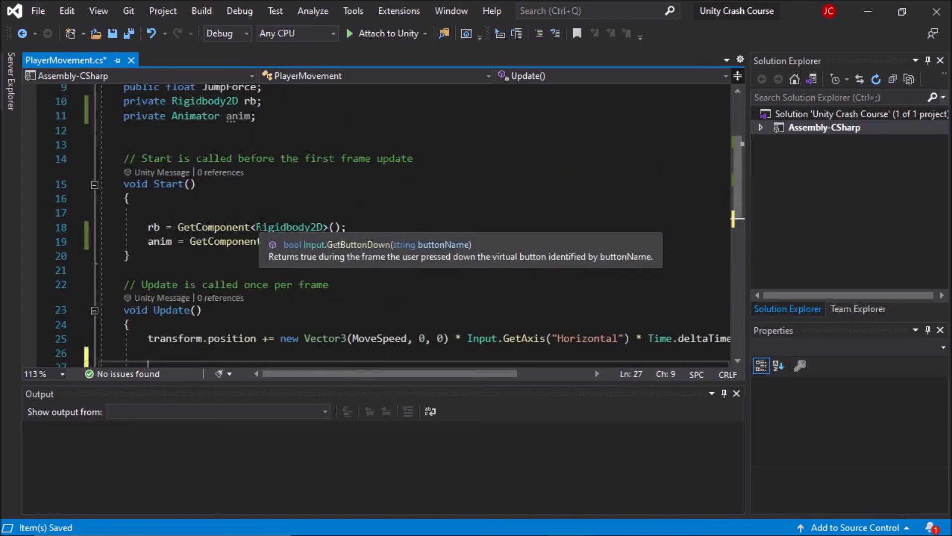
{"action": "scroll", "coordinate": [258, 225], "scroll_direction": "down", "scroll_amount": 1}
{"action": "type", "text": "if("}
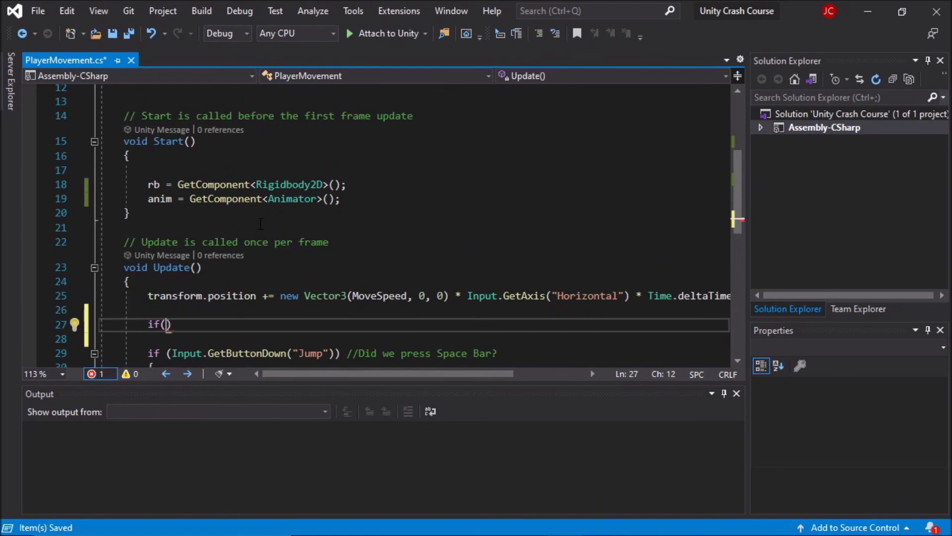
{"action": "type", "text": "Input.G"}
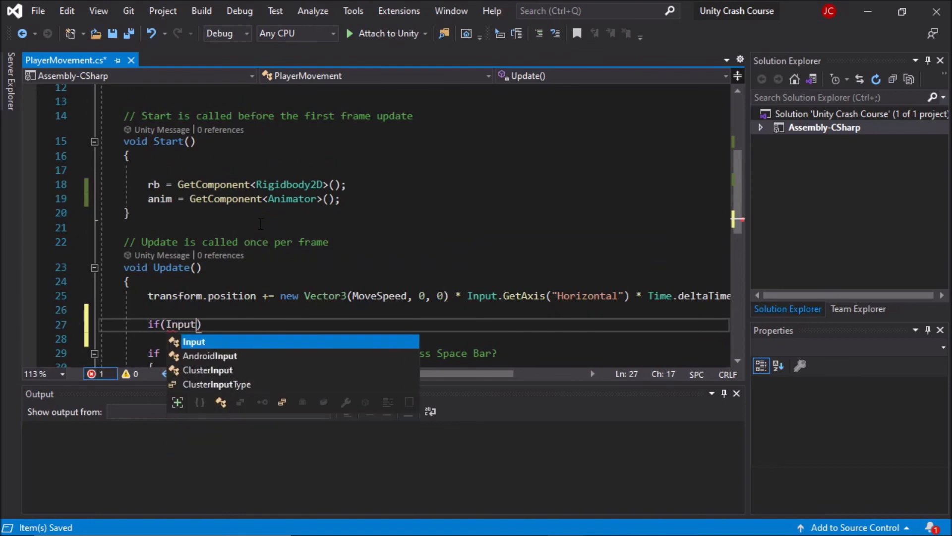
{"action": "type", "text": "etA"}
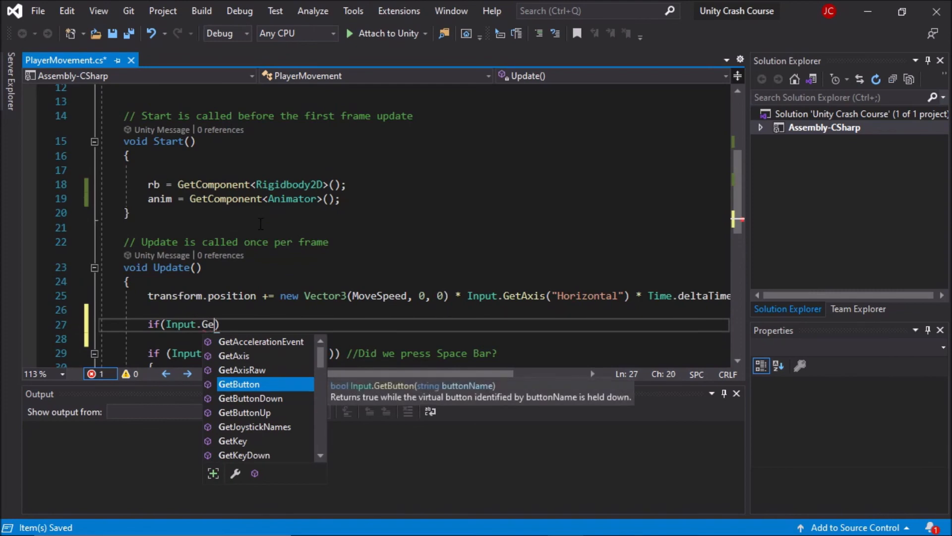
{"action": "type", "text": "x"}
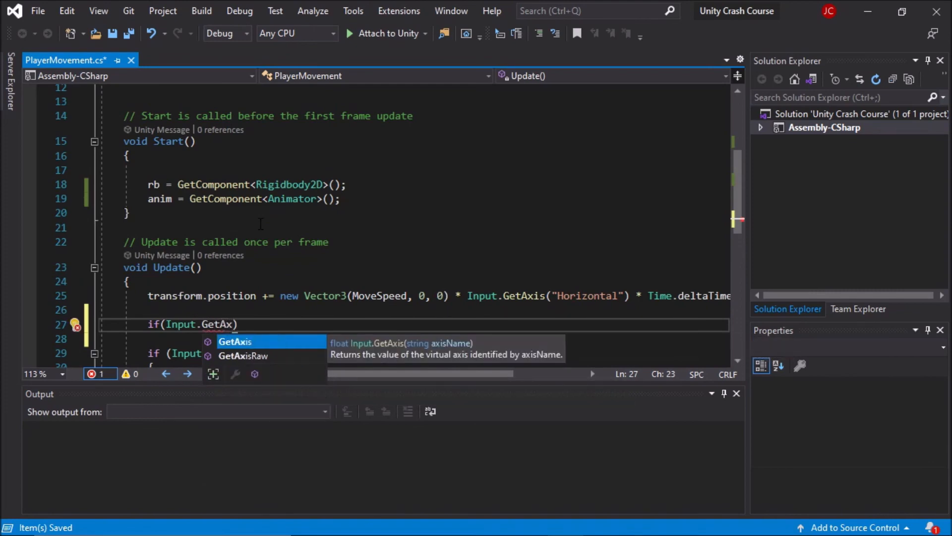
{"action": "key", "text": "Down"}
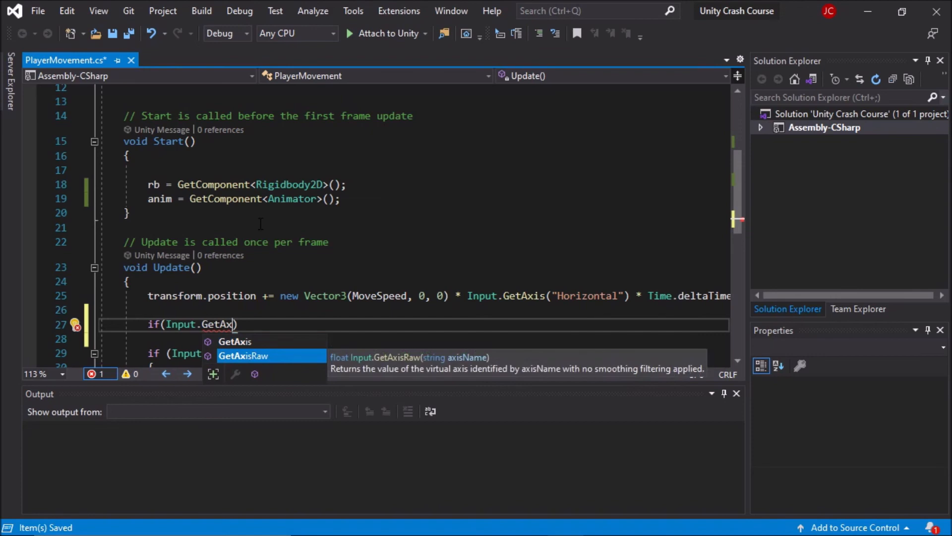
{"action": "key", "text": "Tab"}
{"action": "type", "text": "("}
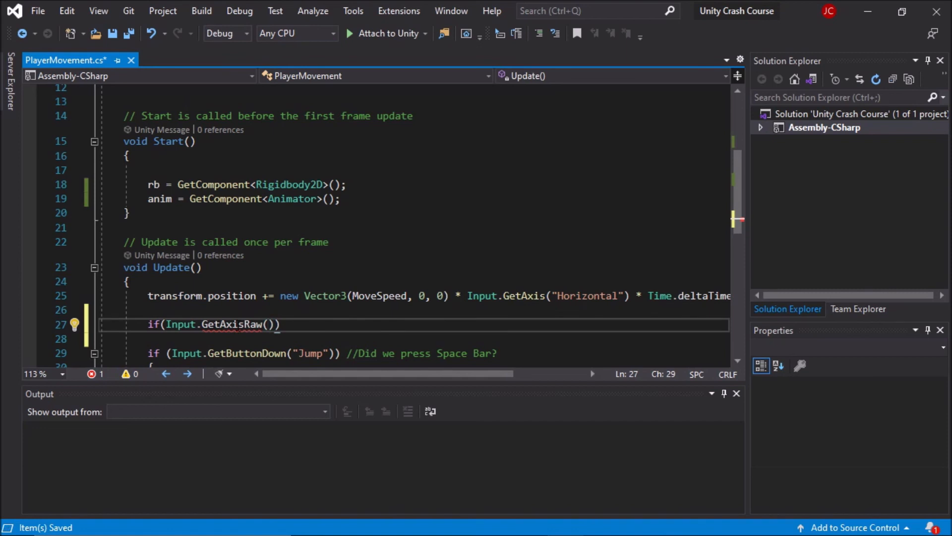
Pass "Horizontal" to GetAxisRaw and complete the condition with == 1.
{"action": "mouse_move", "coordinate": [238, 326]}
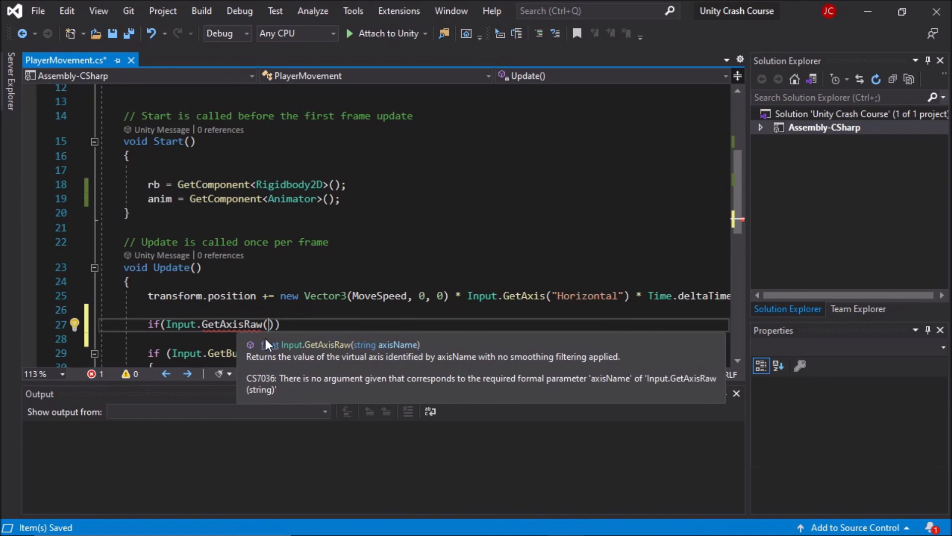
{"action": "left_click", "coordinate": [280, 320]}
{"action": "type", "text": "\"\""}
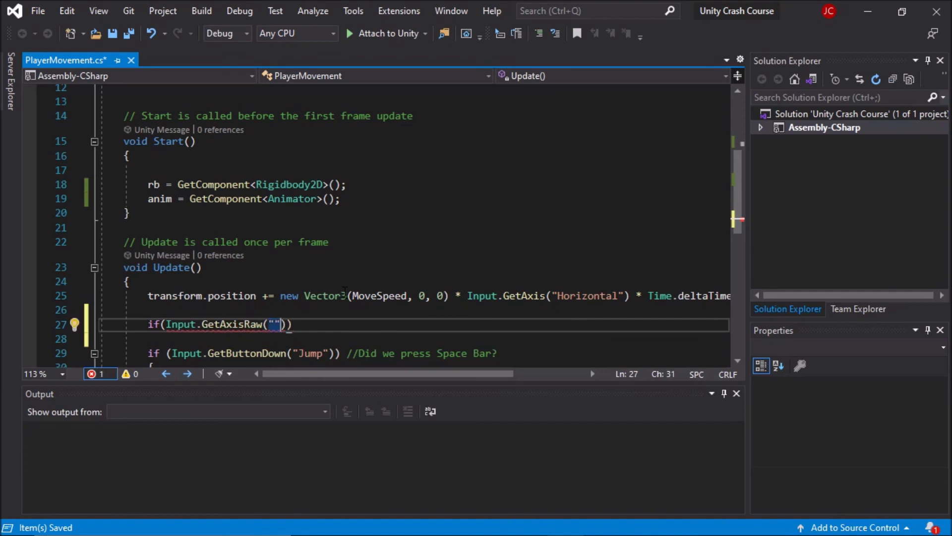
{"action": "key", "text": "Left"}
{"action": "type", "text": "Horizontal"}
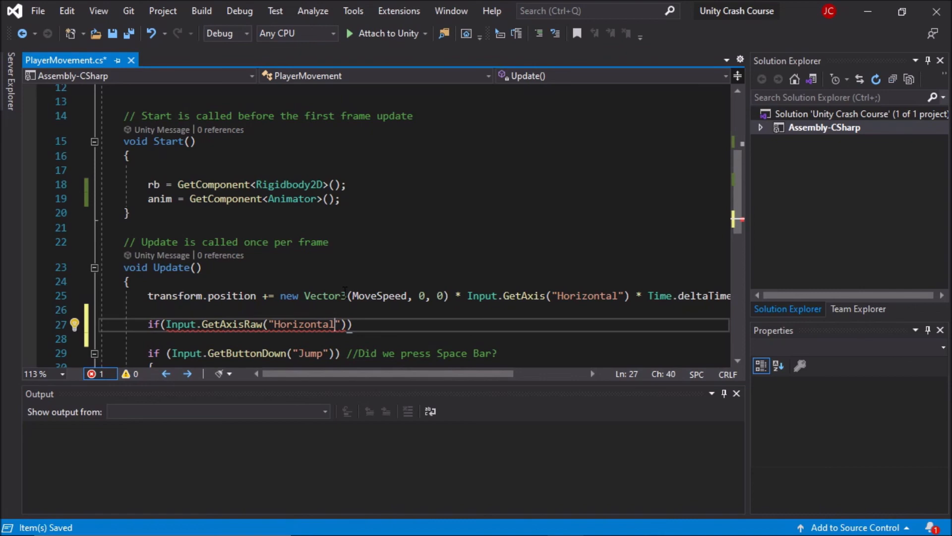
{"action": "key", "text": "Right"}
{"action": "key", "text": "Right"}
{"action": "mouse_move", "coordinate": [234, 325]}
{"action": "type", "text": "== 1"}
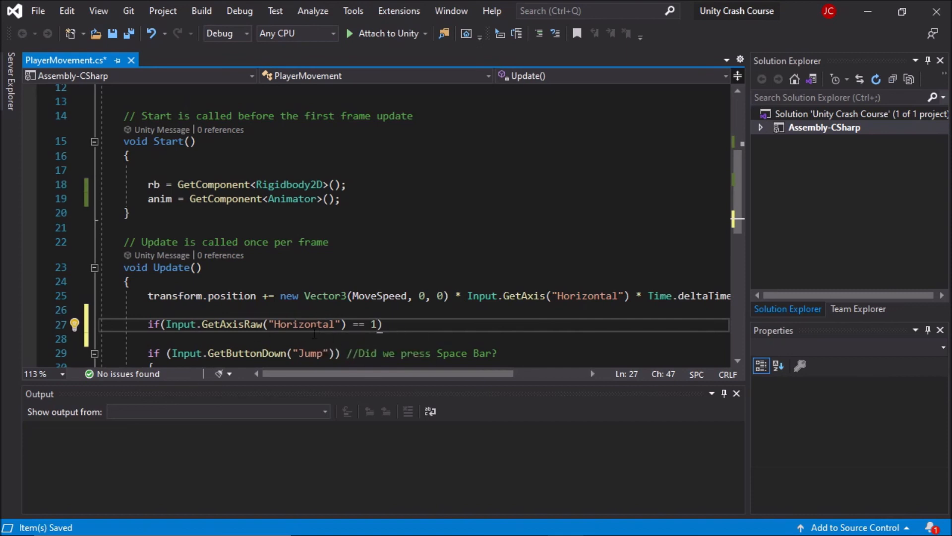
Add a braced body below the if condition and start an anim.SetBool() call inside it.
{"action": "left_click", "coordinate": [410, 326]}
{"action": "type", "text": "{"}
{"action": "key", "text": "Return"}
{"action": "scroll", "coordinate": [410, 326], "scroll_direction": "down", "scroll_amount": 1}
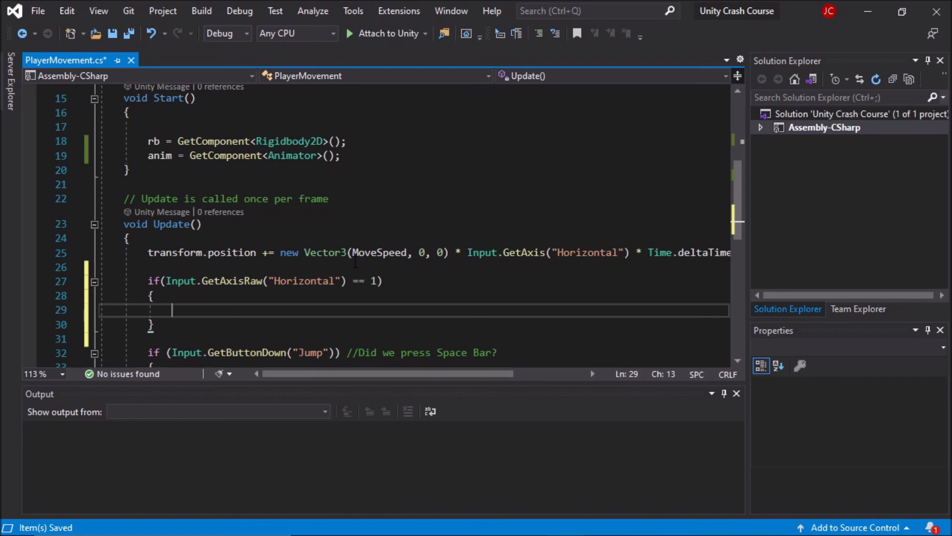
{"action": "type", "text": "anim"}
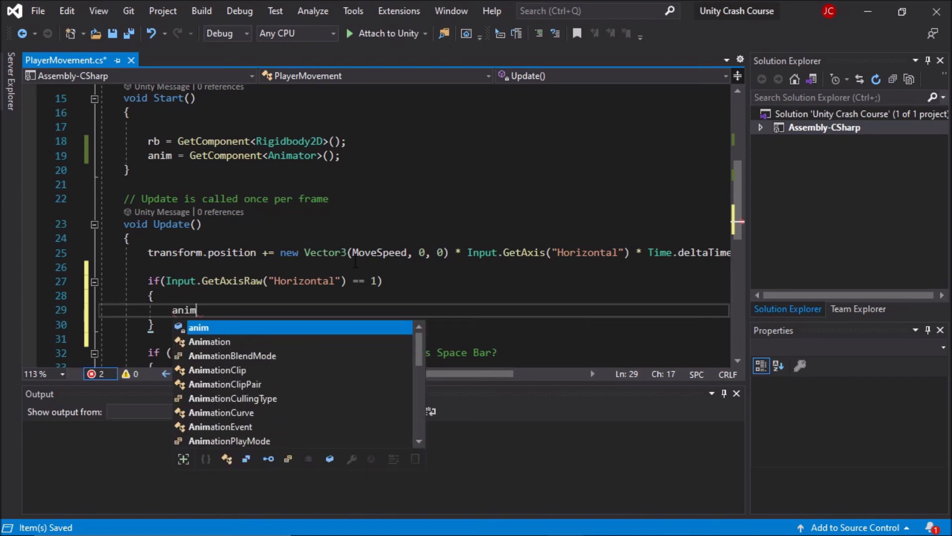
{"action": "type", "text": "."}
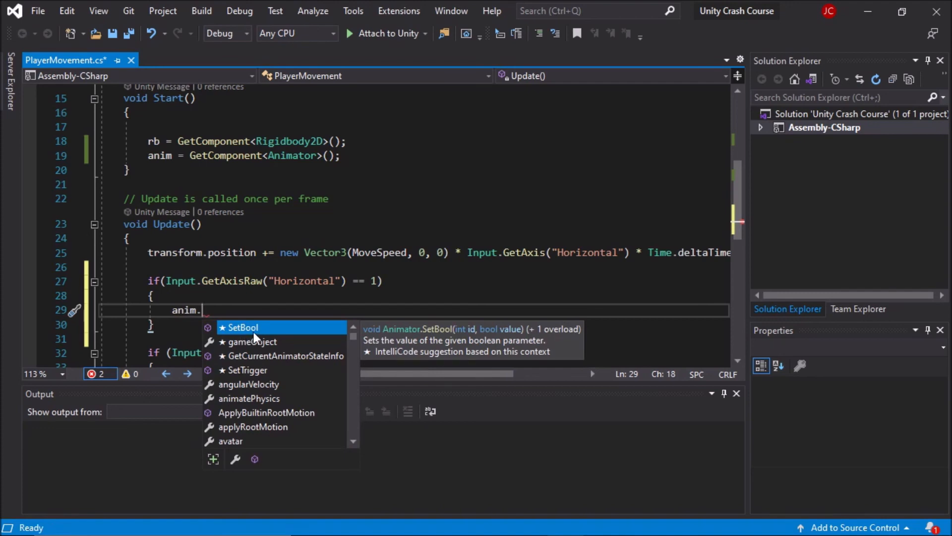
{"action": "type", "text": "Set"}
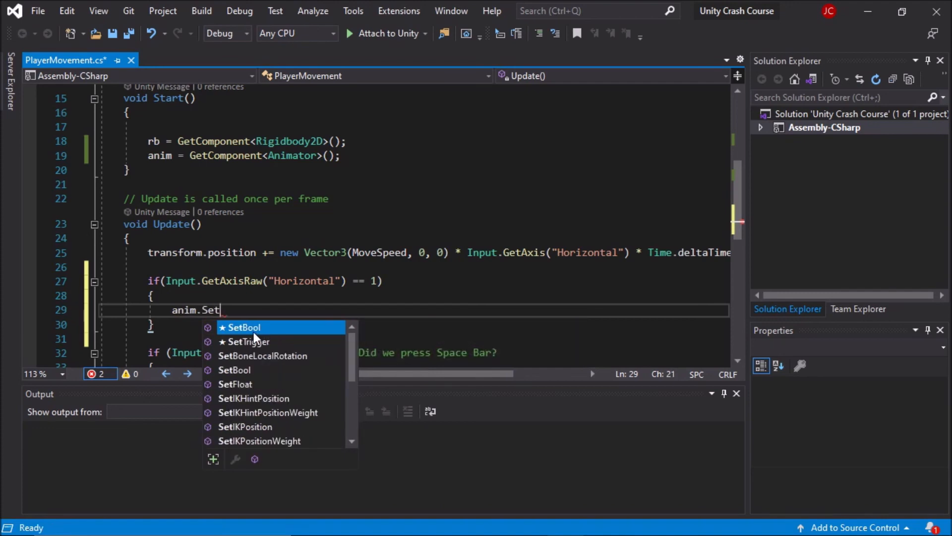
{"action": "type", "text": "Bool("}
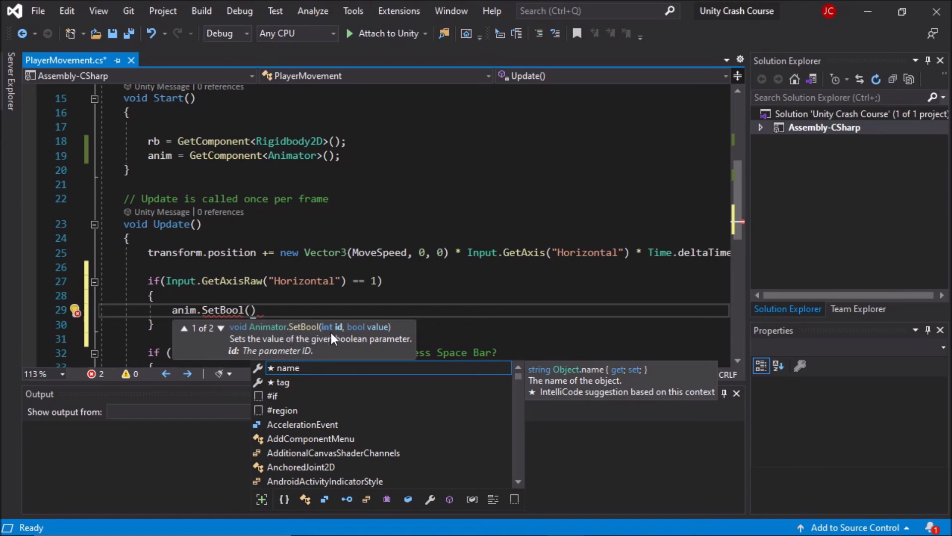
Show SetBool's string name overload and enter an empty string followed by a comma as its first argument.
{"action": "left_click", "coordinate": [224, 329]}
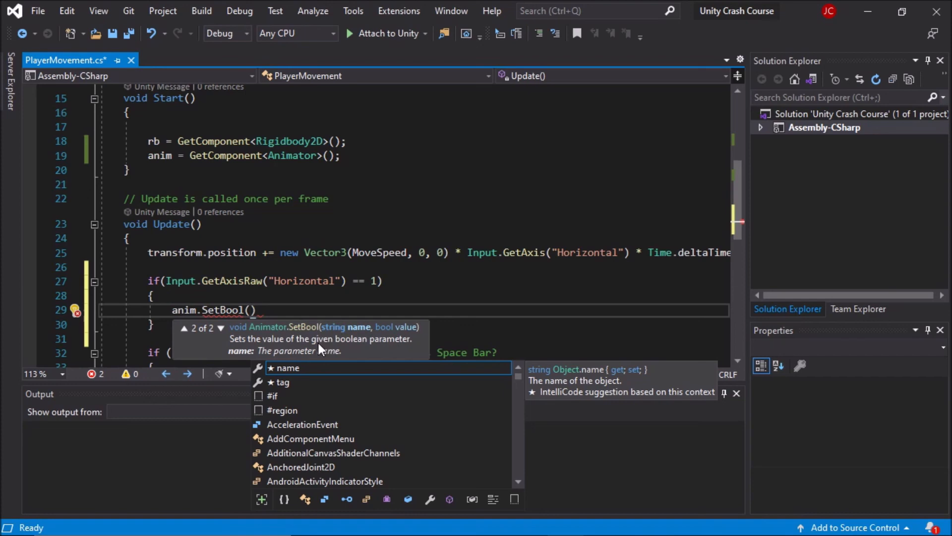
{"action": "key", "text": "Escape"}
{"action": "type", "text": "\""}
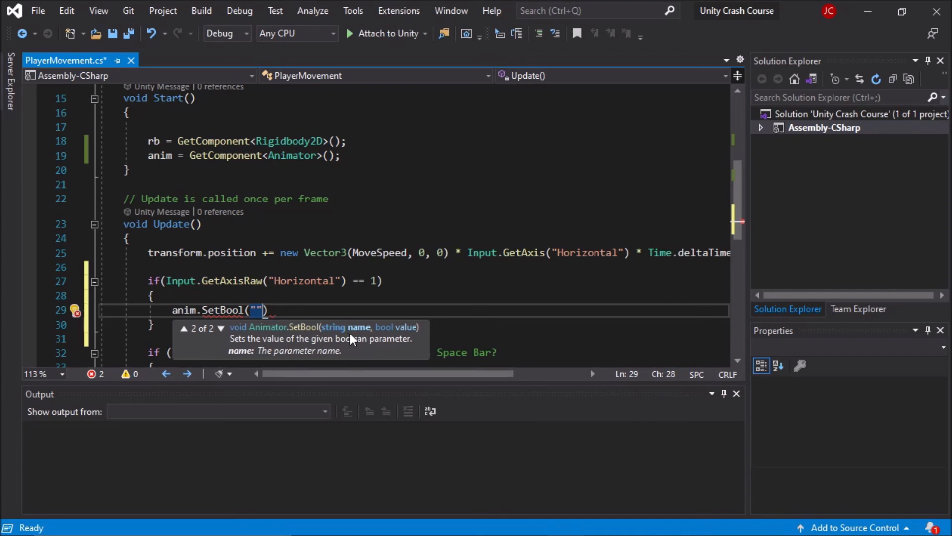
{"action": "key", "text": "Right"}
{"action": "type", "text": ","}
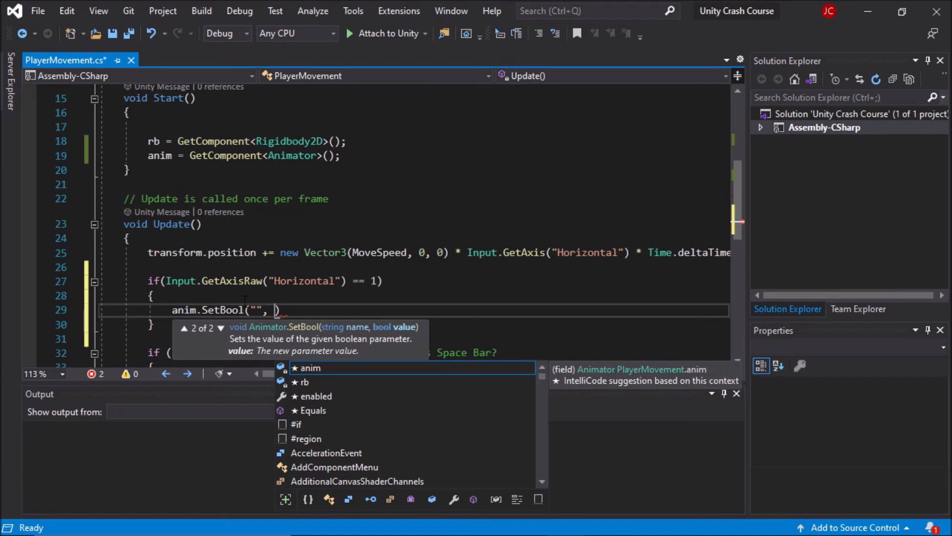
{"action": "left_click", "coordinate": [245, 301]}
{"action": "type", "text": "tr"}
{"action": "key", "text": "BackSpace"}
{"action": "key", "text": "BackSpace"}
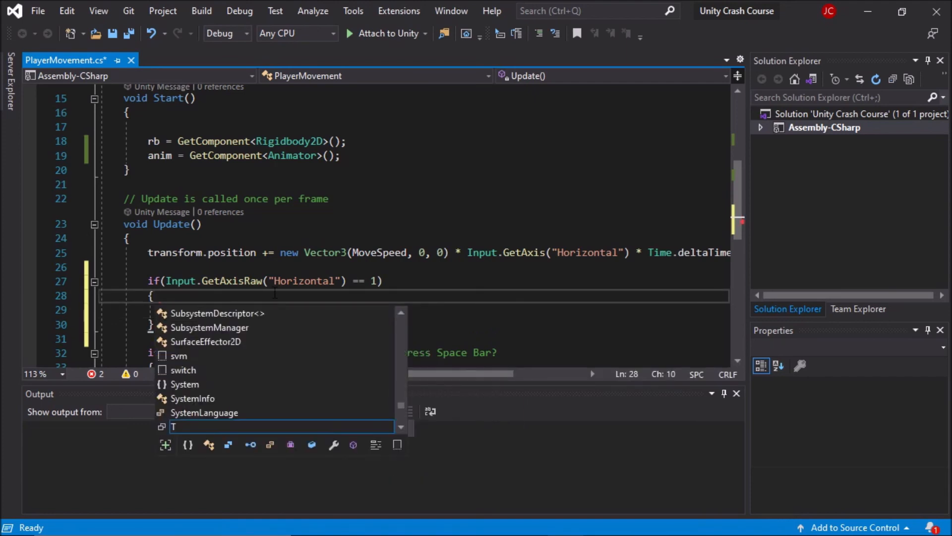
{"action": "key", "text": "Escape"}
Enter true as SetBool's second argument and end the statement with a semicolon.
{"action": "left_click", "coordinate": [269, 311]}
{"action": "type", "text": "true"}
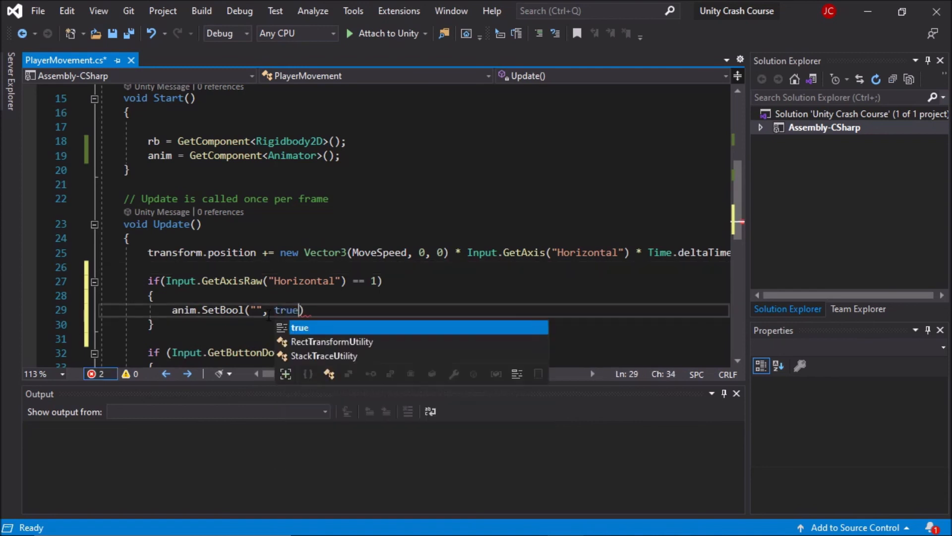
{"action": "type", "text": ");"}
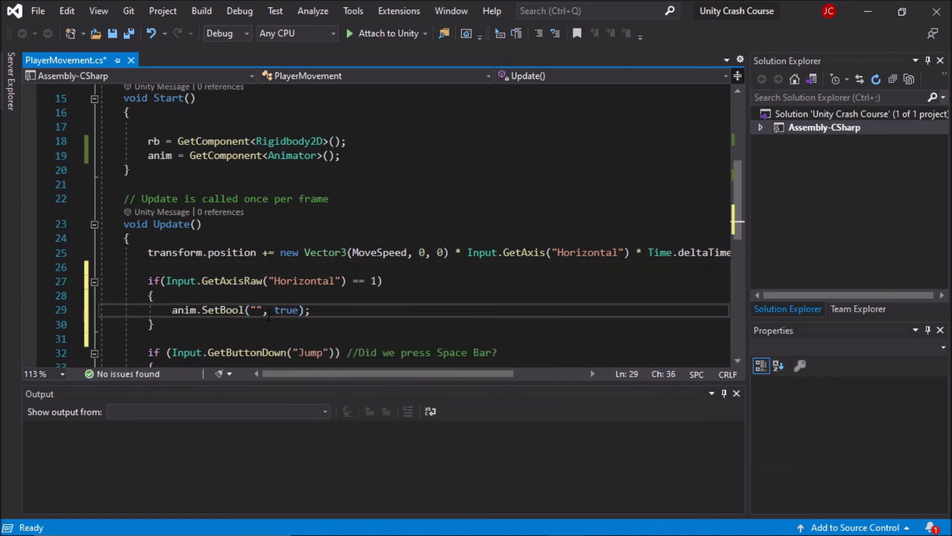
{"action": "key", "text": "ctrl+s"}
Switch to Unity to check the animator parameter's exact name, and reopen the PlayerMovement script in Visual Studio.
{"action": "left_click", "coordinate": [868, 11]}
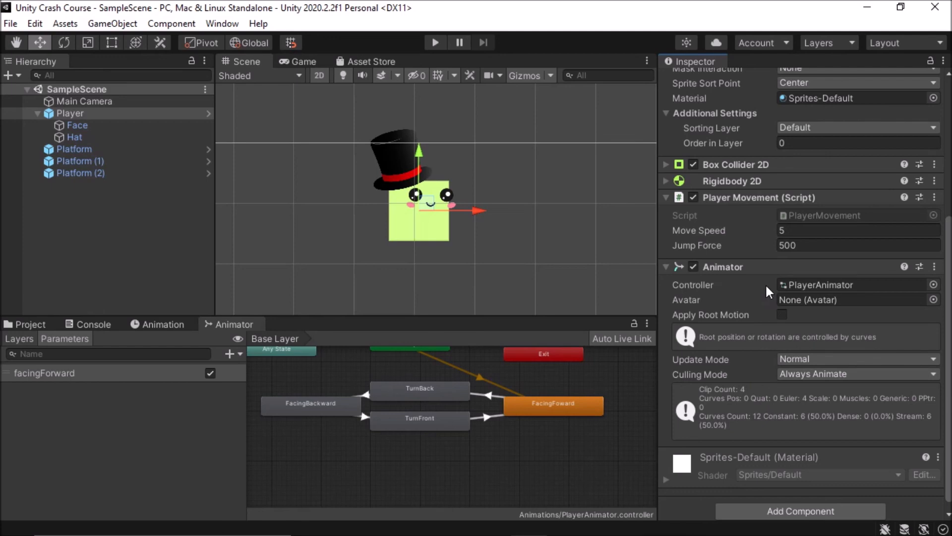
{"action": "right_click", "coordinate": [745, 201]}
{"action": "left_click", "coordinate": [781, 373]}
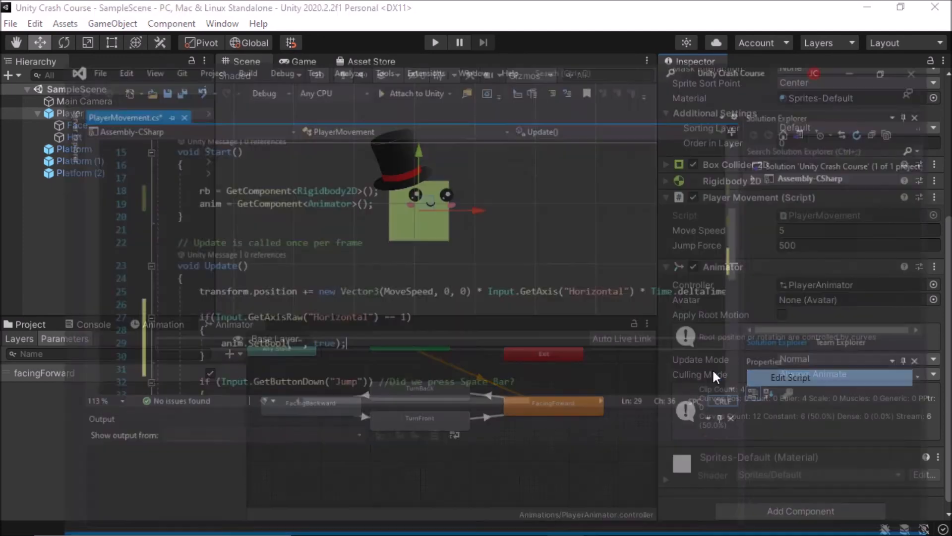
Fill SetBool's empty string with facingForward and save the script.
{"action": "left_click", "coordinate": [256, 310]}
{"action": "type", "text": "facing"}
{"action": "type", "text": "Forward"}
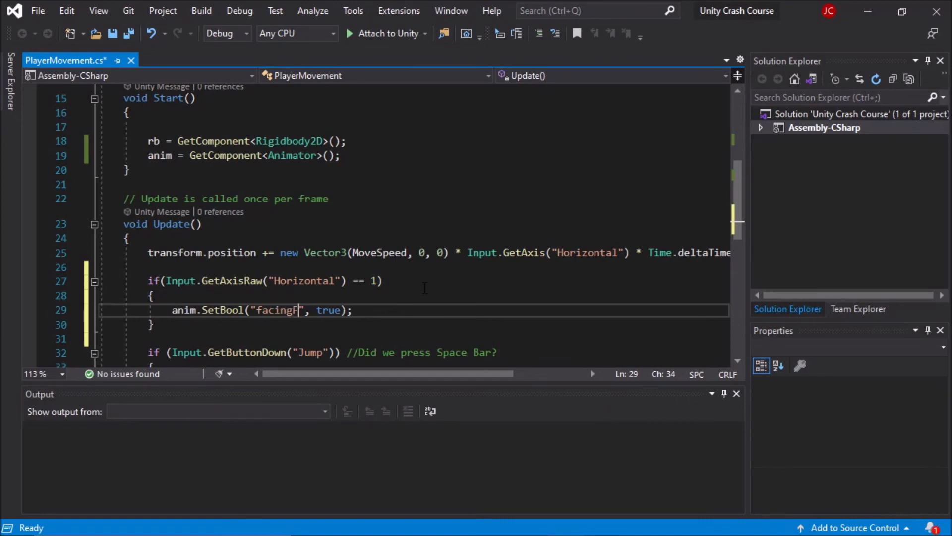
{"action": "key", "text": "ctrl+s"}
Review the new if block, examining the facingForward and true arguments of the SetBool call.
{"action": "scroll", "coordinate": [425, 288], "scroll_direction": "down", "scroll_amount": 3}
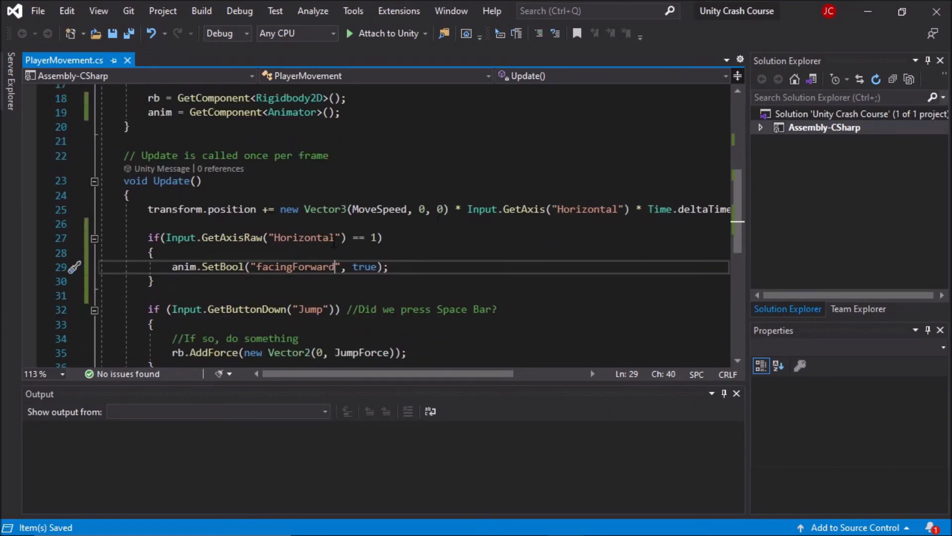
{"action": "scroll", "coordinate": [297, 283], "scroll_direction": "up", "scroll_amount": 2}
{"action": "left_click", "coordinate": [177, 280]}
{"action": "key", "text": "Up"}
{"action": "key", "text": "Right"}
{"action": "key", "text": "Right"}
{"action": "key", "text": "Right"}
{"action": "key", "text": "Right"}
{"action": "key", "text": "Right"}
{"action": "double_click", "coordinate": [269, 266]}
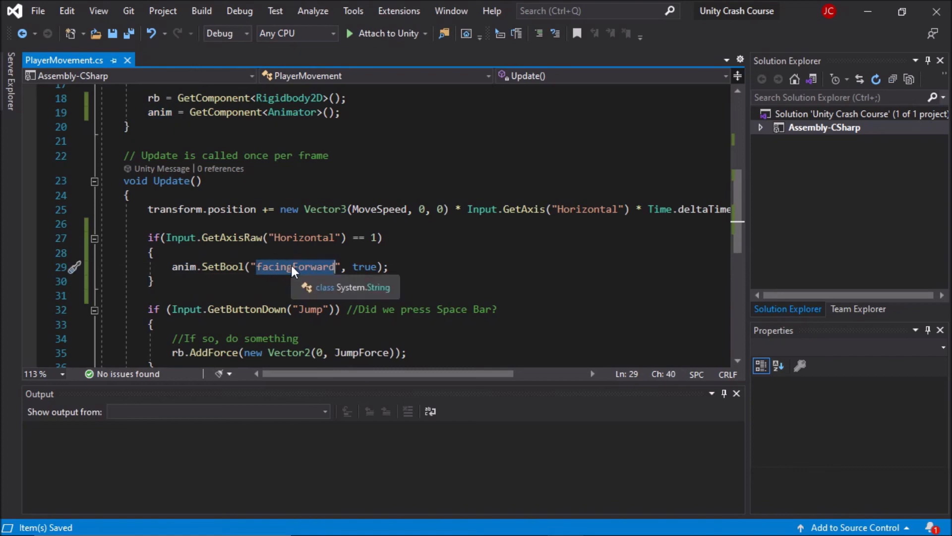
{"action": "double_click", "coordinate": [372, 266]}
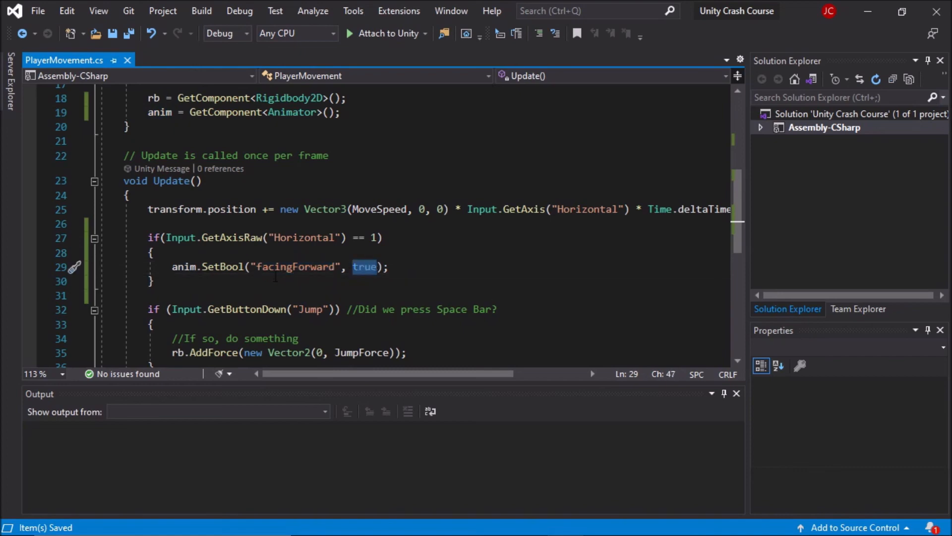
Below the first horizontal check in Update, add an if condition testing Input.GetAxisRaw("Horizontal") == -1.
{"action": "left_click", "coordinate": [255, 281]}
{"action": "key", "text": "Return"}
{"action": "type", "text": "if(Input"}
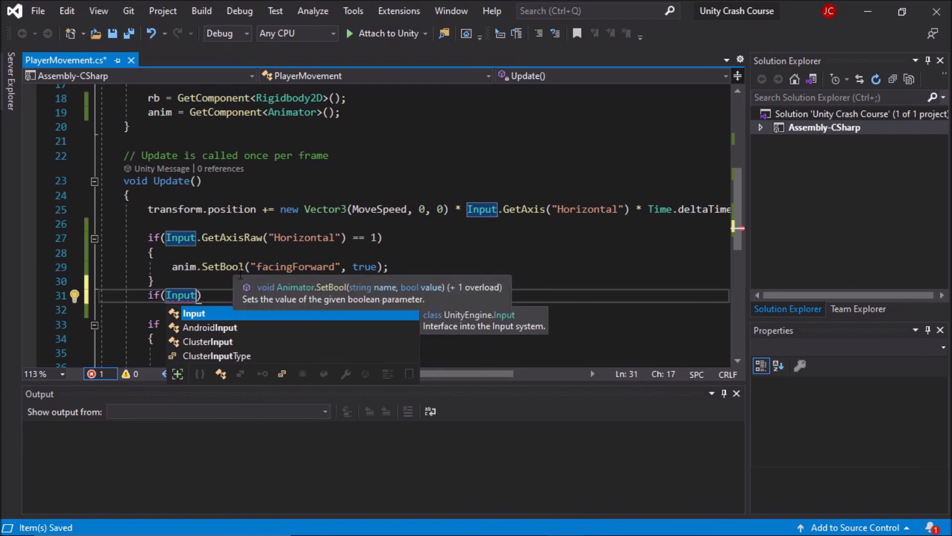
{"action": "type", "text": "."}
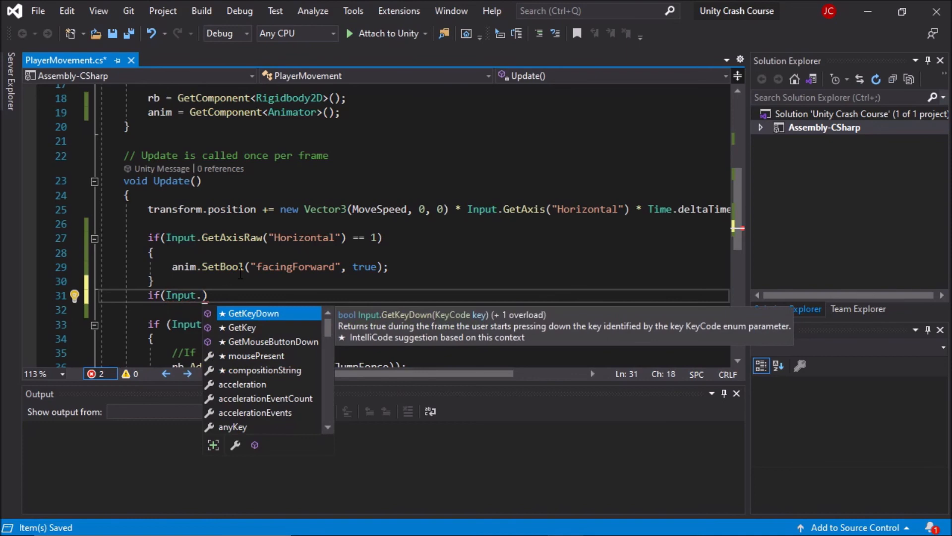
{"action": "type", "text": "G"}
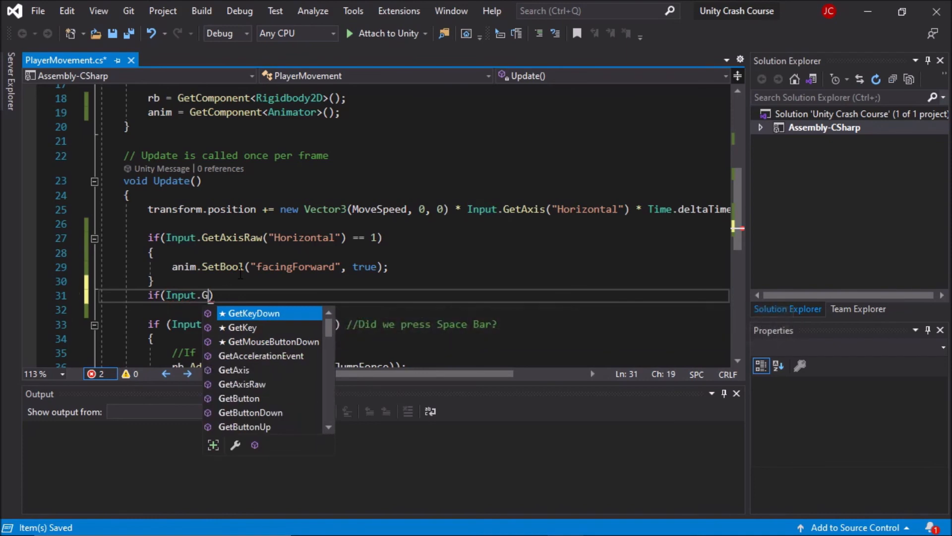
{"action": "type", "text": "etAxi"}
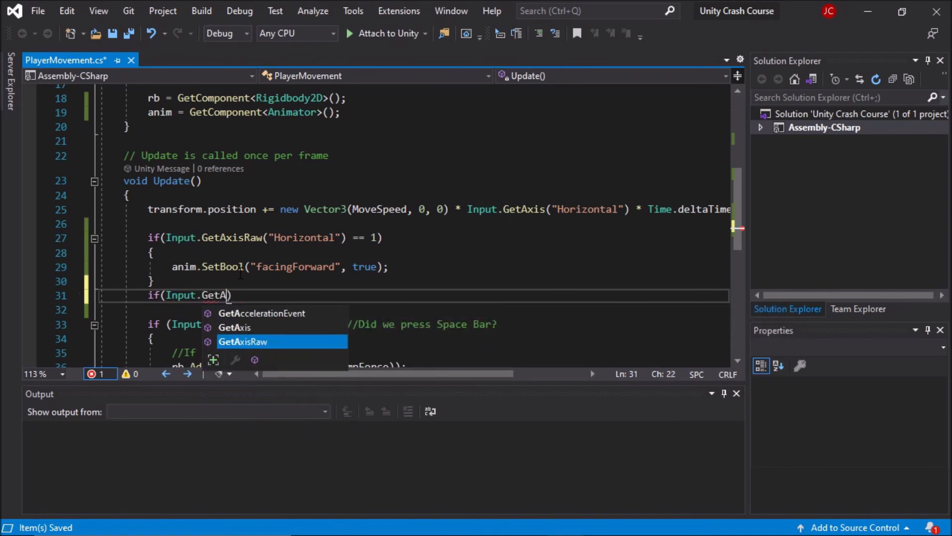
{"action": "key", "text": "Down"}
{"action": "key", "text": "Tab"}
{"action": "type", "text": "(\""}
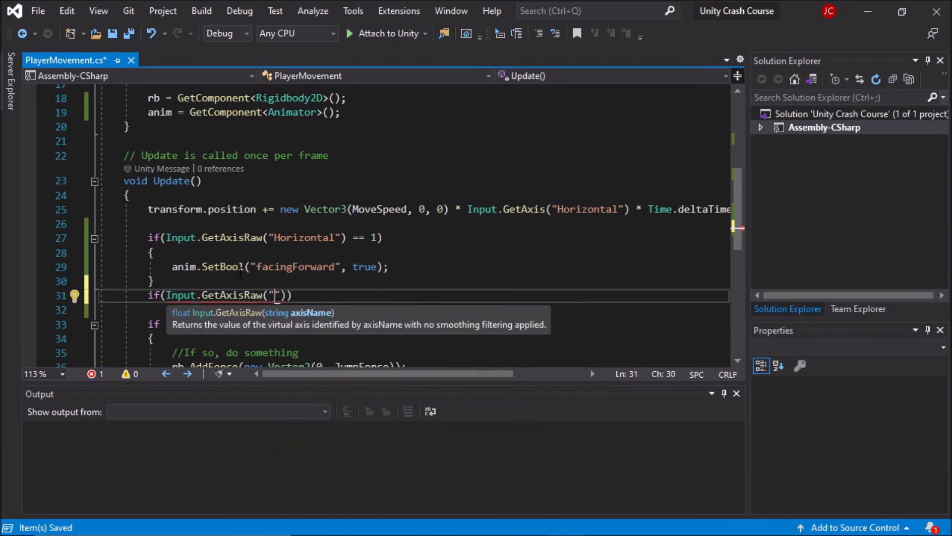
{"action": "type", "text": "Horizontal\") == -1"}
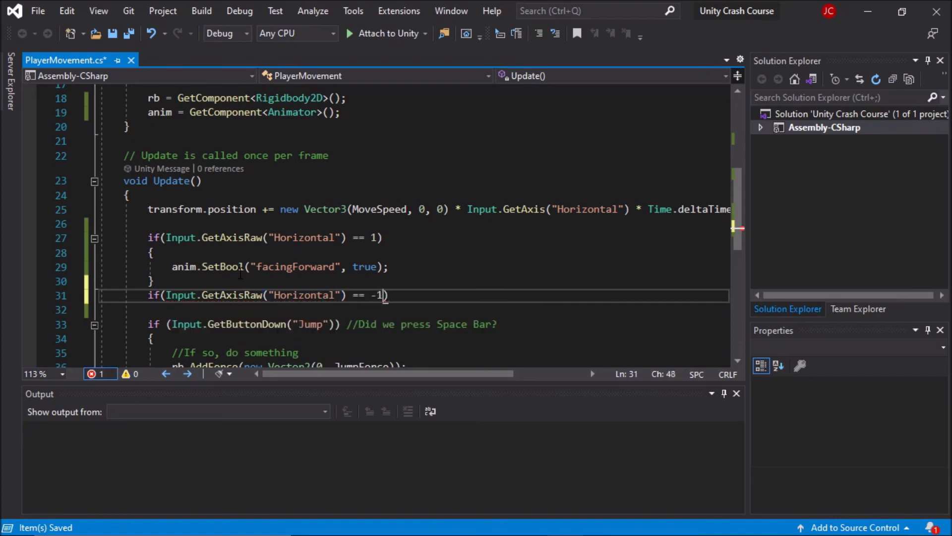
{"action": "type", "text": ")"}
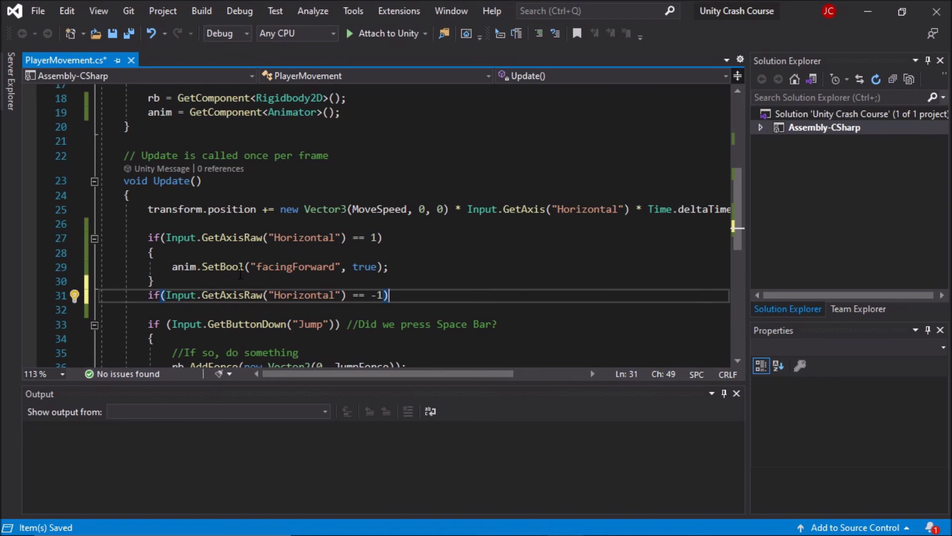
Give the -1 condition a body calling anim.SetBool("facingForward", false); and save the script.
{"action": "type", "text": " {"}
{"action": "key", "text": "Return"}
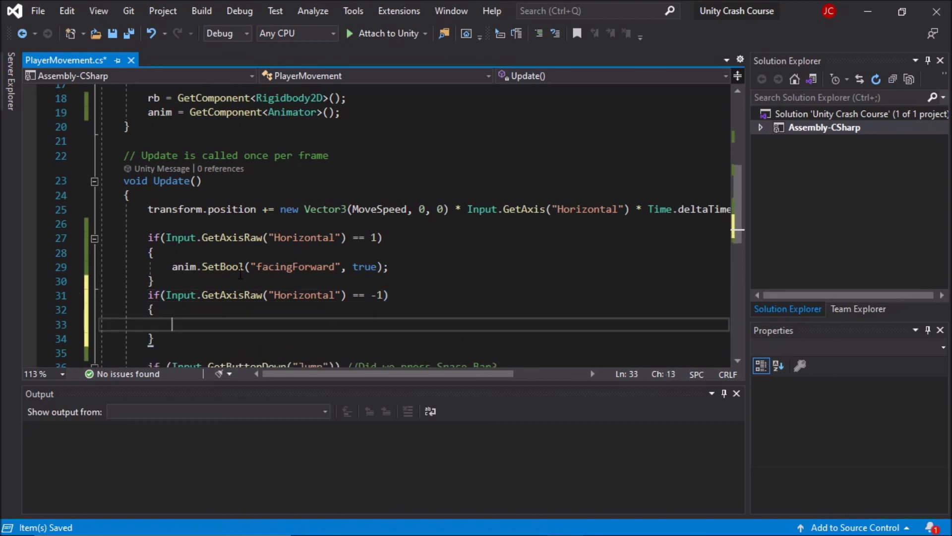
{"action": "type", "text": "anim"}
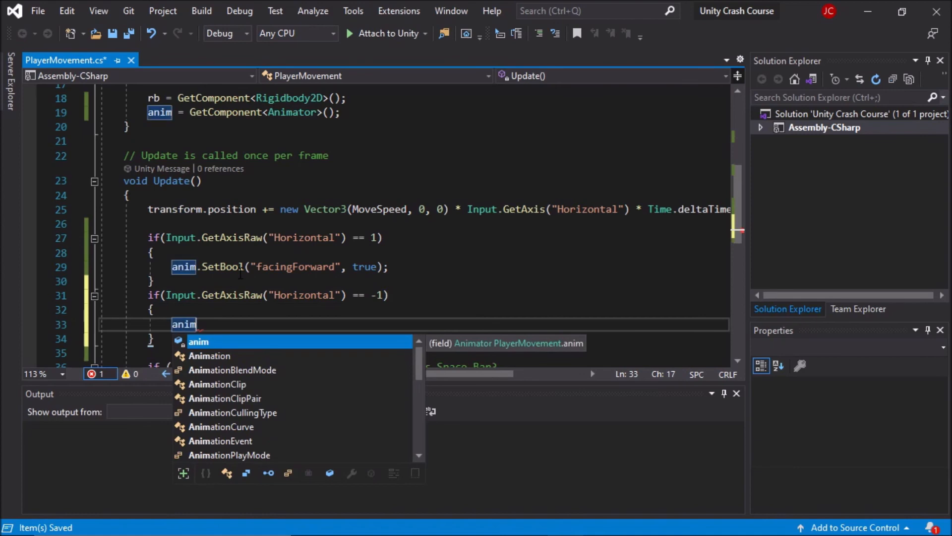
{"action": "type", "text": ".SetBool"}
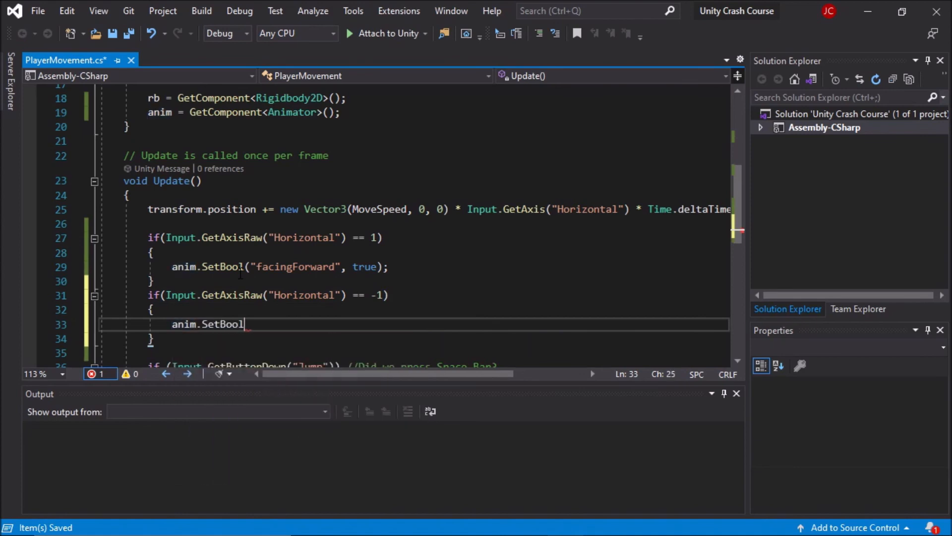
{"action": "type", "text": "(\"facingForward\""}
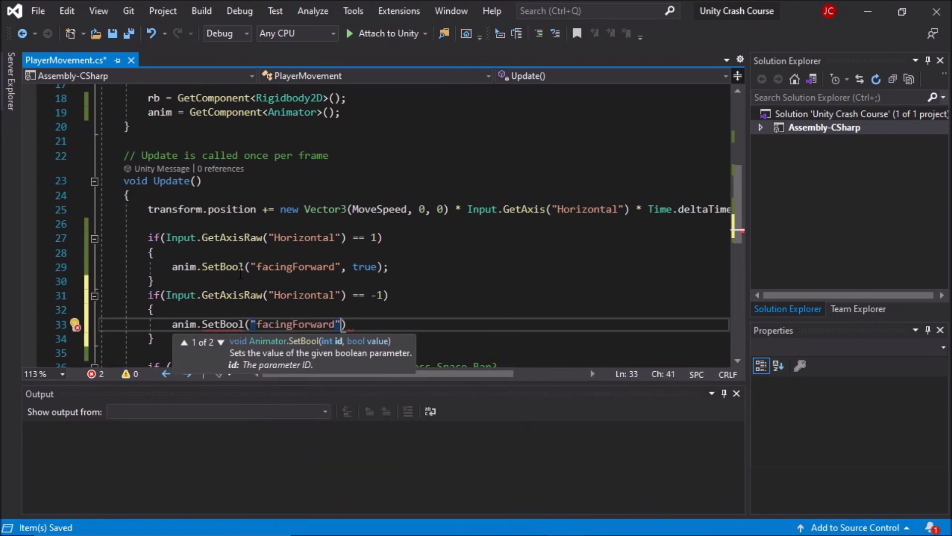
{"action": "type", "text": ", false)"}
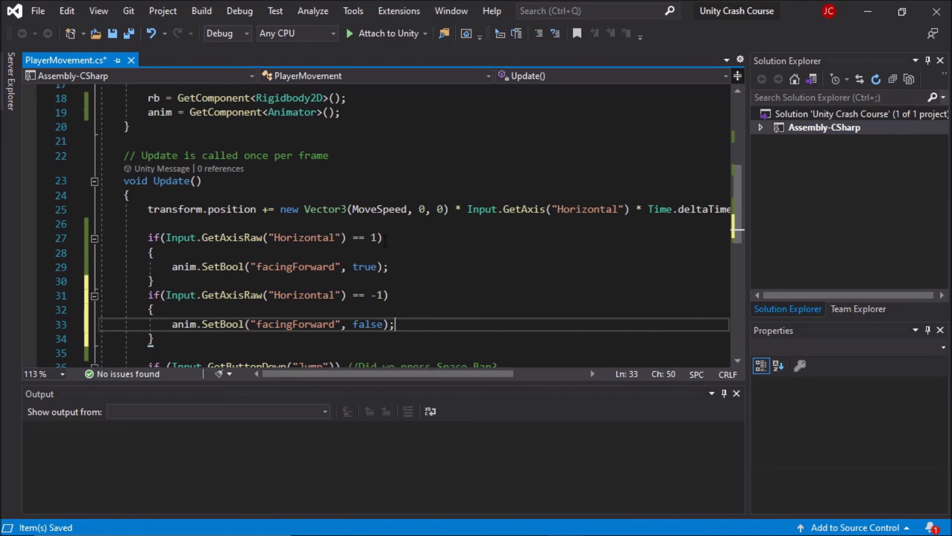
{"action": "key", "text": "ctrl+s"}
{"action": "scroll", "coordinate": [386, 241], "scroll_direction": "down", "scroll_amount": 1}
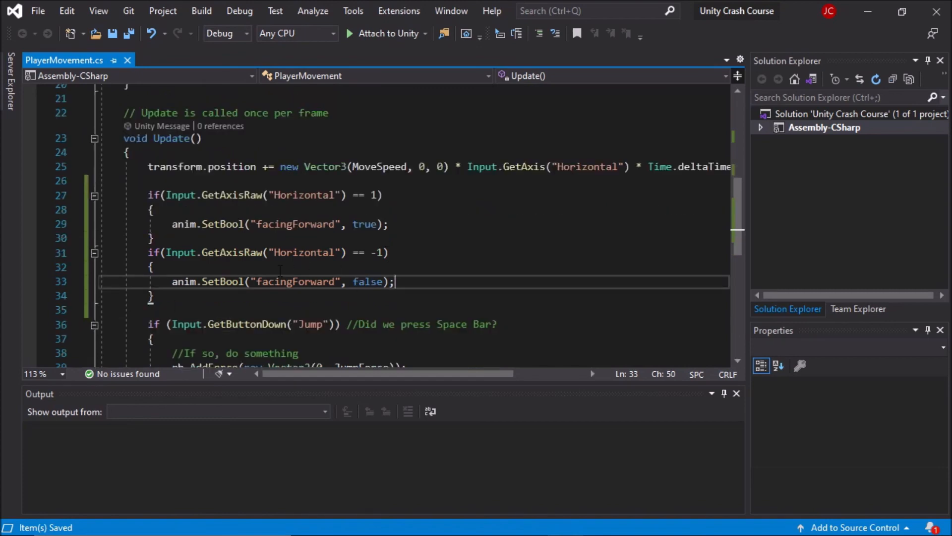
Switch to Unity, run the game, and move the player left and right to test the turning animations.
{"action": "left_click", "coordinate": [948, 19]}
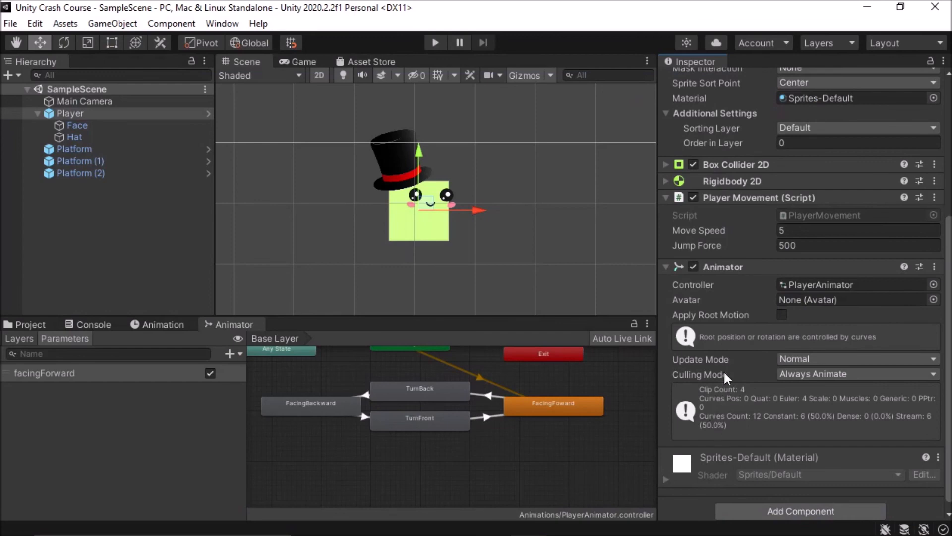
{"action": "mouse_move", "coordinate": [513, 213]}
{"action": "middle_mouse_down"}
{"action": "mouse_move", "coordinate": [503, 232]}
{"action": "mouse_move", "coordinate": [516, 225]}
{"action": "middle_mouse_up"}
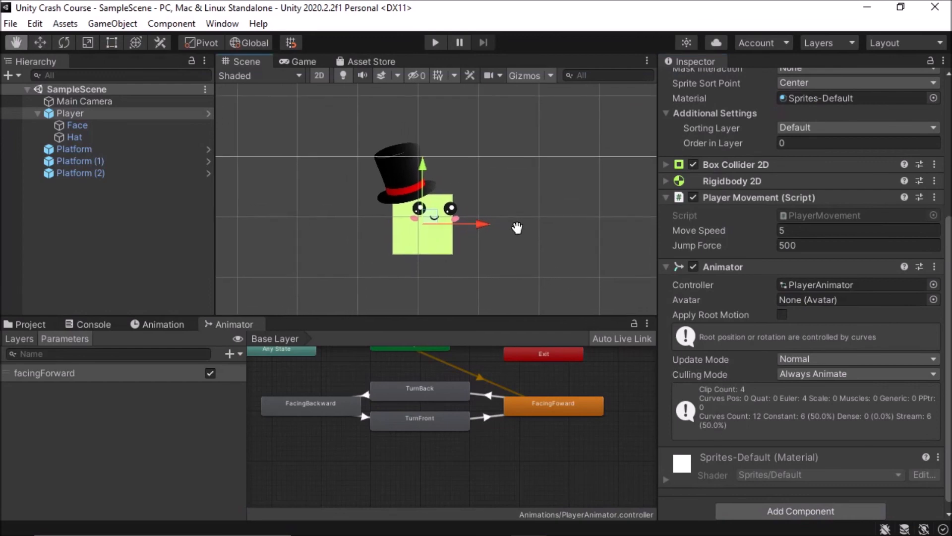
{"action": "left_click", "coordinate": [435, 42]}
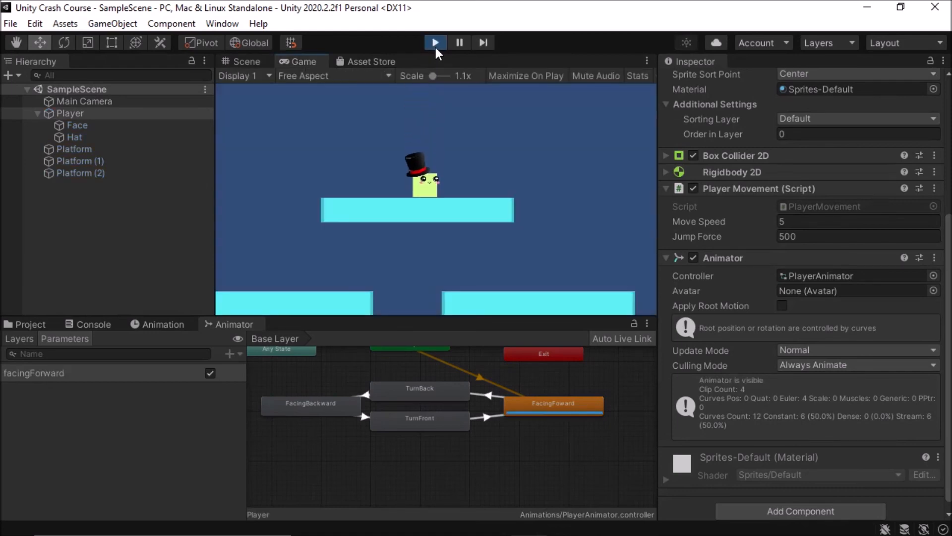
{"action": "key", "text": "Left"}
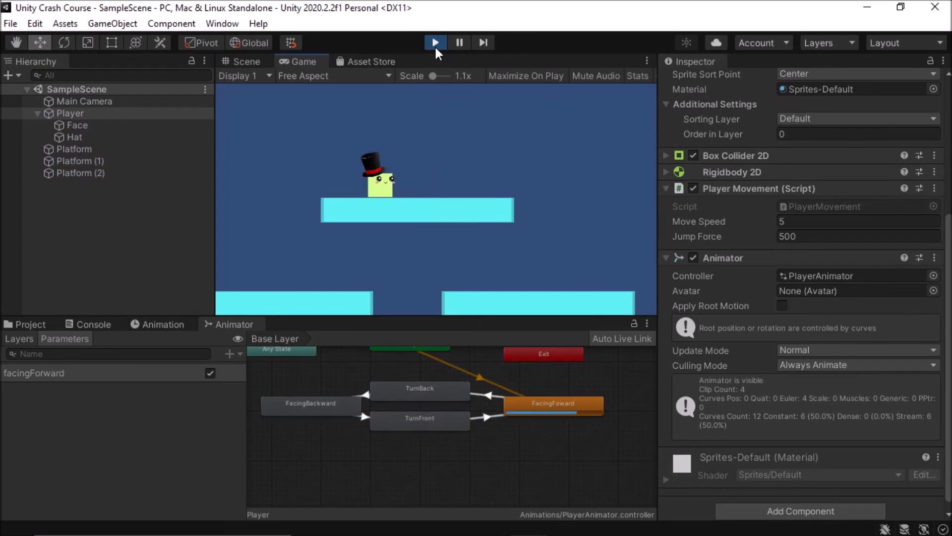
{"action": "key", "text": "Left"}
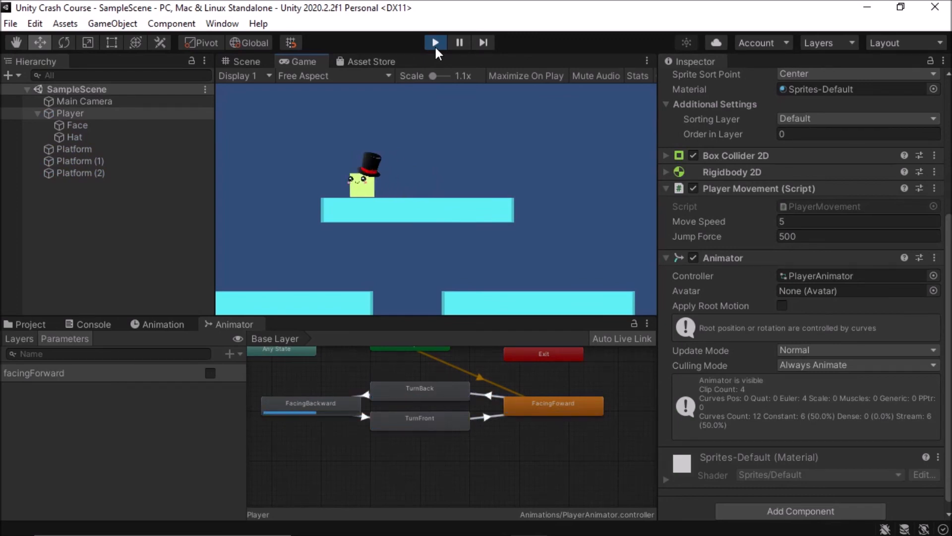
{"action": "key", "text": "Right"}
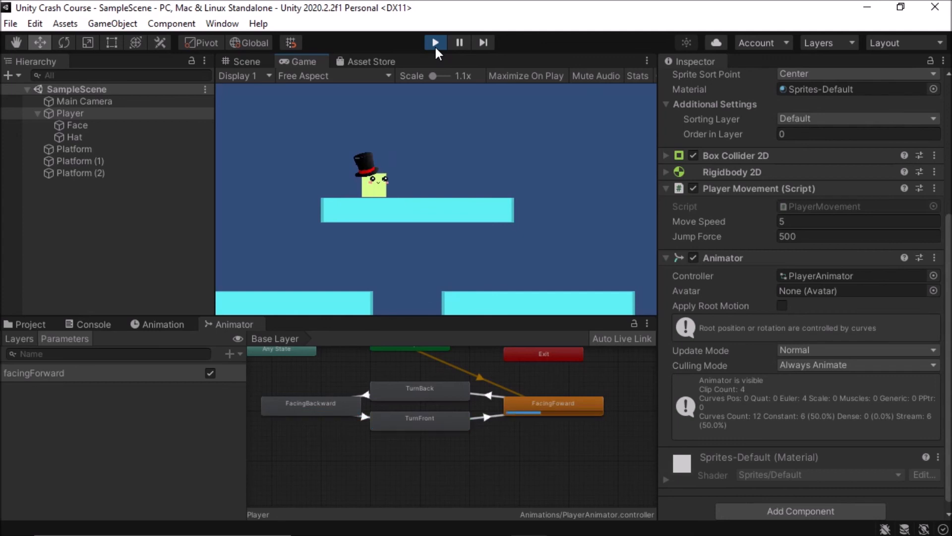
{"action": "key", "text": "Left"}
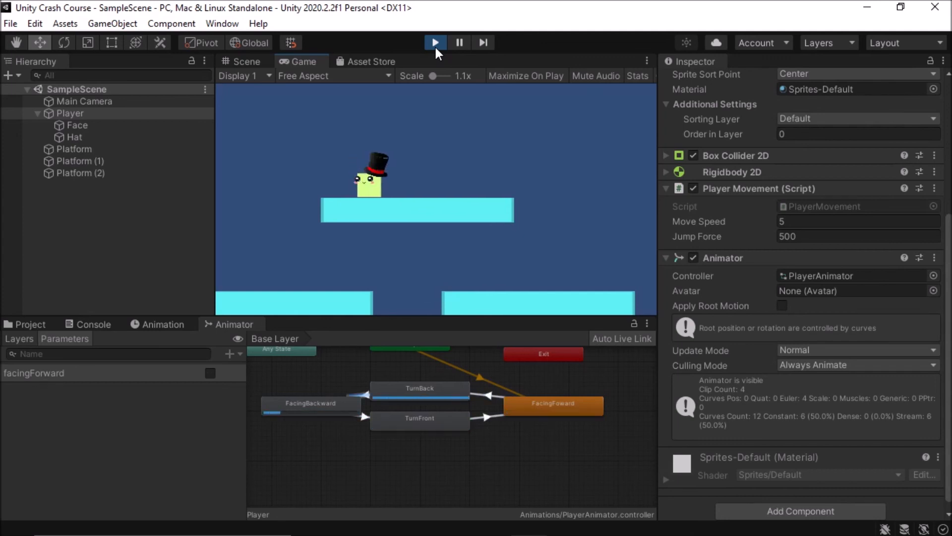
{"action": "key", "text": "Right"}
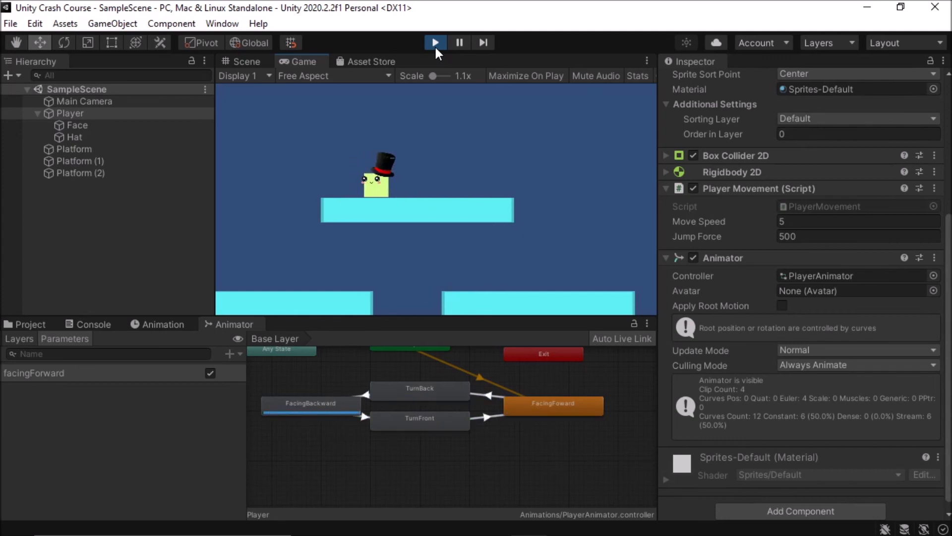
{"action": "key", "text": "Left"}
{"action": "key", "text": "Right"}
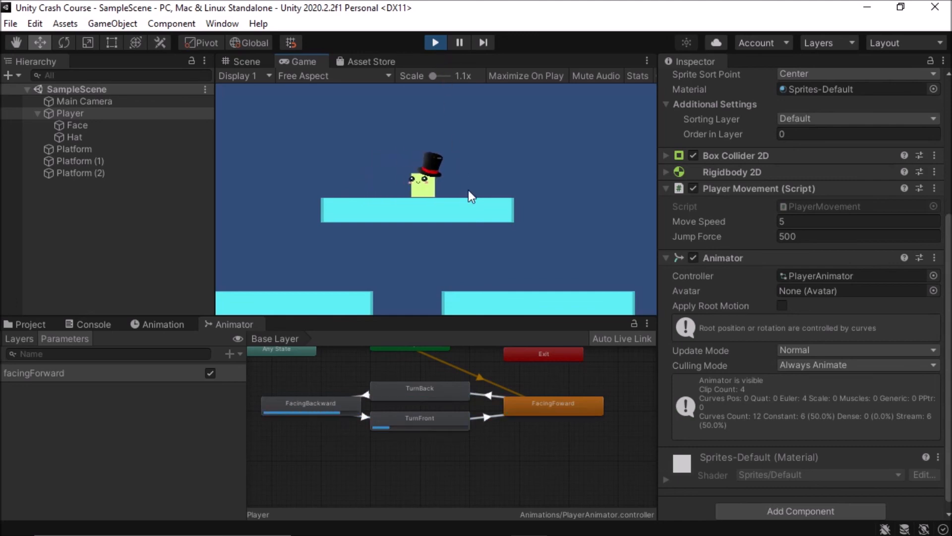
Keep reversing the player's direction while examining the active states in the Animator graph, and stop the game.
{"action": "key", "text": "Left"}
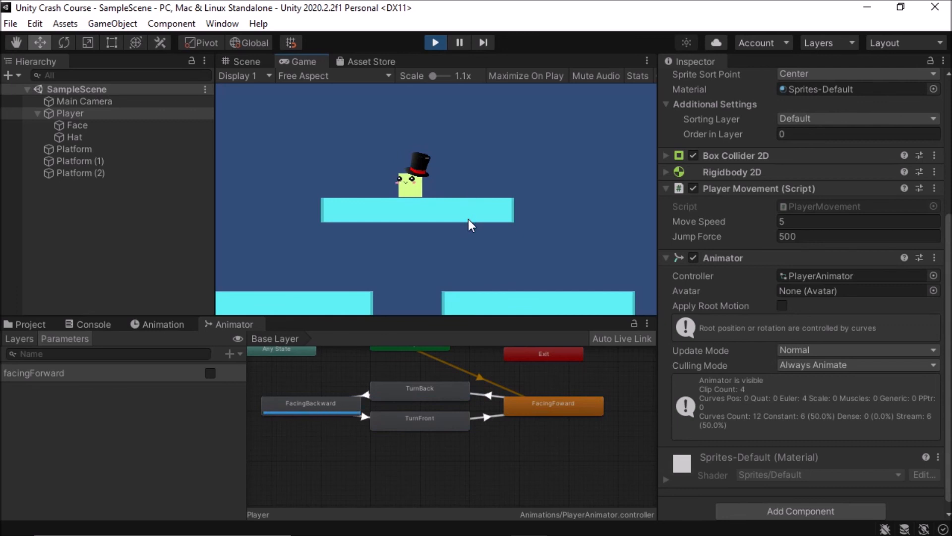
{"action": "key", "text": "Right"}
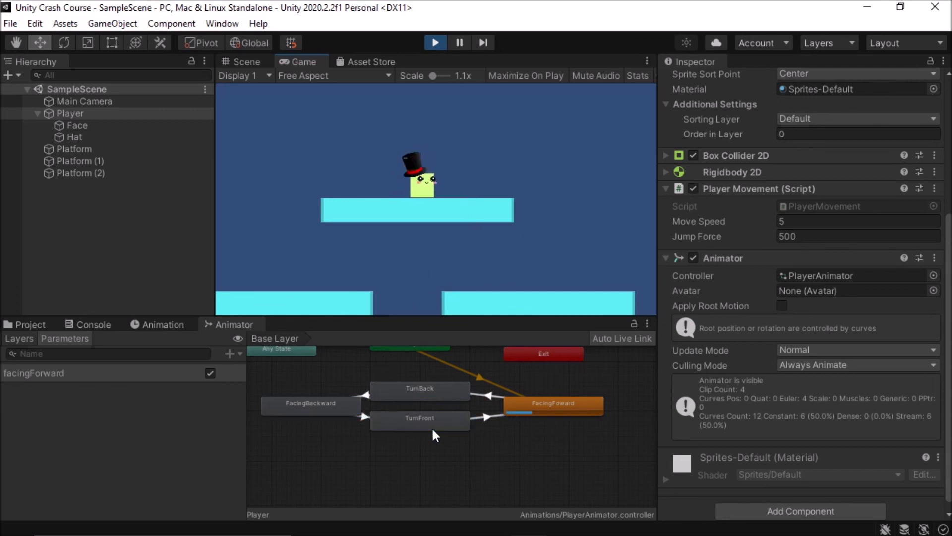
{"action": "key", "text": "Left"}
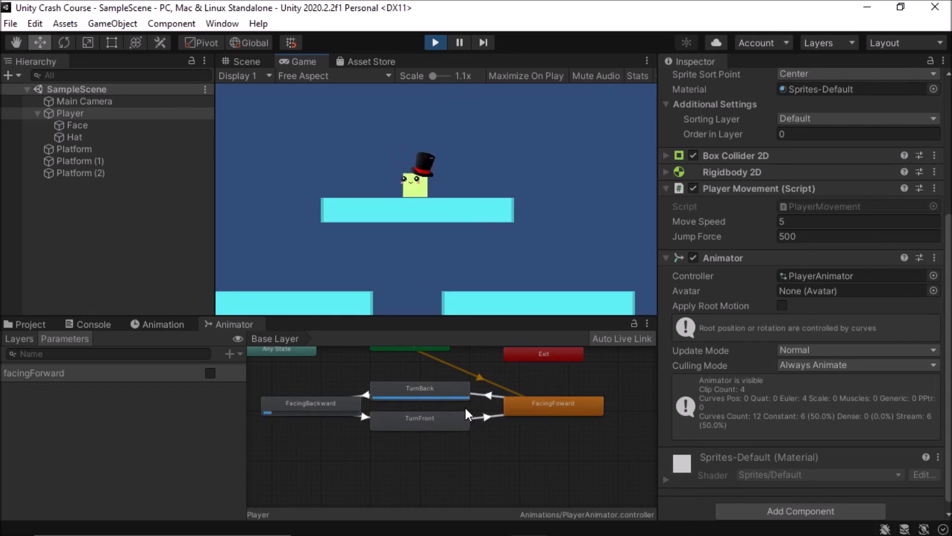
{"action": "key", "text": "Right"}
{"action": "key", "text": "Right"}
{"action": "key", "text": "Left"}
{"action": "key", "text": "Right"}
{"action": "key", "text": "Left"}
{"action": "key", "text": "Left"}
{"action": "key", "text": "Right"}
{"action": "key", "text": "Left"}
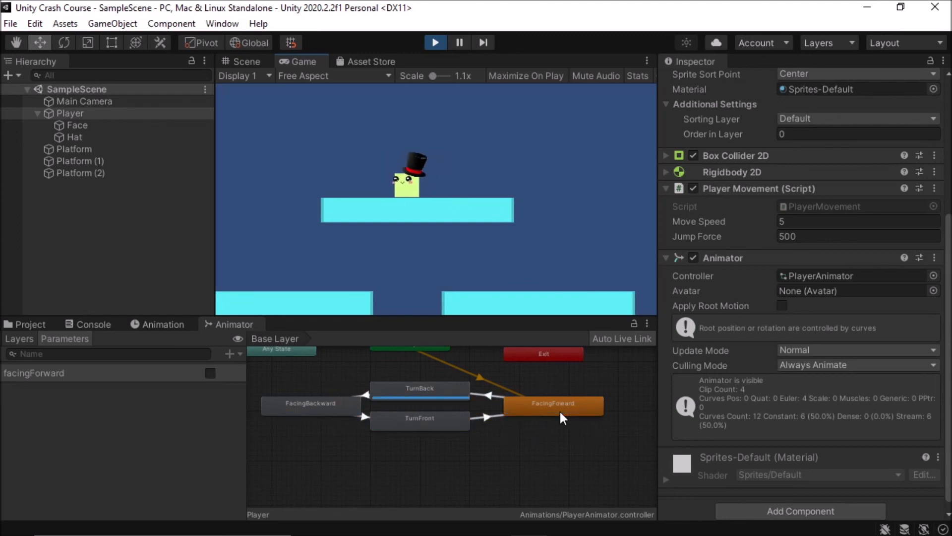
{"action": "key", "text": "Right"}
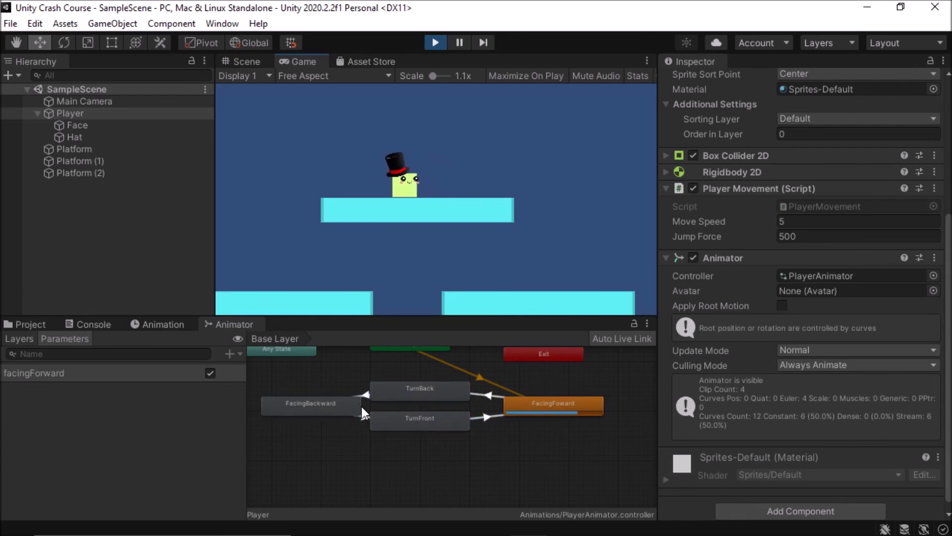
{"action": "key", "text": "Left"}
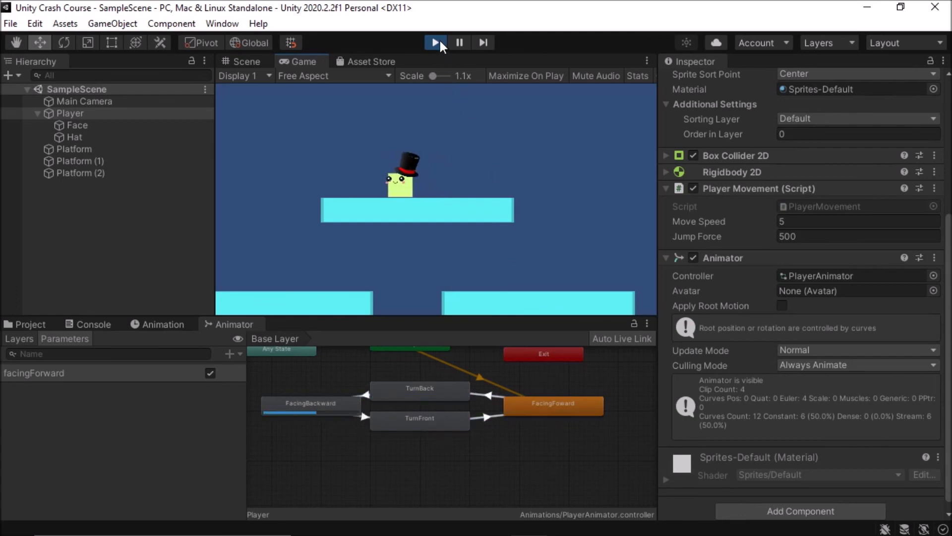
{"action": "left_click", "coordinate": [436, 43]}
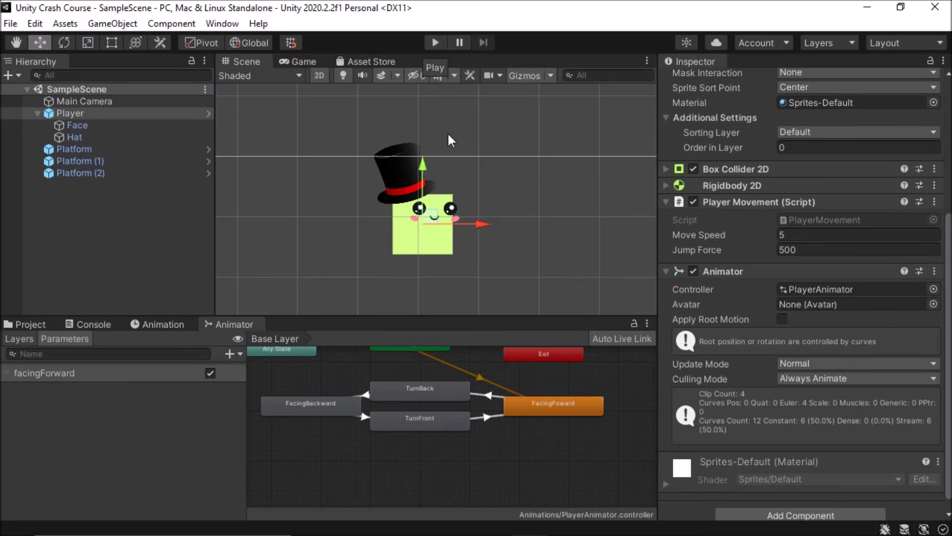
Disable Has Exit Time on the FacingFoward -> TurnBack and FacingBackward -> TurnFront transitions, and clear the selection.
{"action": "scroll", "coordinate": [507, 427], "scroll_direction": "up", "scroll_amount": 3}
{"action": "left_click", "coordinate": [488, 419]}
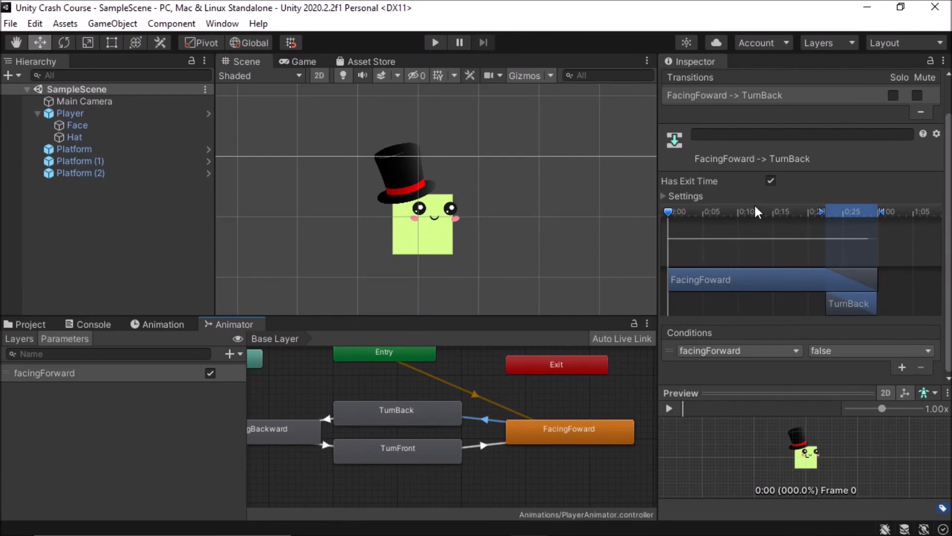
{"action": "left_click", "coordinate": [768, 182]}
{"action": "left_click", "coordinate": [568, 427]}
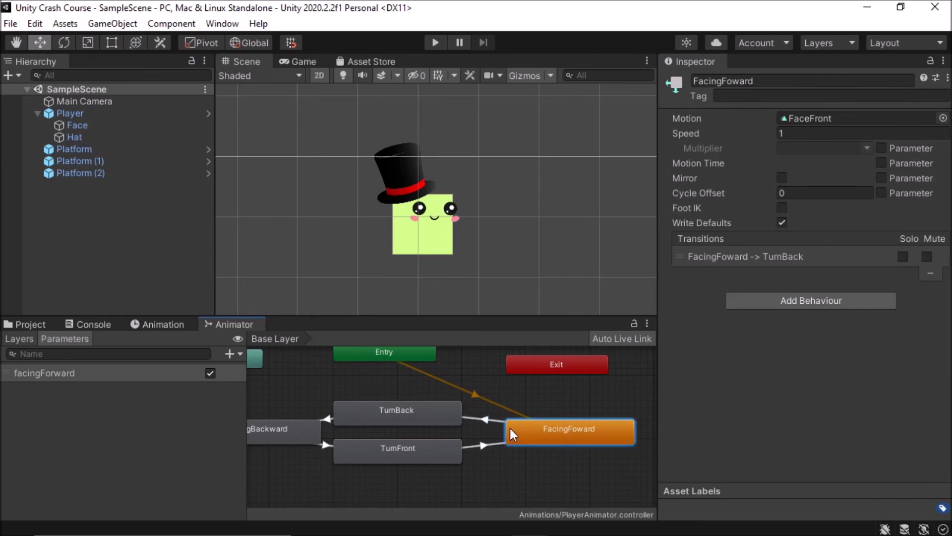
{"action": "left_click", "coordinate": [331, 445]}
{"action": "left_click", "coordinate": [770, 221]}
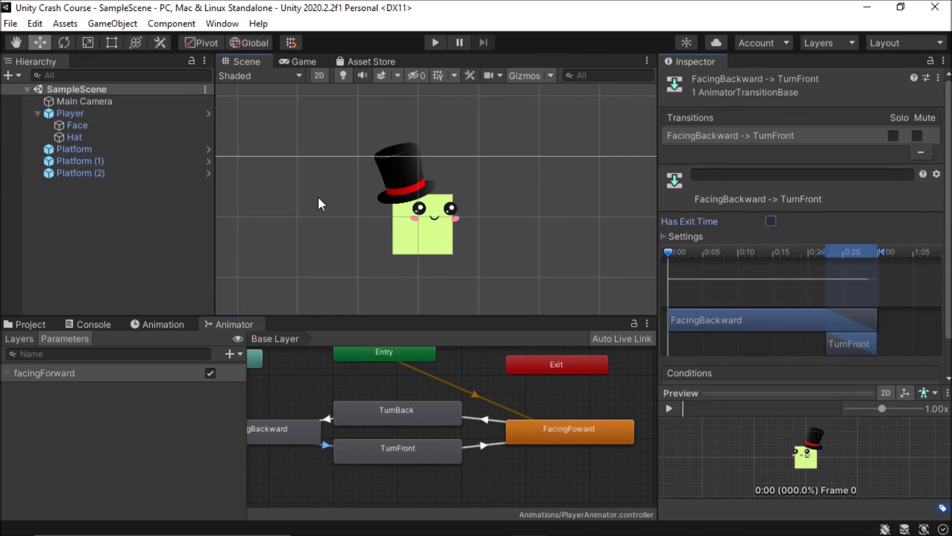
{"action": "left_click", "coordinate": [318, 198]}
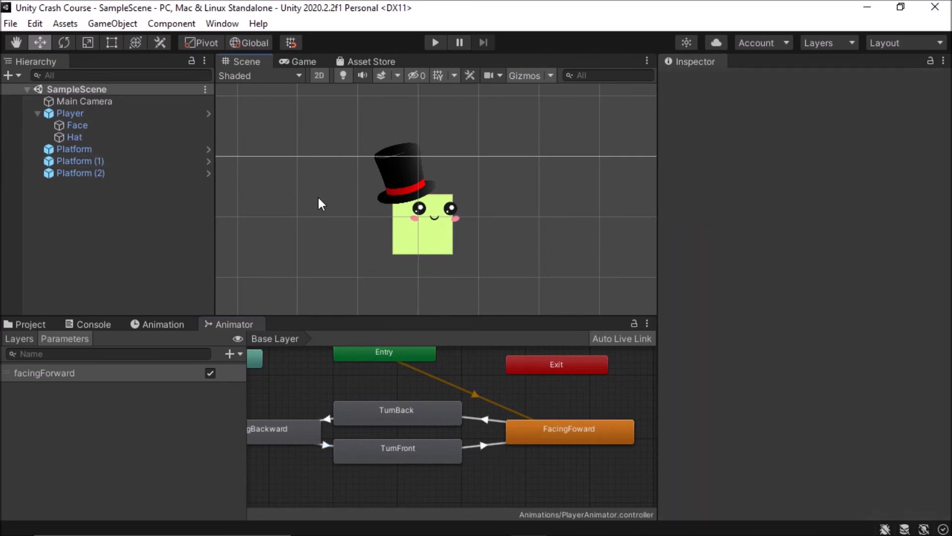
Run the game again to check the player's turns with the changed transitions, and stop it.
{"action": "left_click", "coordinate": [435, 43]}
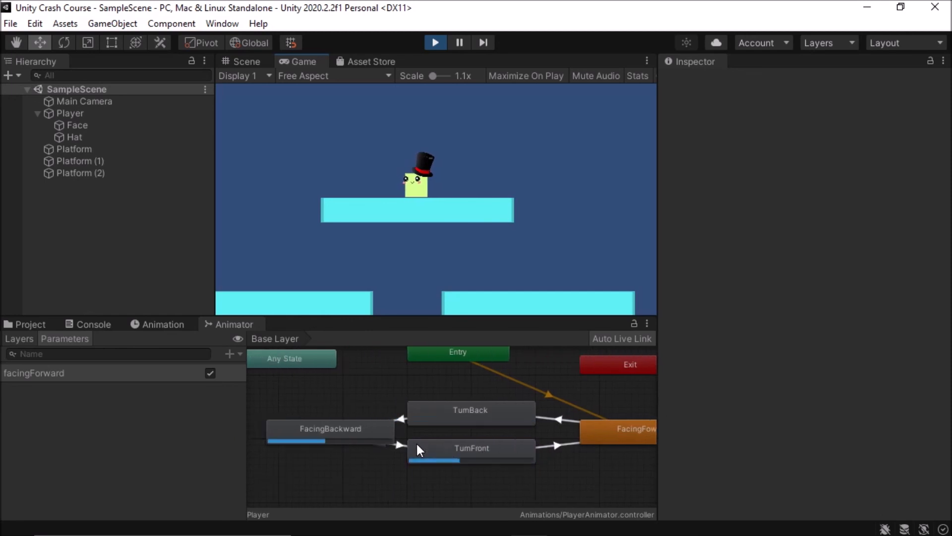
{"action": "key", "text": "ctrl+p"}
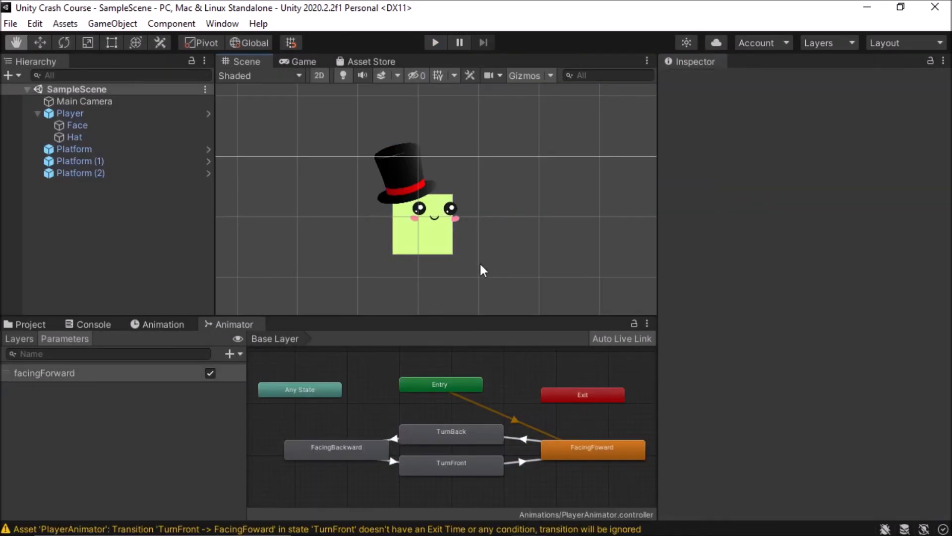
Review the turn states and shorten the blend durations of the TurnBack -> FacingBackward and TurnFront -> FacingFoward transitions.
{"action": "left_click", "coordinate": [395, 438]}
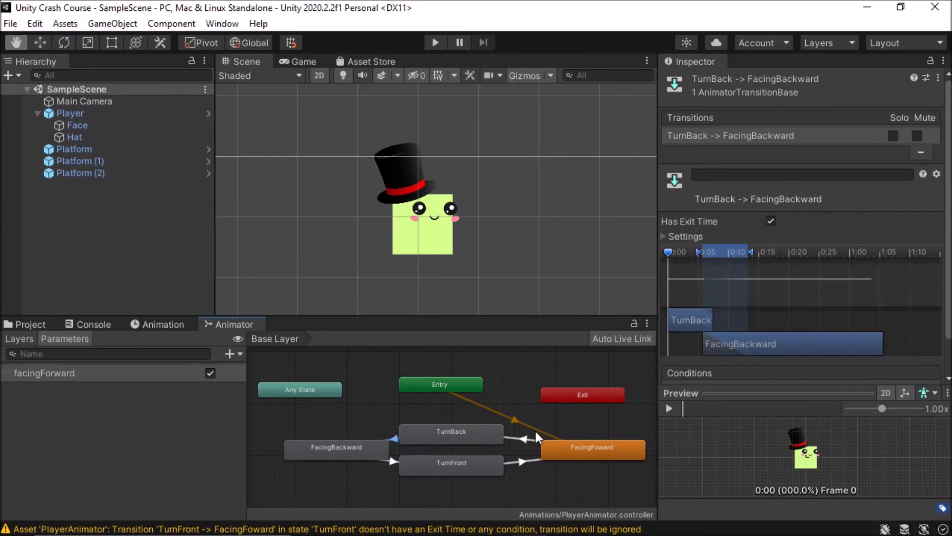
{"action": "left_click", "coordinate": [526, 462]}
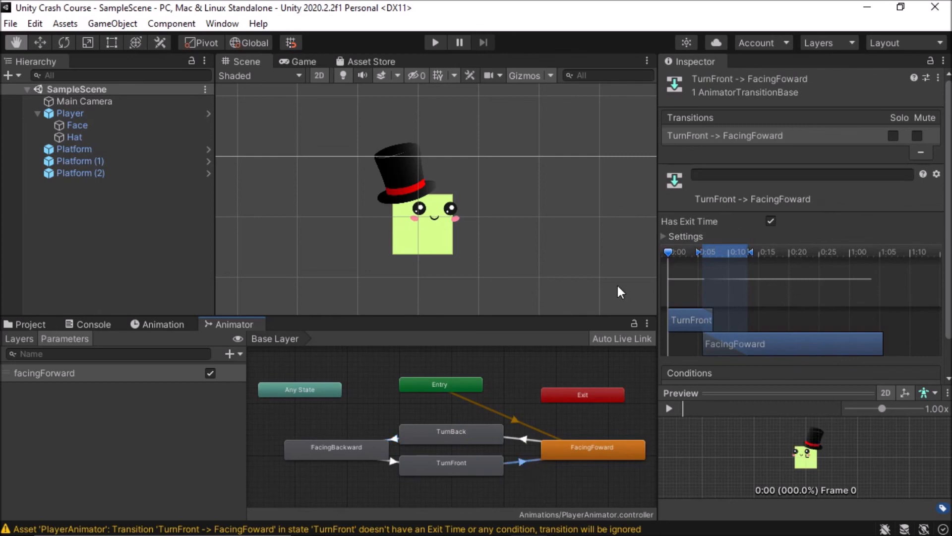
{"action": "left_click", "coordinate": [393, 440]}
{"action": "left_click", "coordinate": [431, 438]}
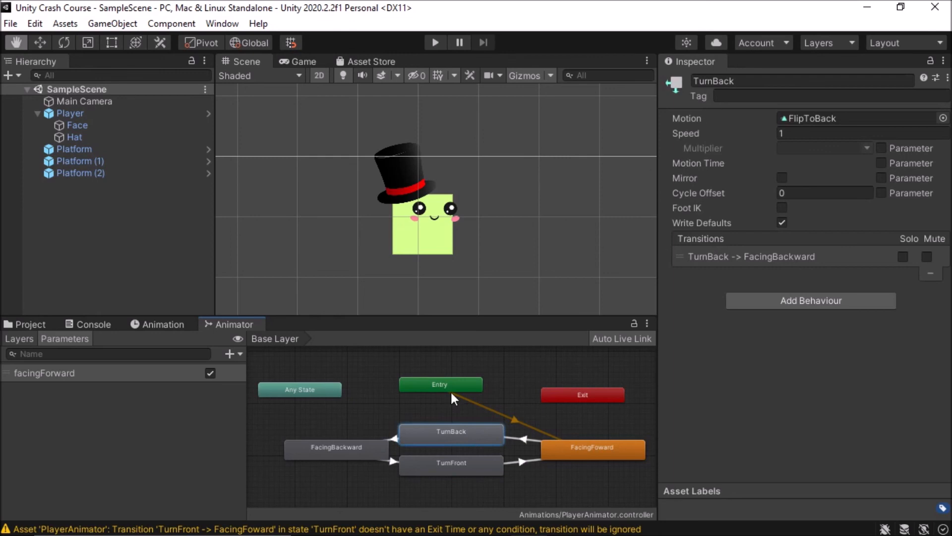
{"action": "left_click", "coordinate": [365, 447]}
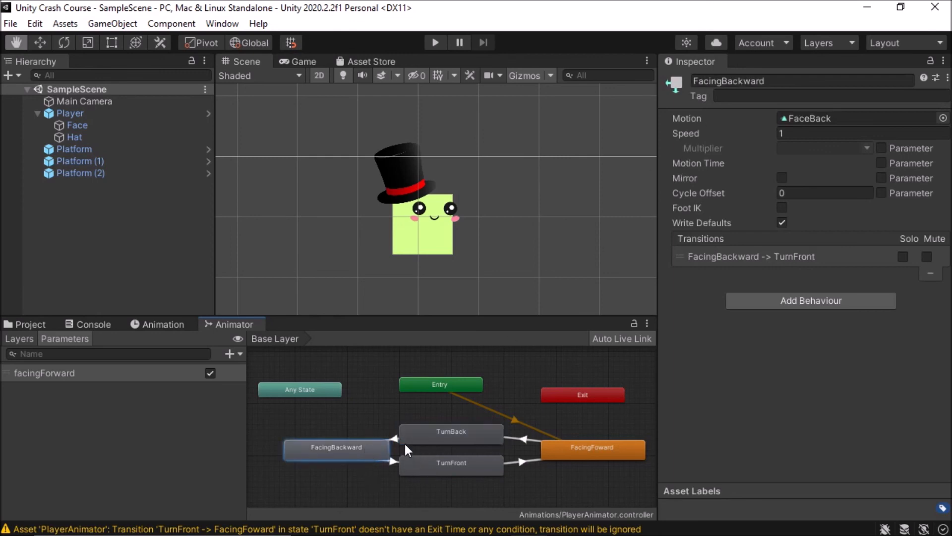
{"action": "left_click", "coordinate": [394, 440]}
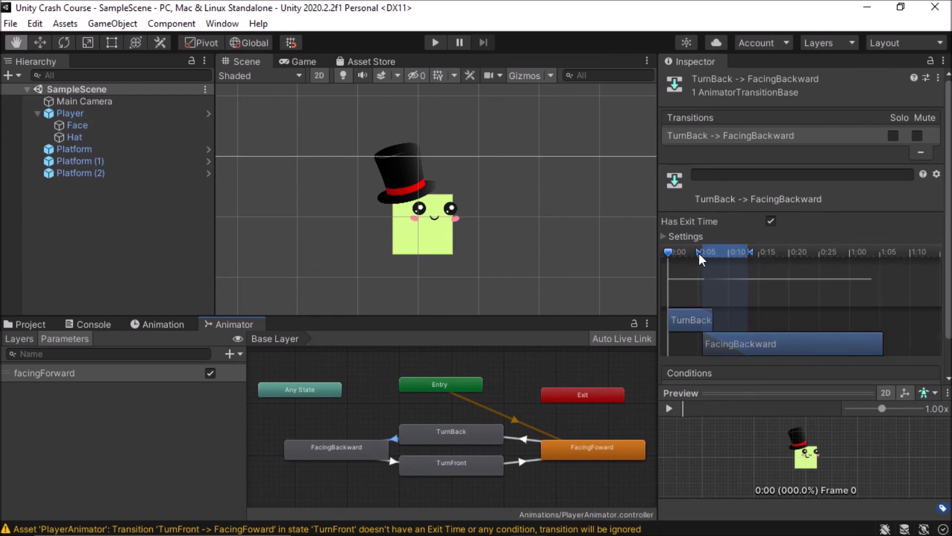
{"action": "left_click_drag", "start_coordinate": [749, 248], "coordinate": [719, 249]}
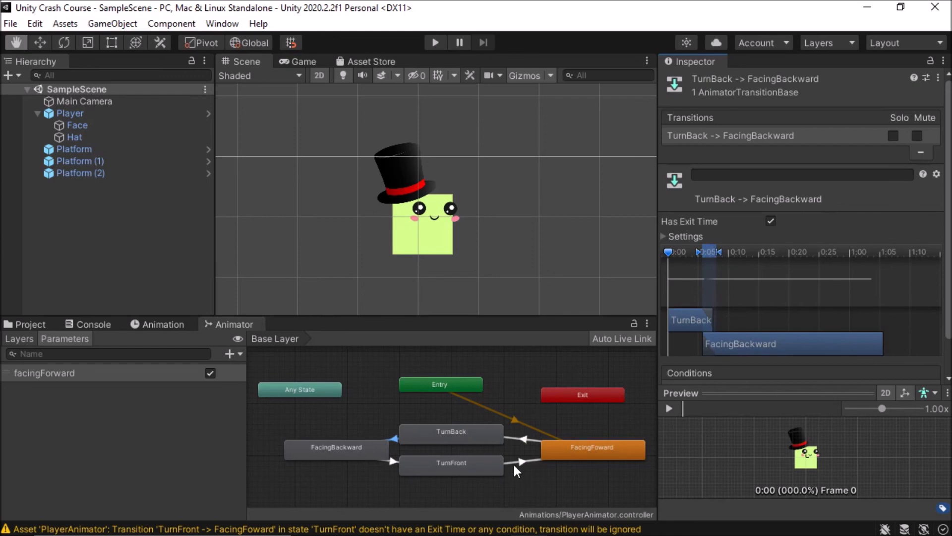
{"action": "left_click", "coordinate": [516, 460]}
{"action": "left_click_drag", "start_coordinate": [750, 250], "coordinate": [718, 249]}
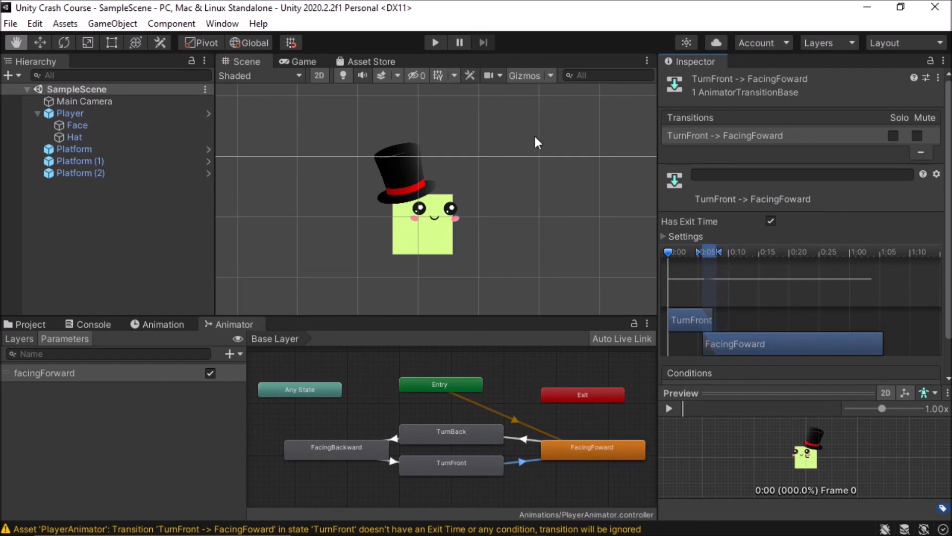
Run the game to check the player's turns with the shortened transitions, and stop it.
{"action": "key", "text": "w"}
{"action": "left_click", "coordinate": [439, 43]}
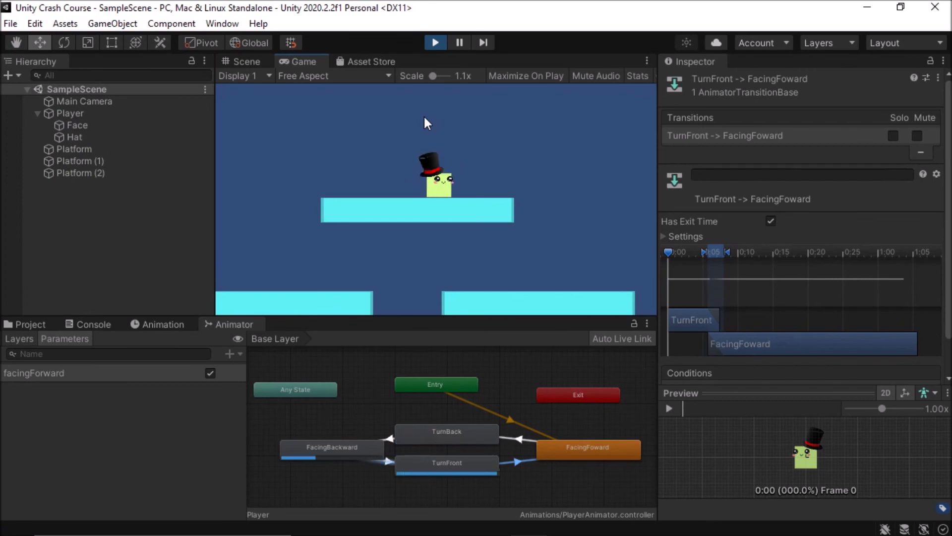
{"action": "left_click", "coordinate": [435, 43]}
Shorten the TurnBack -> FacingBackward blend further and reduce the TurnFront -> FacingFoward transition duration to about 0.017 s.
{"action": "left_click", "coordinate": [382, 438]}
{"action": "left_click", "coordinate": [386, 437]}
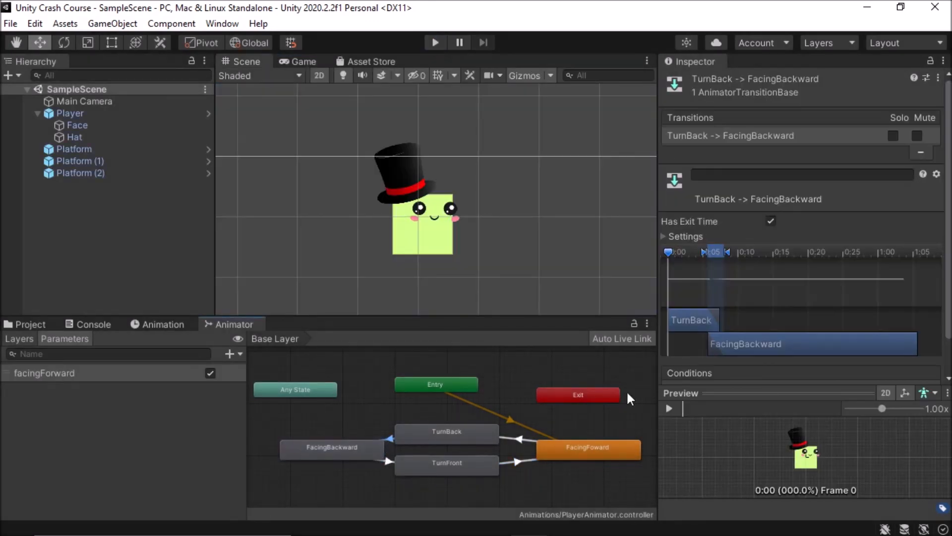
{"action": "left_click_drag", "start_coordinate": [725, 248], "coordinate": [715, 252]}
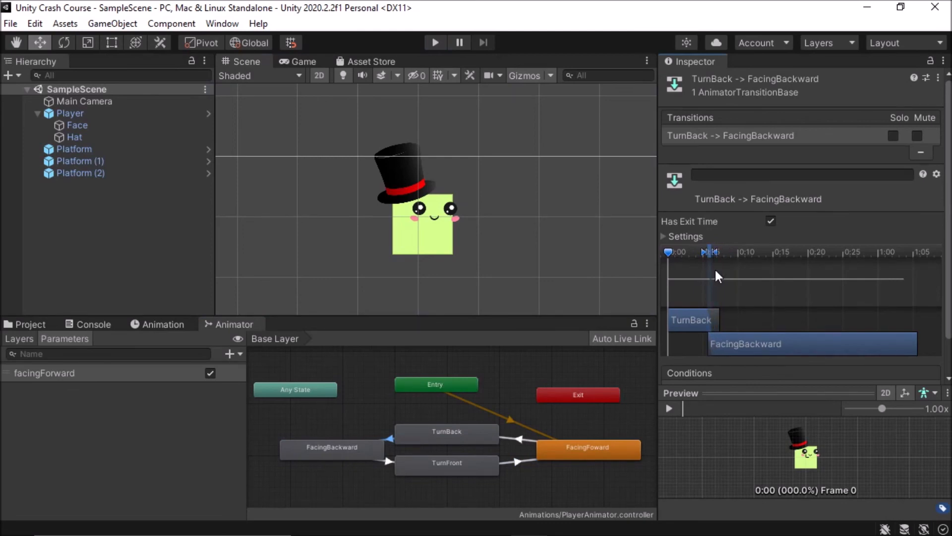
{"action": "left_click", "coordinate": [518, 461]}
{"action": "left_click_drag", "start_coordinate": [723, 251], "coordinate": [712, 251]}
Run the game and keep reversing the player's direction to test how promptly it turns, and stop the game.
{"action": "left_click", "coordinate": [433, 43]}
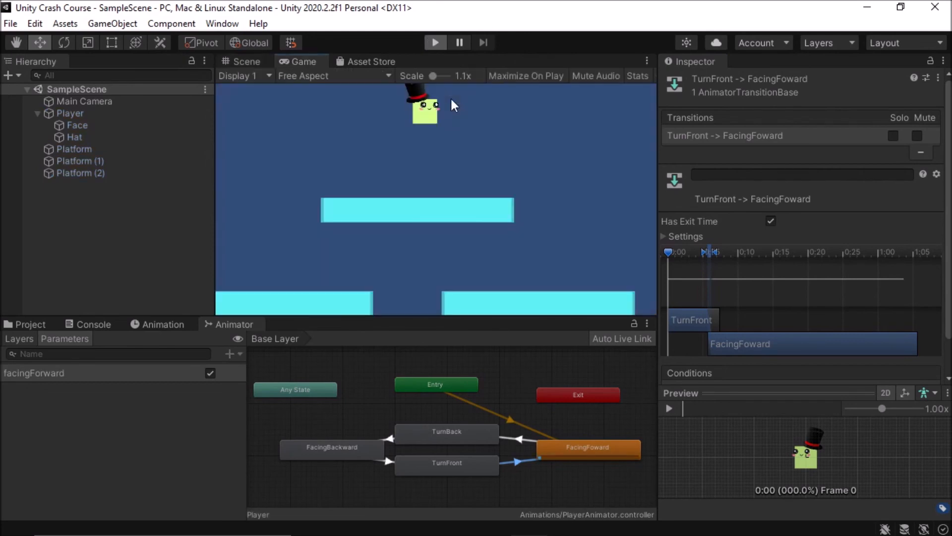
{"action": "key", "text": "Right"}
{"action": "key", "text": "Left"}
{"action": "key", "text": "Right"}
{"action": "key", "text": "Left"}
{"action": "key", "text": "Right"}
{"action": "key", "text": "Left"}
{"action": "key", "text": "Right"}
{"action": "key", "text": "Left"}
{"action": "key", "text": "Right"}
{"action": "key", "text": "Left"}
{"action": "key", "text": "Left"}
{"action": "key", "text": "Right"}
{"action": "key", "text": "Left"}
{"action": "key", "text": "Right"}
{"action": "key", "text": "Left"}
{"action": "key", "text": "Right"}
{"action": "key", "text": "Left"}
{"action": "key", "text": "Right"}
{"action": "key", "text": "Left"}
{"action": "key", "text": "Right"}
{"action": "key", "text": "Left"}
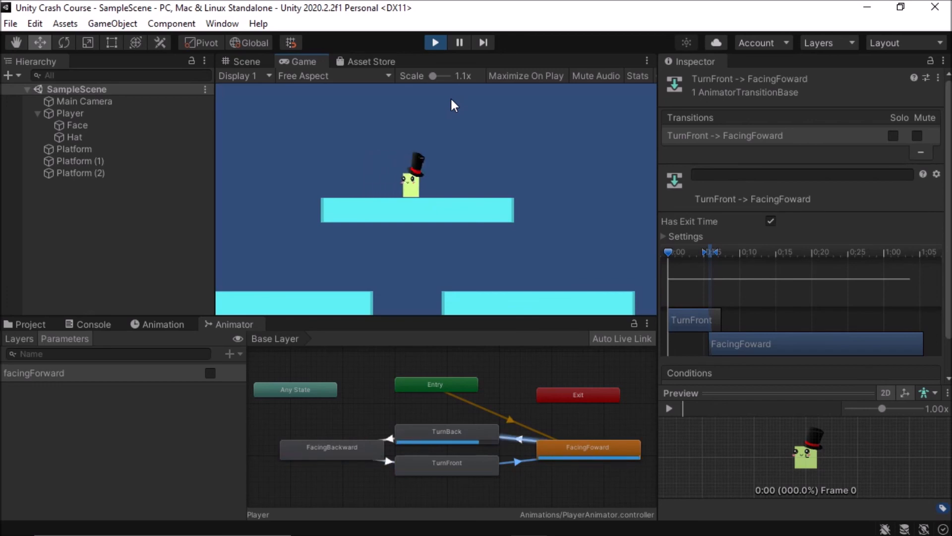
{"action": "key", "text": "Right"}
{"action": "key", "text": "Left"}
{"action": "key", "text": "Right"}
{"action": "key", "text": "Left"}
{"action": "key", "text": "Right"}
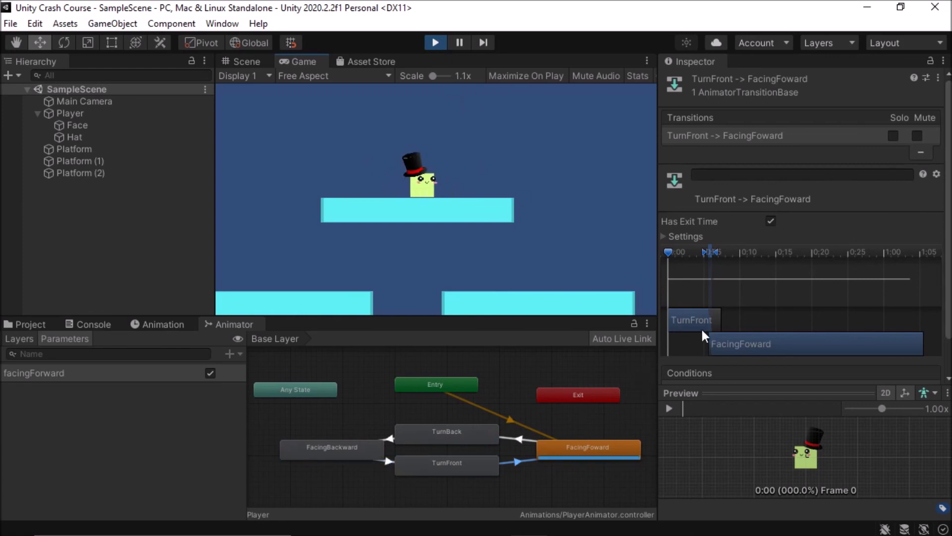
{"action": "left_click", "coordinate": [435, 42]}
Expand the TurnFront -> FacingFoward transition's settings and examine its exit time, duration, timeline and conditions.
{"action": "left_click", "coordinate": [685, 236]}
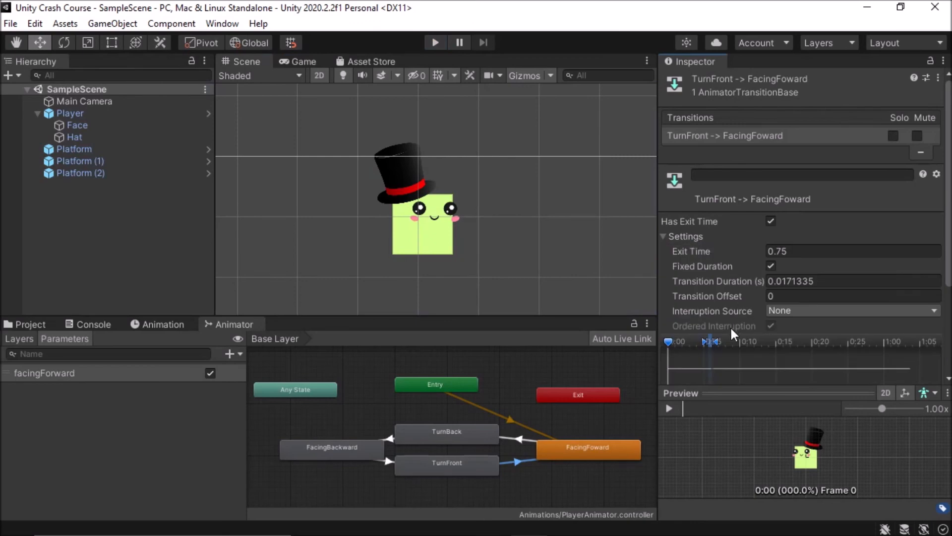
{"action": "scroll", "coordinate": [730, 323], "scroll_direction": "down", "scroll_amount": 3}
{"action": "scroll", "coordinate": [691, 227], "scroll_direction": "up", "scroll_amount": 1}
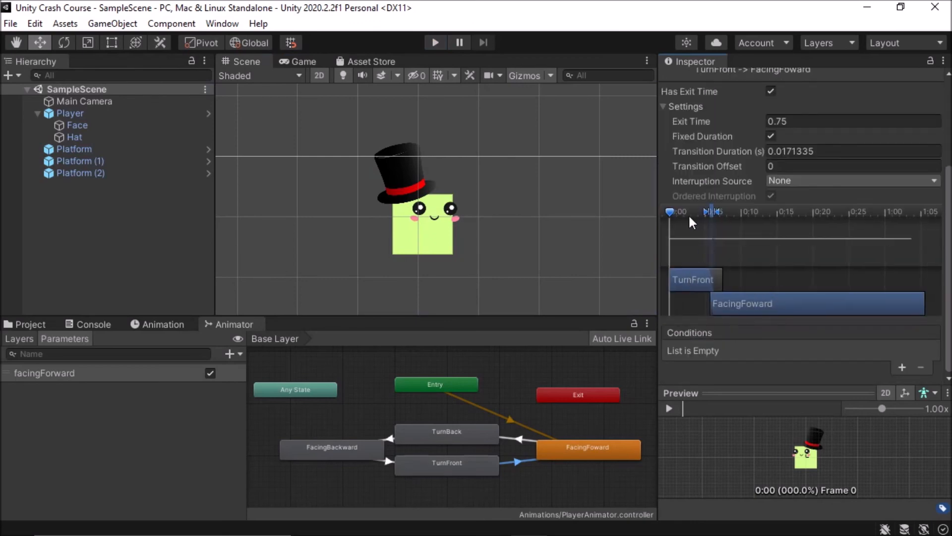
{"action": "scroll", "coordinate": [707, 189], "scroll_direction": "up", "scroll_amount": 3}
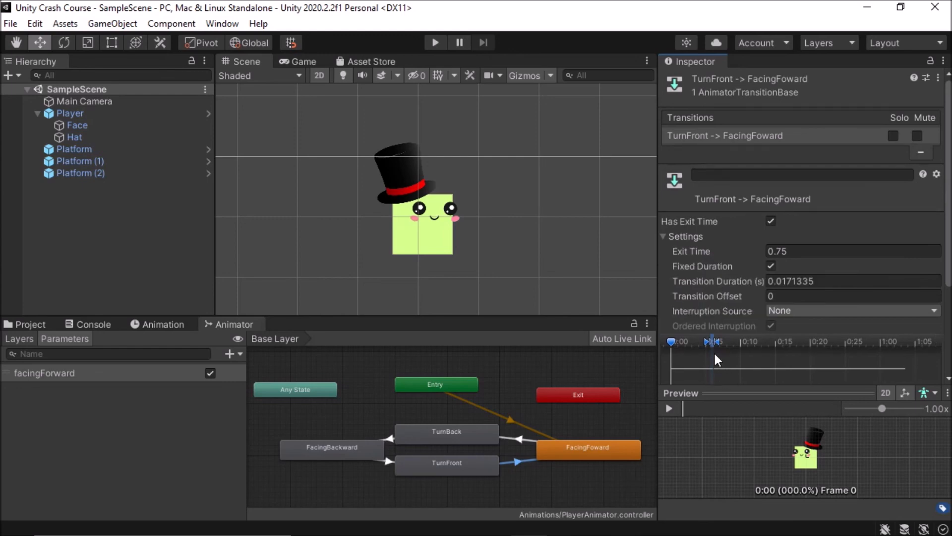
{"action": "left_click_drag", "start_coordinate": [709, 356], "coordinate": [706, 322]}
{"action": "scroll", "coordinate": [716, 343], "scroll_direction": "down", "scroll_amount": 2}
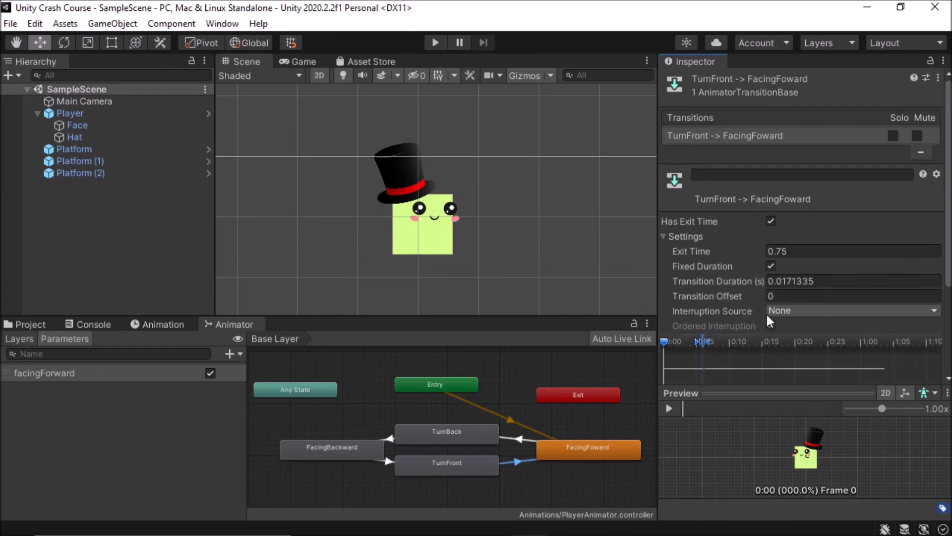
{"action": "scroll", "coordinate": [722, 278], "scroll_direction": "down", "scroll_amount": 5}
{"action": "scroll", "coordinate": [722, 299], "scroll_direction": "down", "scroll_amount": 1}
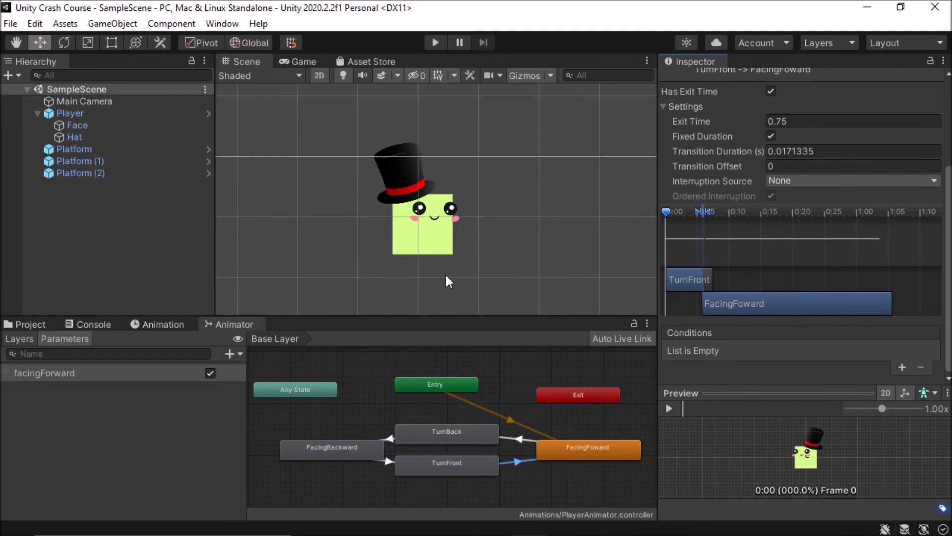
Frame the whole level in the Scene view, with the player and all three platforms.
{"action": "middle_click_drag", "start_coordinate": [430, 254], "coordinate": [454, 274]}
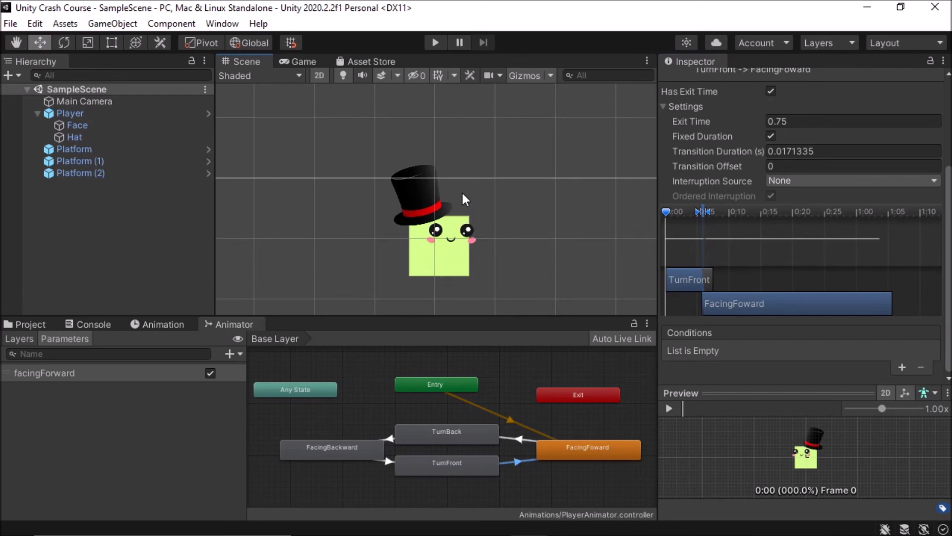
{"action": "scroll", "coordinate": [446, 156], "scroll_direction": "down", "scroll_amount": 5}
{"action": "middle_click_drag", "start_coordinate": [540, 167], "coordinate": [527, 99]}
{"action": "scroll", "coordinate": [512, 177], "scroll_direction": "down", "scroll_amount": 4}
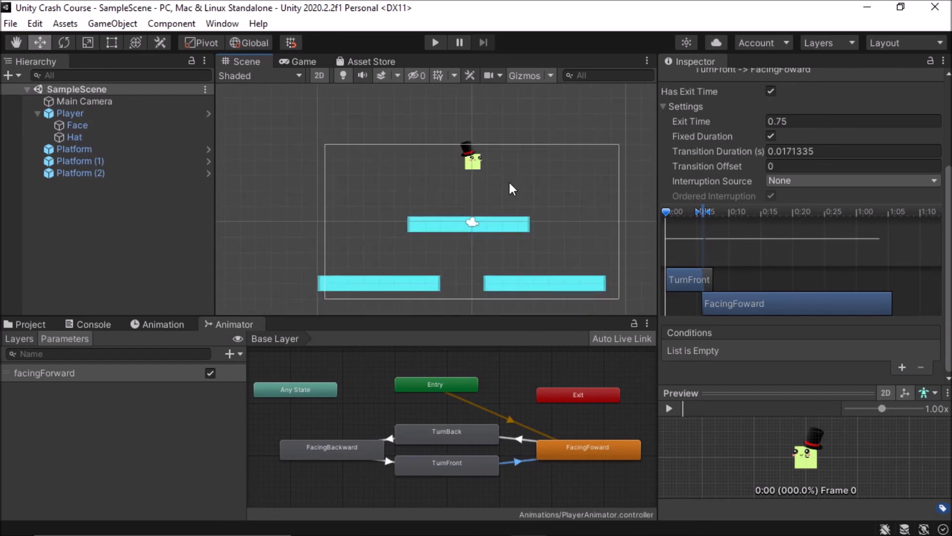